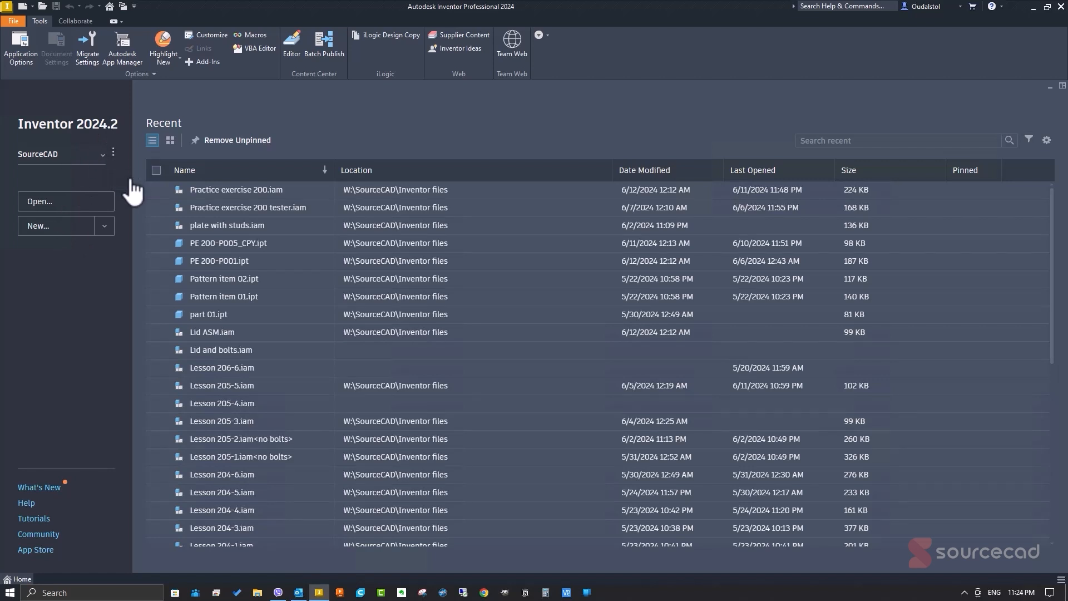
# - Start a new single user project and name it Part Essential
pyautogui.moveTo(339, 122); pyautogui.dragTo(357, 99)
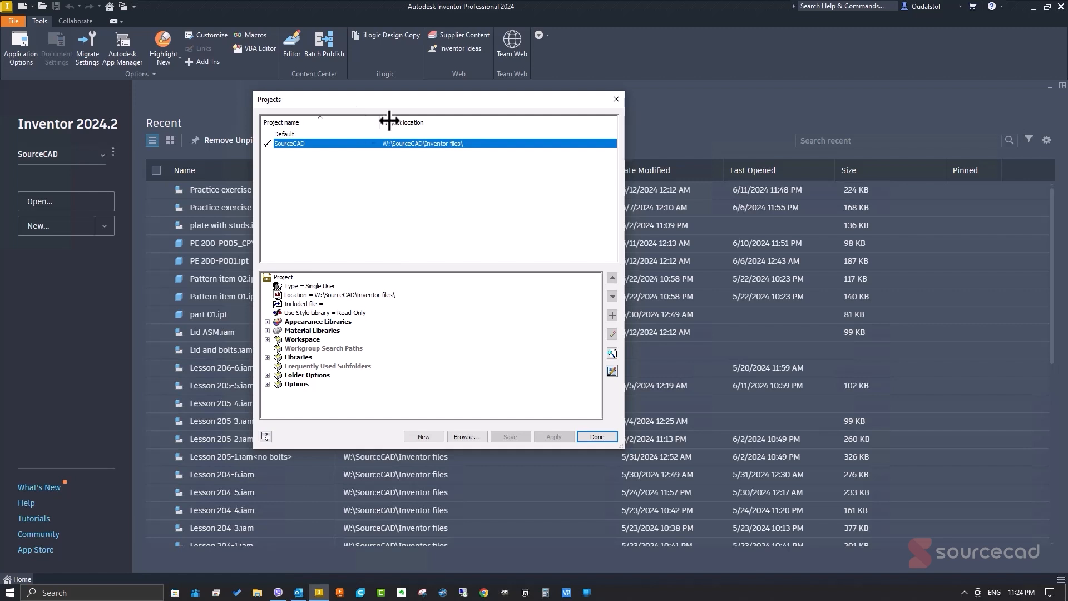
pyautogui.moveTo(382, 98); pyautogui.dragTo(387, 98)
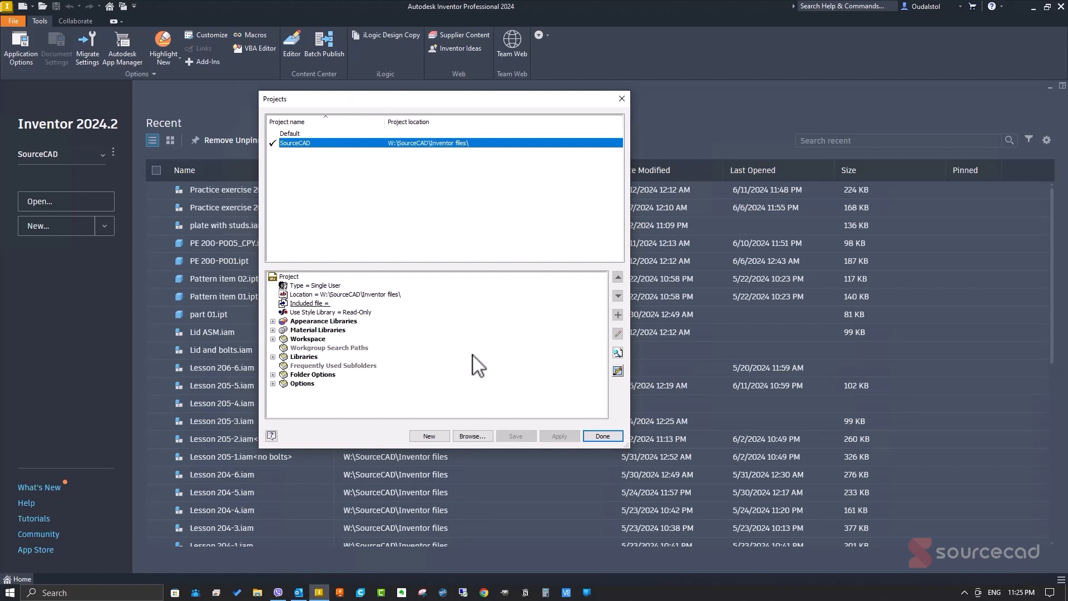
pyautogui.click(426, 436)
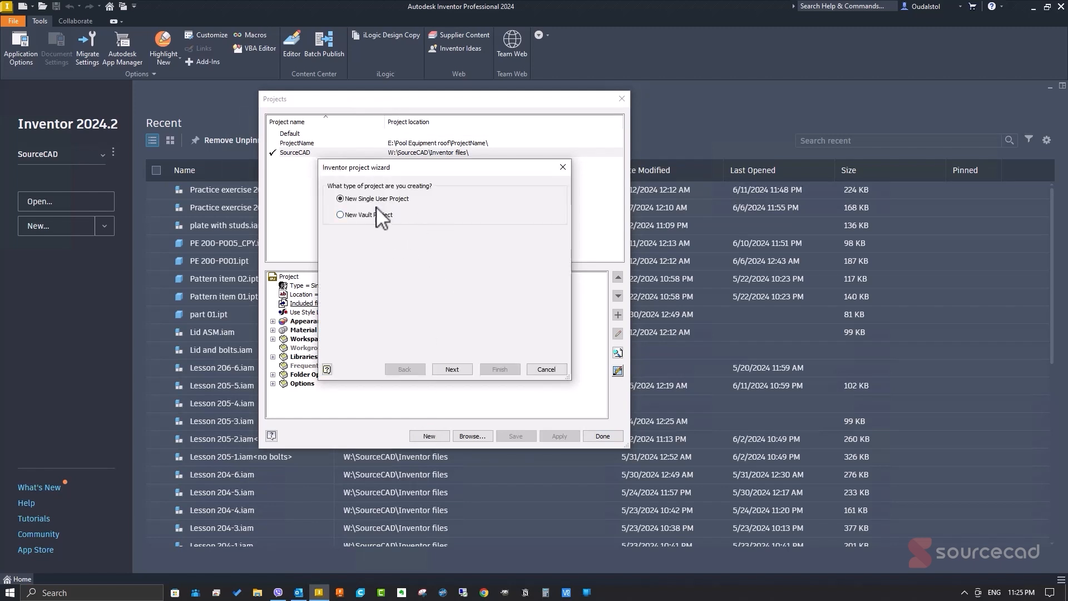
pyautogui.click(452, 369)
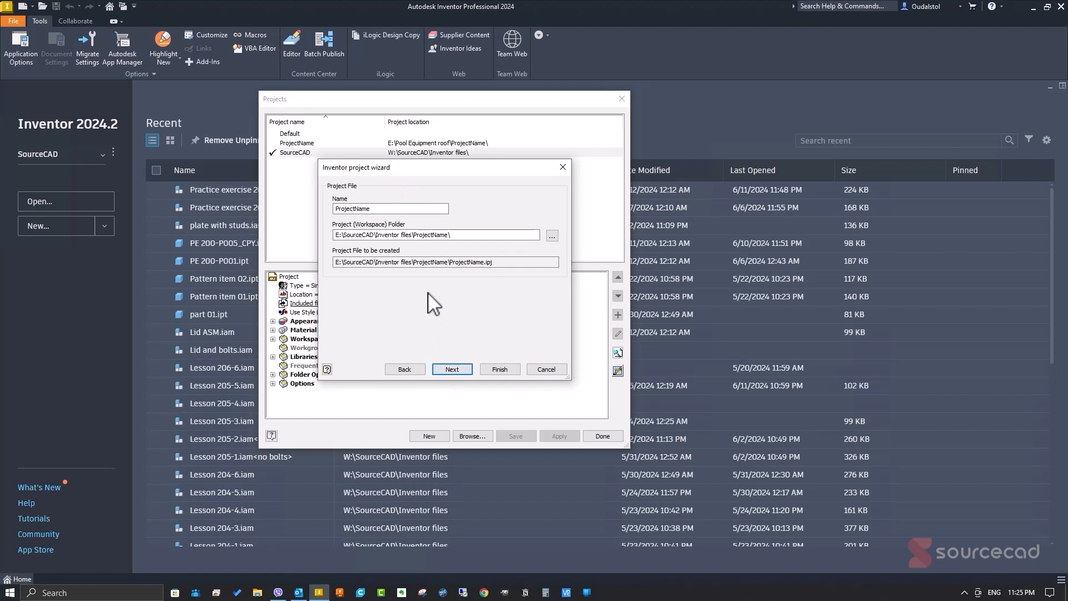
pyautogui.moveTo(371, 209); pyautogui.dragTo(311, 206)
pyautogui.write('Part ')
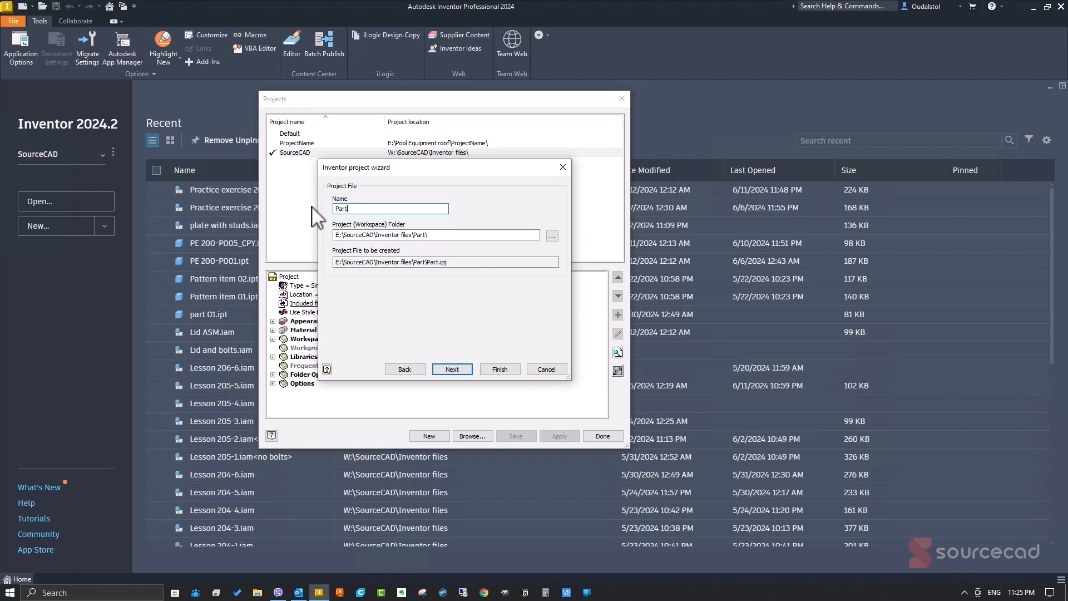
pyautogui.write('Essential')
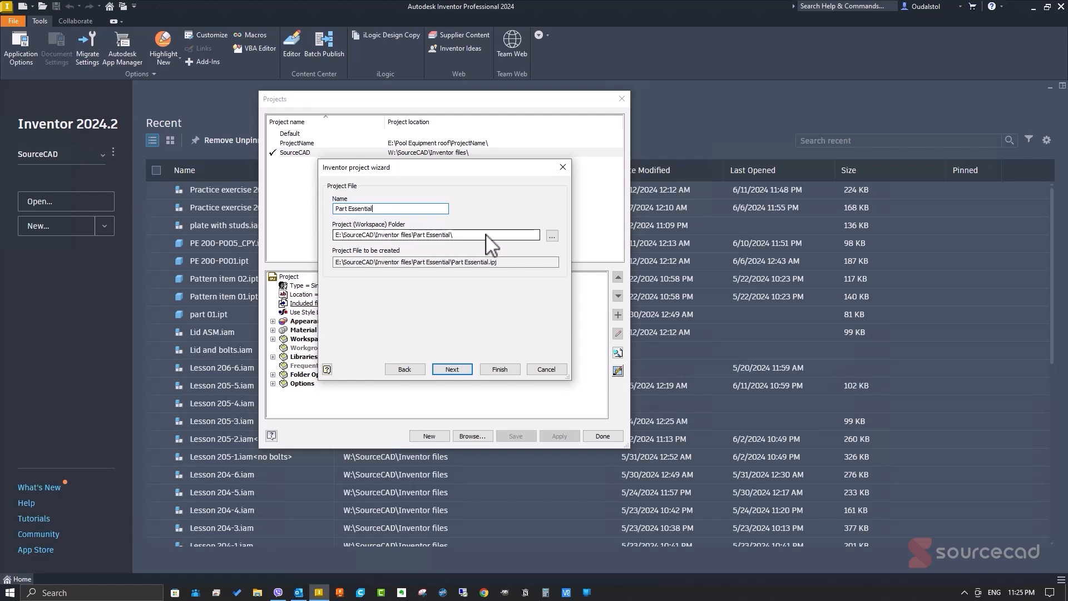
pyautogui.moveTo(482, 165); pyautogui.dragTo(483, 158)
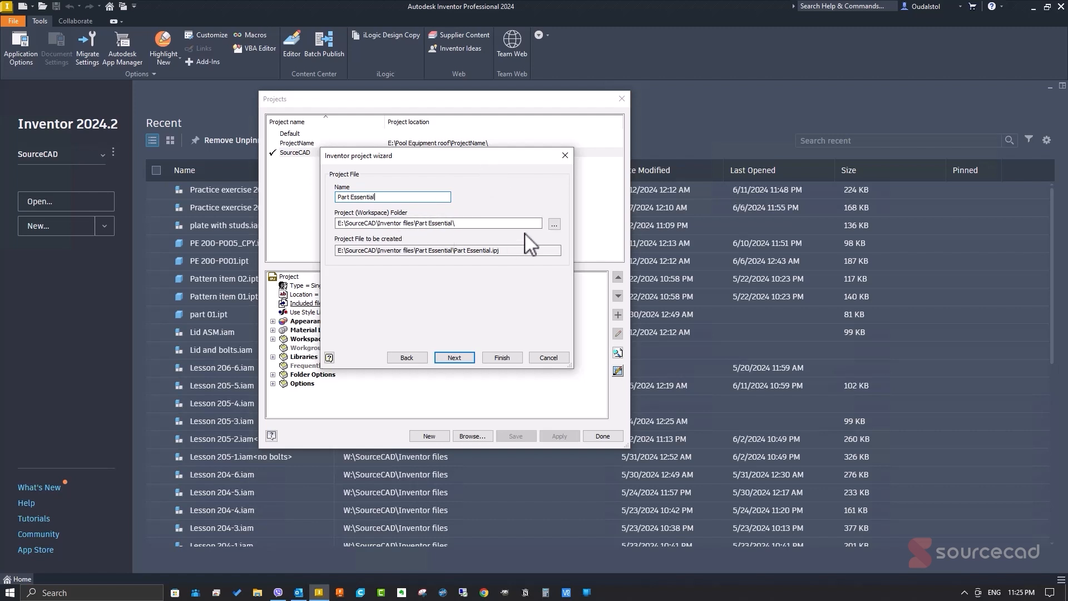
# - Browse to the SourceCAD folder on the Work (W:) drive as the location for the project workspace
pyautogui.click(554, 224)
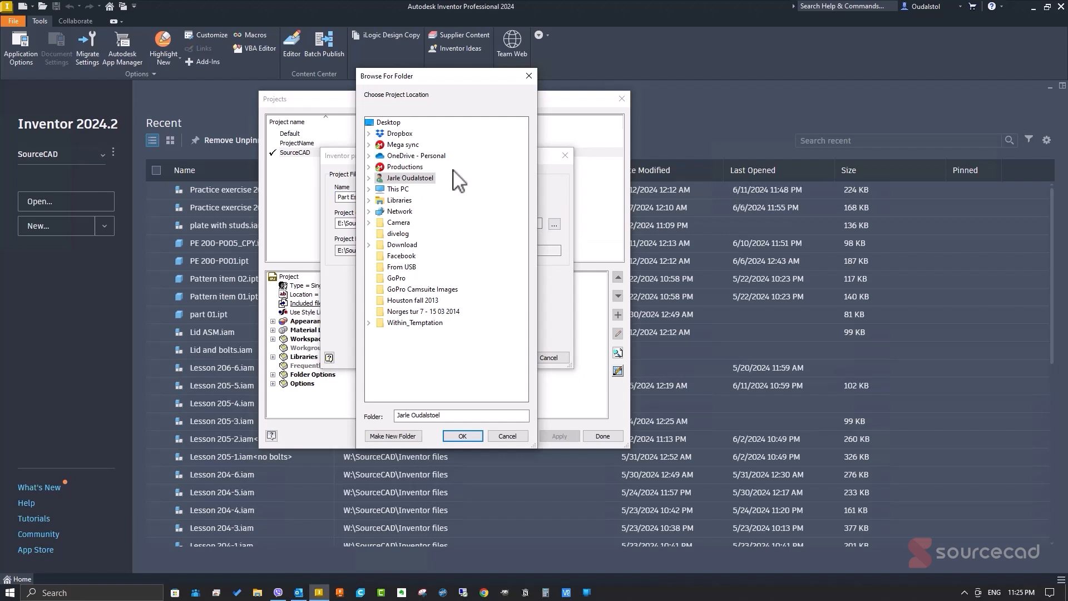
pyautogui.click(375, 189)
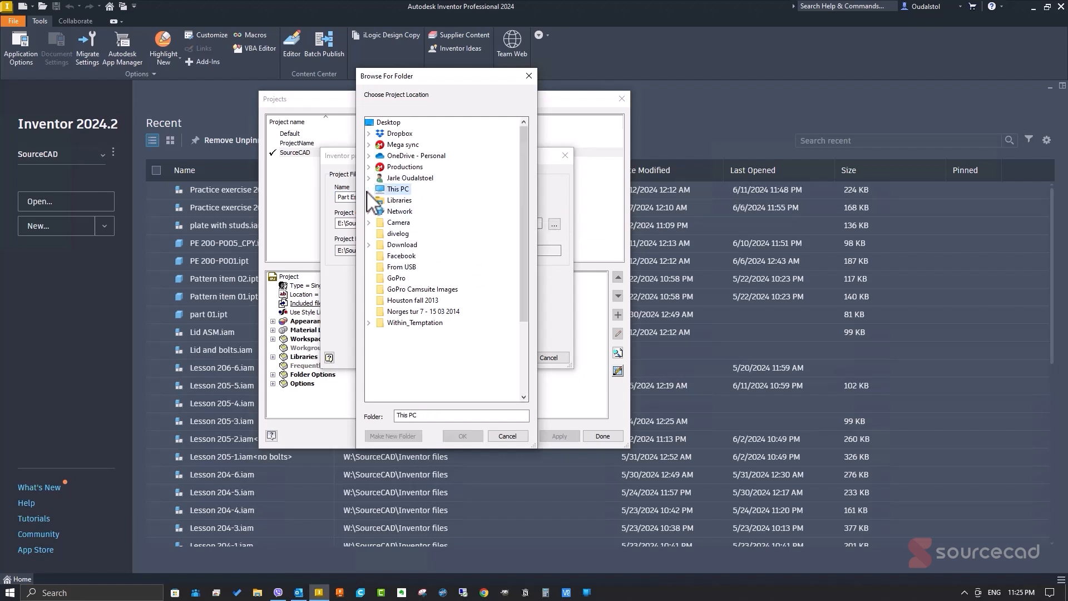
pyautogui.click(378, 356)
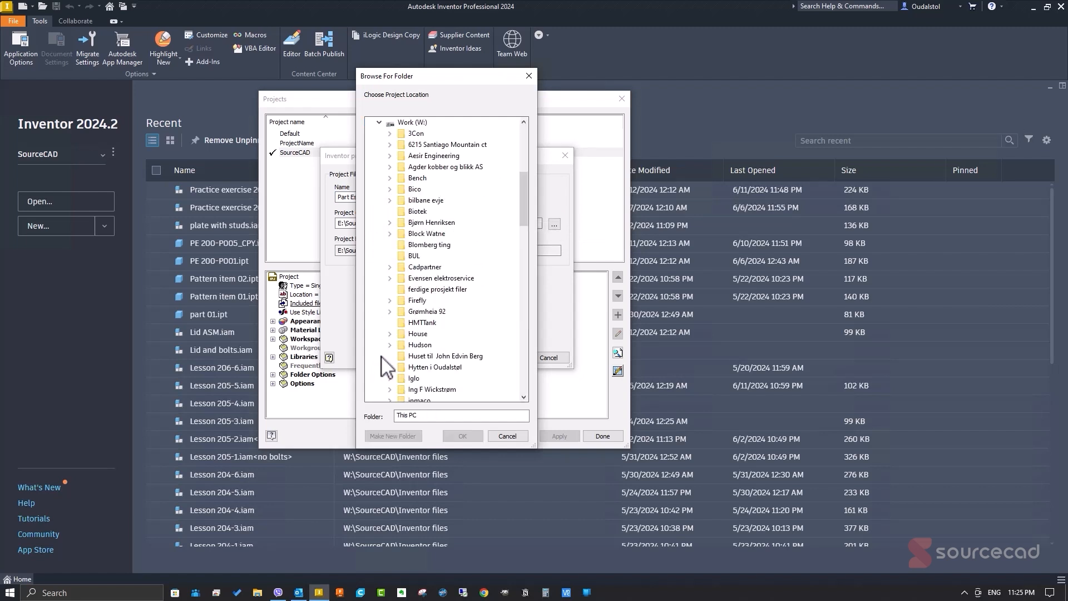
pyautogui.scroll(-4, 383, 356)
pyautogui.scroll(-10, 381, 349)
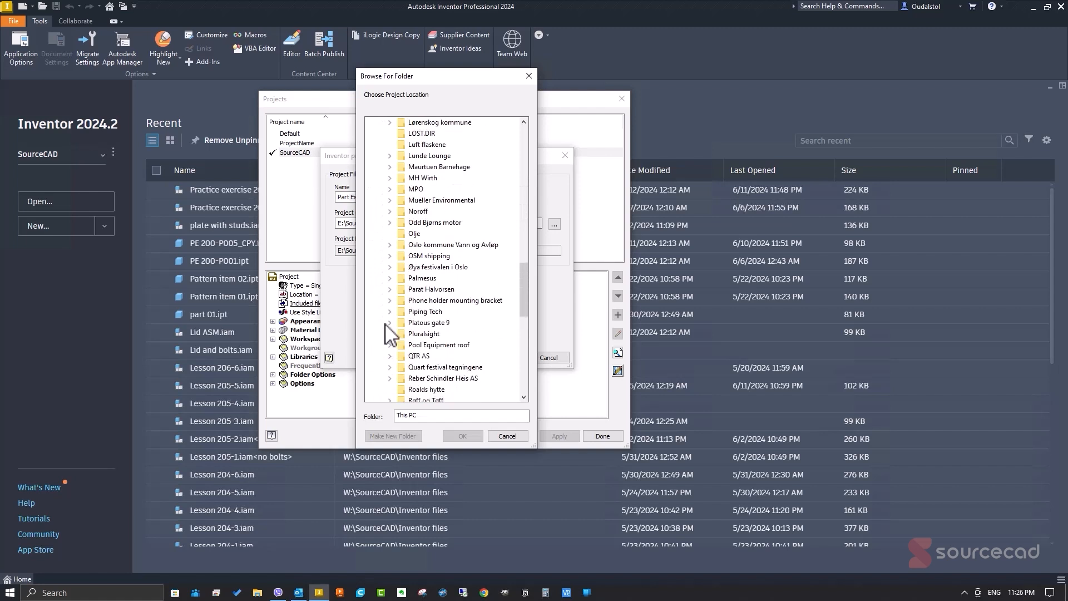
pyautogui.press('s')
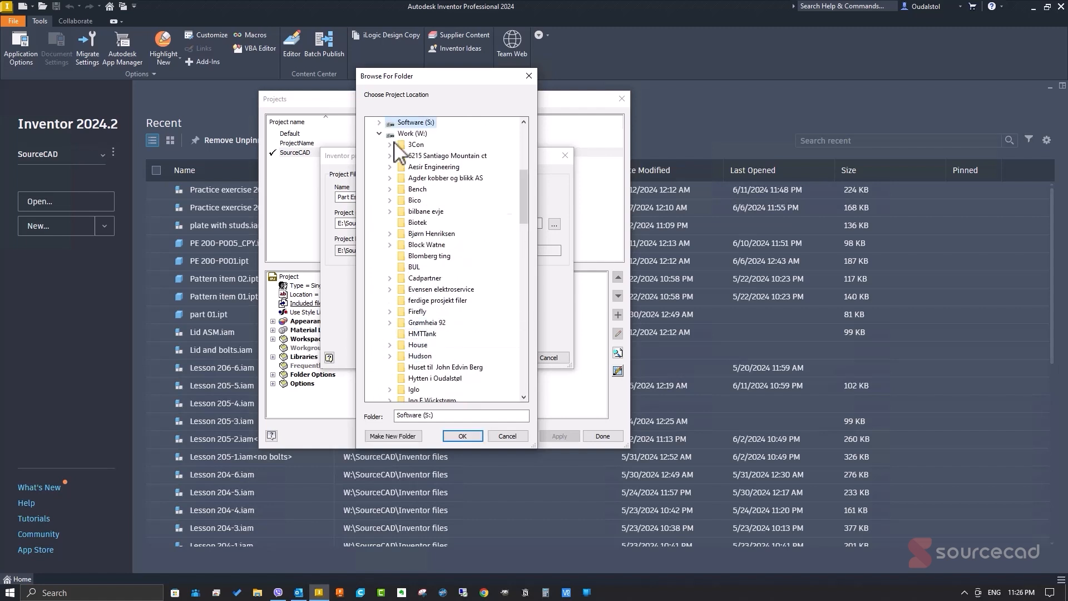
pyautogui.press('s')
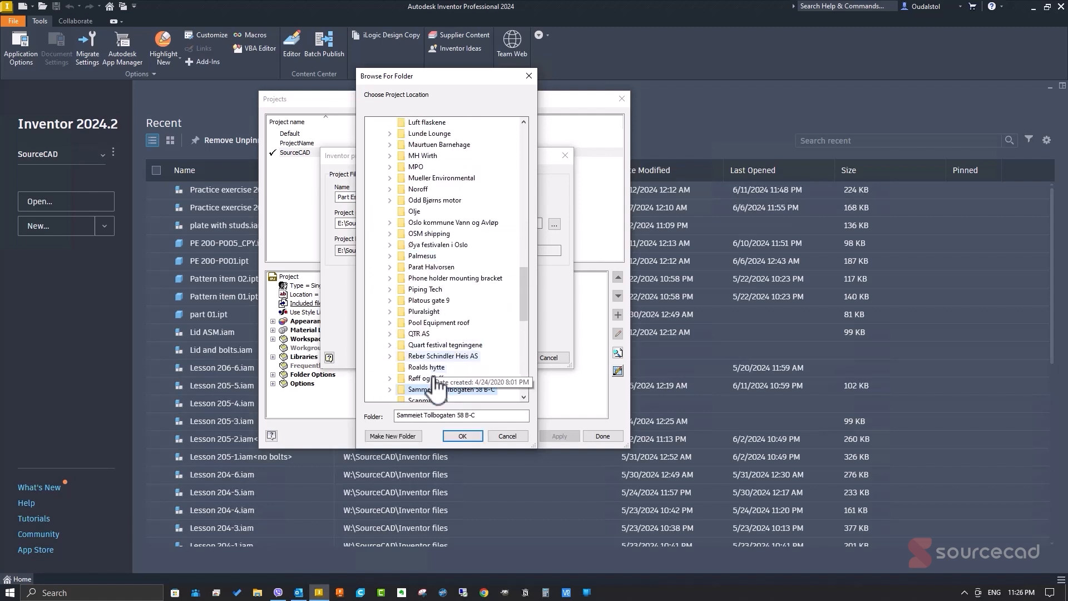
pyautogui.scroll(-3, 437, 388)
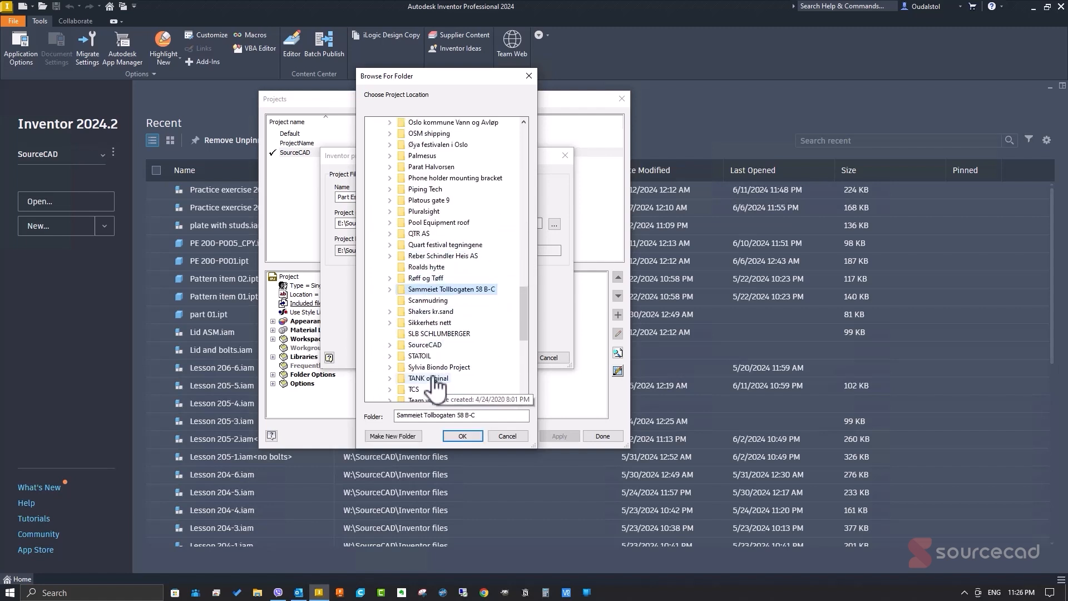
pyautogui.click(390, 345)
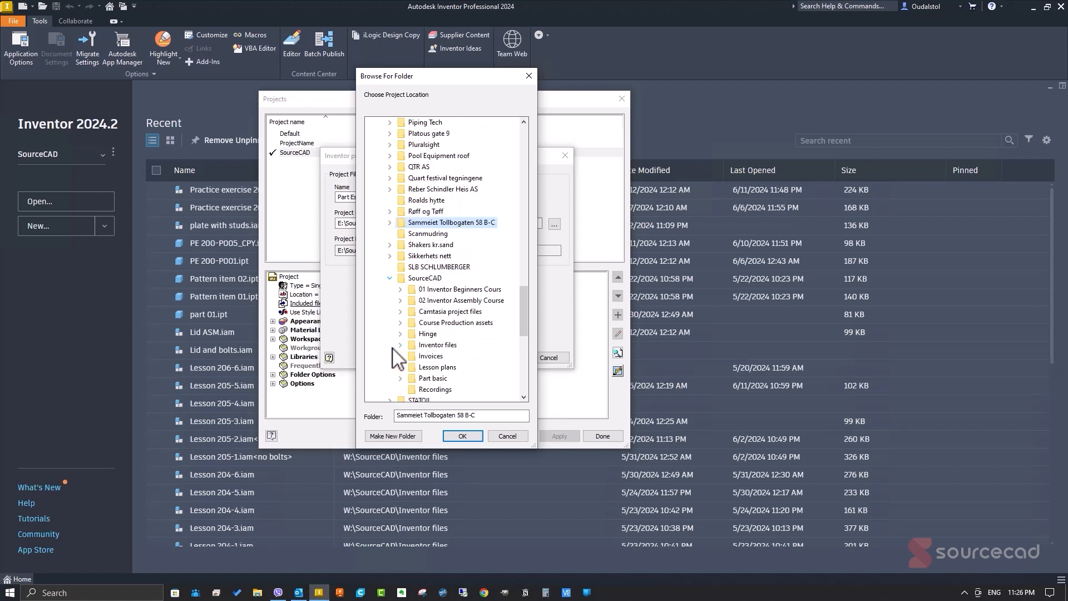
pyautogui.click(401, 278)
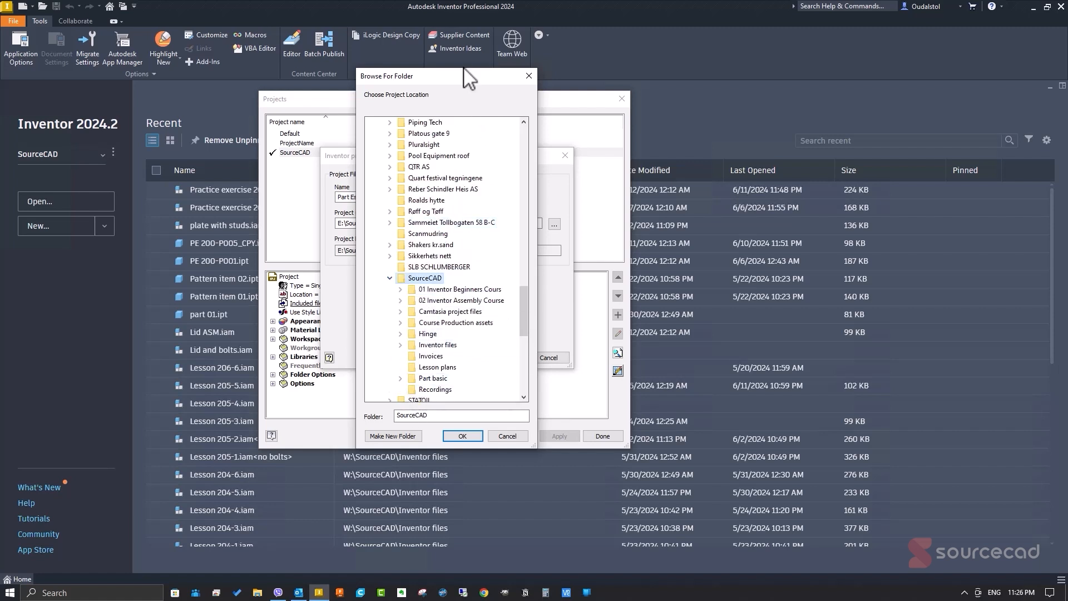
pyautogui.moveTo(463, 70); pyautogui.dragTo(465, 23)
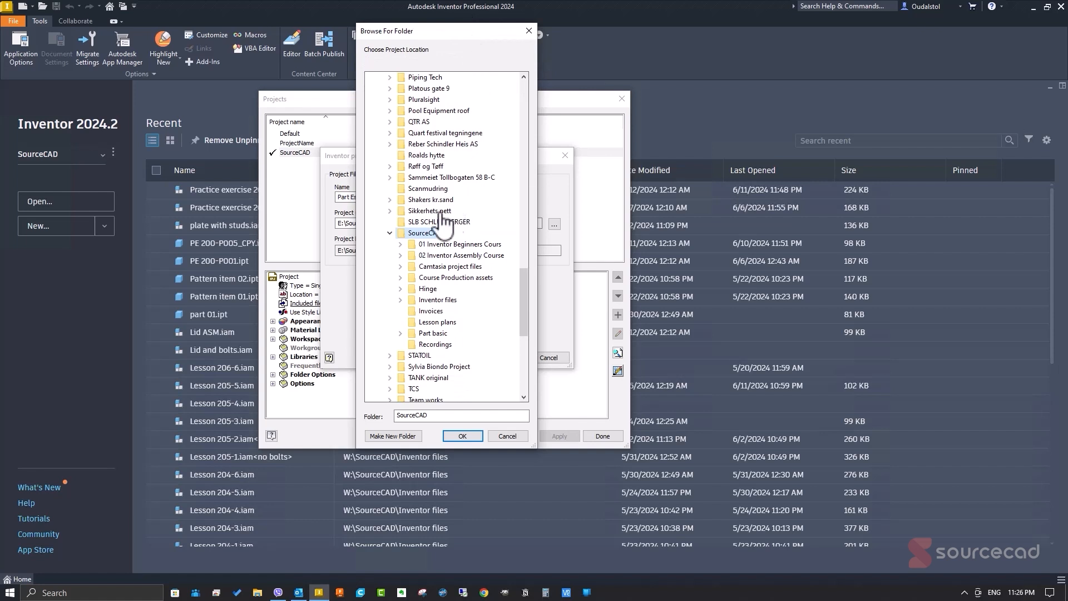
# - Create a Part Essential folder inside SourceCAD as the workspace and finish the project setup without adding a library
pyautogui.click(395, 435)
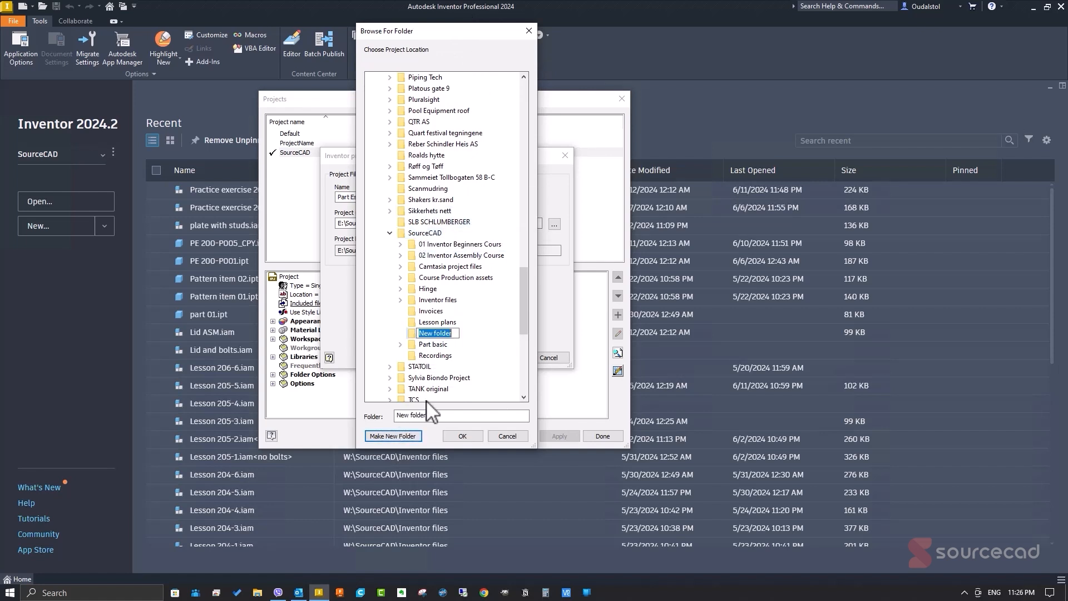
pyautogui.write('Part Essential')
pyautogui.press('Return')
pyautogui.press('Return')
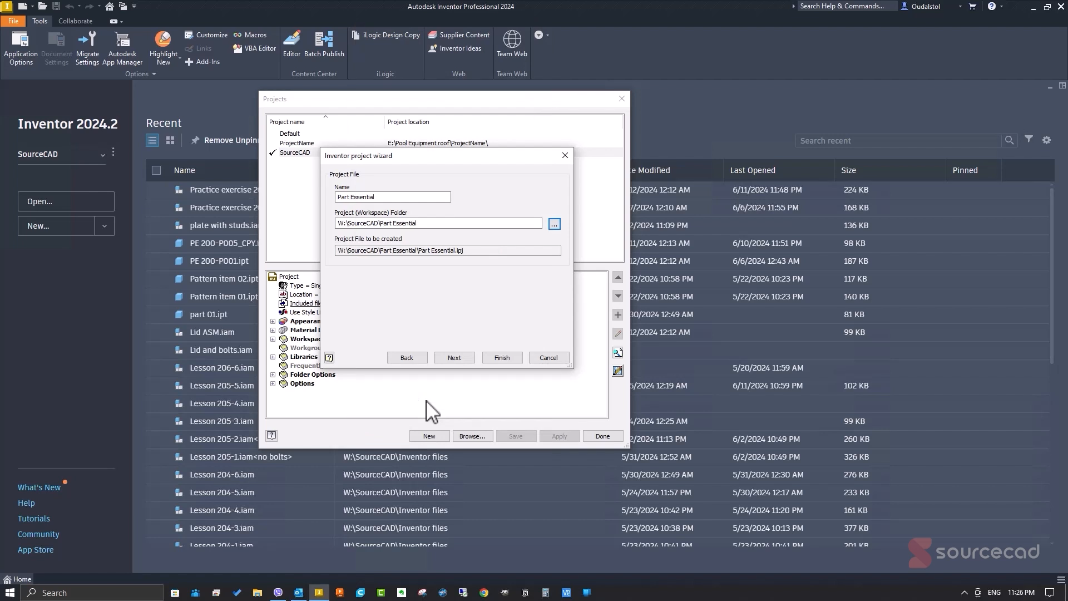
pyautogui.click(454, 357)
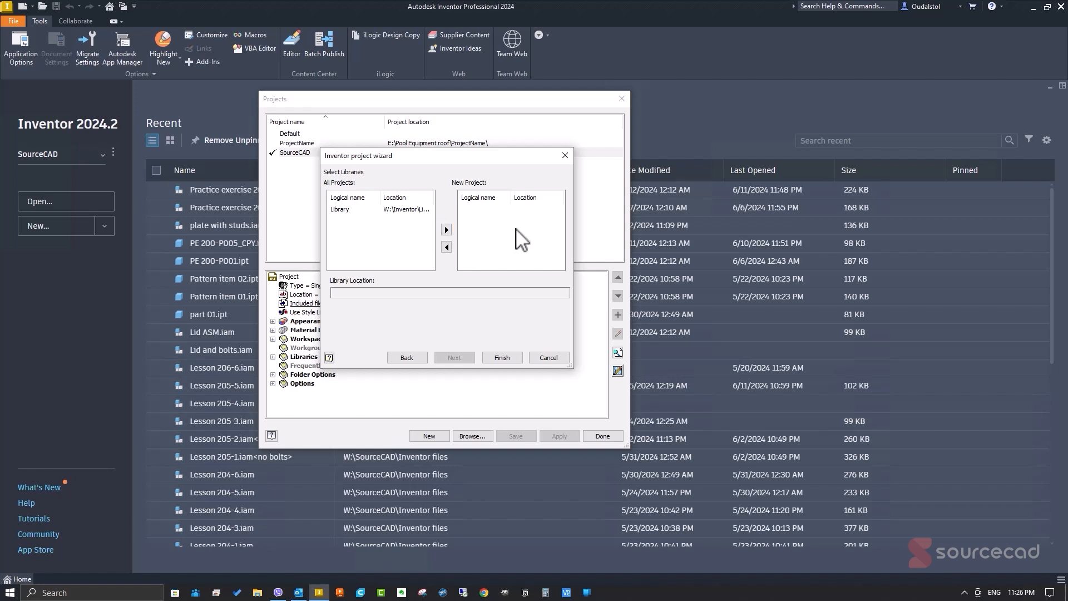
pyautogui.click(502, 358)
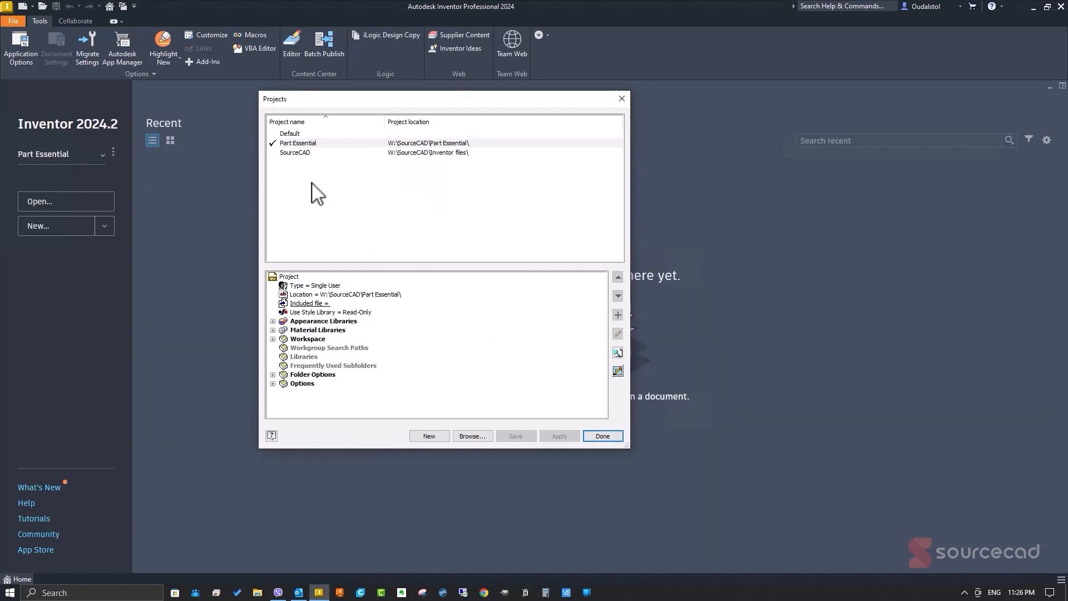
# - Activate the SourceCAD project, make Part Essential the active project again, and close the project manager
pyautogui.doubleClick(289, 152)
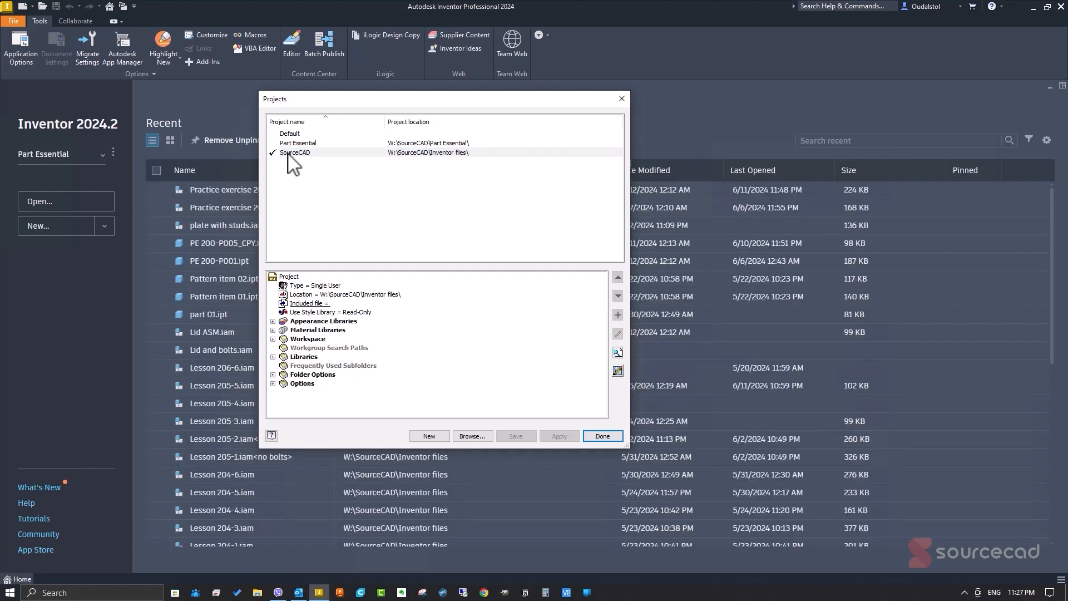
pyautogui.doubleClick(288, 143)
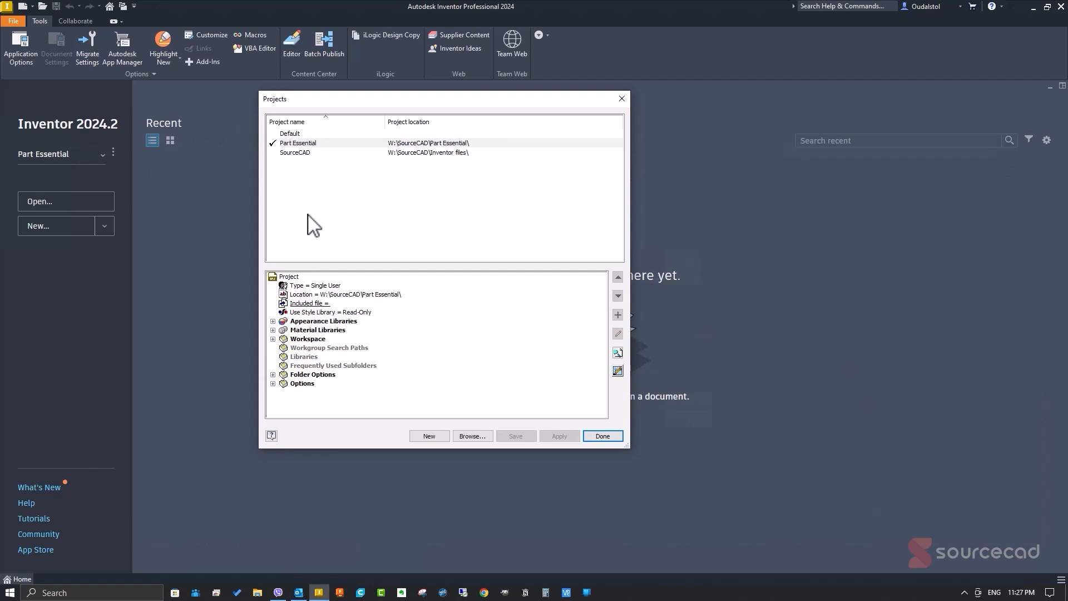
pyautogui.click(600, 432)
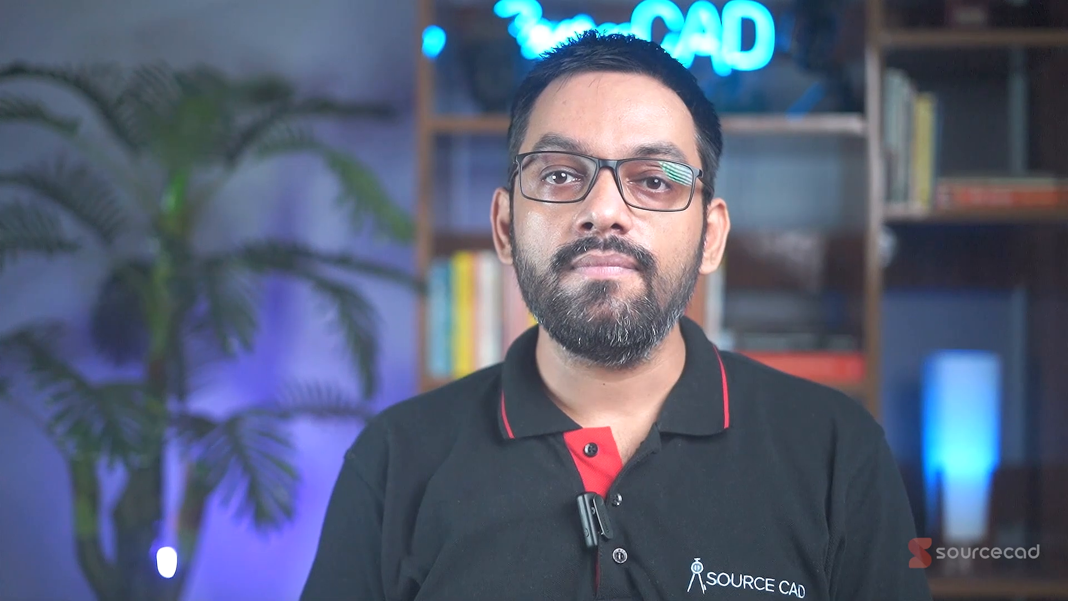
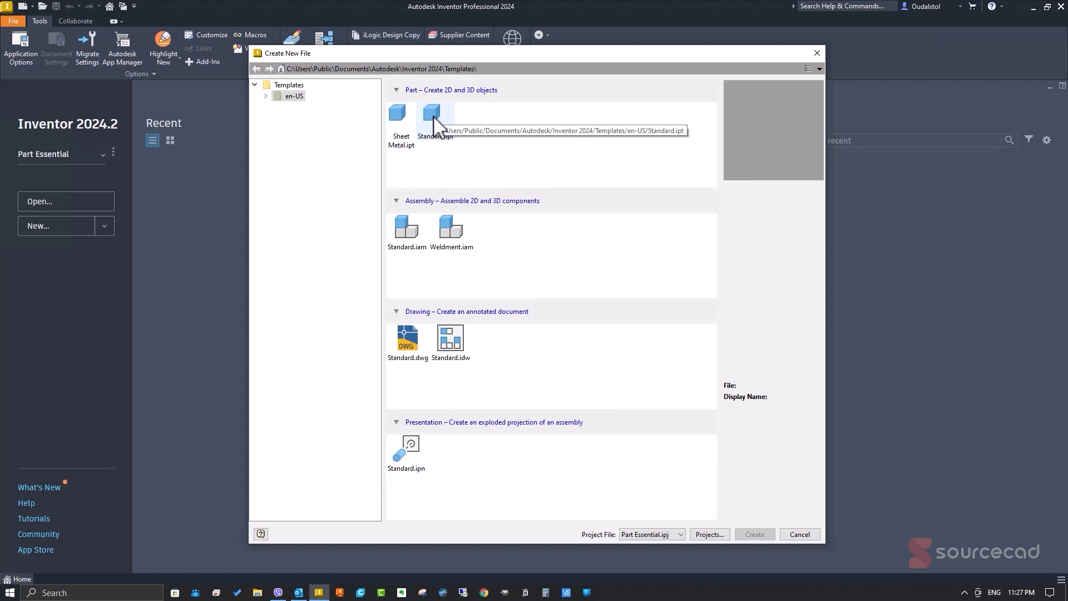
# - Create a new part file from the Standard.ipt template in the Part Essential project
pyautogui.click(433, 121)
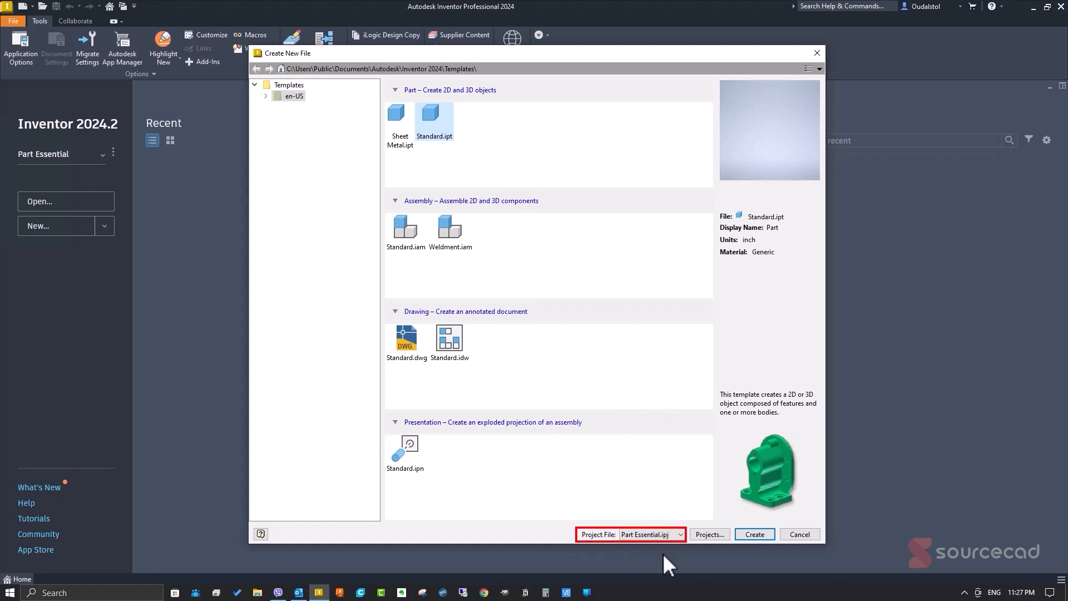
pyautogui.click(755, 533)
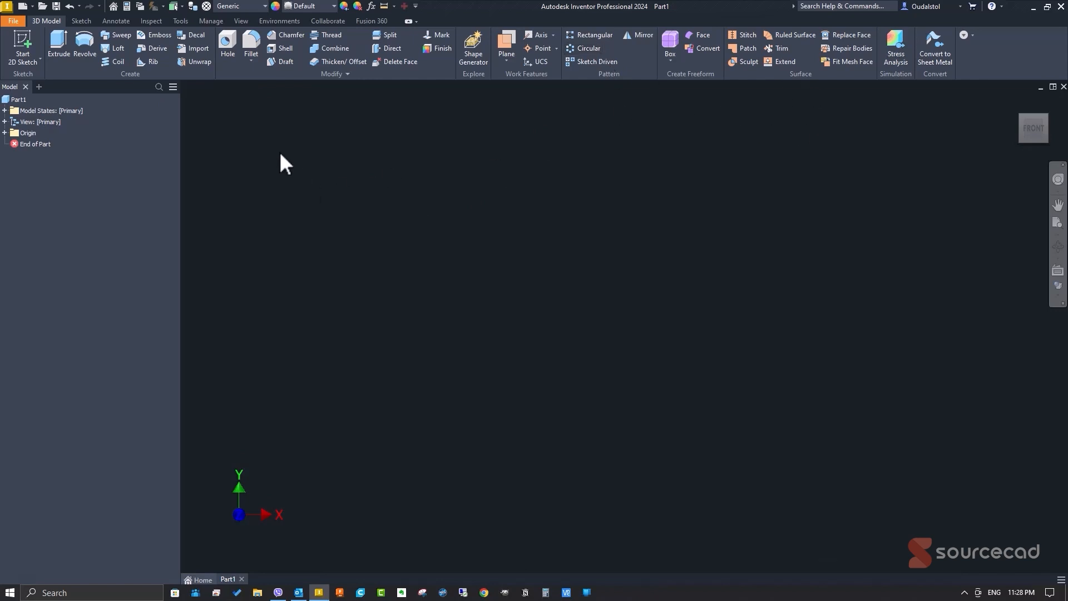
pyautogui.click(81, 21)
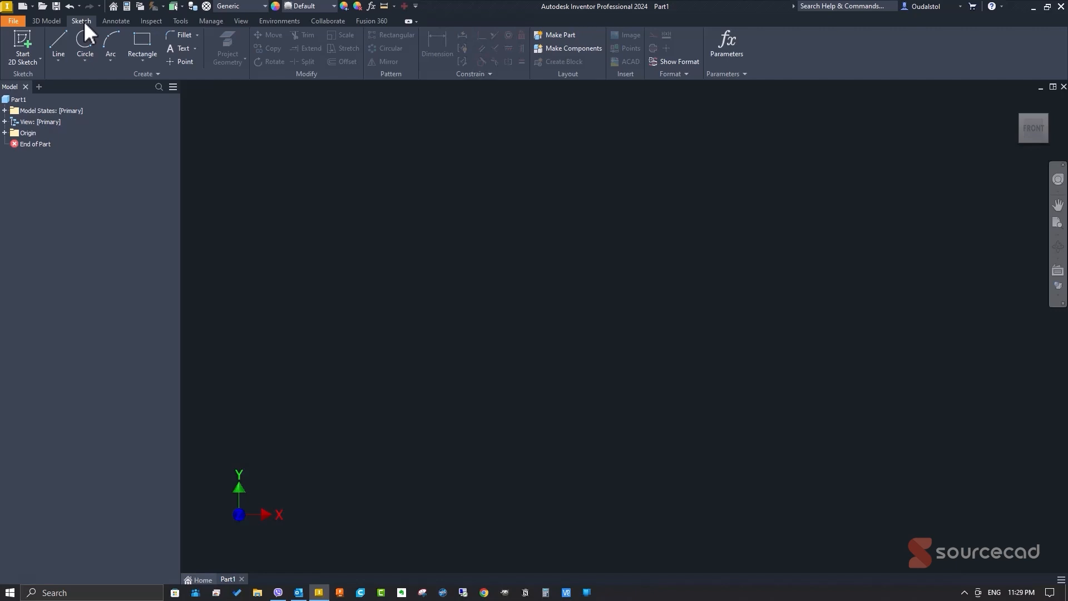
pyautogui.click(116, 21)
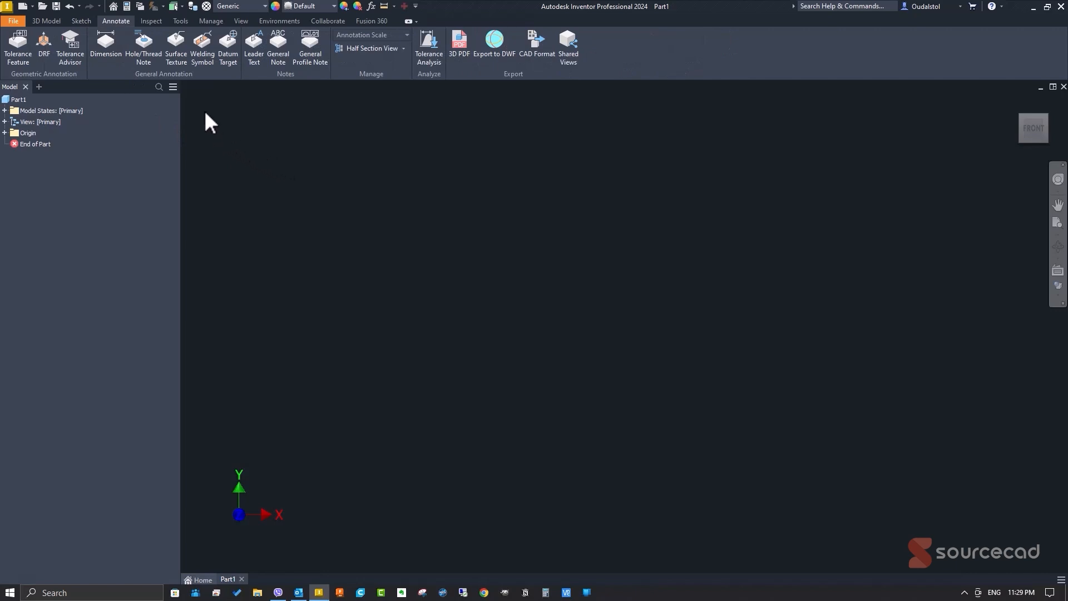
pyautogui.click(181, 21)
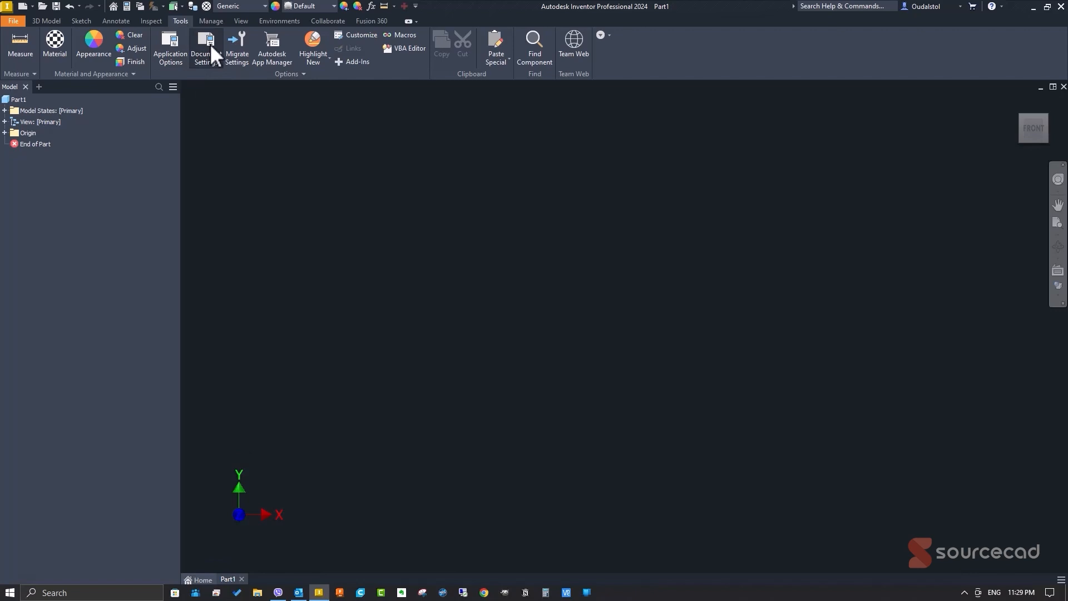
pyautogui.click(51, 19)
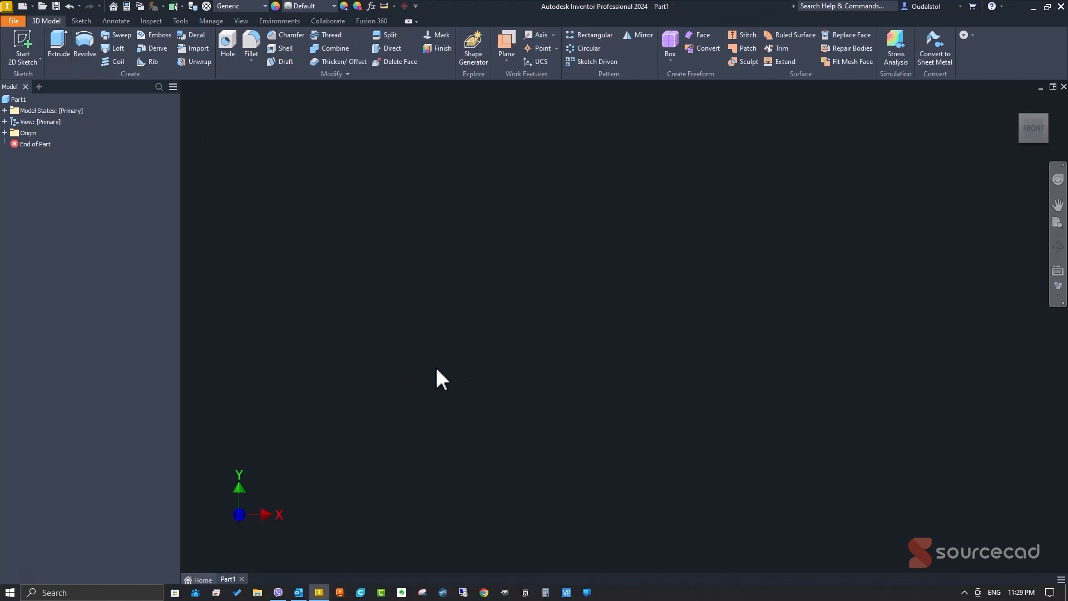
# - Look at the empty part's axis directions from the isometric, top and front views
pyautogui.moveTo(1038, 131)
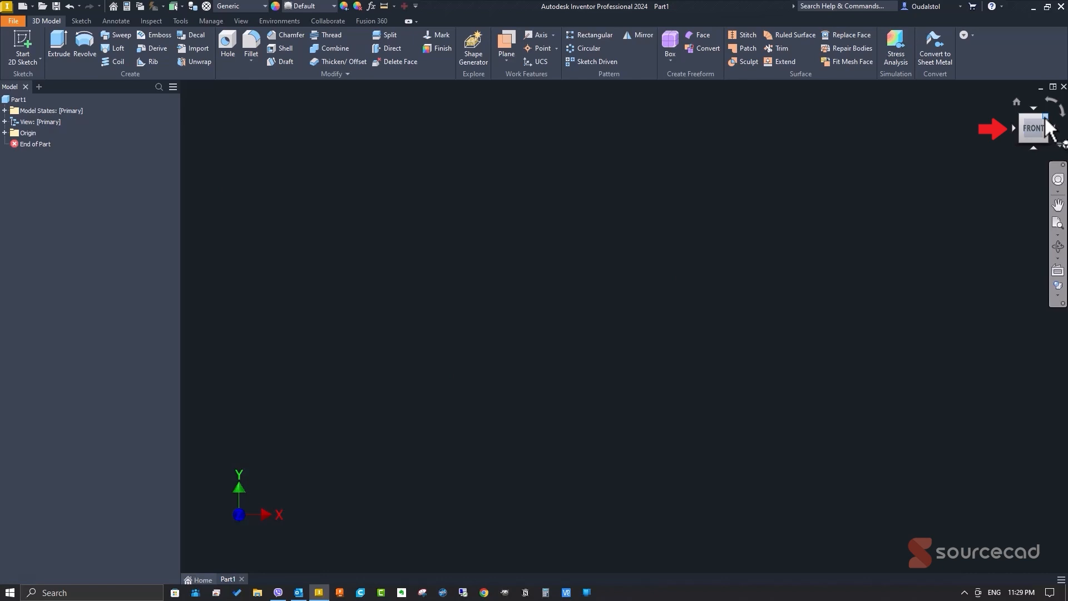
pyautogui.click(1045, 116)
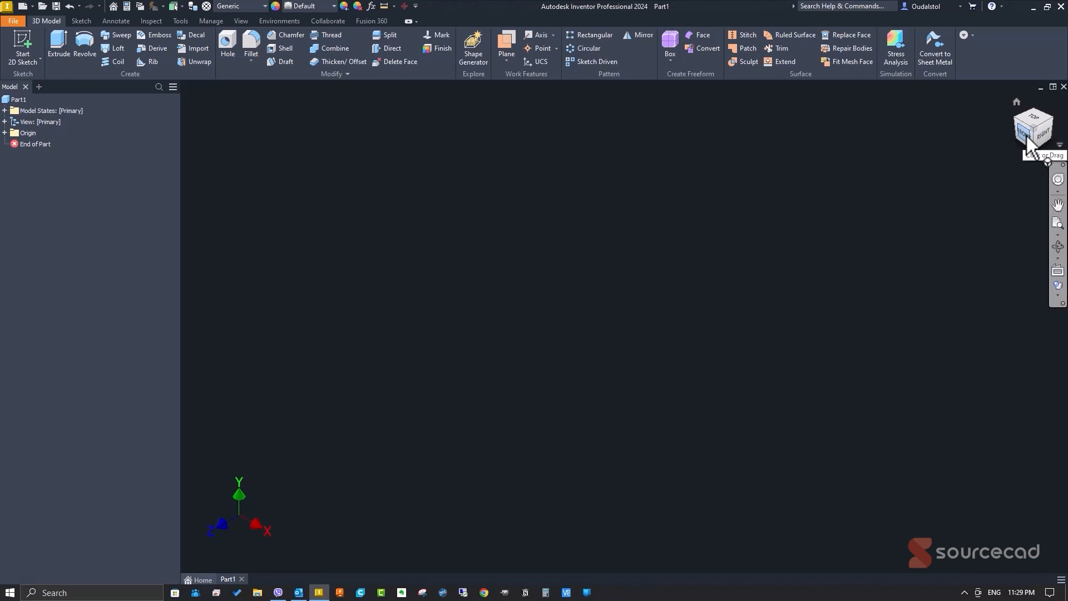
pyautogui.click(1029, 137)
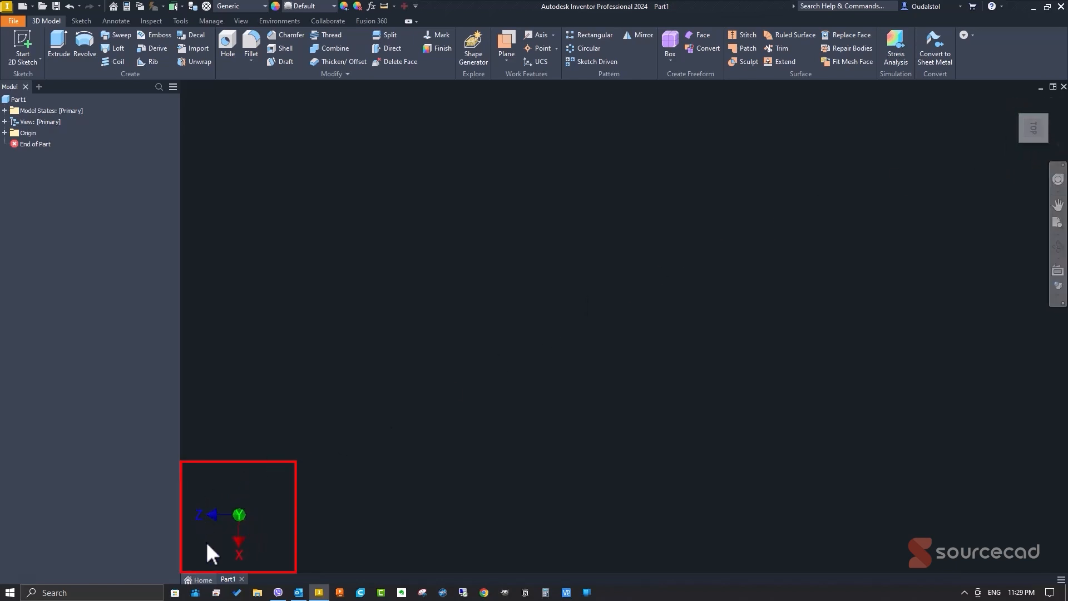
pyautogui.click(1022, 140)
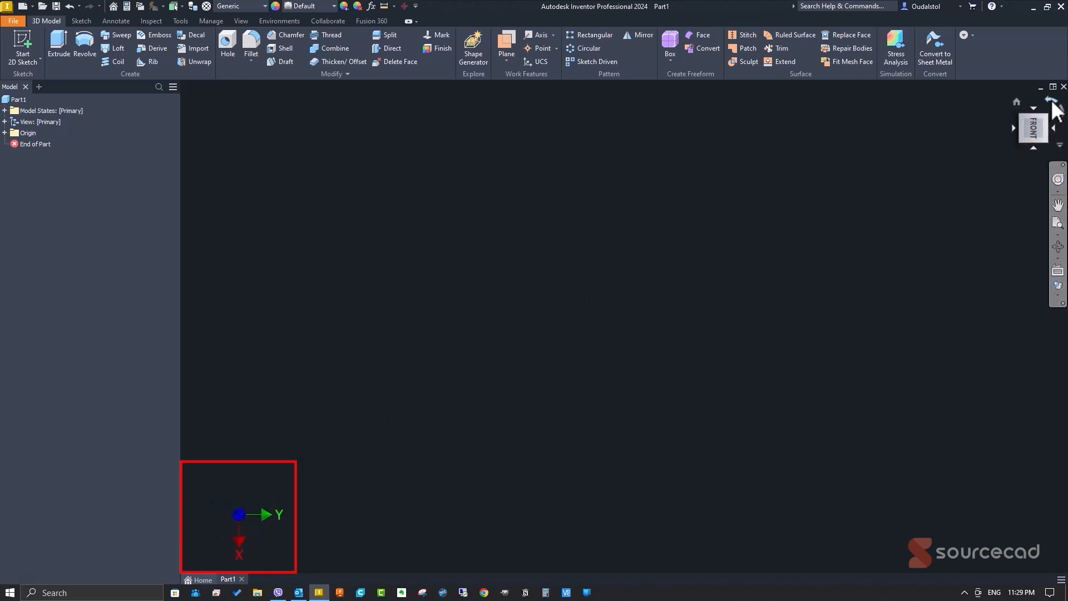
# - Straighten the front view of the empty part, try the Pan tool and look over the available zoom modes
pyautogui.click(1052, 101)
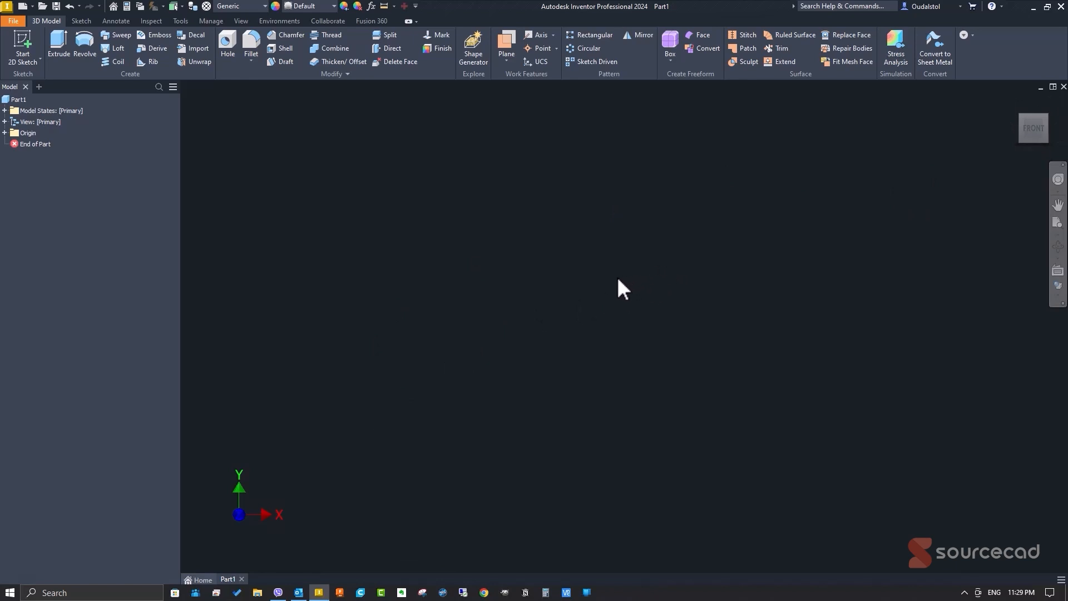
pyautogui.moveTo(617, 279)
pyautogui.mouseDown(button='middle')
pyautogui.moveTo(676, 280)
pyautogui.moveTo(614, 283)
pyautogui.mouseUp(button='middle')
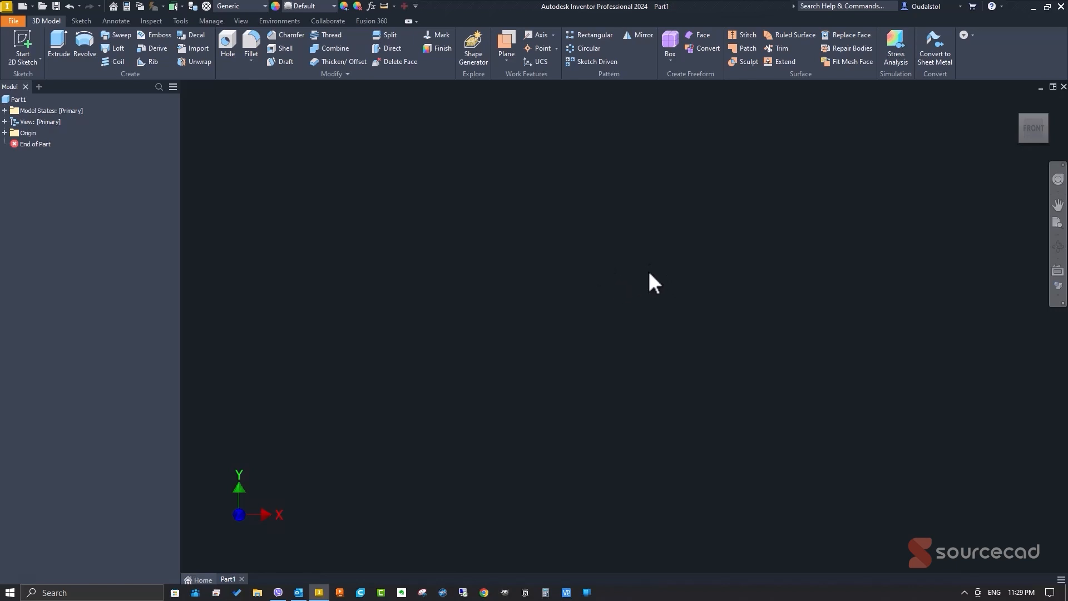
pyautogui.click(1058, 205)
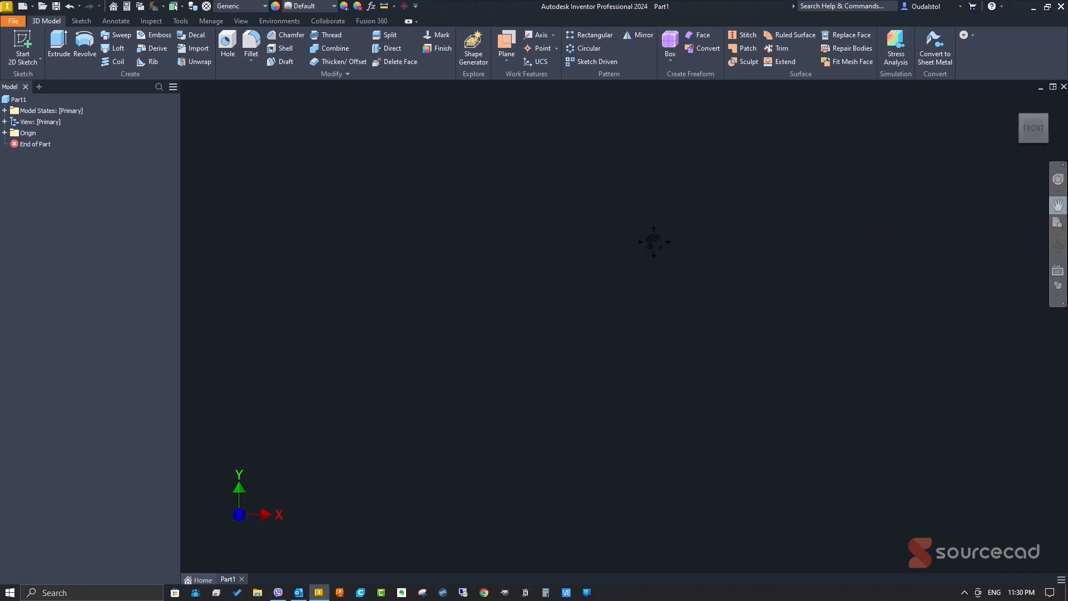
pyautogui.press('Escape')
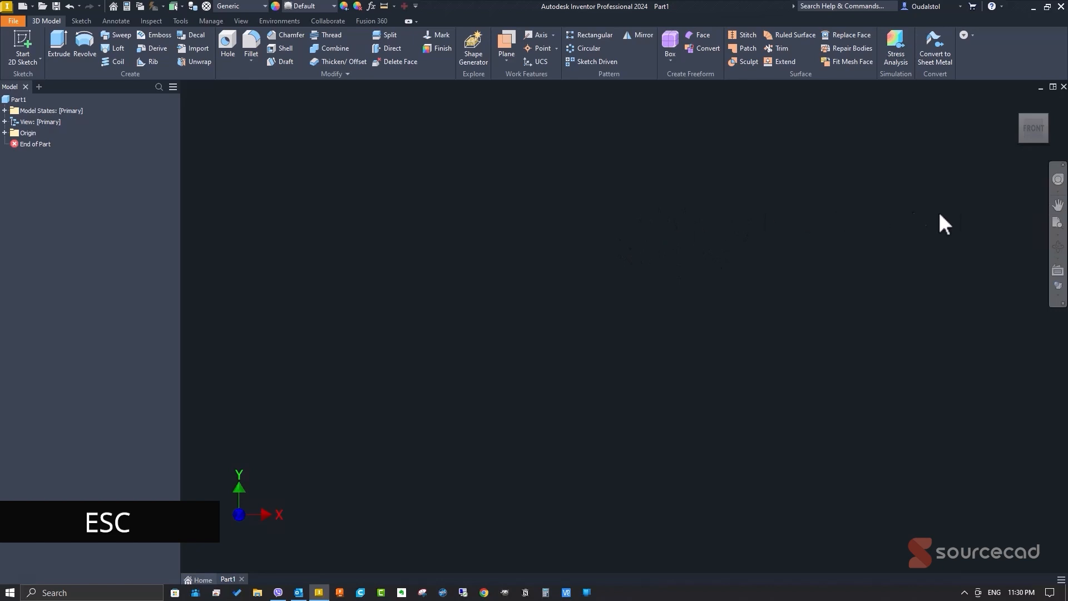
pyautogui.click(1057, 236)
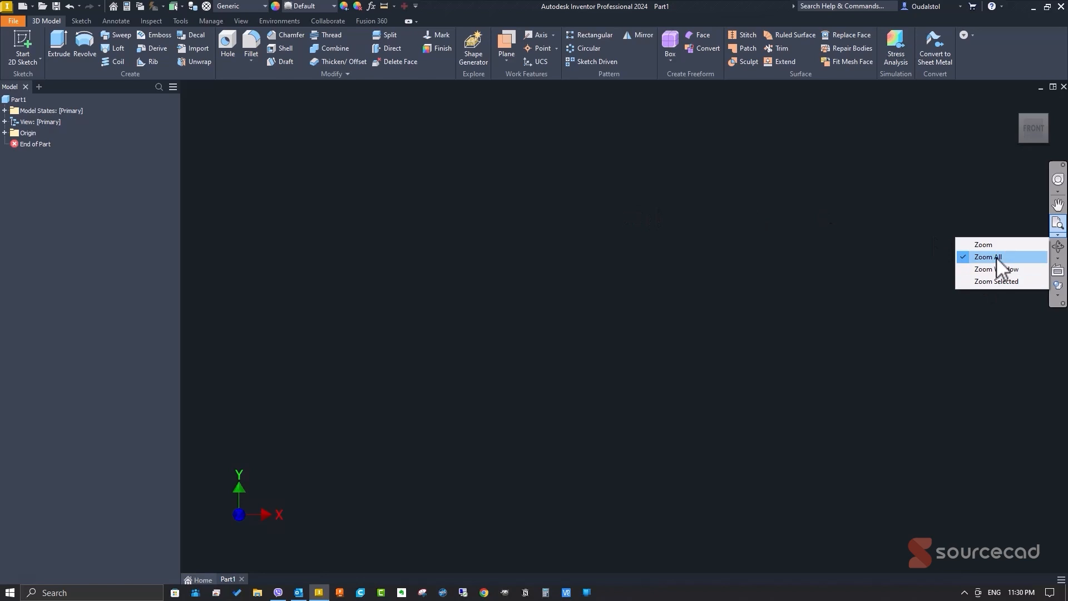
pyautogui.click(573, 229)
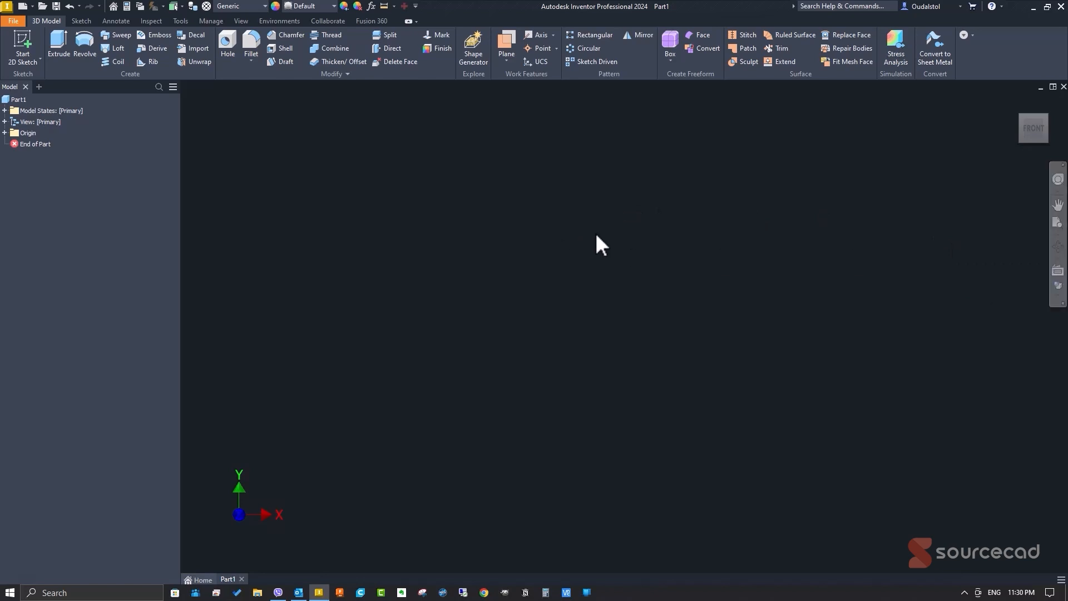
# - Orbit the empty part freely, turn to the left view and look over the available visual styles
pyautogui.click(1059, 248)
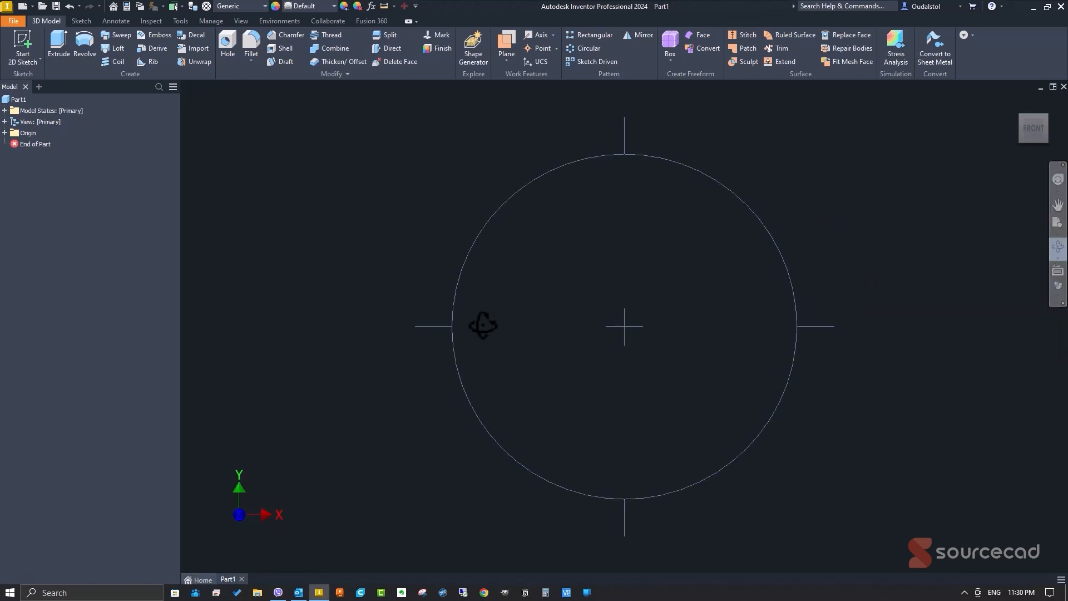
pyautogui.moveTo(536, 338); pyautogui.dragTo(678, 380)
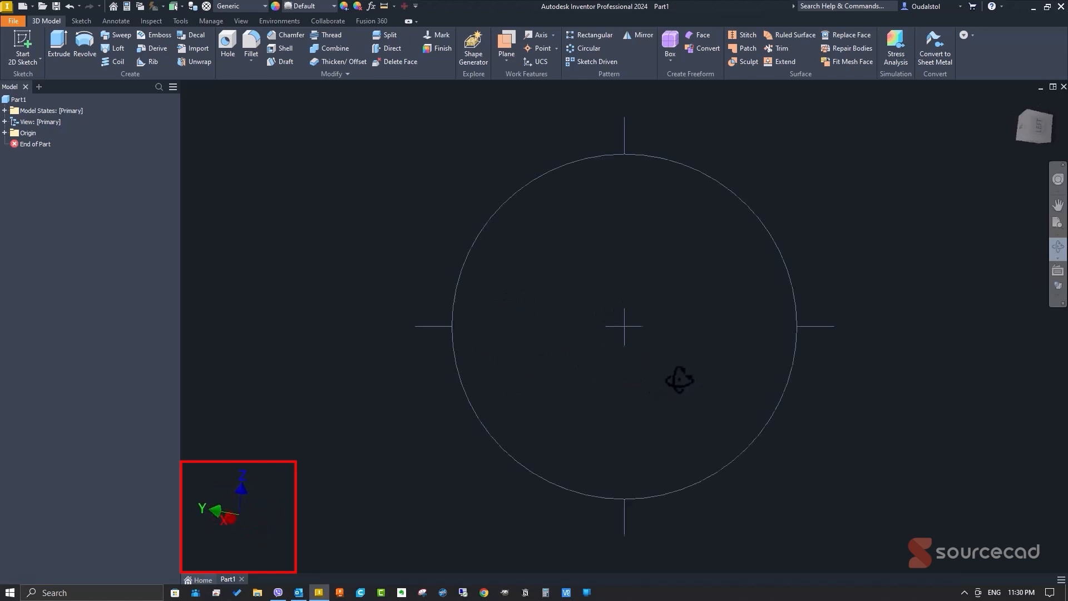
pyautogui.press('Escape')
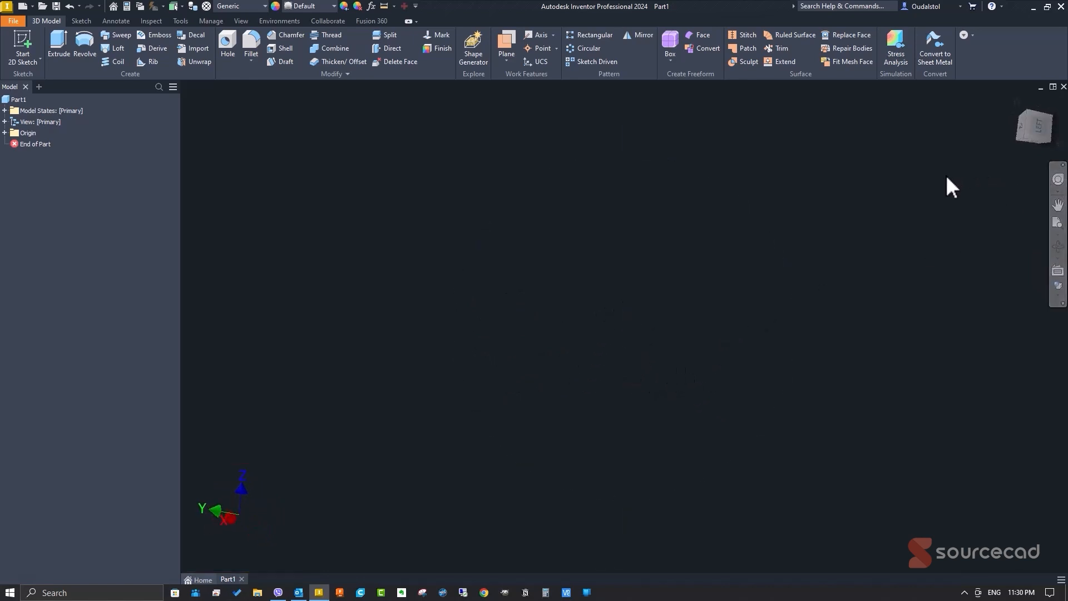
pyautogui.press('Escape')
pyautogui.click(1033, 124)
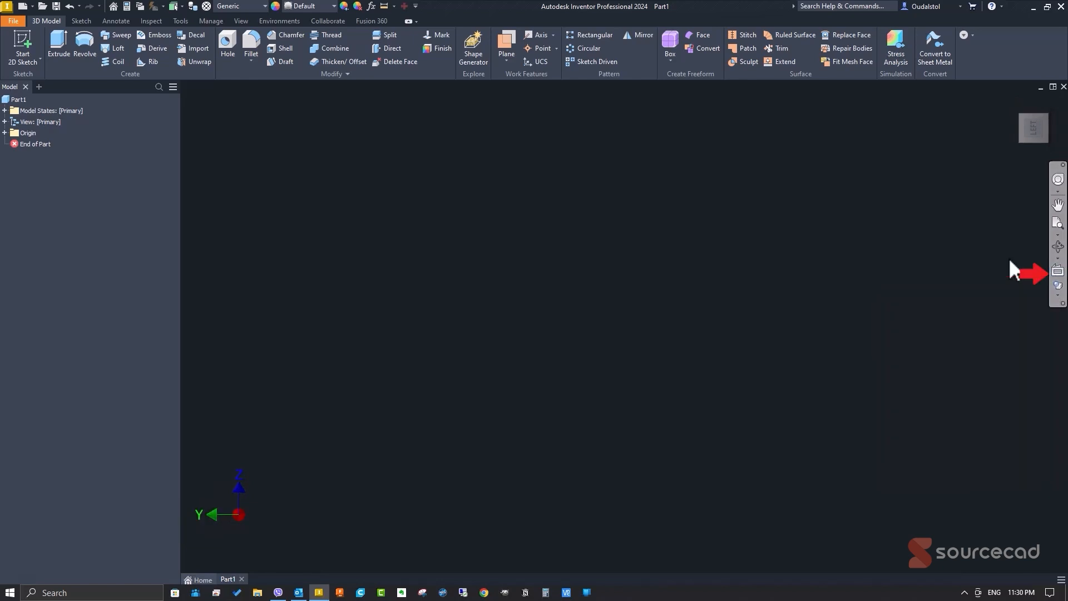
pyautogui.click(1057, 298)
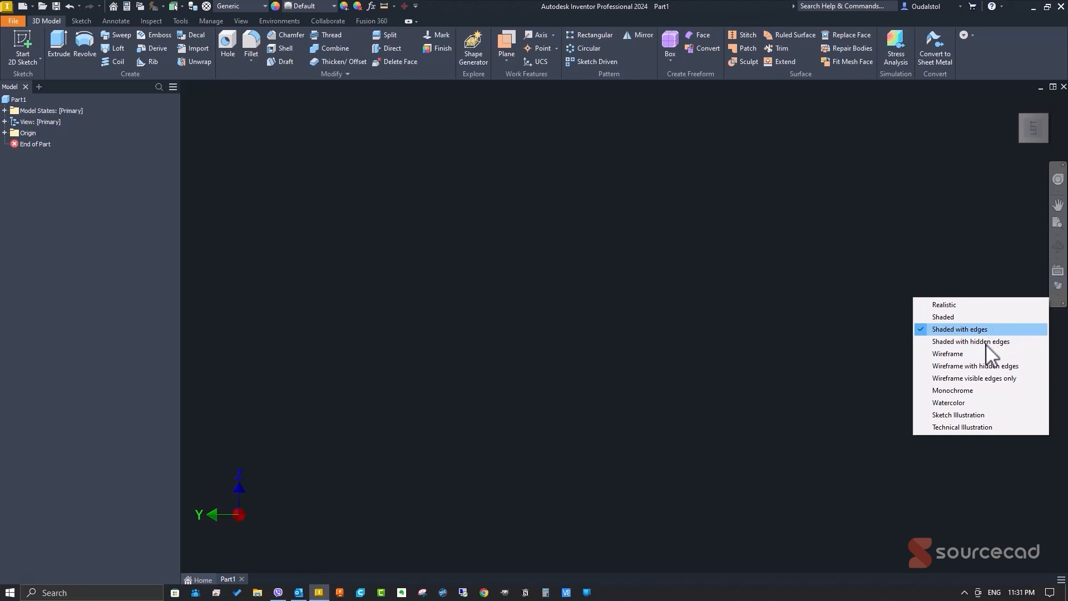
pyautogui.click(928, 206)
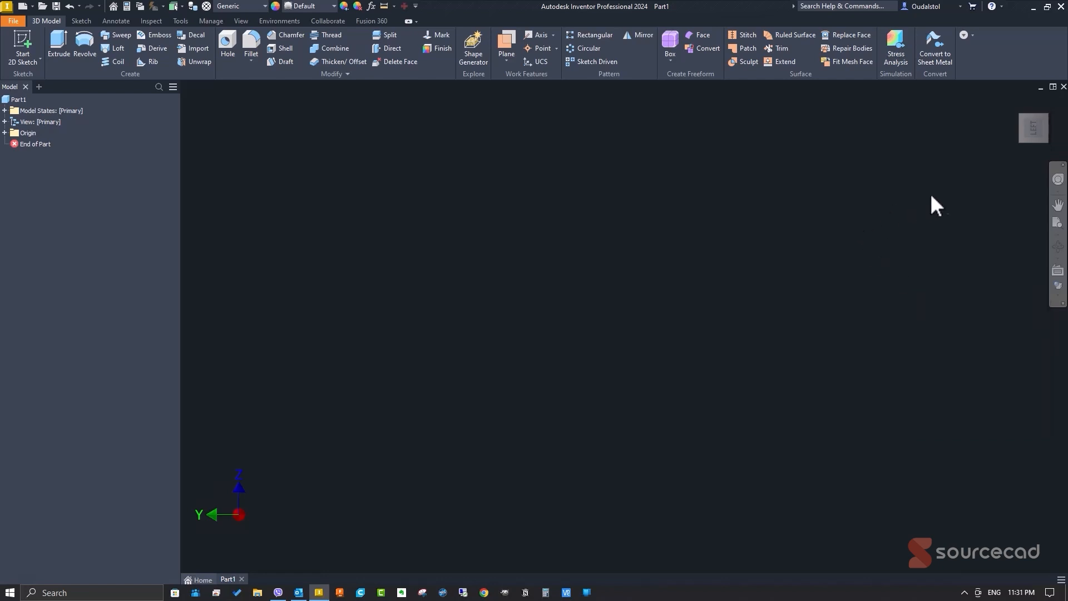
# - Add the Projection control to the navigation bar, check its Orthographic and Perspective options, and remove it again
pyautogui.click(1063, 303)
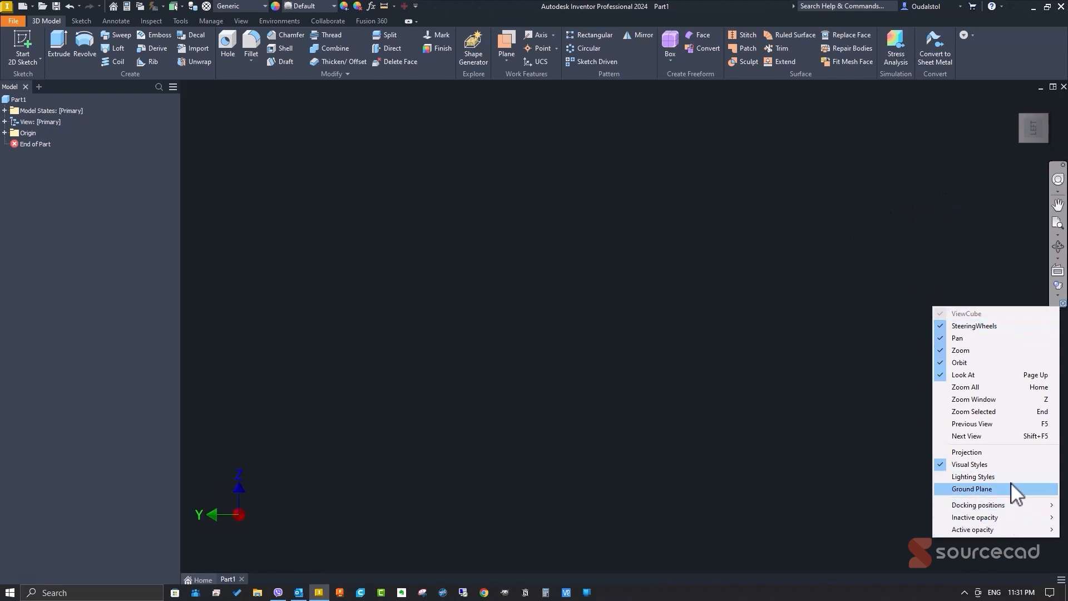
pyautogui.click(979, 458)
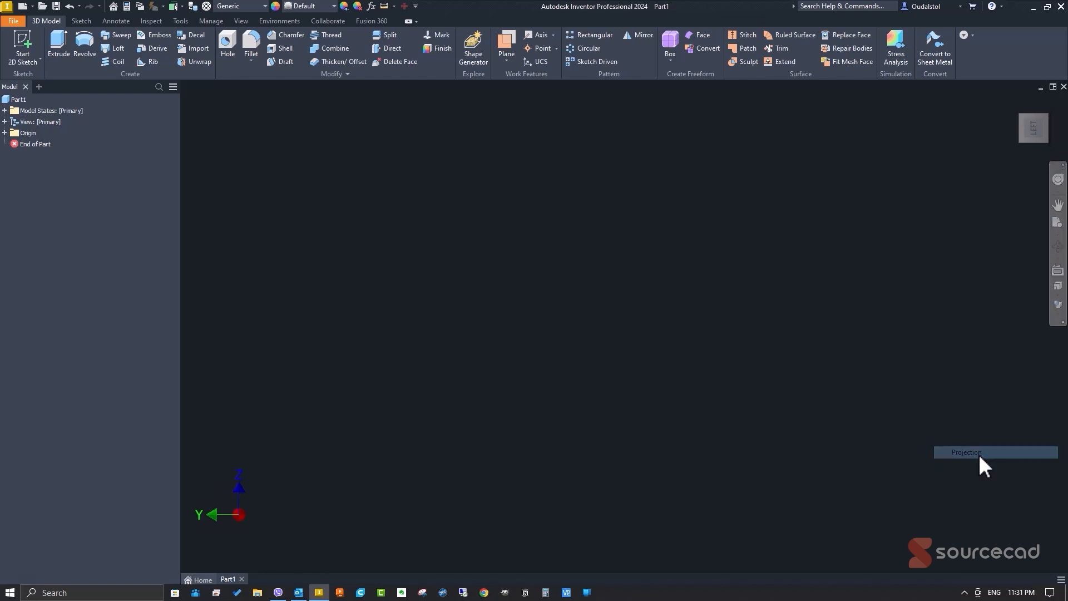
pyautogui.click(1058, 303)
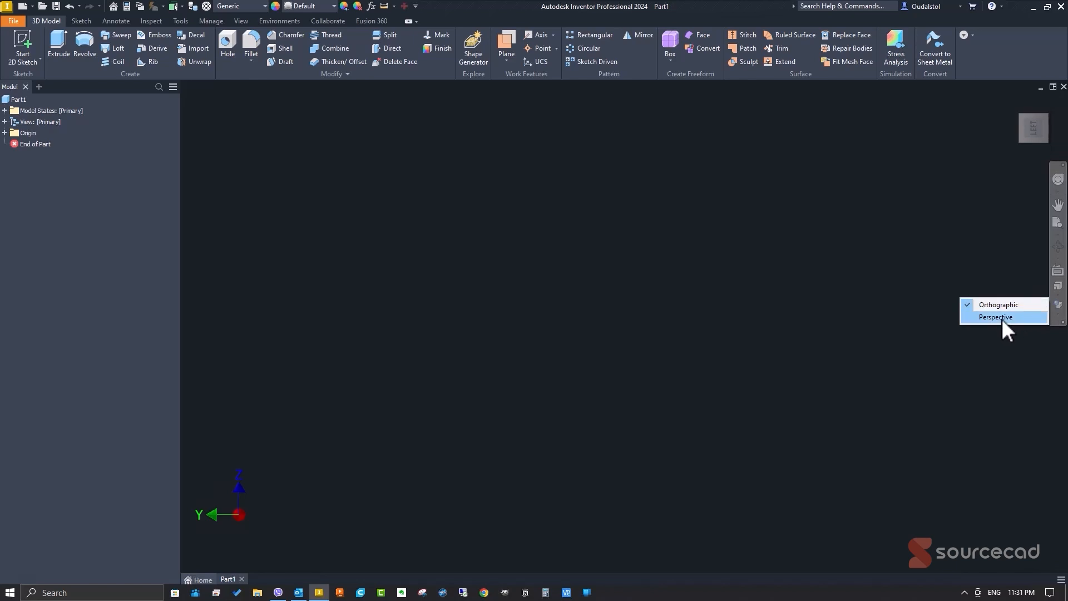
pyautogui.click(1009, 259)
pyautogui.click(1061, 324)
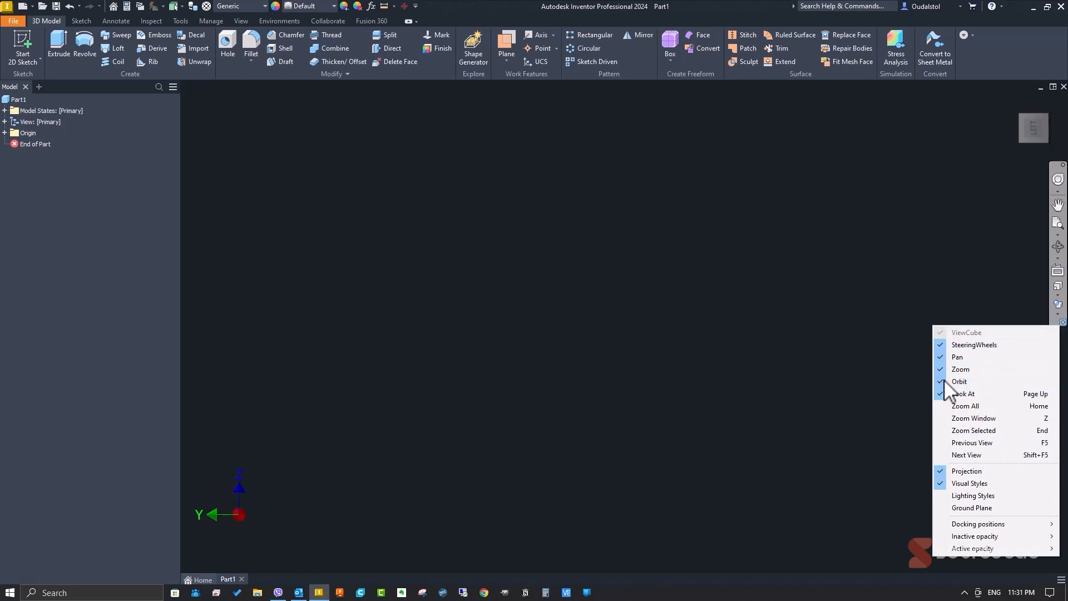
pyautogui.click(944, 470)
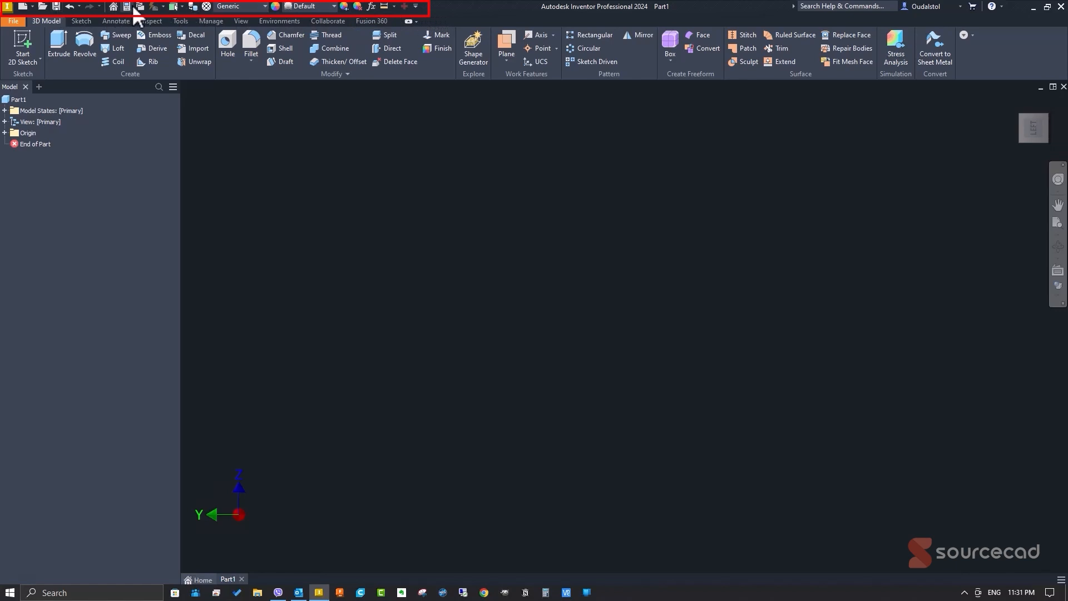
# - Review which commands can be shown on the Quick Access Toolbar
pyautogui.click(415, 6)
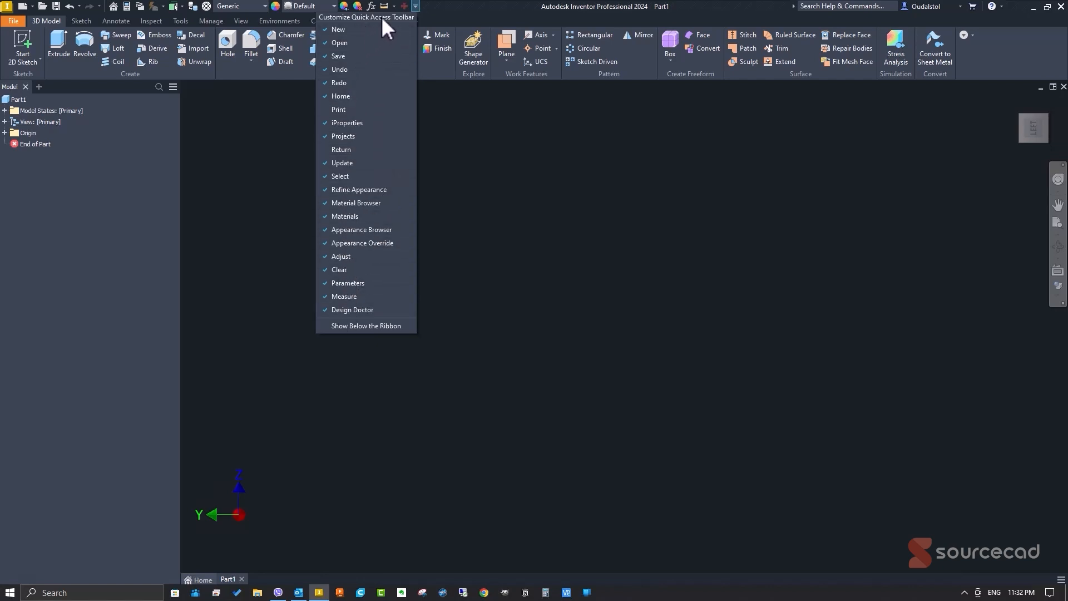
pyautogui.click(448, 6)
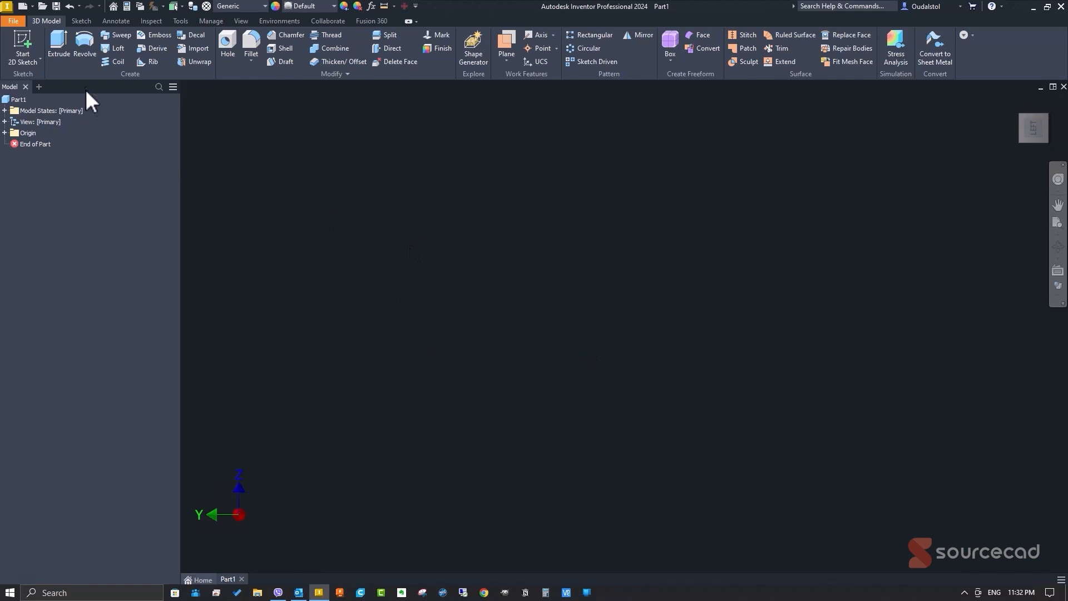
# - Start a 2D sketch on the XY origin plane, with the Origin folder expanded in the model browser
pyautogui.click(27, 38)
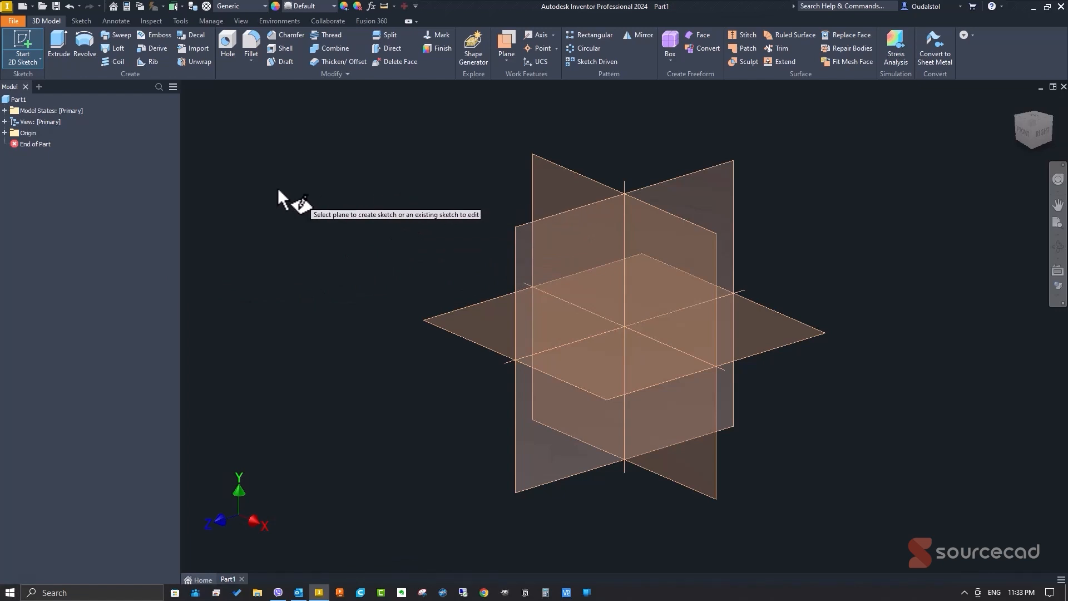
pyautogui.click(5, 133)
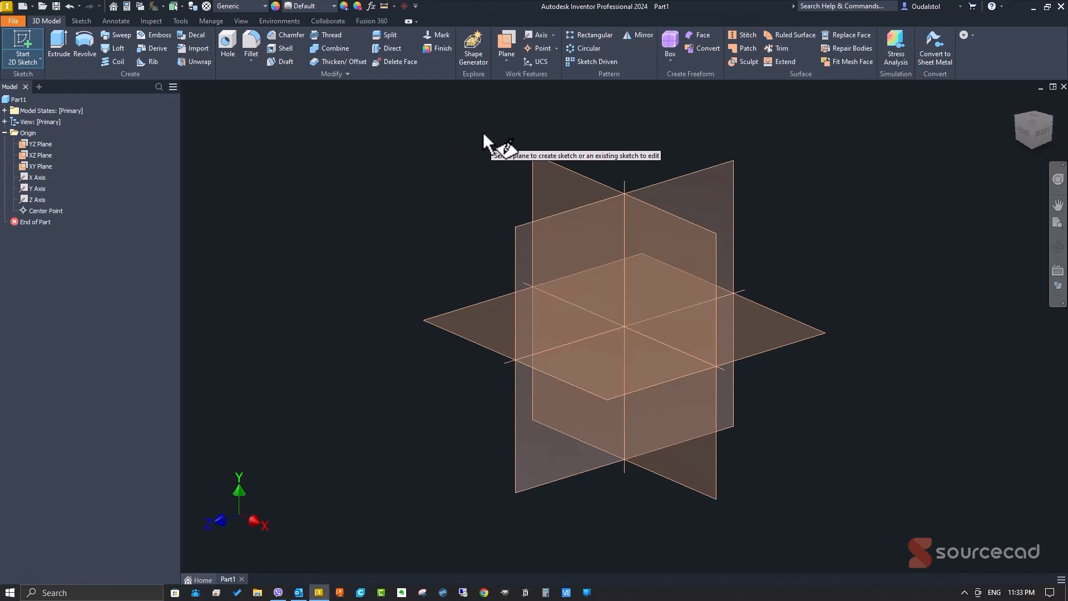
pyautogui.click(568, 169)
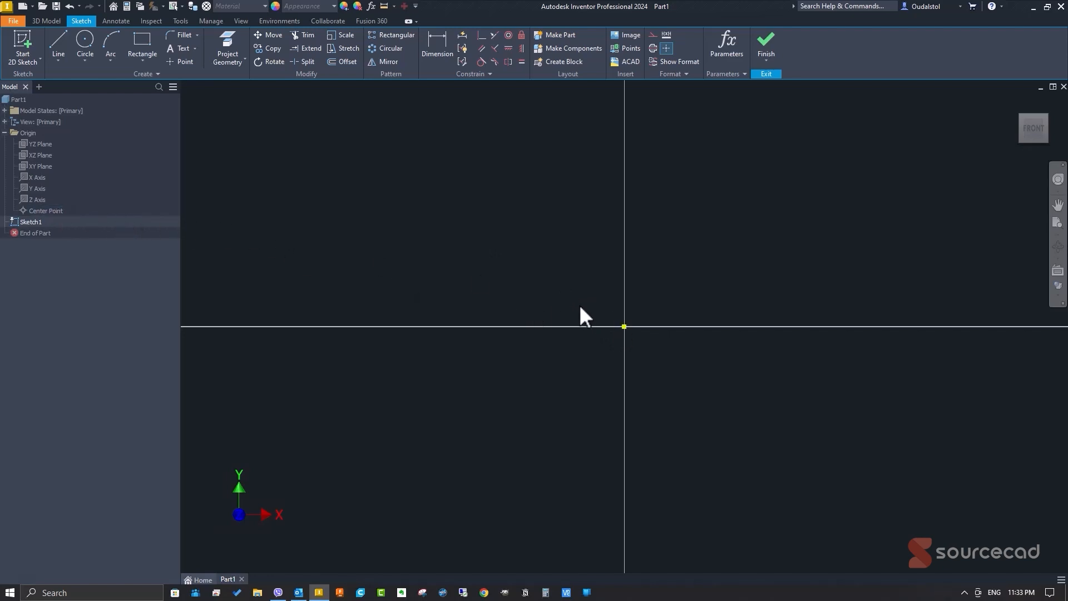
# - Delete the projected origin point from the sketch and project the Center Point back in with Project Geometry
pyautogui.moveTo(579, 305); pyautogui.dragTo(673, 362)
pyautogui.press('Delete')
pyautogui.click(49, 211)
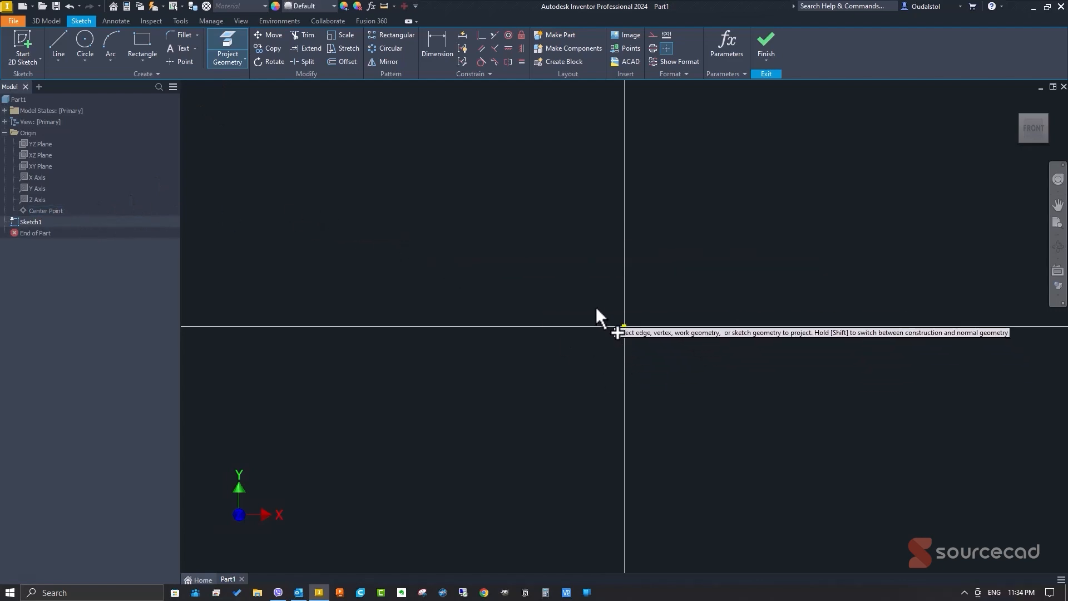
pyautogui.press('Escape')
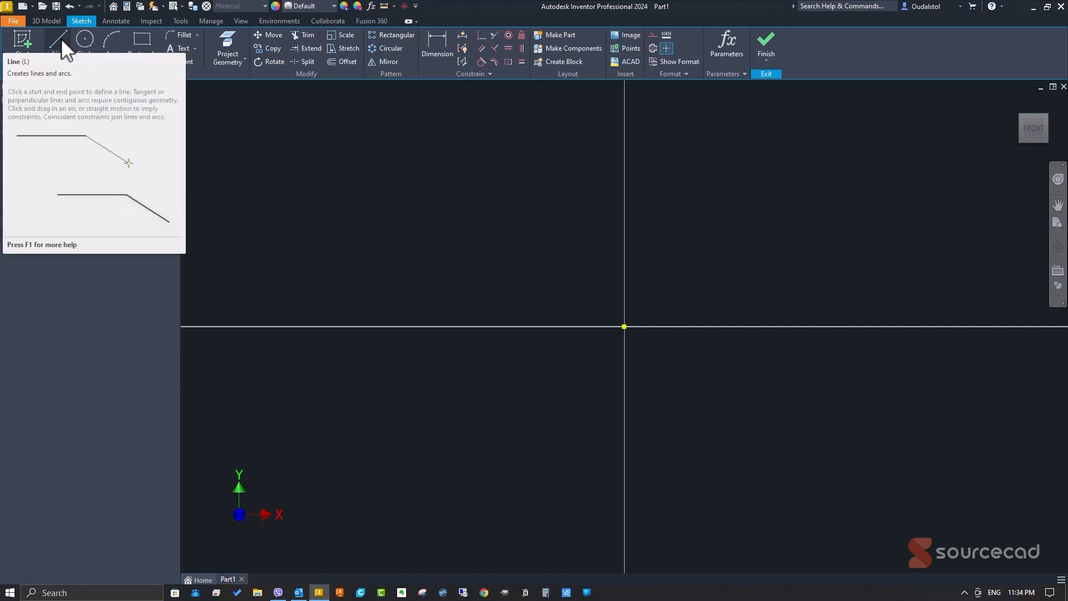
# - Draw a closed rectangle about 1.12 in wide around the origin with the Line tool, using horizontal and perpendicular segments
pyautogui.press('l')
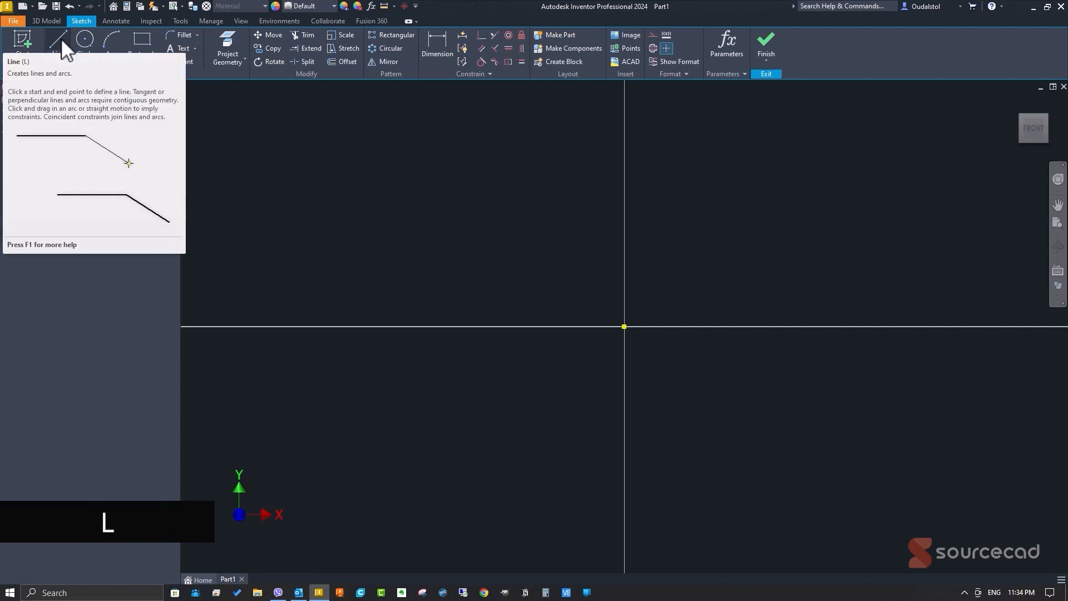
pyautogui.click(61, 39)
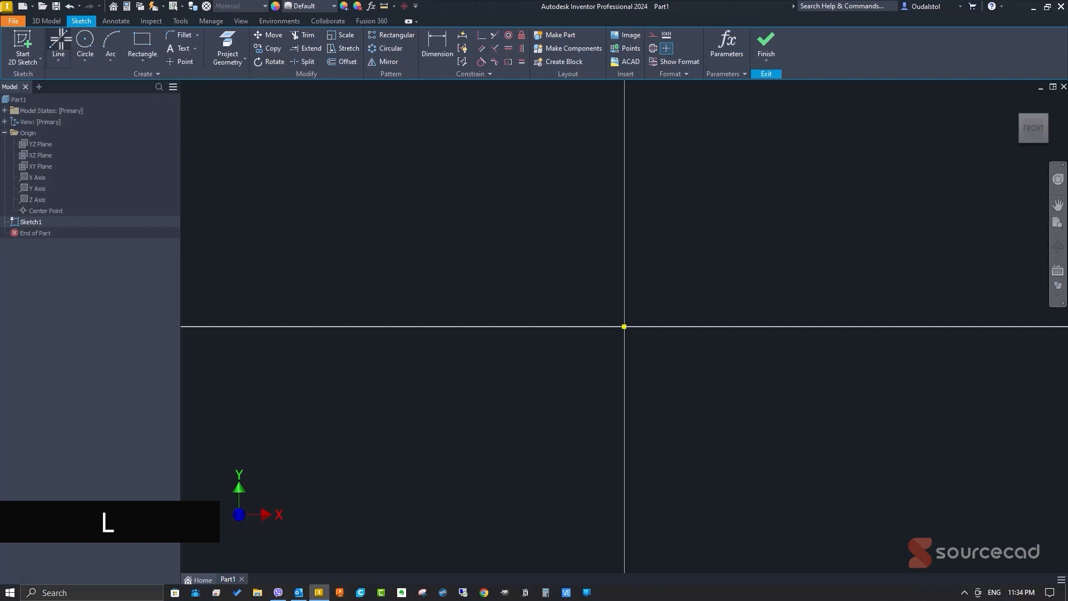
pyautogui.click(438, 215)
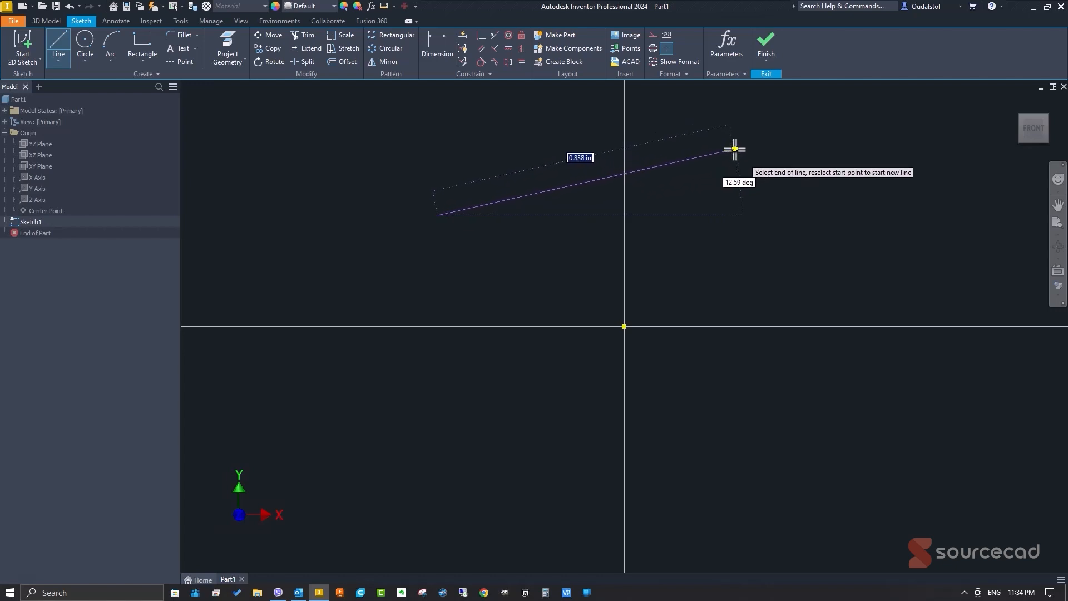
pyautogui.press('Tab')
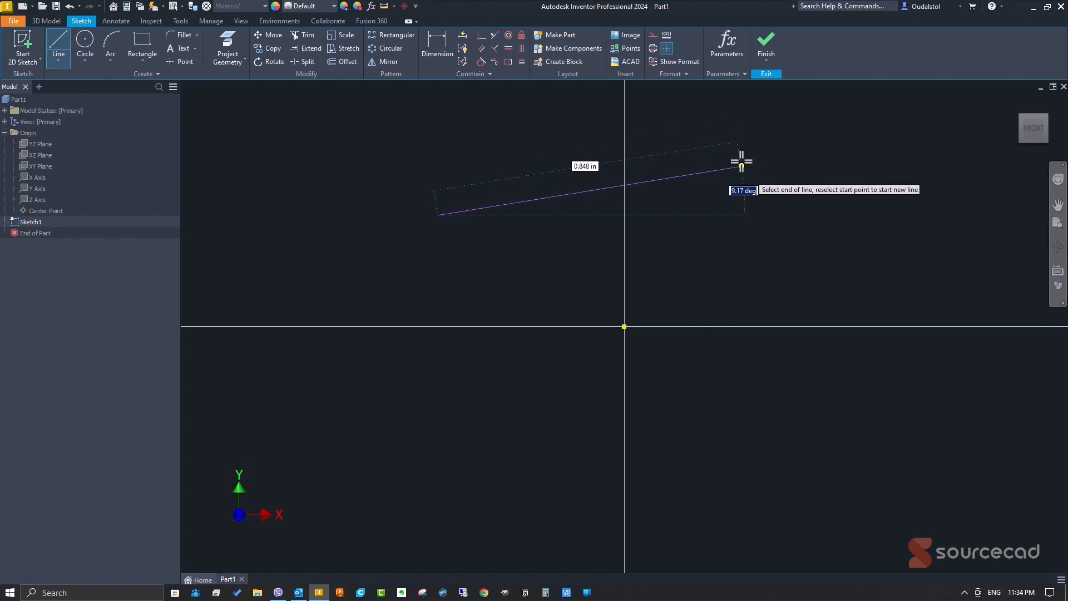
pyautogui.press('Tab')
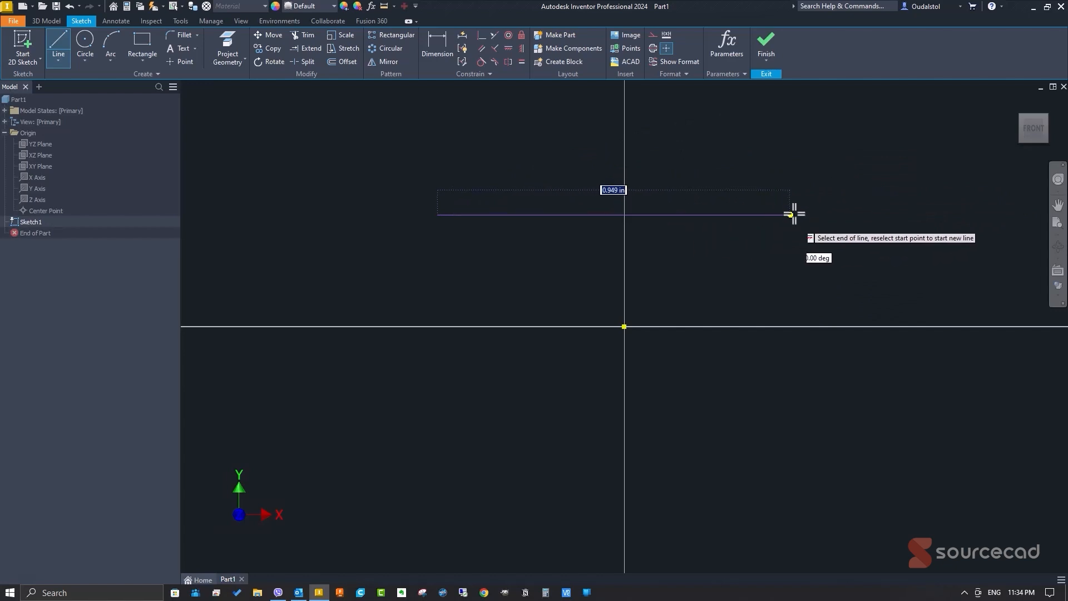
pyautogui.click(845, 215)
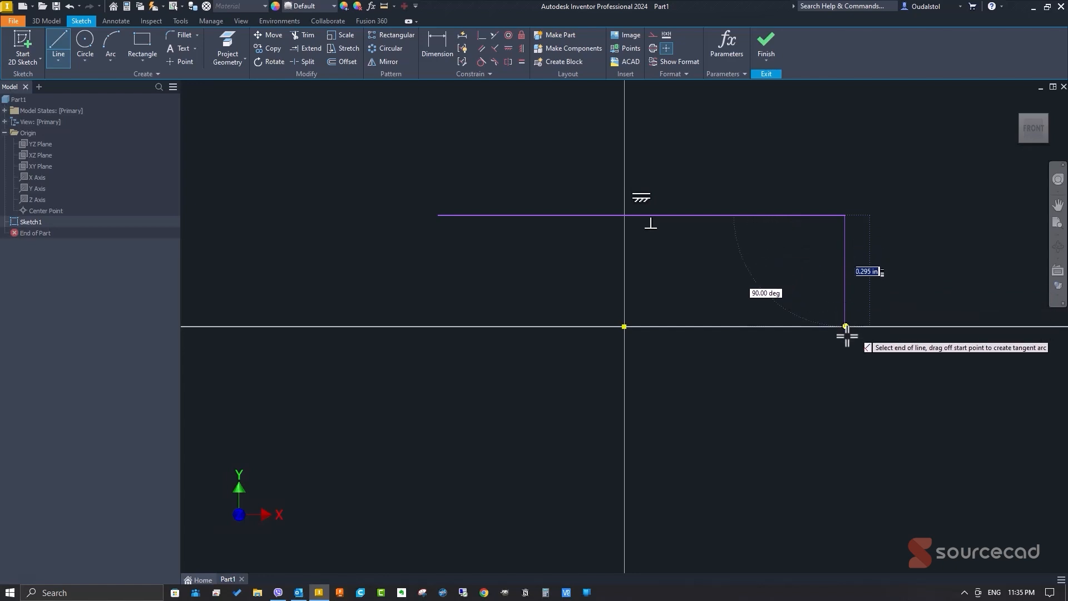
pyautogui.click(846, 418)
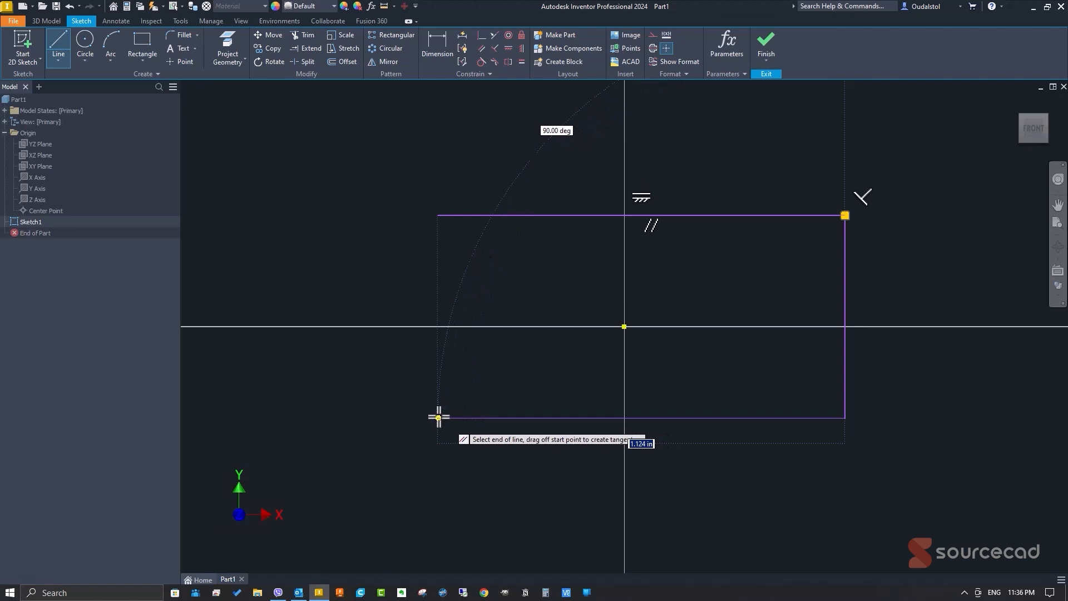
pyautogui.click(438, 417)
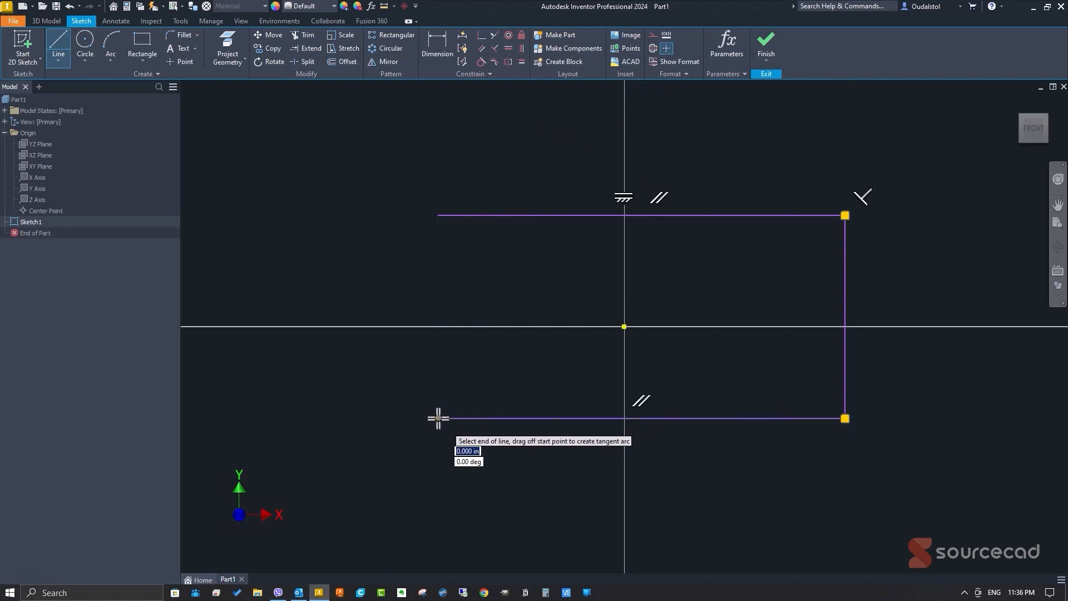
pyautogui.click(437, 215)
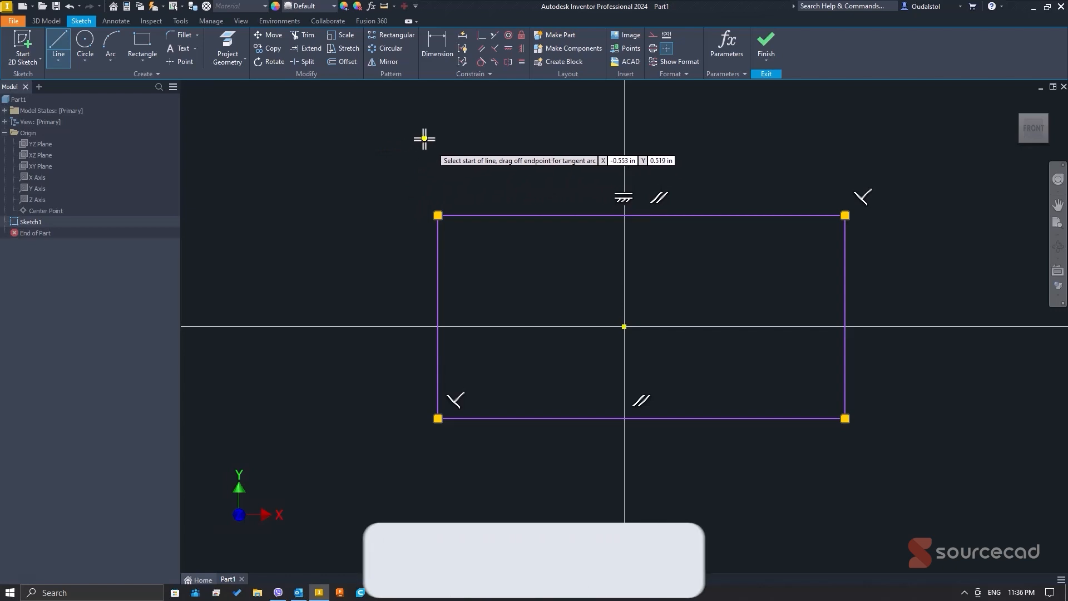
pyautogui.press('Escape')
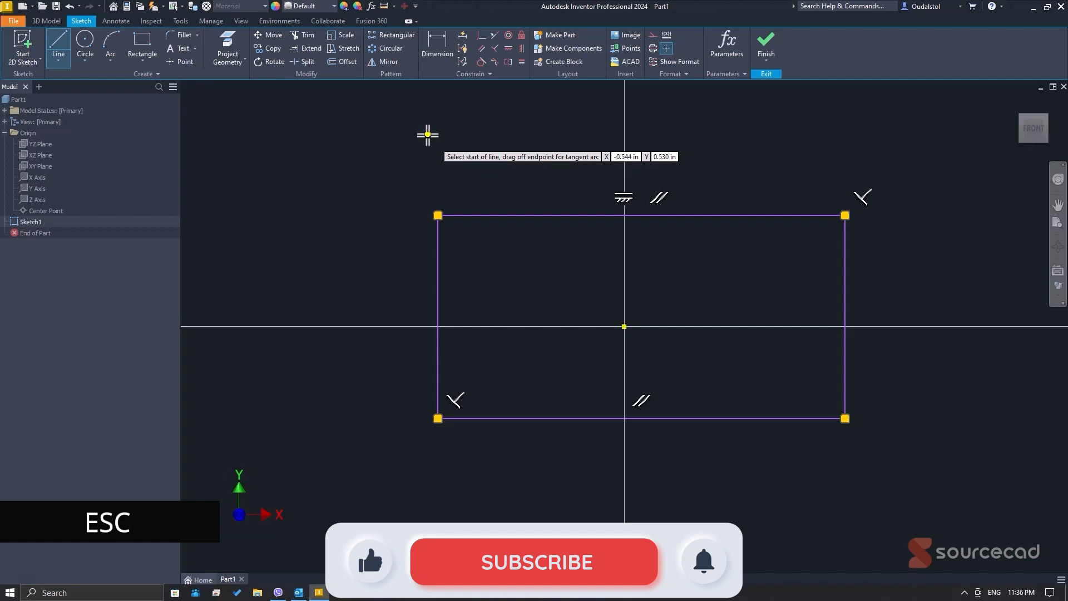
pyautogui.rightClick(427, 134)
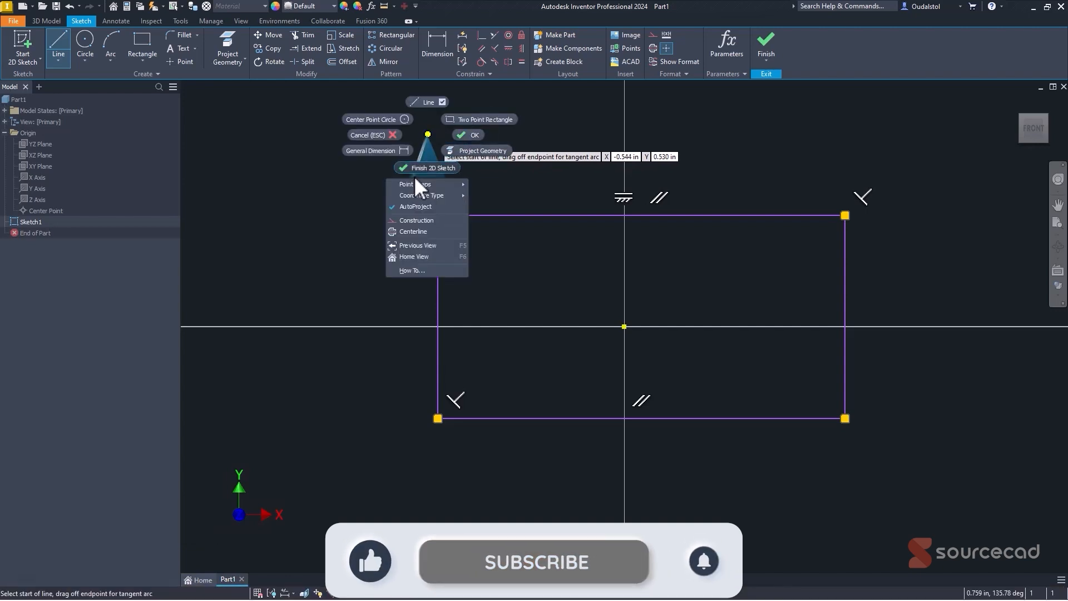
# - Finish the Line command and examine the rectangle by panning and zooming in and out of the sketch
pyautogui.click(469, 135)
pyautogui.moveTo(518, 161); pyautogui.dragTo(466, 171, button='middle')
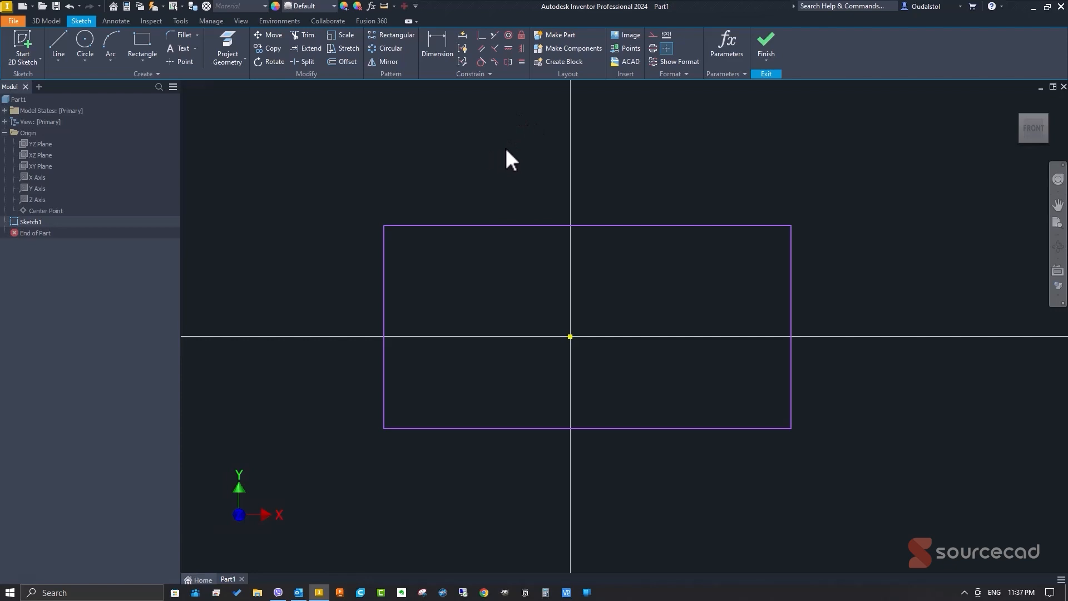
pyautogui.scroll(4, 458, 157)
pyautogui.scroll(-3, 429, 158)
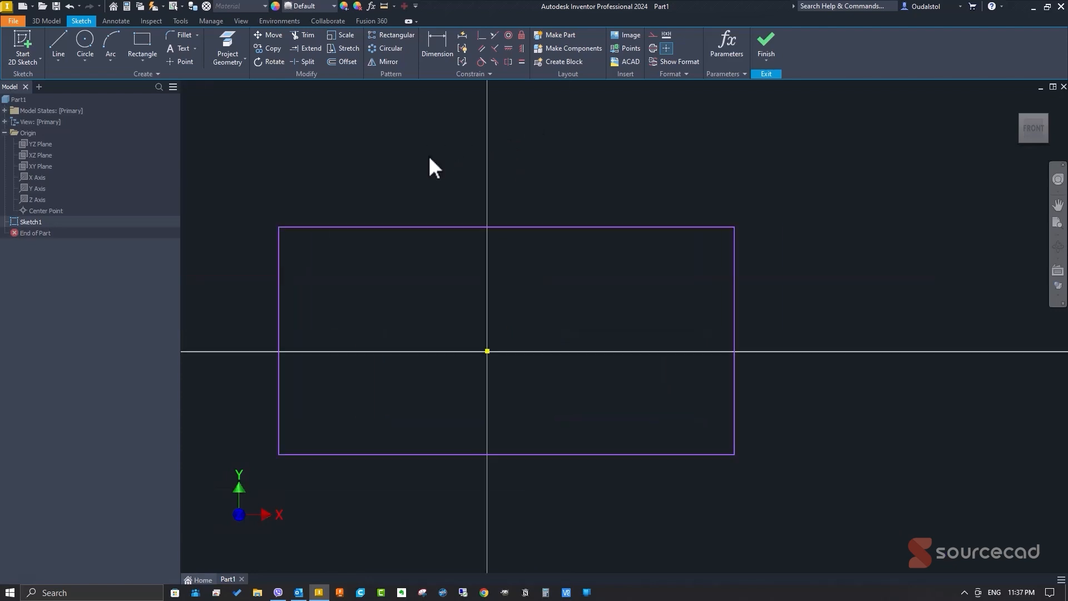
pyautogui.scroll(-3, 429, 158)
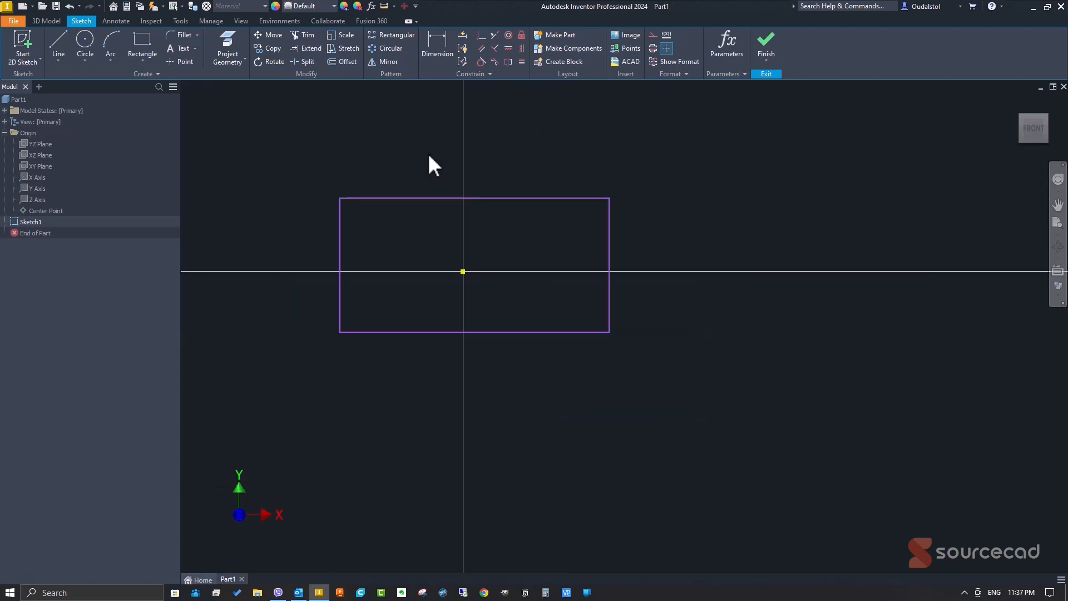
pyautogui.scroll(-3, 429, 156)
pyautogui.scroll(10, 428, 155)
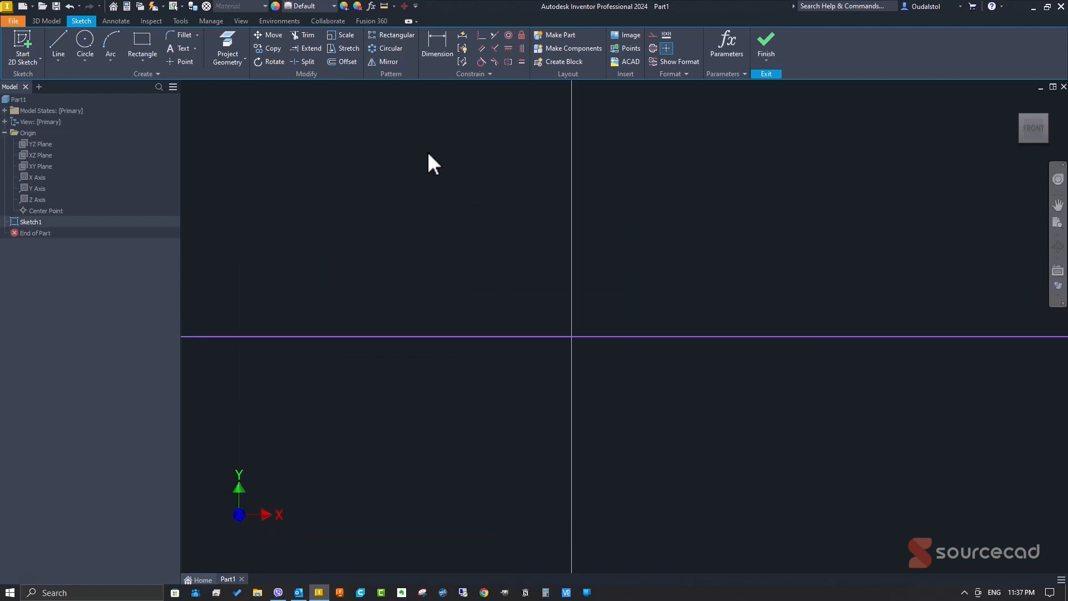
pyautogui.scroll(-5, 428, 155)
pyautogui.scroll(-5, 428, 156)
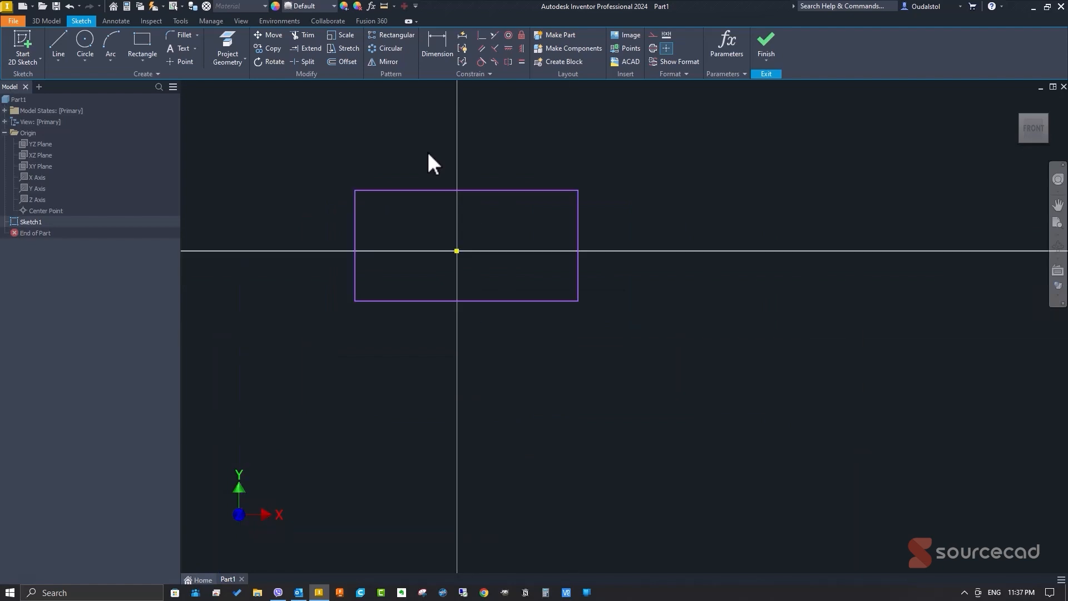
pyautogui.scroll(6, 429, 155)
pyautogui.scroll(-3, 428, 156)
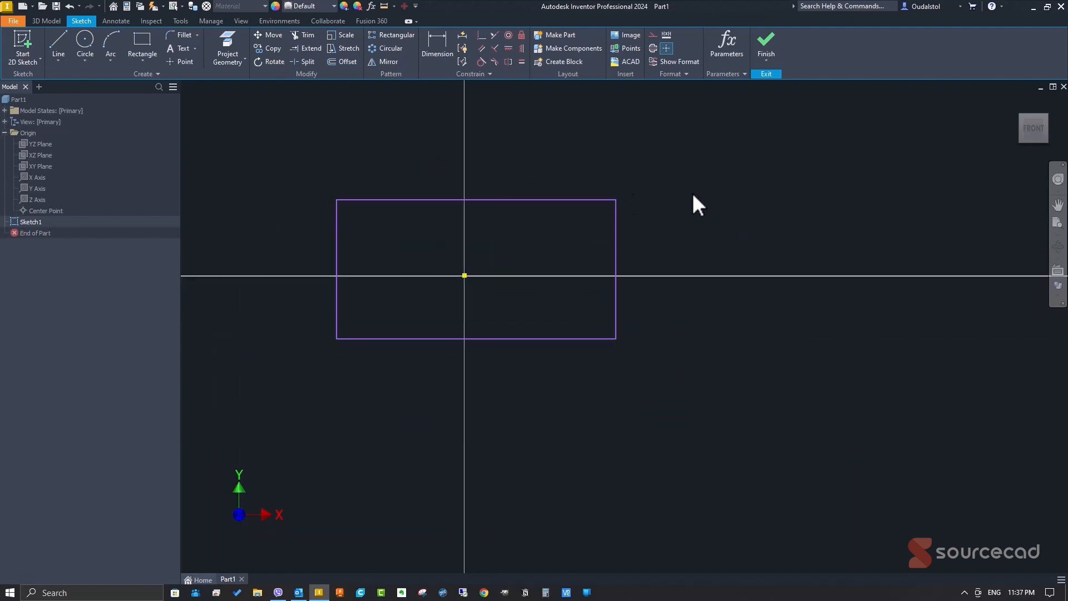
# - Examine the rectangle at several magnifications with the Zoom tool, exit the tool, and pan to free space beside the rectangle
pyautogui.click(1057, 234)
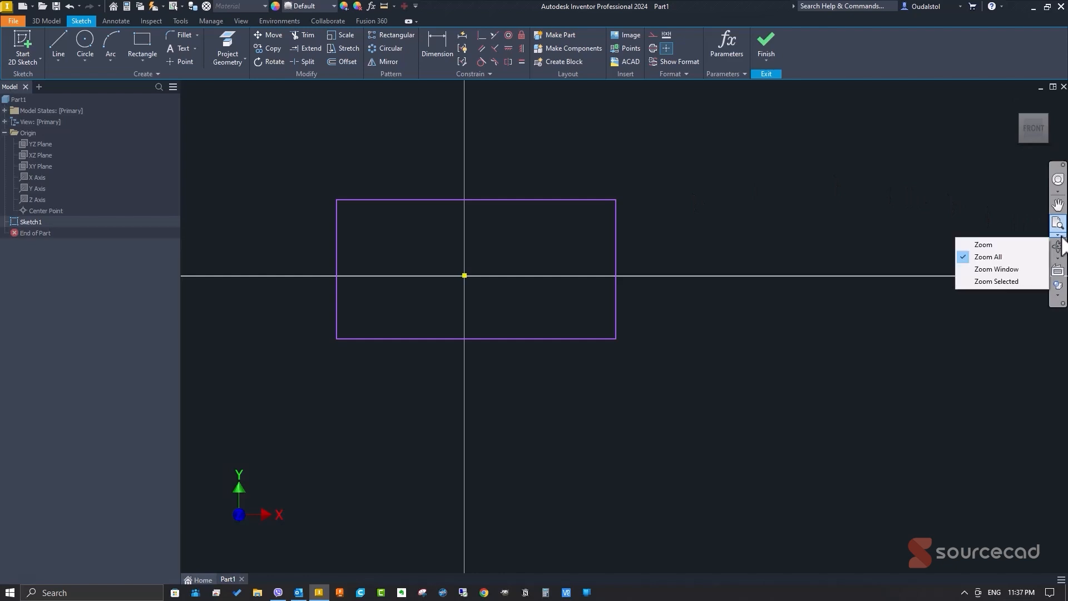
pyautogui.click(993, 245)
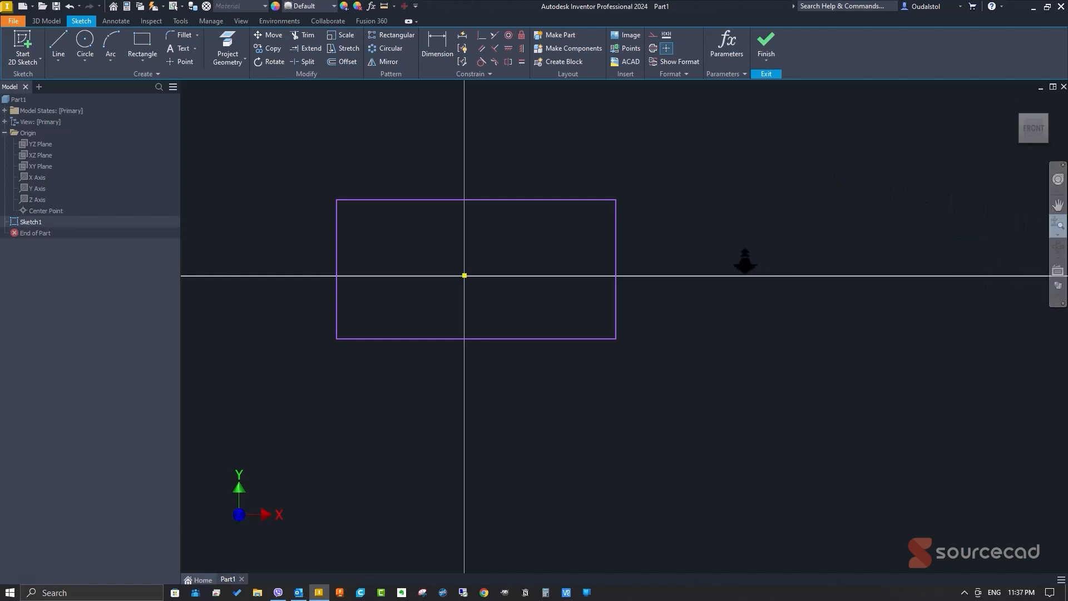
pyautogui.moveTo(746, 262)
pyautogui.mouseDown()
pyautogui.moveTo(741, 229)
pyautogui.moveTo(742, 285)
pyautogui.moveTo(732, 226)
pyautogui.moveTo(729, 250)
pyautogui.mouseUp()
pyautogui.scroll(2, 729, 250)
pyautogui.scroll(-5, 728, 250)
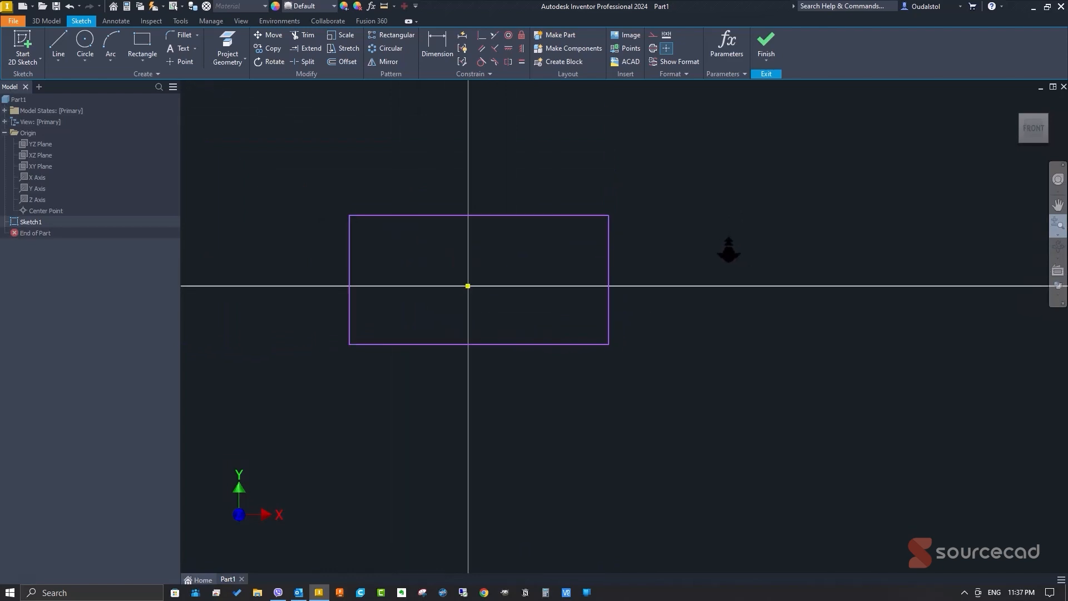
pyautogui.scroll(2, 728, 250)
pyautogui.scroll(1, 729, 249)
pyautogui.scroll(-1, 728, 250)
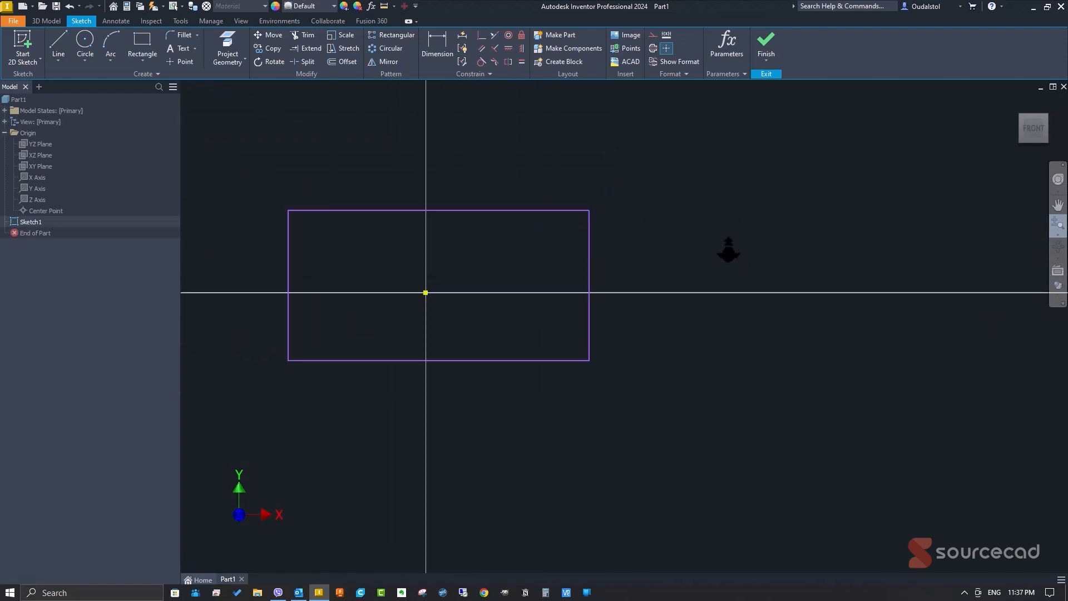
pyautogui.scroll(1, 703, 241)
pyautogui.moveTo(708, 223)
pyautogui.mouseDown()
pyautogui.moveTo(708, 271)
pyautogui.moveTo(710, 243)
pyautogui.moveTo(728, 307)
pyautogui.moveTo(714, 245)
pyautogui.mouseUp()
pyautogui.press('Escape')
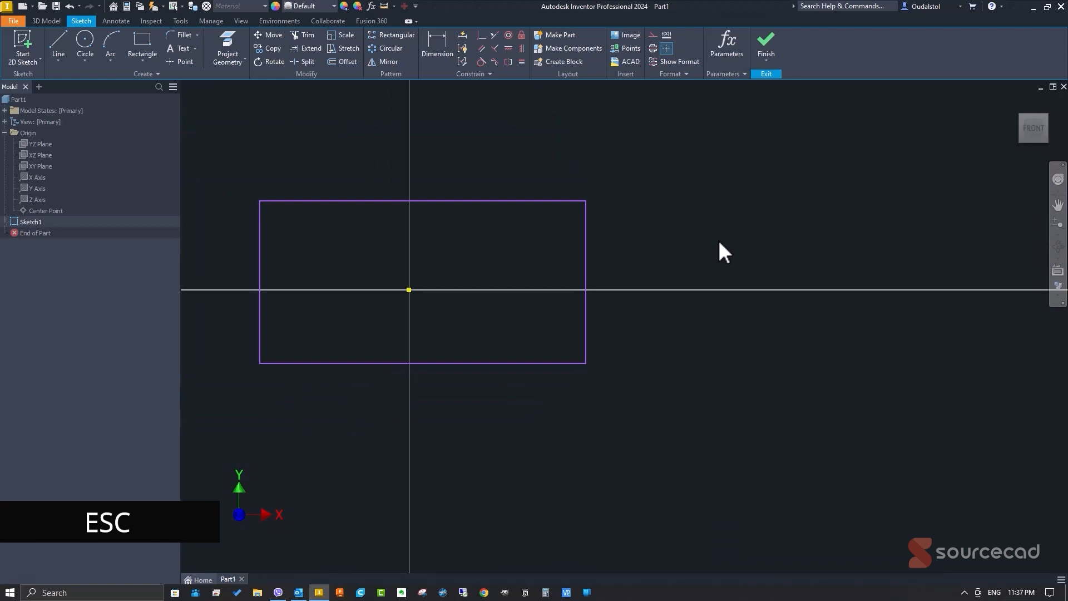
pyautogui.moveTo(765, 237)
pyautogui.mouseDown(button='middle')
pyautogui.moveTo(607, 248)
pyautogui.moveTo(793, 240)
pyautogui.moveTo(715, 241)
pyautogui.mouseUp(button='middle')
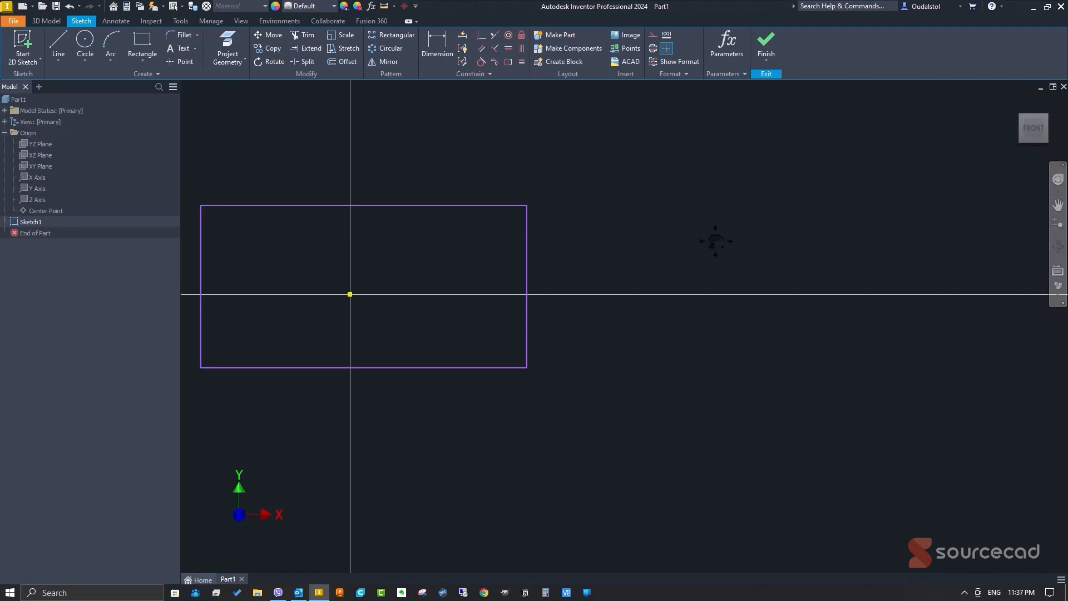
# - Draw a center point circle about 0.55 in in diameter beside the rectangle, switching its size input to radius and back to diameter
pyautogui.click(85, 39)
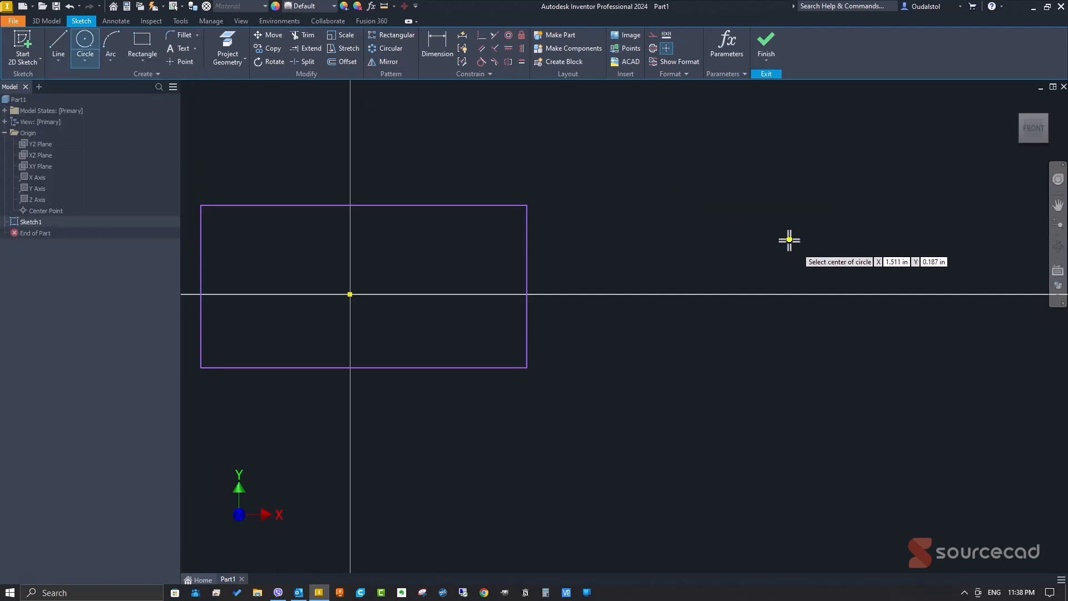
pyautogui.click(747, 276)
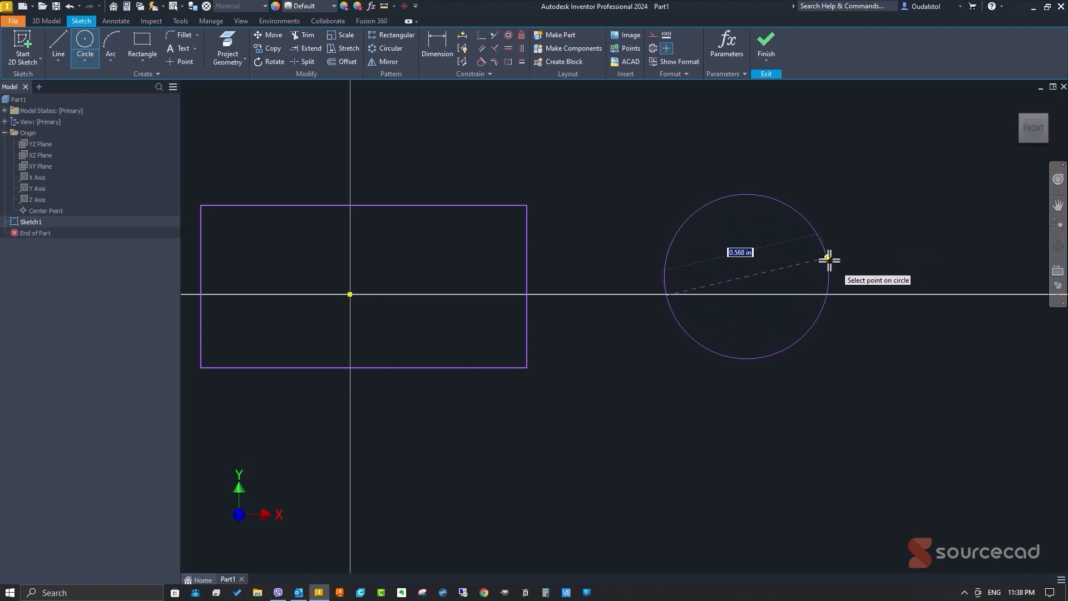
pyautogui.rightClick(829, 259)
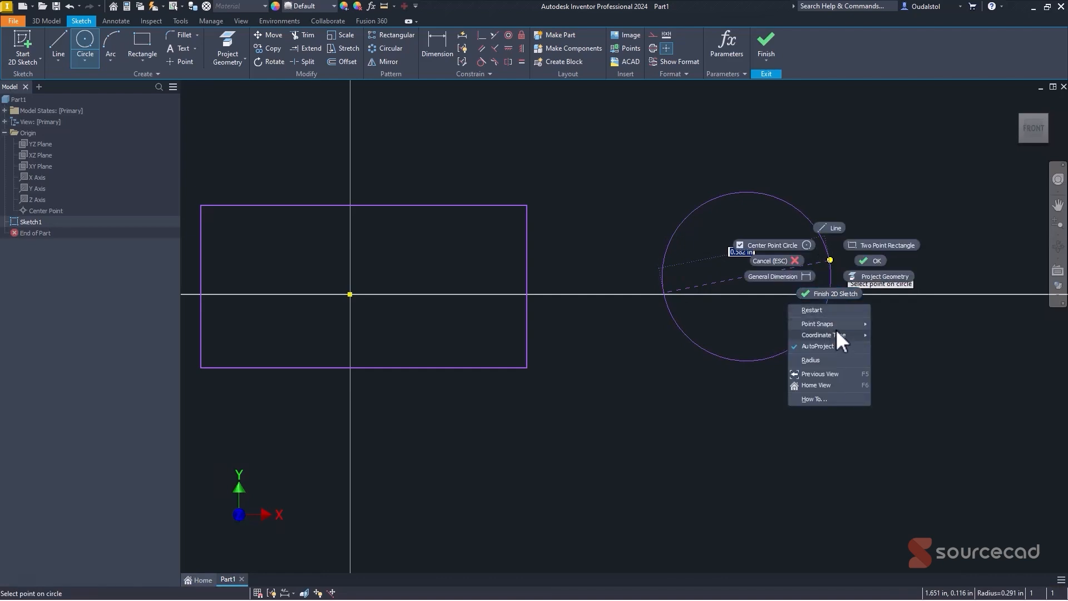
pyautogui.click(820, 356)
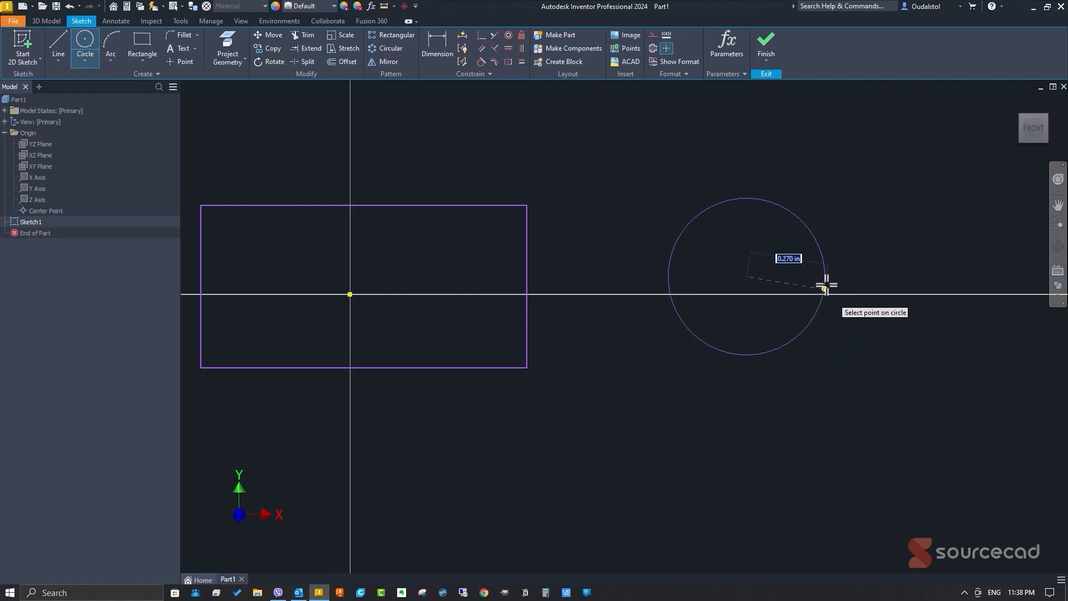
pyautogui.rightClick(824, 256)
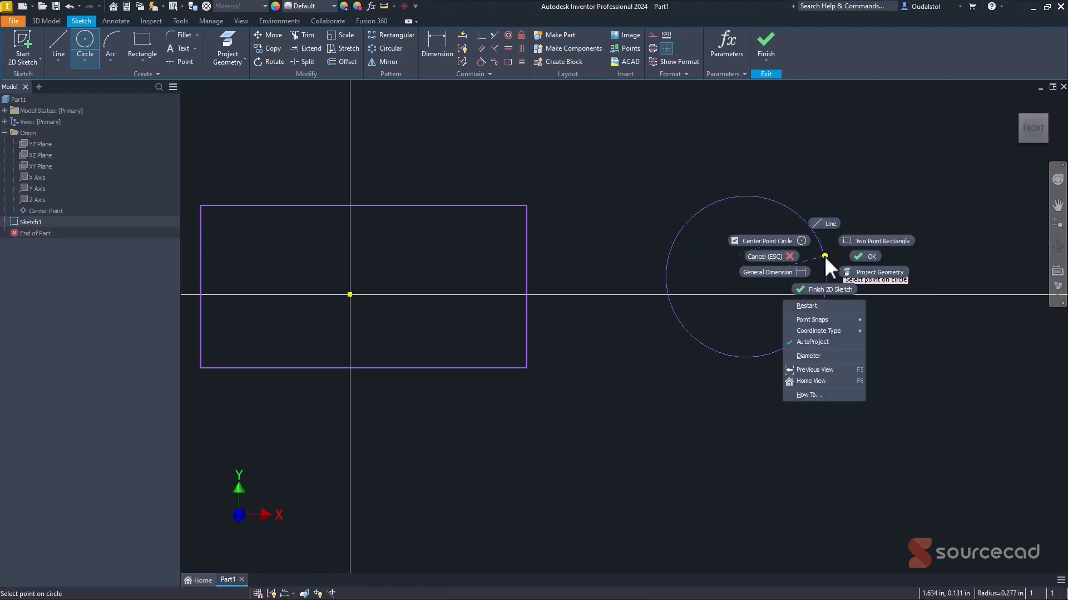
pyautogui.click(836, 355)
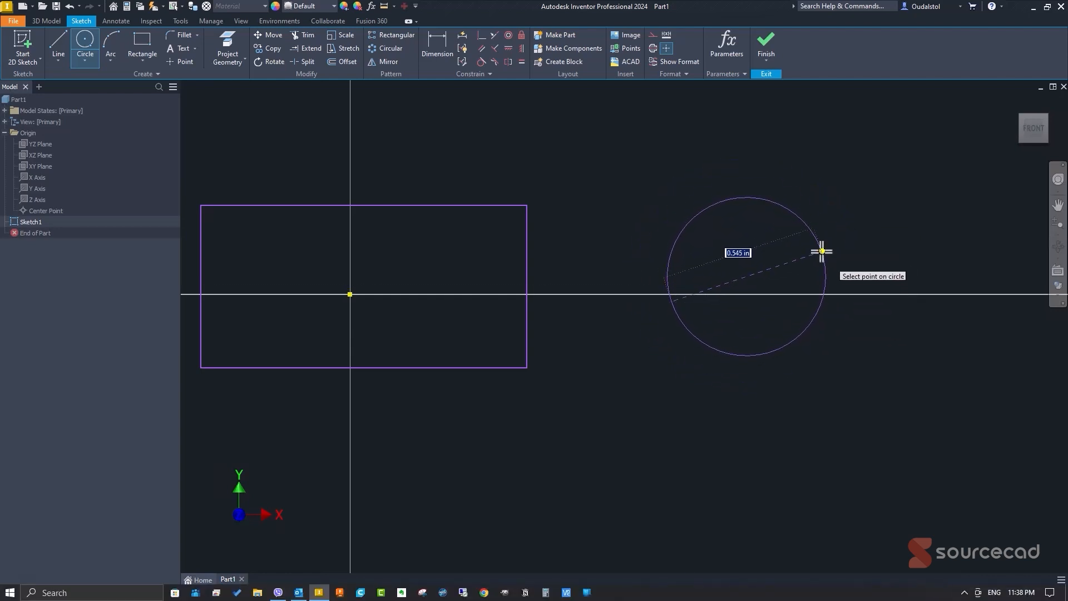
pyautogui.click(822, 251)
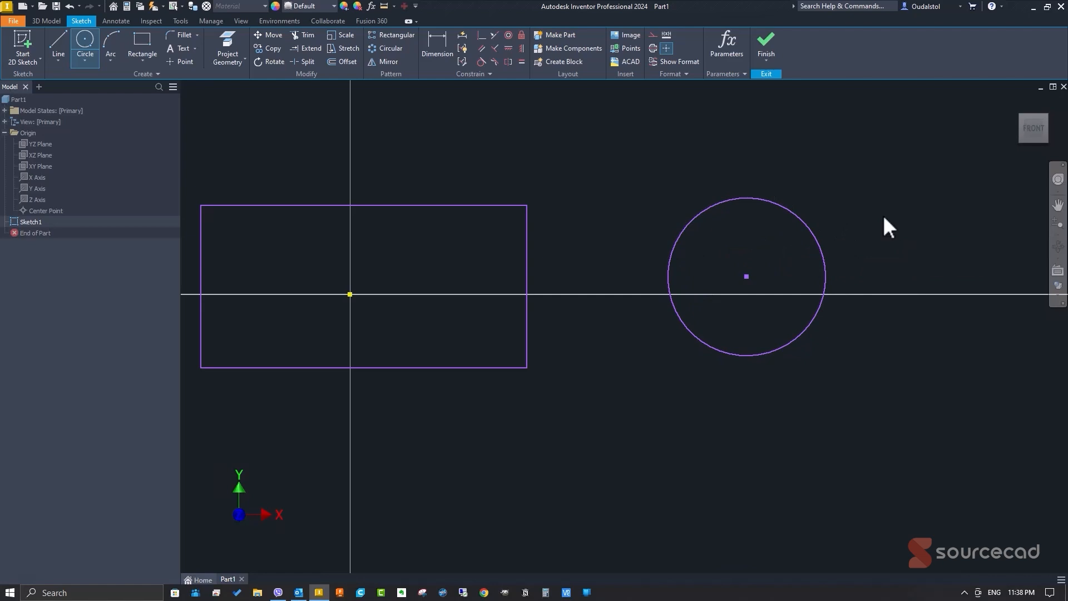
pyautogui.press('Escape')
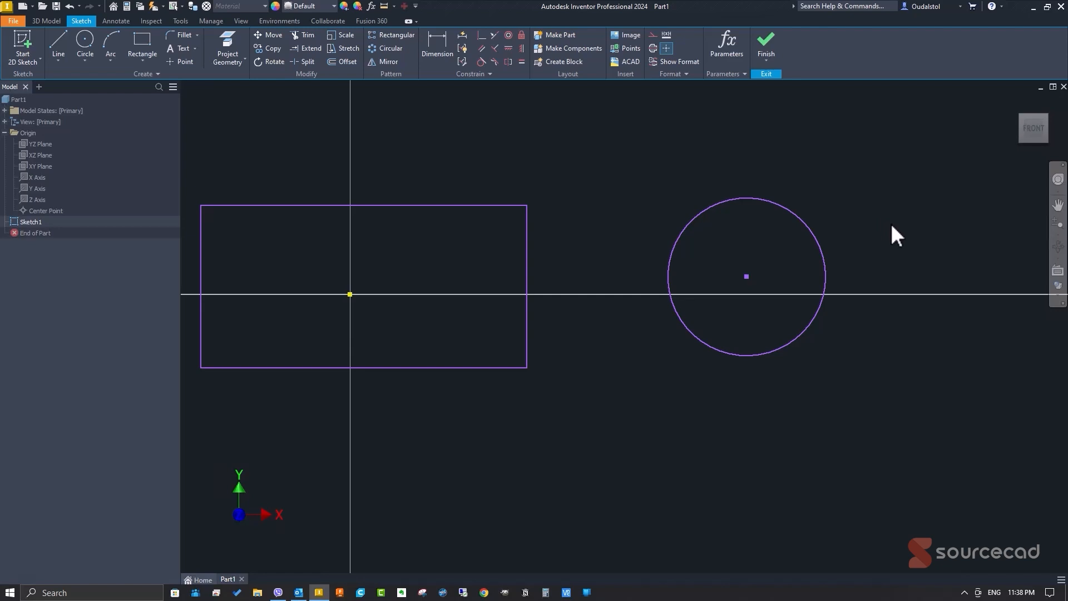
# - Draw a two-point rectangle on the far side of the circle, toggling between its width and height inputs before placing the opposite corner
pyautogui.scroll(4, 890, 232)
pyautogui.moveTo(913, 231); pyautogui.dragTo(758, 225, button='middle')
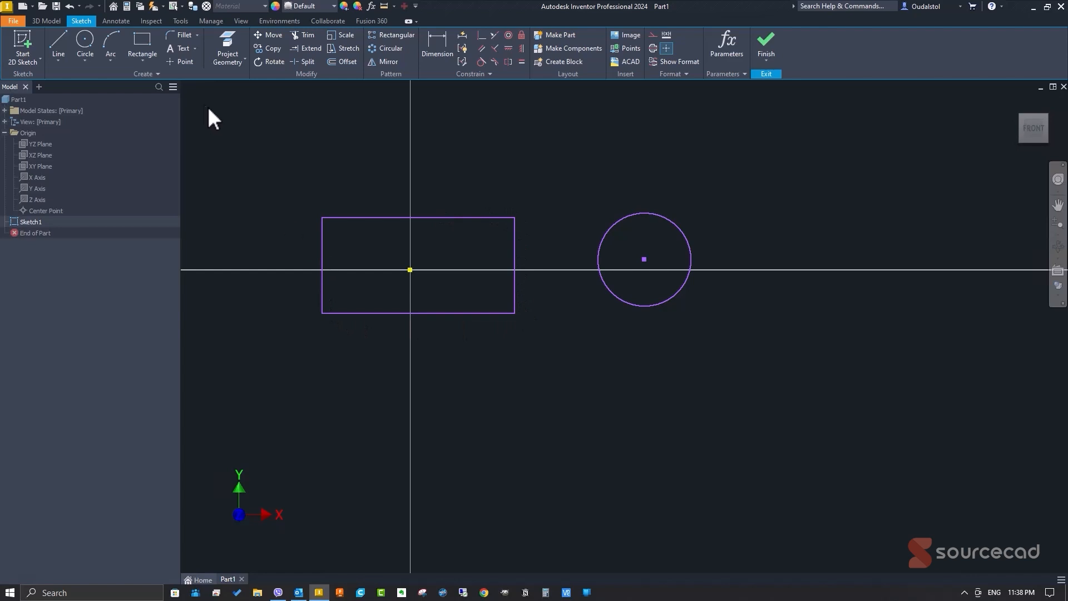
pyautogui.click(145, 38)
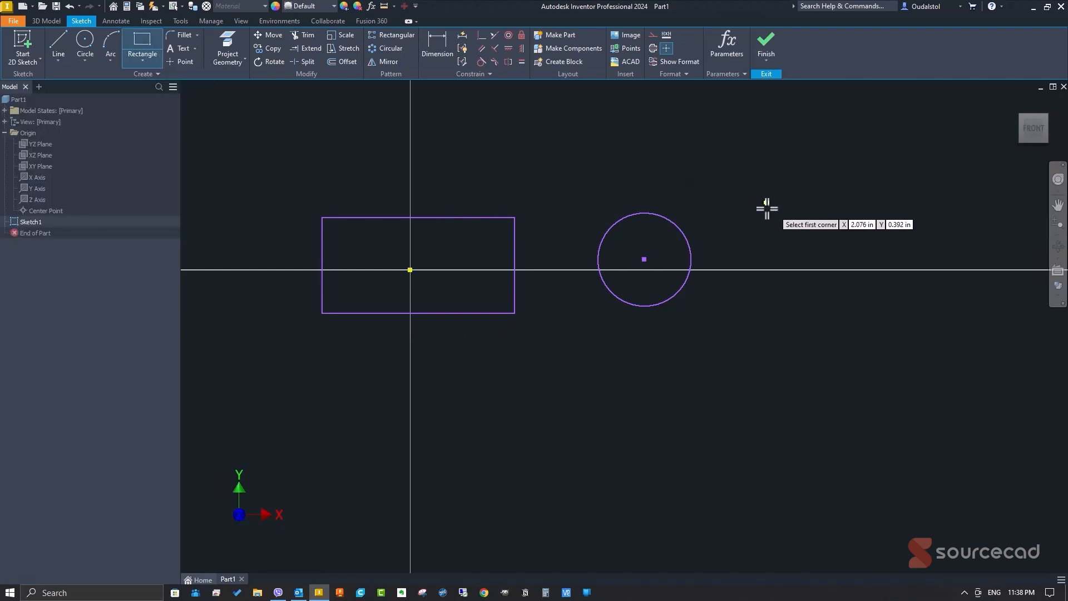
pyautogui.click(738, 212)
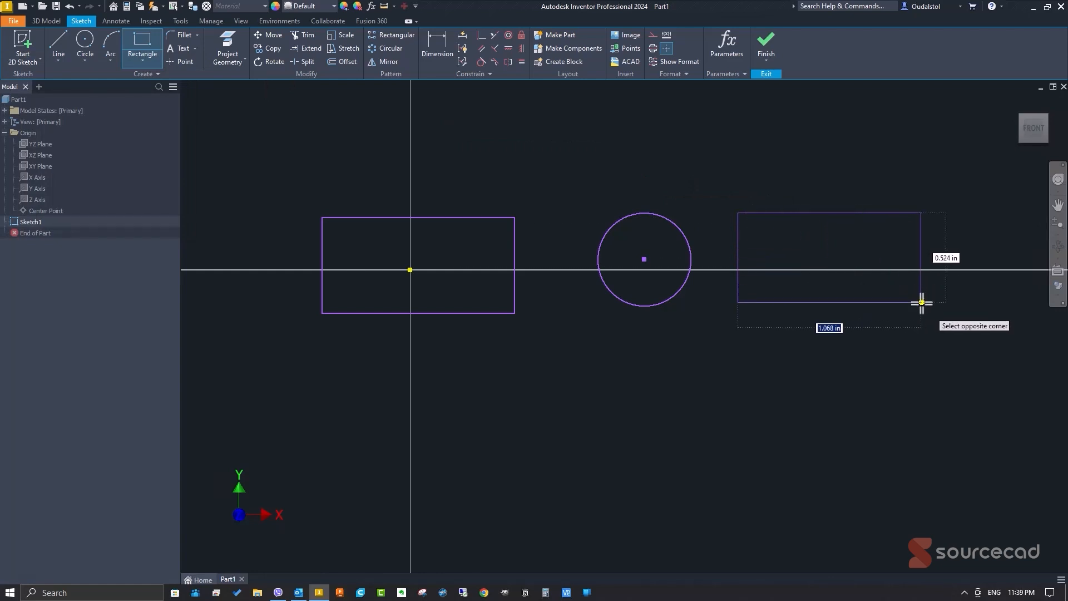
pyautogui.press('Tab')
pyautogui.press('Tab')
pyautogui.press('Tab')
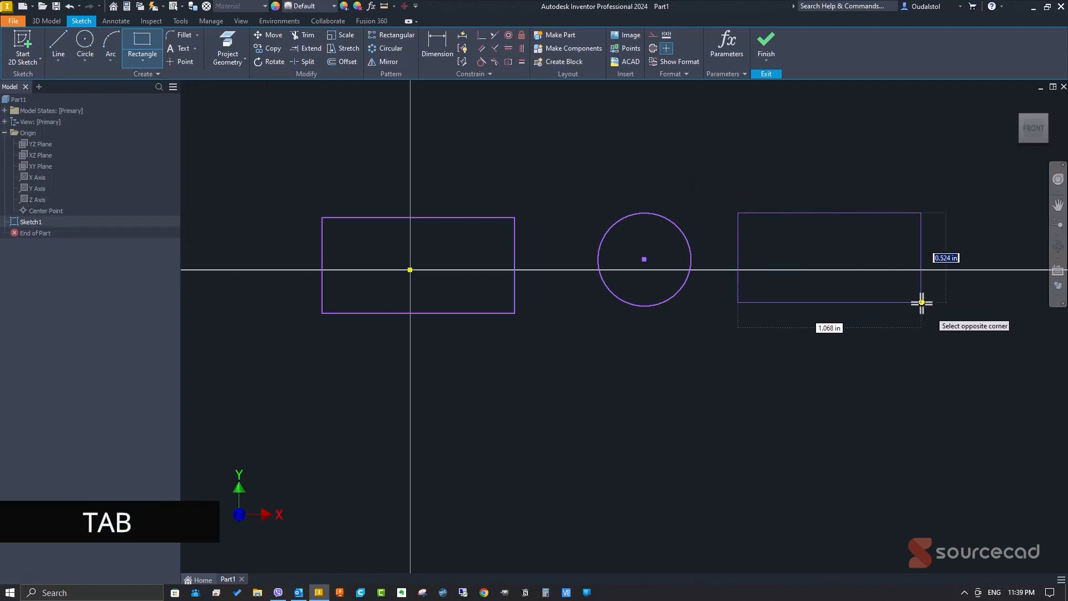
pyautogui.press('Tab')
pyautogui.press('Tab')
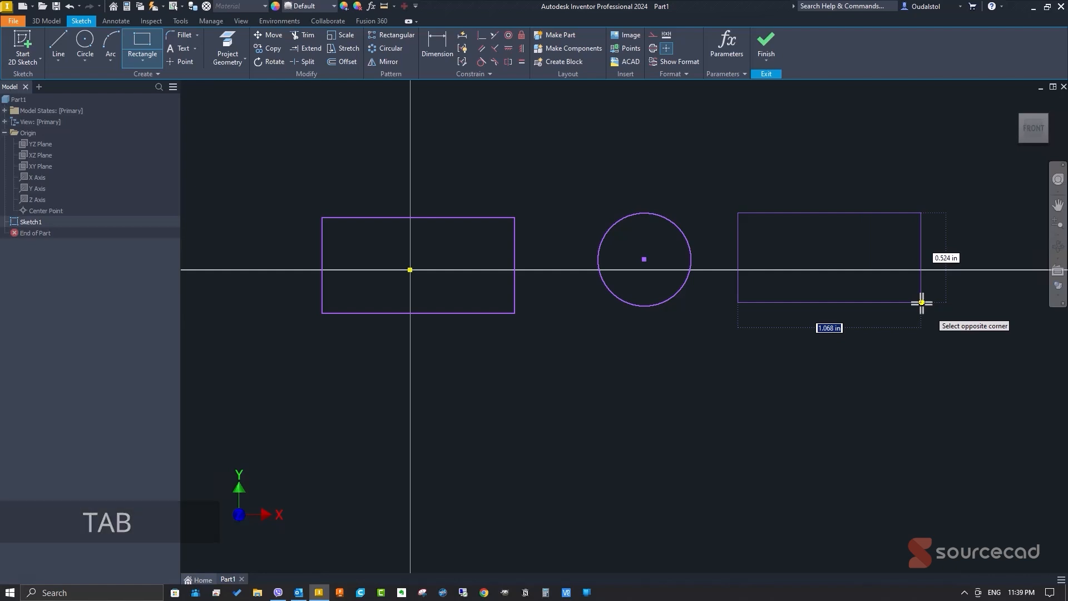
pyautogui.click(963, 339)
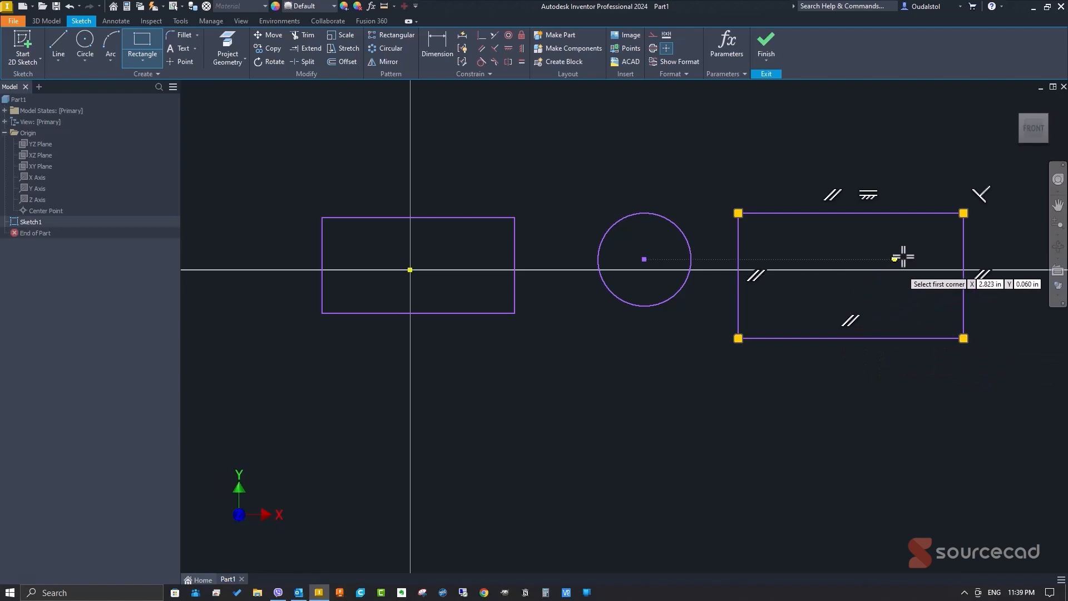
pyautogui.rightClick(650, 167)
pyautogui.click(679, 169)
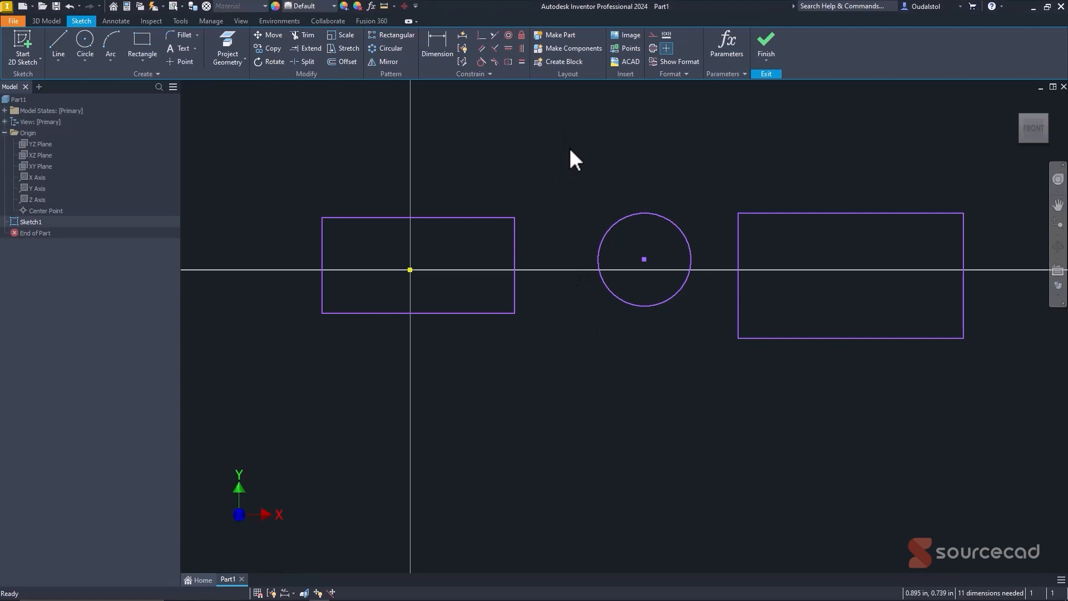
# - Try window selection on the circle and the second rectangle, enclosing them fully and only partly, and clear the selection
pyautogui.moveTo(575, 153); pyautogui.dragTo(1005, 386)
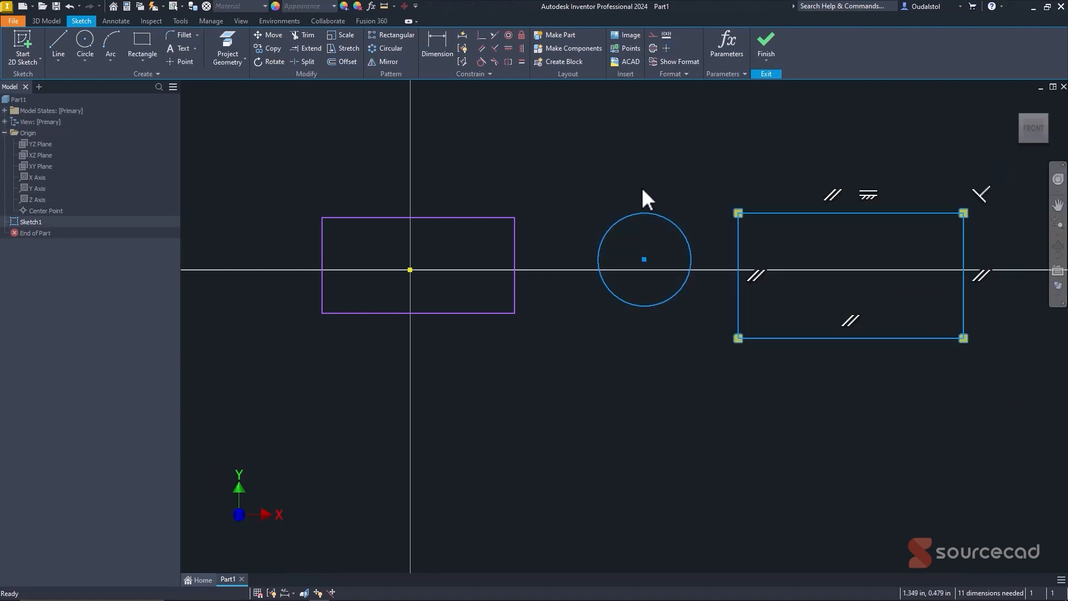
pyautogui.press('Escape')
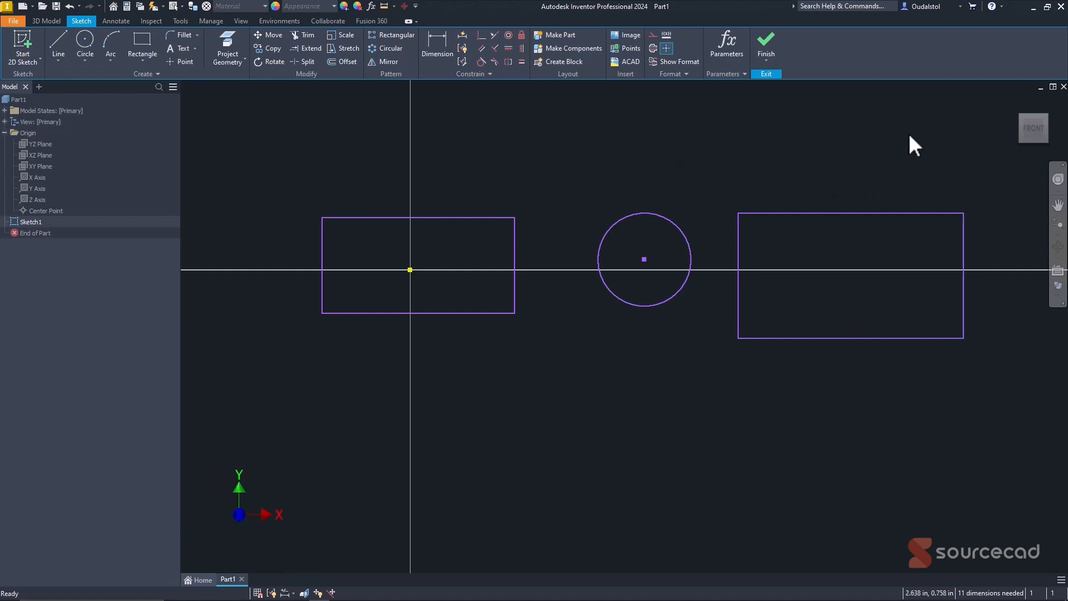
pyautogui.moveTo(983, 117); pyautogui.dragTo(868, 146)
pyautogui.moveTo(548, 128); pyautogui.dragTo(555, 228)
pyautogui.moveTo(572, 147); pyautogui.dragTo(856, 395)
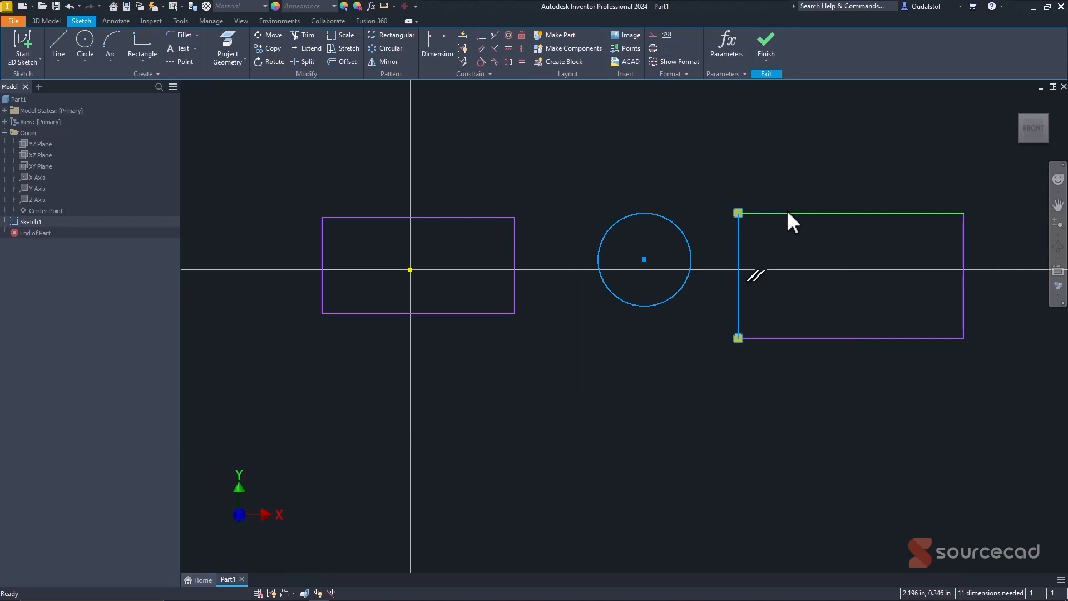
pyautogui.moveTo(562, 146); pyautogui.dragTo(1017, 382)
pyautogui.press('Escape')
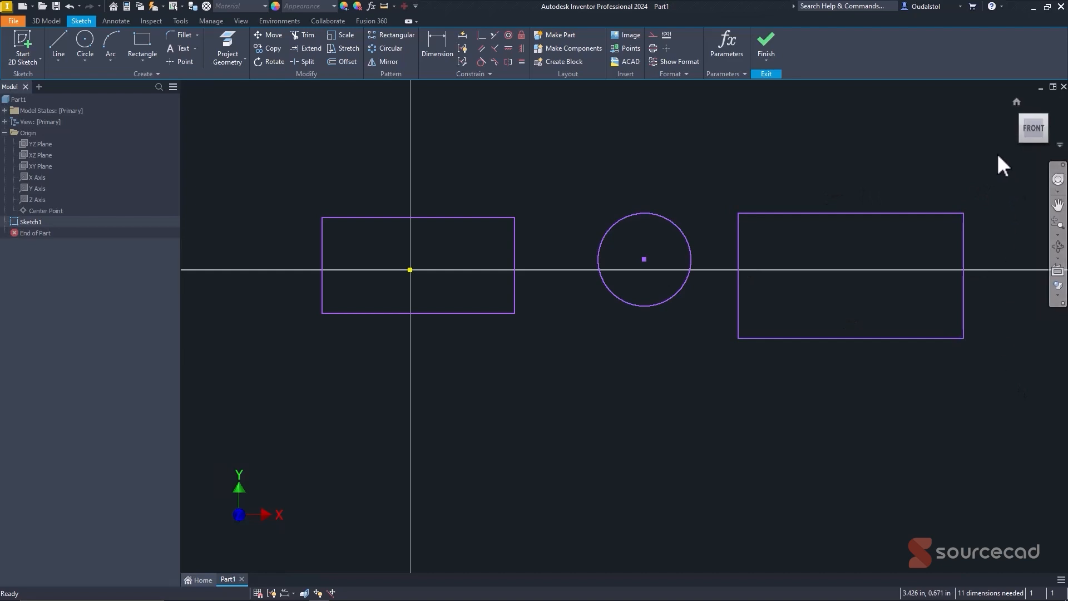
# - Delete the circle and the second rectangle, selecting both with a crossing window
pyautogui.moveTo(991, 155); pyautogui.dragTo(666, 372)
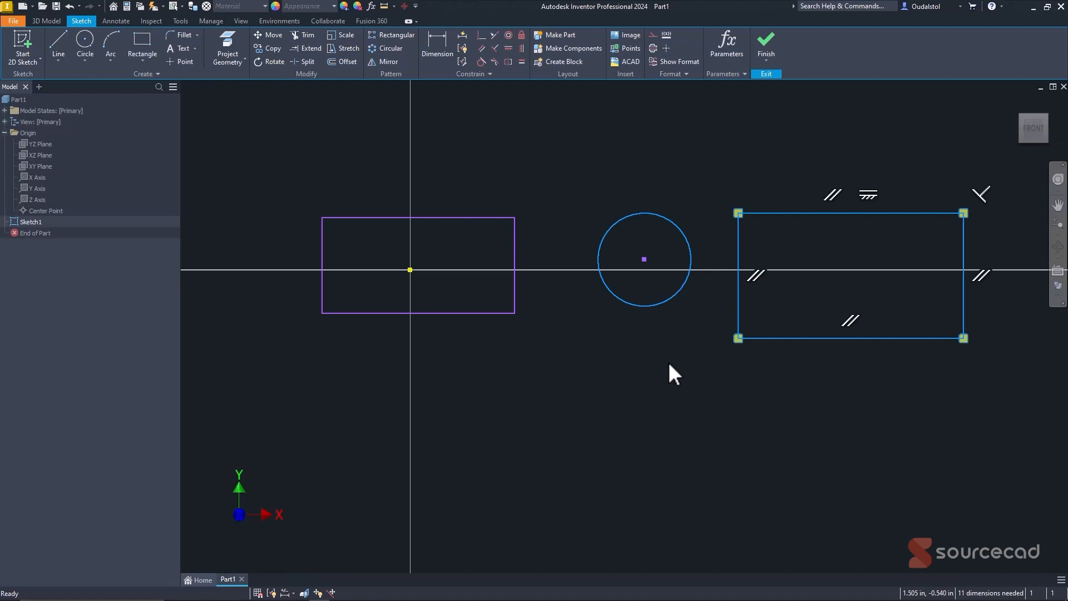
pyautogui.press('Delete')
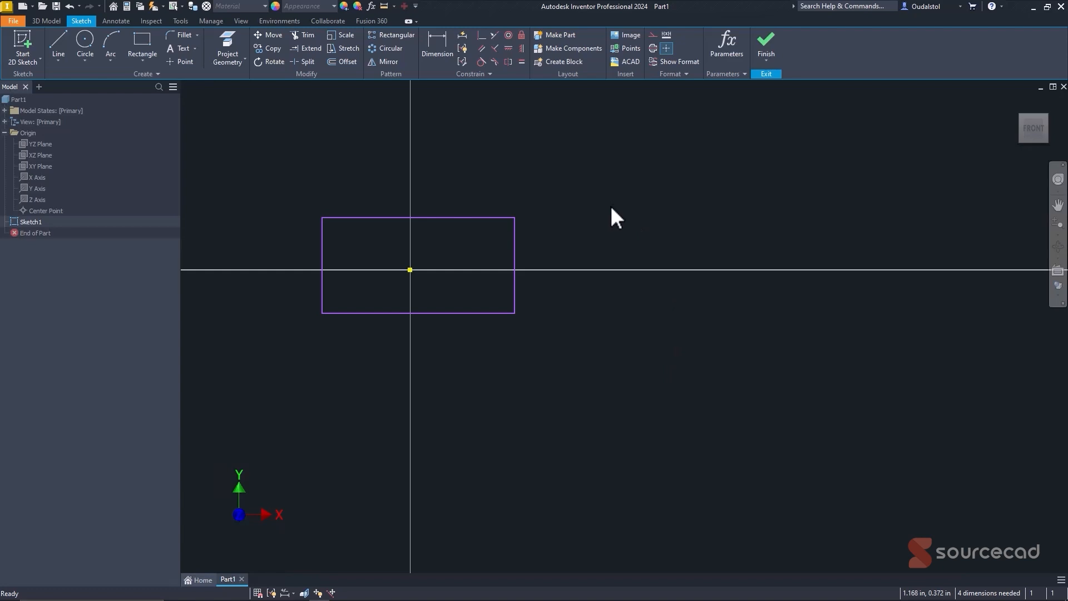
# - Dimension the rectangle's width on its top edge and set it to 2 in
pyautogui.press('d')
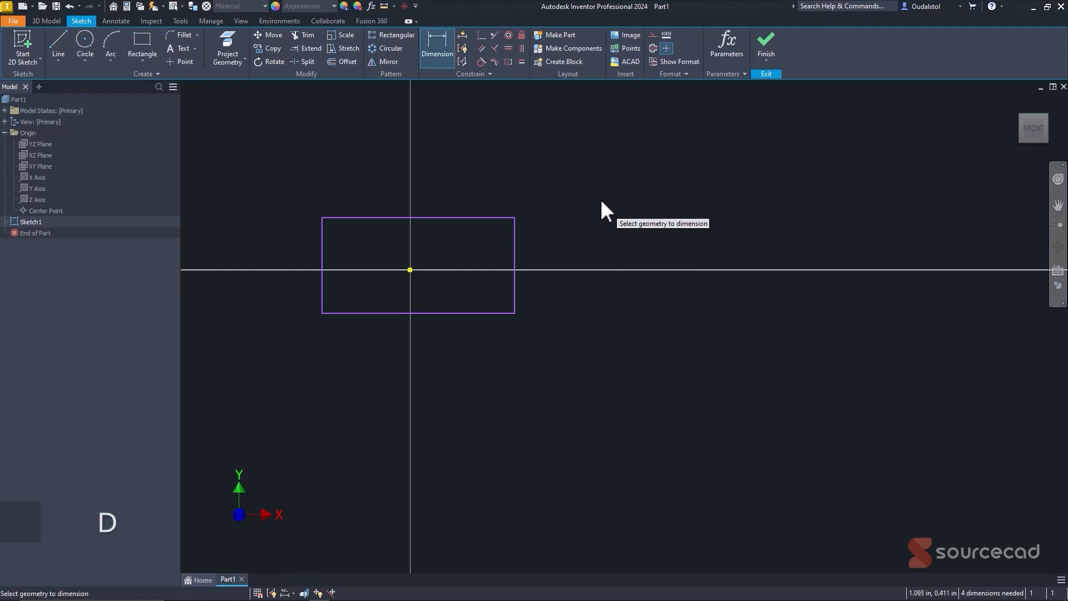
pyautogui.click(438, 42)
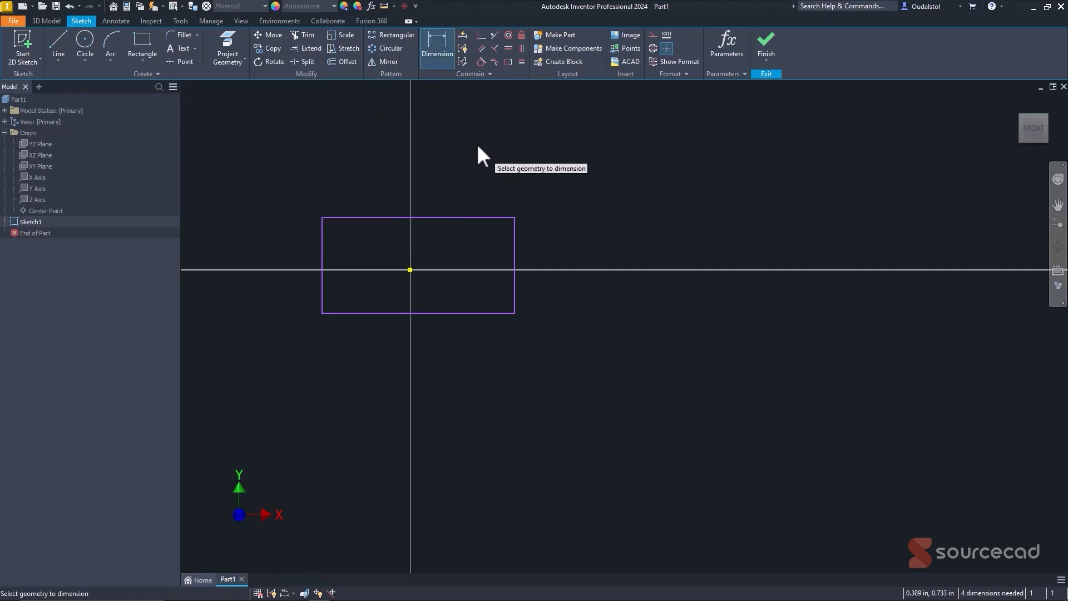
pyautogui.click(458, 217)
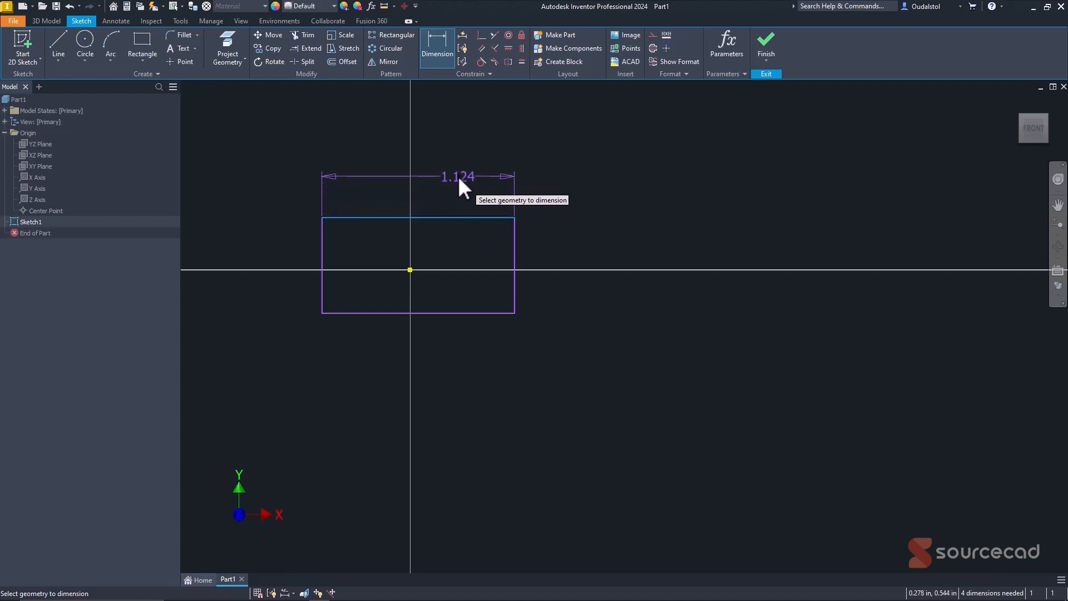
pyautogui.click(458, 176)
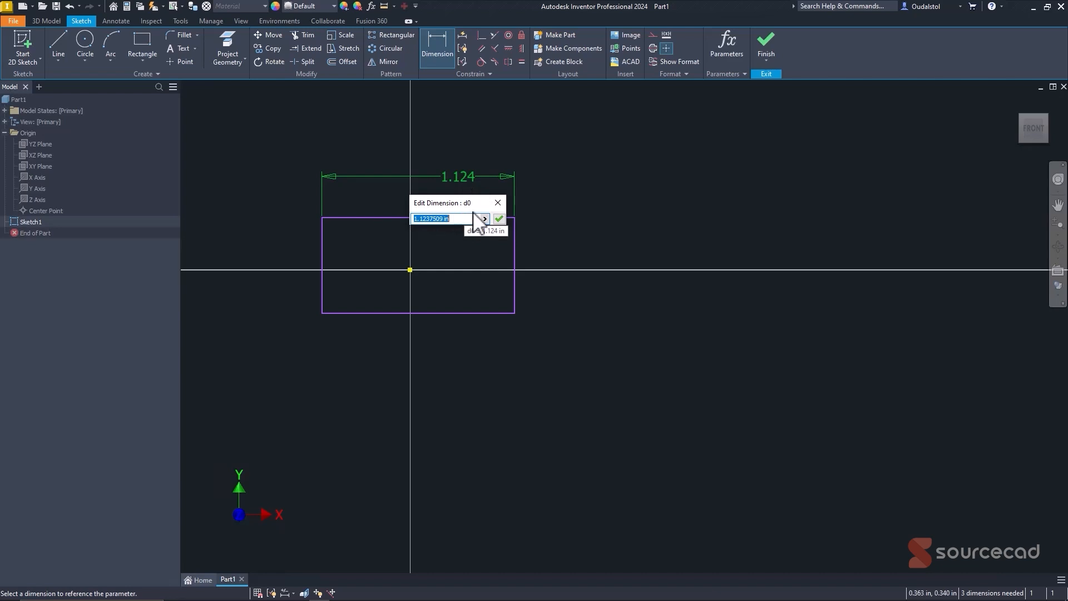
pyautogui.write('2')
pyautogui.press('Return')
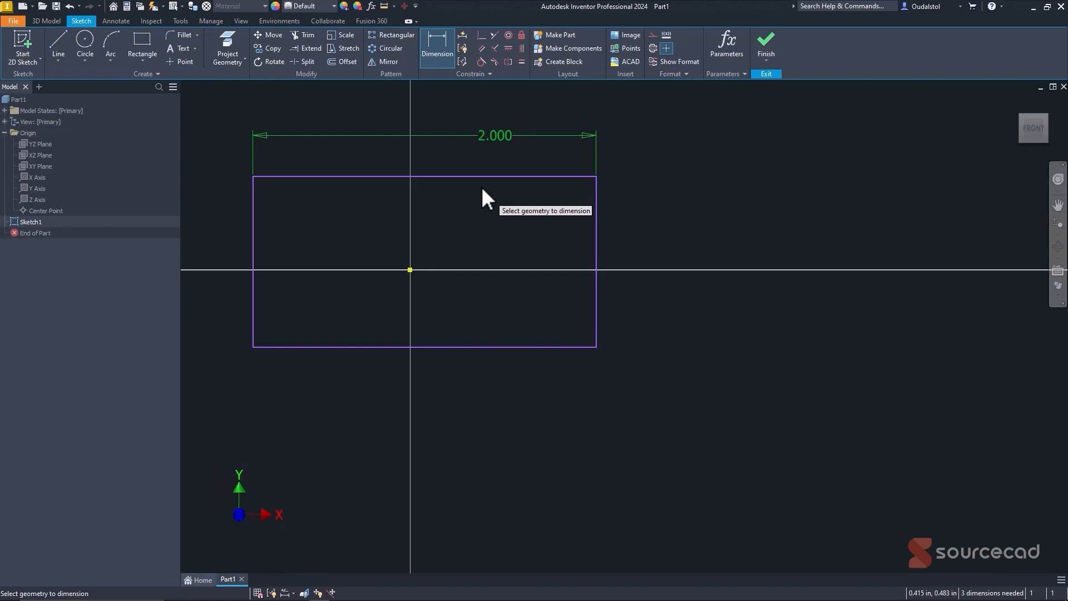
# - Dimension the rectangle's height between its top and bottom edges and set it to 1.5 in
pyautogui.moveTo(518, 208); pyautogui.dragTo(596, 217, button='middle')
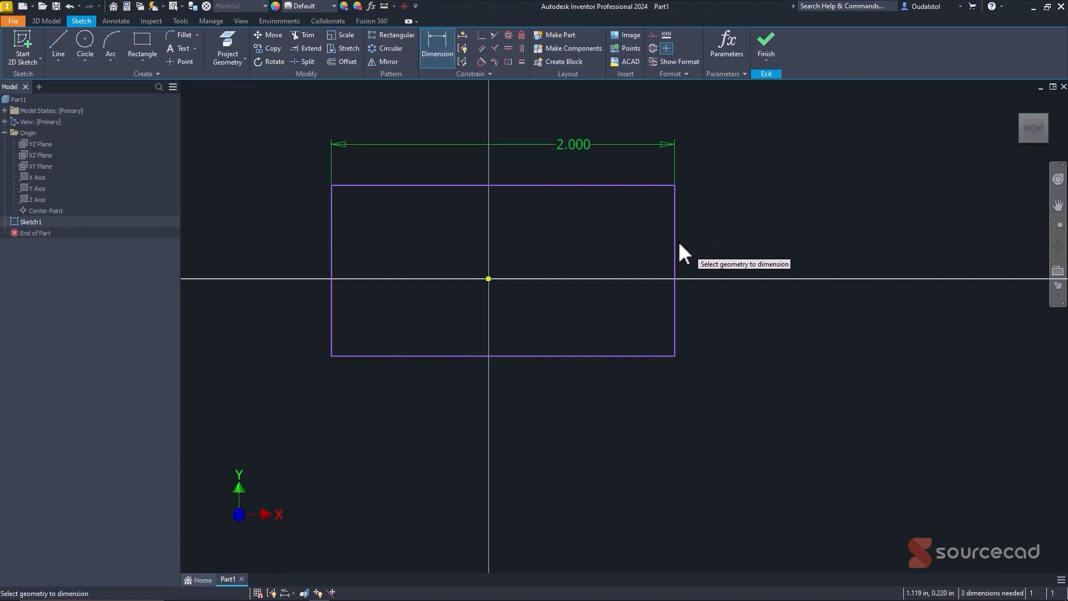
pyautogui.click(437, 51)
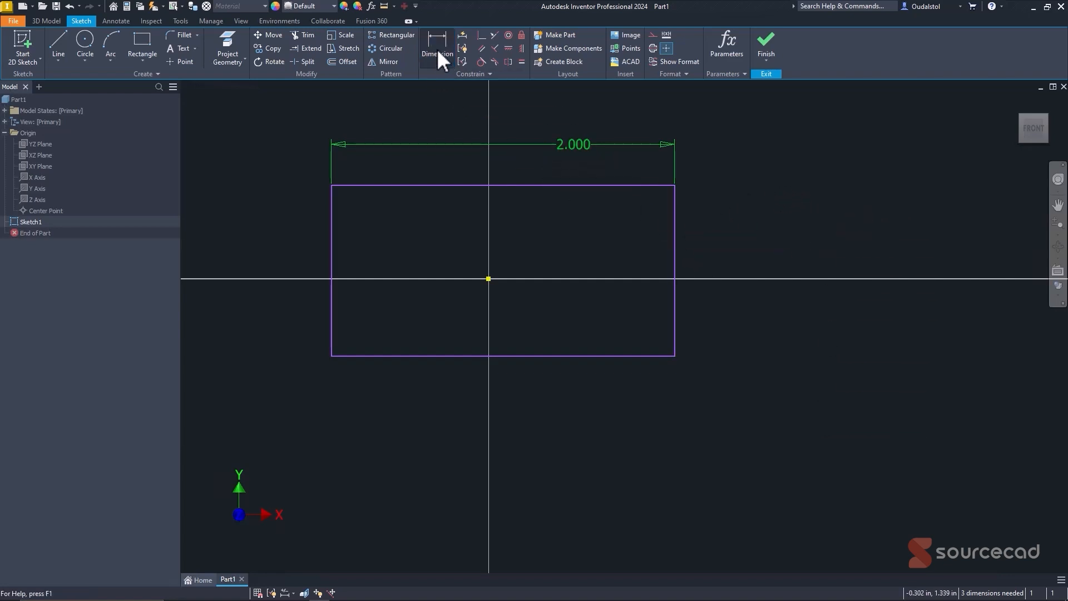
pyautogui.click(650, 185)
pyautogui.click(646, 355)
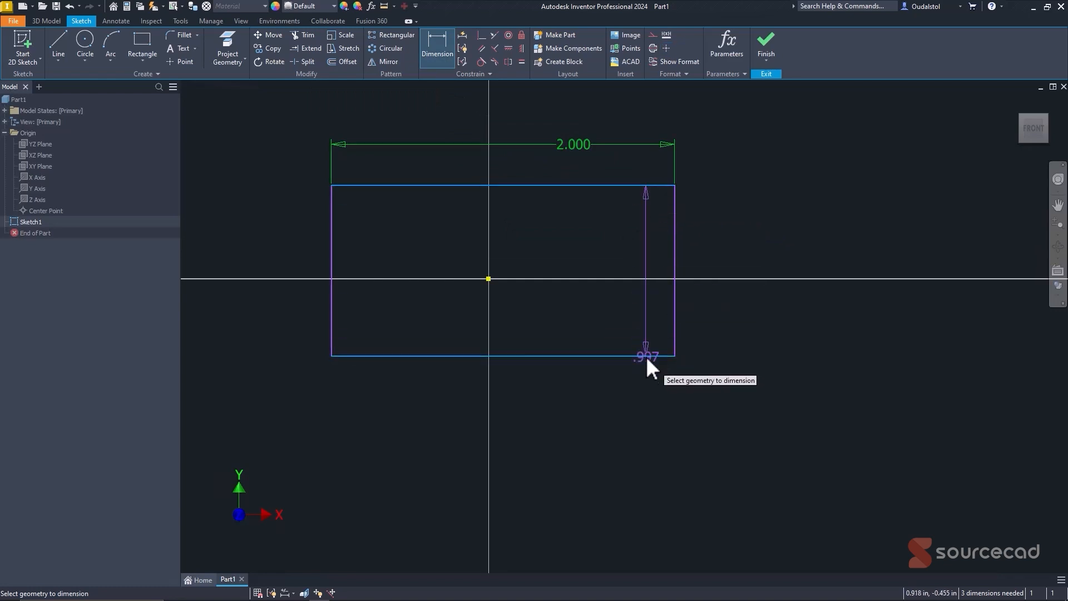
pyautogui.click(737, 246)
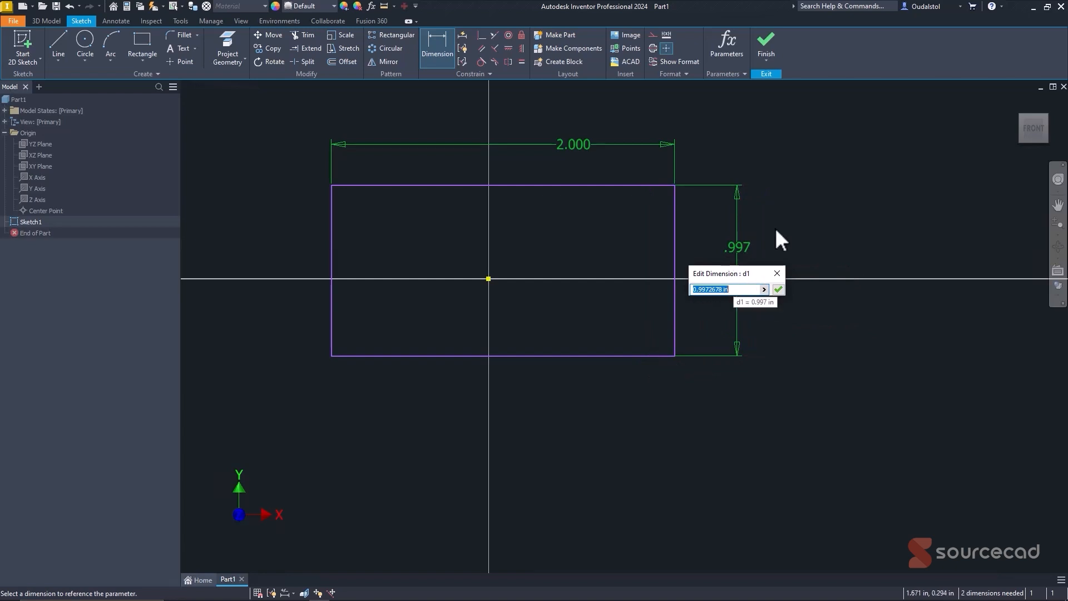
pyautogui.write('1.5')
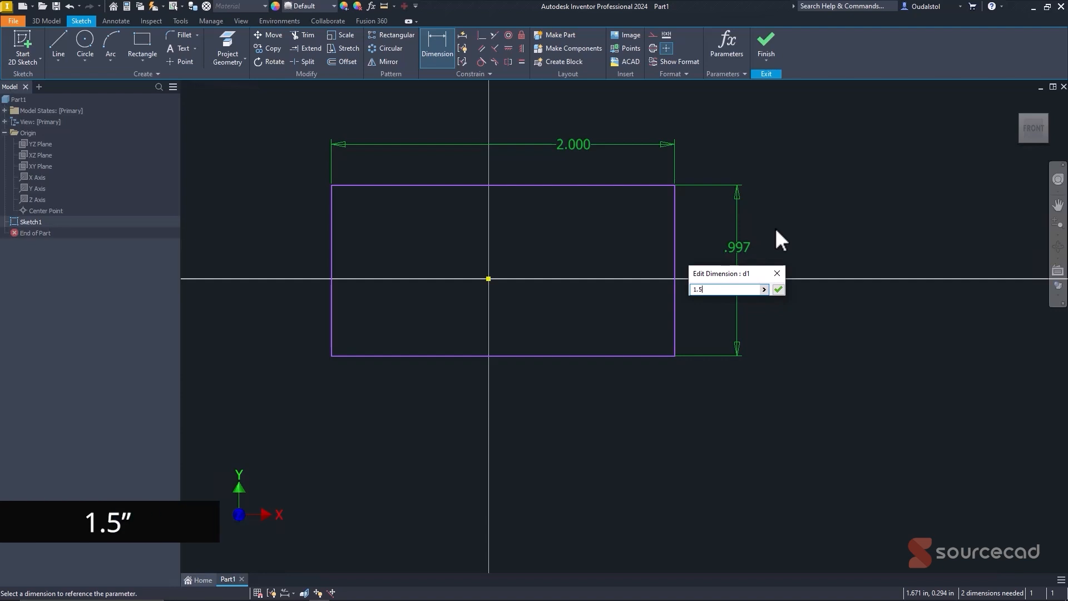
pyautogui.press('Return')
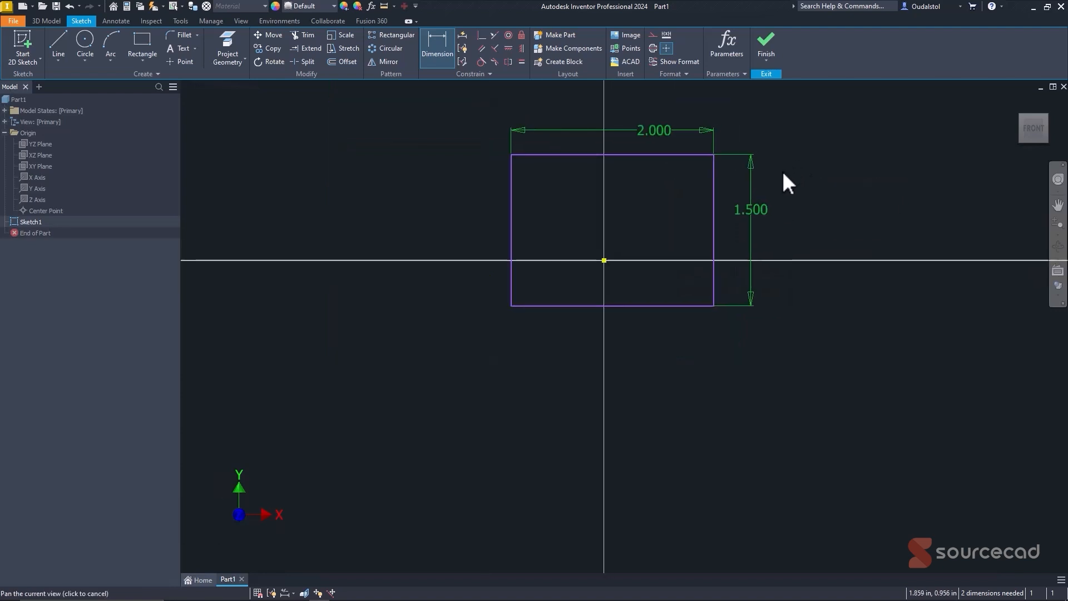
# - Try to add another height dimension on the rectangle's left edge, declining to create a driven dimension
pyautogui.moveTo(782, 171); pyautogui.dragTo(733, 206)
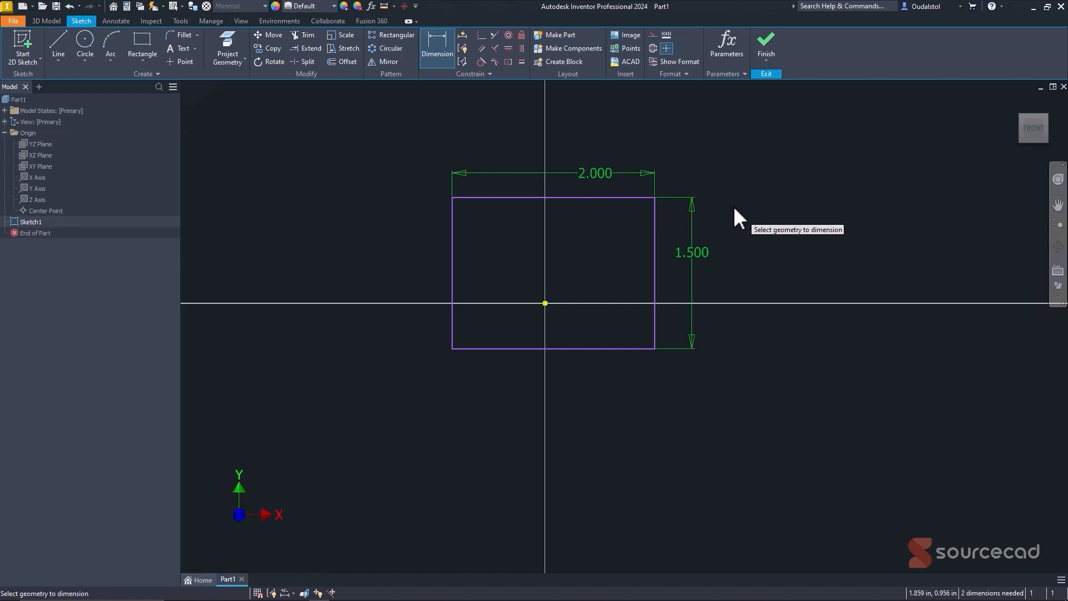
pyautogui.click(453, 265)
pyautogui.click(385, 259)
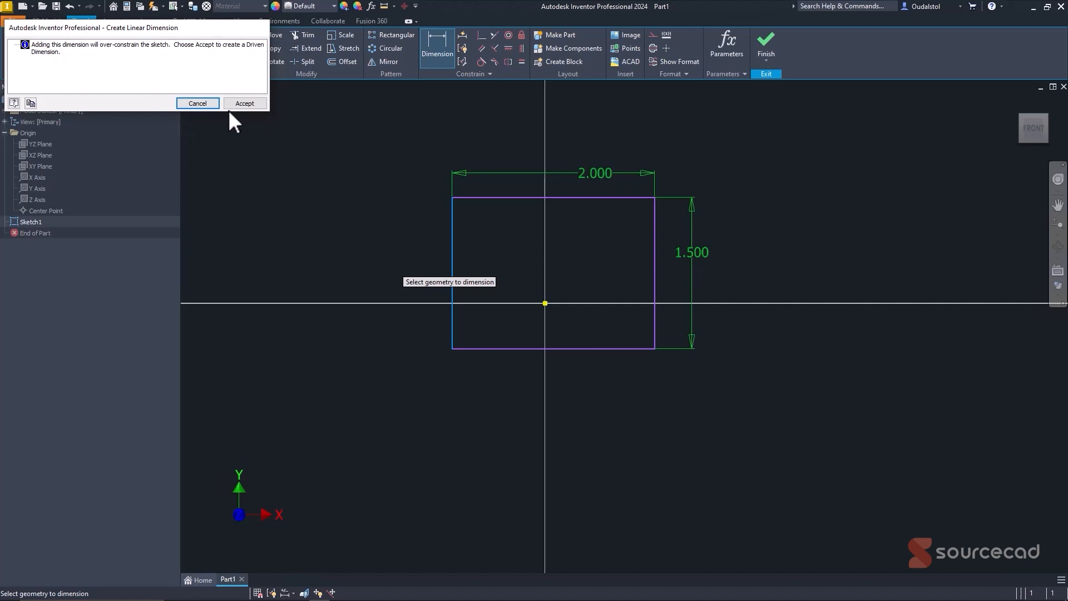
pyautogui.click(203, 105)
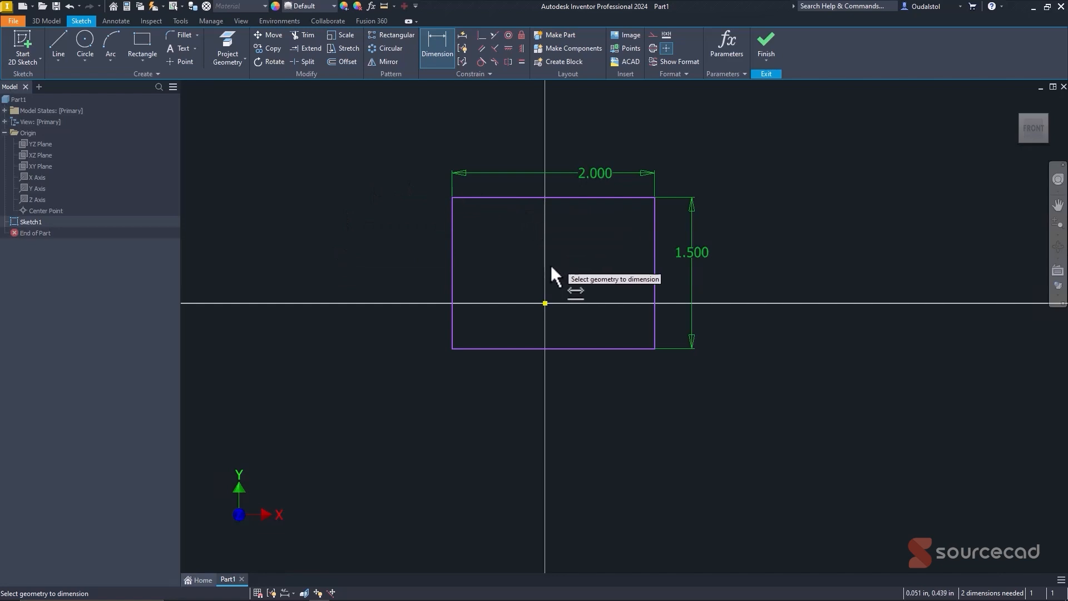
# - Dimension the horizontal distance from the sketch origin to the rectangle's right edge, keeping its current value
pyautogui.click(545, 303)
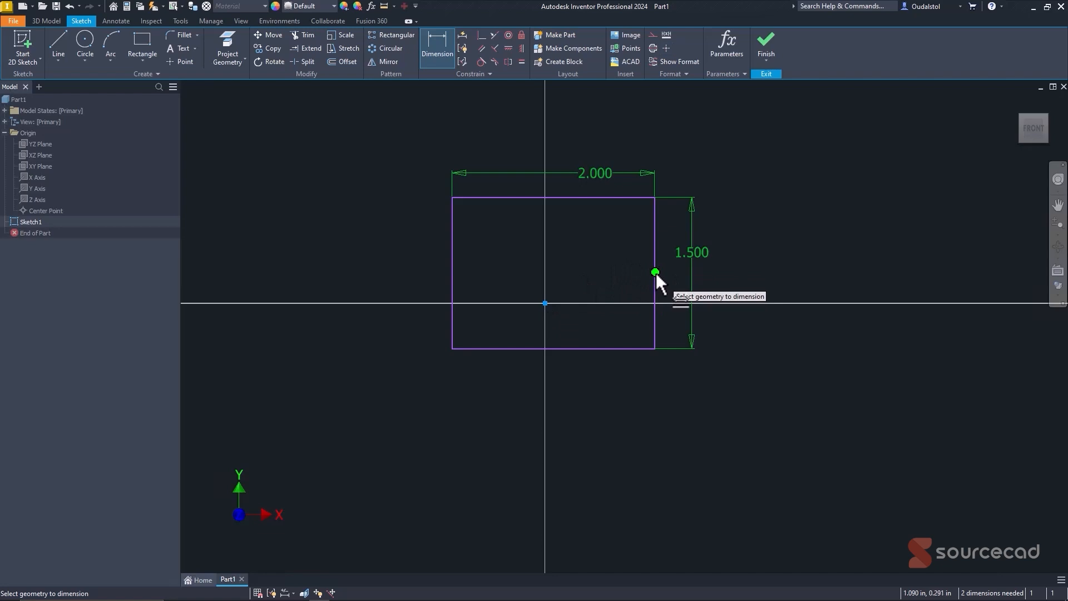
pyautogui.click(655, 248)
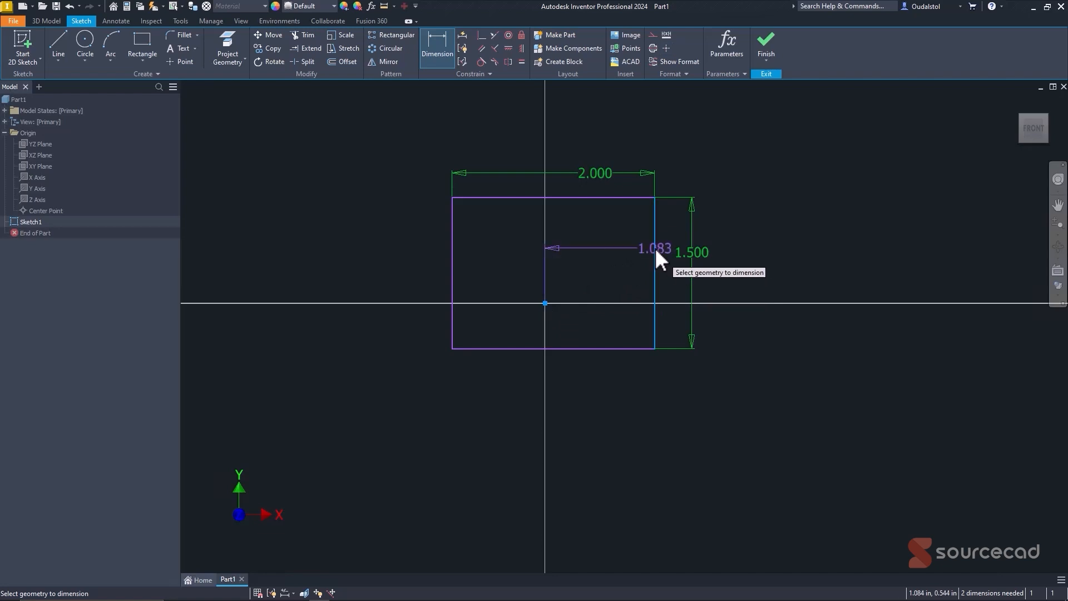
pyautogui.click(601, 237)
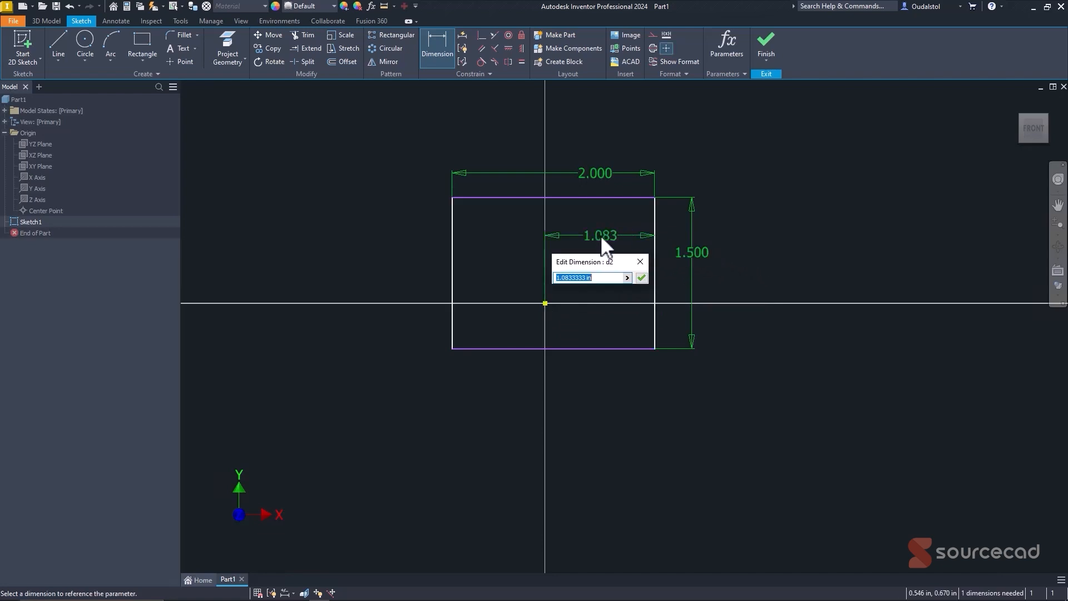
pyautogui.click(640, 278)
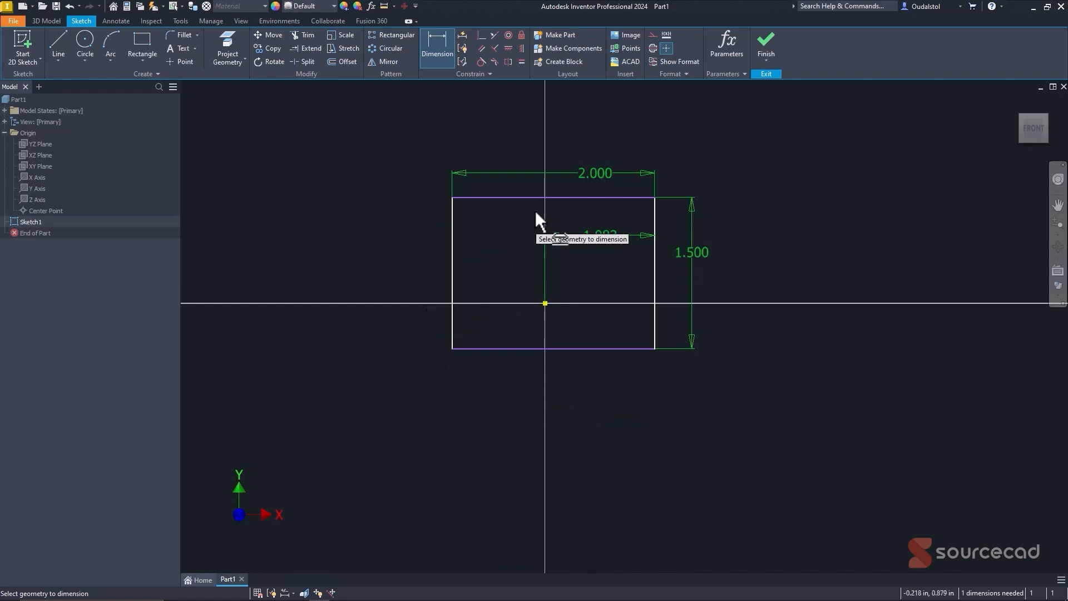
# - Dimension the vertical distance from the rectangle's top edge to the sketch origin, keeping its current value, and end dimensioning
pyautogui.click(572, 198)
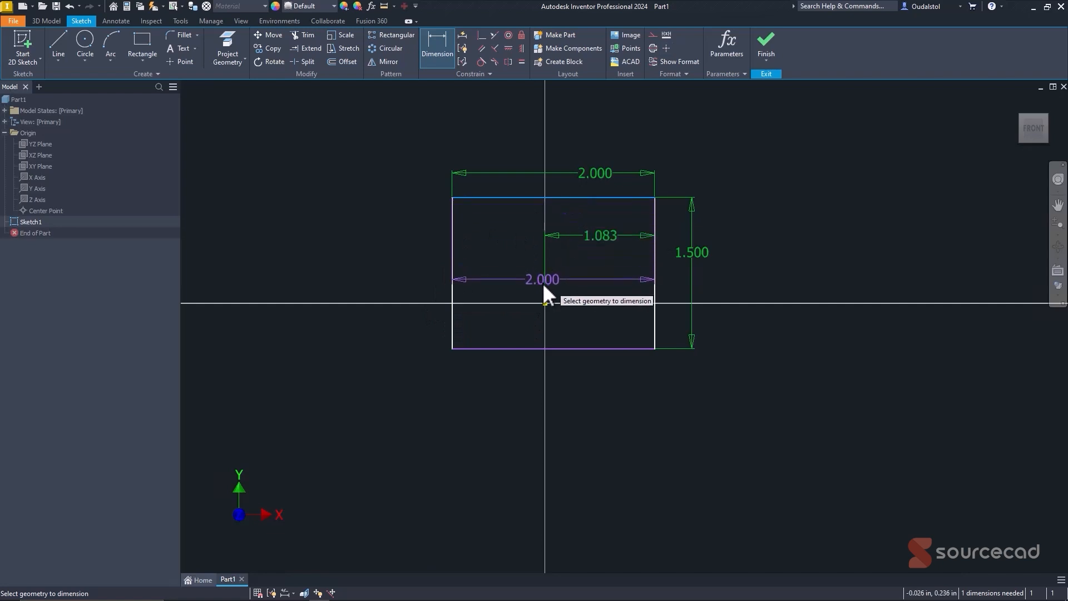
pyautogui.click(545, 303)
pyautogui.click(494, 249)
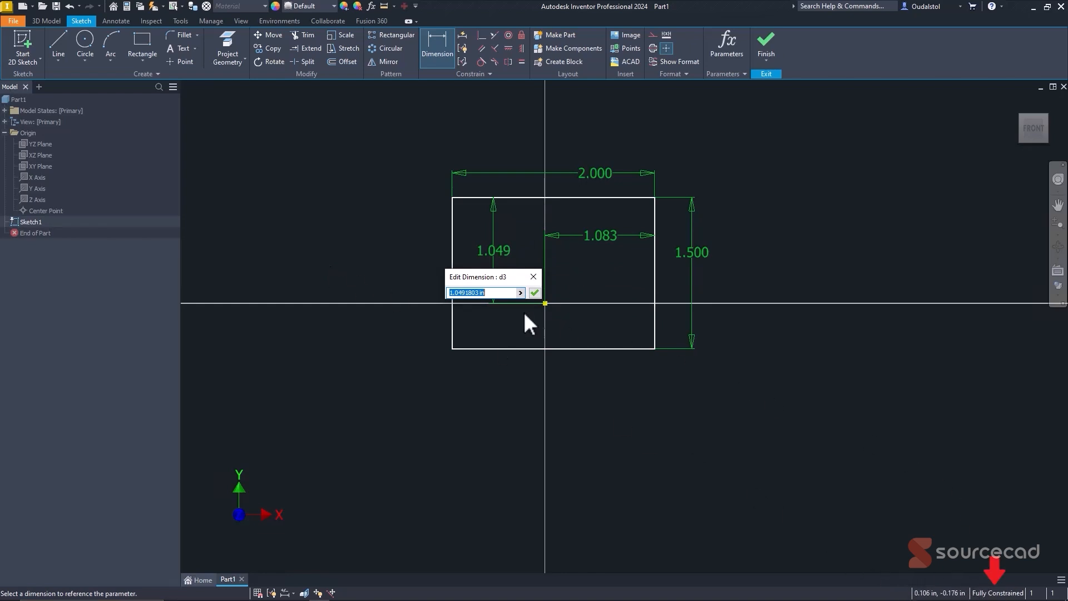
pyautogui.click(533, 293)
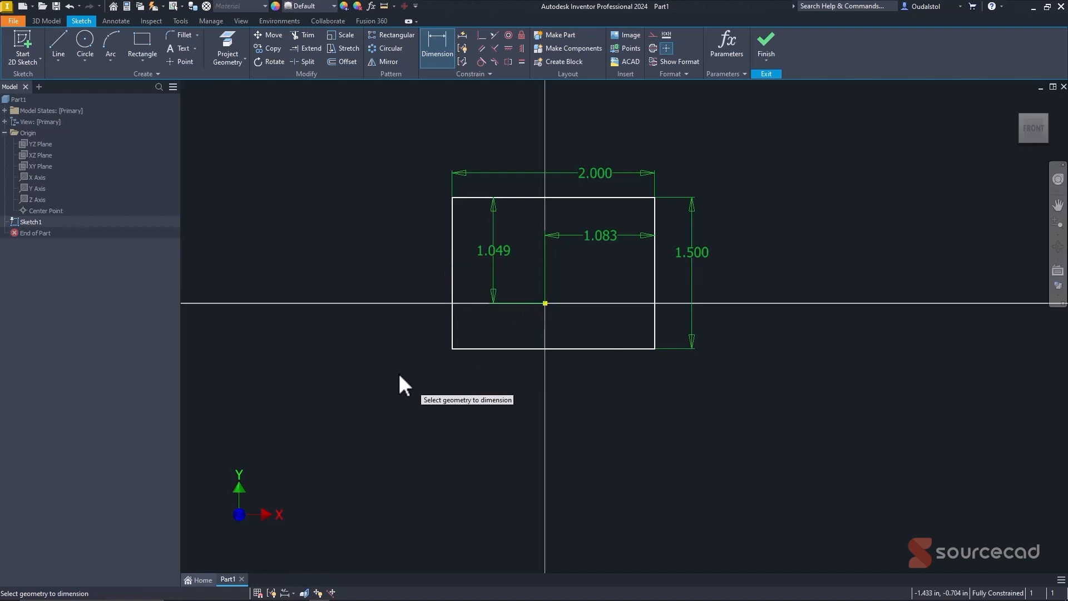
pyautogui.rightClick(382, 367)
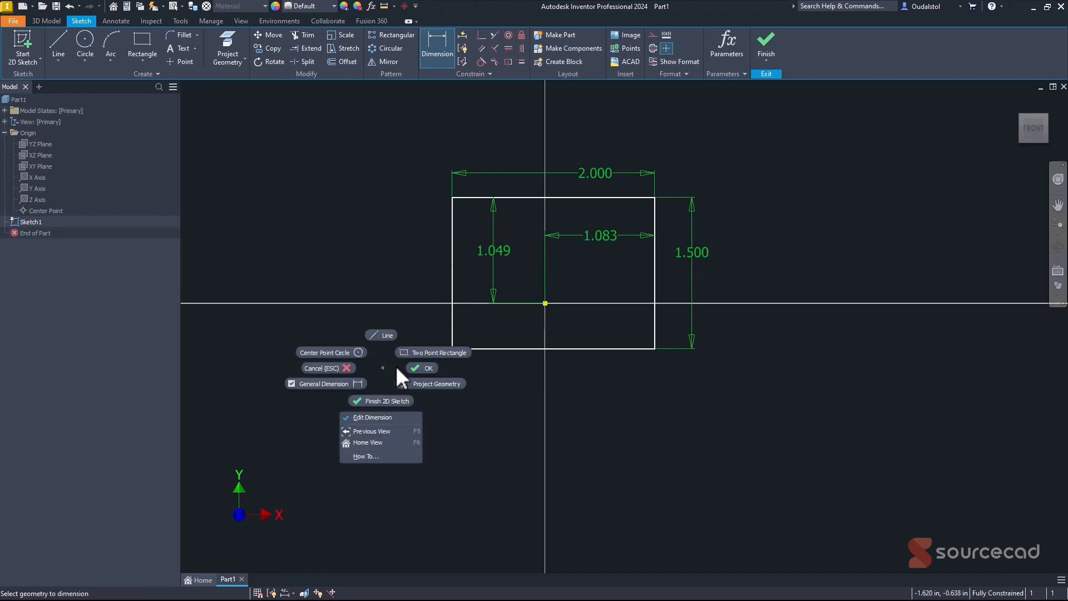
pyautogui.click(411, 367)
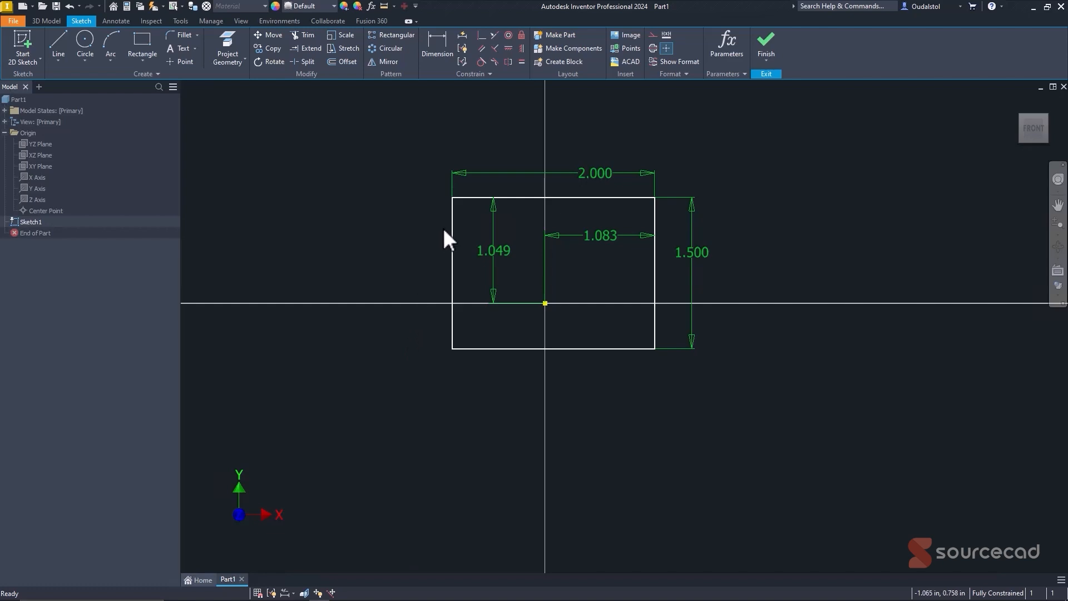
# - Delete the perpendicular constraint between the rectangle's left and bottom edges
pyautogui.click(451, 242)
pyautogui.press('Escape')
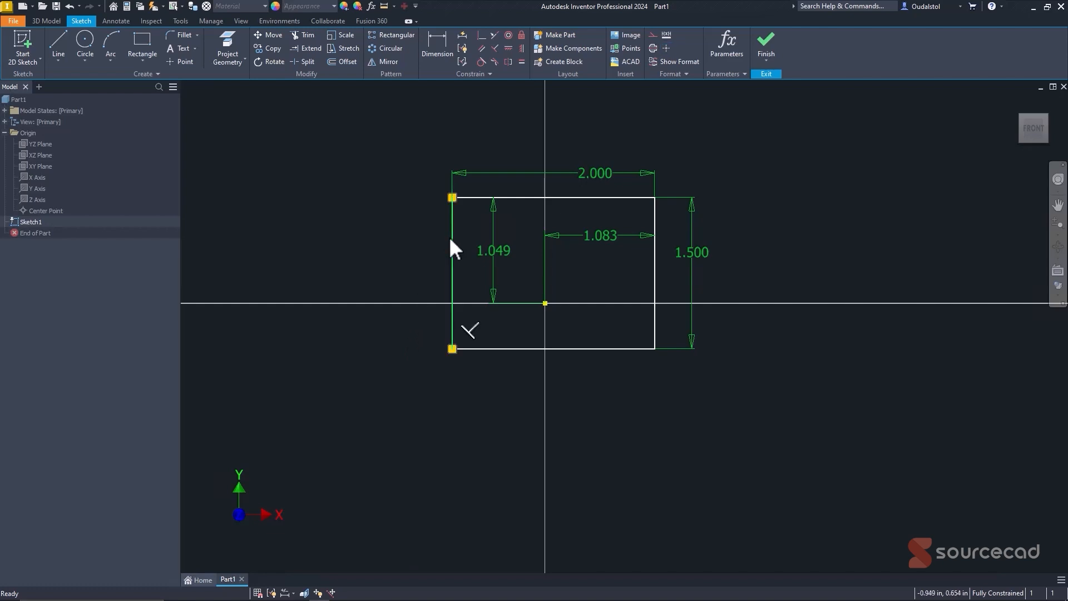
pyautogui.moveTo(453, 198)
pyautogui.click(471, 328)
pyautogui.press('Delete')
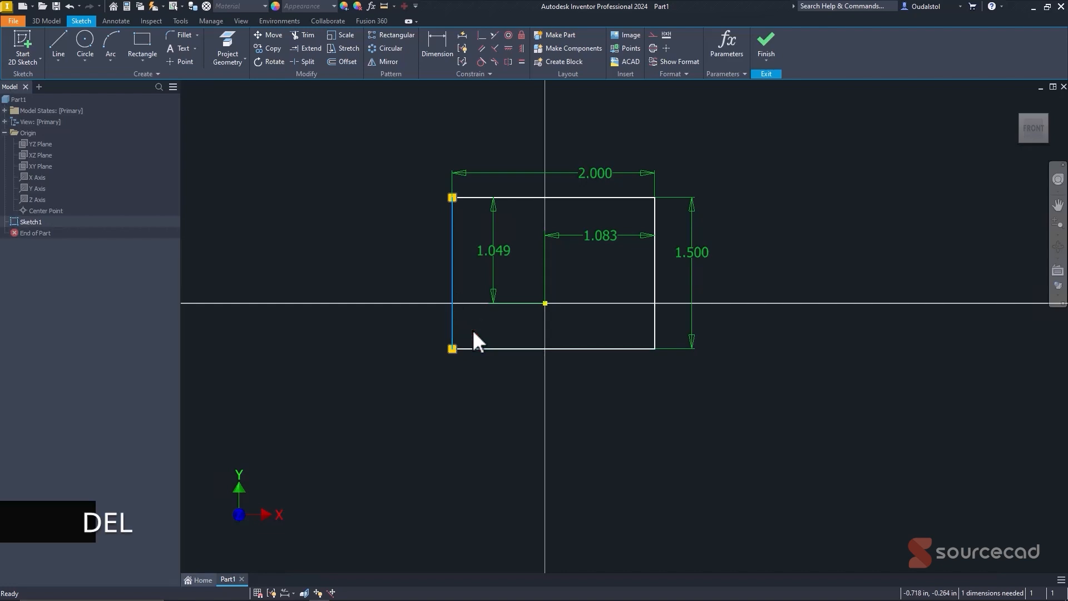
pyautogui.click(485, 414)
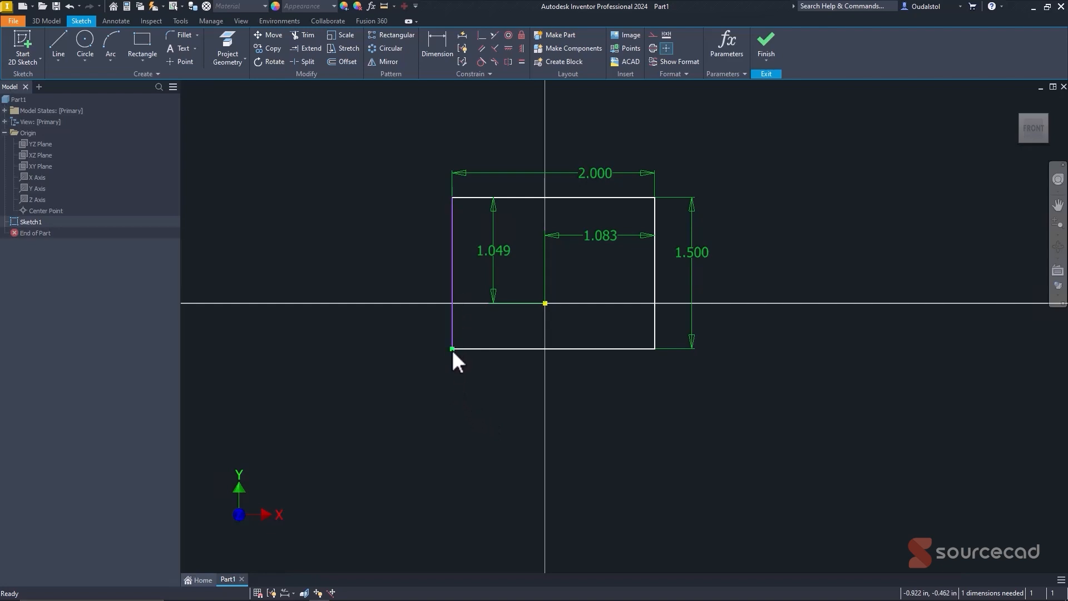
# - Shift the rectangle's lower-left corner inward and then outward to tilt the left edge, and try moving the upper-left corner and bottom edge
pyautogui.moveTo(451, 349); pyautogui.dragTo(486, 351)
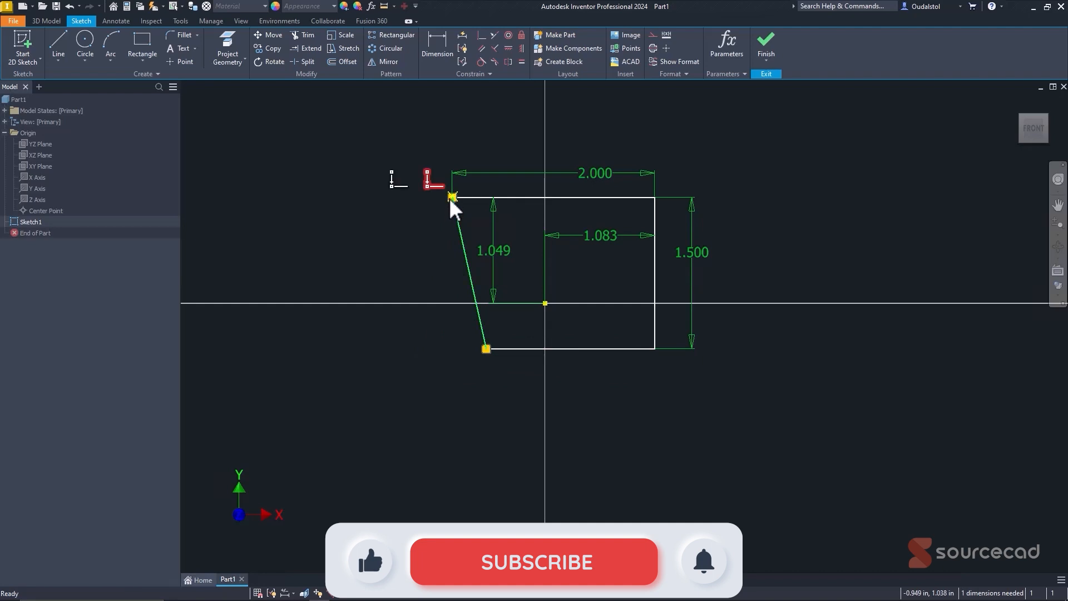
pyautogui.moveTo(450, 198); pyautogui.dragTo(441, 198)
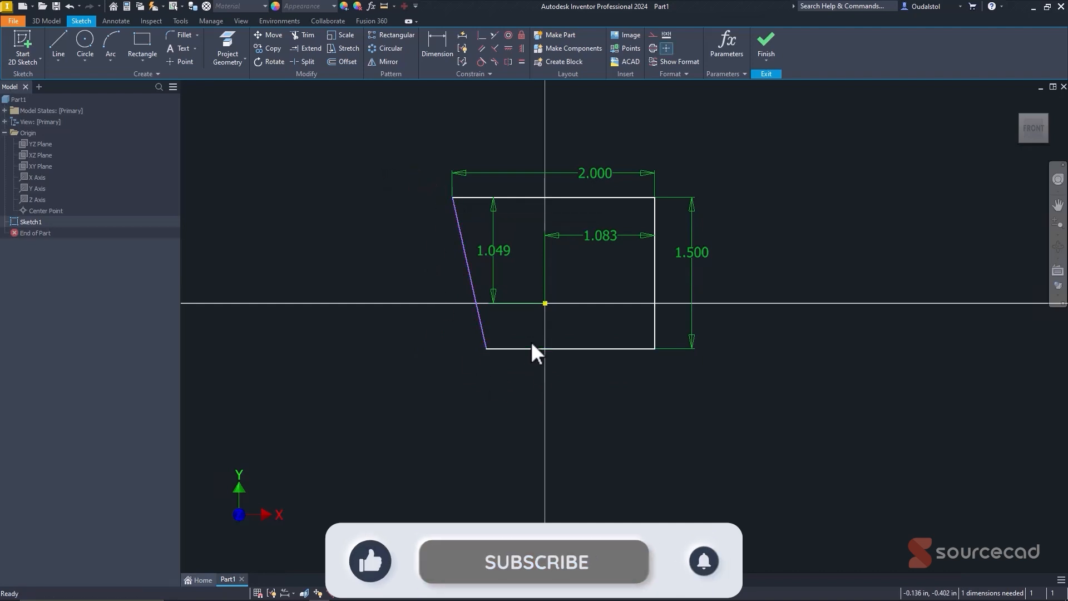
pyautogui.moveTo(529, 348); pyautogui.dragTo(678, 381)
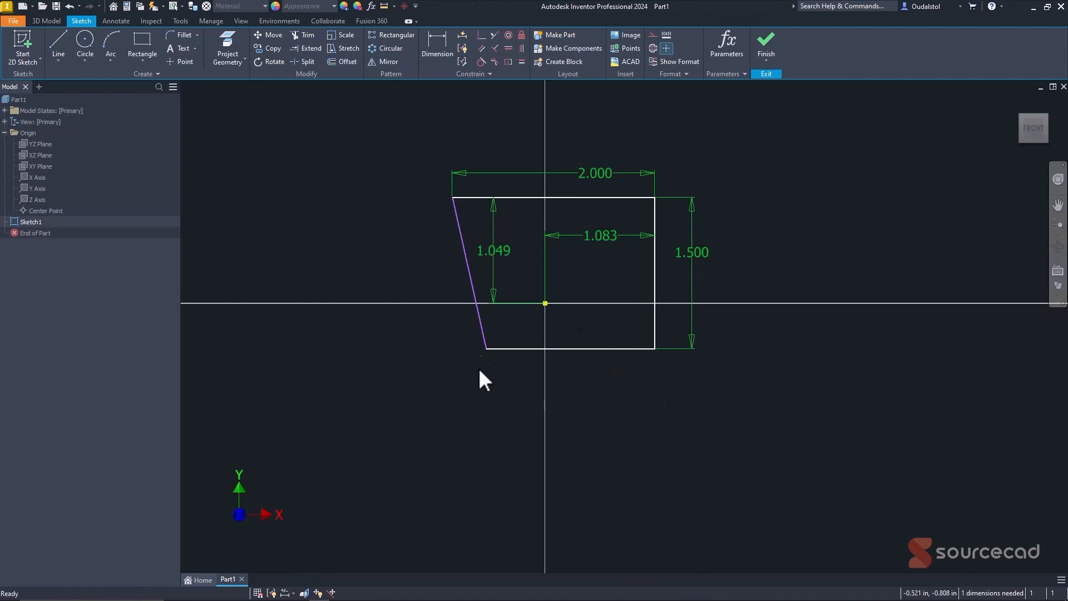
pyautogui.moveTo(486, 349); pyautogui.dragTo(428, 349)
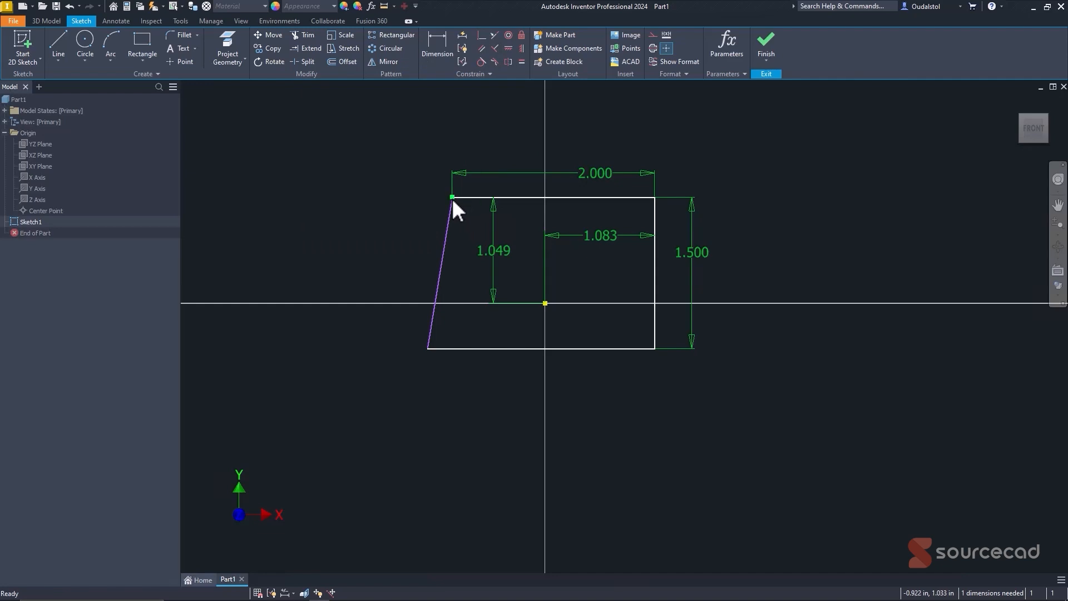
# - Apply a perpendicular constraint between the bottom edge and the slanted left edge, and end the constraint command
pyautogui.click(446, 222)
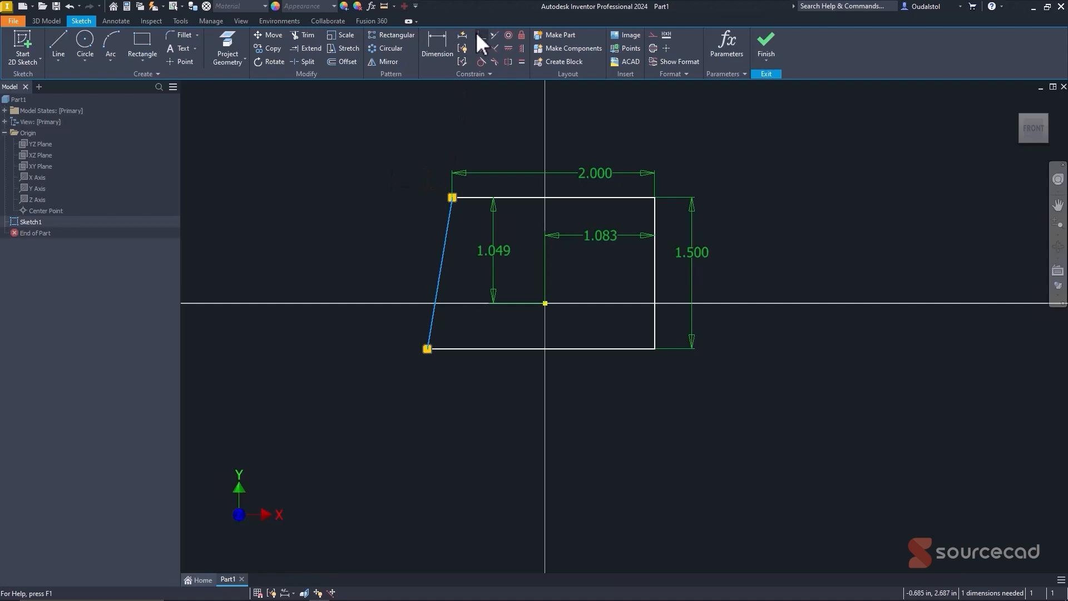
pyautogui.click(385, 223)
pyautogui.click(494, 47)
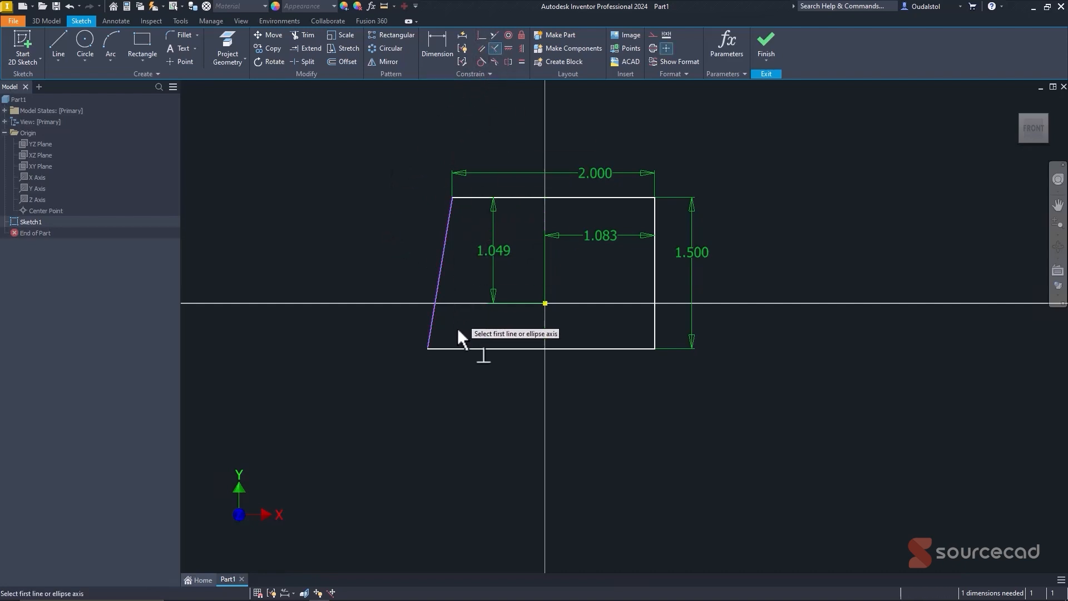
pyautogui.click(453, 347)
pyautogui.click(432, 328)
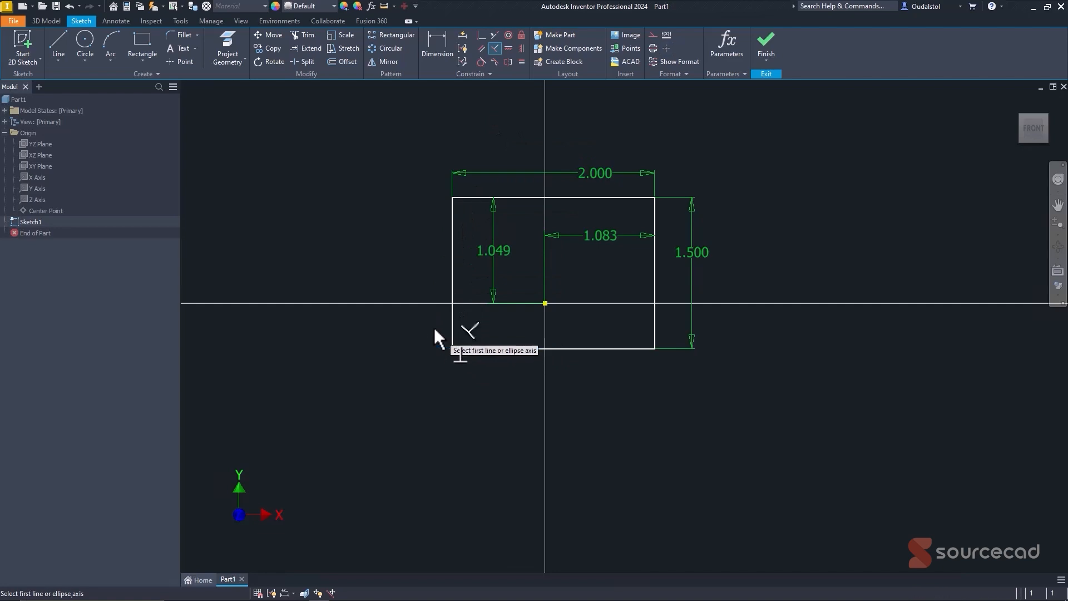
pyautogui.rightClick(397, 216)
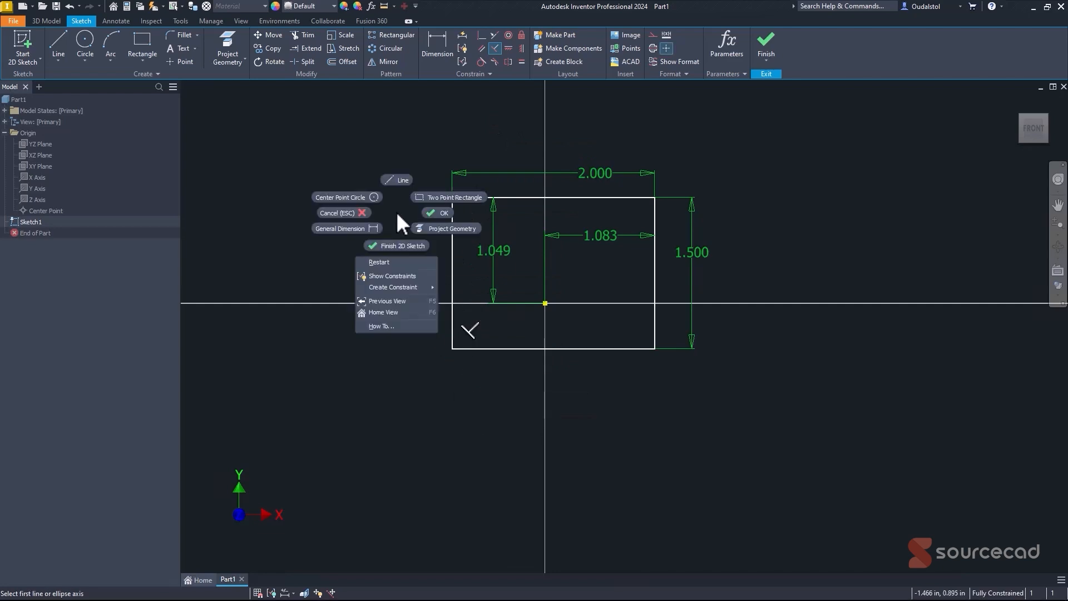
pyautogui.click(436, 211)
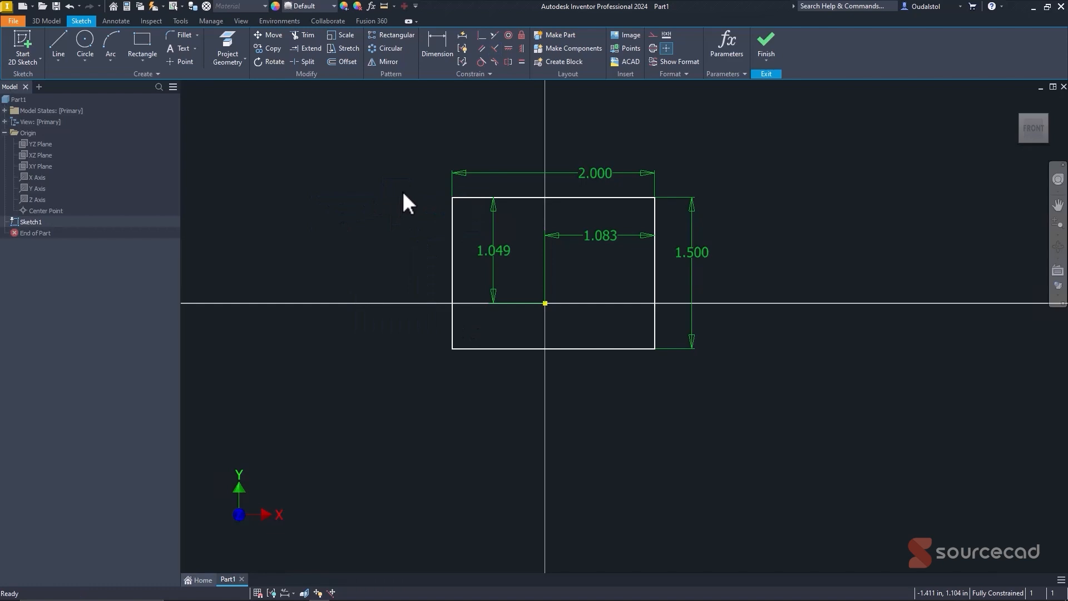
# - Draw a center-point circle with a 2 in diameter to the right of the rectangle and end the circle command
pyautogui.moveTo(399, 185); pyautogui.dragTo(329, 195, button='middle')
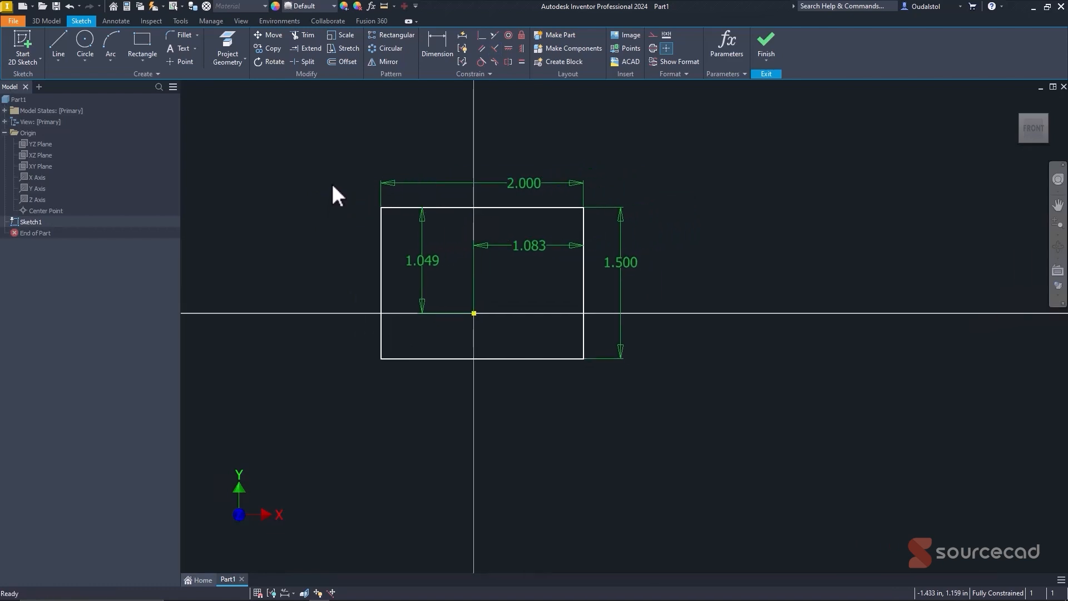
pyautogui.moveTo(682, 186); pyautogui.dragTo(524, 190, button='middle')
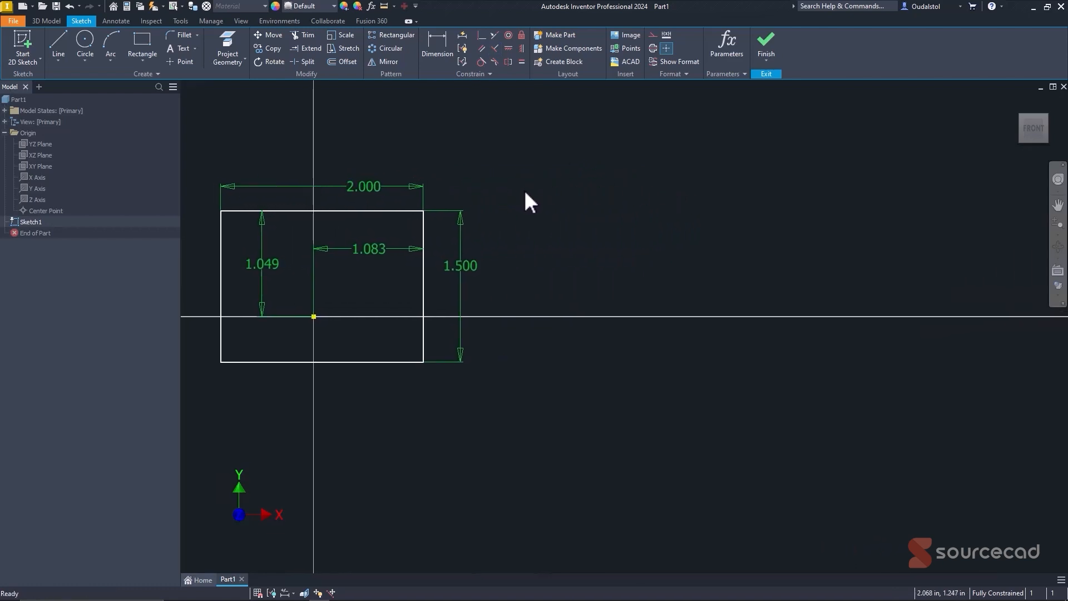
pyautogui.click(86, 38)
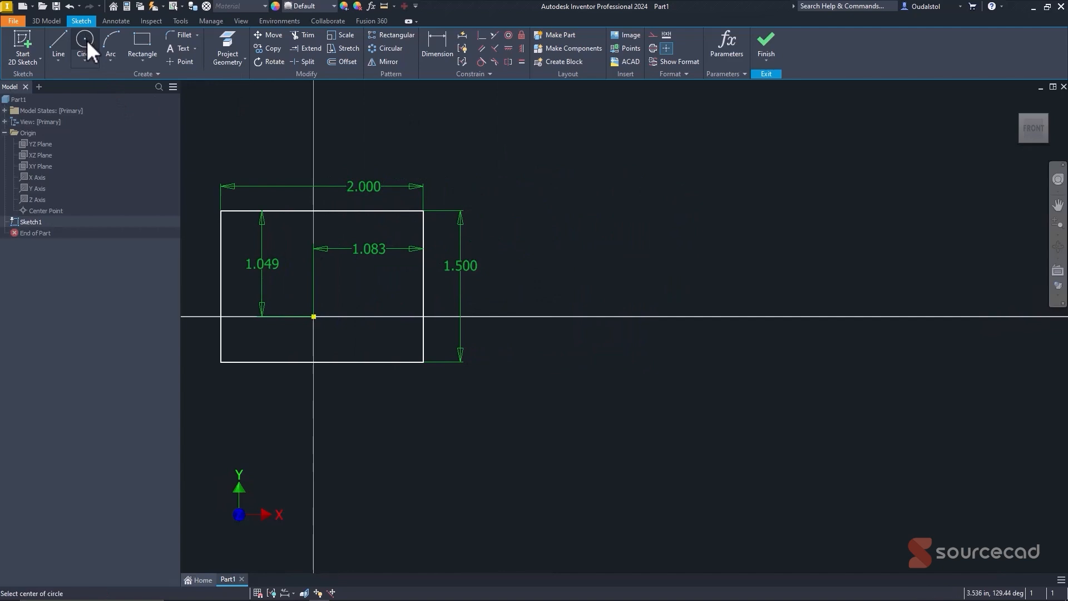
pyautogui.click(655, 283)
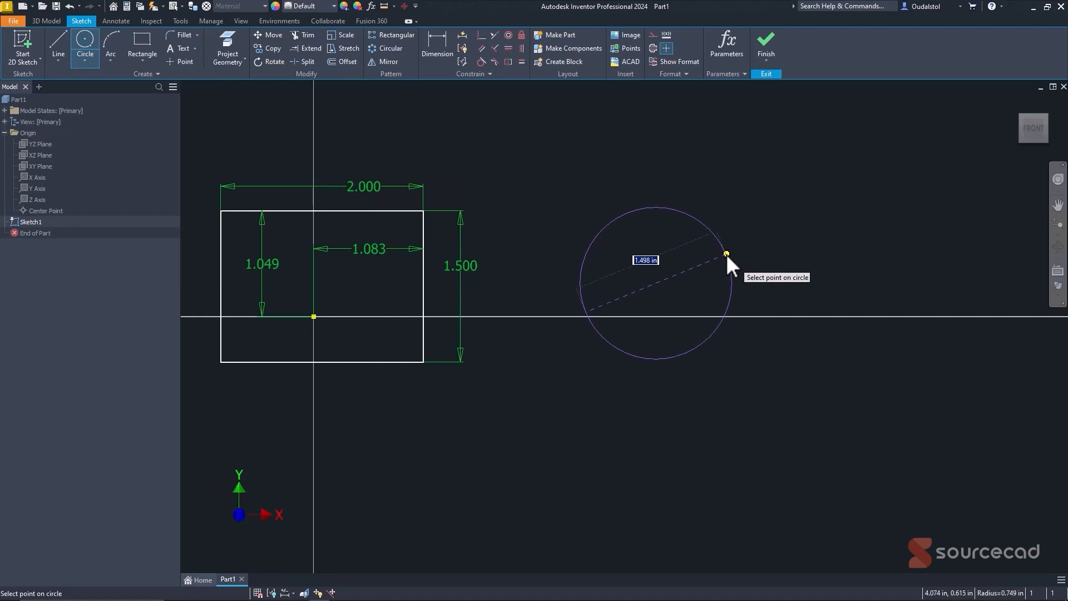
pyautogui.write('2')
pyautogui.press('Return')
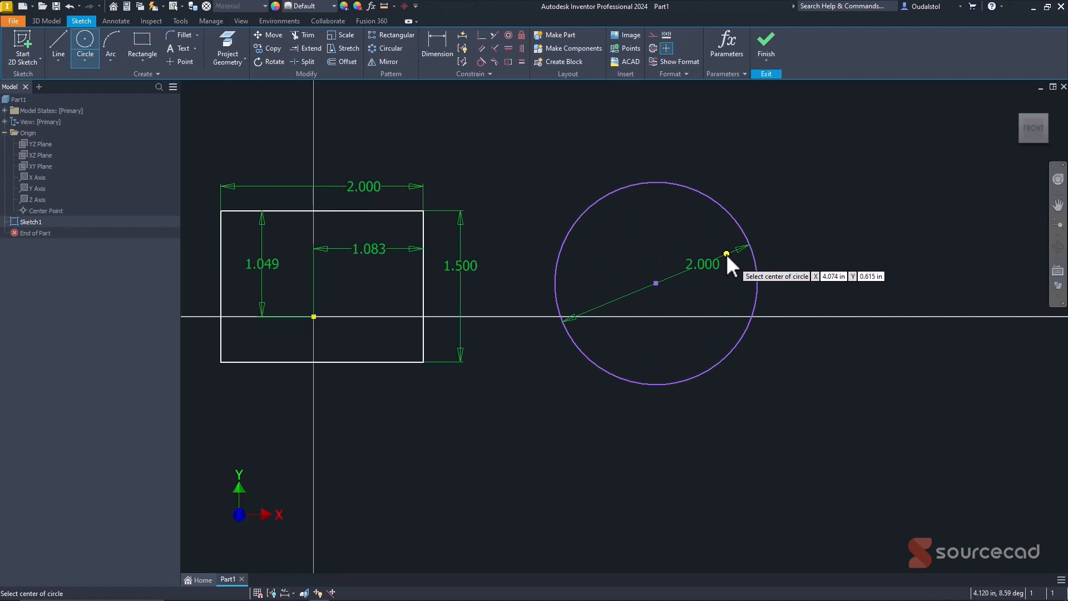
pyautogui.rightClick(770, 160)
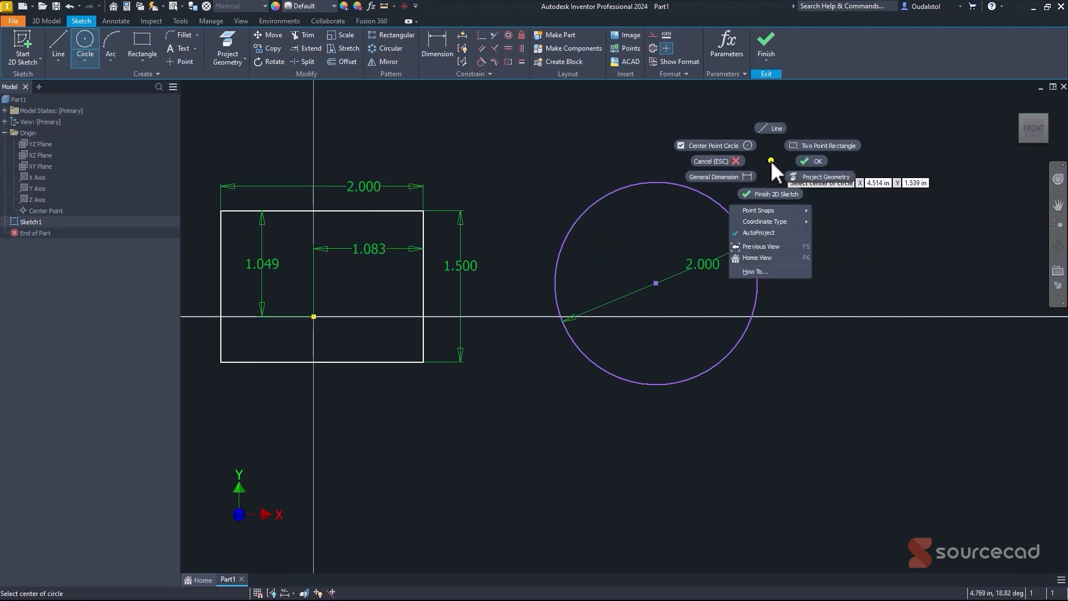
pyautogui.click(815, 162)
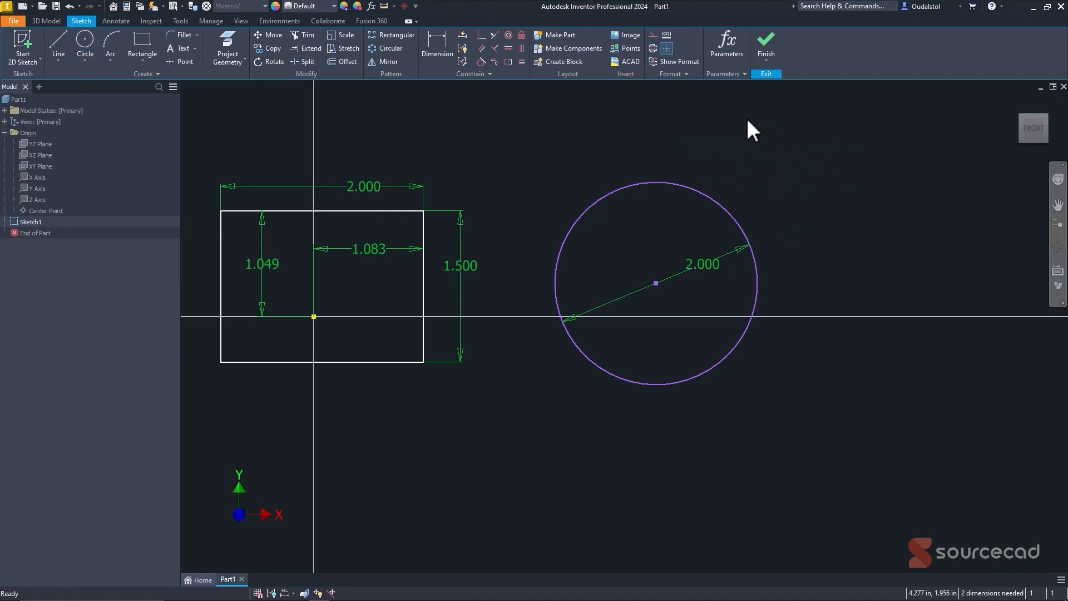
# - Draw a horizontal line 2 in long above the circle and end the line command
pyautogui.press('l')
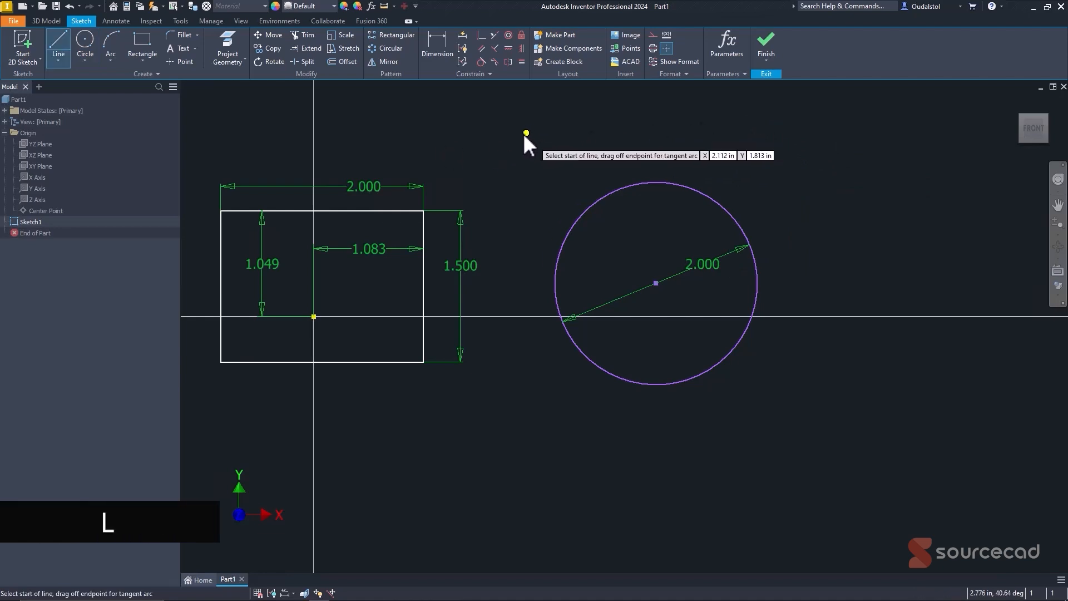
pyautogui.click(523, 133)
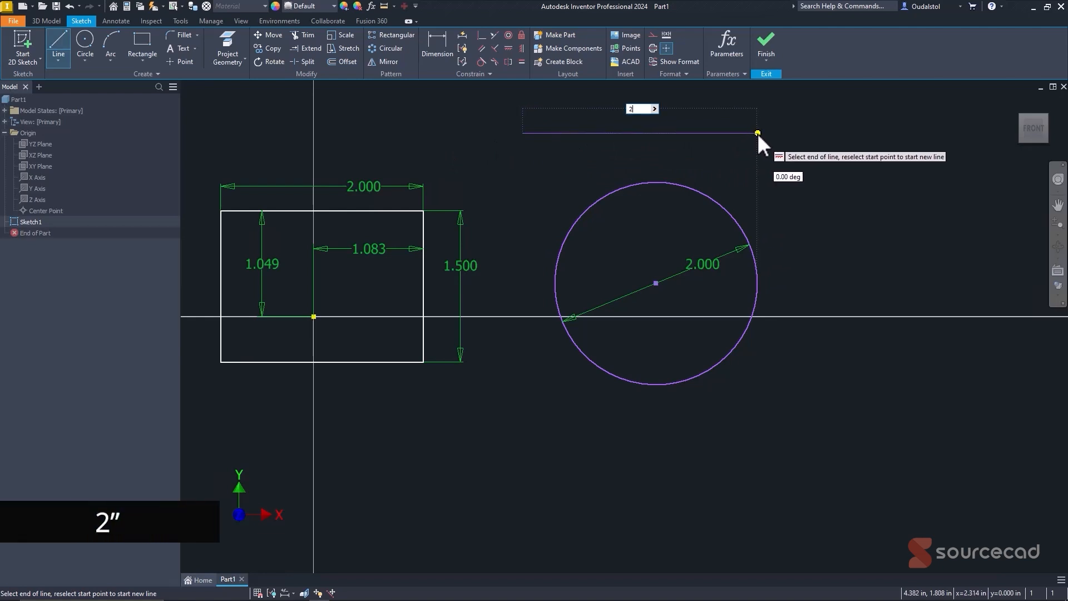
pyautogui.press('Tab')
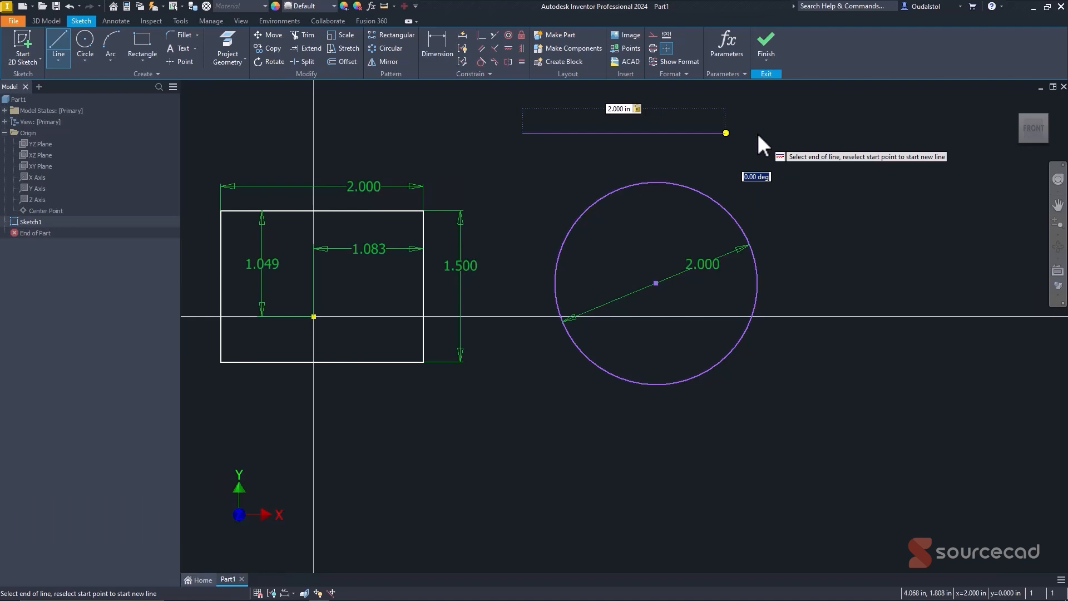
pyautogui.click(758, 133)
pyautogui.press('Return')
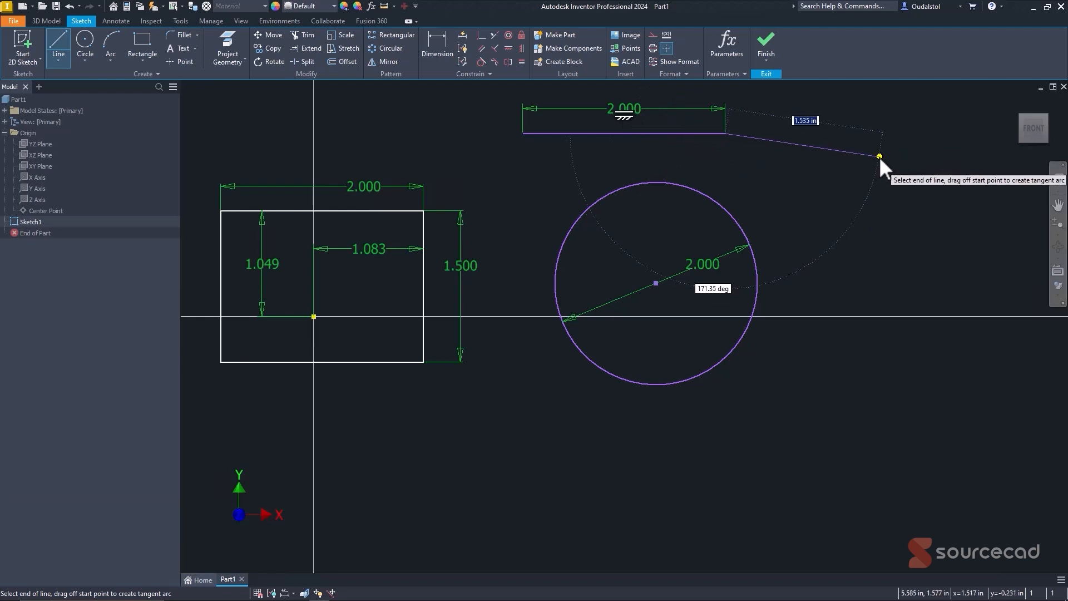
pyautogui.press('Escape')
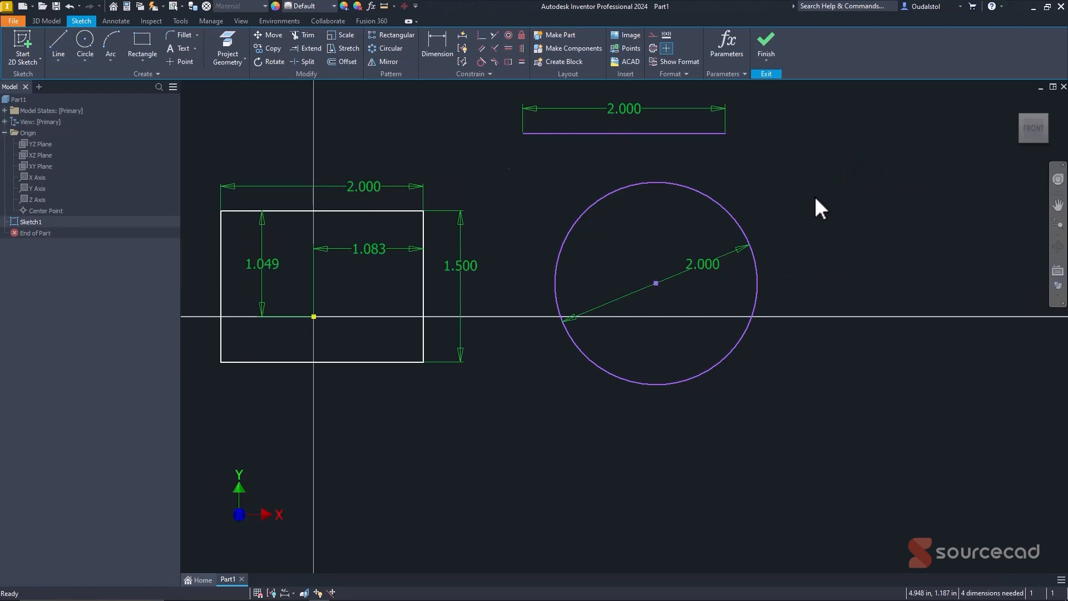
# - Draw a horizontal line 600 in long below the rectangle and circle, and end the line command
pyautogui.scroll(3, 815, 196)
pyautogui.scroll(-6, 814, 196)
pyautogui.moveTo(853, 182)
pyautogui.mouseDown(button='middle')
pyautogui.moveTo(796, 201)
pyautogui.moveTo(731, 259)
pyautogui.mouseUp(button='middle')
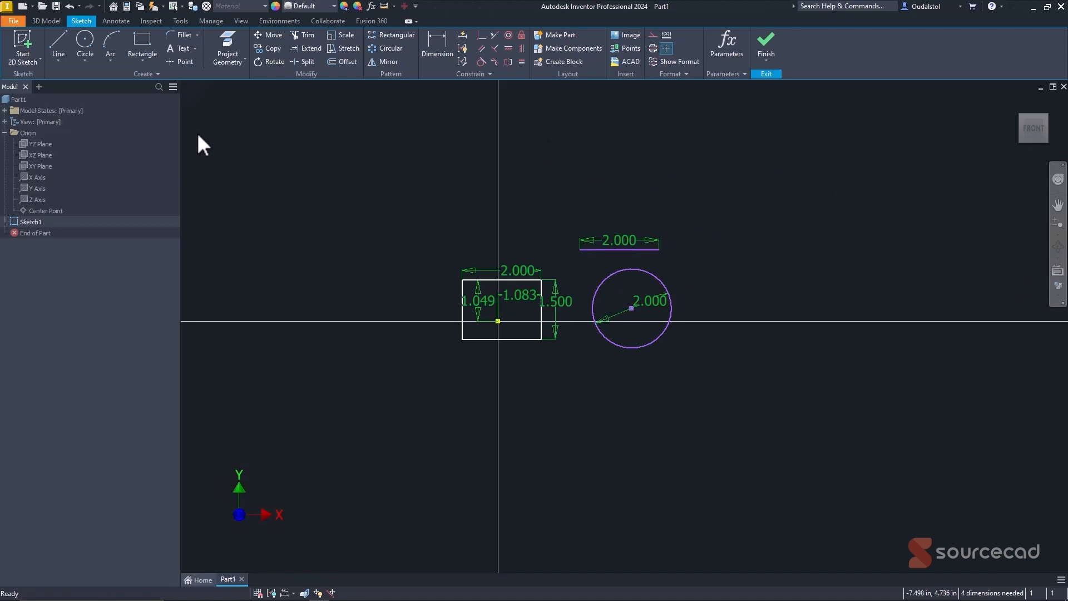
pyautogui.click(66, 45)
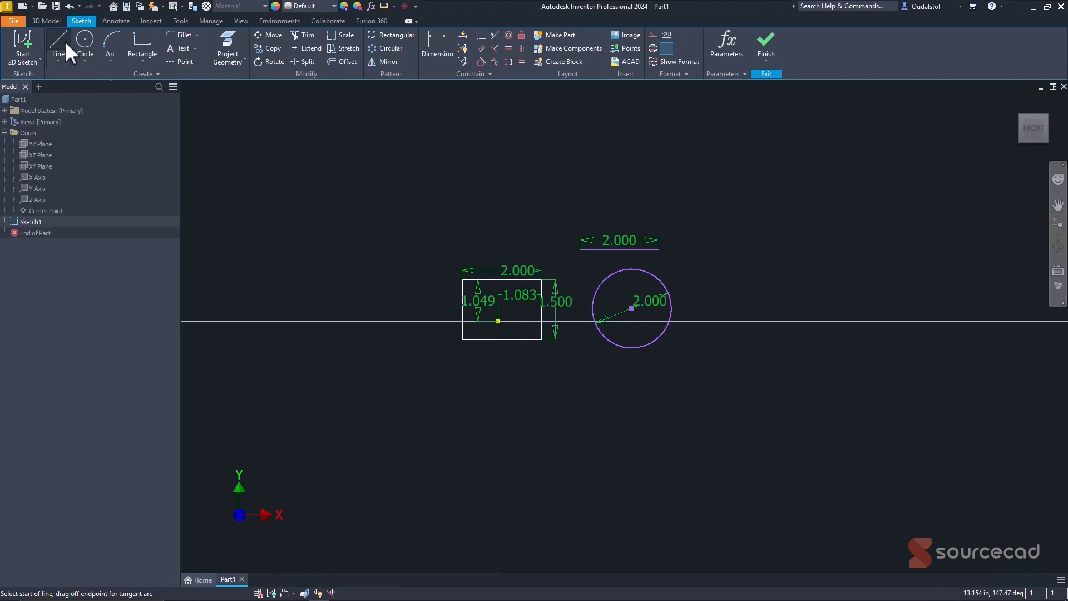
pyautogui.click(252, 416)
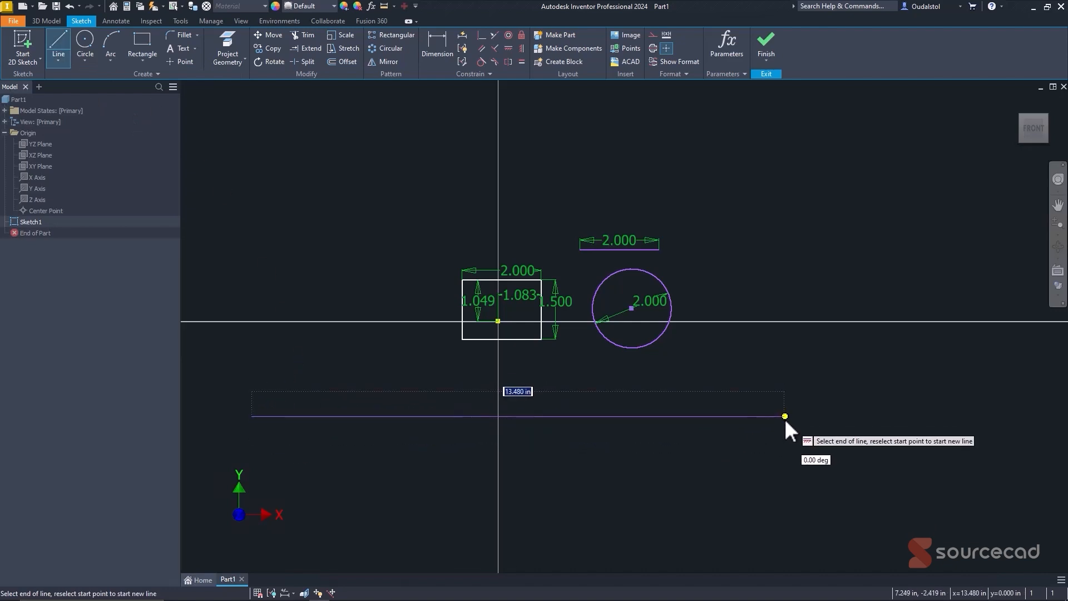
pyautogui.write('50')
pyautogui.press('Return')
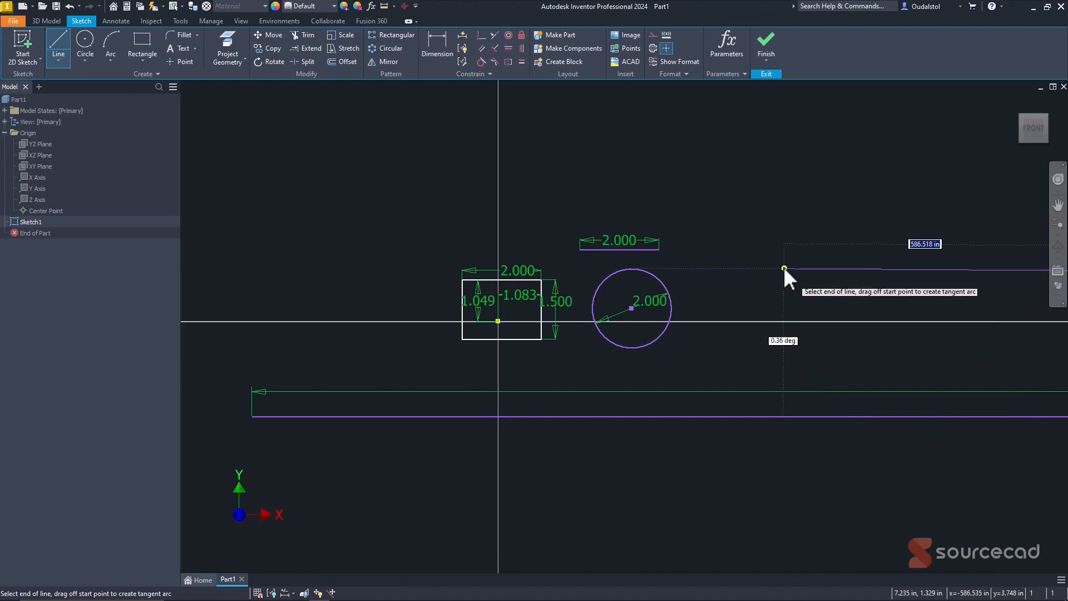
pyautogui.rightClick(782, 269)
pyautogui.click(830, 268)
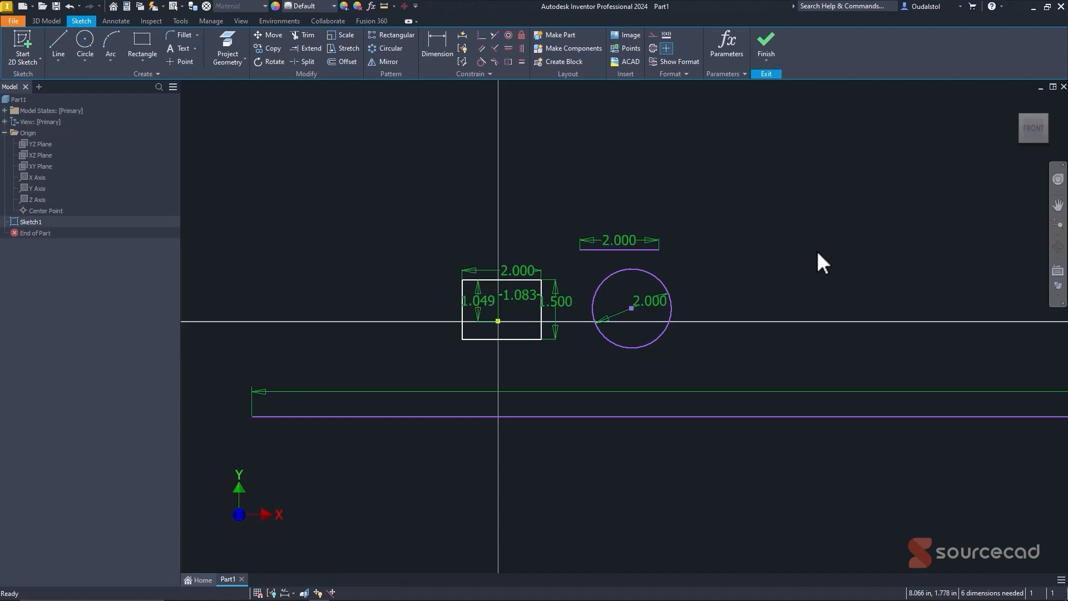
# - Fit the whole sketch in view and move the long line's dimension farther above the line
pyautogui.press('Home')
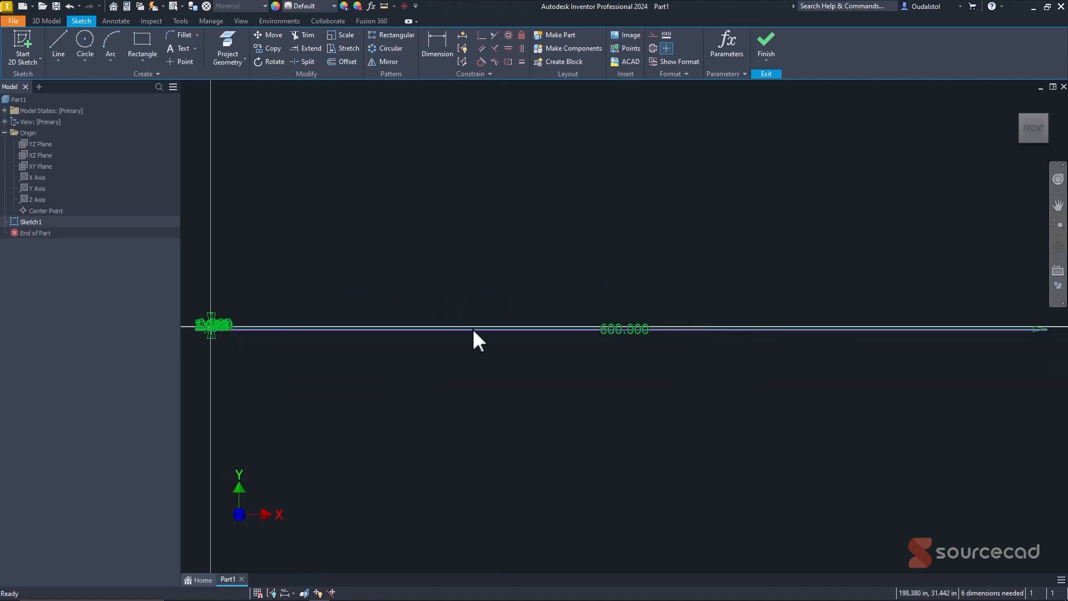
pyautogui.moveTo(613, 328); pyautogui.dragTo(612, 303)
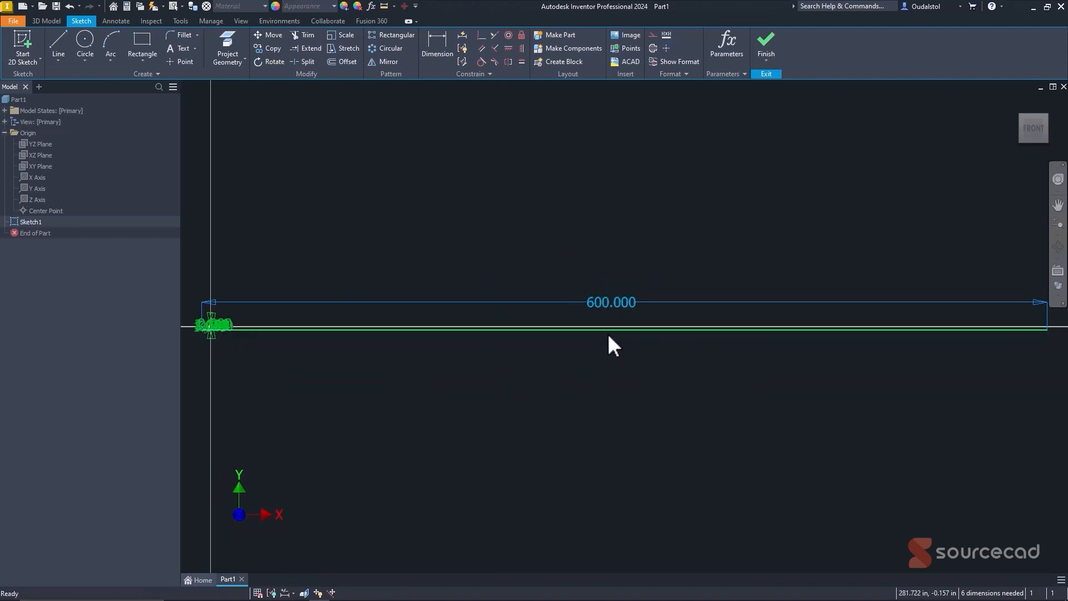
pyautogui.moveTo(355, 345); pyautogui.dragTo(593, 345, button='middle')
pyautogui.scroll(-2, 503, 346)
pyautogui.scroll(4, 503, 350)
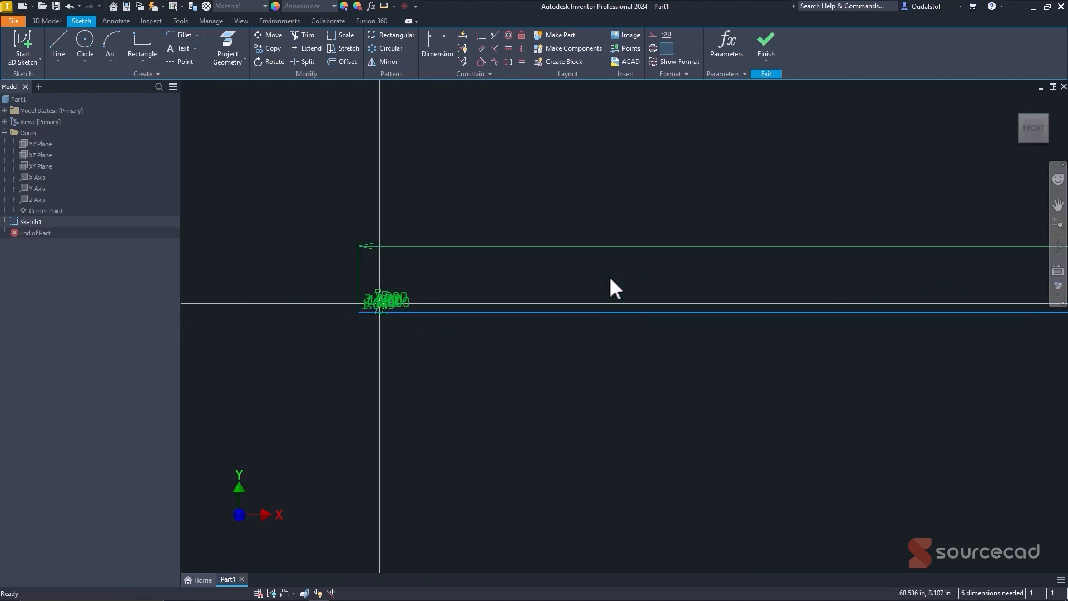
# - Delete the 600 in line together with its length dimension
pyautogui.moveTo(701, 348); pyautogui.dragTo(627, 283)
pyautogui.press('Delete')
pyautogui.moveTo(809, 392); pyautogui.dragTo(657, 349)
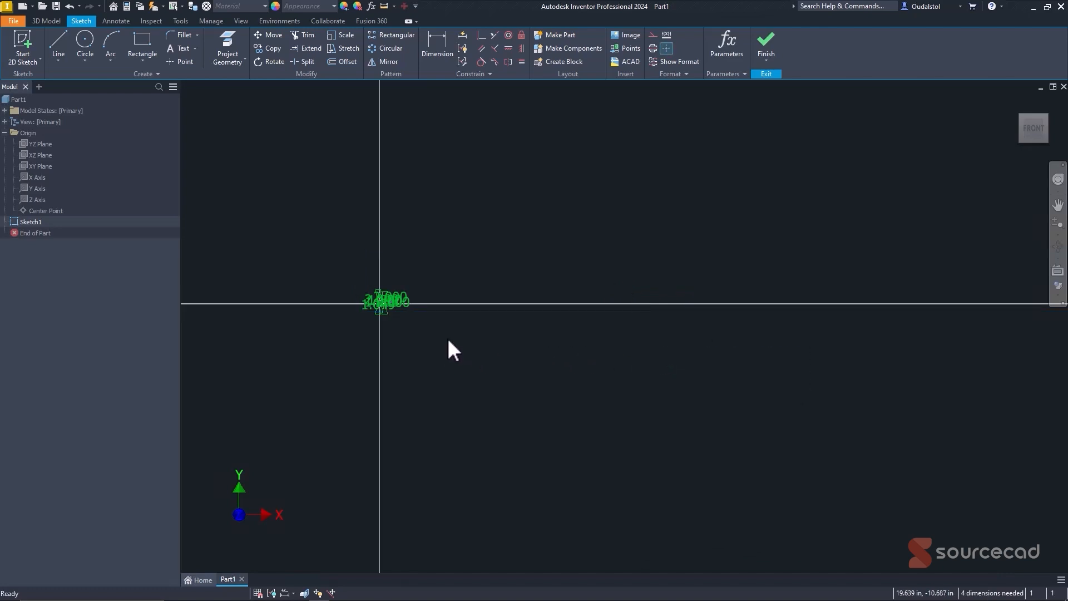
# - Delete the short horizontal line above the circle together with its length dimension
pyautogui.middleClick(559, 255)
pyautogui.middleClick(559, 256)
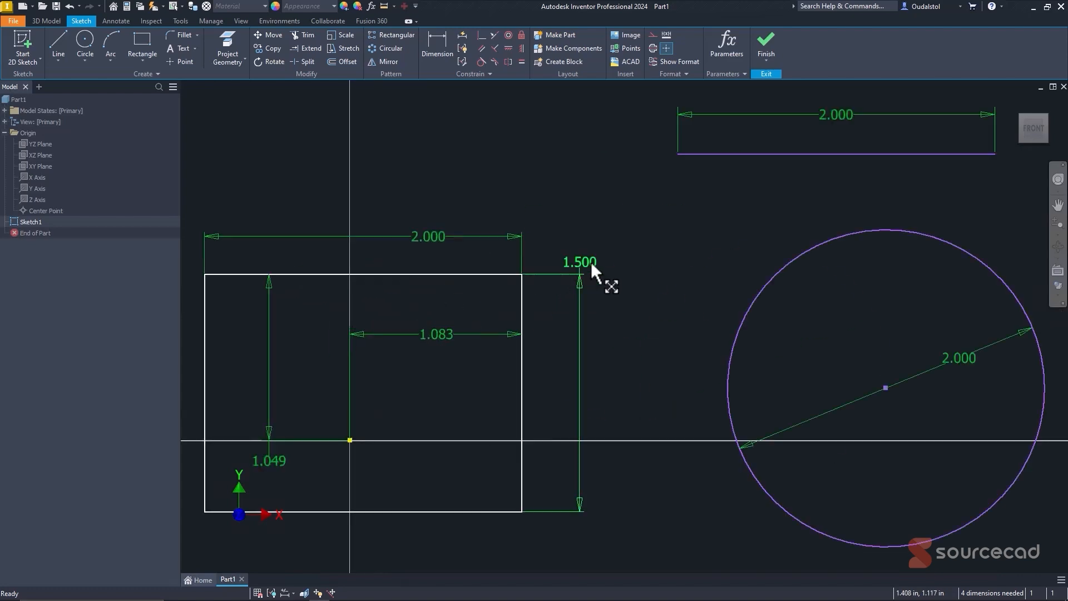
pyautogui.scroll(3, 706, 217)
pyautogui.scroll(-5, 705, 217)
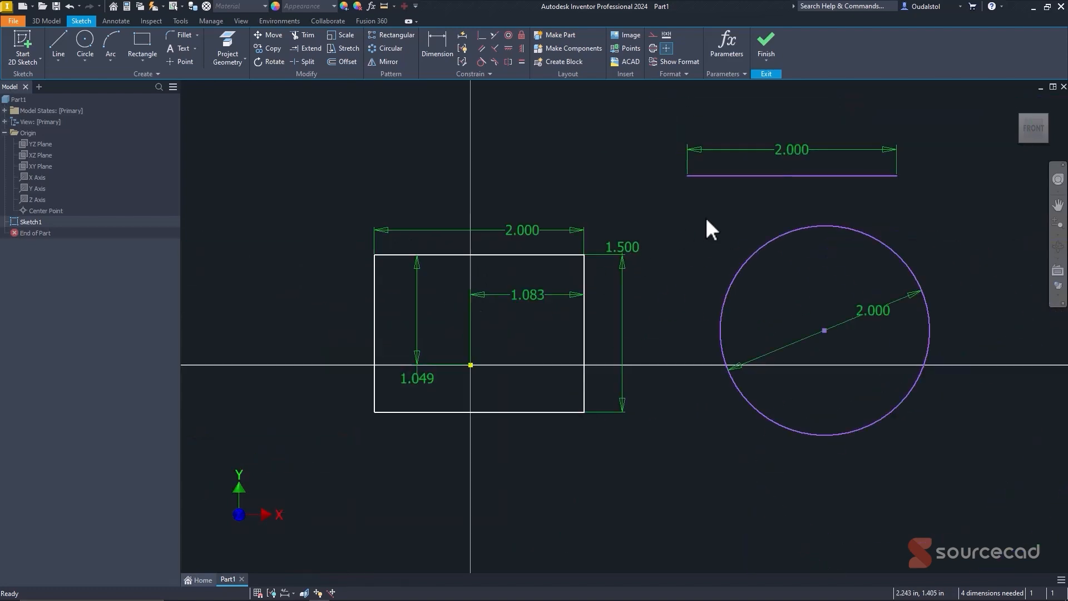
pyautogui.moveTo(705, 217); pyautogui.dragTo(639, 259, button='middle')
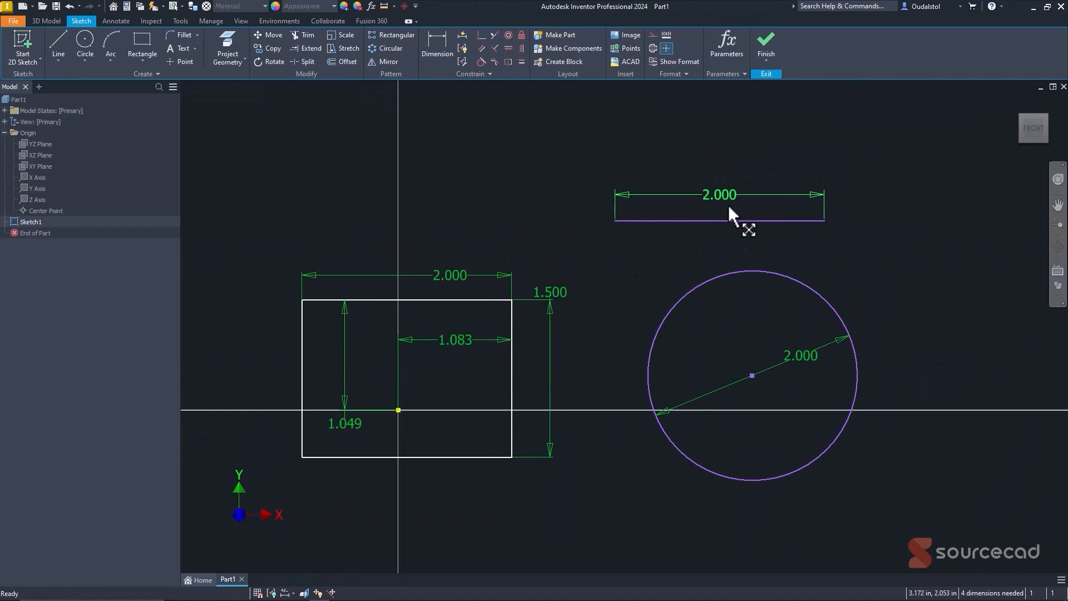
pyautogui.moveTo(755, 241); pyautogui.dragTo(676, 159)
pyautogui.press('Delete')
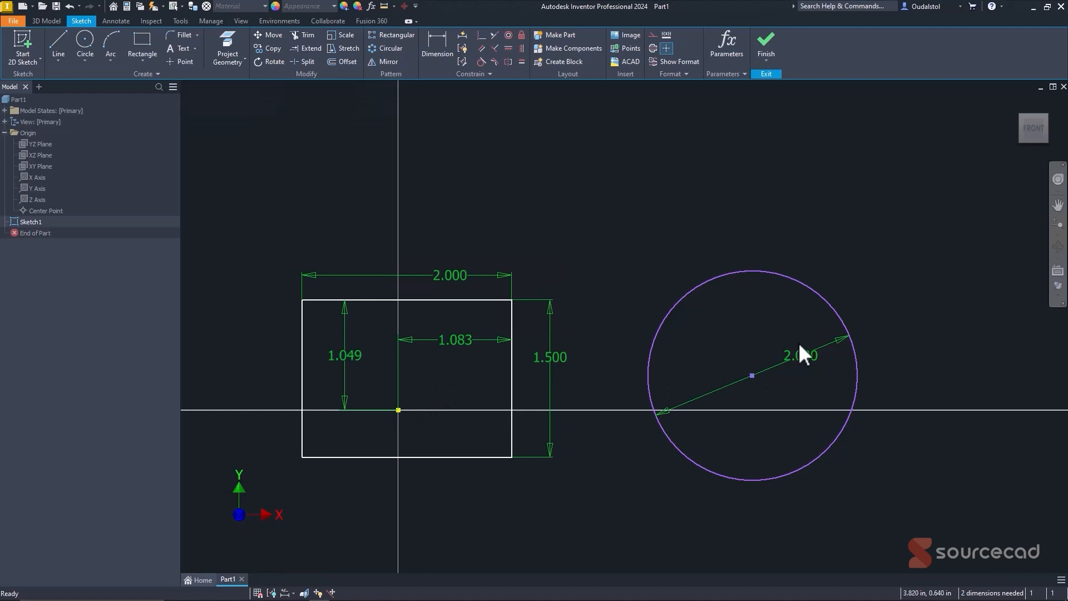
# - Apply a Fix constraint to the circle's center point and end the constraint command
pyautogui.click(522, 35)
pyautogui.click(752, 375)
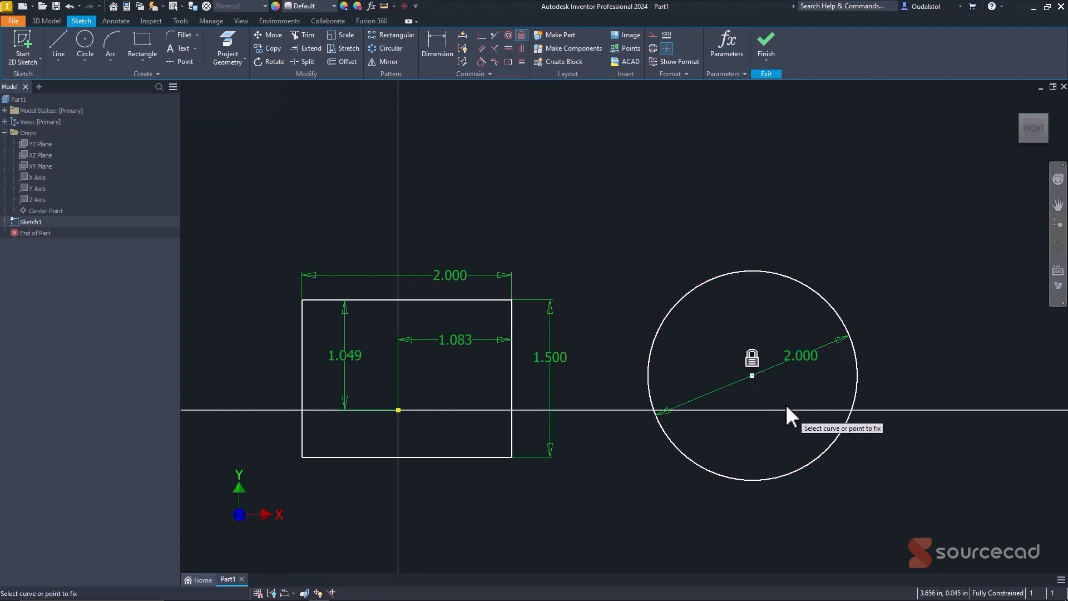
pyautogui.rightClick(634, 182)
pyautogui.click(662, 173)
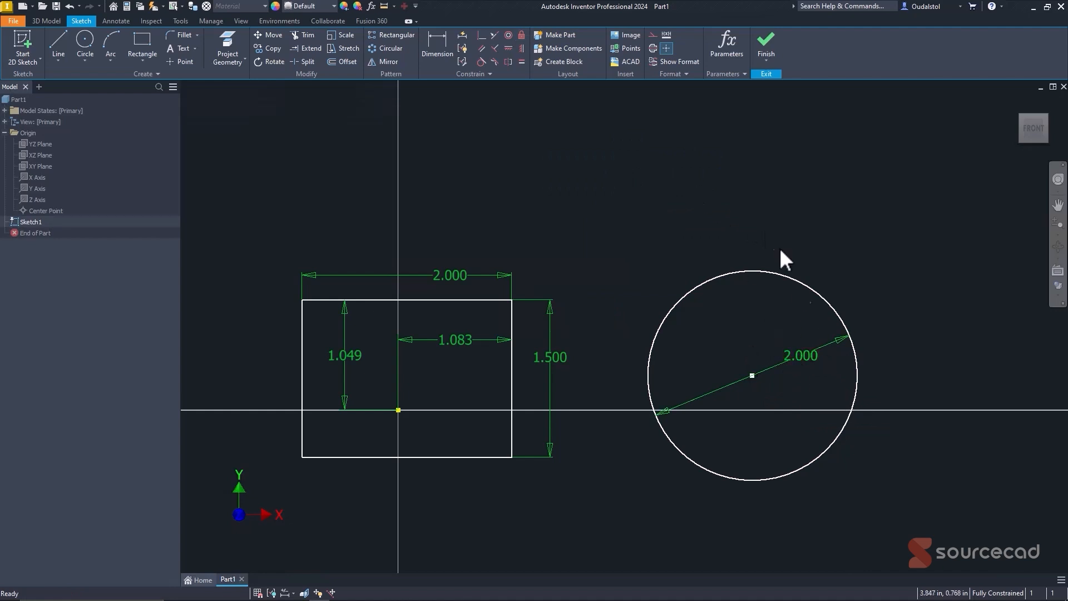
# - Set the circle's diameter to 3 in
pyautogui.doubleClick(805, 357)
pyautogui.write('3')
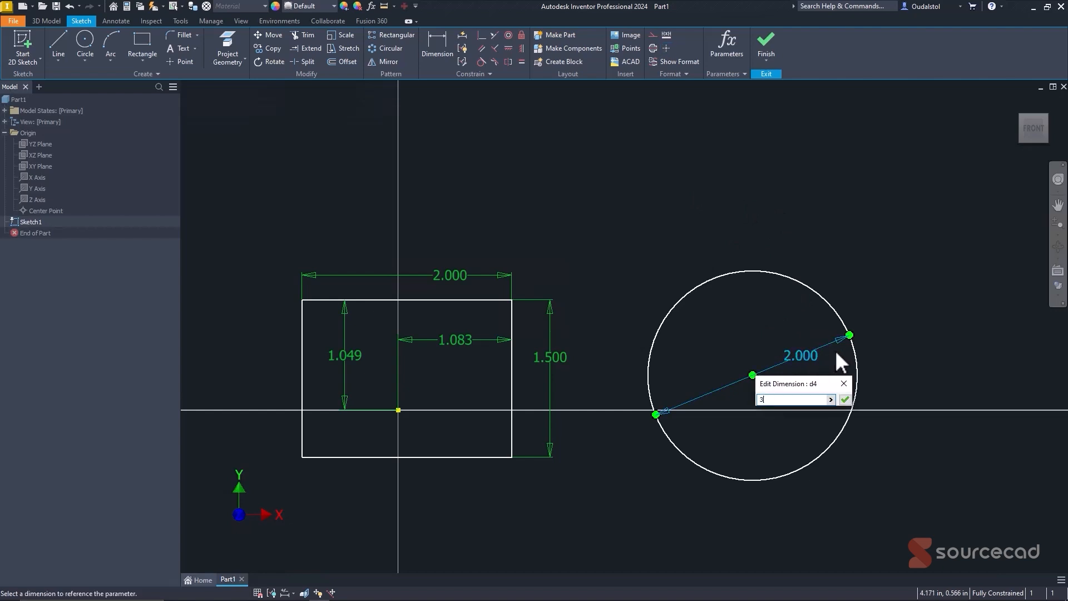
pyautogui.press('Return')
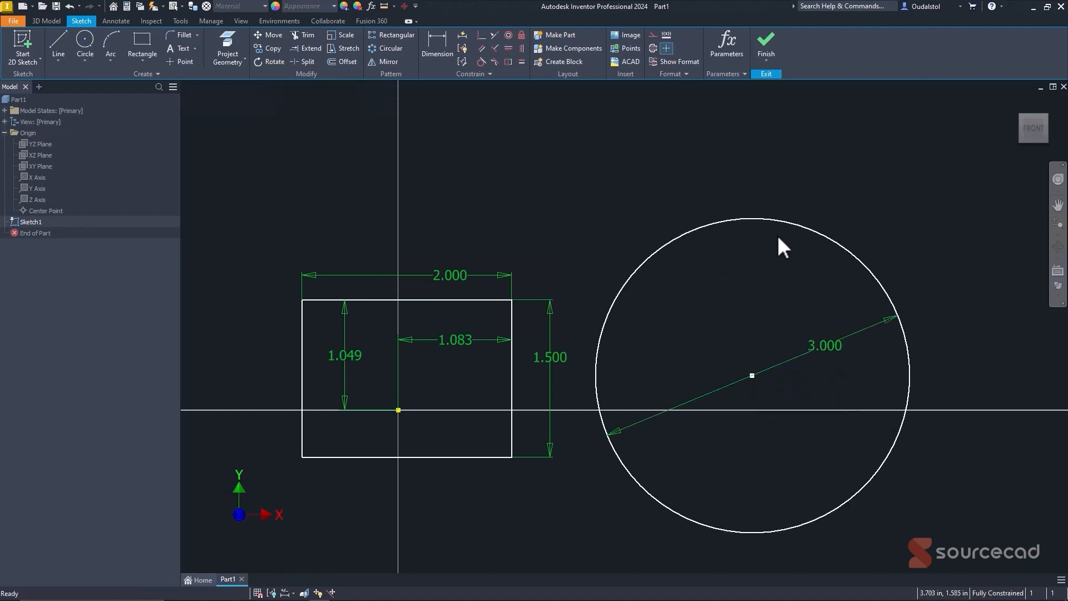
# - Show all constraints in the sketch and examine the coincident constraints at the rectangle's upper-left corner
pyautogui.scroll(-3, 763, 172)
pyautogui.moveTo(706, 180); pyautogui.dragTo(649, 212, button='middle')
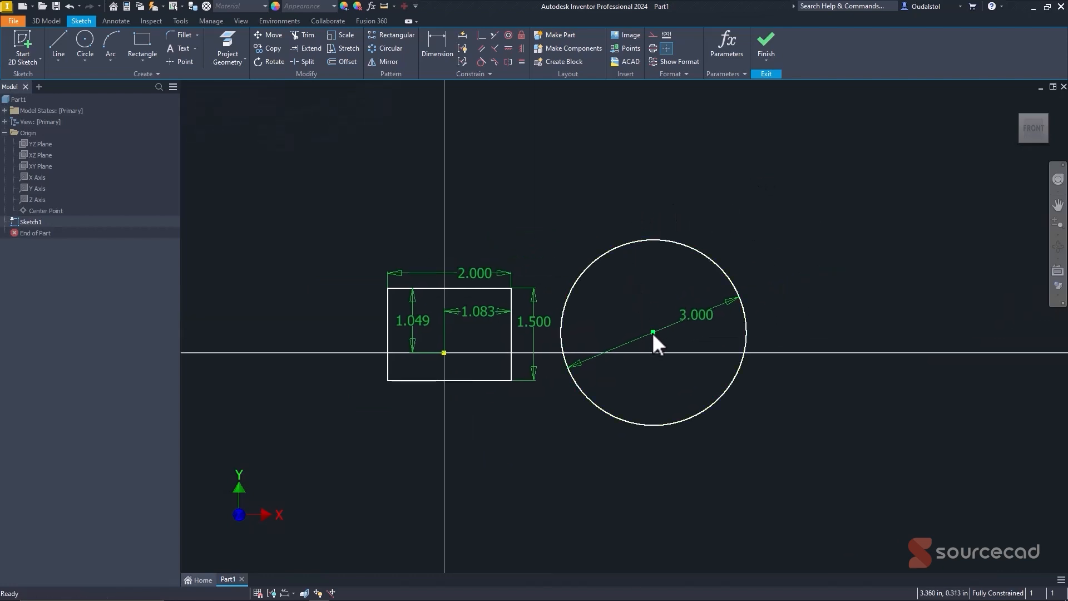
pyautogui.moveTo(651, 332)
pyautogui.press('F8')
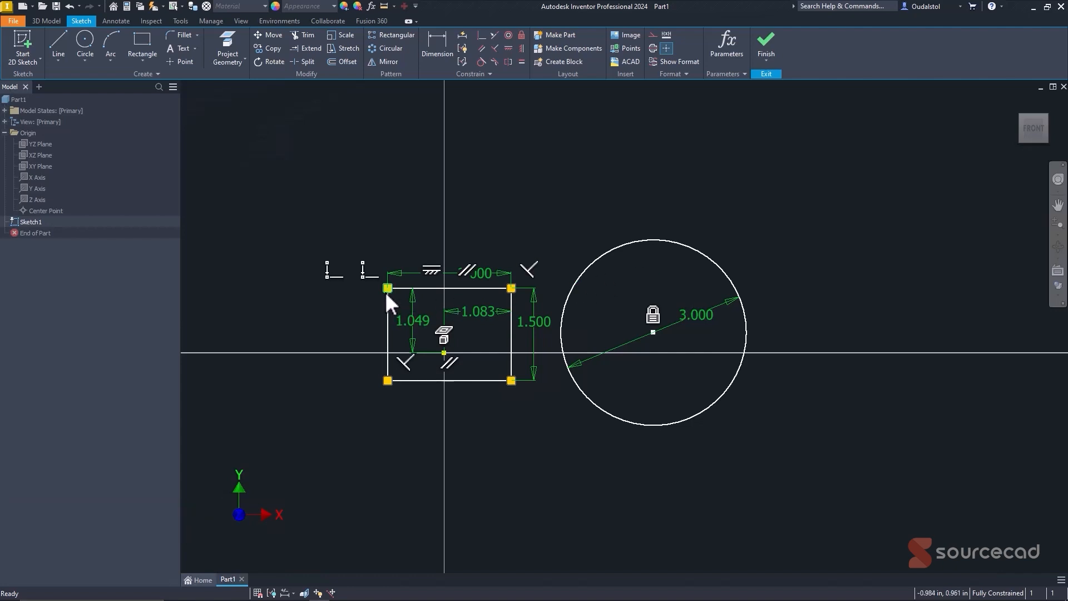
pyautogui.moveTo(389, 289)
# - Delete the Fix constraint from the circle's center point and shift the circle slightly up and to the right
pyautogui.click(650, 314)
pyautogui.press('Delete')
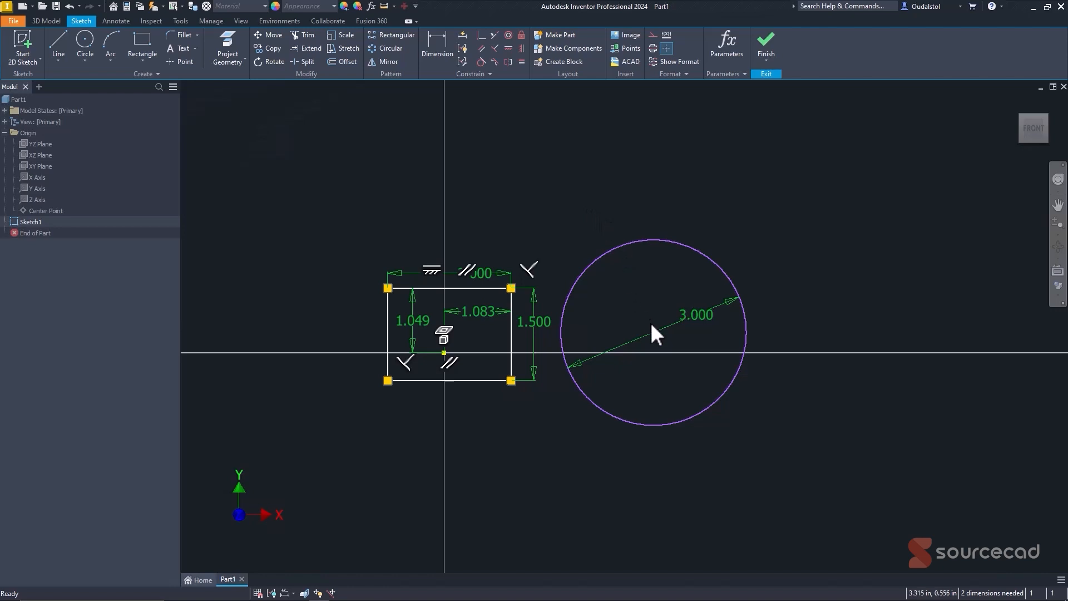
pyautogui.moveTo(665, 318); pyautogui.dragTo(694, 296)
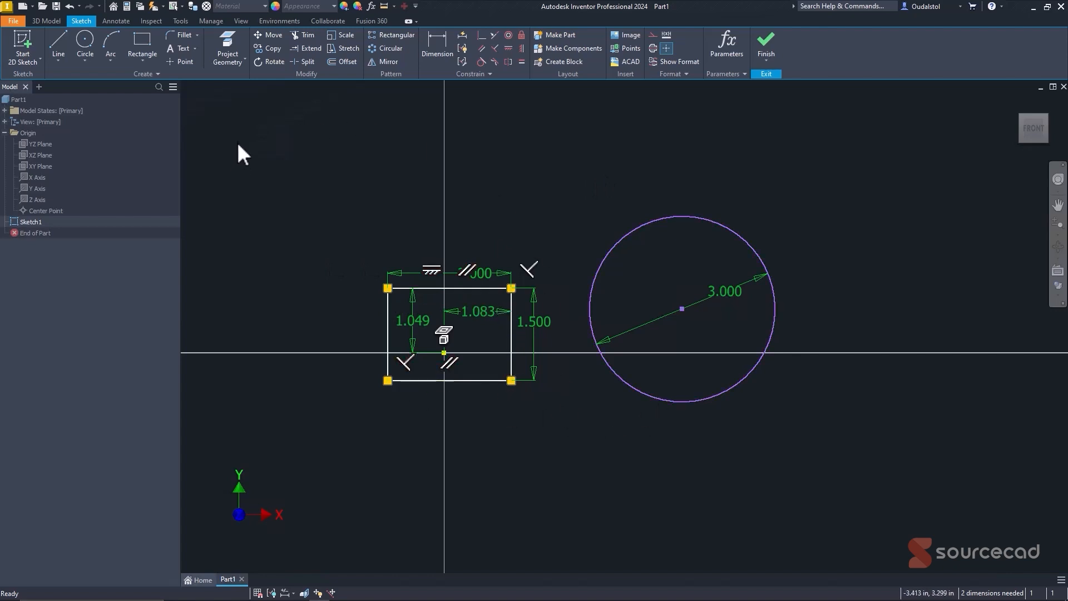
# - Draw two connected lines from the origin through a point inside the circle to its center, and convert both to construction lines
pyautogui.click(56, 38)
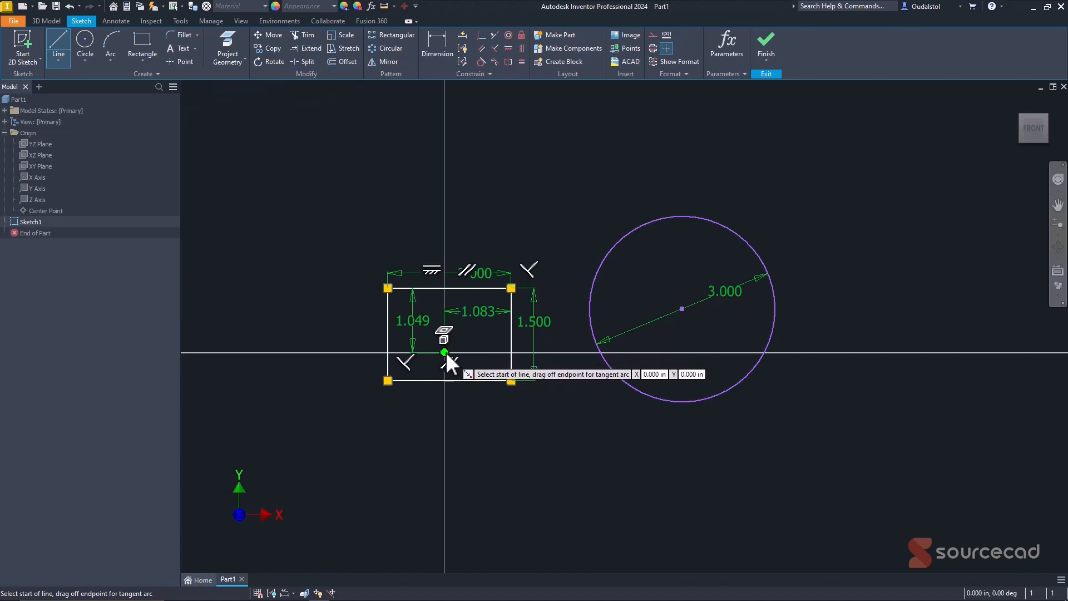
pyautogui.click(445, 352)
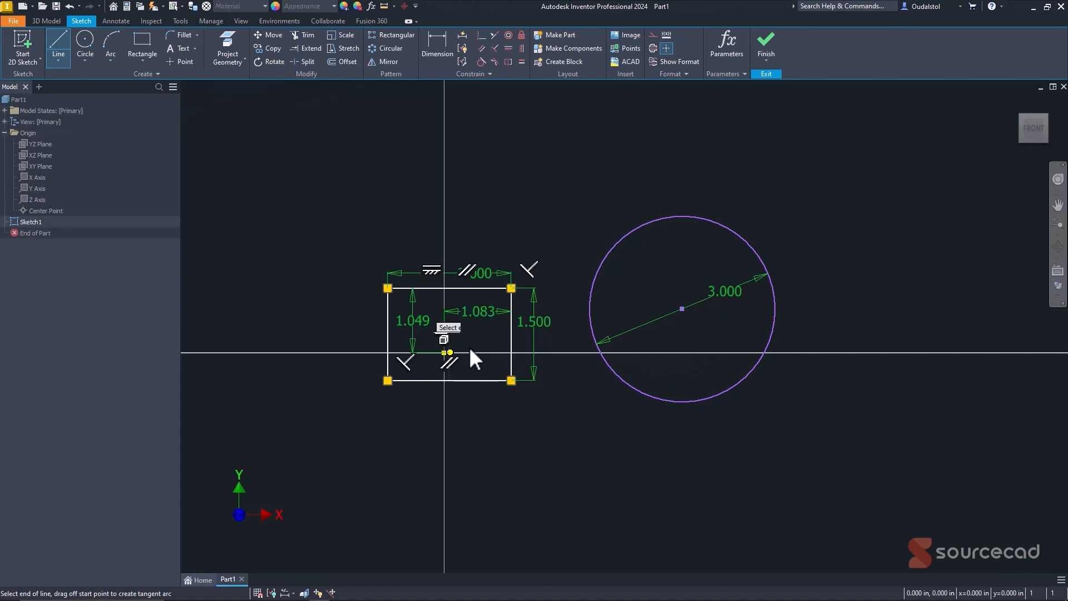
pyautogui.click(634, 273)
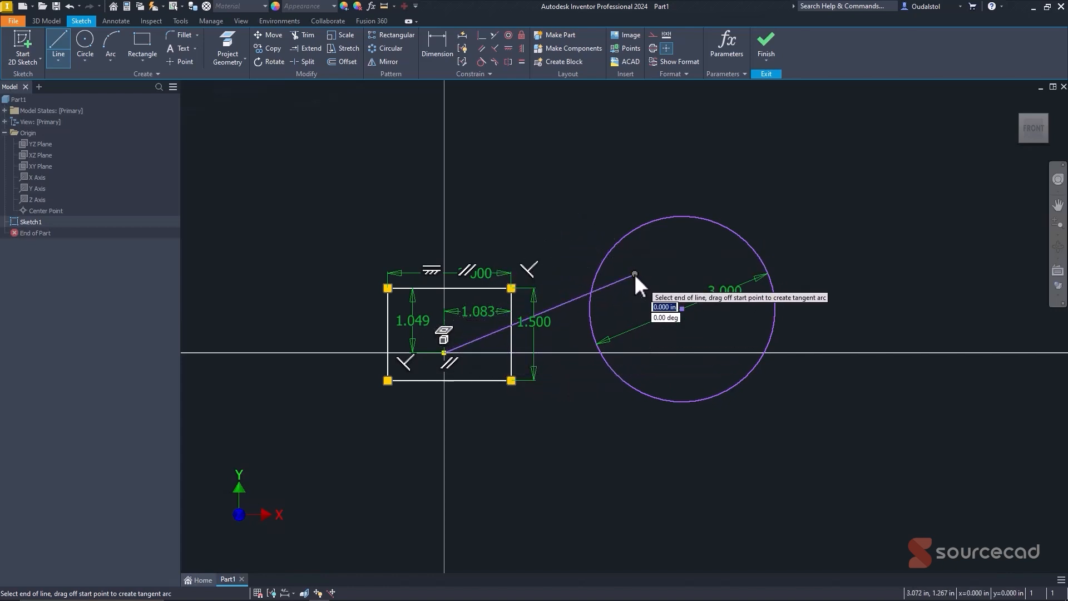
pyautogui.click(682, 308)
pyautogui.rightClick(615, 175)
pyautogui.click(650, 177)
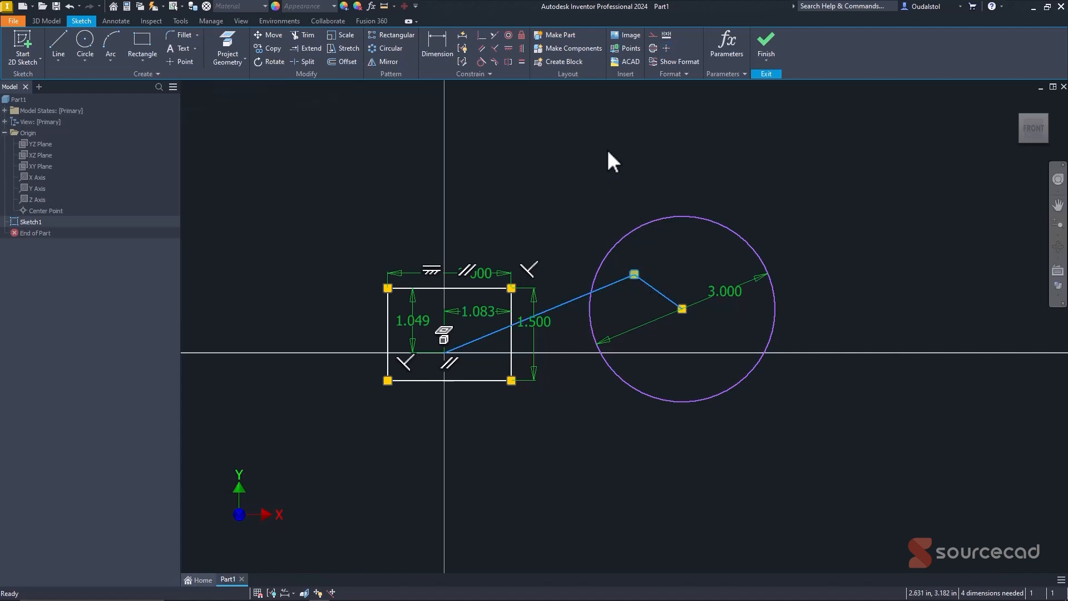
pyautogui.click(649, 35)
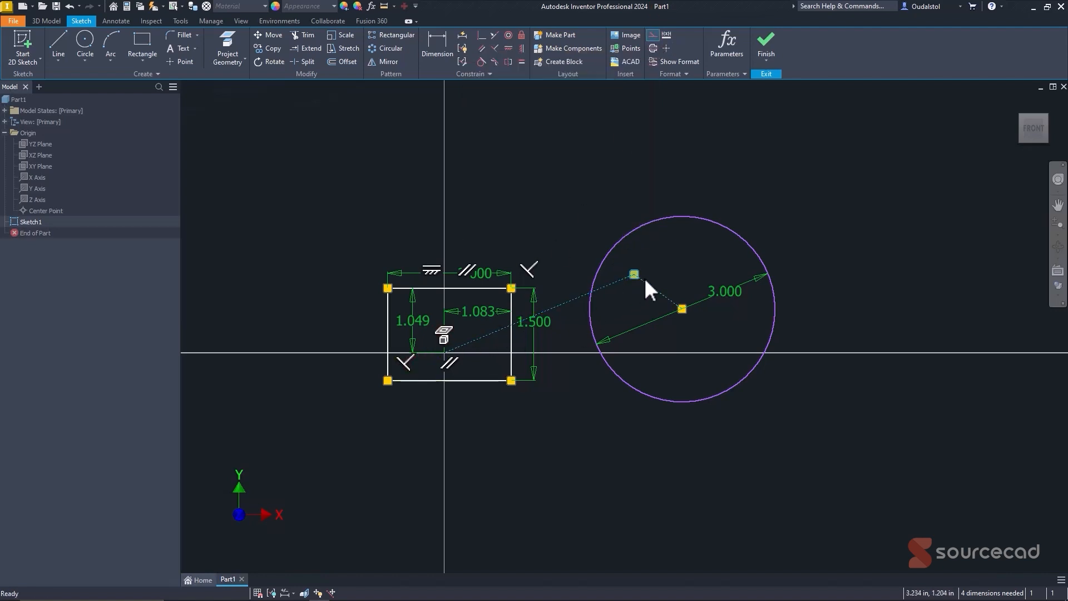
pyautogui.click(574, 164)
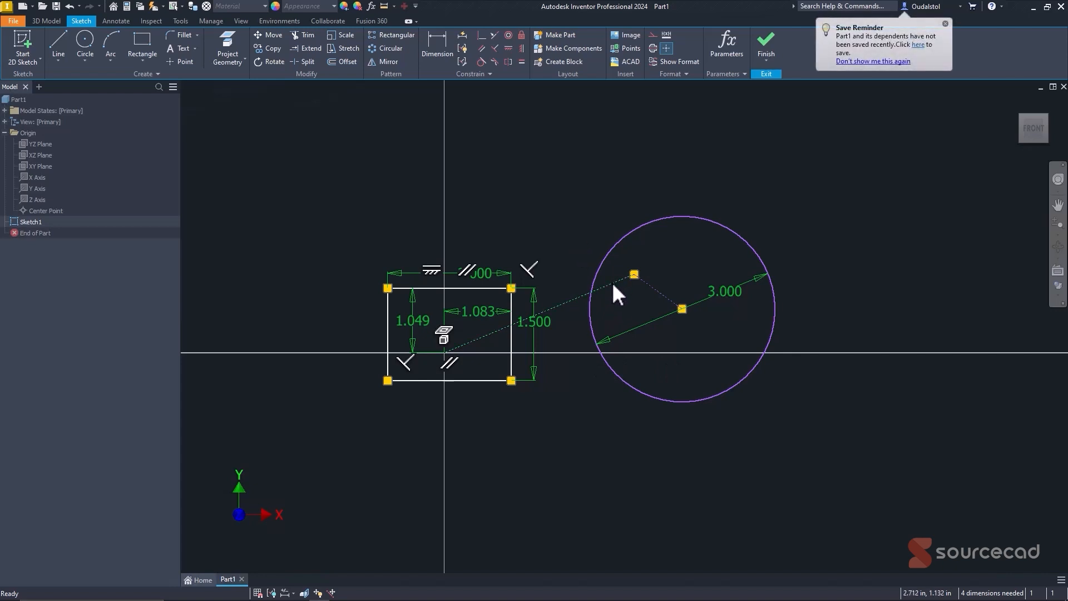
# - Apply a Horizontal constraint to the long construction line starting at the origin and end the constraint command
pyautogui.click(506, 48)
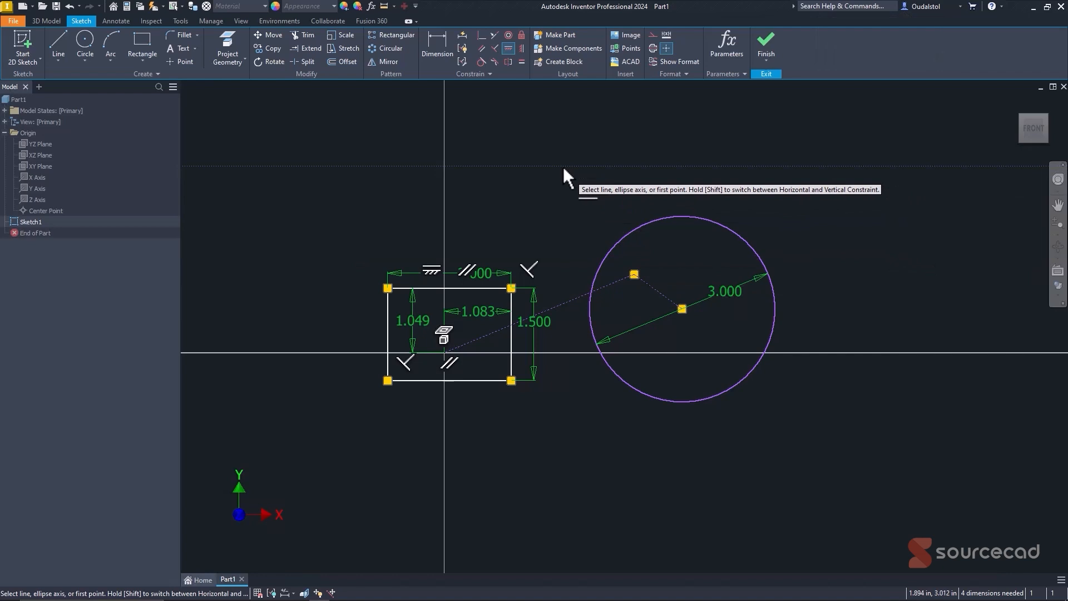
pyautogui.click(521, 48)
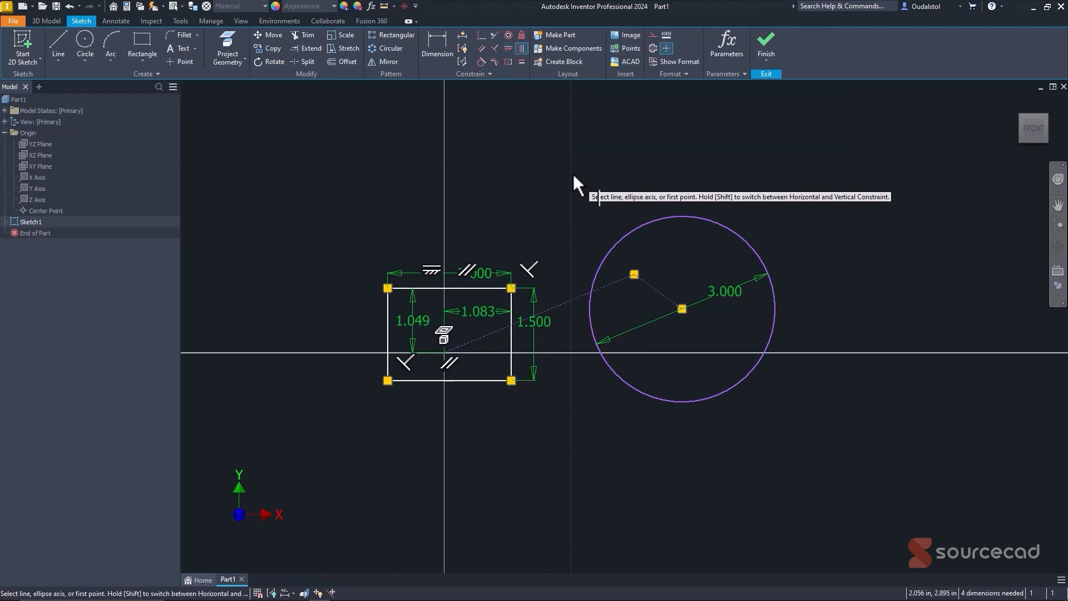
pyautogui.click(507, 48)
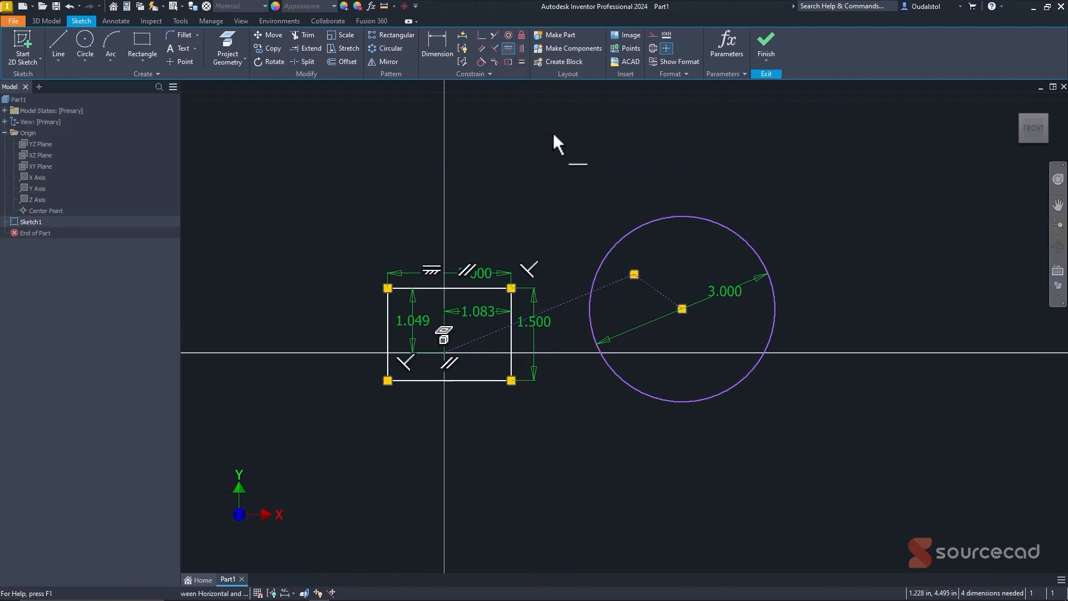
pyautogui.click(611, 282)
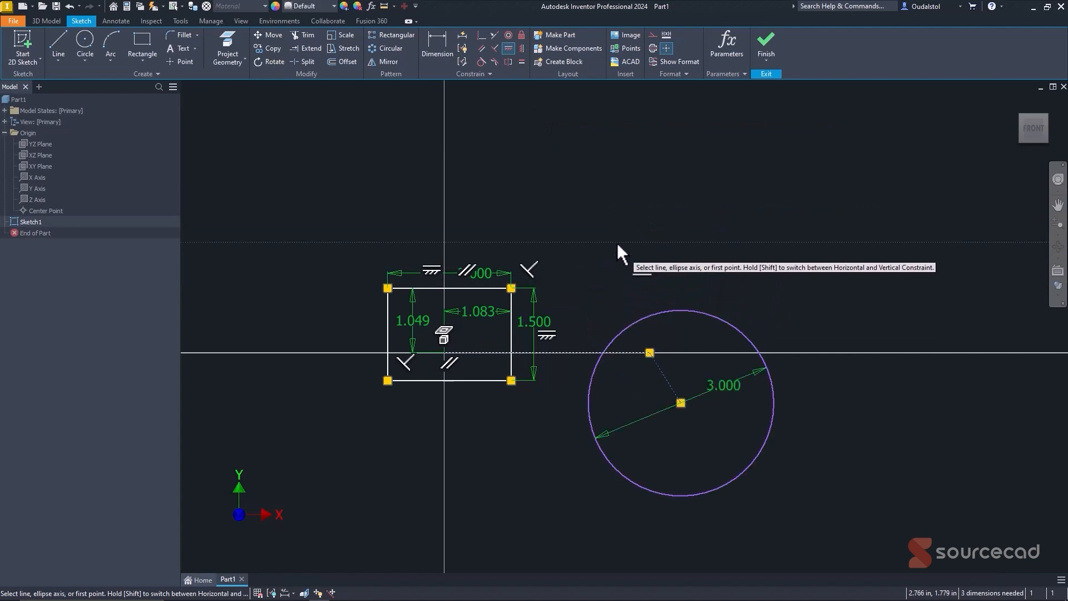
pyautogui.press('Escape')
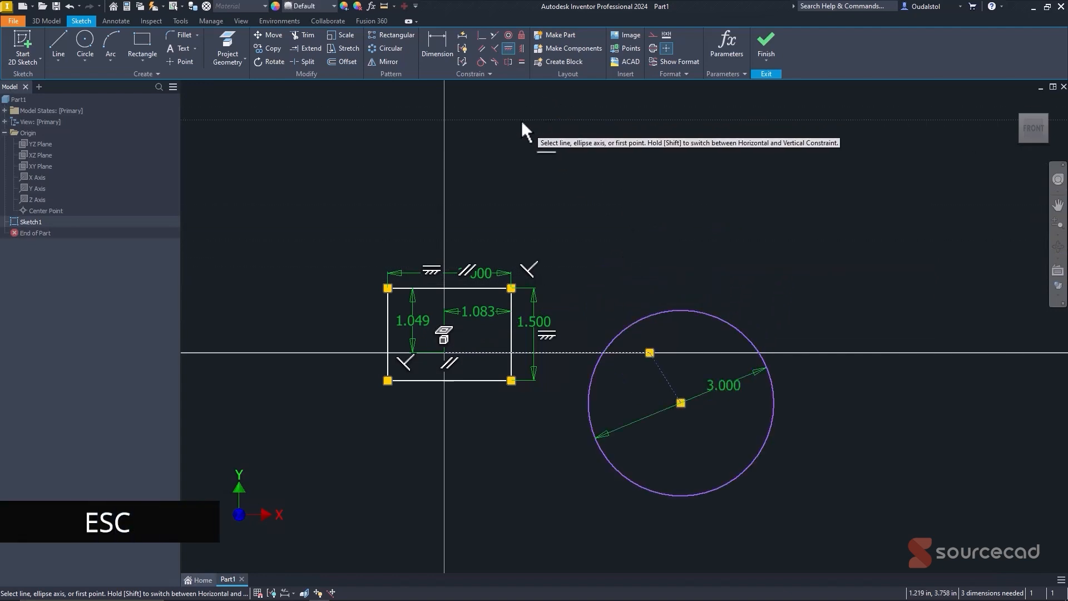
# - Hide all sketch constraints and move the circle's center above the horizontal construction line
pyautogui.moveTo(681, 403)
pyautogui.mouseDown()
pyautogui.moveTo(702, 354)
pyautogui.moveTo(695, 374)
pyautogui.mouseUp()
pyautogui.press('F9')
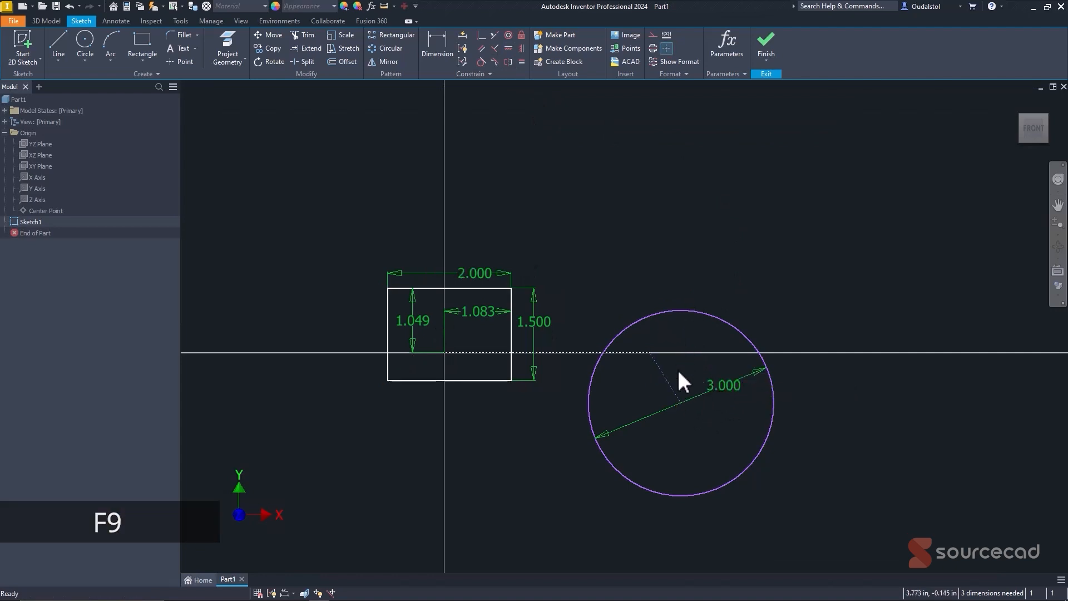
pyautogui.moveTo(680, 403); pyautogui.dragTo(655, 281)
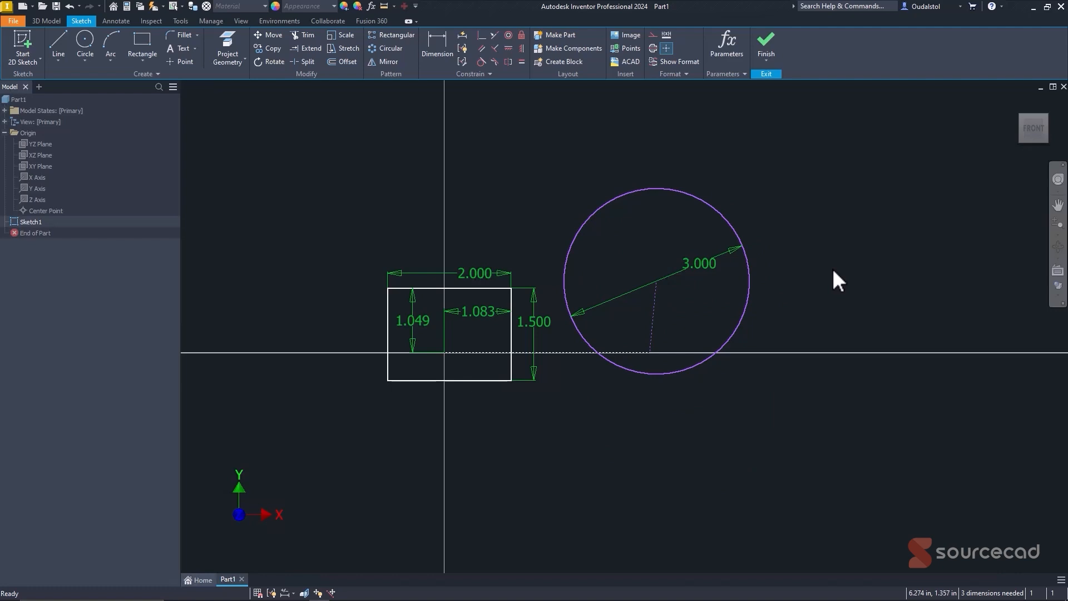
# - Start dimensioning the short construction line, trying the aligned, vertical and horizontal orientations and settling on aligned
pyautogui.press('d')
pyautogui.click(654, 320)
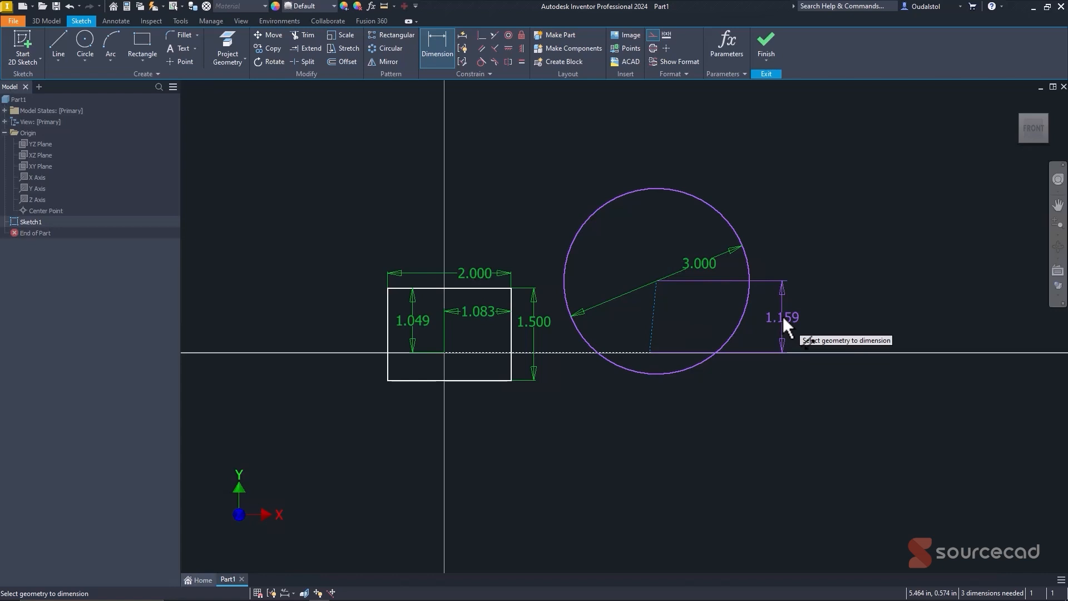
pyautogui.rightClick(782, 316)
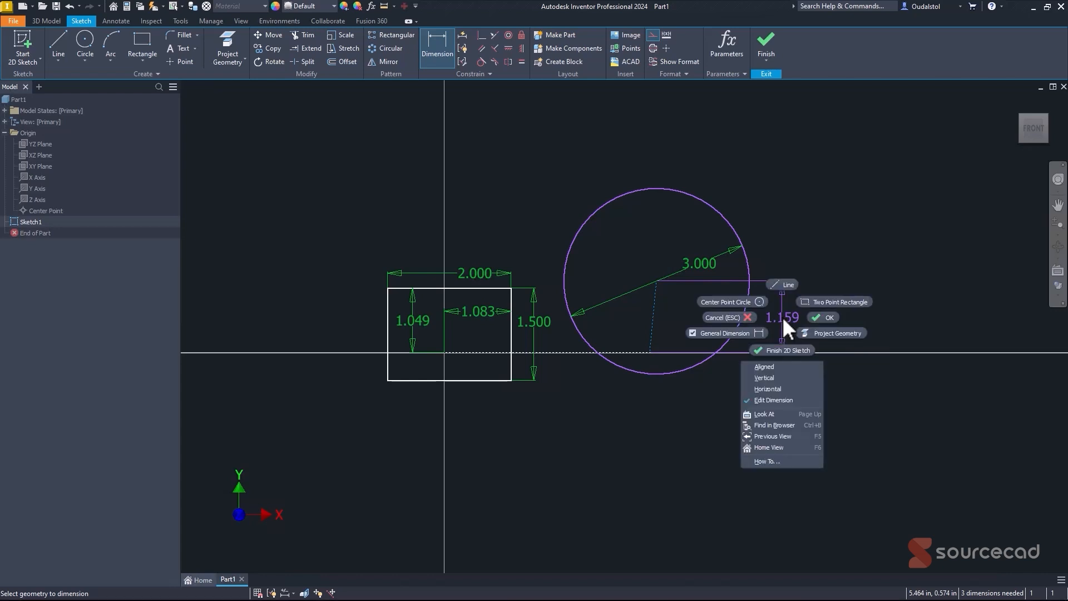
pyautogui.click(766, 367)
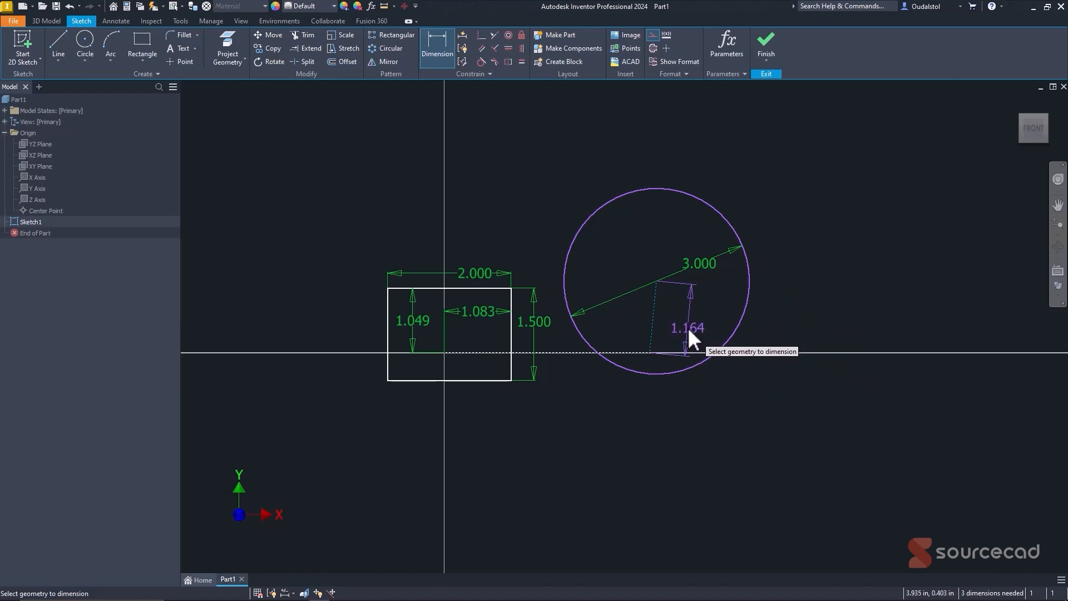
pyautogui.rightClick(690, 327)
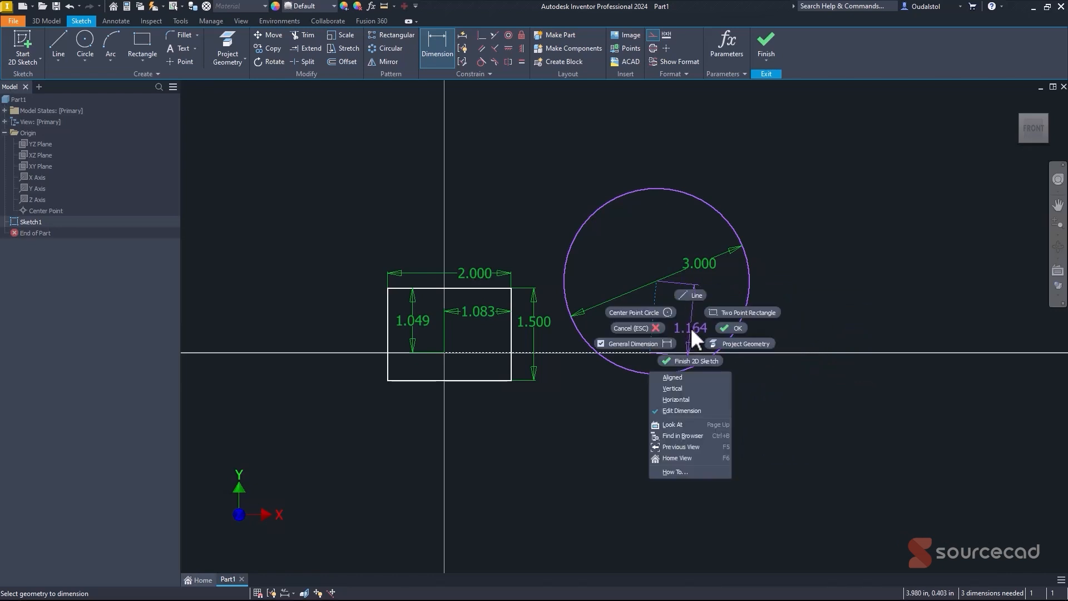
pyautogui.click(695, 389)
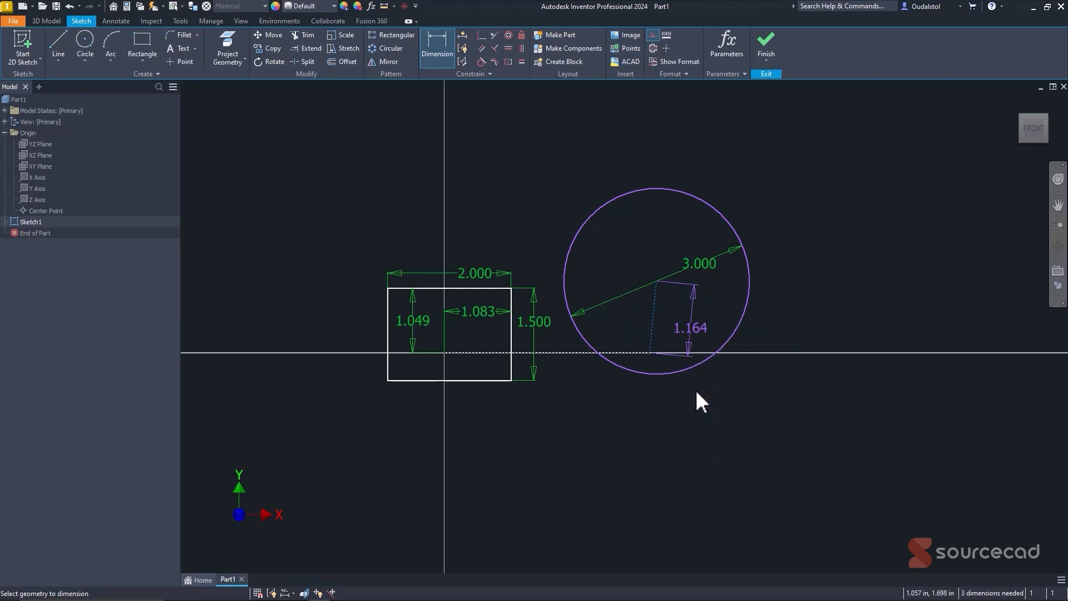
pyautogui.rightClick(689, 319)
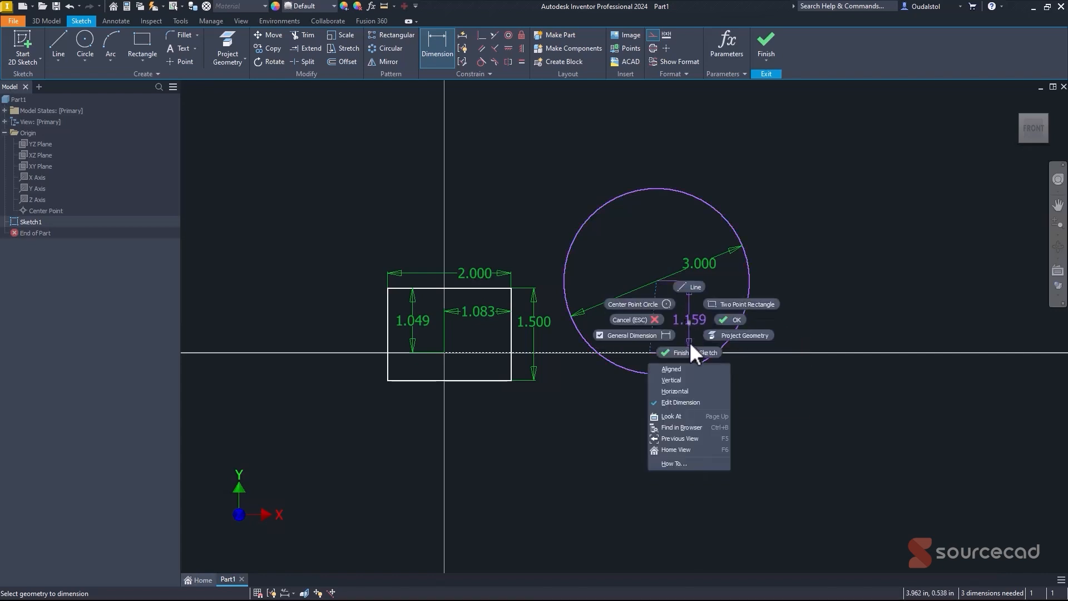
pyautogui.click(688, 390)
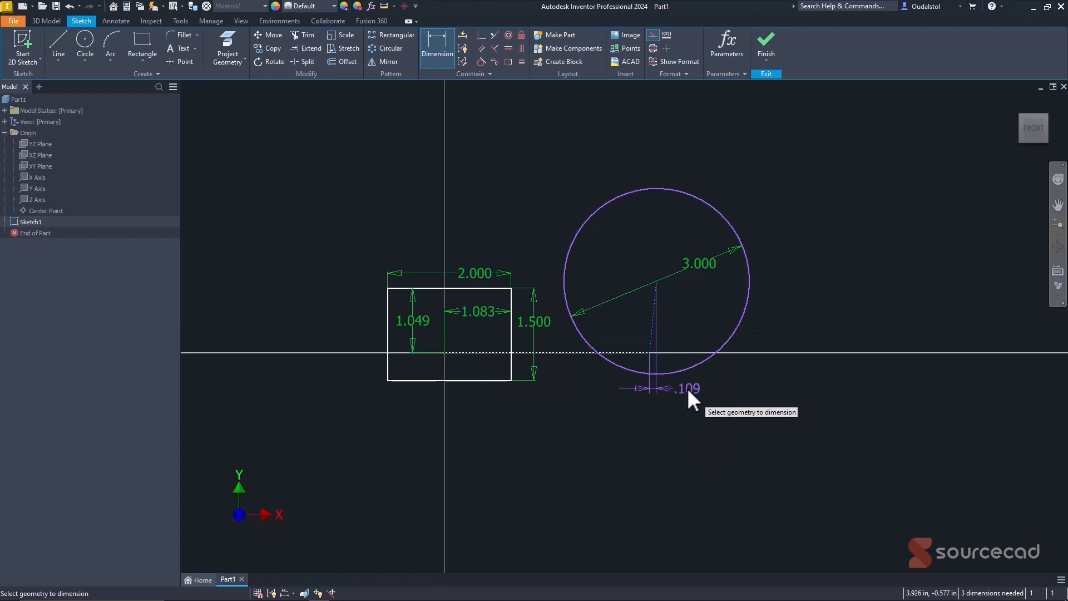
pyautogui.rightClick(682, 304)
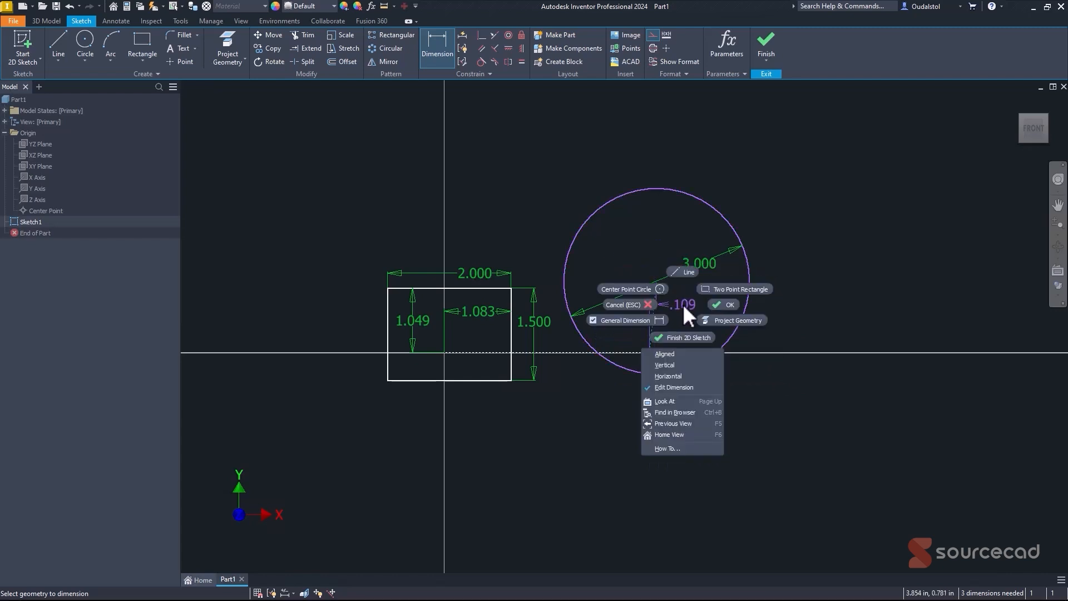
pyautogui.click(682, 357)
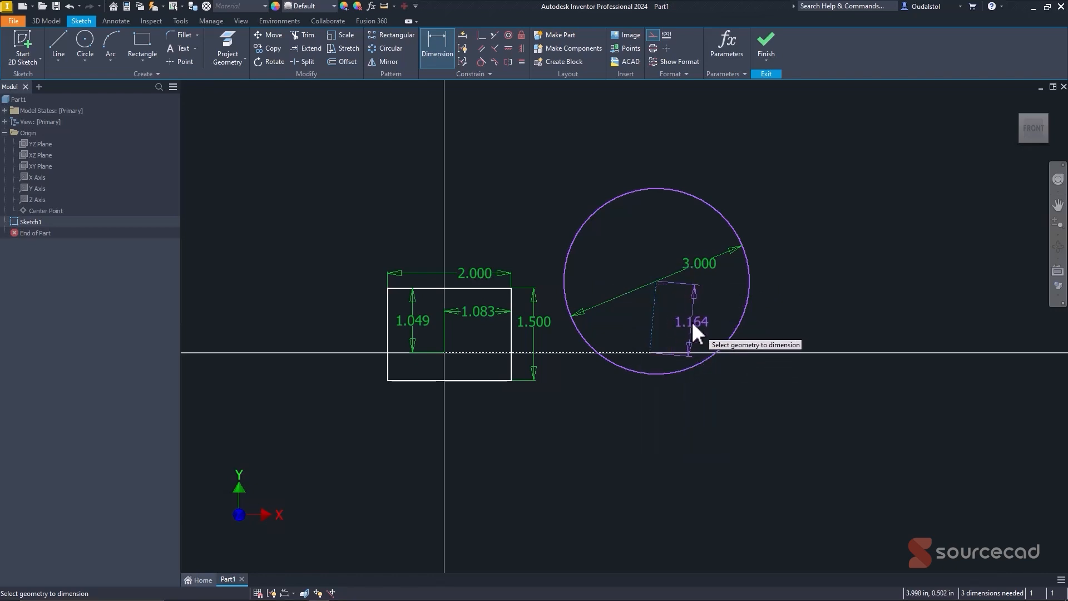
# - Place the short construction line's aligned dimension outside the circle, set it to 1.5 in and end the dimension command
pyautogui.click(788, 325)
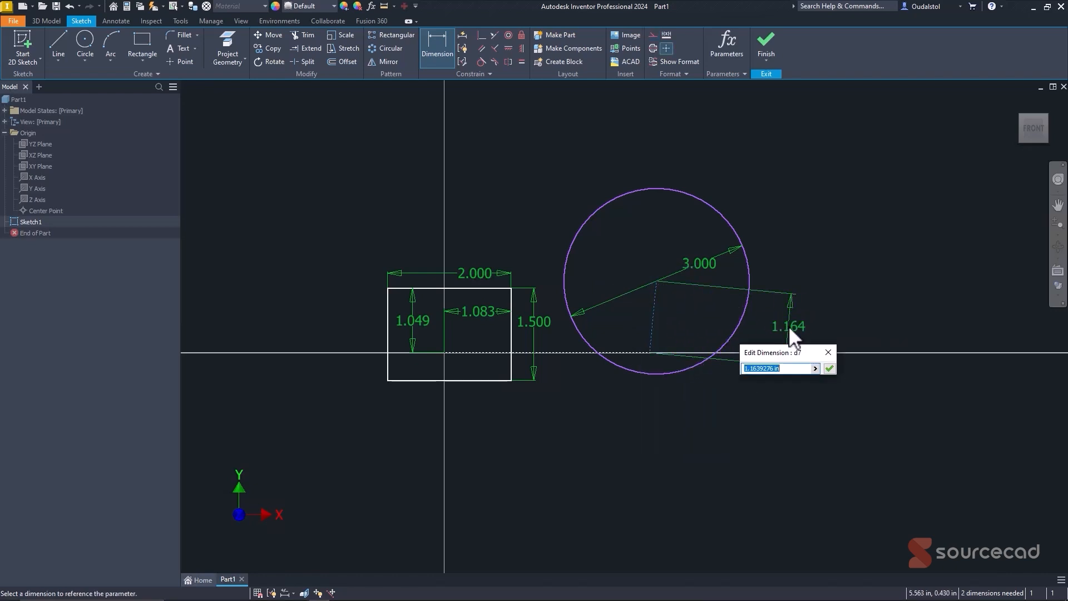
pyautogui.write('1.5')
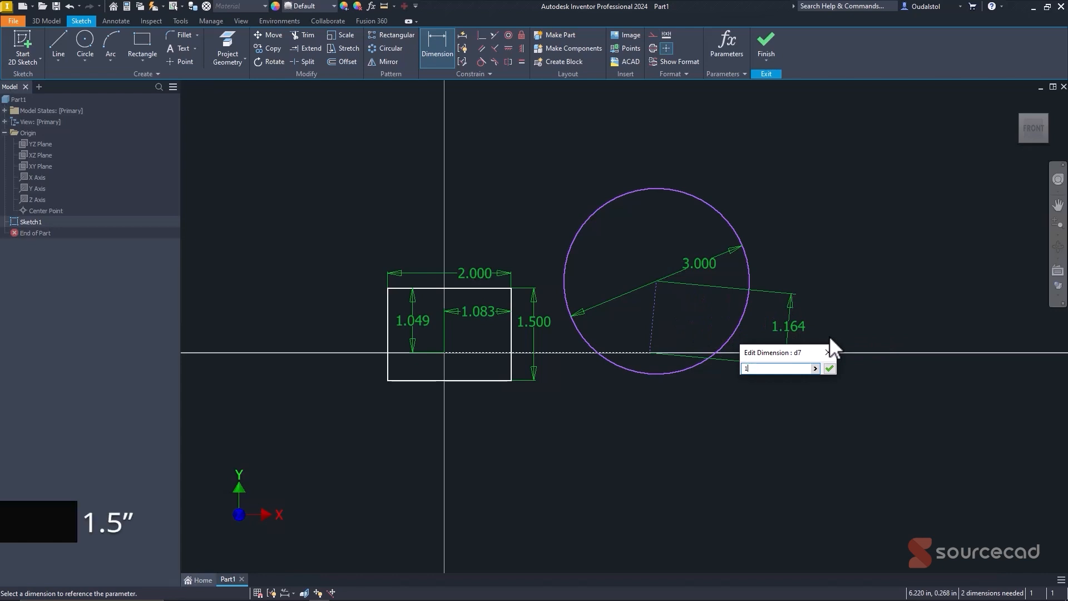
pyautogui.press('Return')
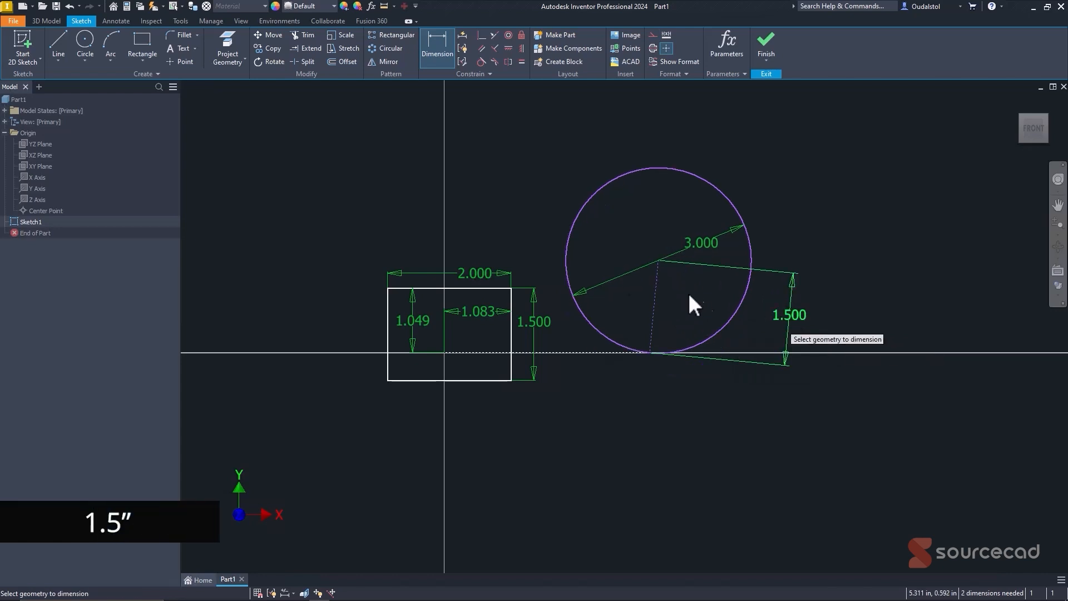
pyautogui.rightClick(510, 139)
pyautogui.click(542, 139)
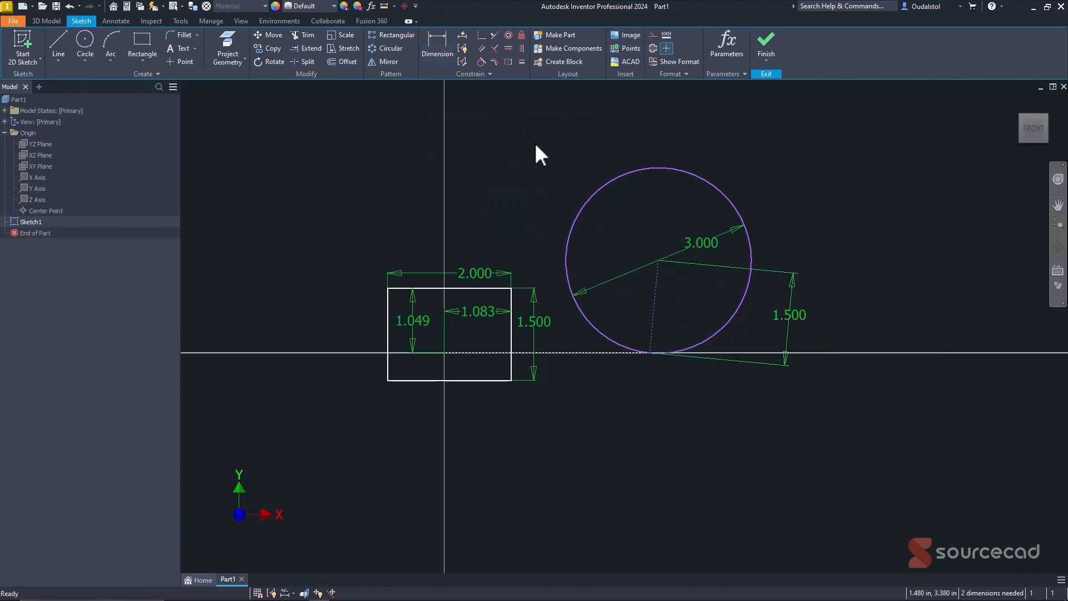
# - Make the short construction line perpendicular to the horizontal construction line and end the constraint command
pyautogui.click(495, 46)
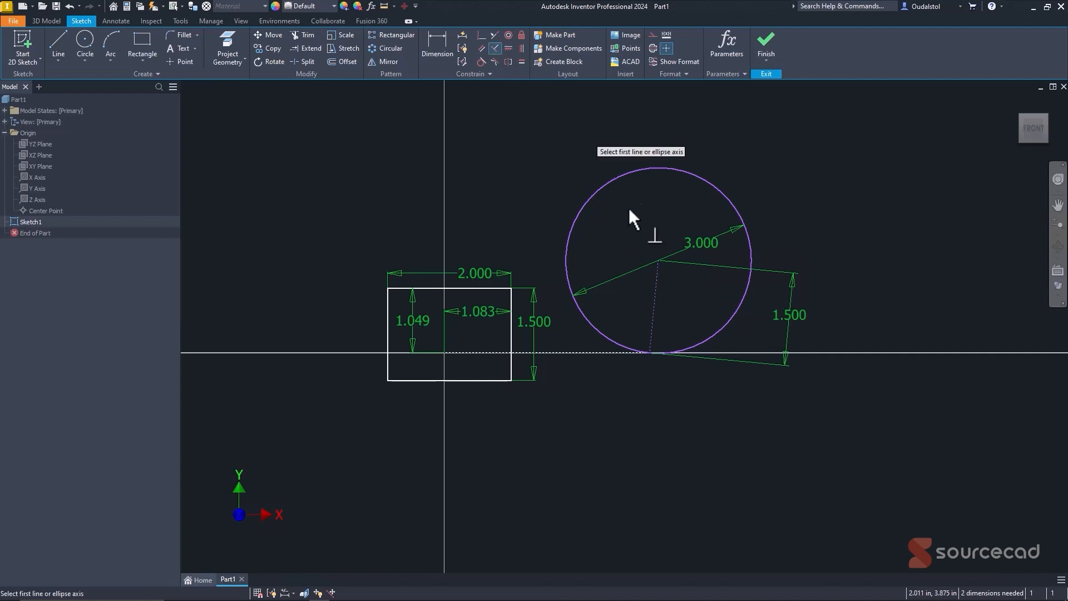
pyautogui.click(656, 298)
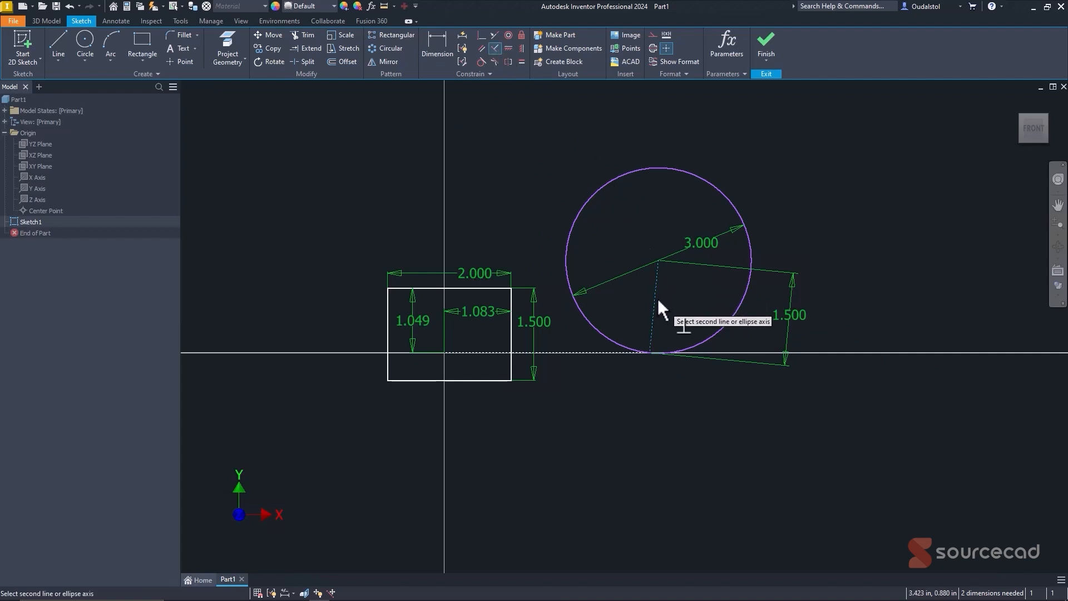
pyautogui.click(598, 351)
pyautogui.rightClick(542, 204)
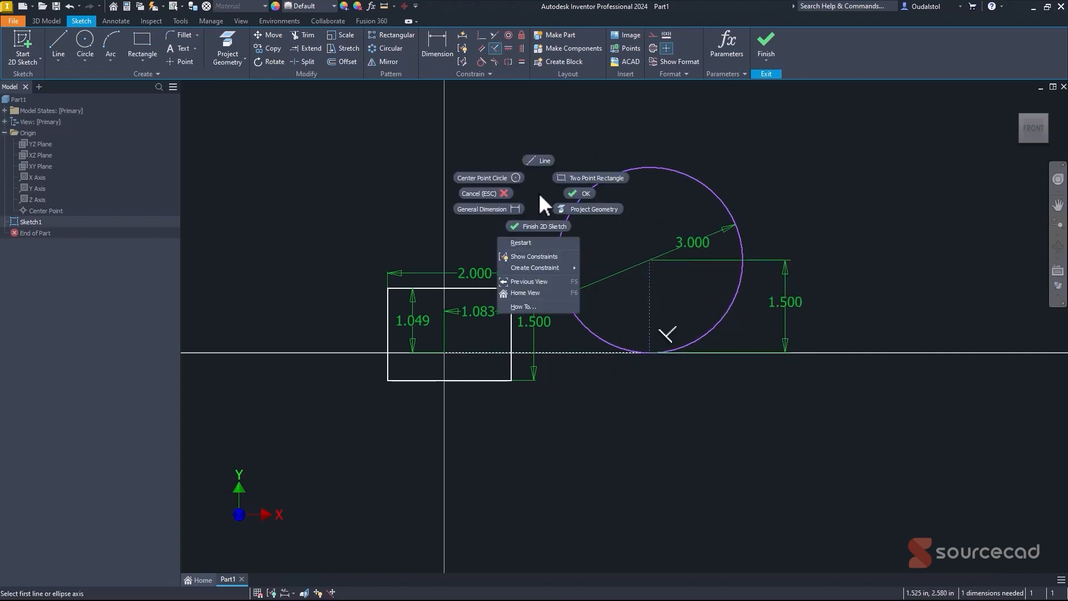
pyautogui.click(577, 200)
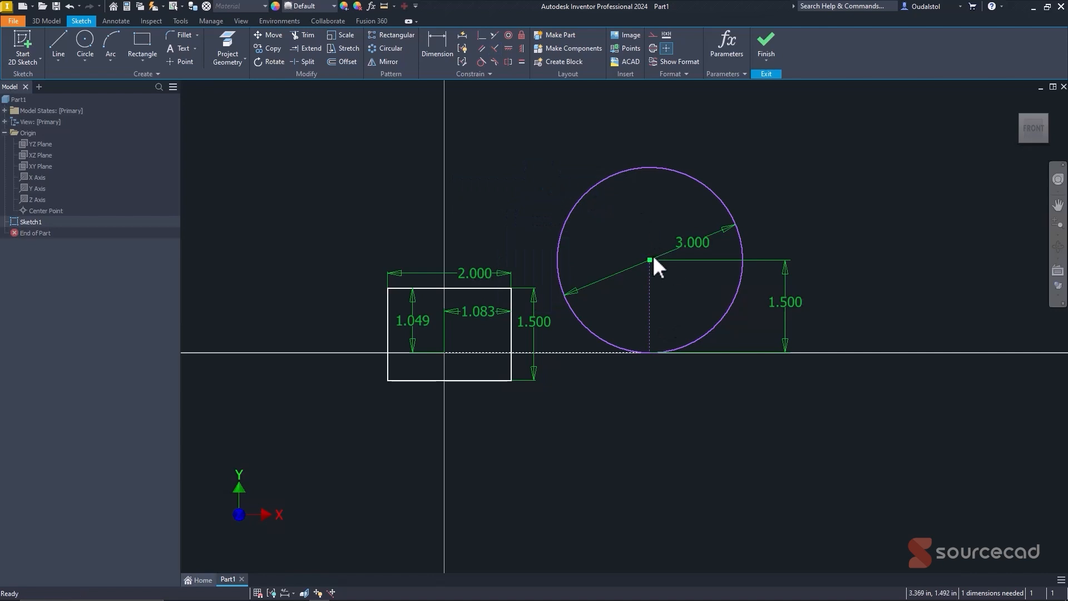
# - Move the circle farther from the rectangle, dimension the horizontal construction line below the rectangle, and set its length to 4.5 in
pyautogui.moveTo(650, 260); pyautogui.dragTo(733, 245)
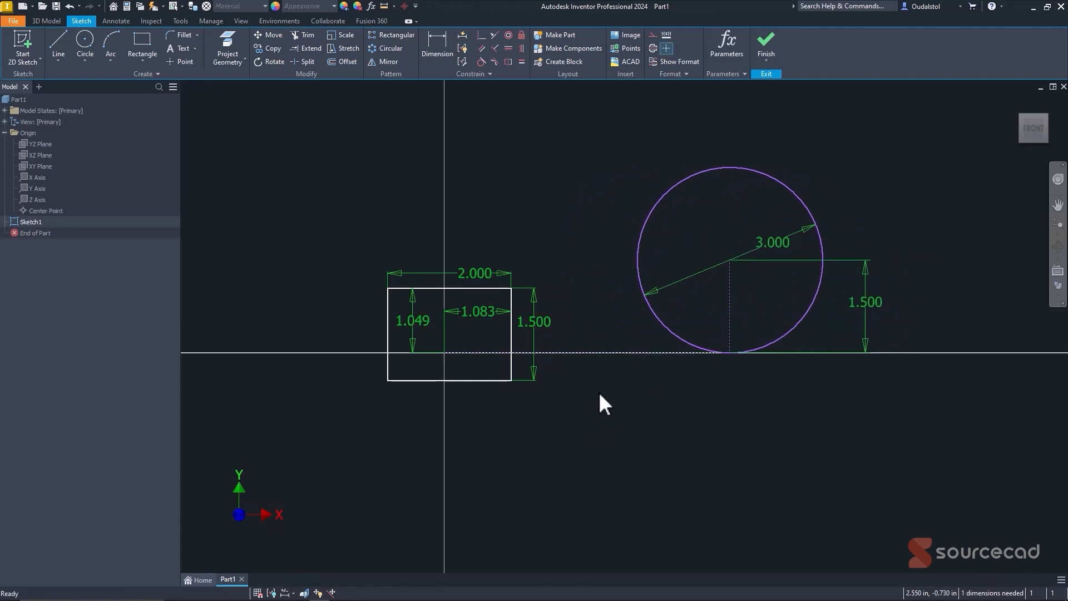
pyautogui.press('d')
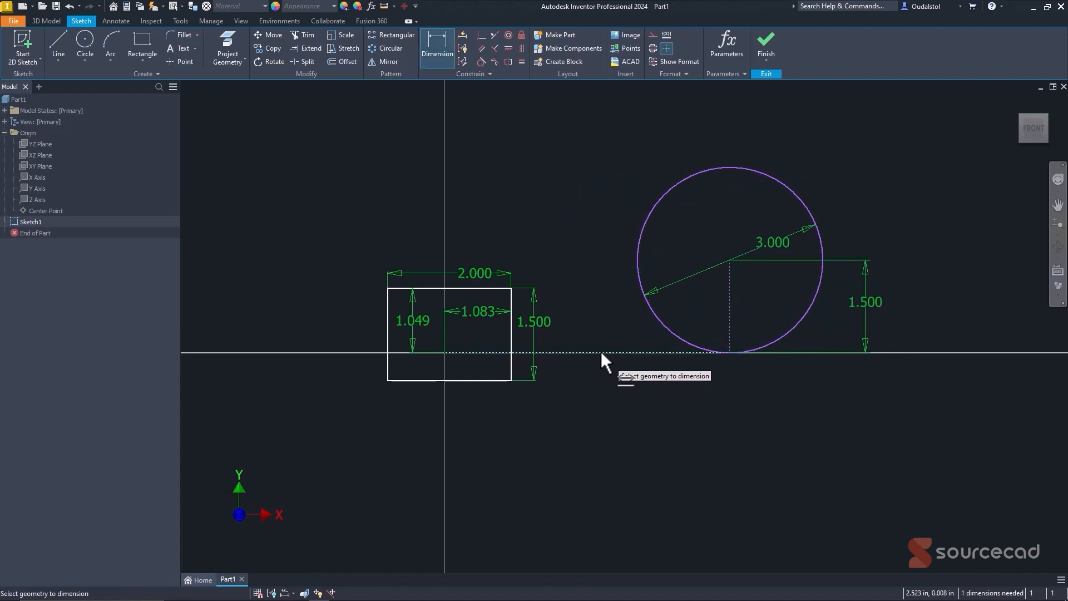
pyautogui.click(601, 351)
pyautogui.click(599, 432)
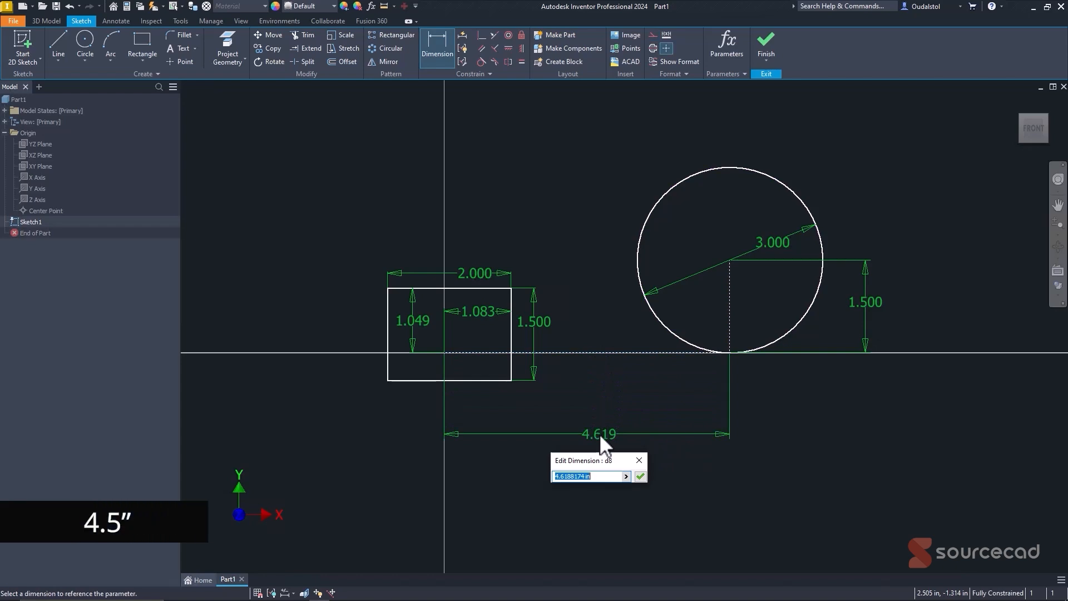
pyautogui.write('4.5')
pyautogui.press('Return')
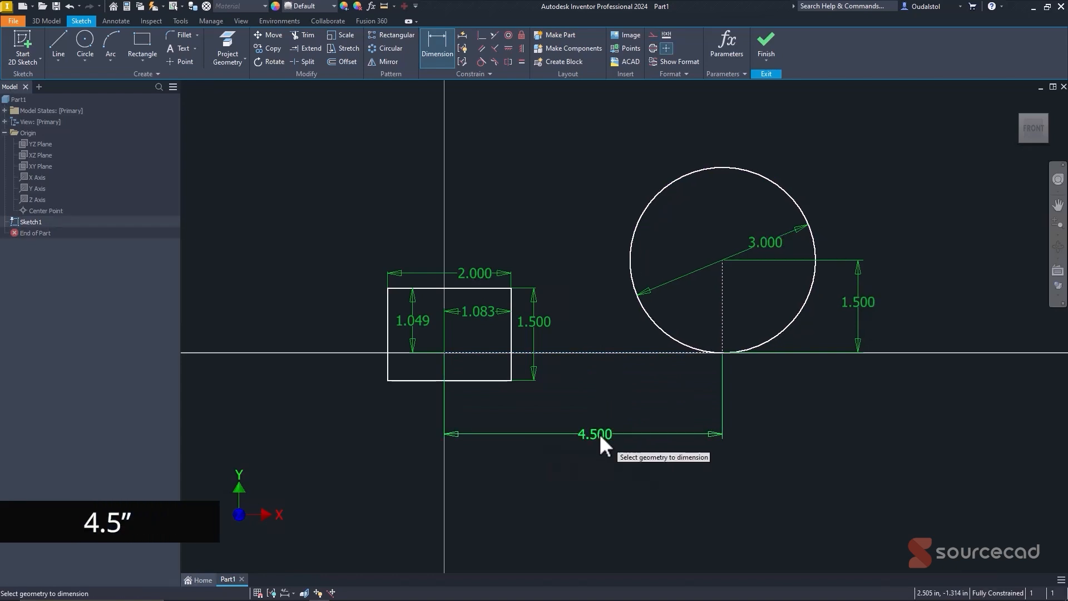
pyautogui.rightClick(618, 399)
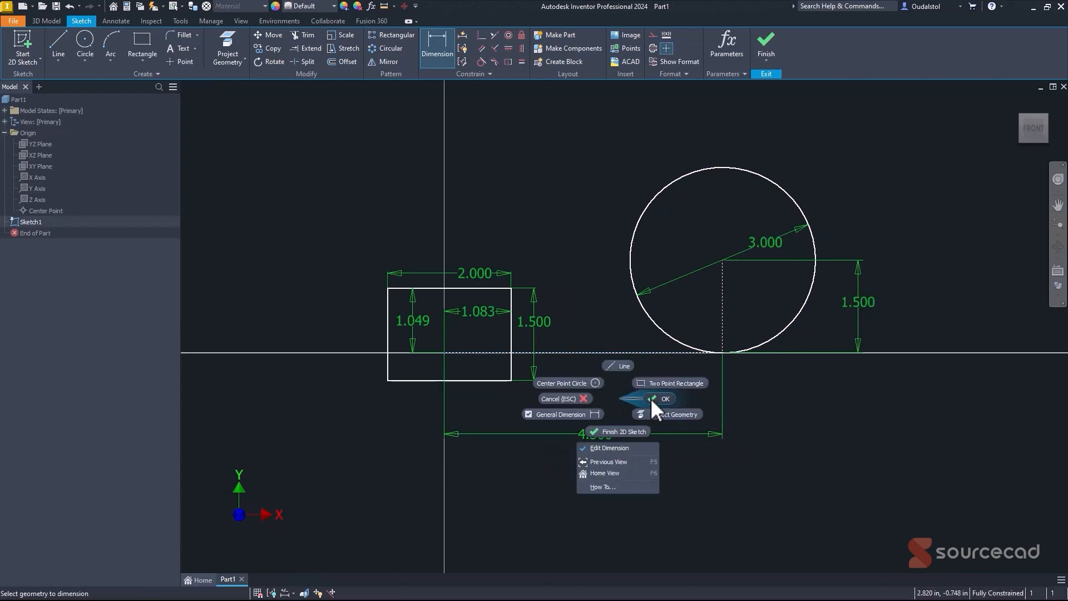
# - End the dimension command, turn on construction mode and draw a construction circle above the rectangle
pyautogui.click(650, 398)
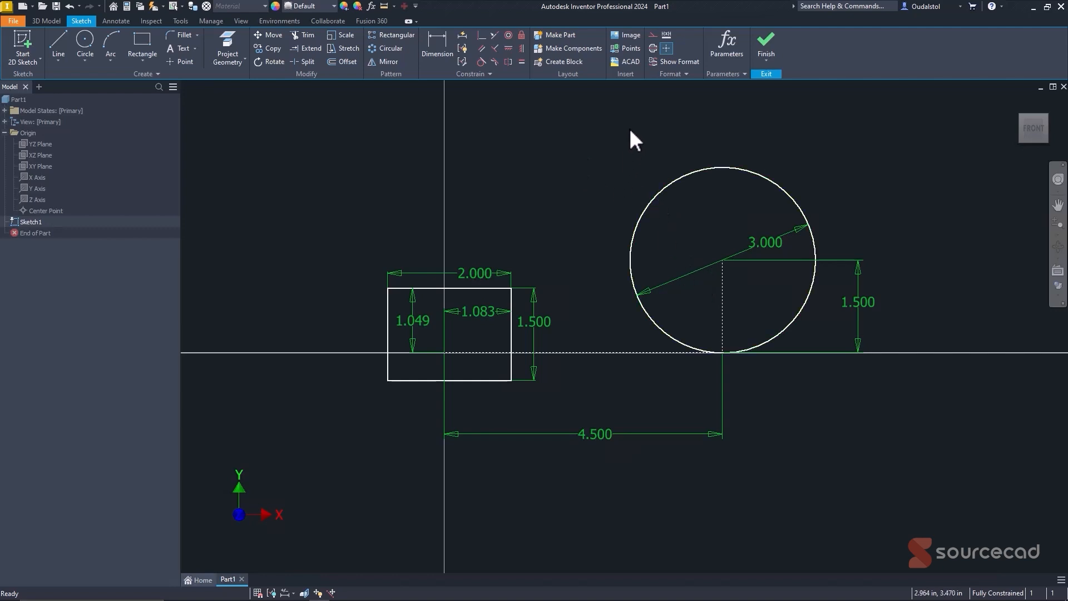
pyautogui.click(652, 34)
pyautogui.click(86, 42)
pyautogui.click(484, 149)
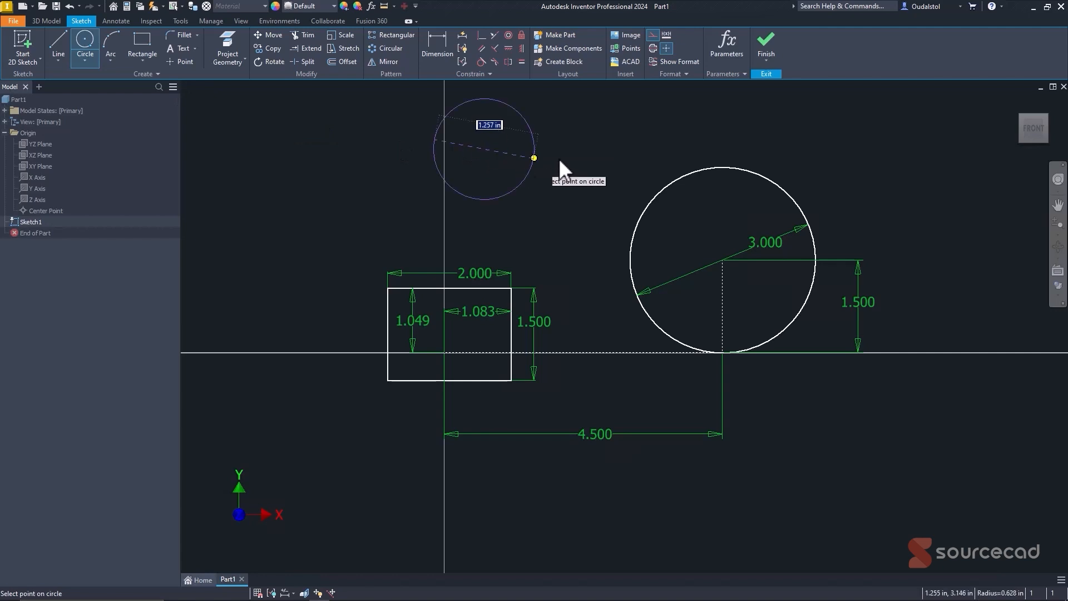
pyautogui.click(555, 162)
pyautogui.press('Escape')
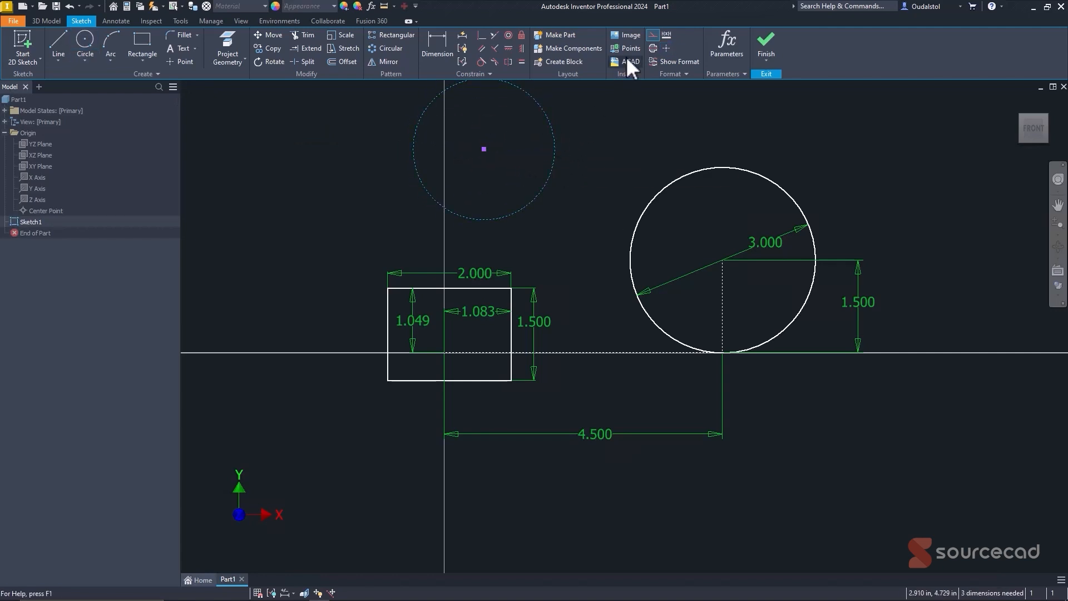
# - Convert the upper construction circle to regular geometry and delete it
pyautogui.click(650, 34)
pyautogui.click(600, 137)
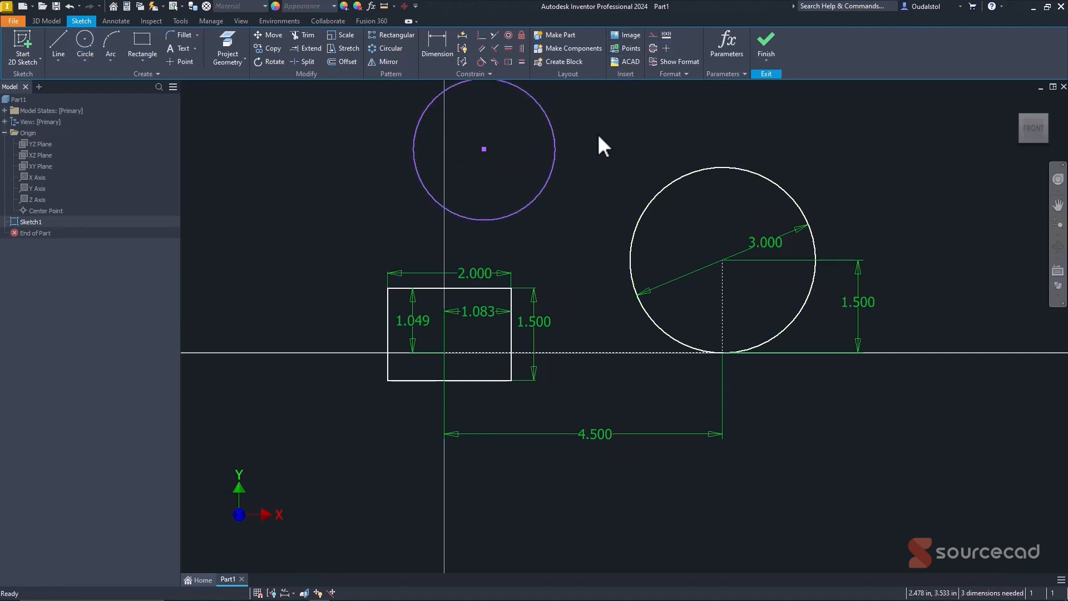
pyautogui.click(554, 167)
pyautogui.press('Delete')
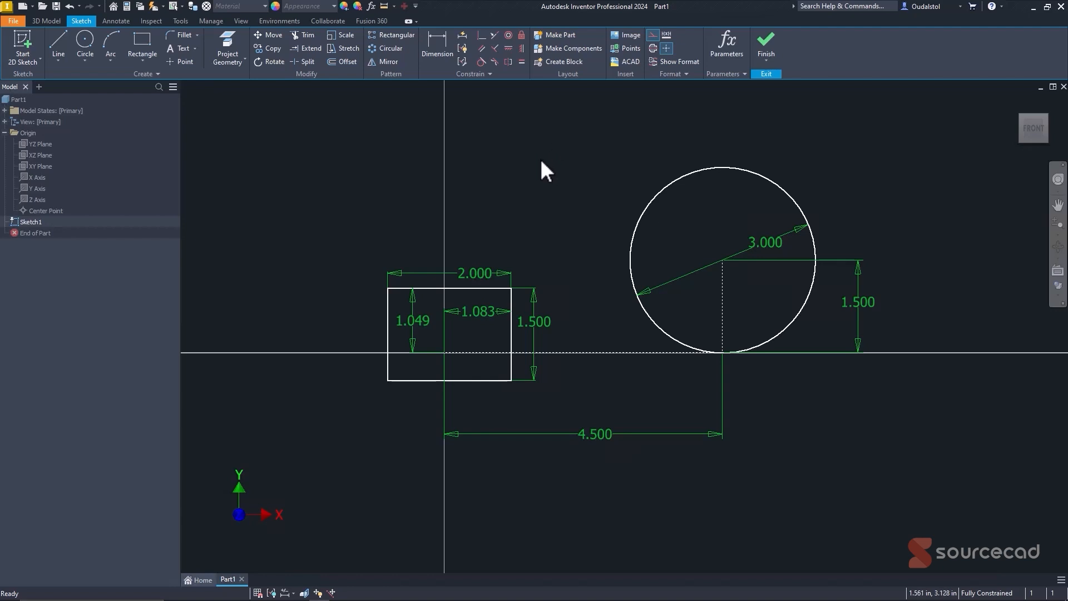
# - Draw a 2.5 in wide by 1.5 in high construction rectangle in the empty area to the upper left of the existing rectangle
pyautogui.moveTo(529, 164); pyautogui.dragTo(692, 172, button='middle')
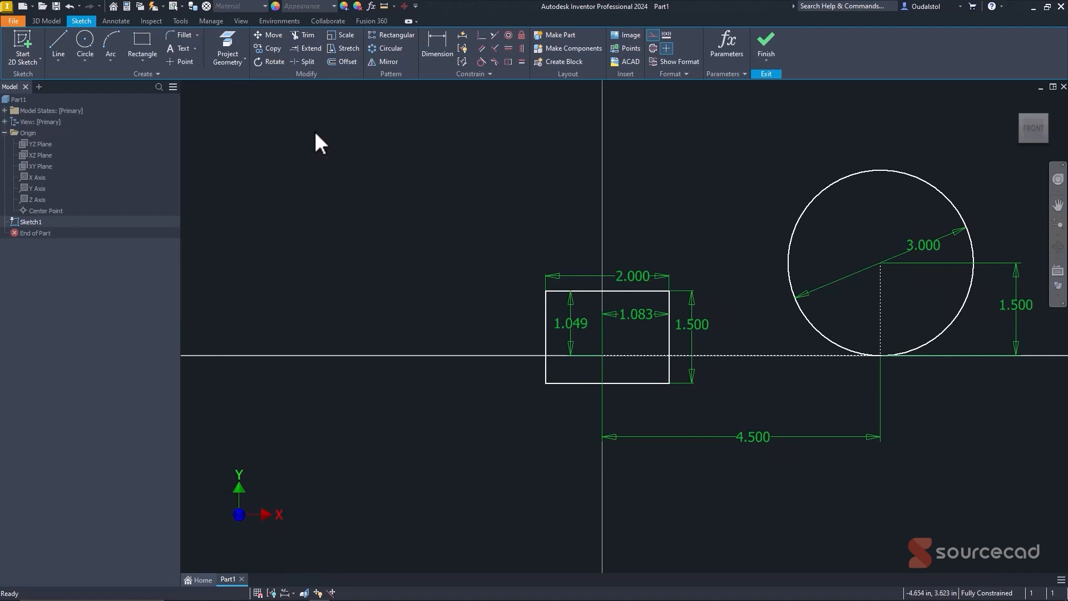
pyautogui.click(144, 36)
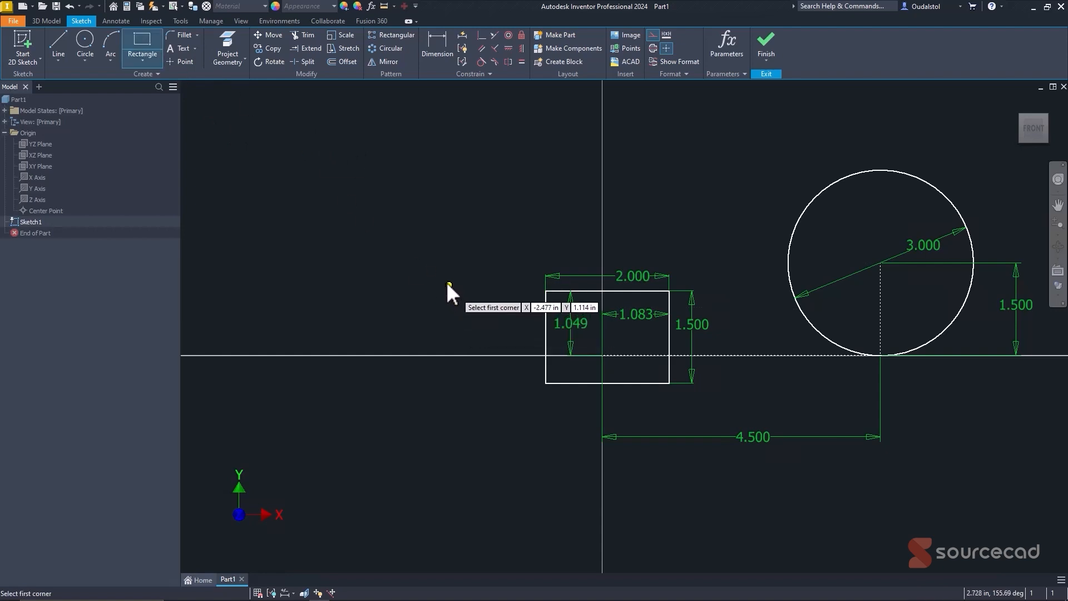
pyautogui.click(465, 282)
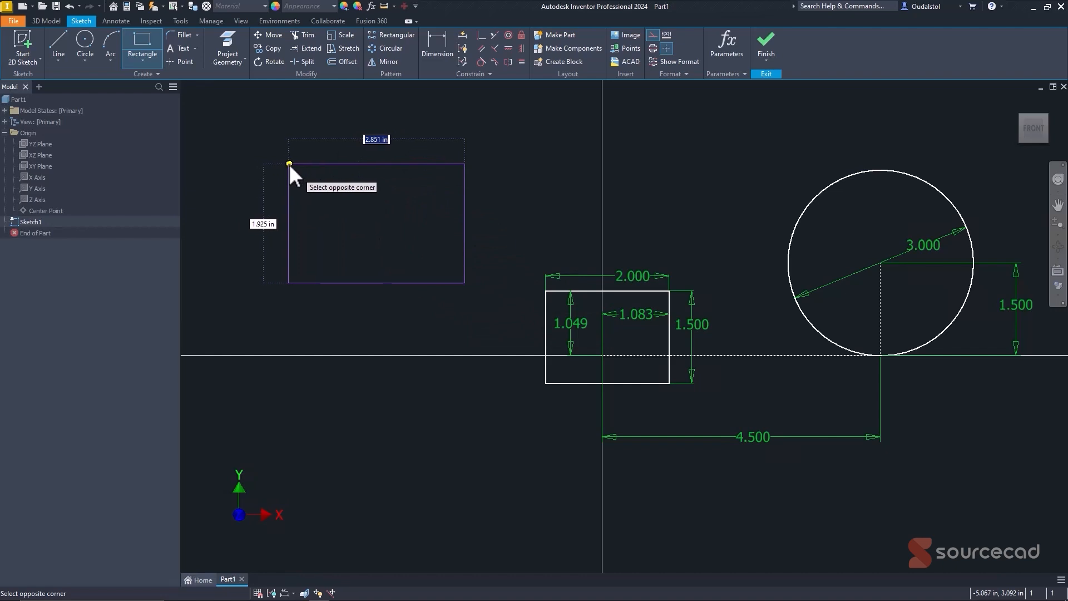
pyautogui.write('2.5')
pyautogui.press('Tab')
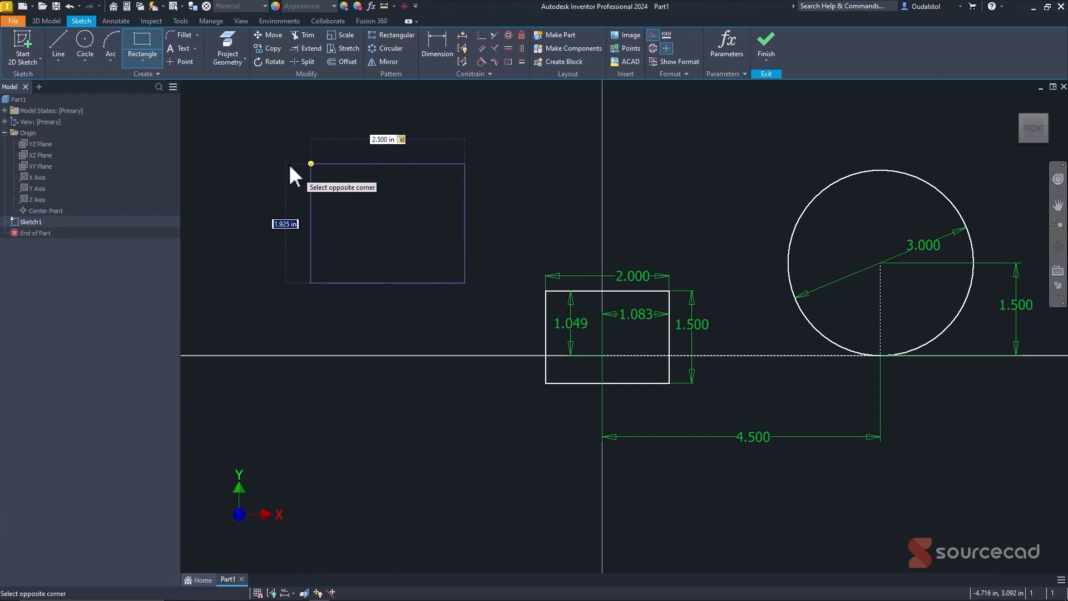
pyautogui.write('1.5')
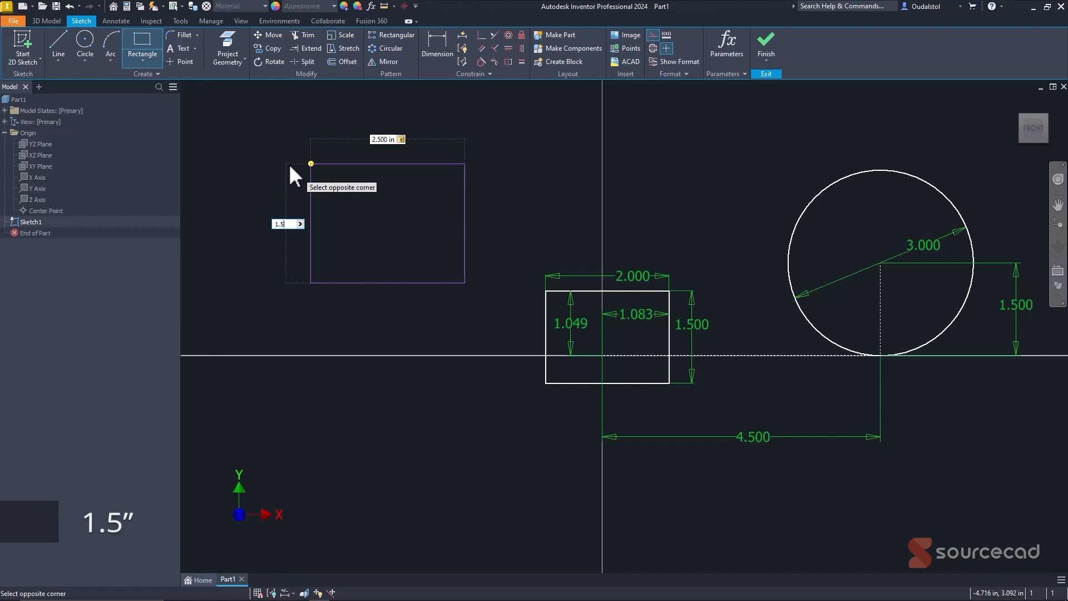
pyautogui.press('Return')
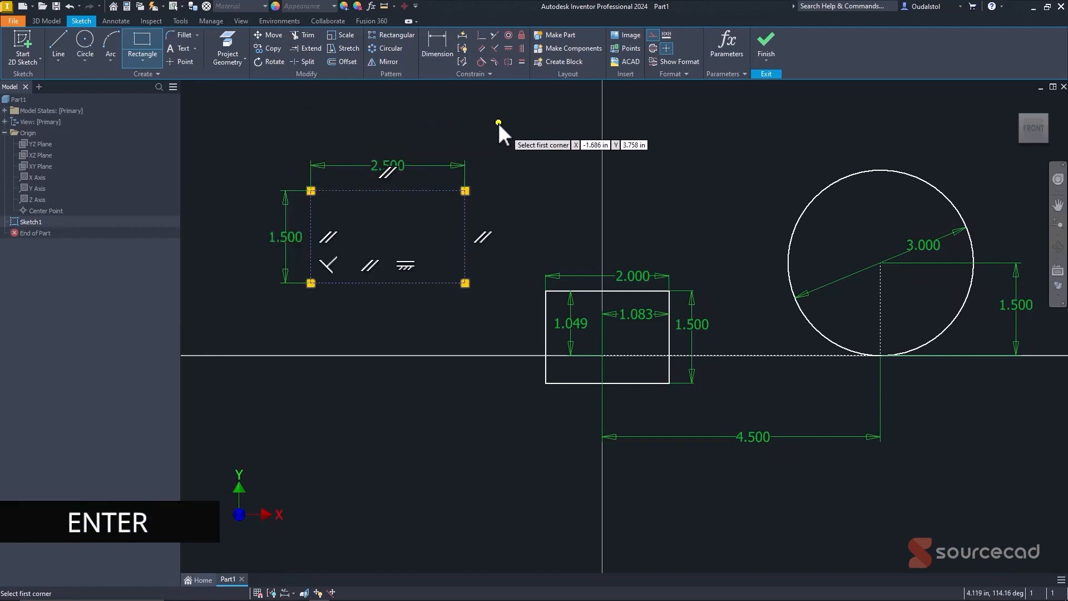
pyautogui.press('Escape')
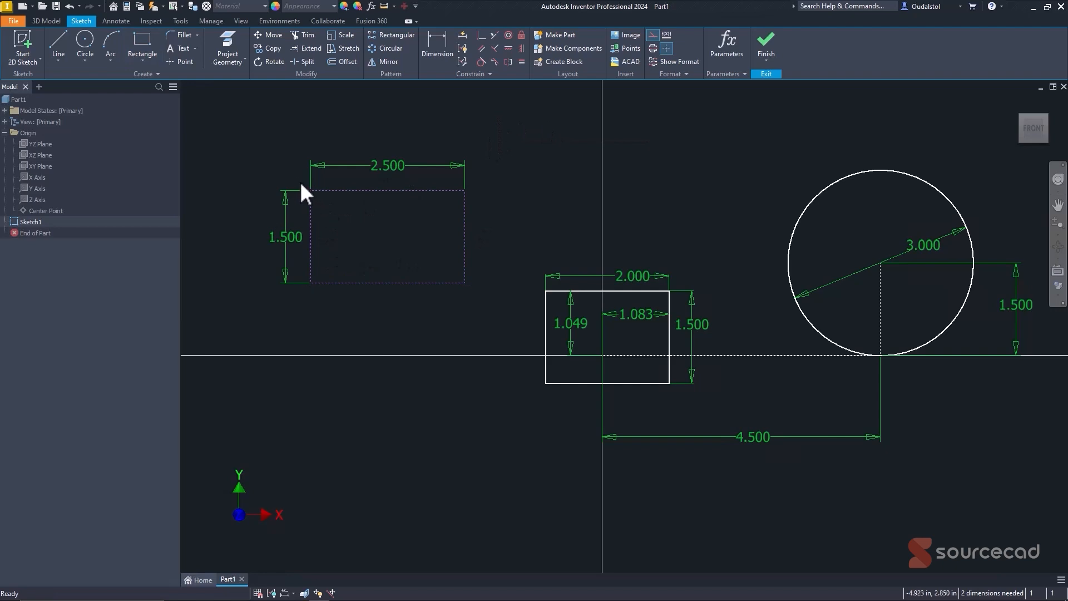
# - Convert the new 2.5 by 1.5 in construction rectangle to regular geometry
pyautogui.moveTo(300, 181); pyautogui.dragTo(500, 316)
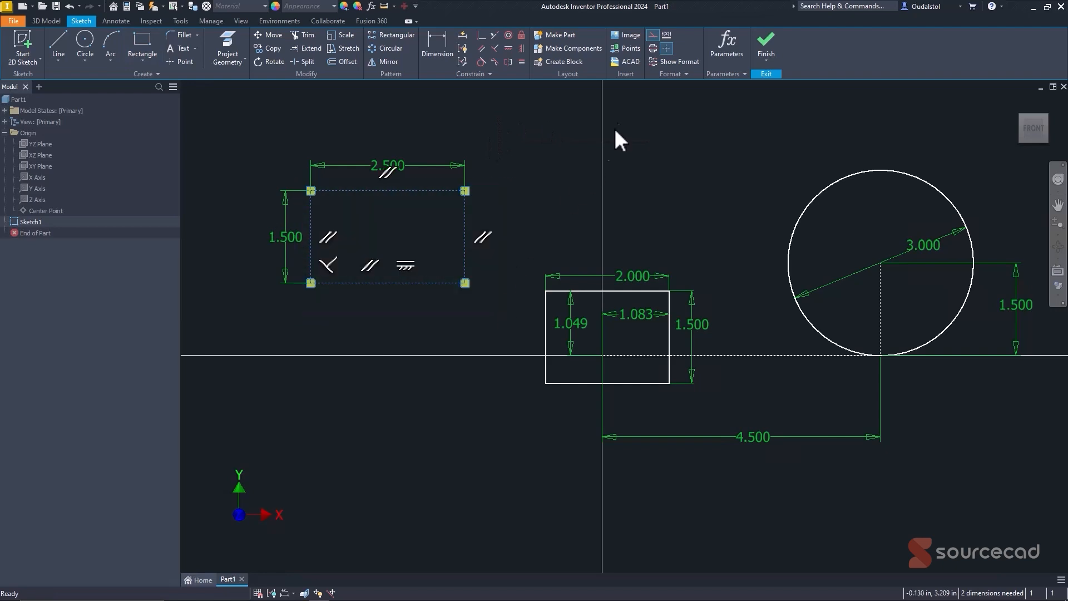
pyautogui.click(652, 35)
pyautogui.click(401, 323)
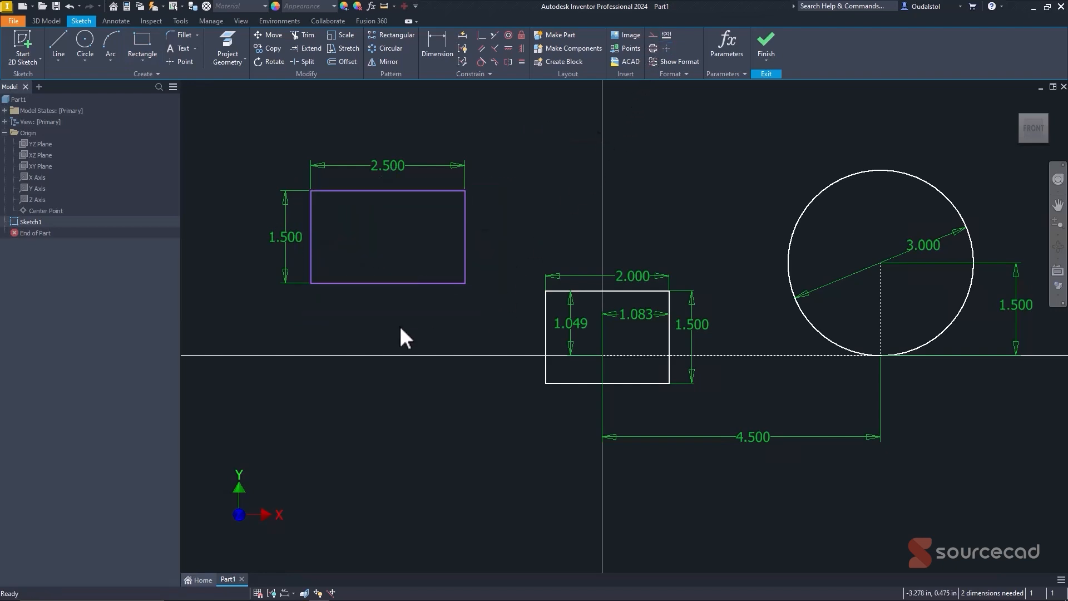
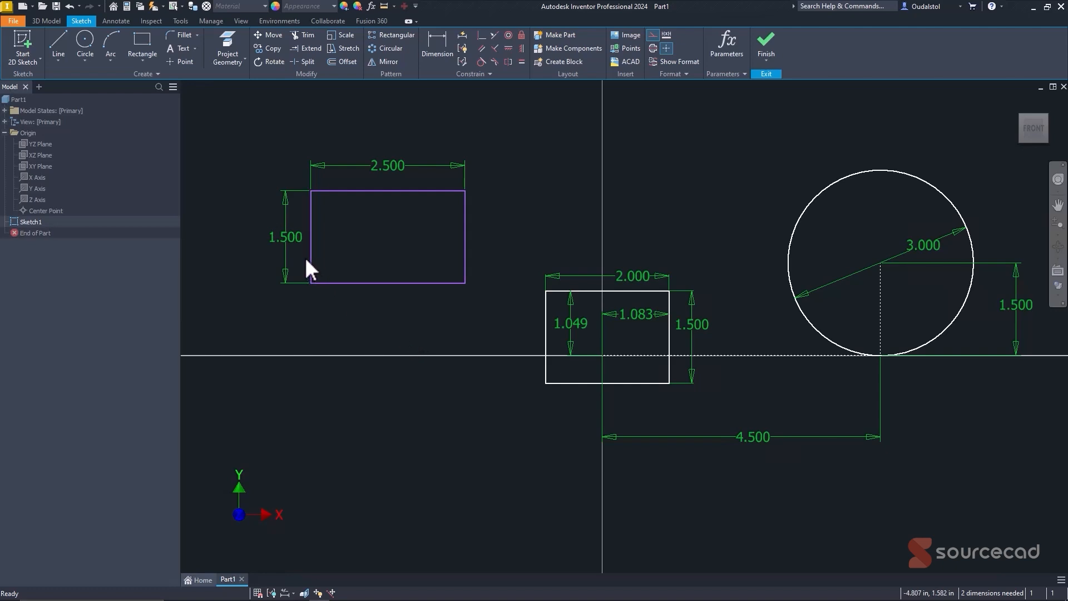
# - Draw a horizontal construction line about 2.5 in long below the new rectangle, aligned with its side edges
pyautogui.click(56, 42)
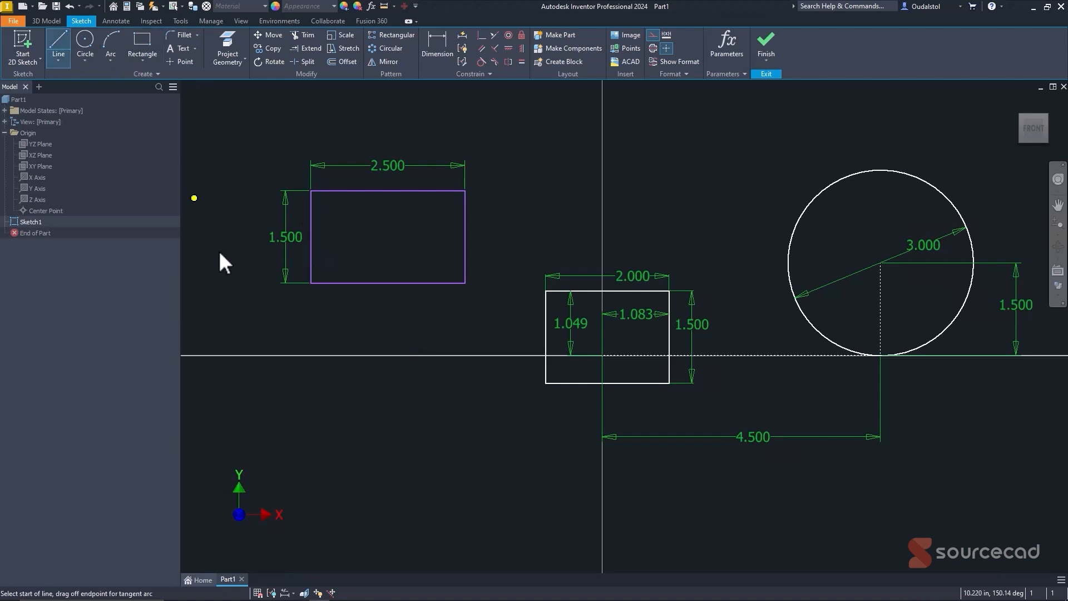
pyautogui.click(310, 336)
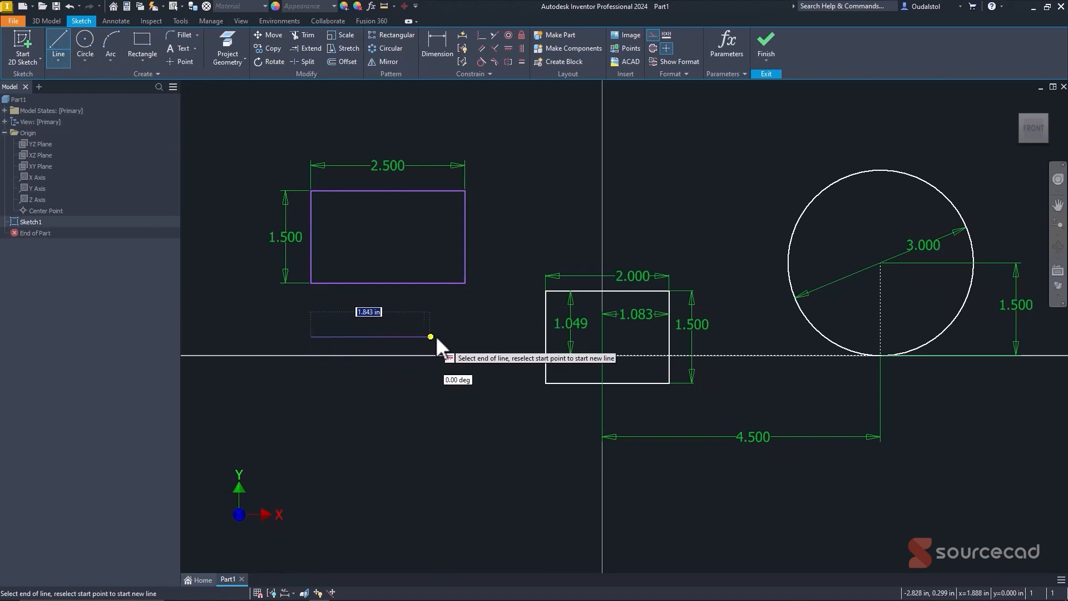
pyautogui.click(465, 336)
pyautogui.rightClick(465, 336)
pyautogui.click(498, 335)
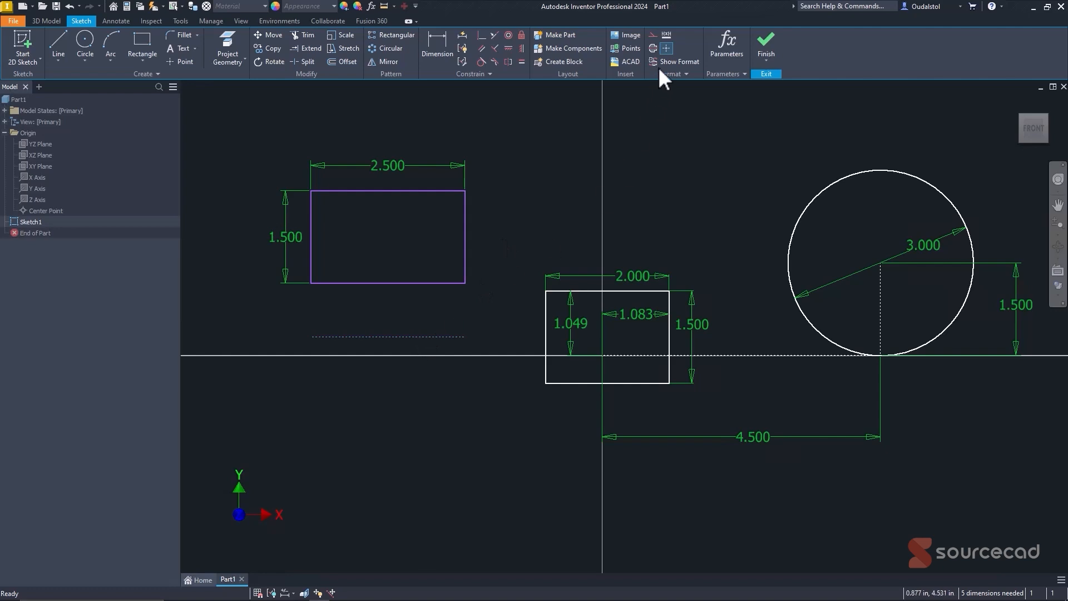
# - Convert the horizontal line below the 2.5 in wide rectangle to regular geometry and clear the selection
pyautogui.click(651, 35)
pyautogui.click(653, 35)
pyautogui.click(384, 335)
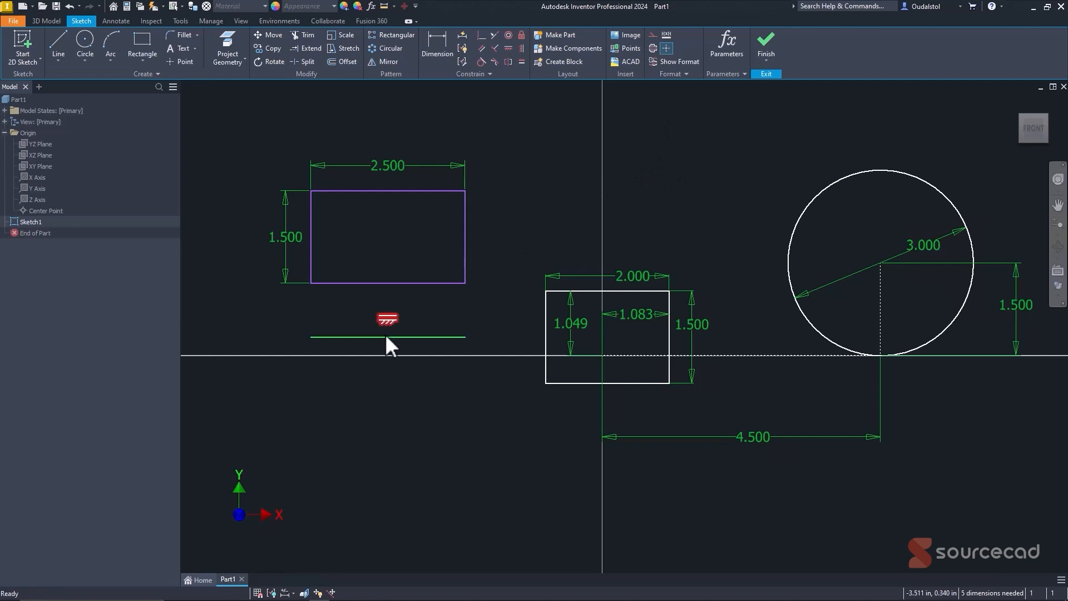
pyautogui.click(652, 35)
pyautogui.click(514, 265)
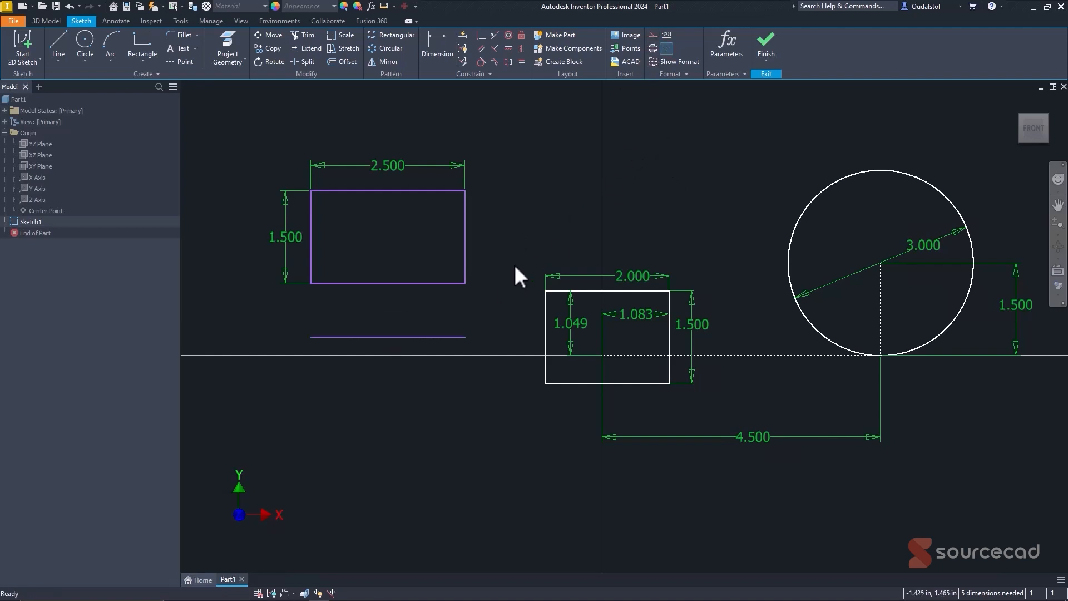
# - Try dimensioning the distance between the regular line and the 2.5 in wide rectangle's lower edge, cancelling before placement
pyautogui.press('d')
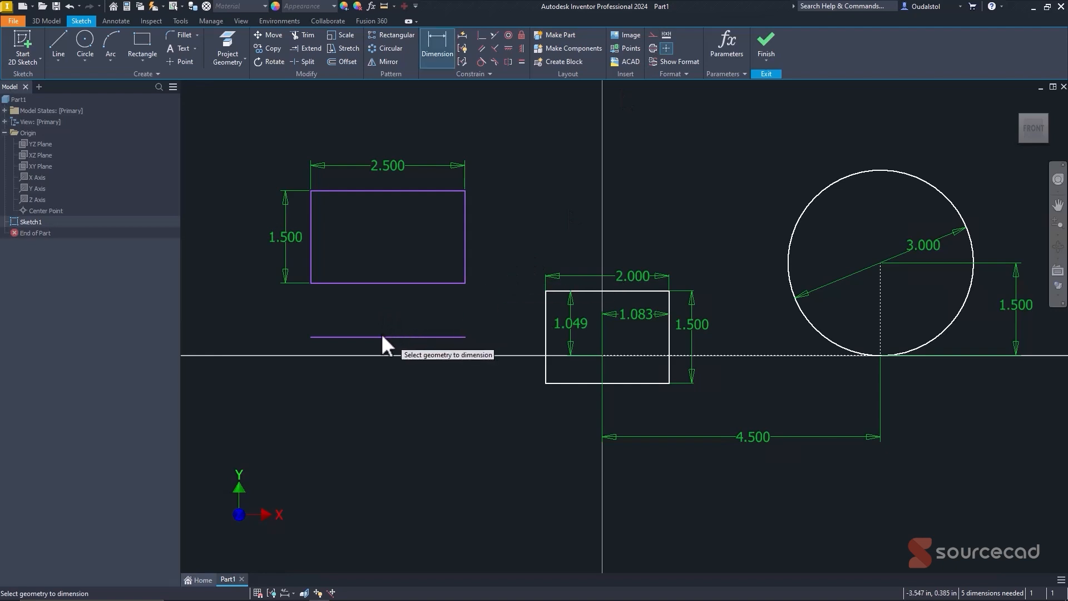
pyautogui.click(380, 336)
pyautogui.click(387, 282)
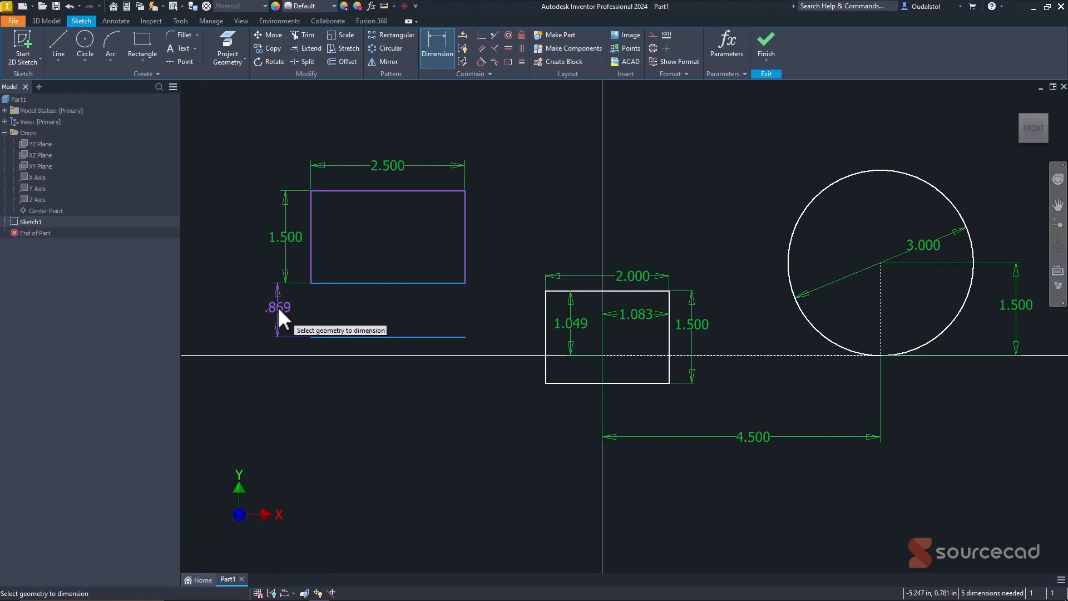
pyautogui.press('Escape')
pyautogui.press('Escape')
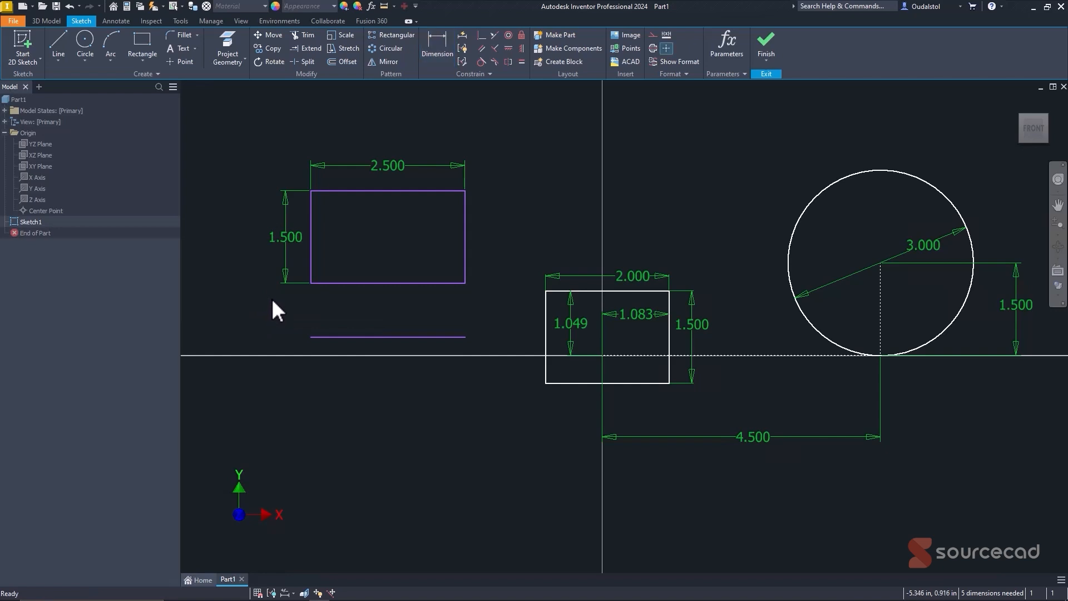
# - Convert the horizontal line below the 2.5 in wide rectangle to a centerline
pyautogui.click(358, 335)
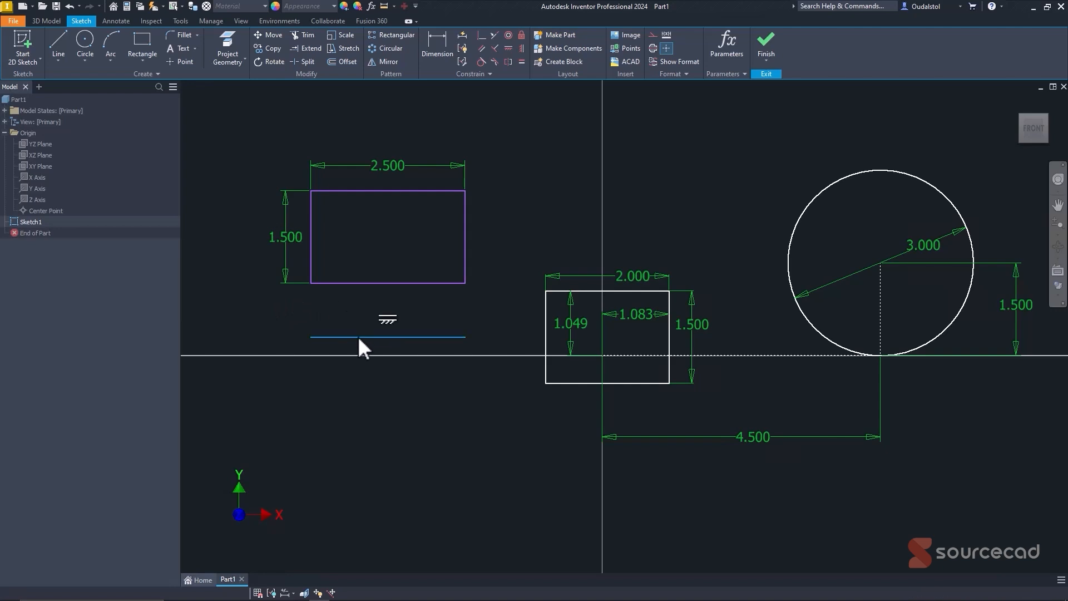
pyautogui.click(652, 48)
pyautogui.press('Escape')
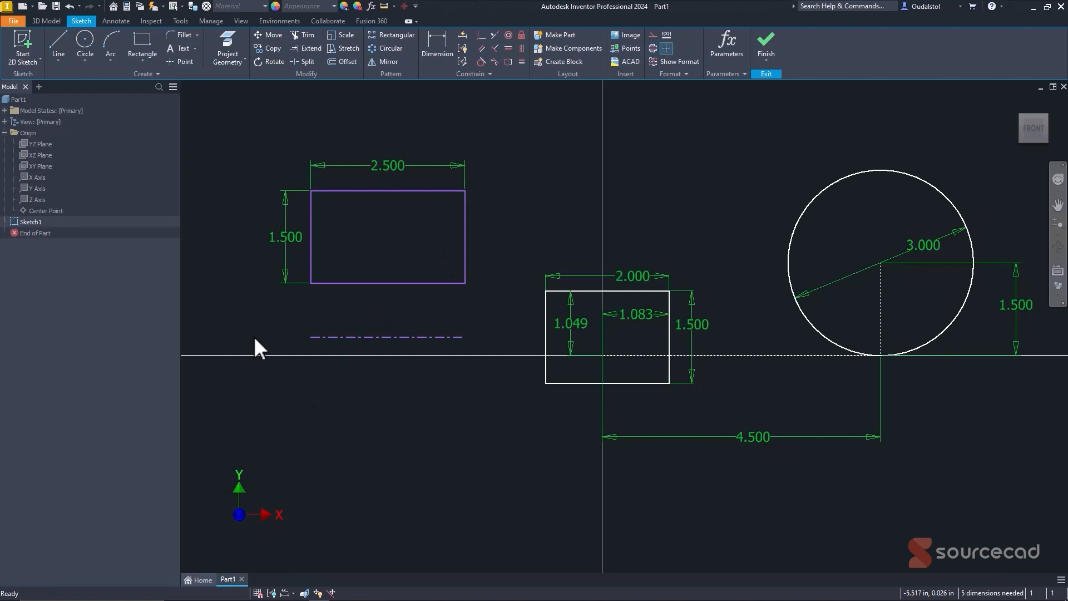
# - Add a diameter dimension between the centerline and the upper rectangle's lower edge, accept its value and end the dimension command
pyautogui.press('d')
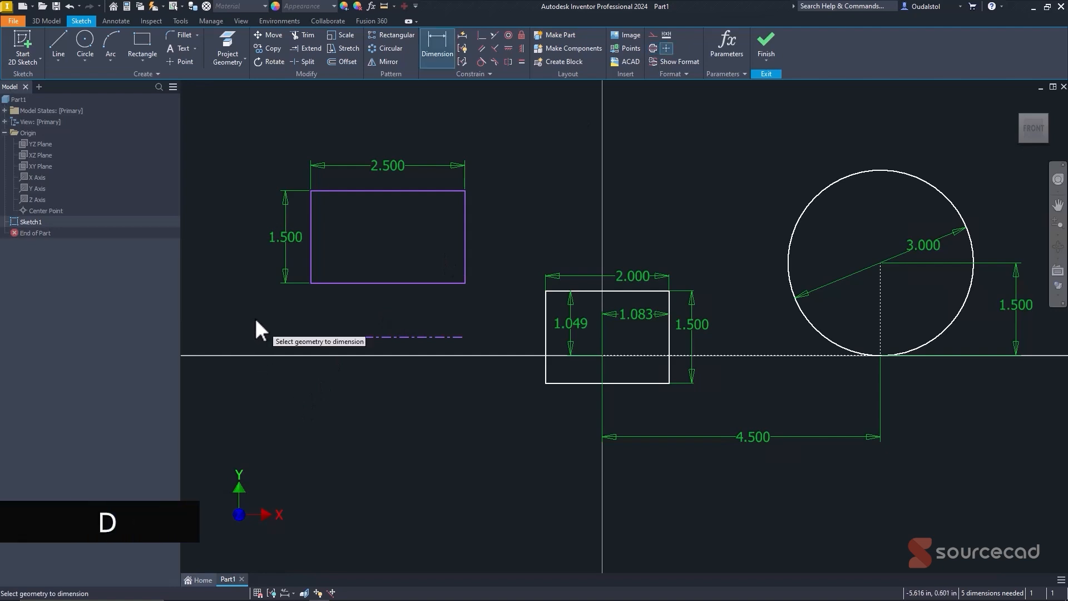
pyautogui.click(329, 336)
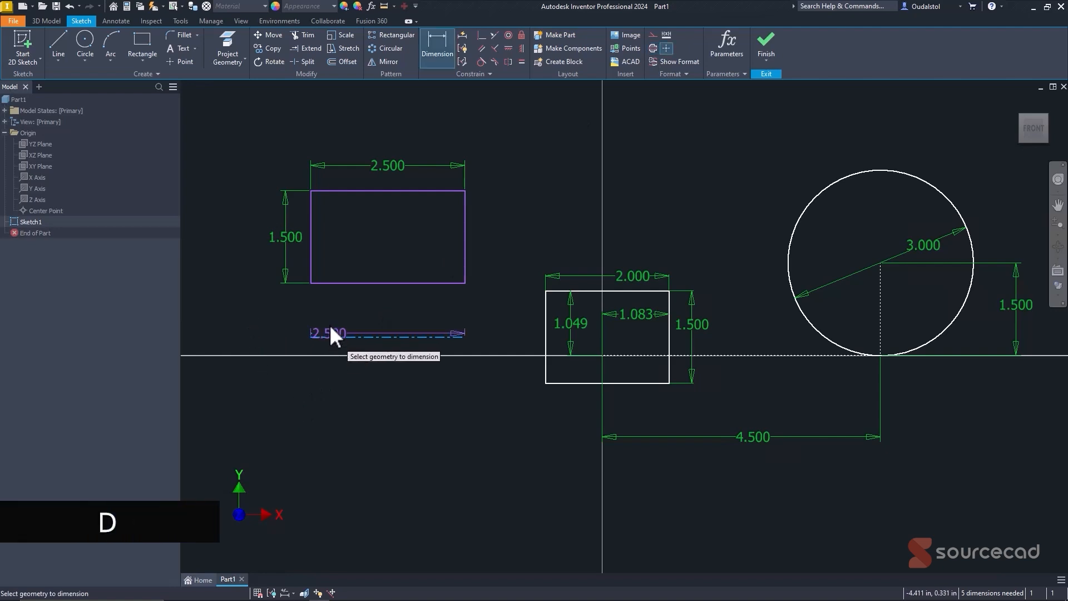
pyautogui.click(333, 283)
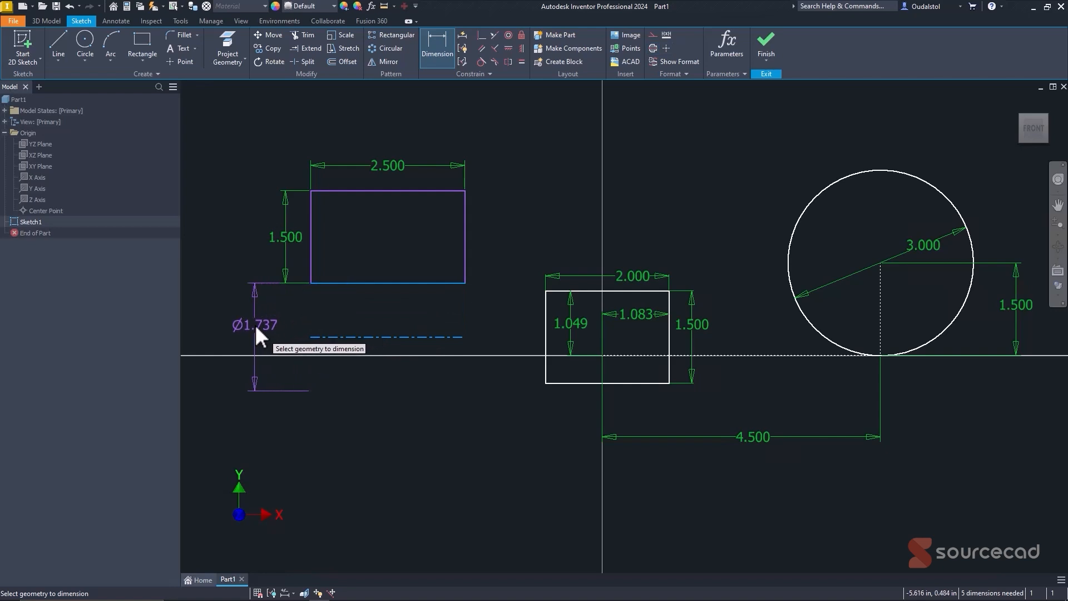
pyautogui.click(255, 325)
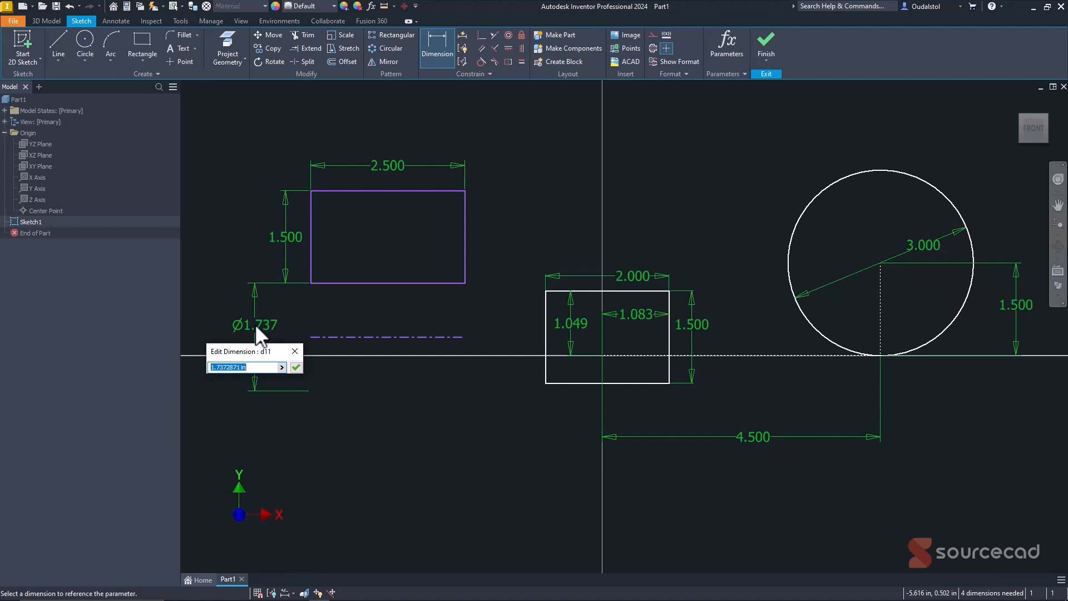
pyautogui.click(297, 368)
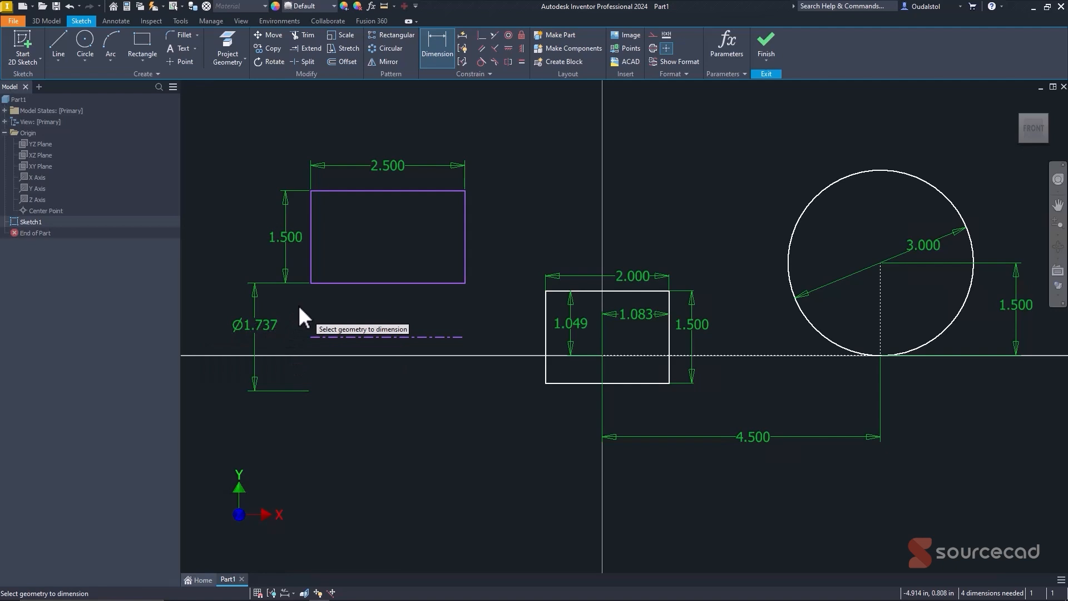
pyautogui.press('Escape')
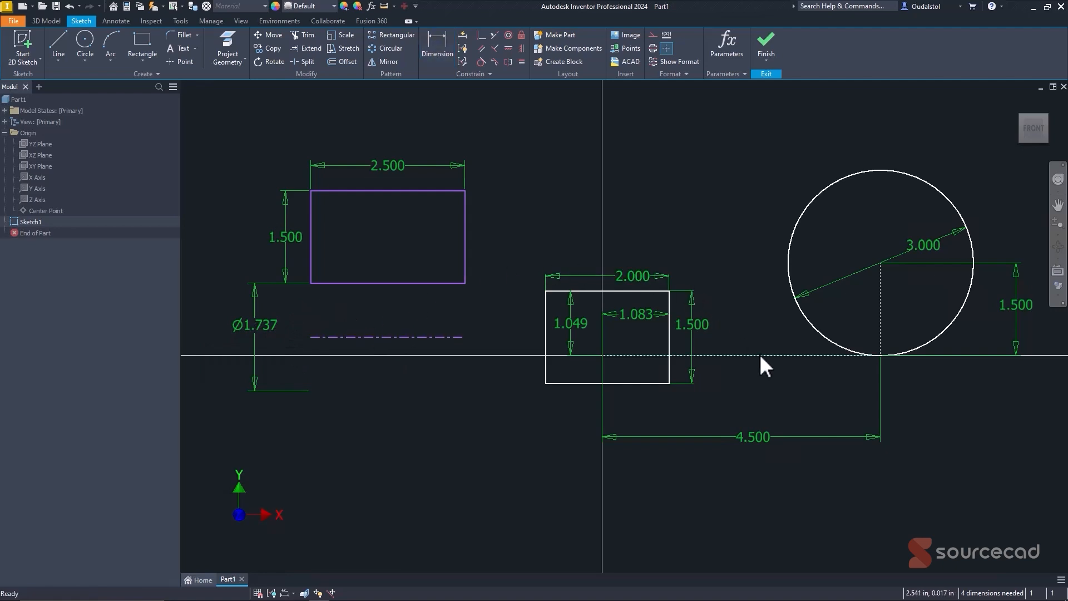
# - Try changing the centerline to construction geometry and to a regular line, leaving it selected
pyautogui.click(429, 339)
pyautogui.click(429, 338)
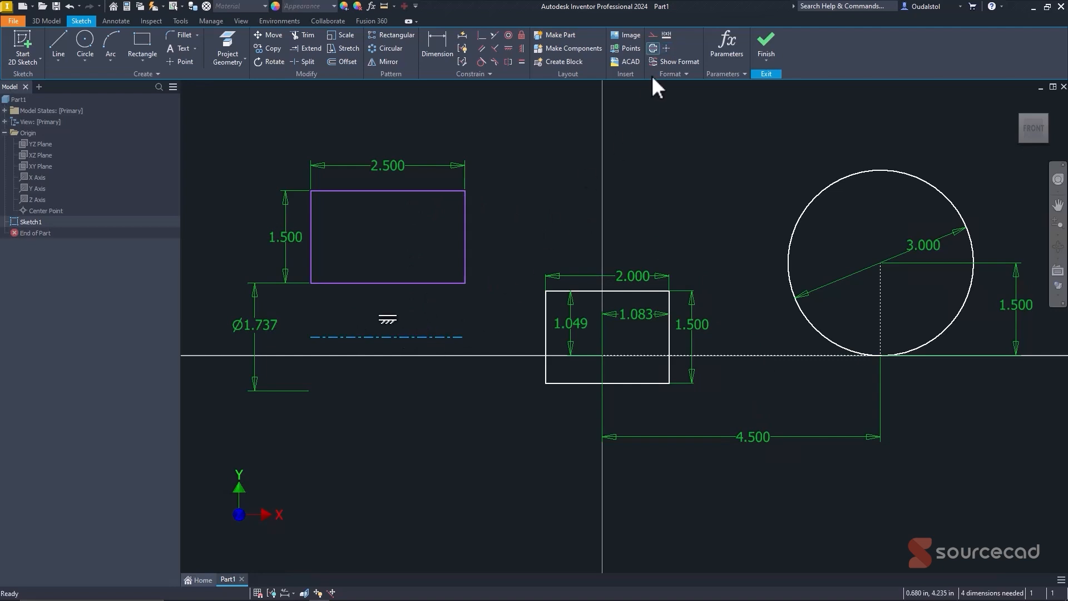
pyautogui.click(653, 34)
pyautogui.click(433, 336)
pyautogui.click(653, 35)
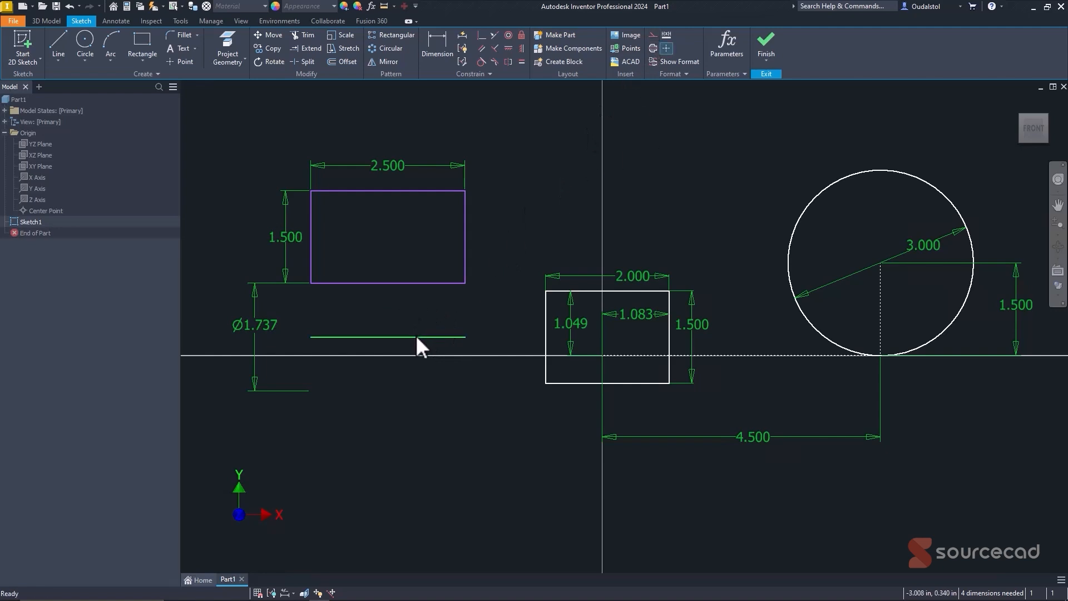
pyautogui.click(400, 337)
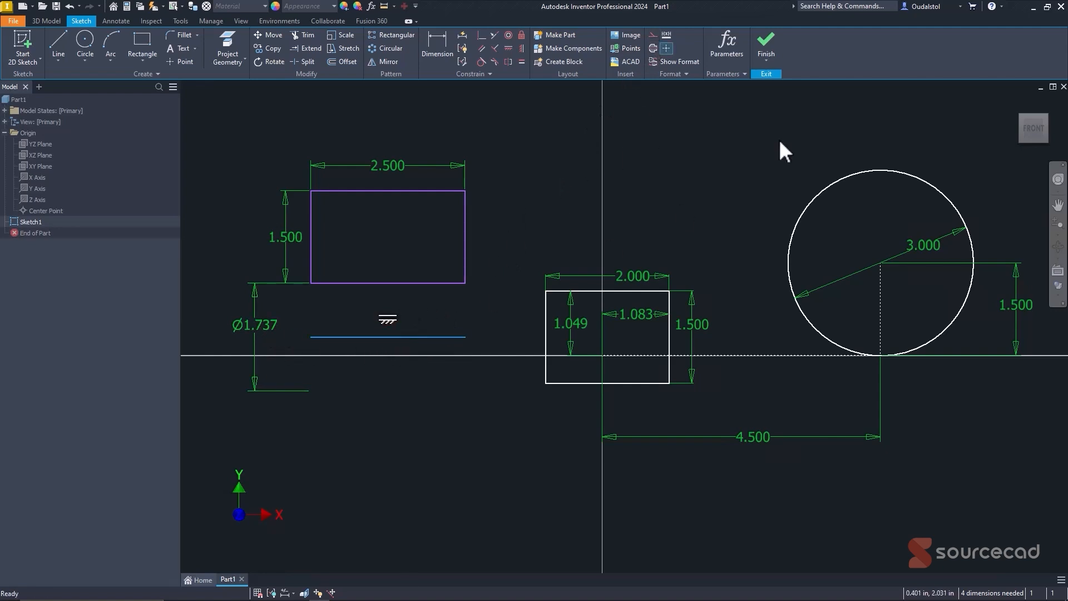
# - Delete the 2.5 in wide rectangle with its centerline and the 3 in circle, and finish the sketch
pyautogui.click(499, 259)
pyautogui.moveTo(489, 425); pyautogui.dragTo(221, 105)
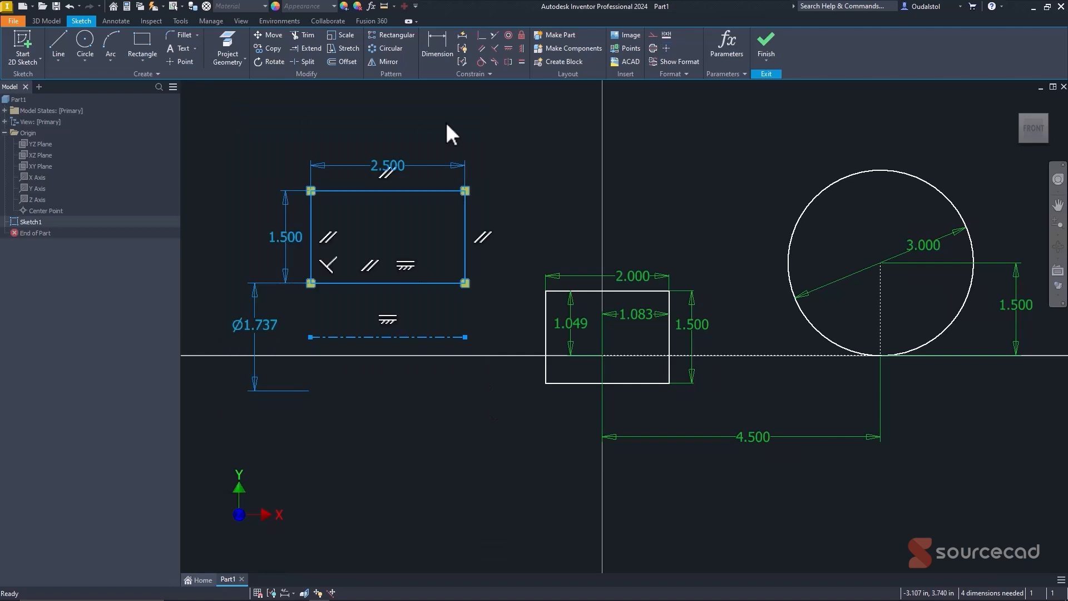
pyautogui.press('Delete')
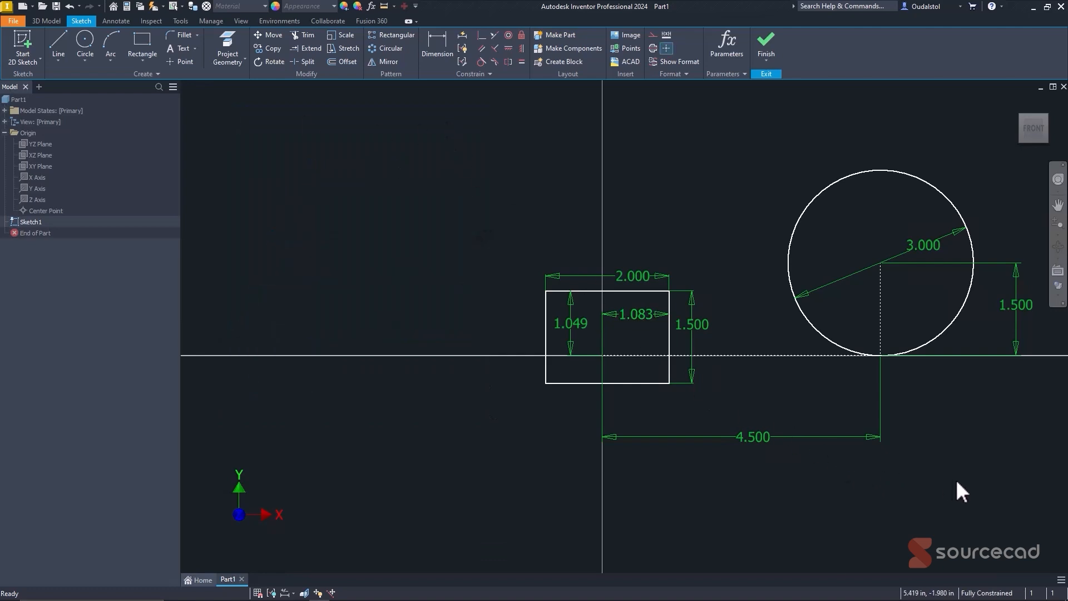
pyautogui.moveTo(996, 477); pyautogui.dragTo(761, 158)
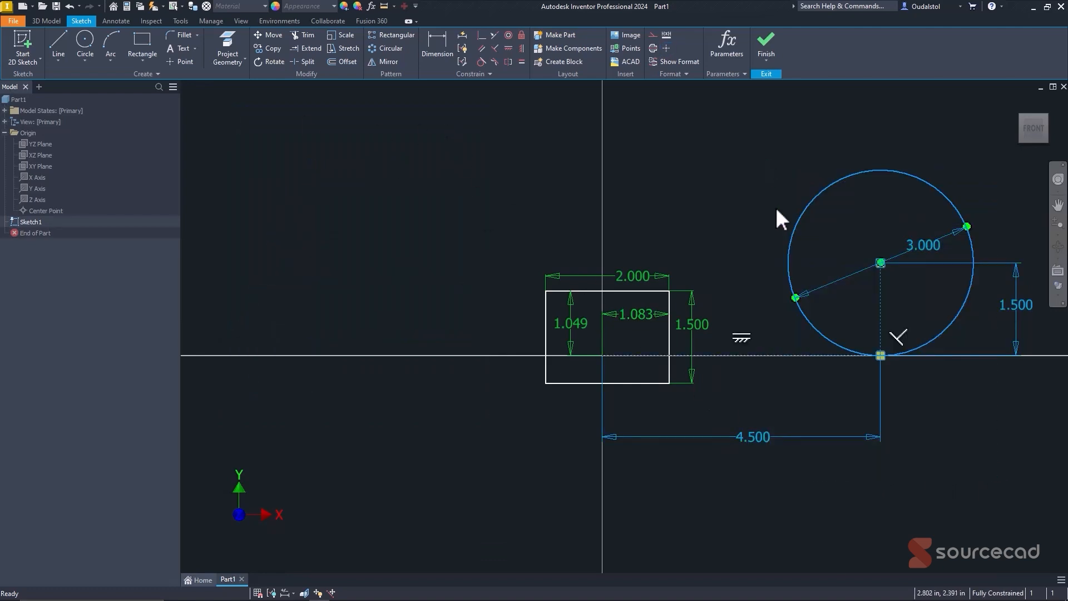
pyautogui.press('Delete')
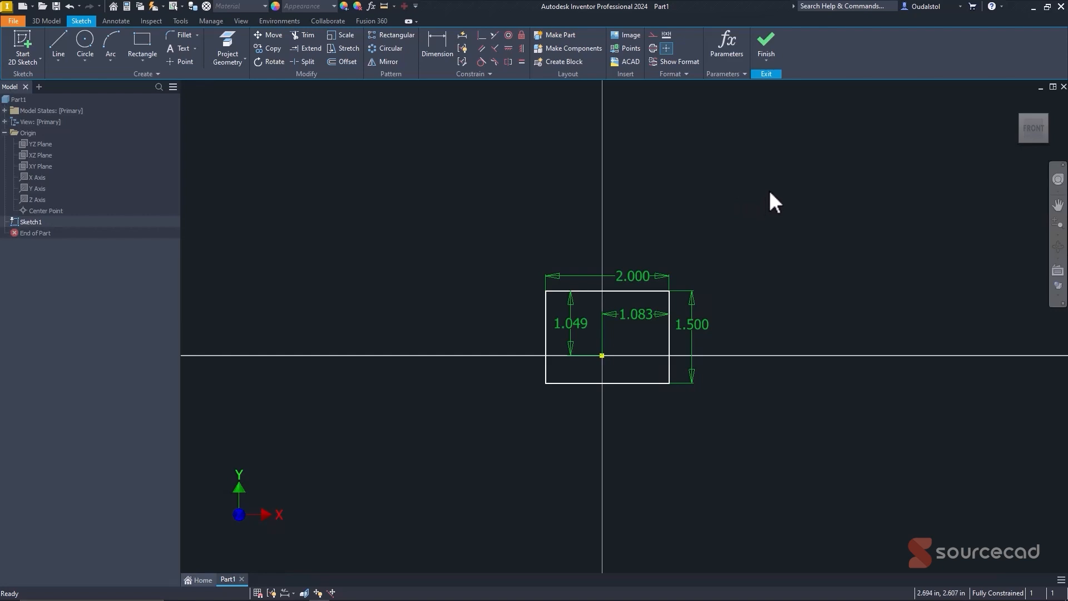
pyautogui.click(767, 44)
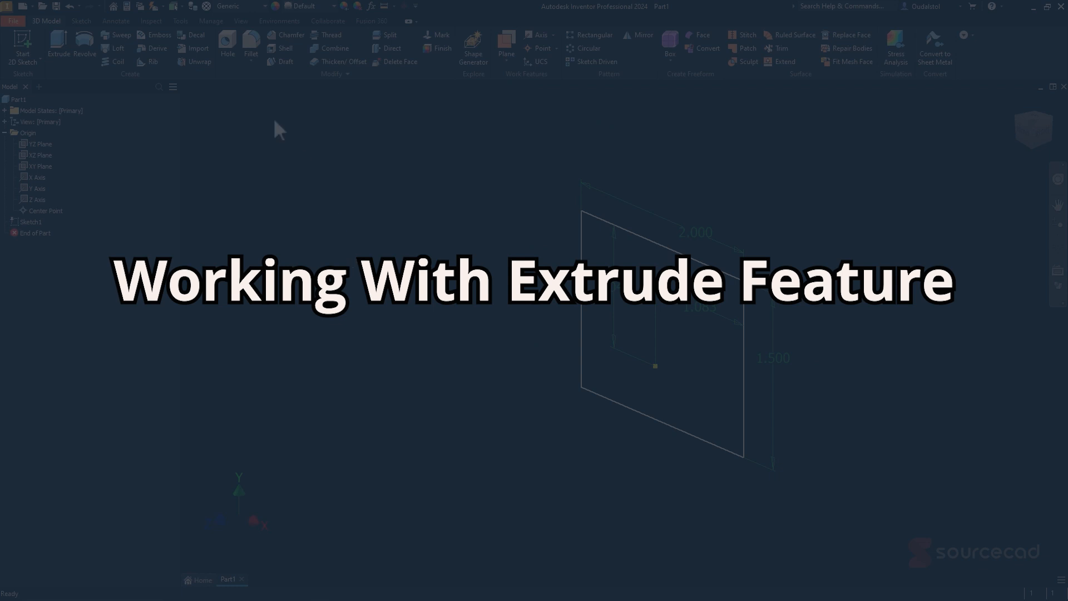
# - Extrude the rectangle 1 in in the default direction, trying the flipped, symmetric and asymmetric directions before accepting
pyautogui.click(56, 40)
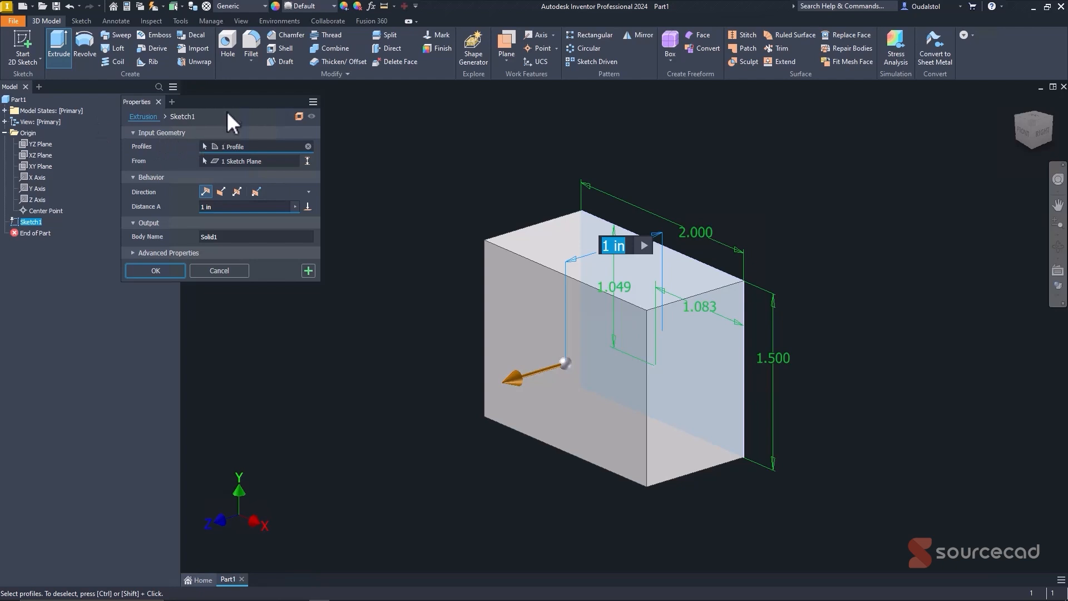
pyautogui.moveTo(232, 100); pyautogui.dragTo(296, 101)
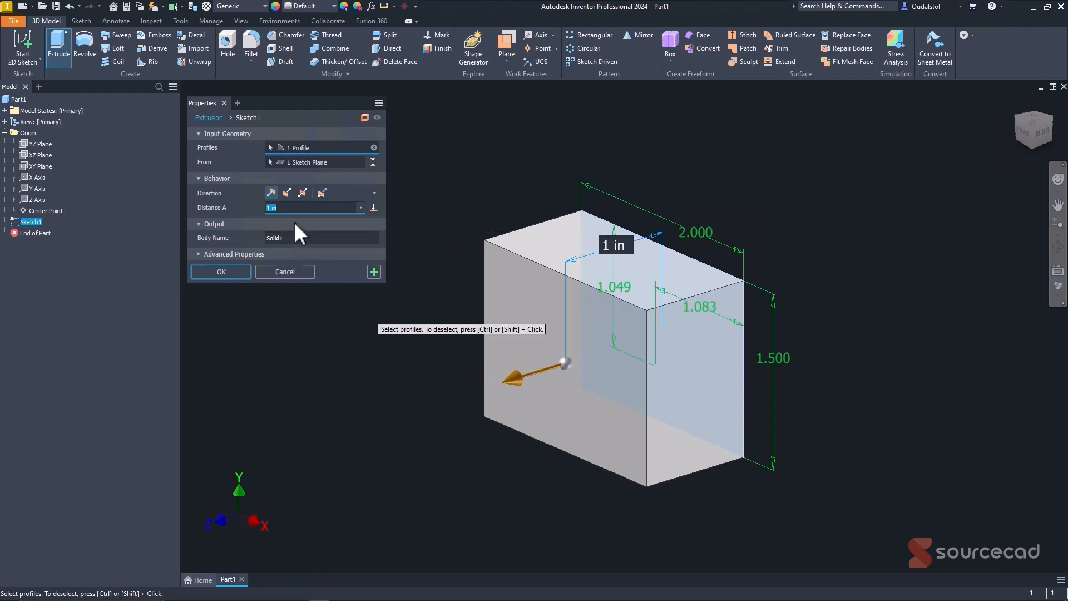
pyautogui.click(285, 191)
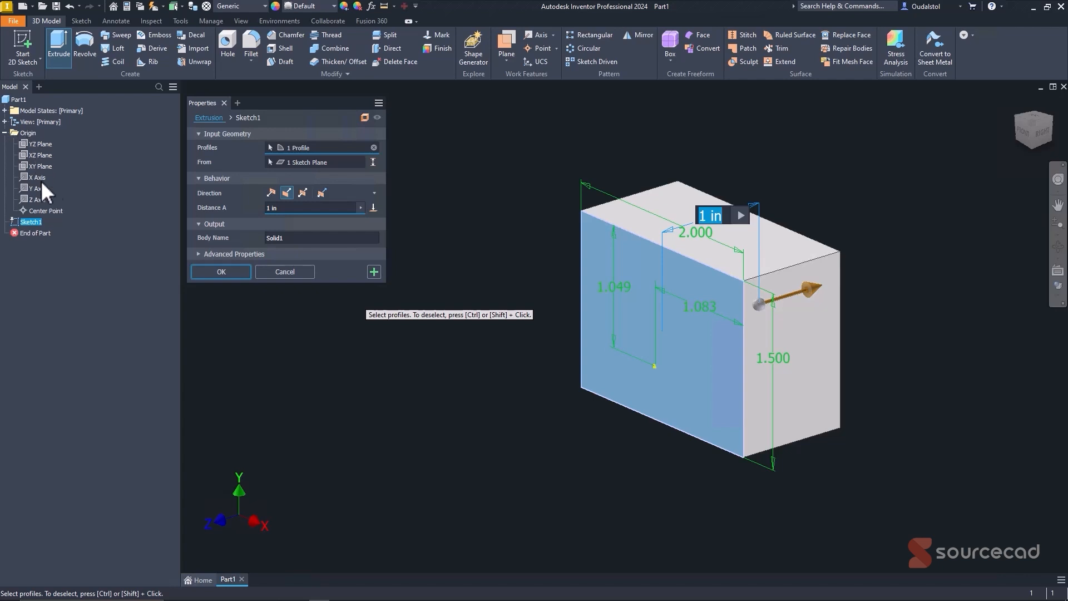
pyautogui.click(302, 192)
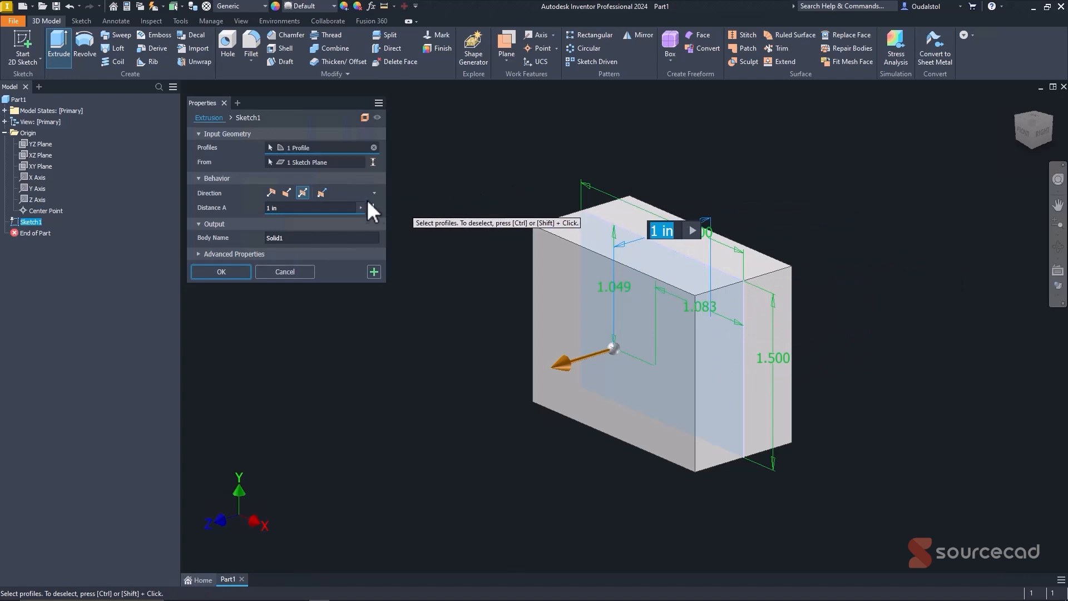
pyautogui.click(322, 192)
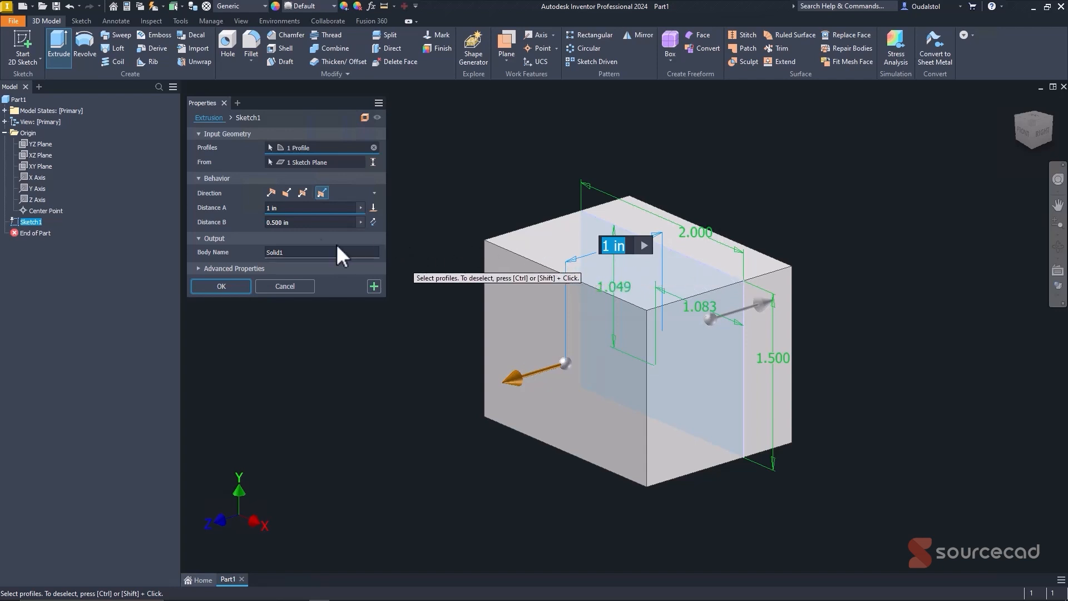
pyautogui.click(271, 192)
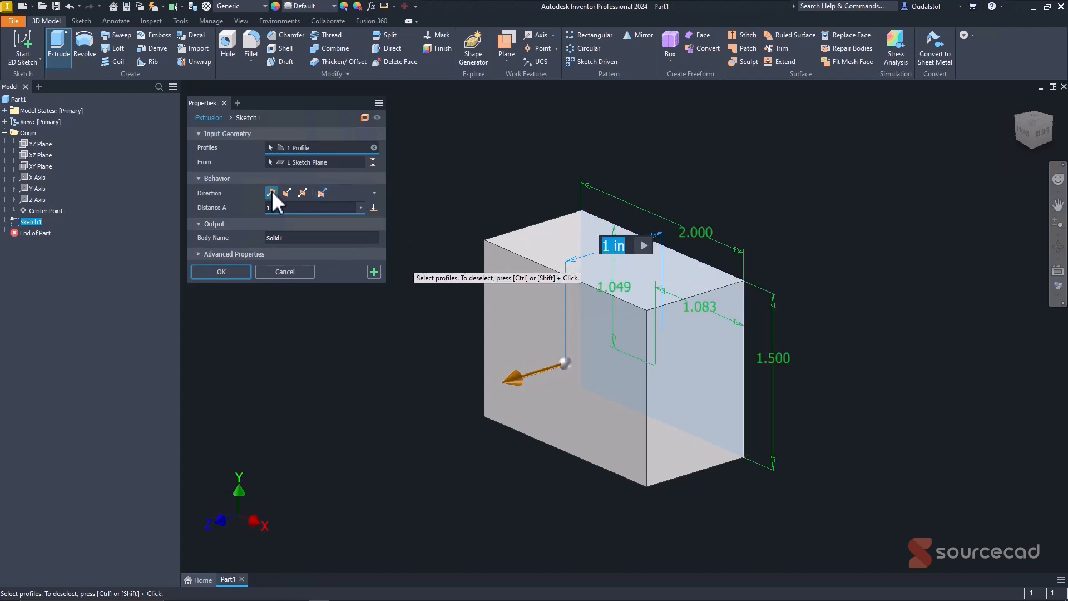
pyautogui.click(233, 271)
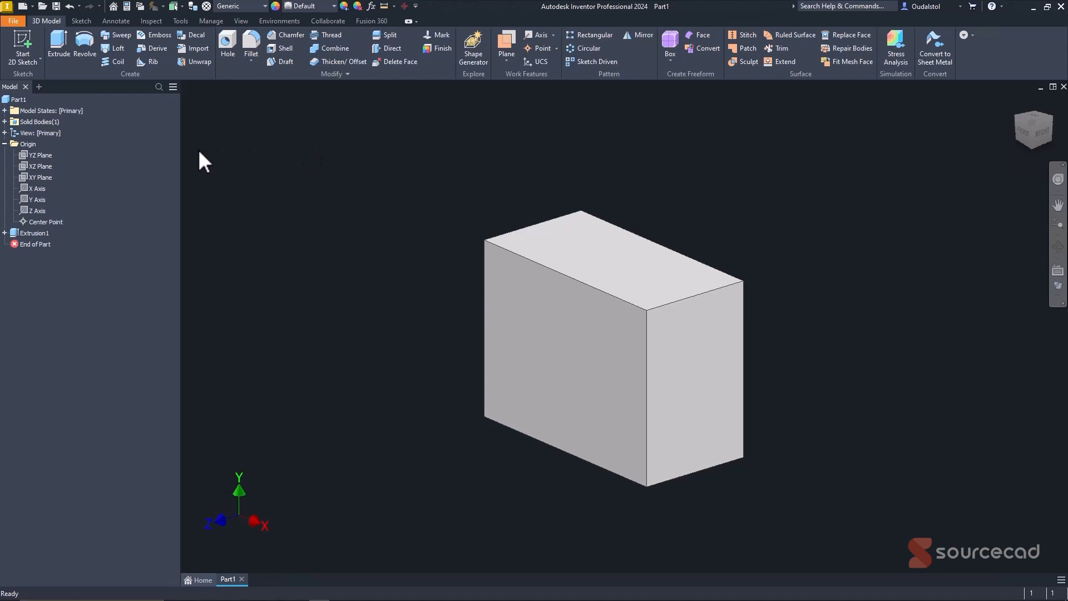
pyautogui.rightClick(19, 100)
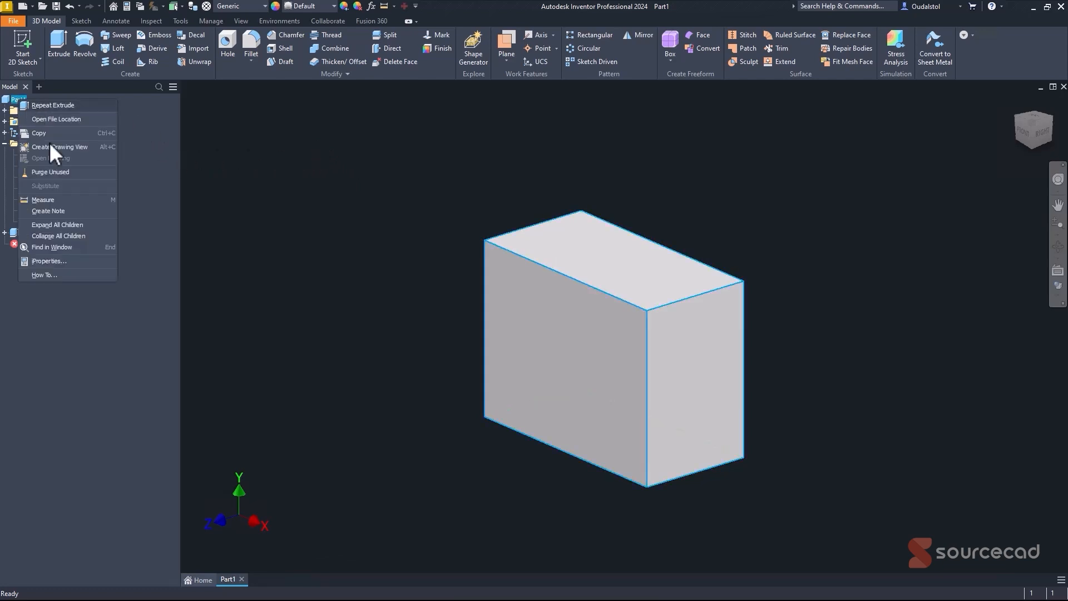
pyautogui.click(260, 184)
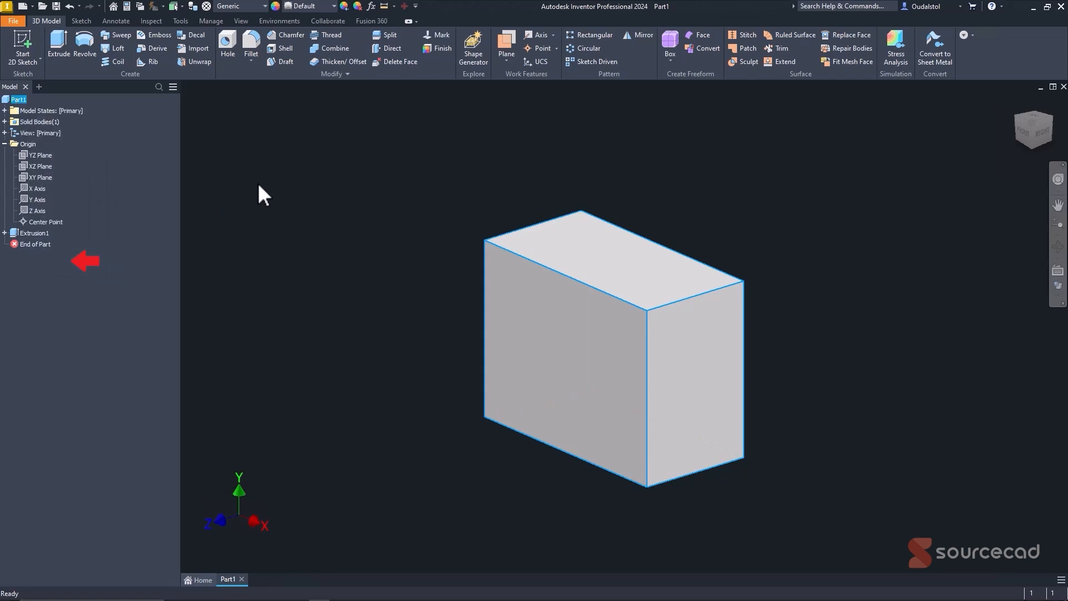
pyautogui.click(415, 6)
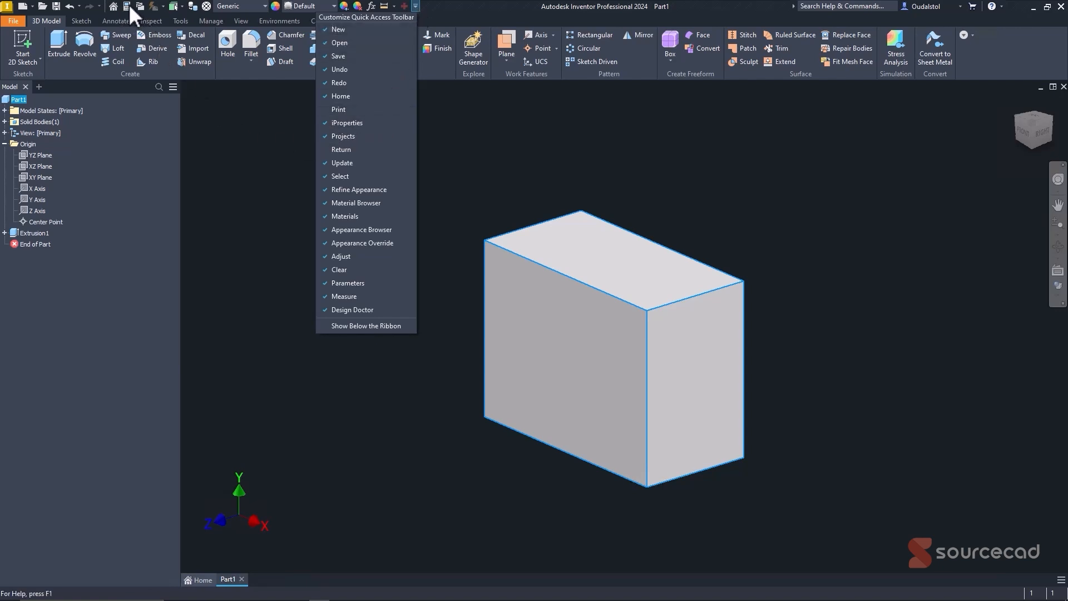
pyautogui.click(261, 124)
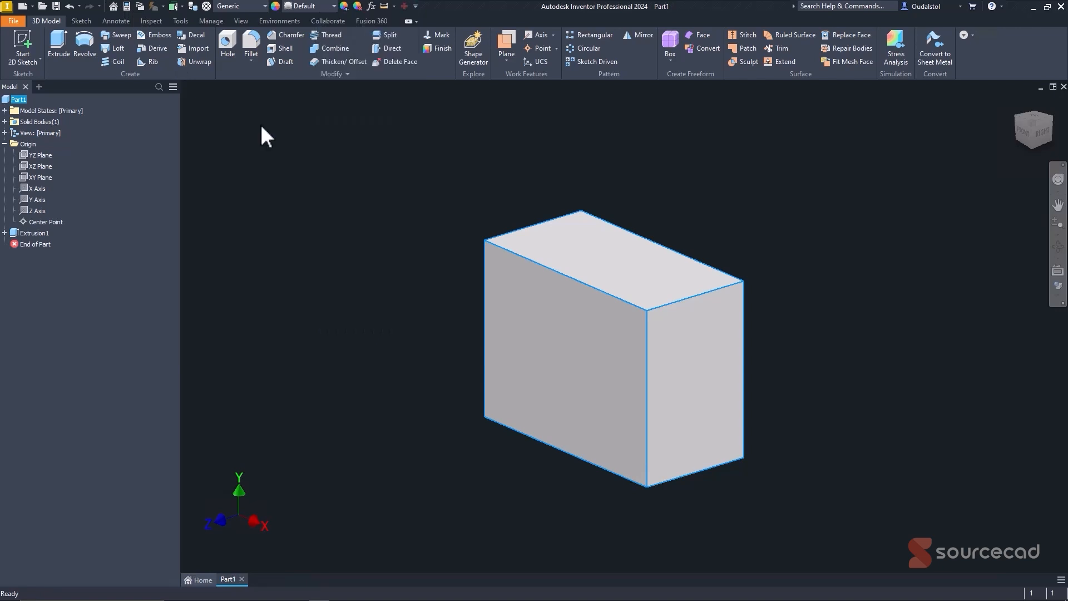
# - Open the part's iProperties and enter Box as the description in the project information
pyautogui.click(126, 6)
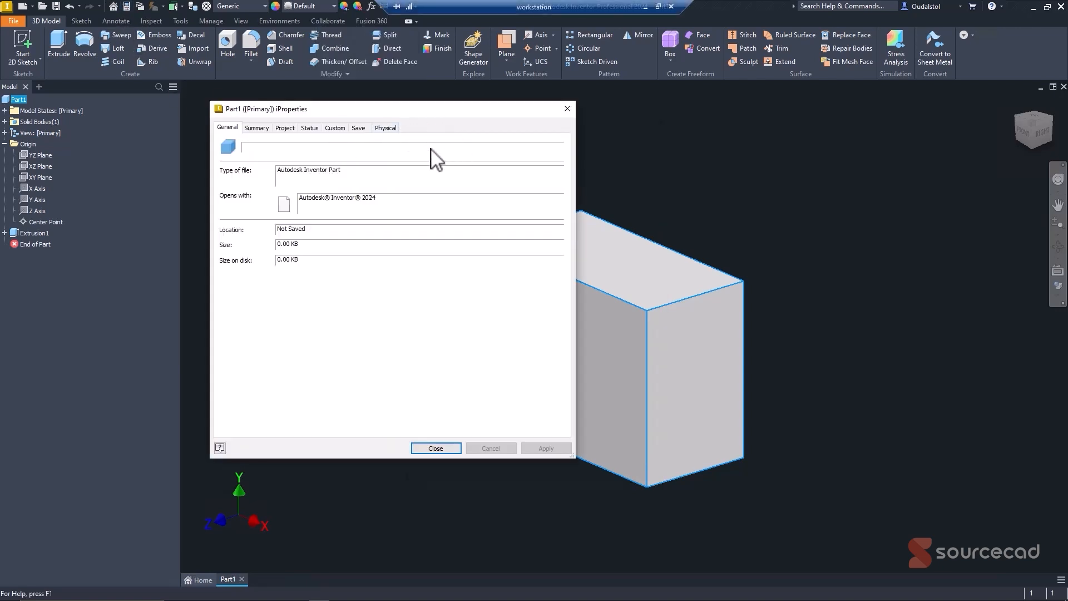
pyautogui.moveTo(437, 111); pyautogui.dragTo(480, 114)
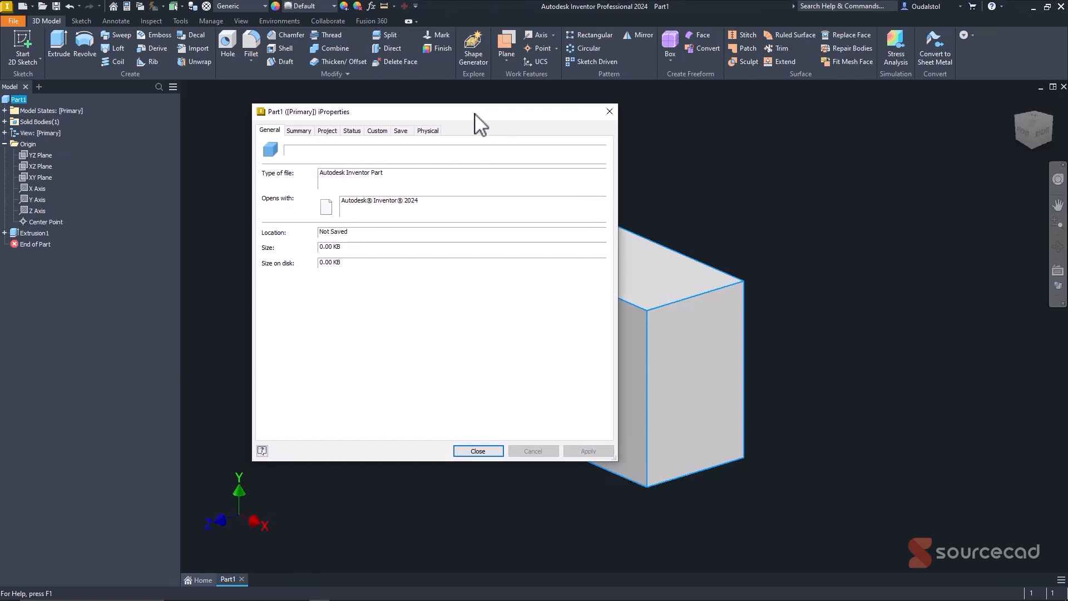
pyautogui.click(330, 131)
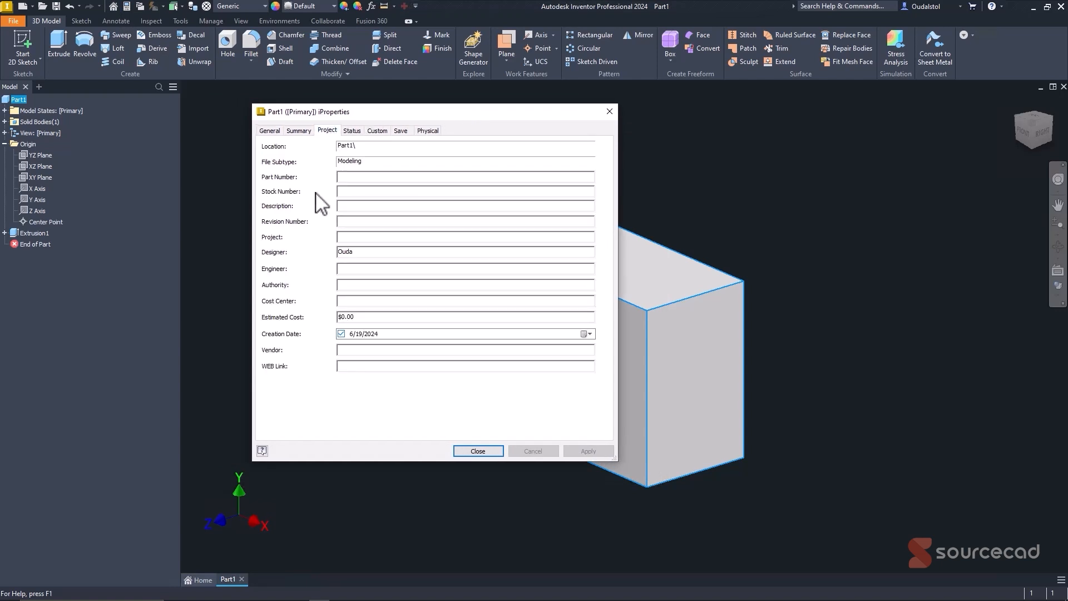
pyautogui.click(406, 205)
pyautogui.write('box')
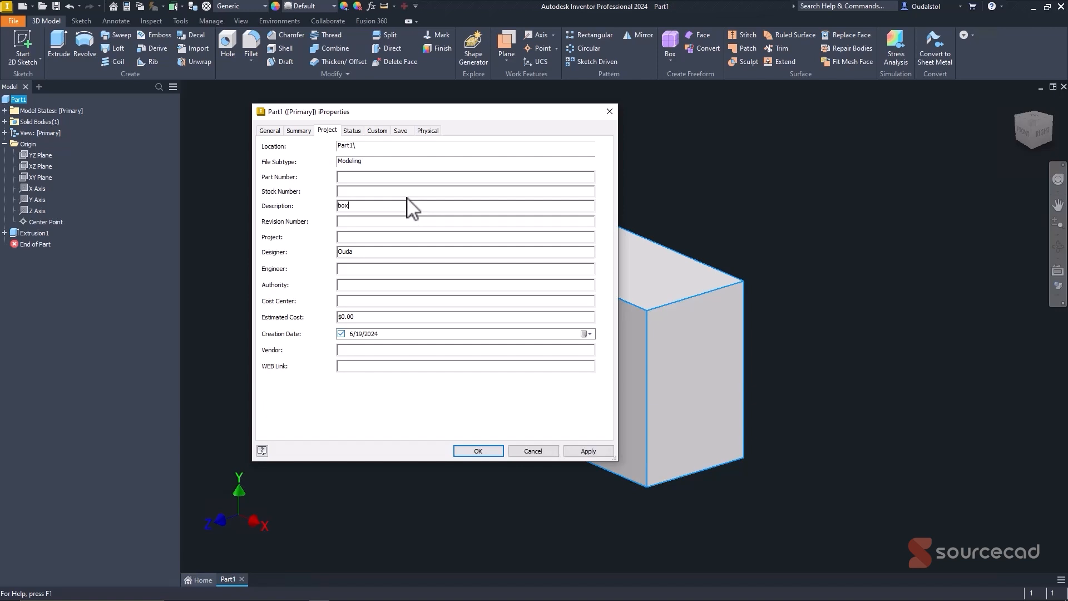
pyautogui.press('BackSpace')
pyautogui.press('BackSpace')
pyautogui.press('BackSpace')
pyautogui.write('Box')
# - Try PPS Plastic and Lead as the part's material in its physical properties
pyautogui.click(428, 132)
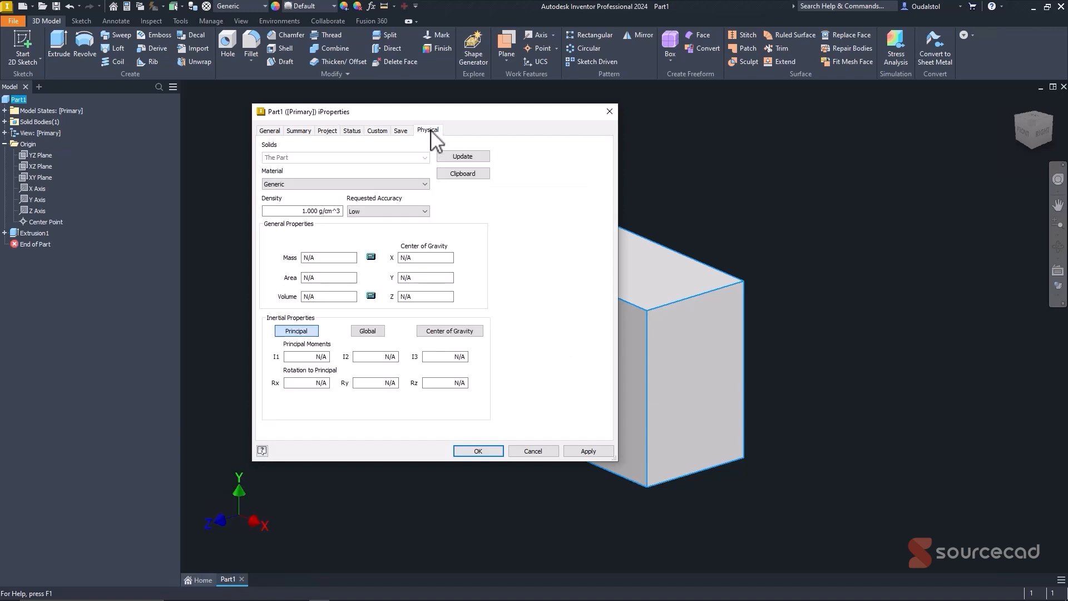
pyautogui.click(417, 183)
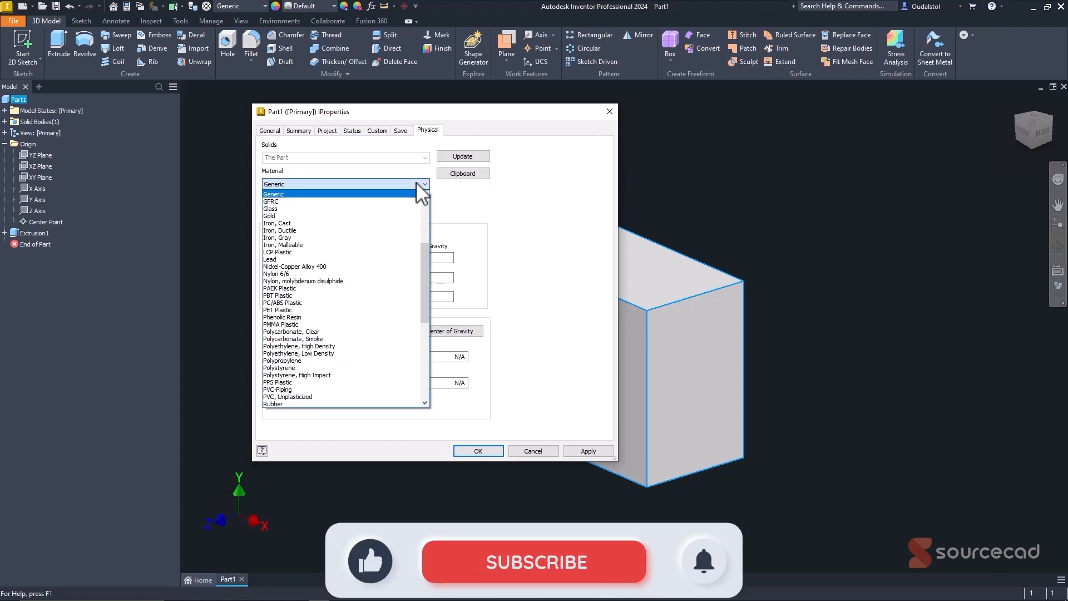
pyautogui.click(352, 382)
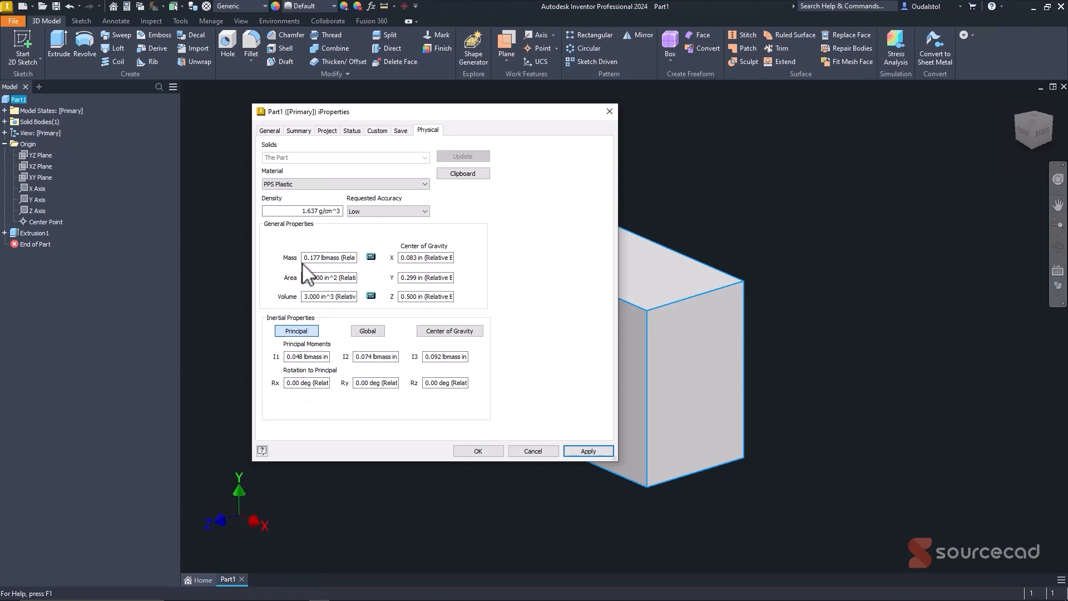
pyautogui.click(425, 184)
pyautogui.scroll(-2, 425, 200)
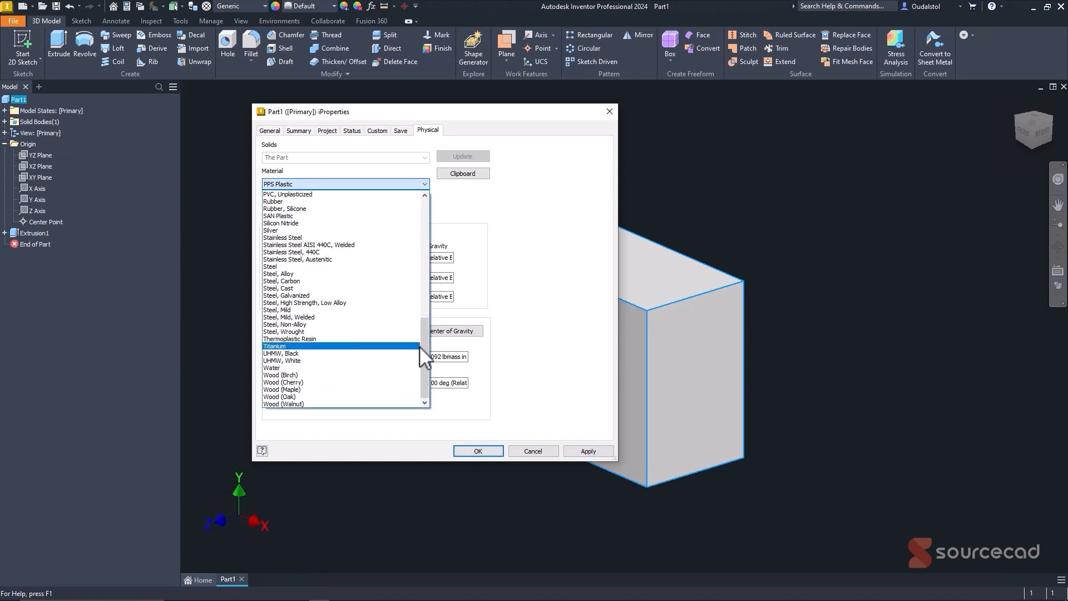
pyautogui.moveTo(424, 343); pyautogui.dragTo(421, 244)
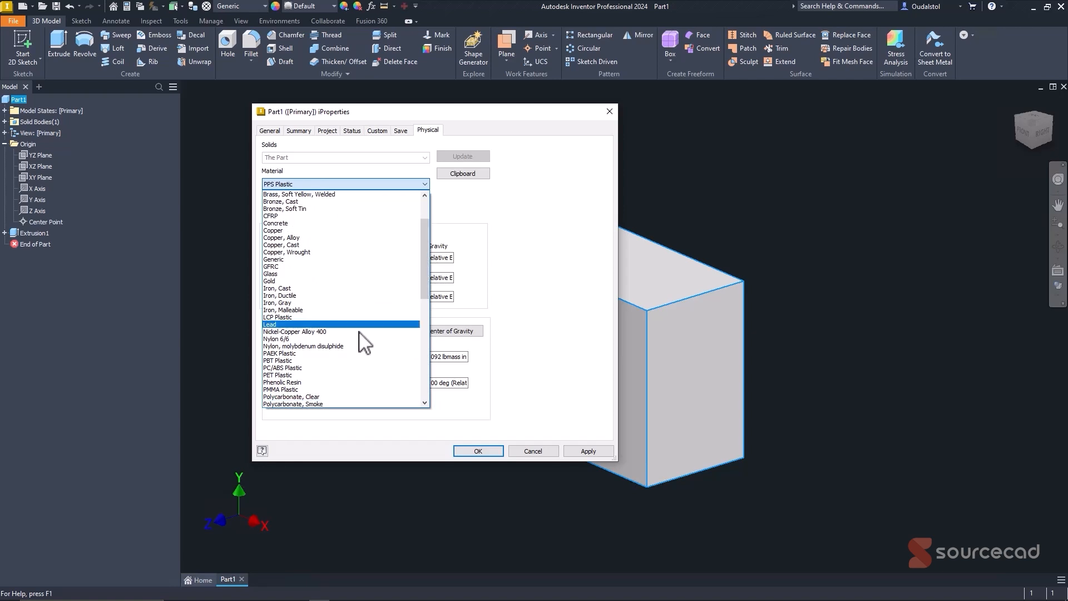
pyautogui.click(361, 331)
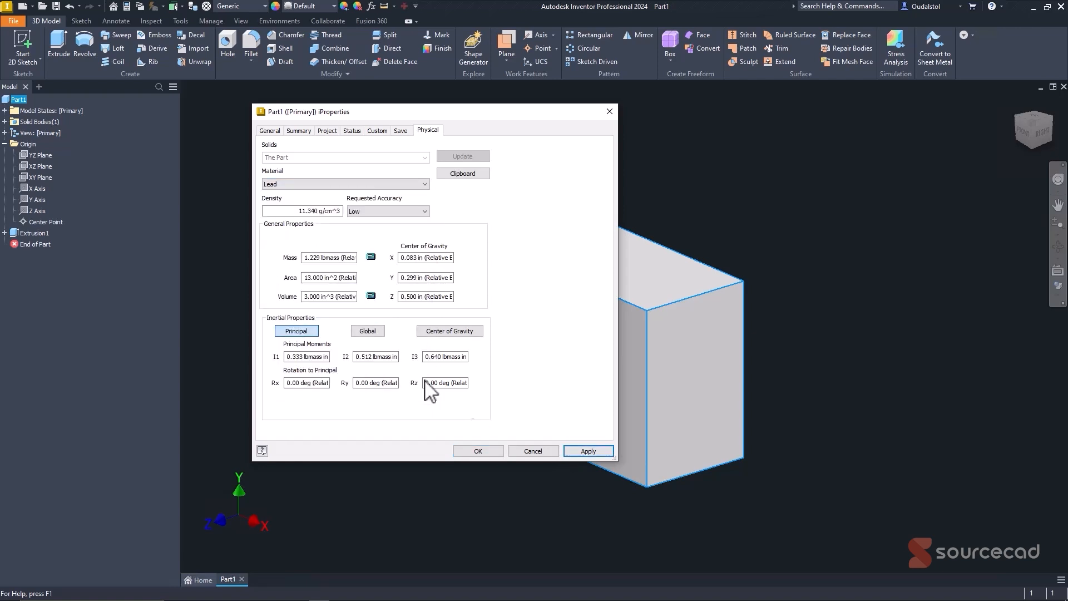
# - Set the part's material to Steel, apply it and close the iProperties after reviewing the project and physical data
pyautogui.click(425, 184)
pyautogui.moveTo(424, 295); pyautogui.dragTo(425, 324)
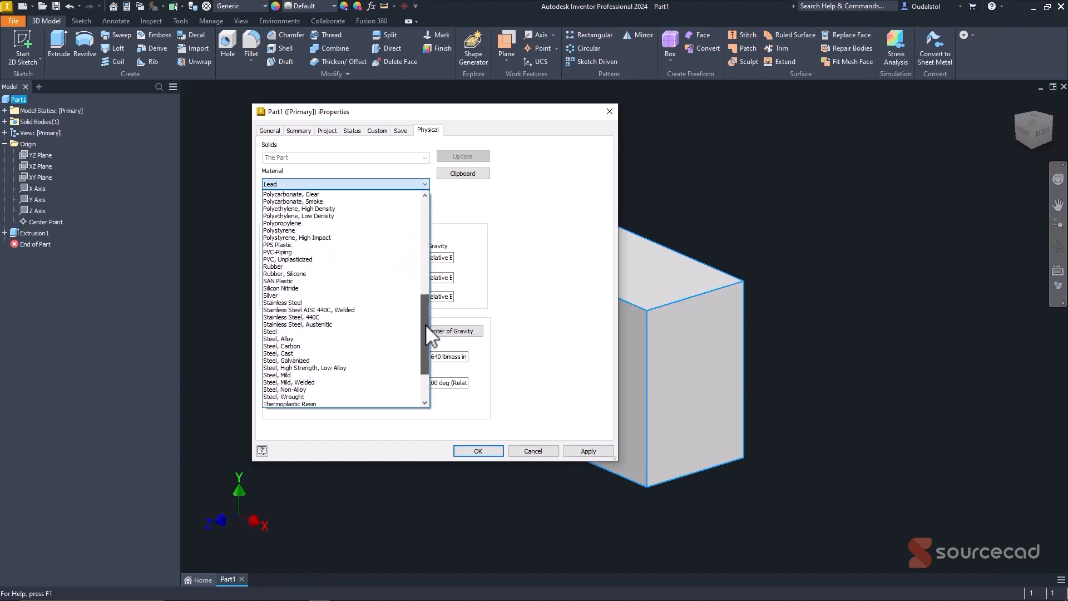
pyautogui.click(293, 331)
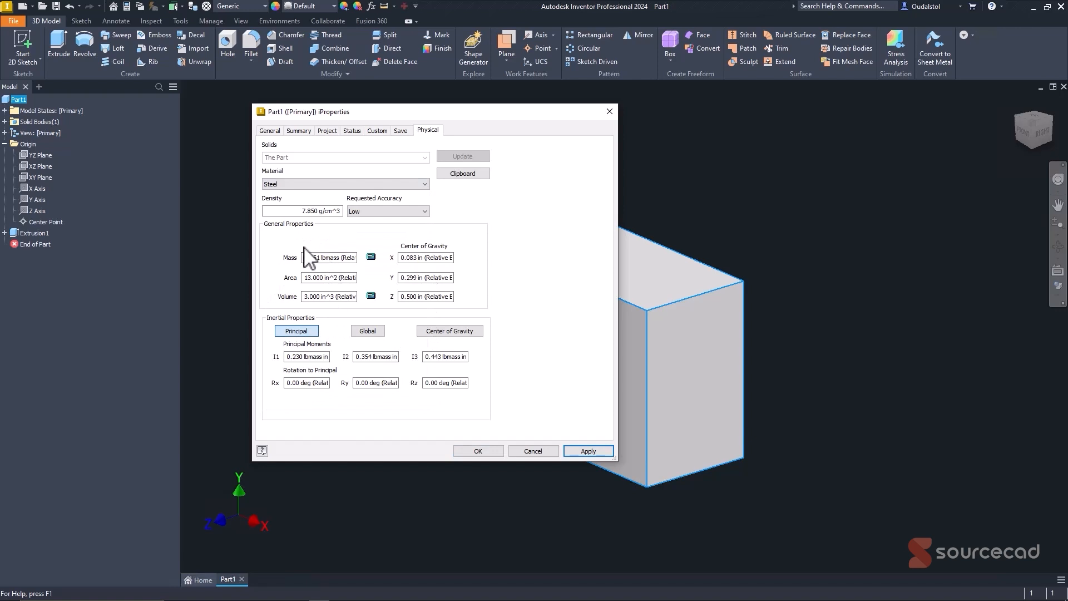
pyautogui.click(579, 450)
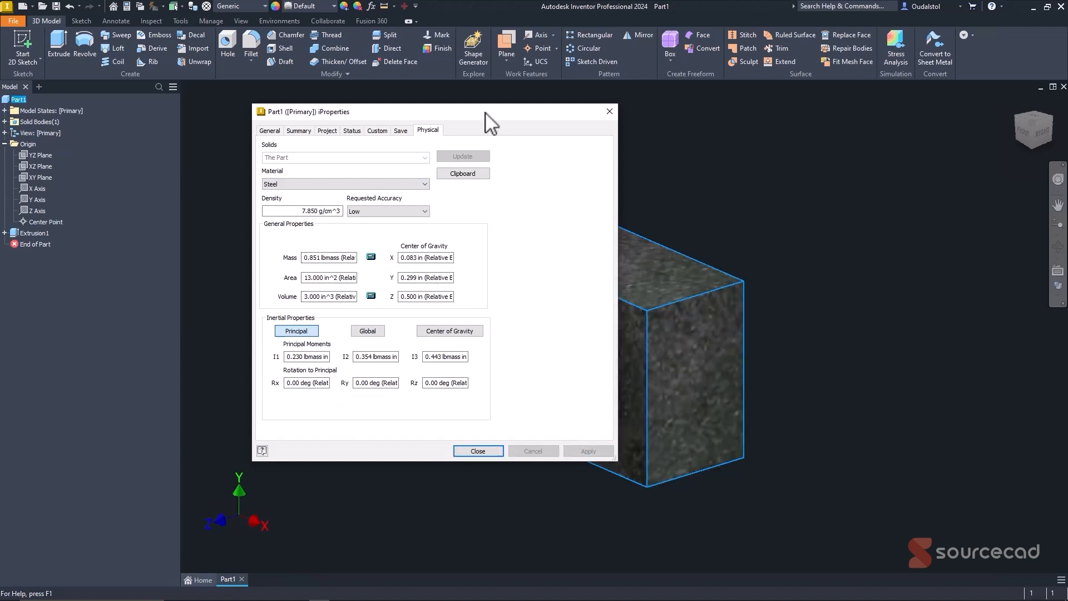
pyautogui.moveTo(485, 113); pyautogui.dragTo(361, 113)
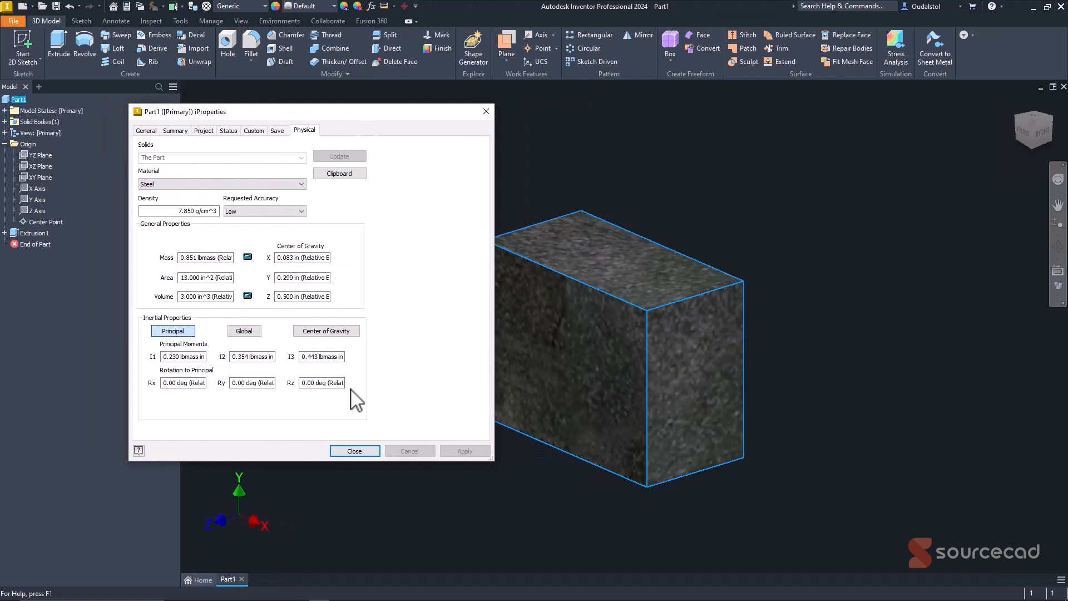
pyautogui.click(204, 131)
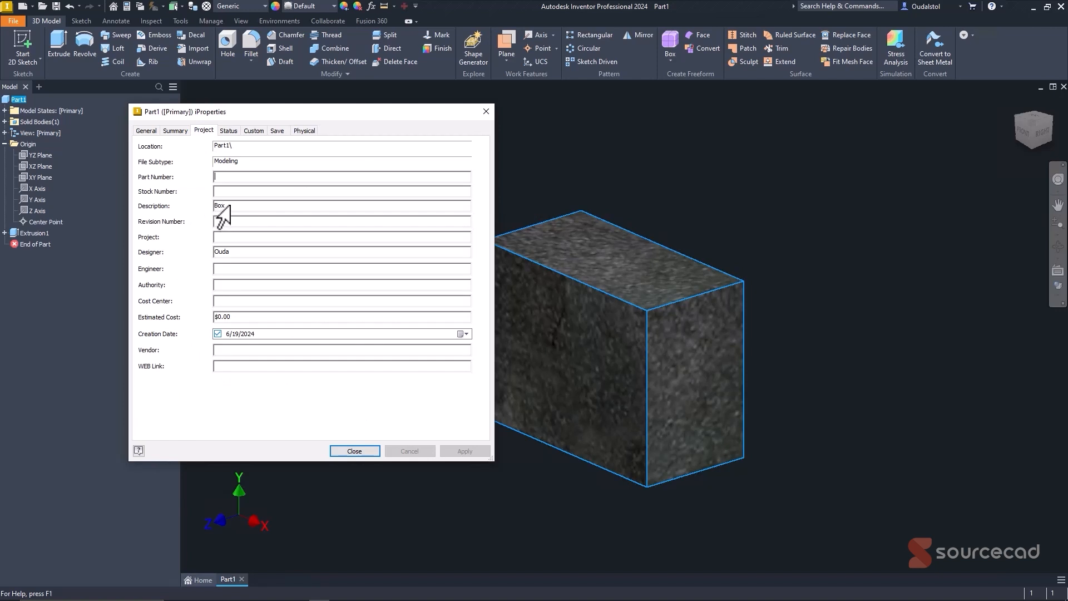
pyautogui.click(304, 130)
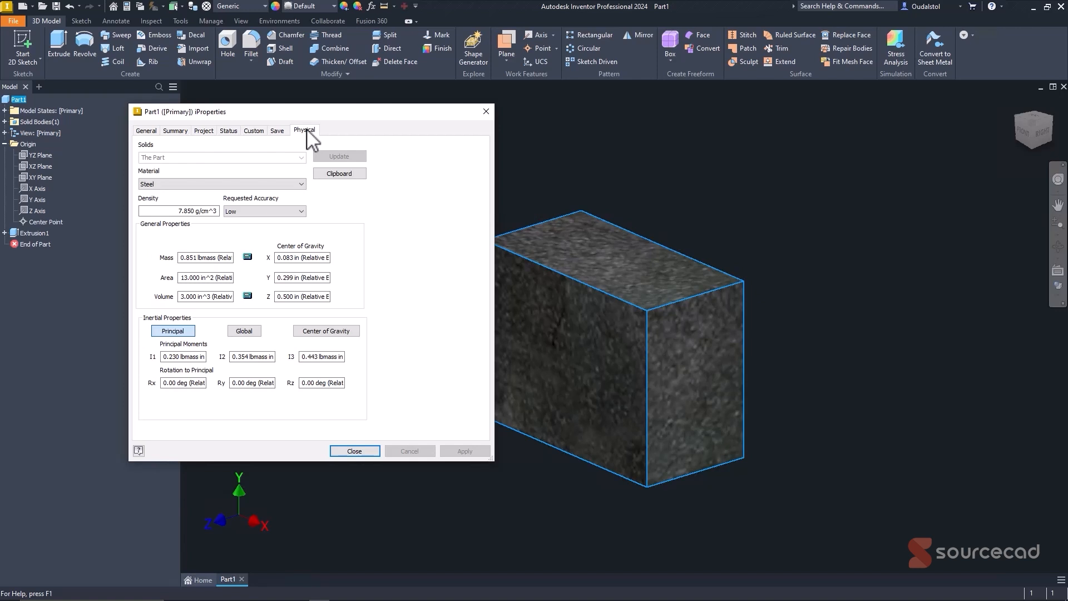
pyautogui.click(353, 451)
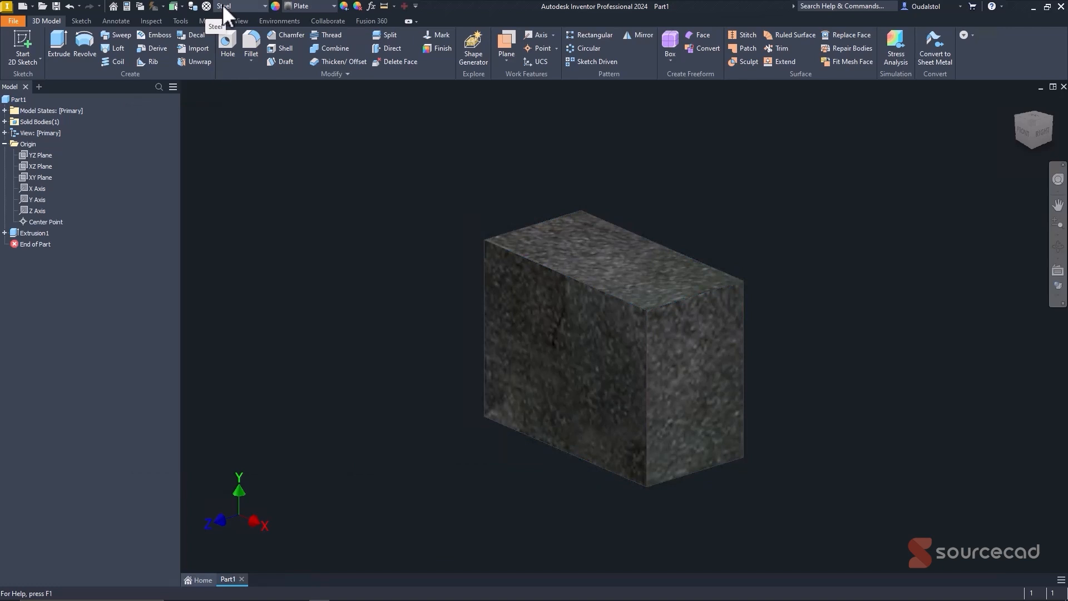
# - Try Gold and Glass from the Inventor Material Library as the part's material
pyautogui.click(248, 6)
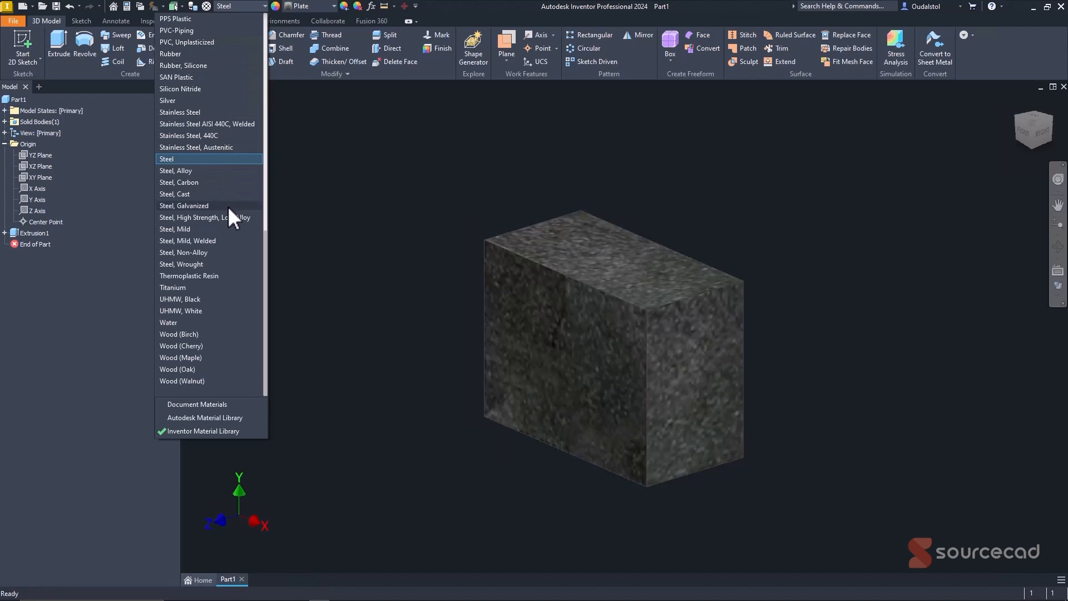
pyautogui.scroll(10, 212, 148)
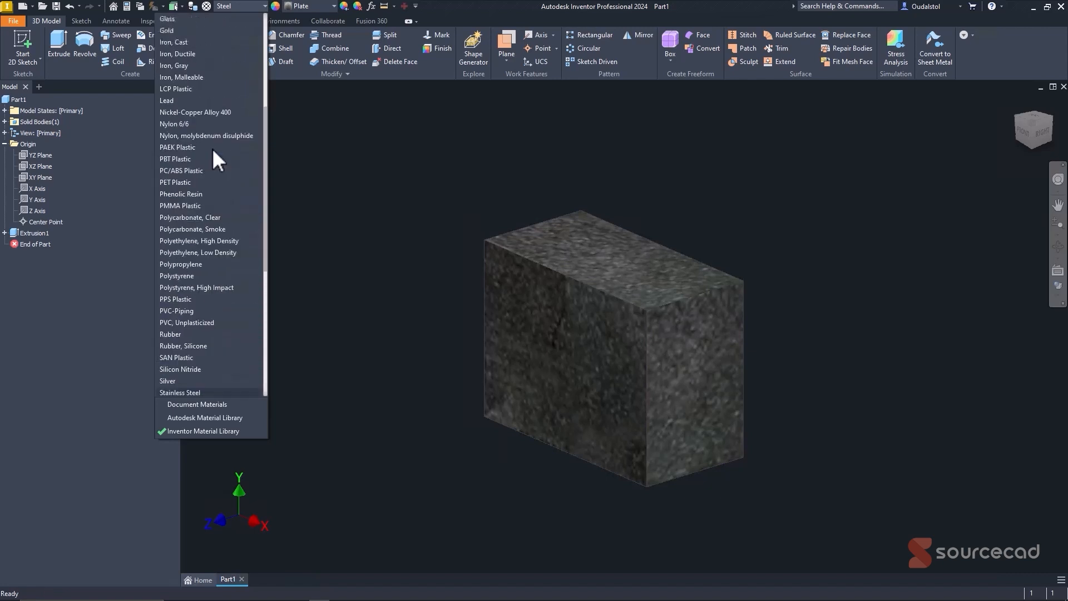
pyautogui.scroll(1, 213, 148)
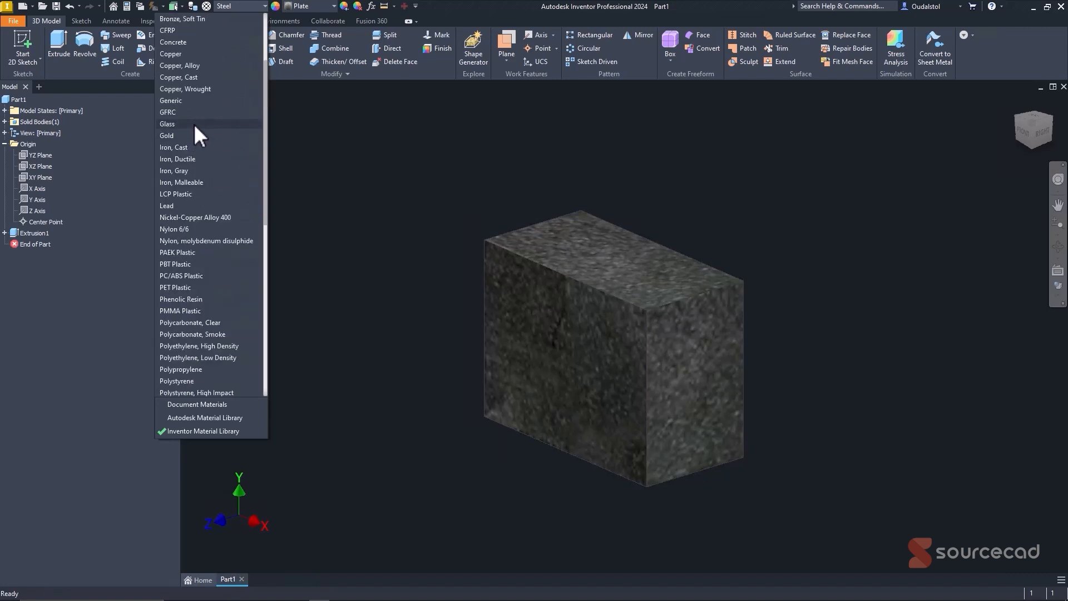
pyautogui.click(193, 135)
pyautogui.click(241, 4)
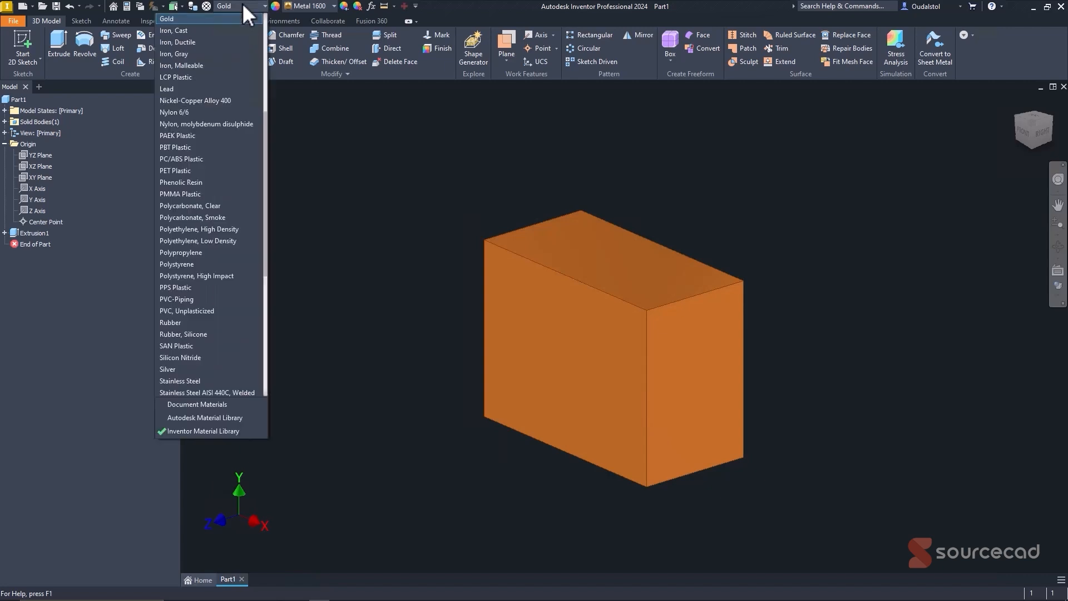
pyautogui.scroll(1, 214, 128)
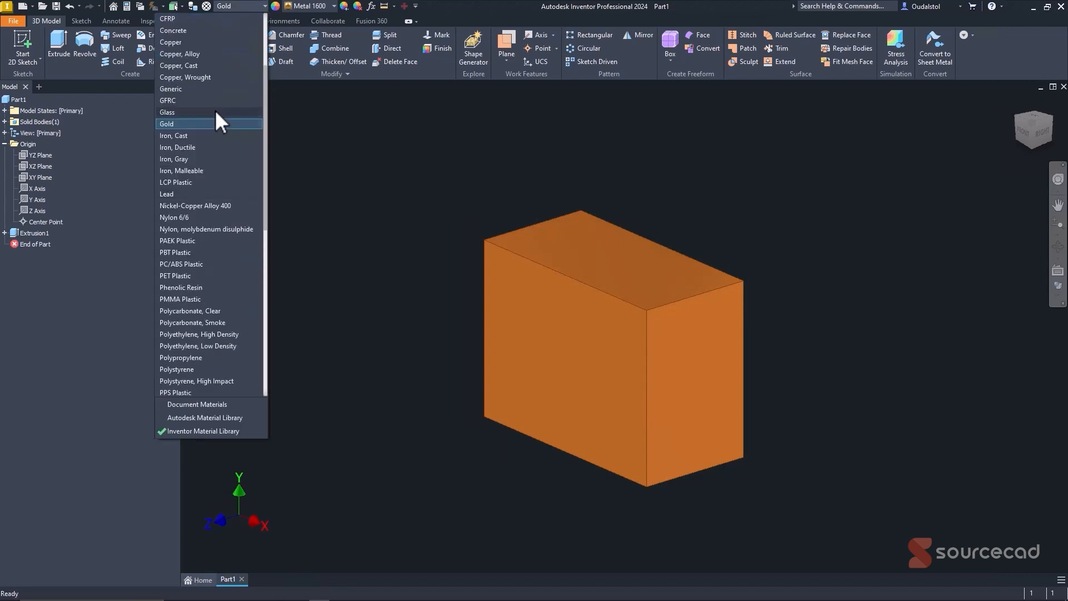
pyautogui.click(215, 111)
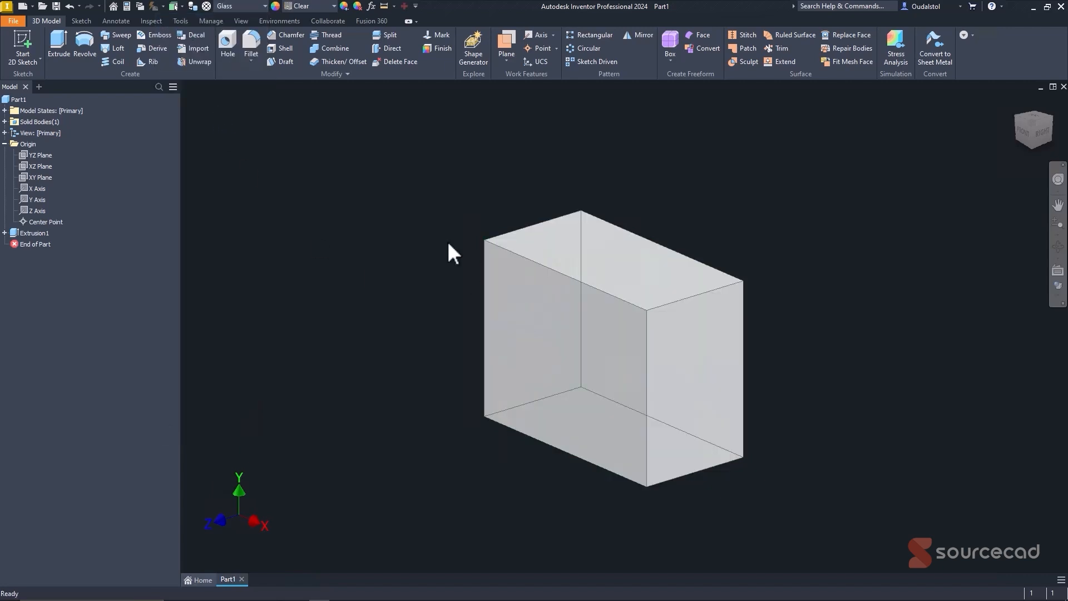
# - Try Concrete and ABS Plastic as the part's material
pyautogui.click(262, 7)
pyautogui.scroll(5, 229, 156)
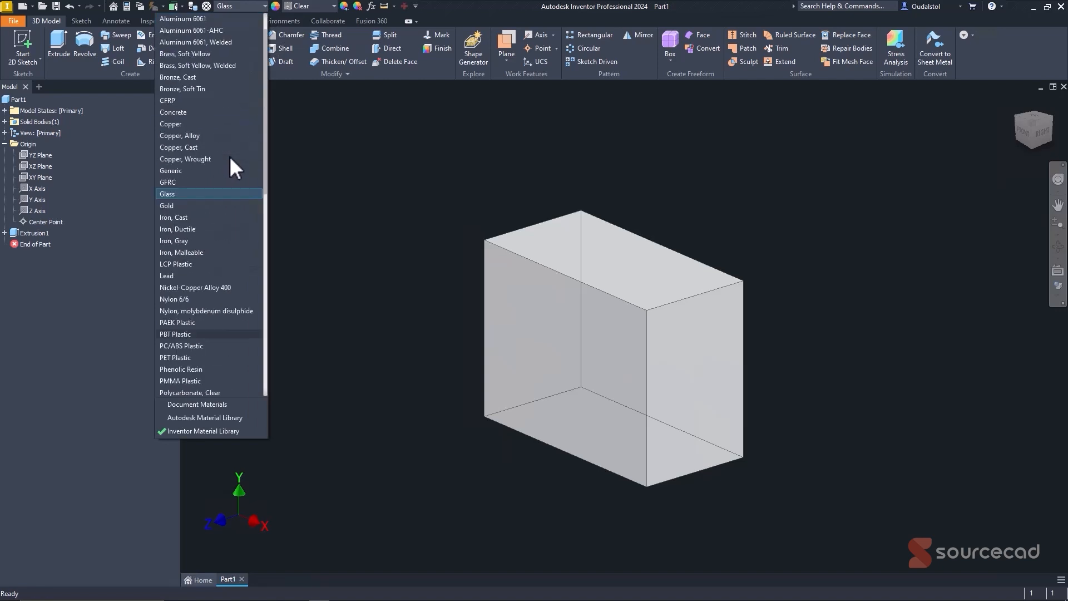
pyautogui.click(223, 111)
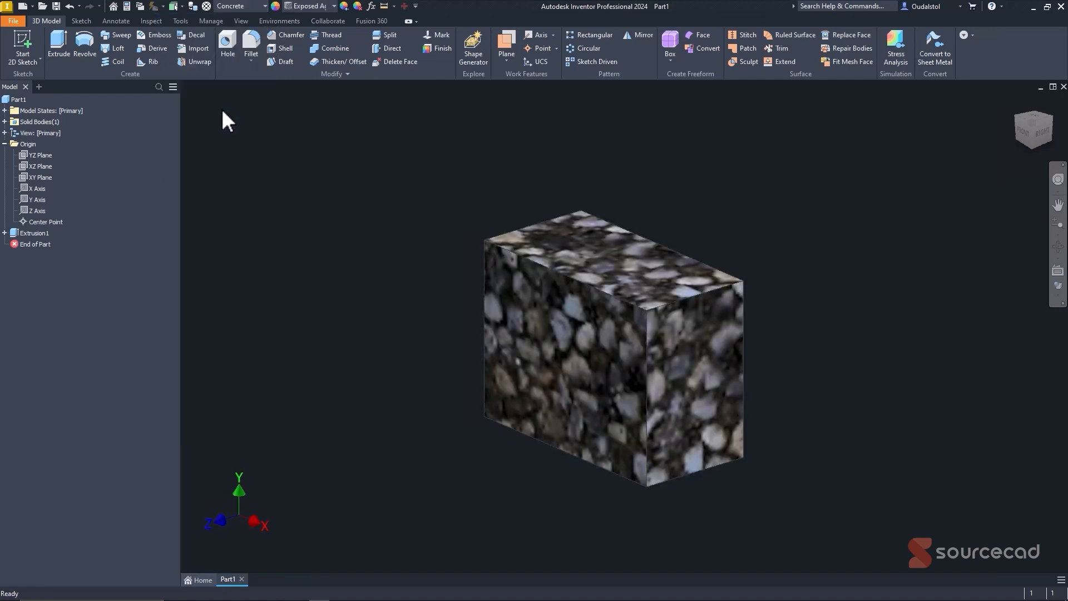
pyautogui.click(253, 7)
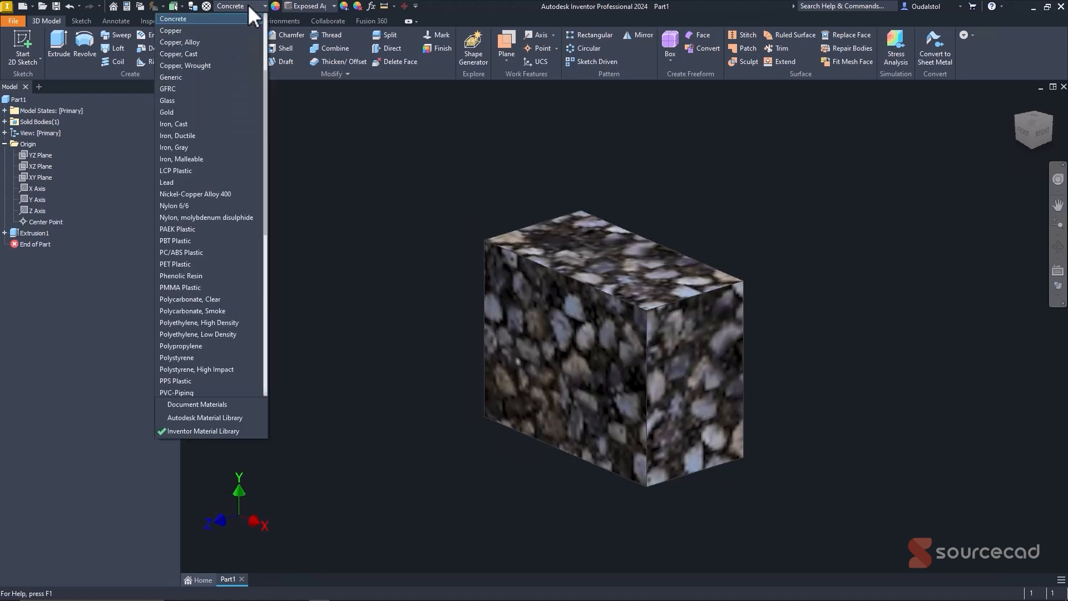
pyautogui.scroll(4, 229, 161)
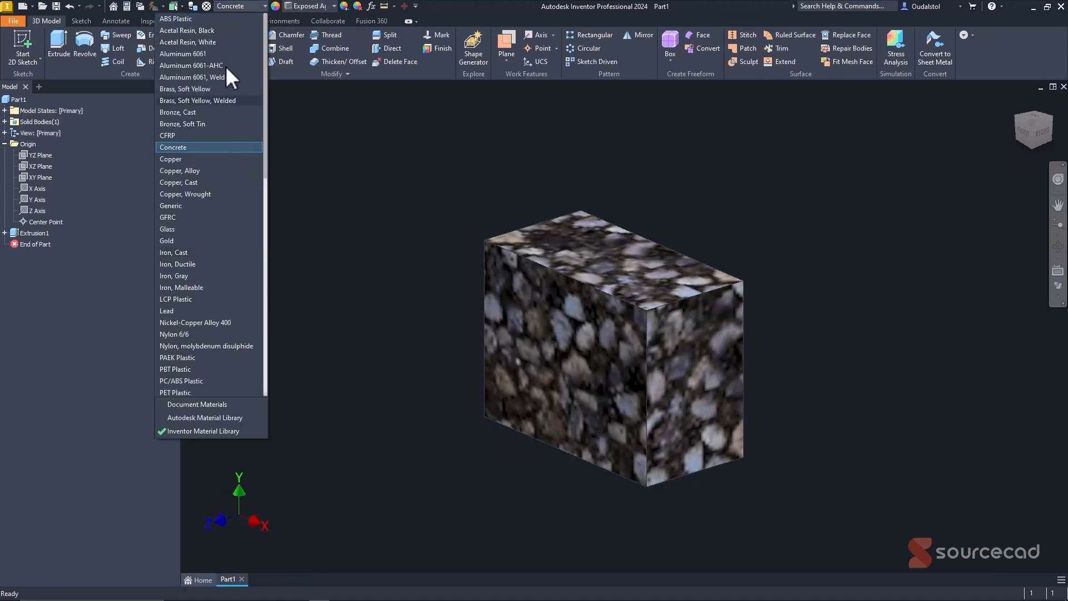
pyautogui.click(212, 19)
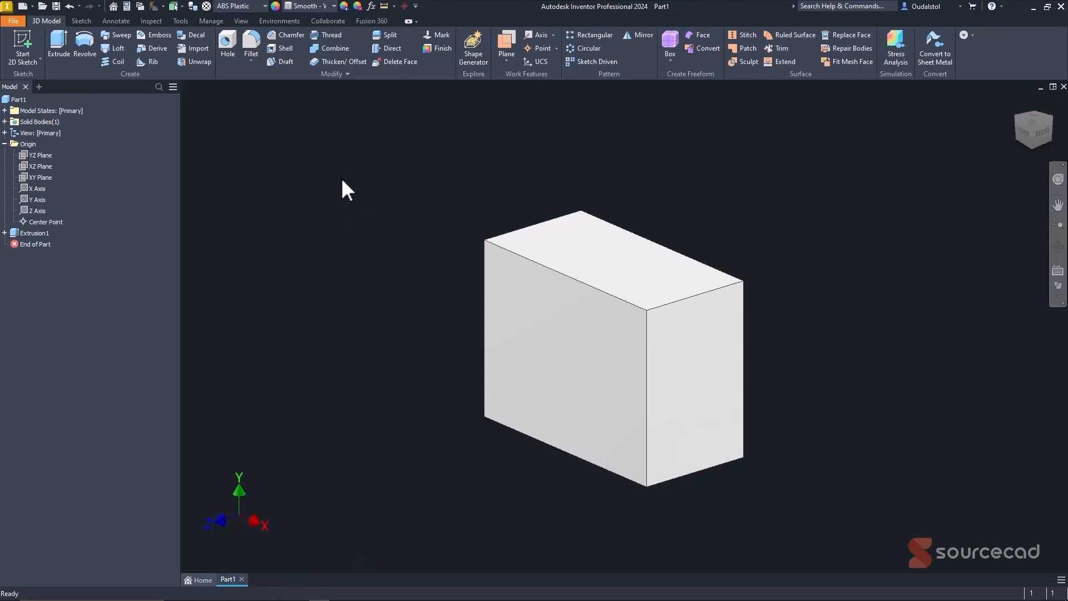
# - Set the part's material to Steel, Cast in the physical iProperties, apply it and close the iProperties
pyautogui.click(127, 7)
pyautogui.click(304, 130)
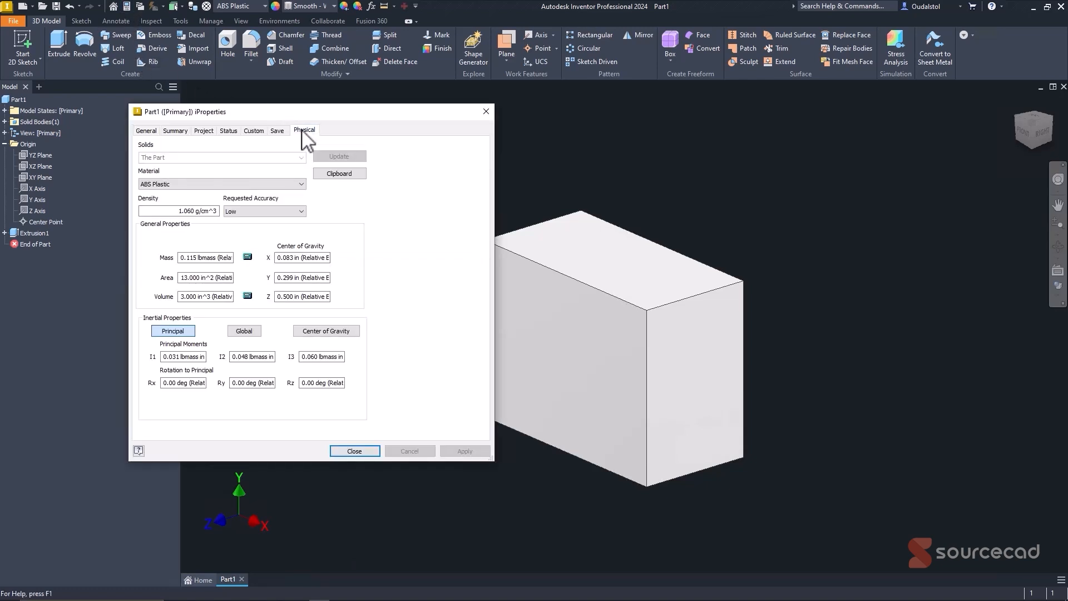
pyautogui.click(253, 185)
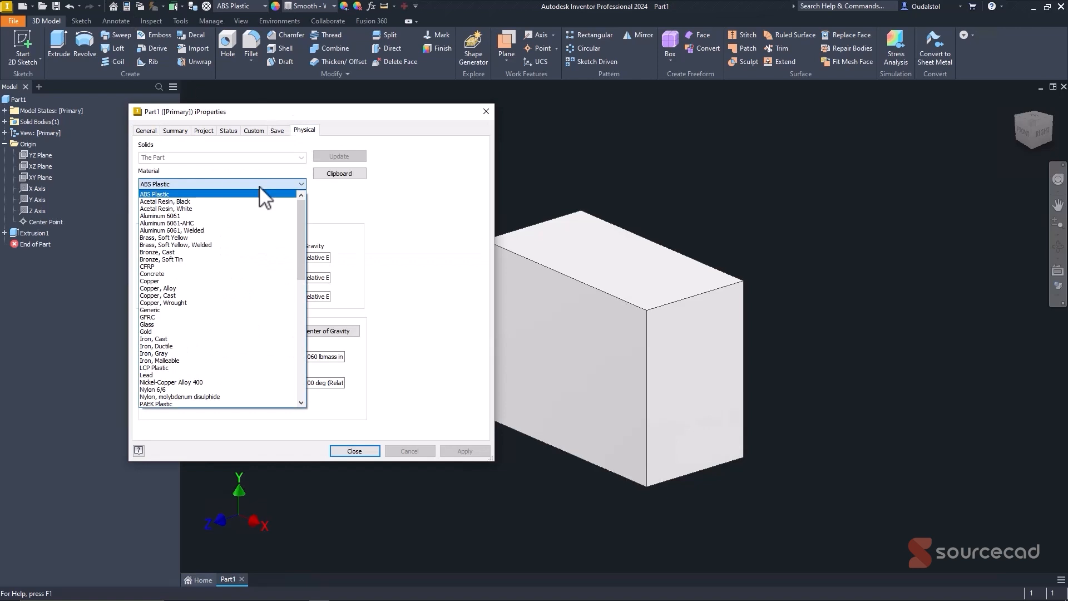
pyautogui.scroll(-9, 255, 345)
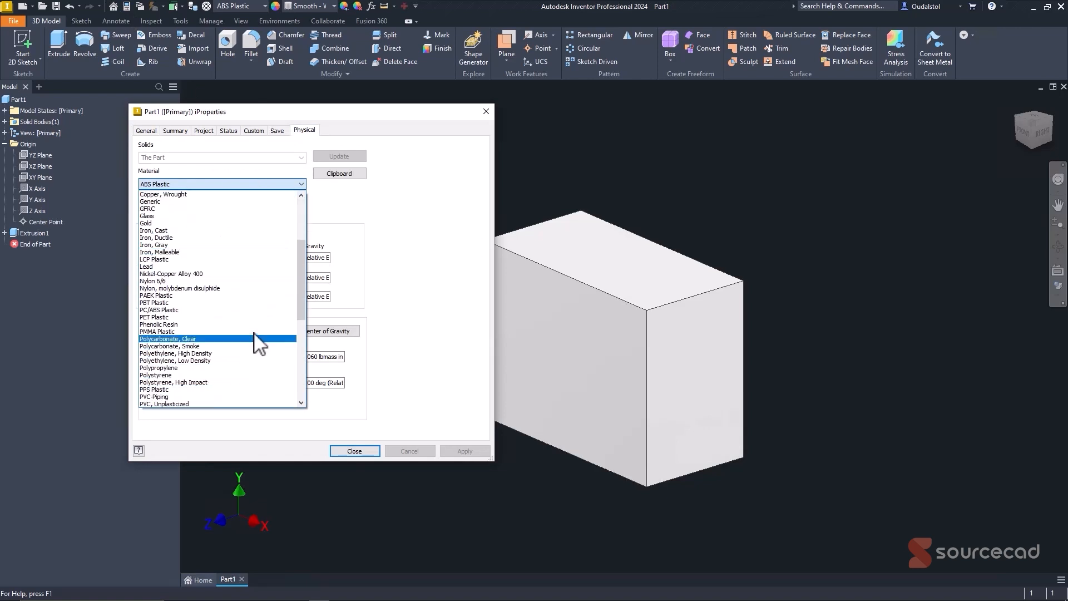
pyautogui.scroll(-2, 255, 344)
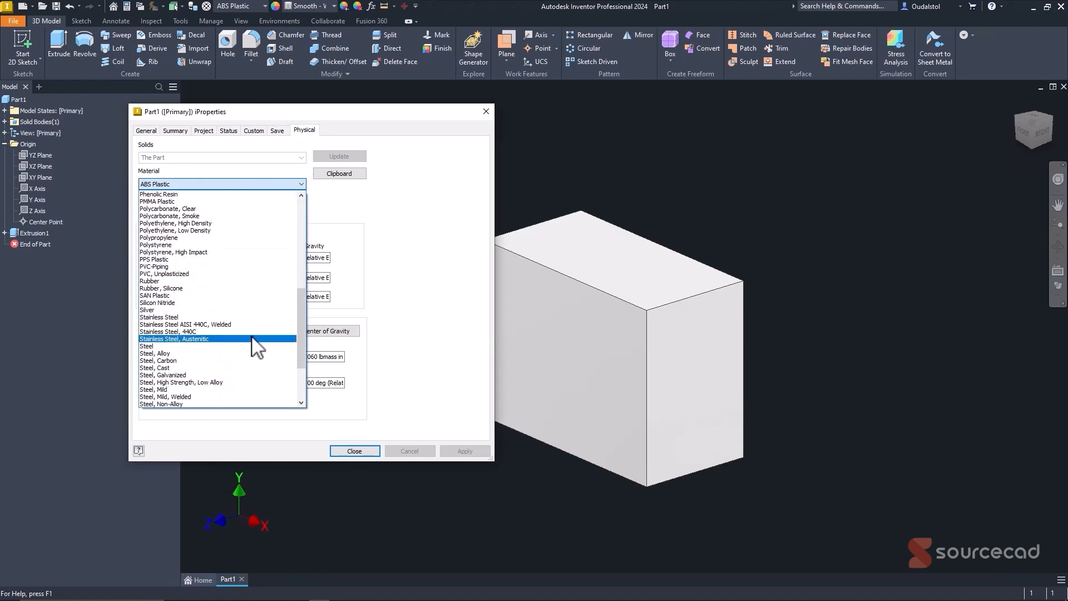
pyautogui.click(243, 368)
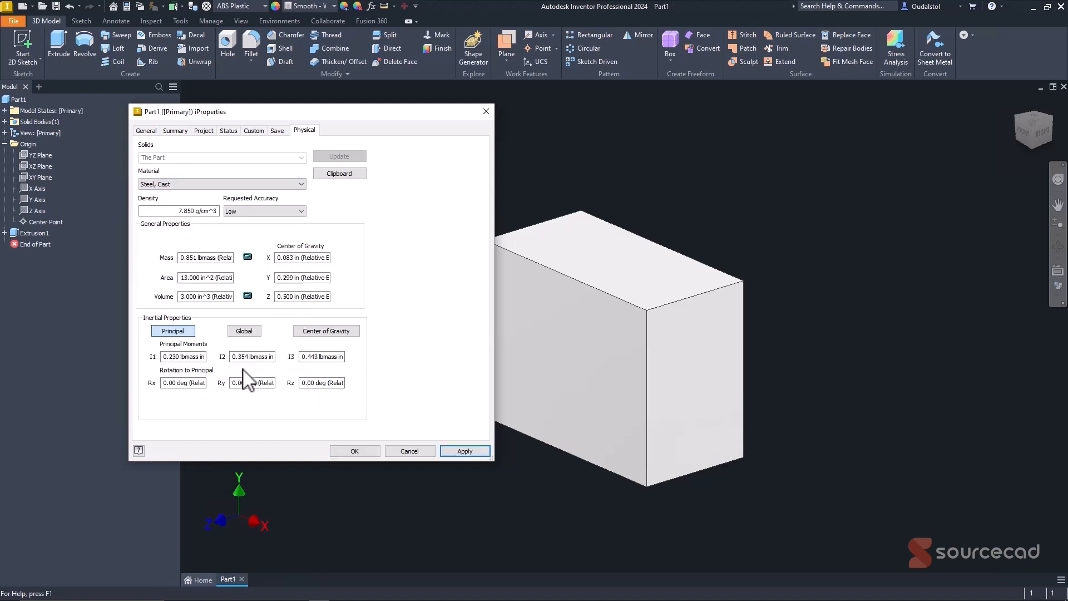
pyautogui.click(459, 450)
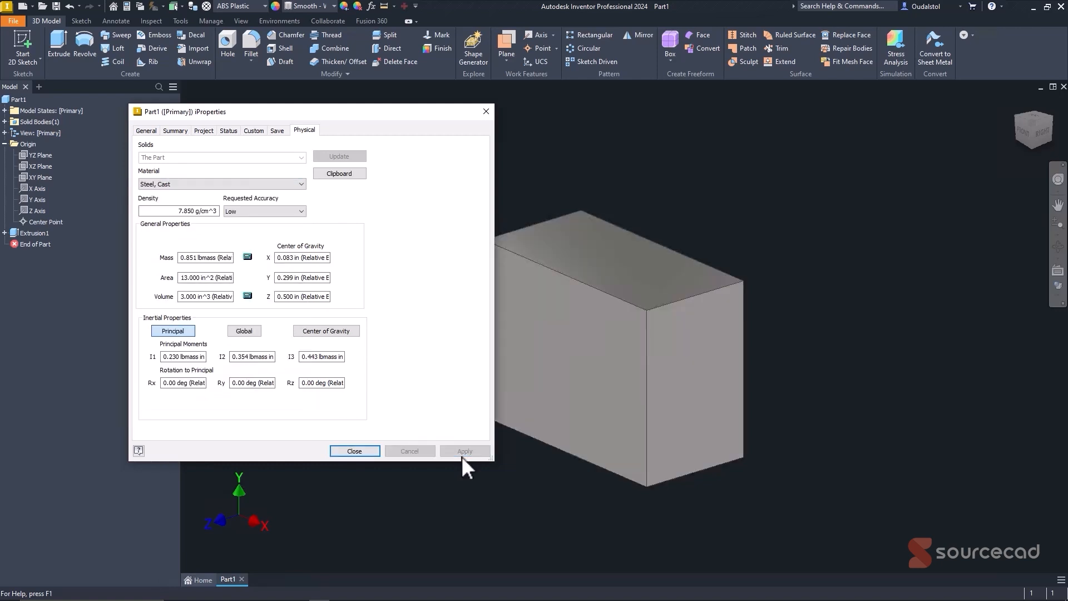
pyautogui.click(343, 448)
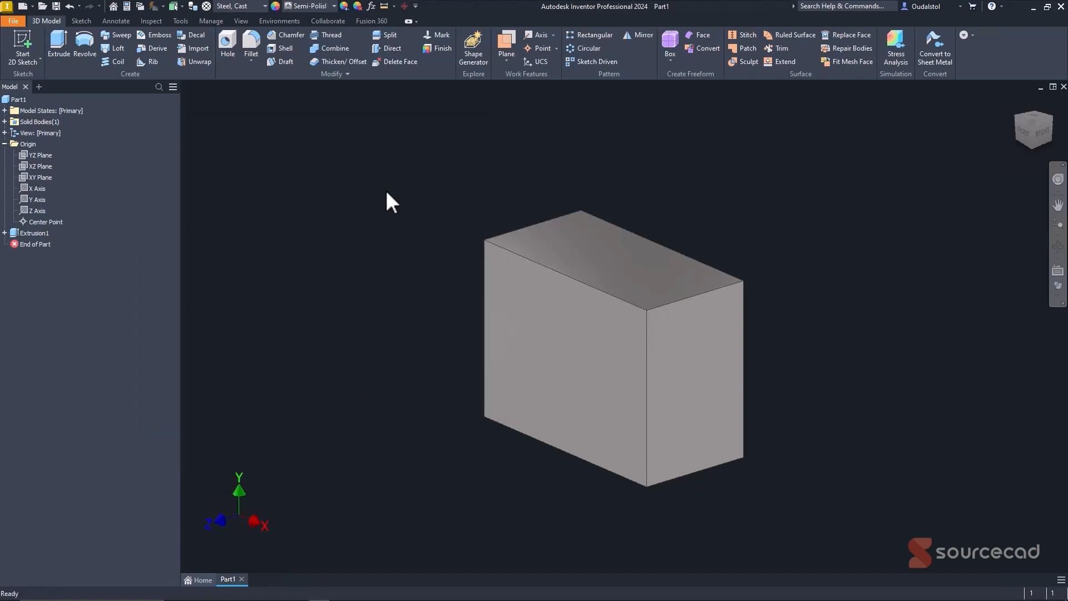
# - Save the part as Part1.ipt in the Part Essential folder
pyautogui.scroll(4, 386, 193)
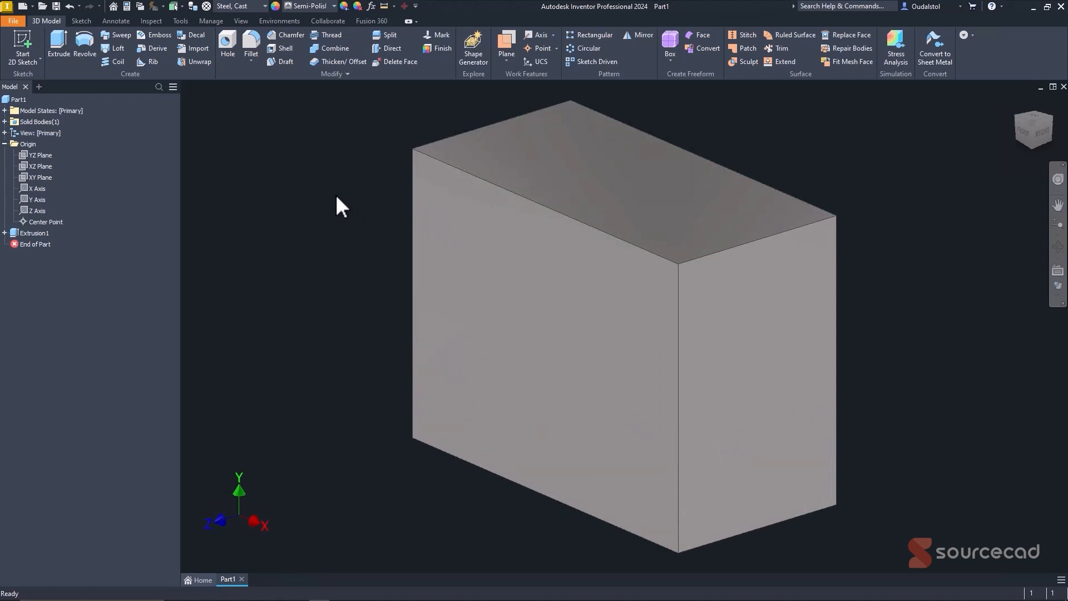
pyautogui.click(56, 6)
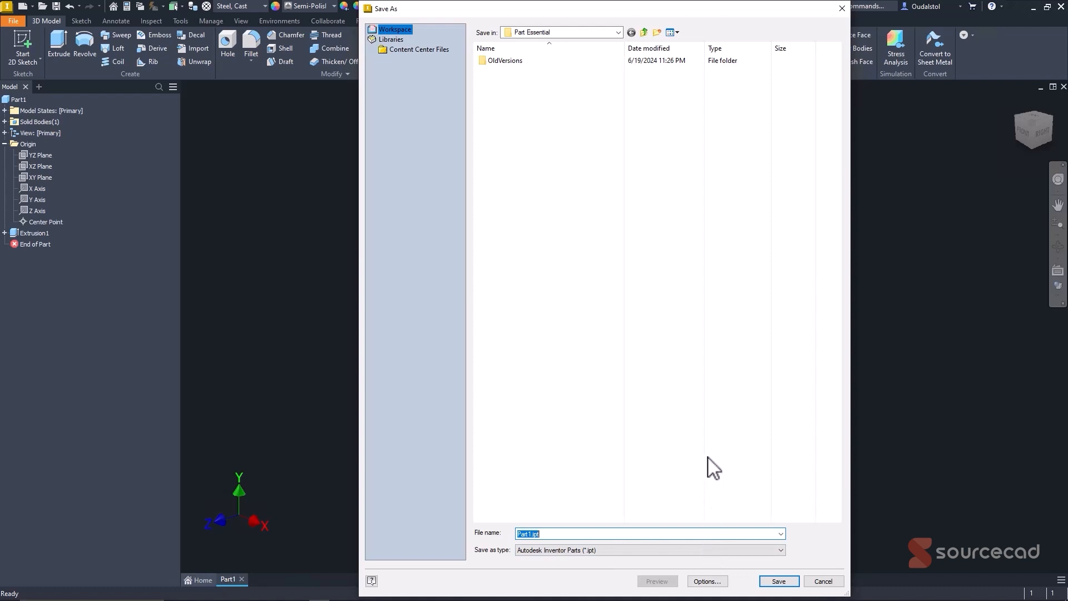
pyautogui.click(778, 581)
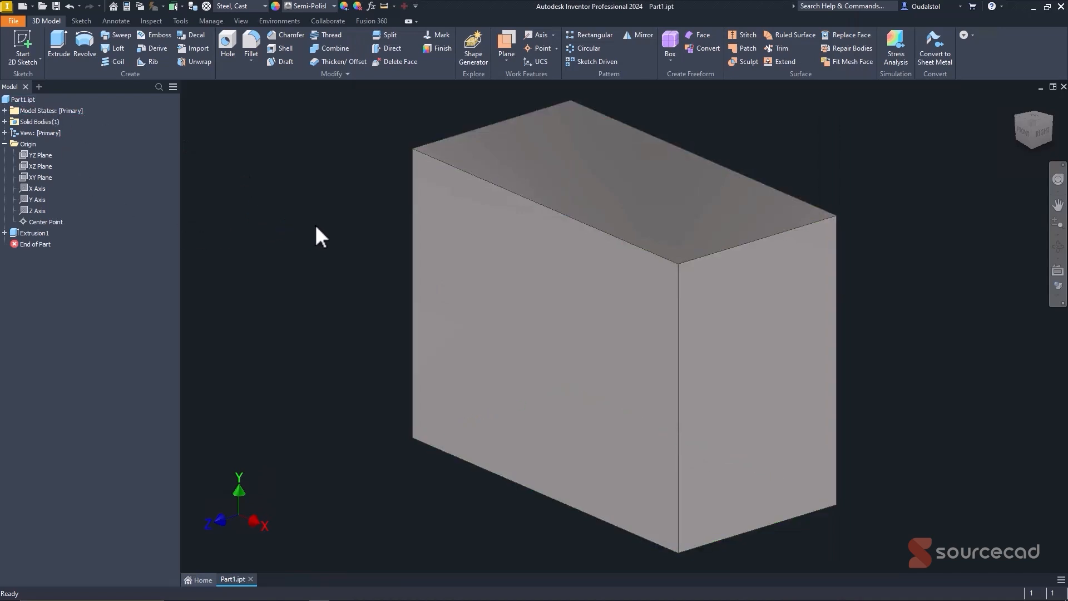
# - Create a new 2D sketch on the large front face of the box
pyautogui.scroll(-3, 341, 209)
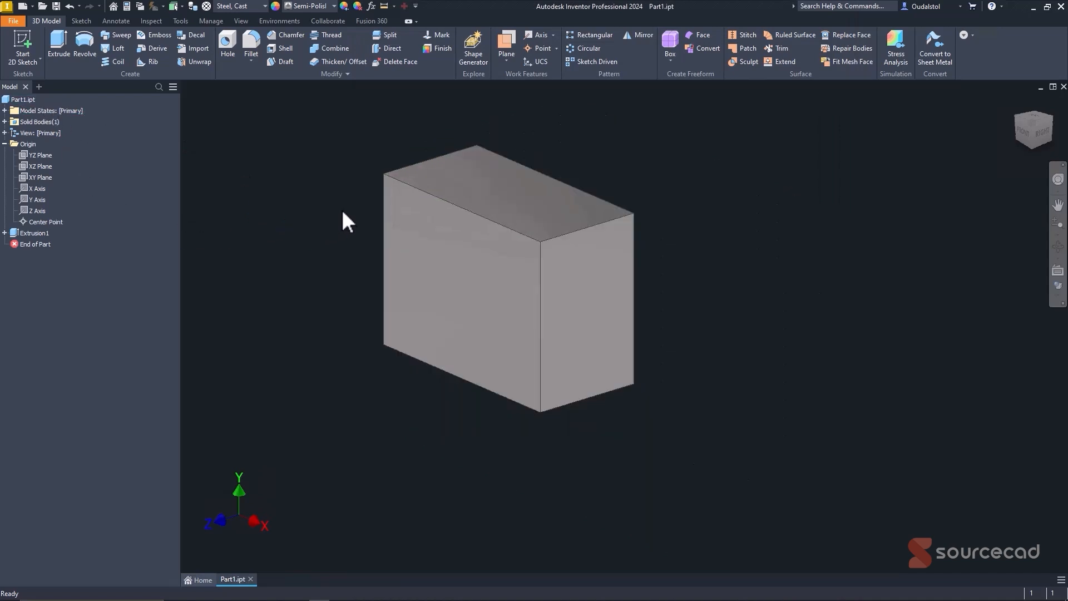
pyautogui.moveTo(342, 210); pyautogui.dragTo(366, 228, button='middle')
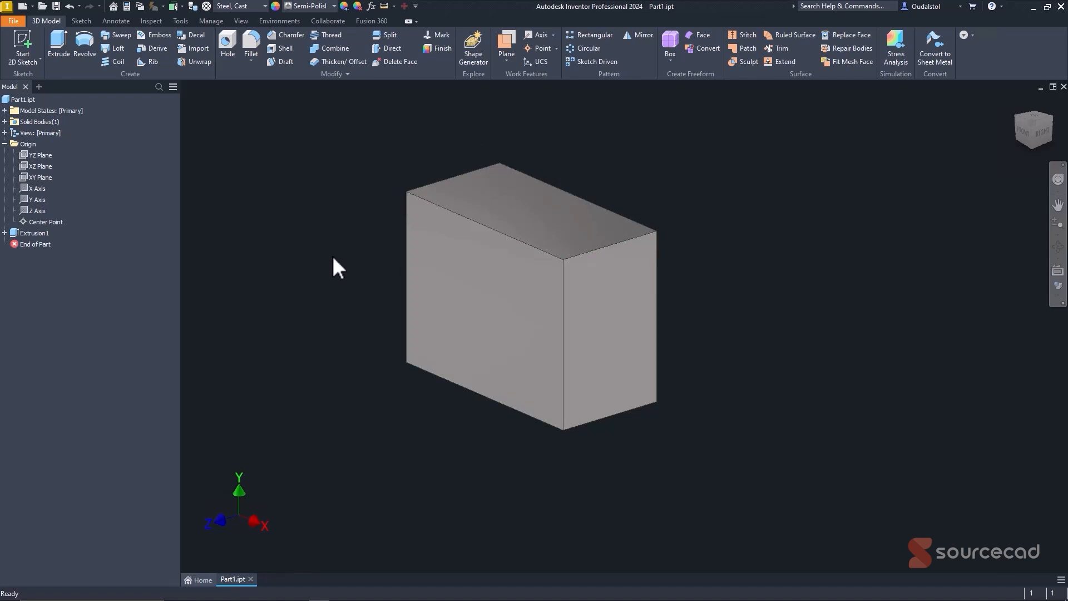
pyautogui.click(457, 256)
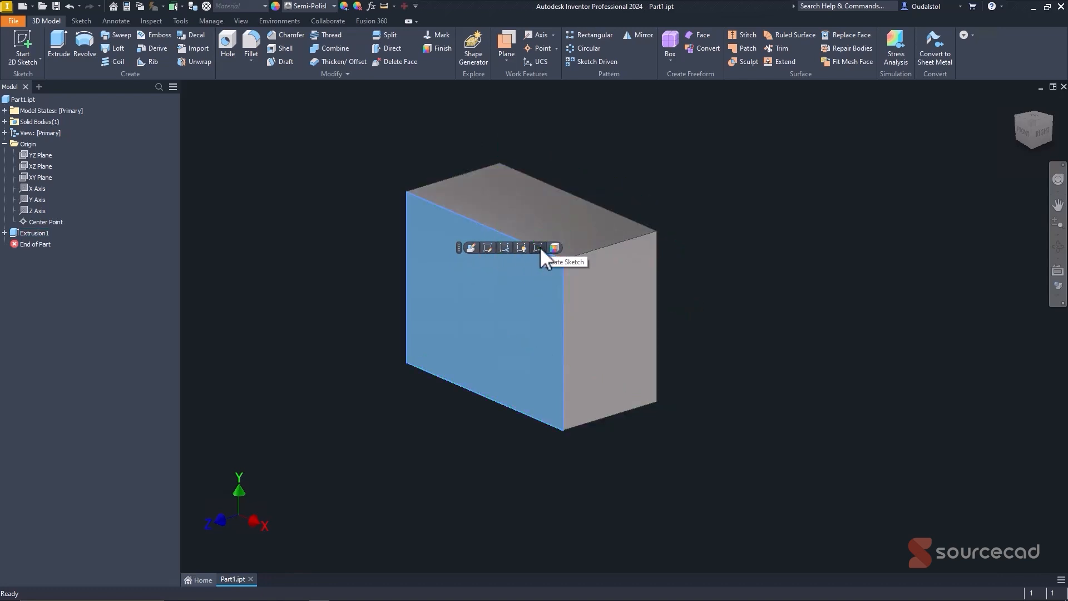
pyautogui.click(358, 175)
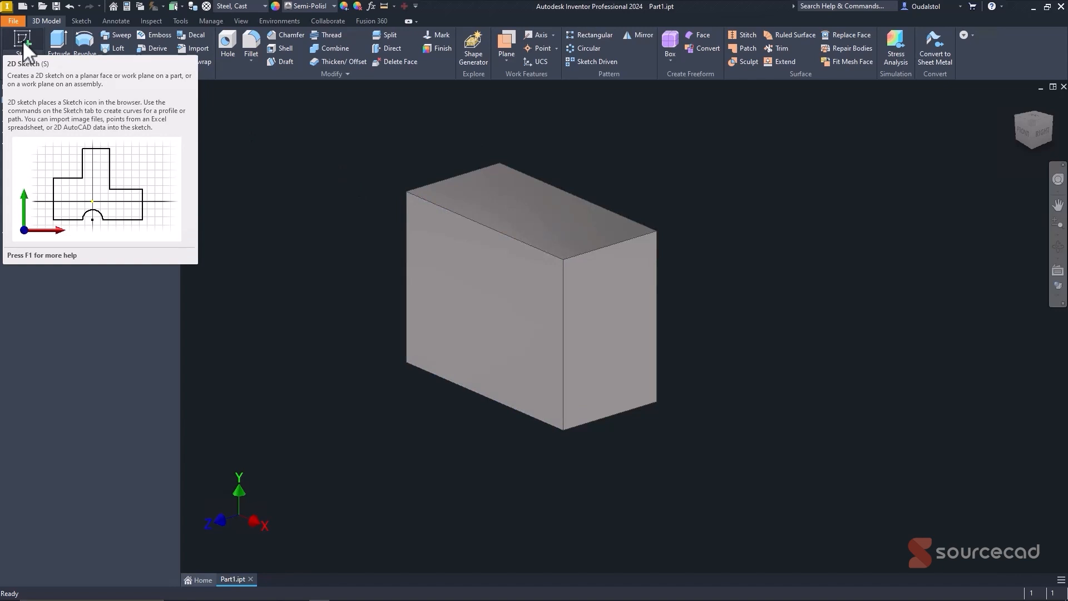
pyautogui.press('s')
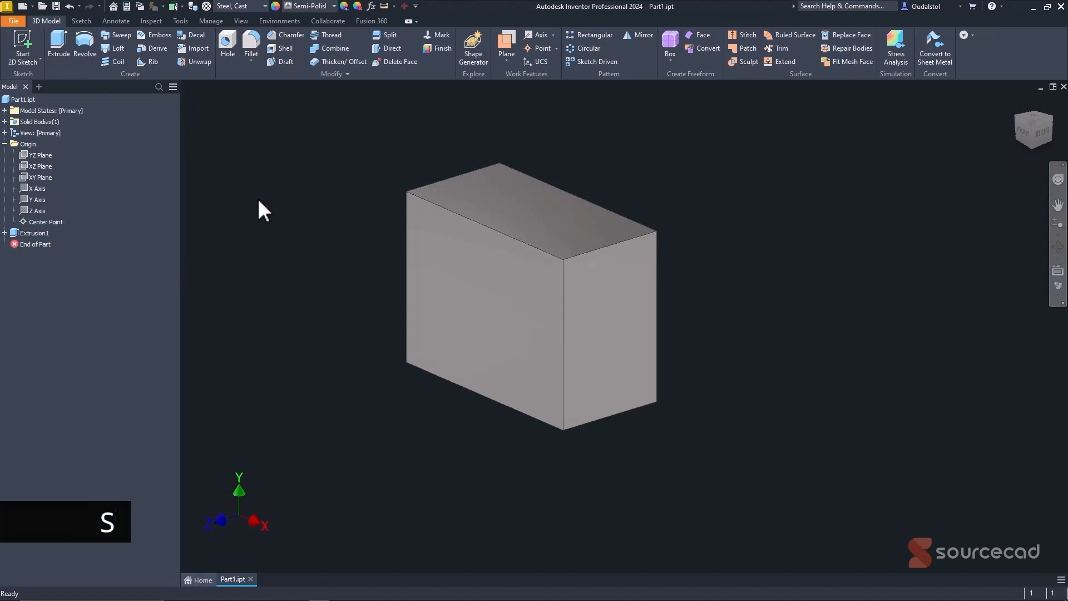
pyautogui.click(502, 301)
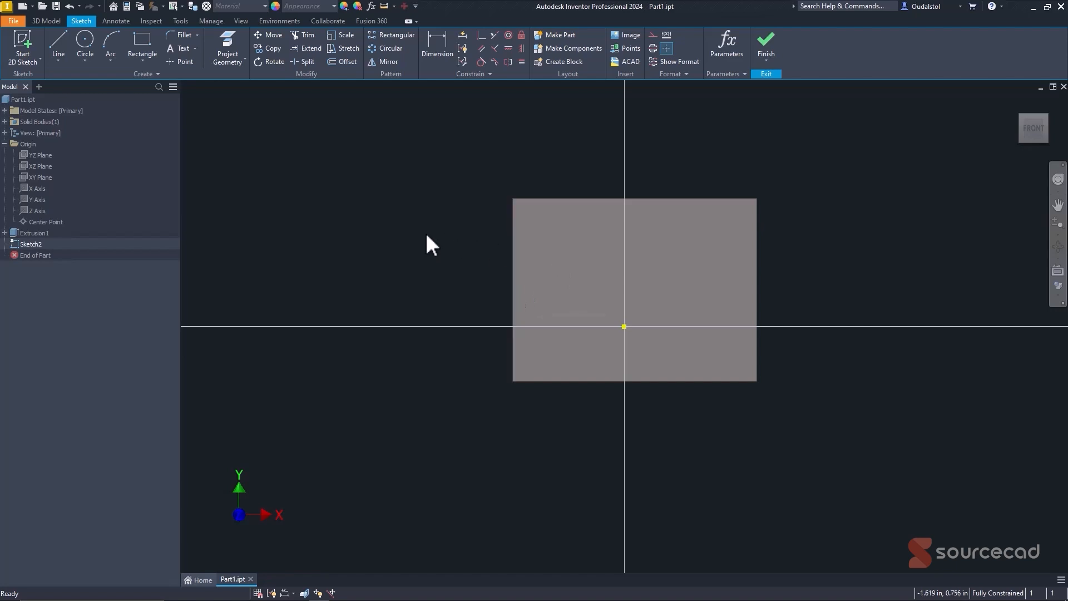
# - Sketch a two-point rectangle about 0.55 in wide in the upper-left area of the box's front face
pyautogui.moveTo(444, 208); pyautogui.dragTo(376, 196, button='middle')
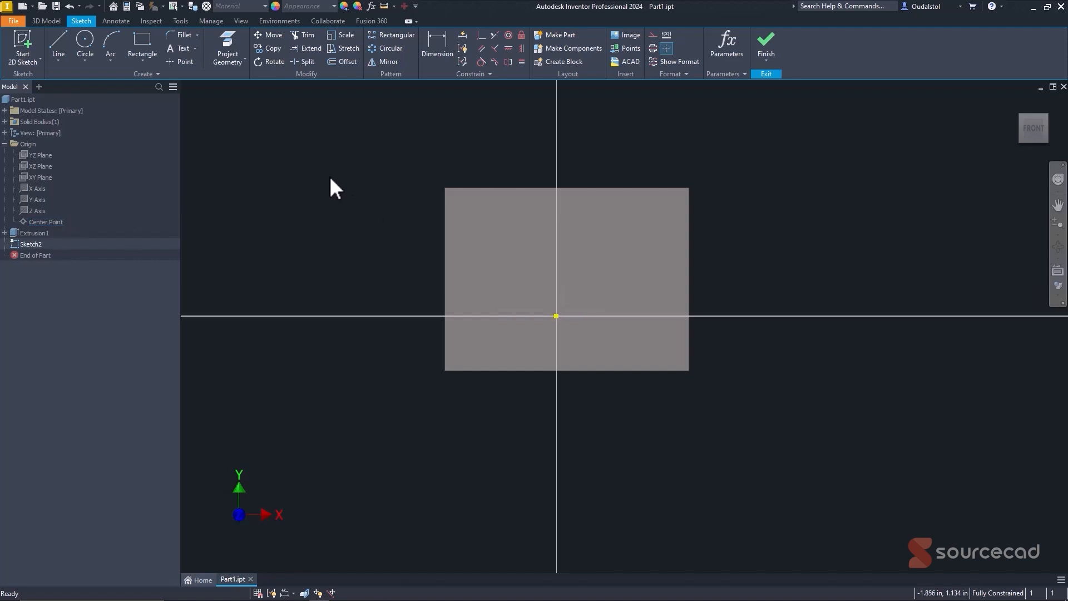
pyautogui.click(142, 39)
pyautogui.click(482, 219)
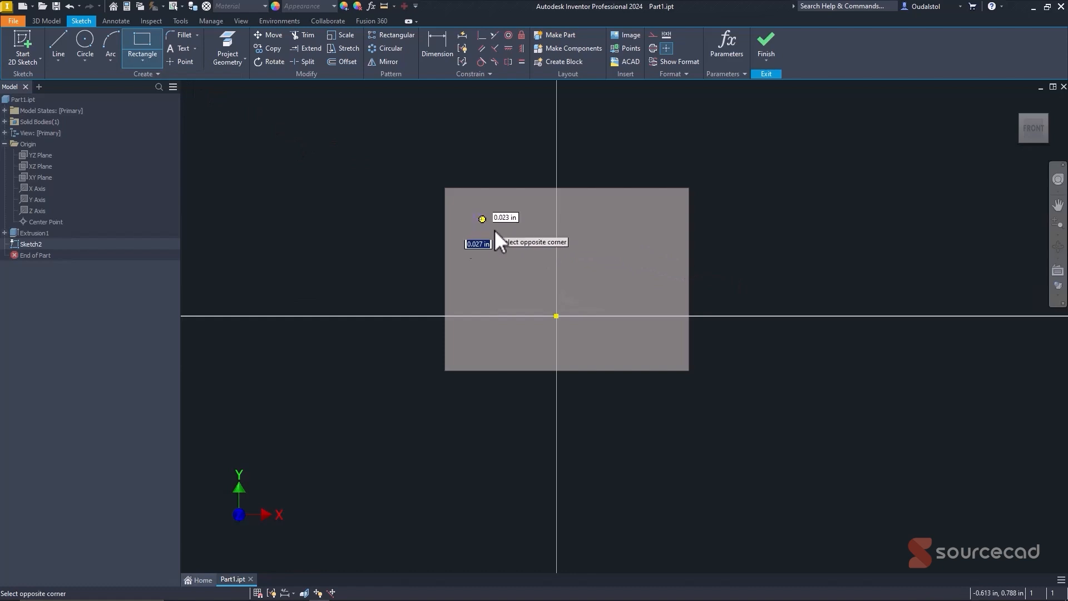
pyautogui.click(542, 276)
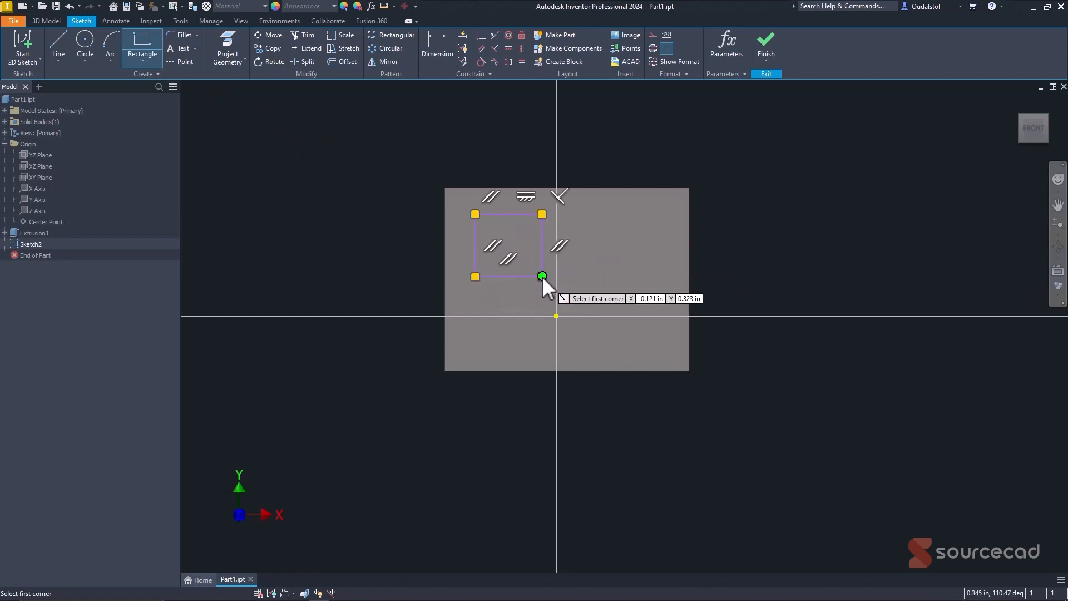
pyautogui.rightClick(375, 197)
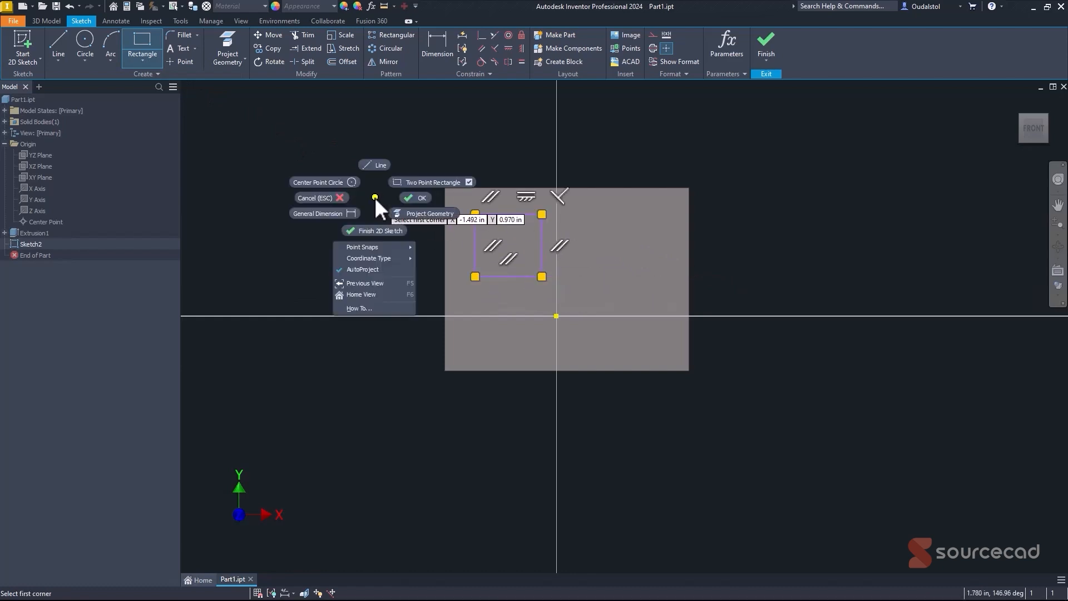
pyautogui.click(409, 198)
# - Dimension the top edge of the small rectangle and set its width to 0.5 in
pyautogui.press('d')
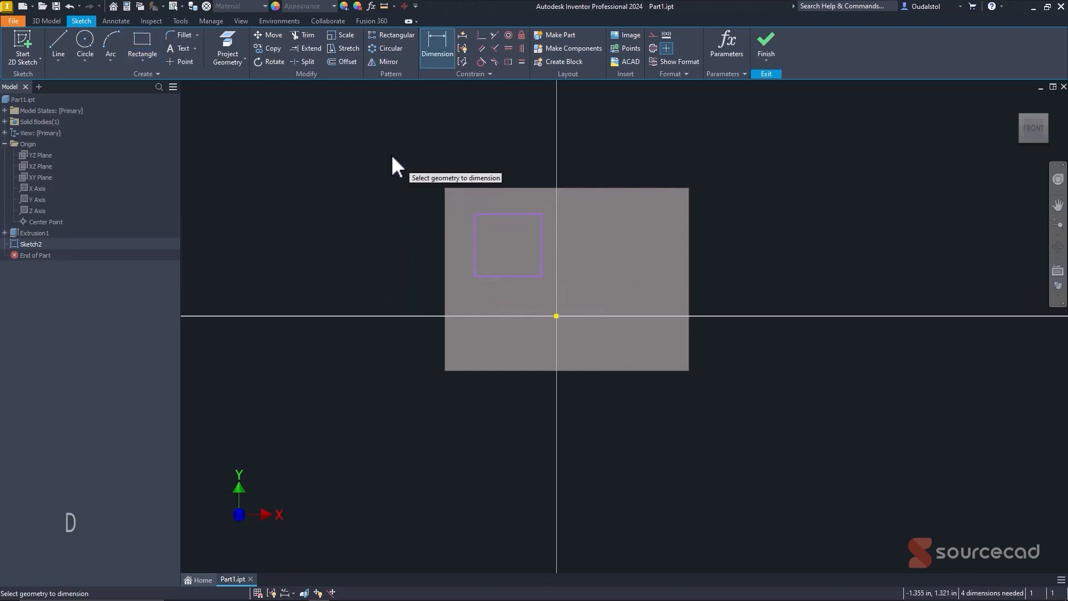
pyautogui.click(493, 213)
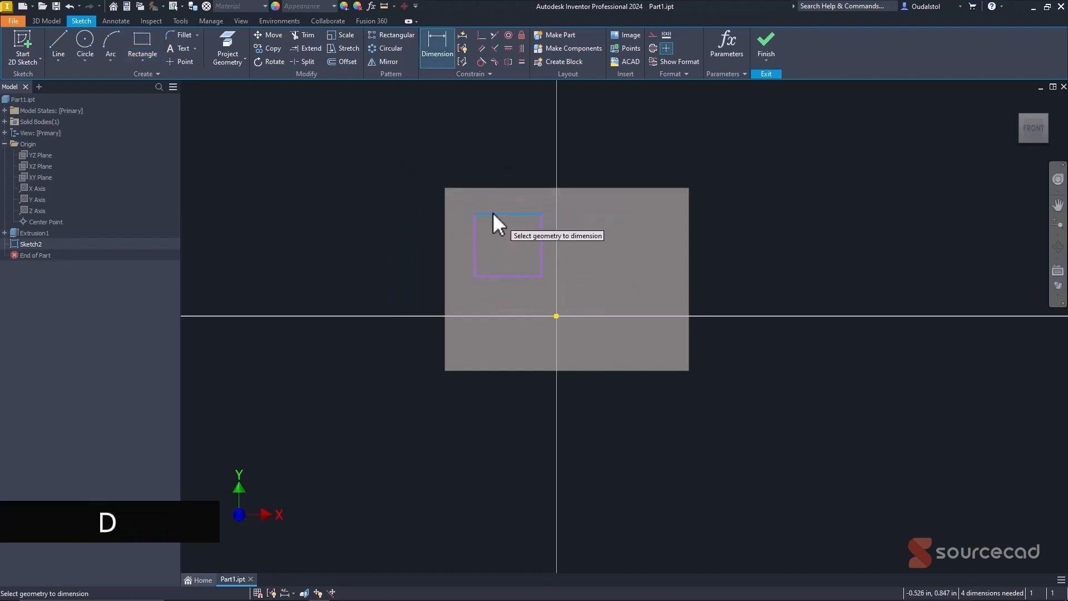
pyautogui.click(492, 169)
pyautogui.write('0.5')
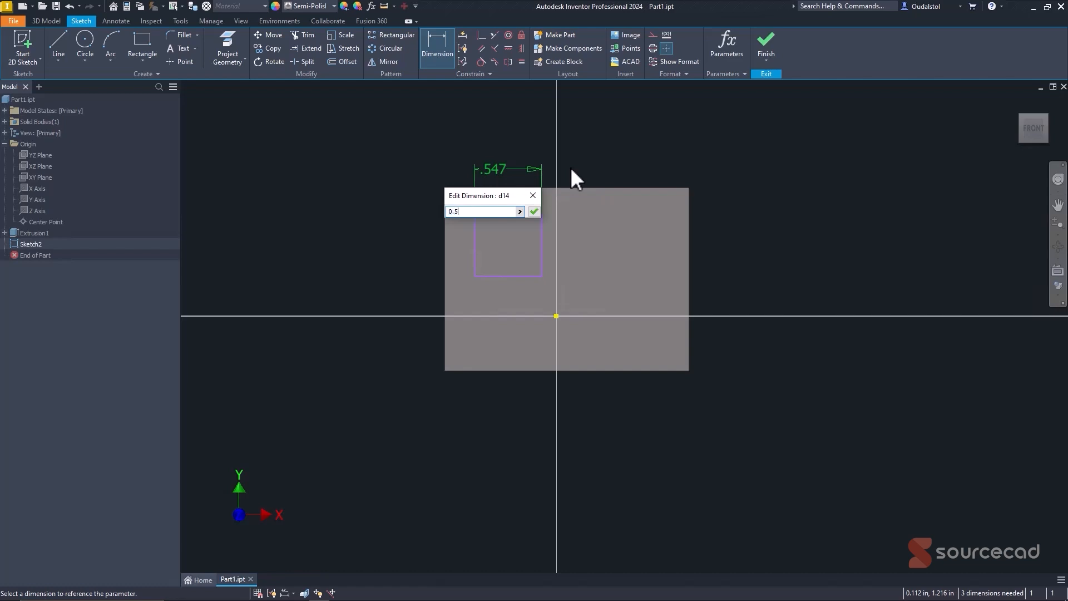
pyautogui.press('Return')
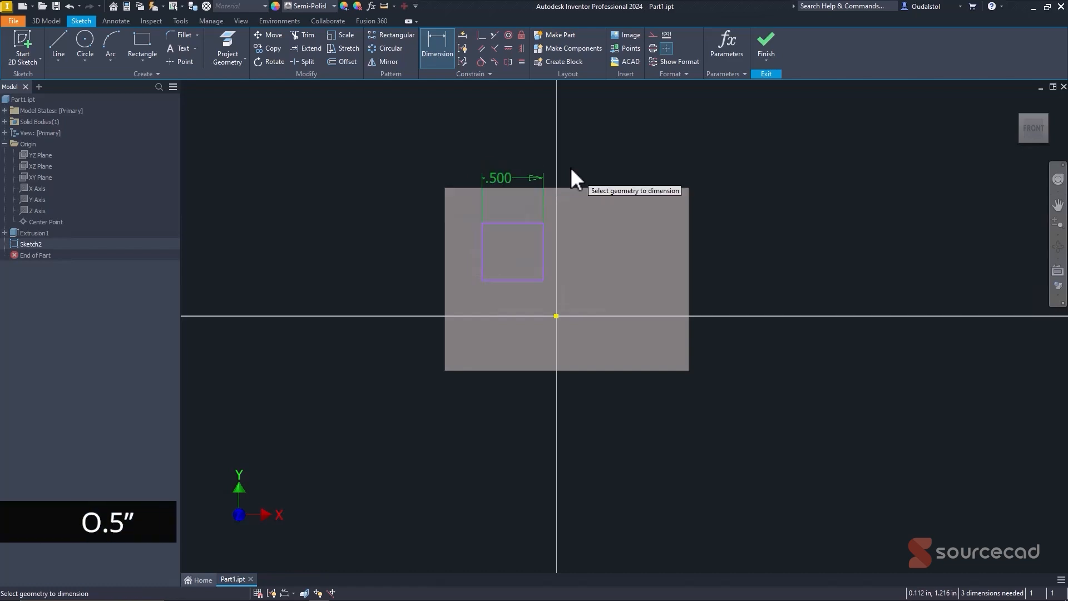
# - Dimension the left side of the small rectangle and set its height to 0.5 in
pyautogui.click(483, 245)
pyautogui.click(413, 240)
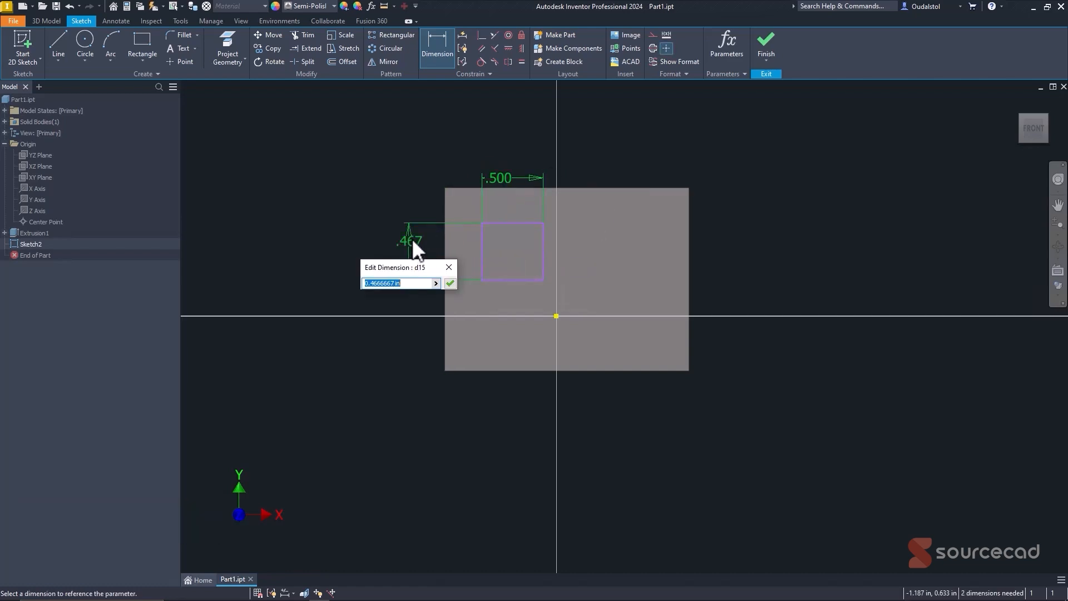
pyautogui.write('0.5')
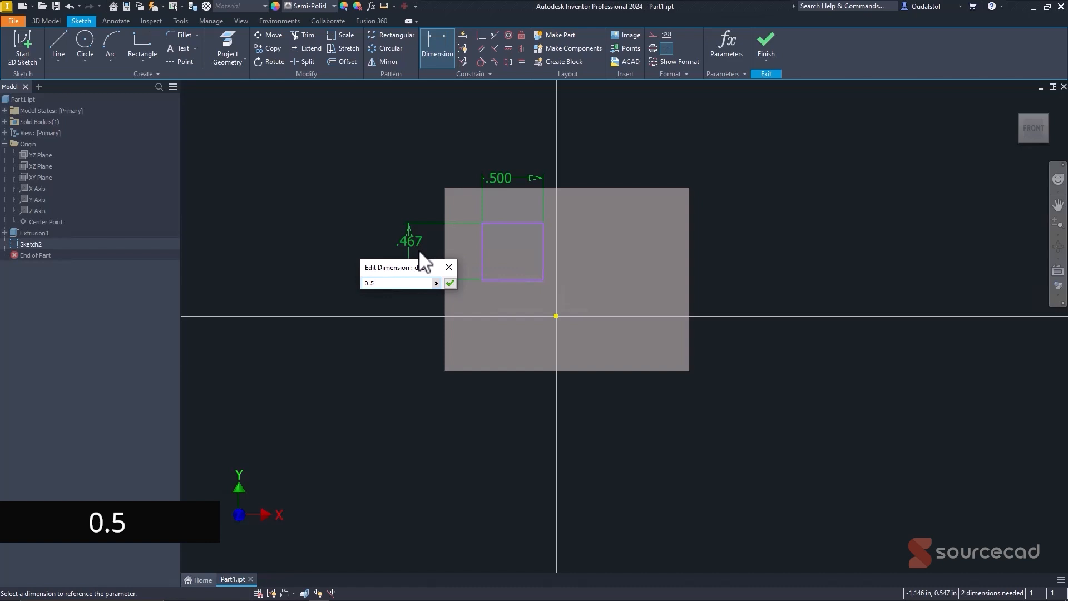
pyautogui.click(450, 283)
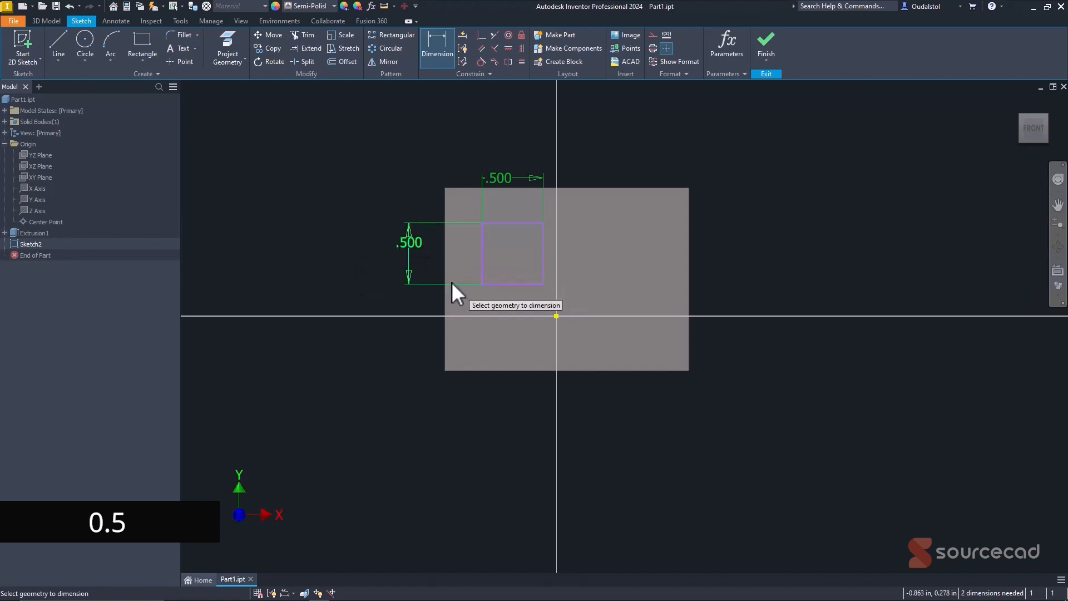
# - Dimension the distance from the box face's left edge to the square's left side as 0.25 in
pyautogui.click(445, 204)
pyautogui.click(482, 248)
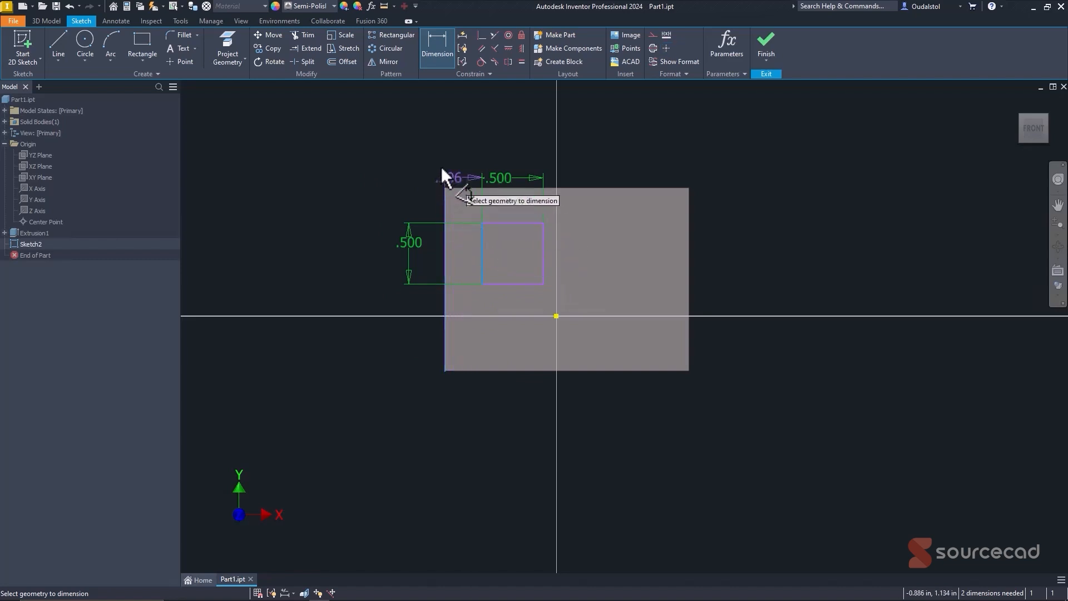
pyautogui.click(404, 159)
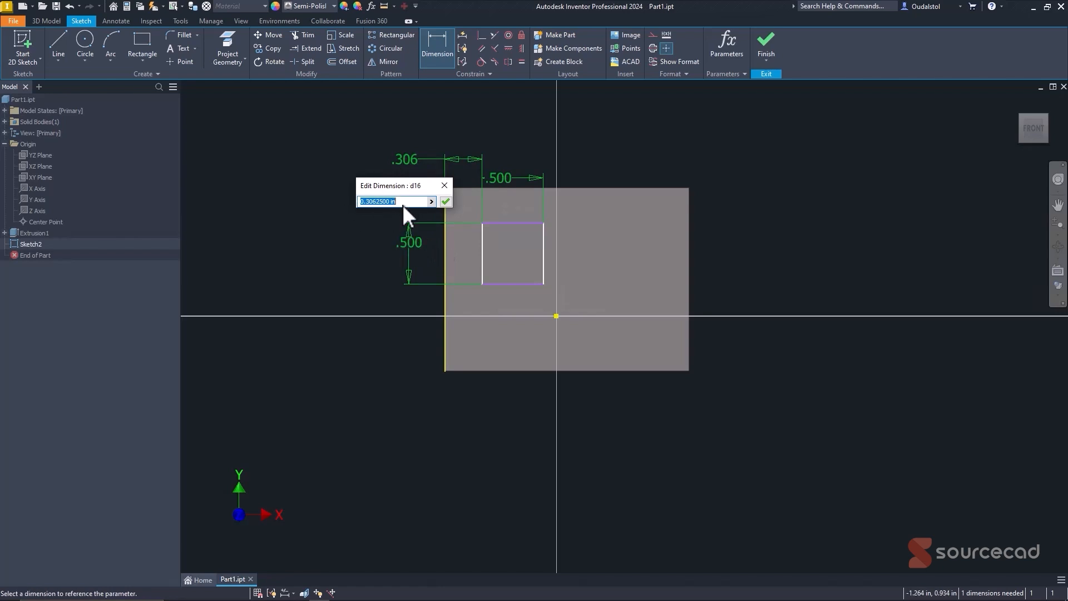
pyautogui.write('0.25')
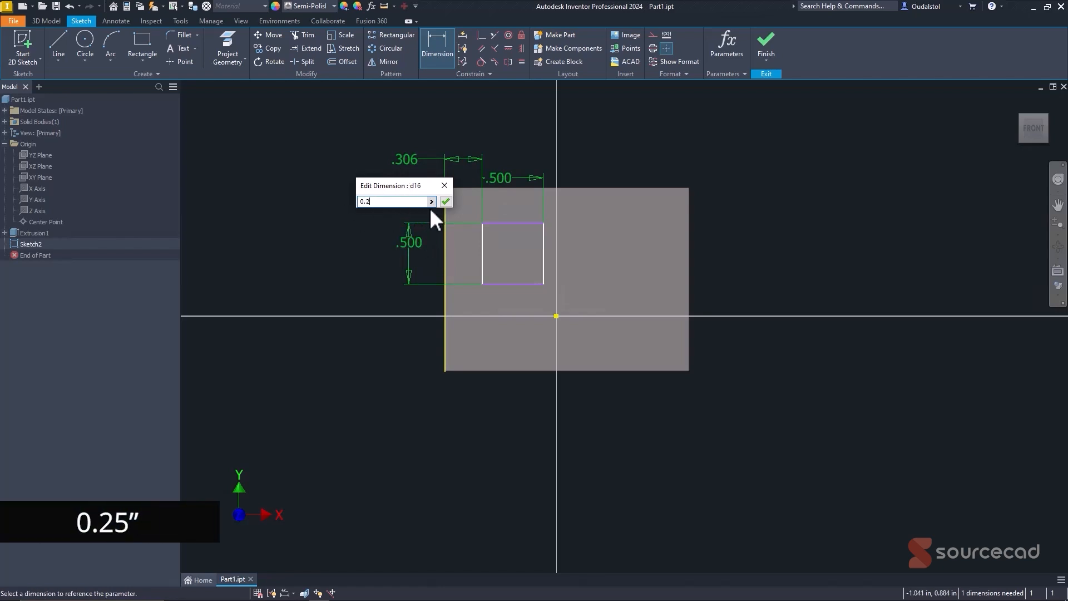
pyautogui.press('Return')
pyautogui.rightClick(419, 179)
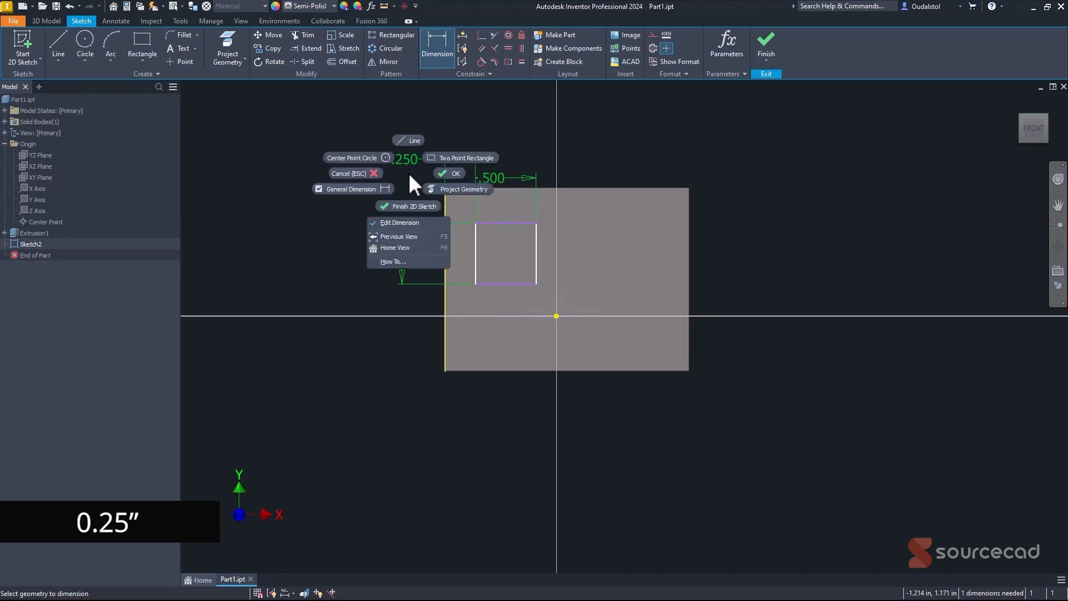
pyautogui.click(440, 173)
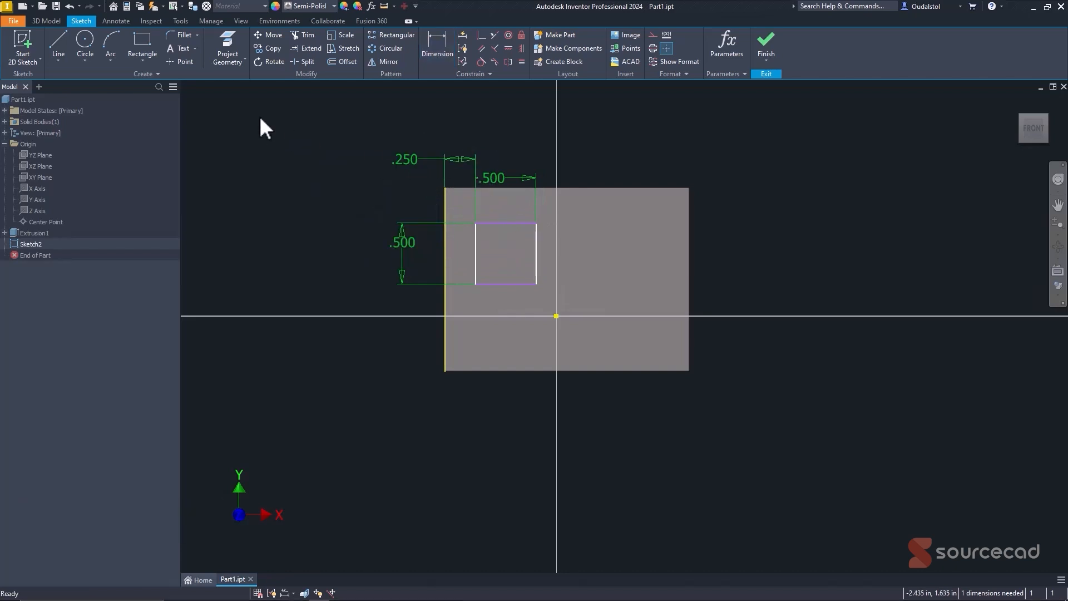
# - Project the outline of the box's front face into the sketch
pyautogui.click(229, 37)
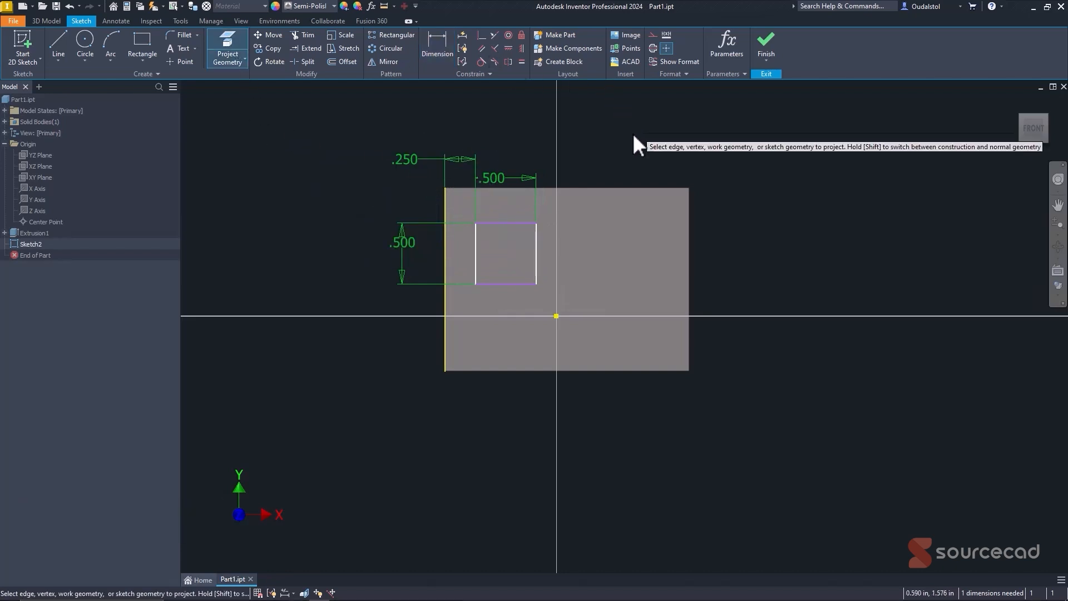
pyautogui.click(645, 218)
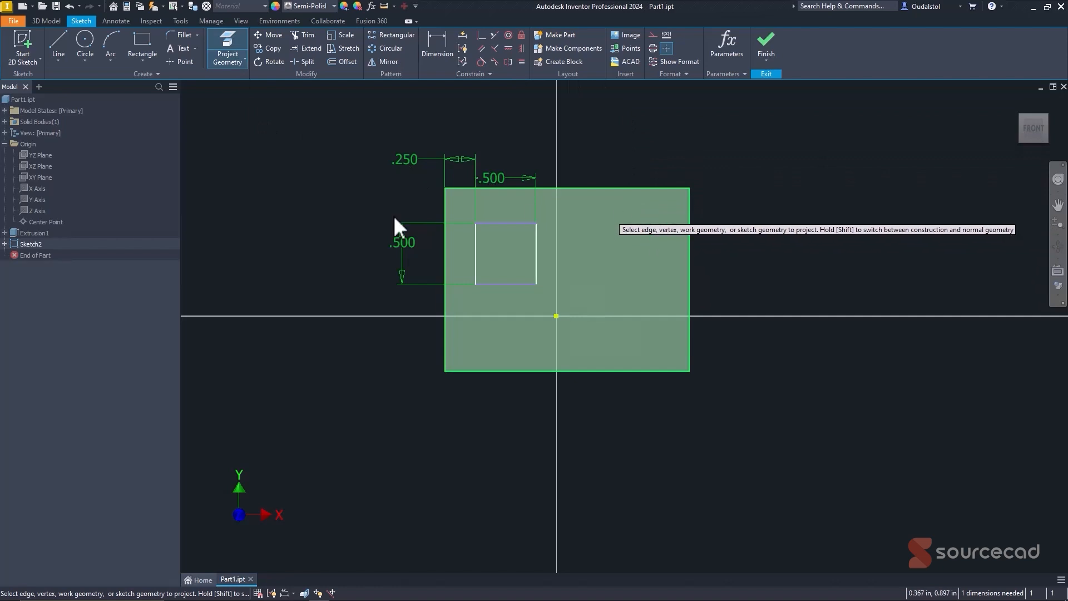
pyautogui.rightClick(246, 184)
pyautogui.click(293, 182)
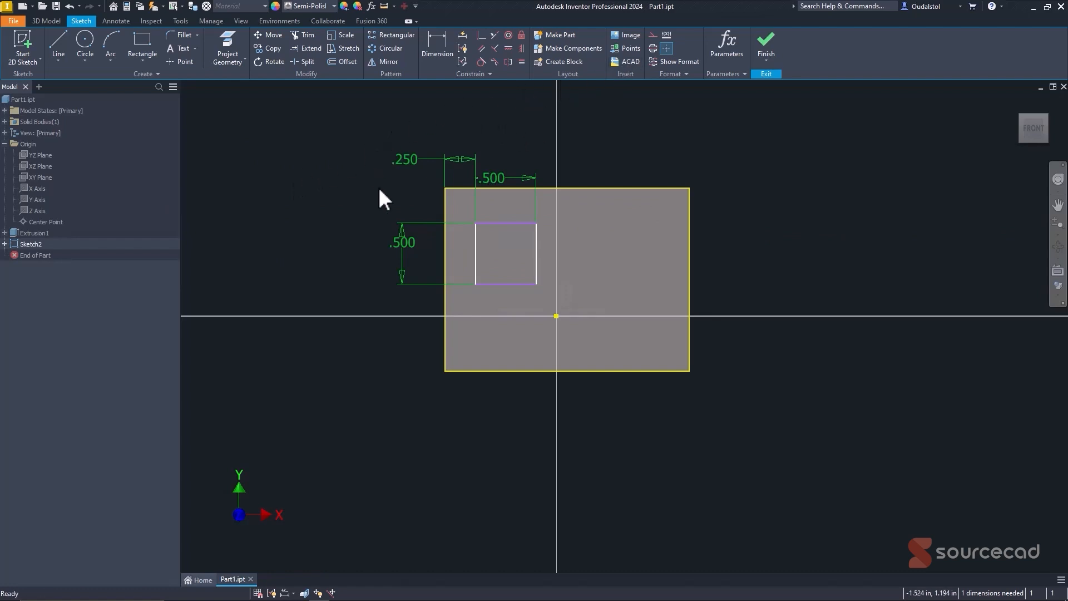
# - Dimension the distance from the face's top edge to the square's top side as 0.25 in
pyautogui.press('d')
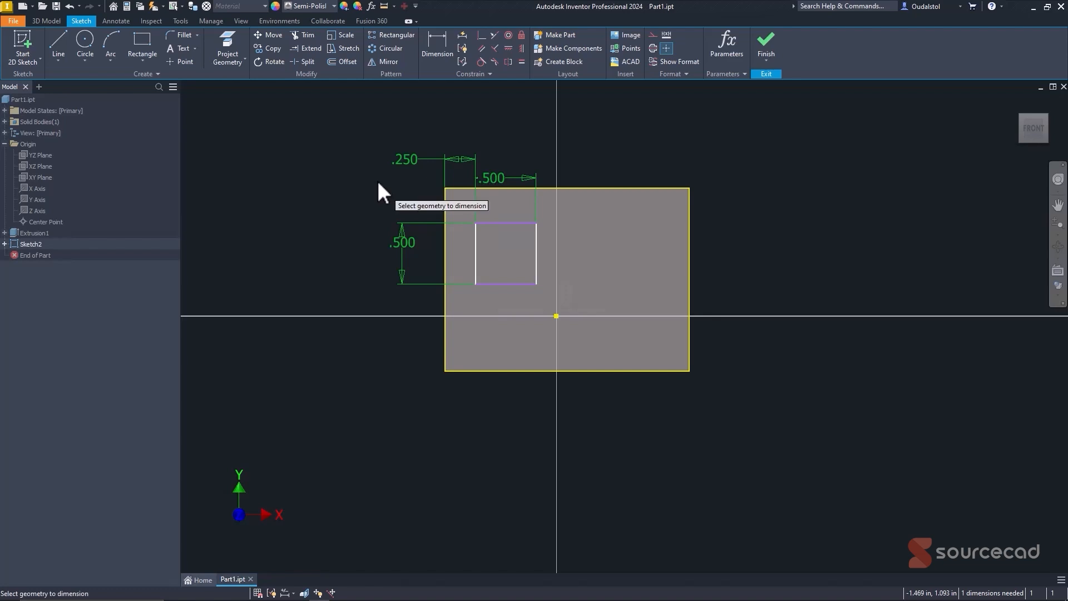
pyautogui.click(505, 223)
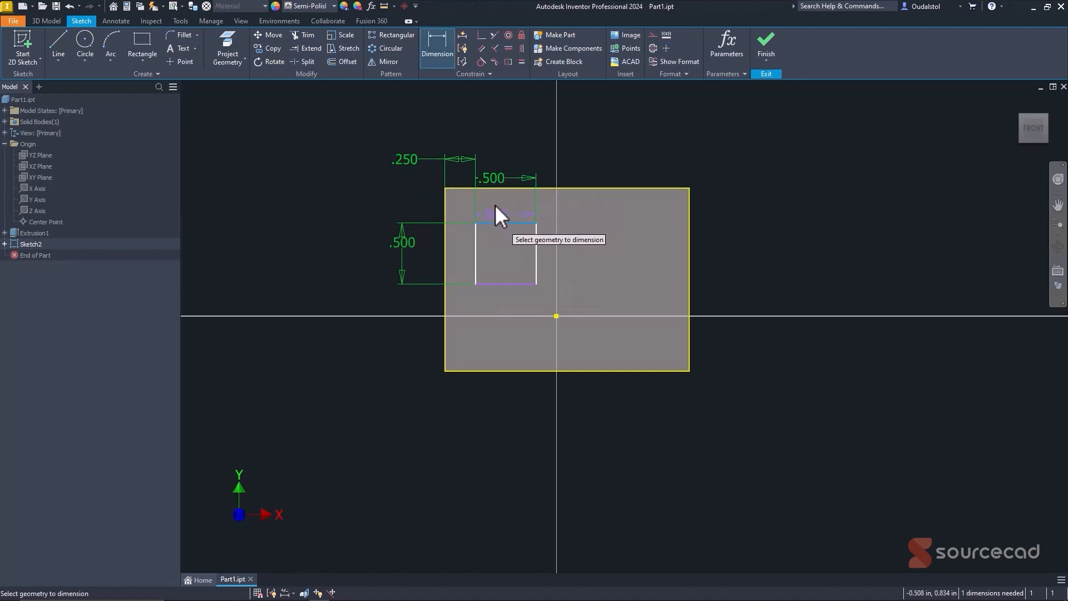
pyautogui.click(486, 189)
pyautogui.click(385, 195)
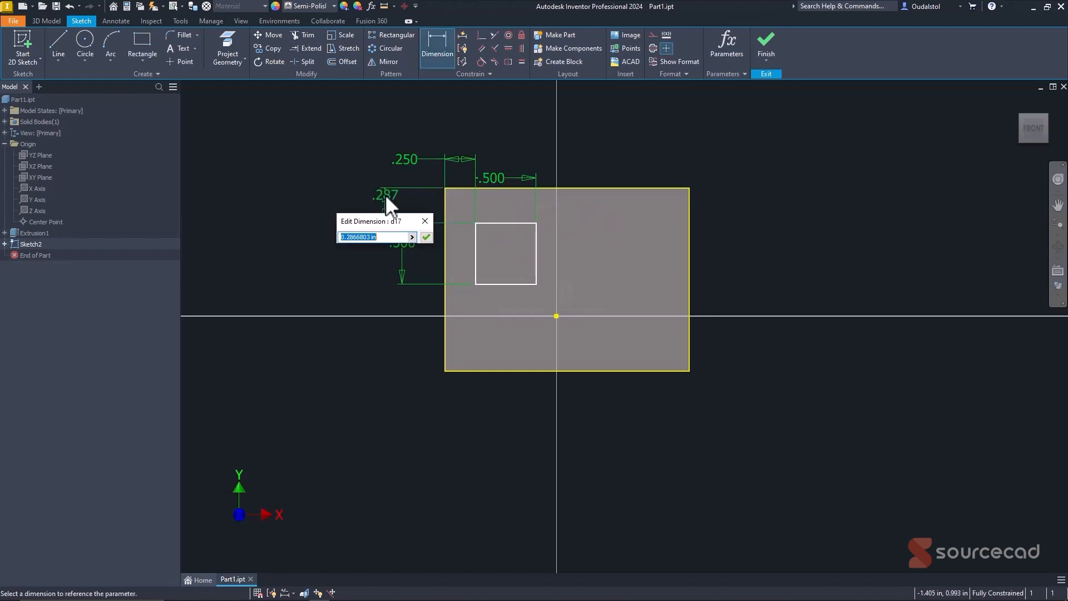
pyautogui.write('0.25')
pyautogui.press('Return')
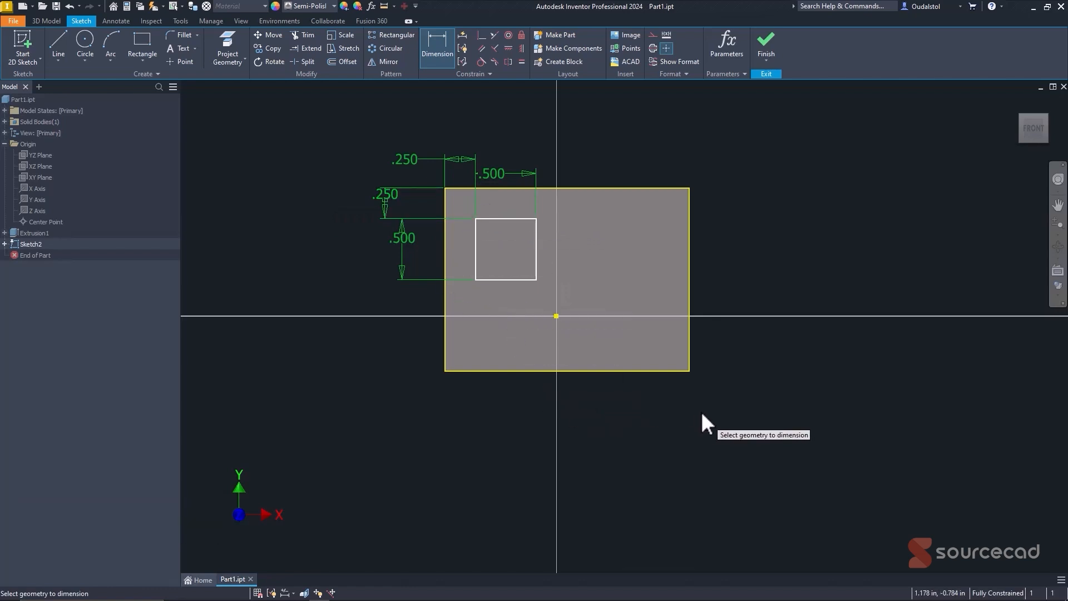
pyautogui.rightClick(372, 418)
pyautogui.click(405, 419)
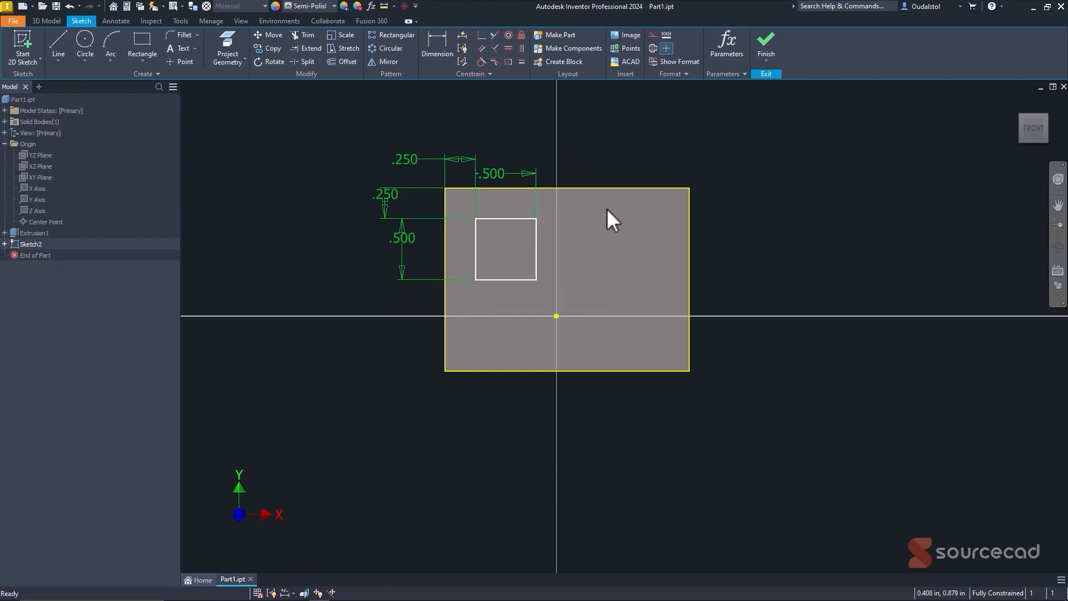
# - Start an Extrude of the small square profile with its direction flipped into the box
pyautogui.press('e')
pyautogui.press('e')
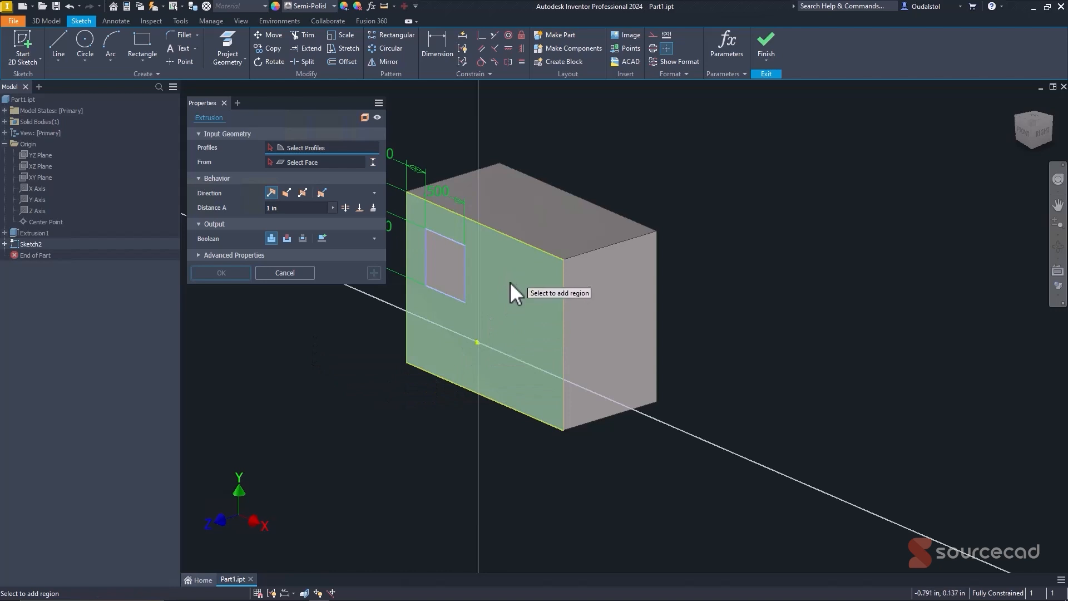
pyautogui.scroll(3, 509, 295)
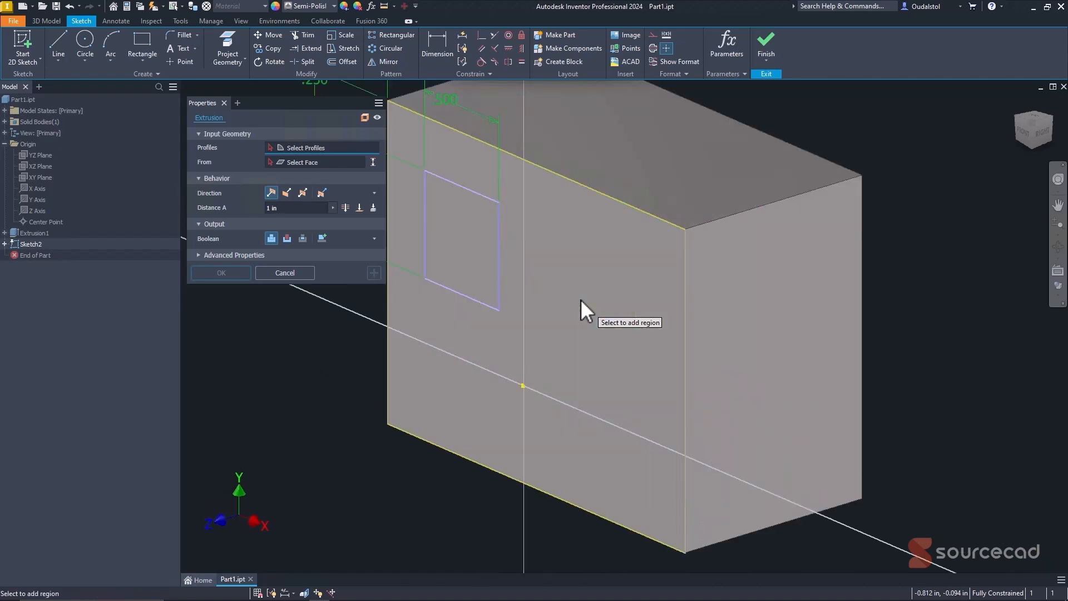
pyautogui.moveTo(580, 298); pyautogui.dragTo(659, 347, button='middle')
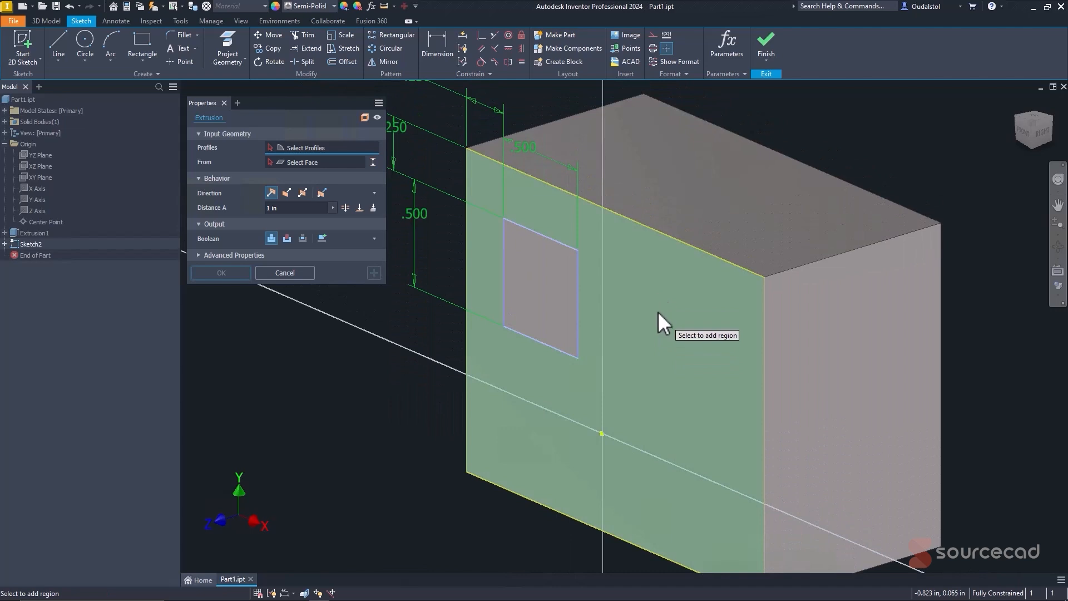
pyautogui.scroll(-3, 659, 312)
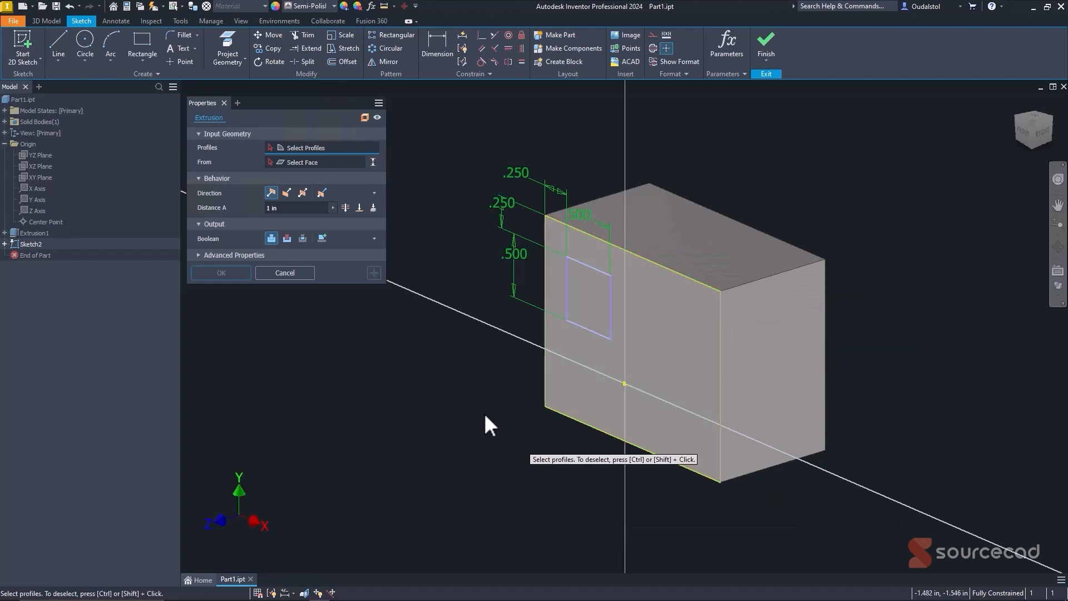
pyautogui.click(590, 295)
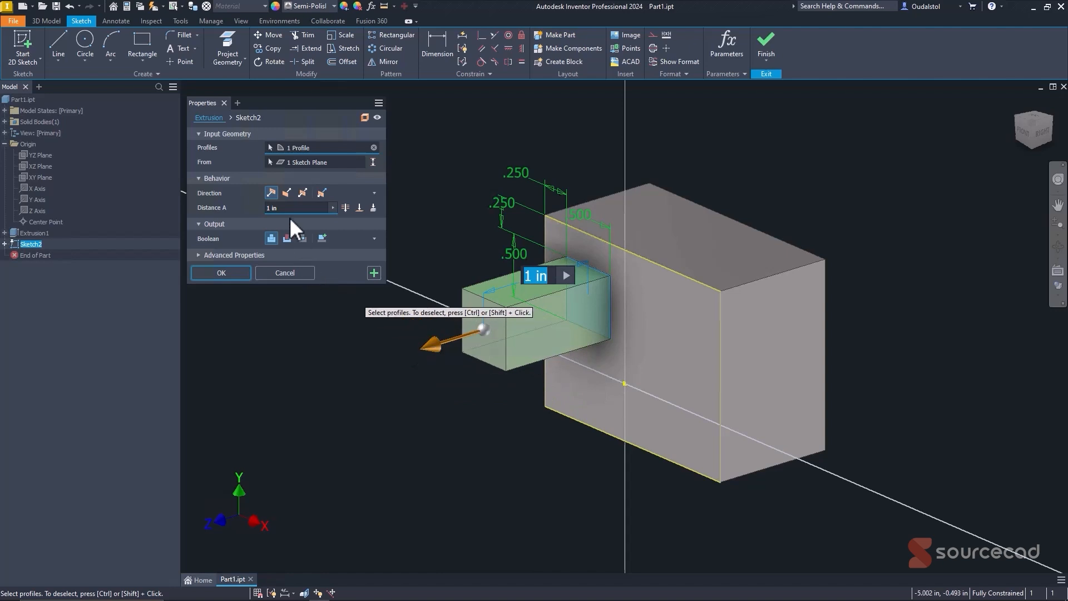
pyautogui.click(287, 192)
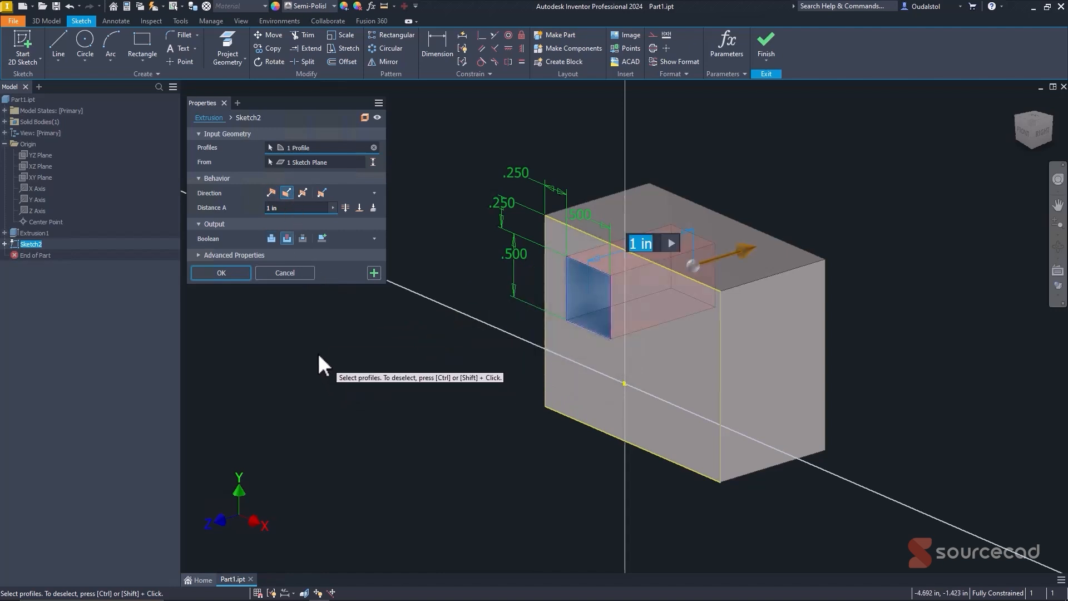
# - Try the extrusion as a Join stretched through the back of the box to 2.4375 in
pyautogui.click(272, 237)
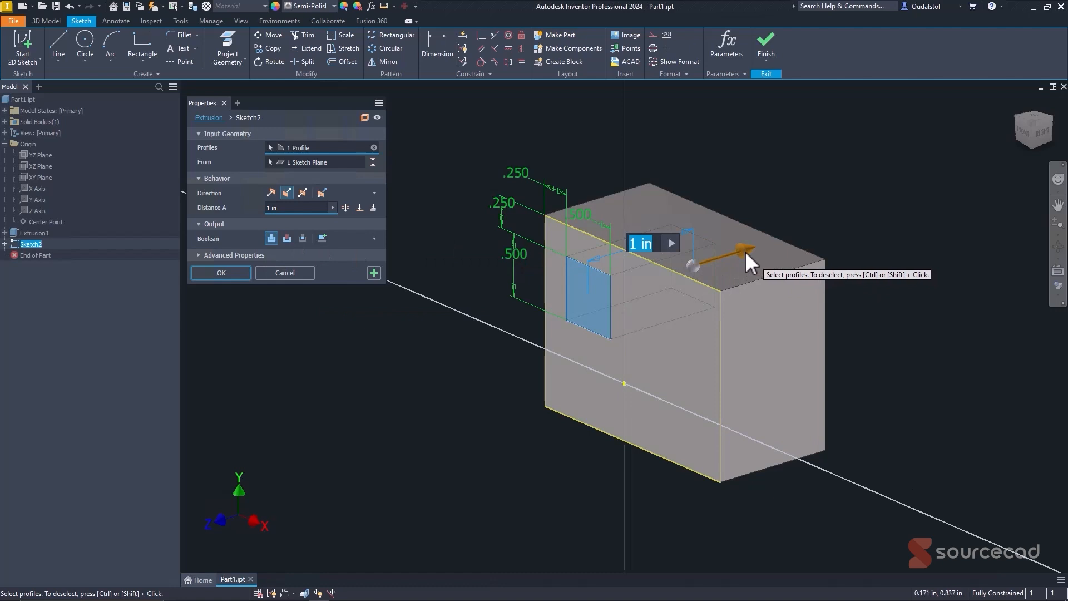
pyautogui.moveTo(746, 251); pyautogui.dragTo(896, 205)
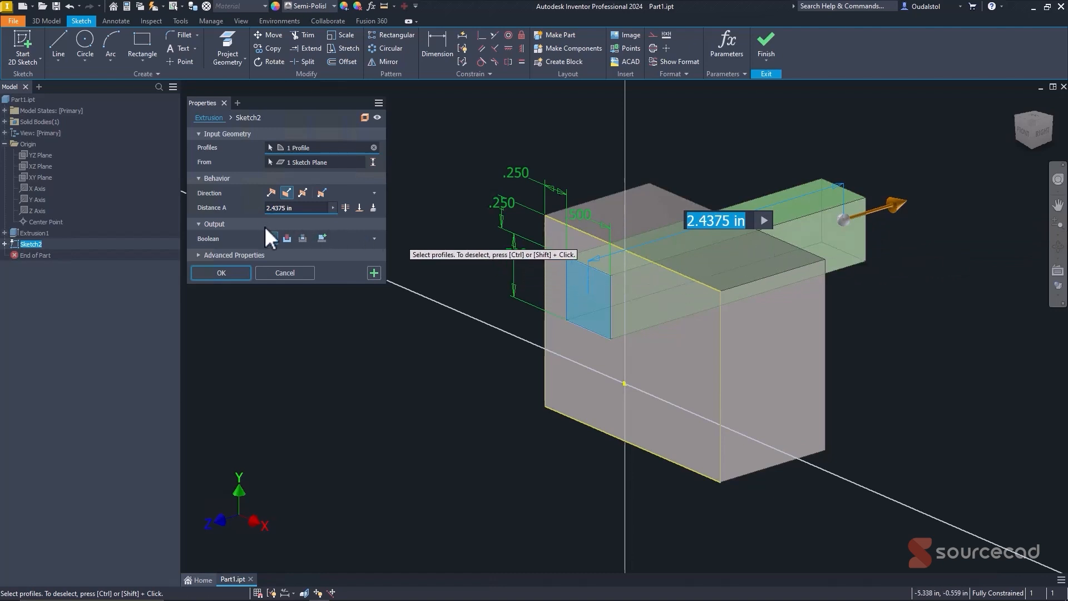
# - Set the extrusion to Cut with a Through All extent and create the square hole
pyautogui.click(286, 238)
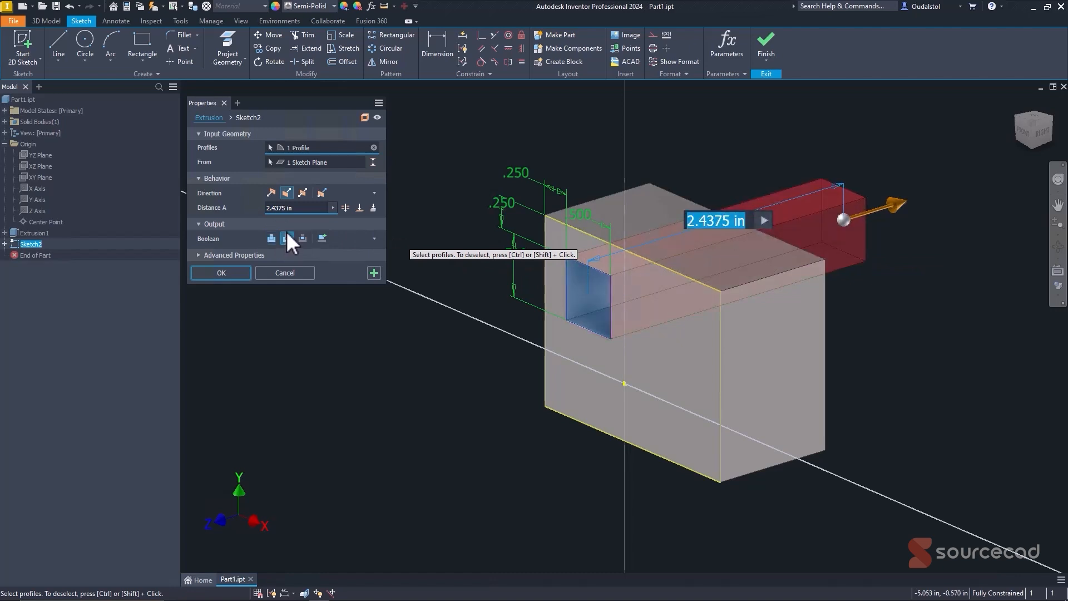
pyautogui.click(345, 207)
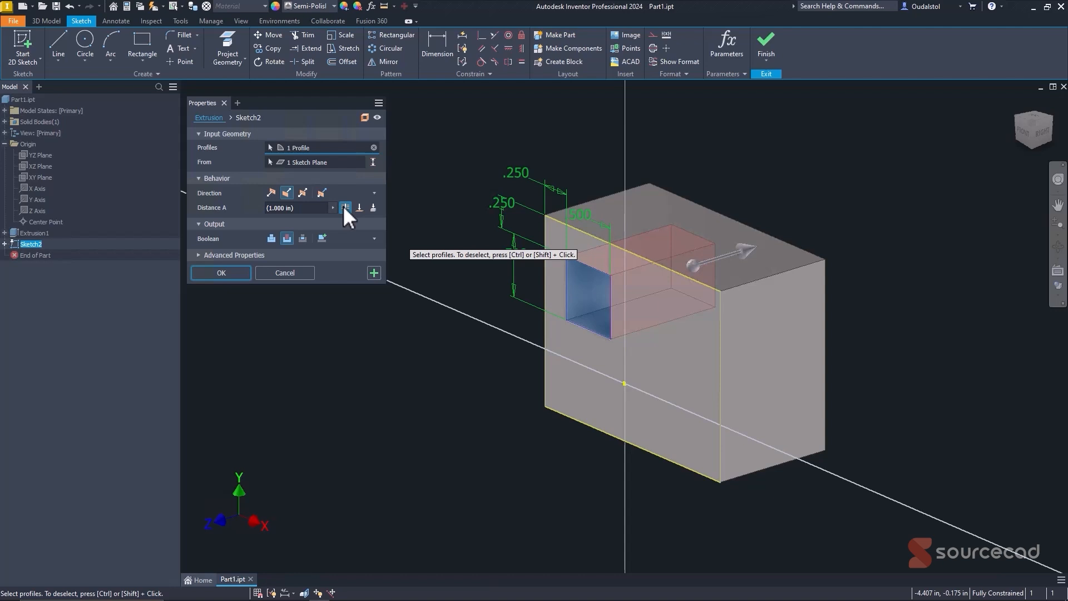
pyautogui.click(231, 272)
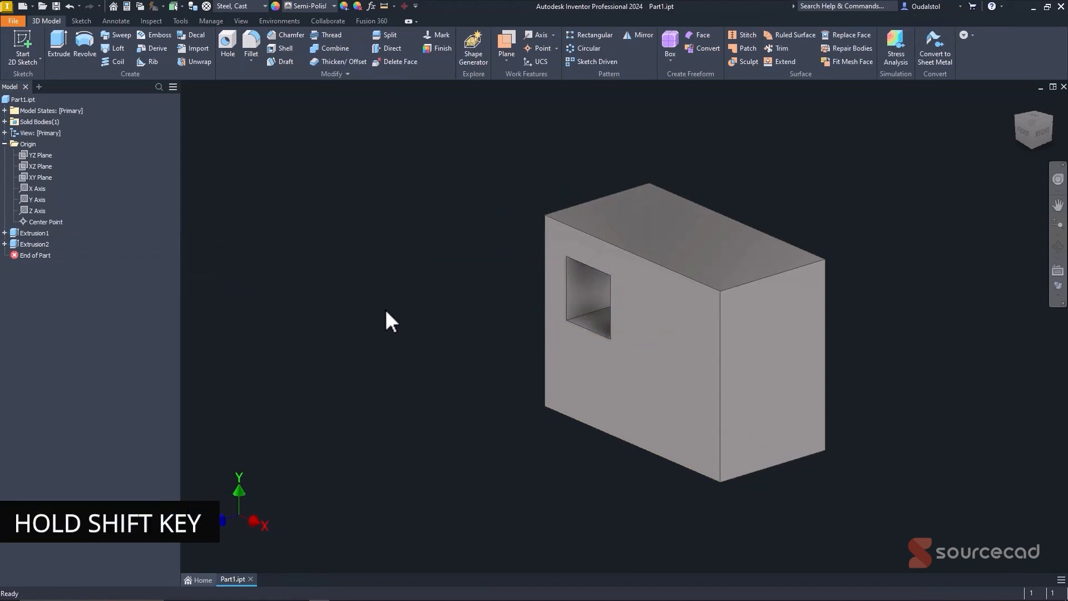
# - Examine the square hole through the box from free-orbit, front and isometric views
pyautogui.moveTo(387, 312)
pyautogui.keyDown('shift'); pyautogui.mouseDown(button='middle')
pyautogui.moveTo(425, 269)
pyautogui.moveTo(493, 256)
pyautogui.moveTo(443, 256)
pyautogui.moveTo(420, 286)
pyautogui.moveTo(425, 295)
pyautogui.mouseUp(button='middle'); pyautogui.keyUp('shift')
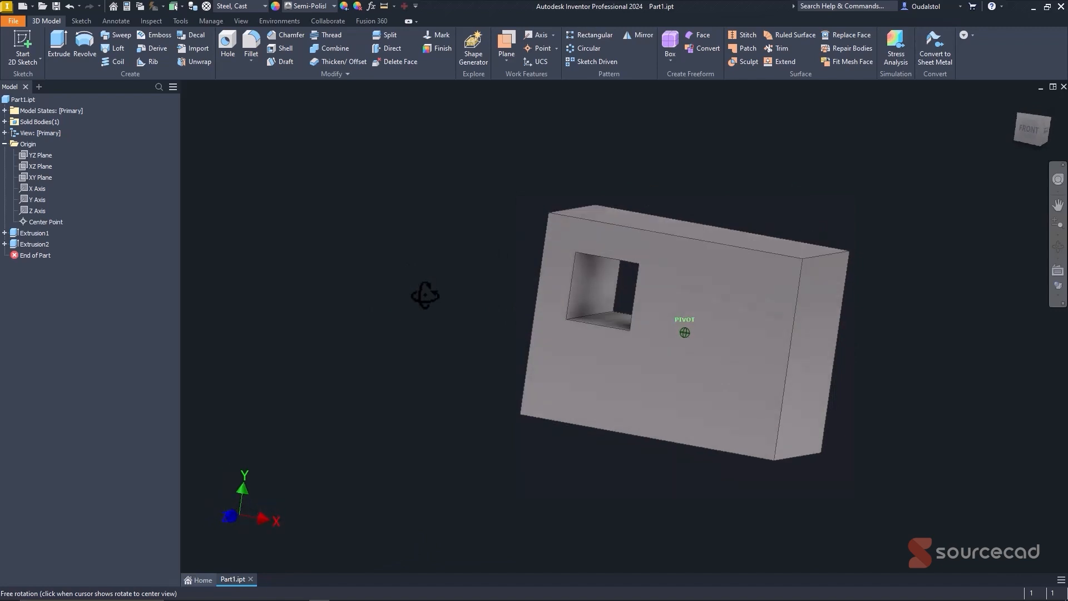
pyautogui.click(1058, 247)
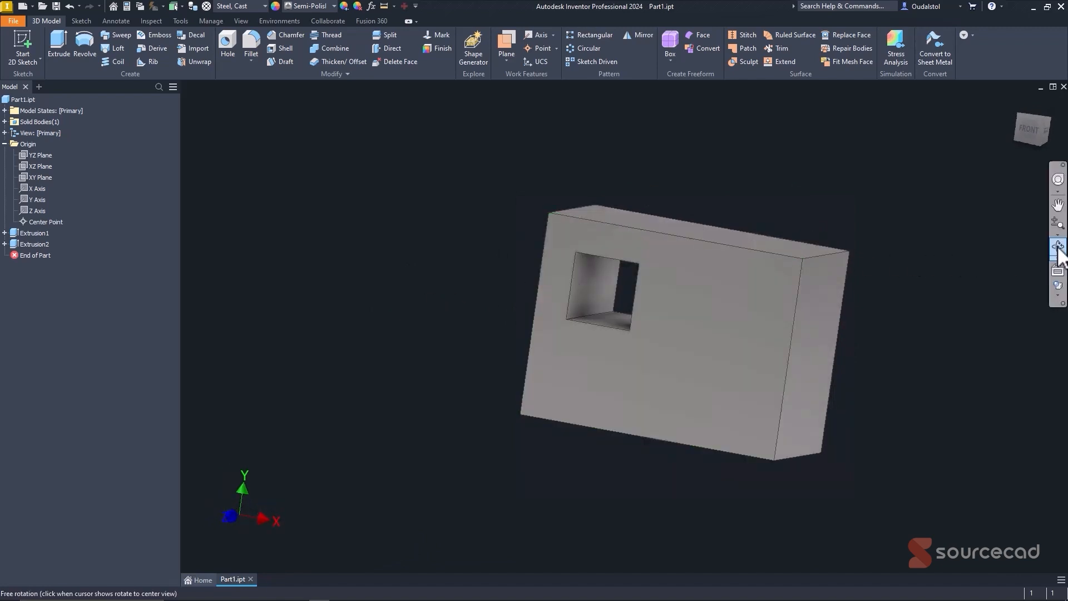
pyautogui.click(1058, 246)
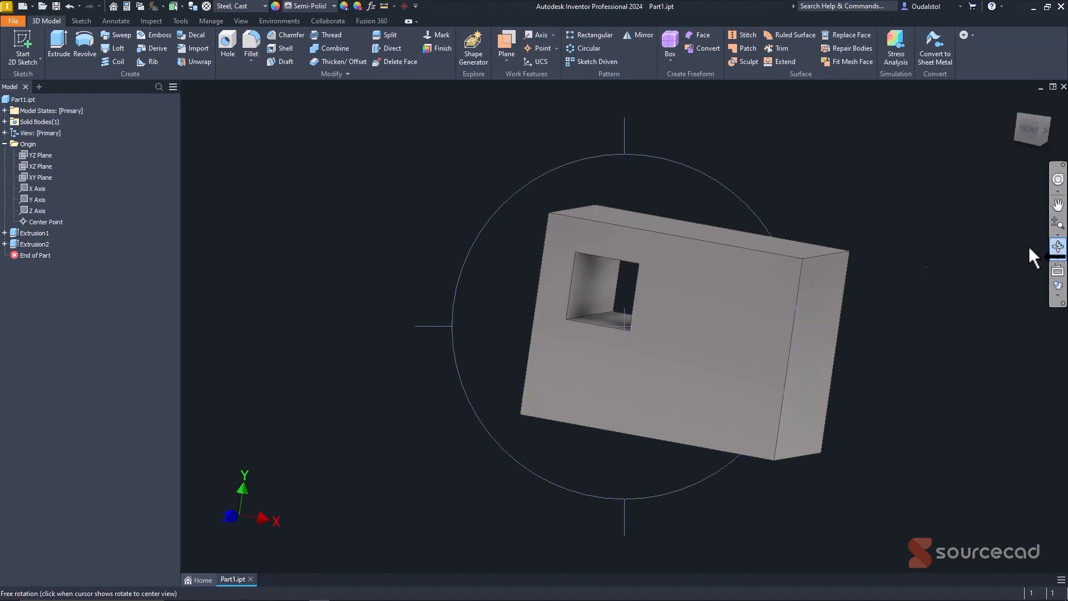
pyautogui.moveTo(665, 281); pyautogui.dragTo(625, 322)
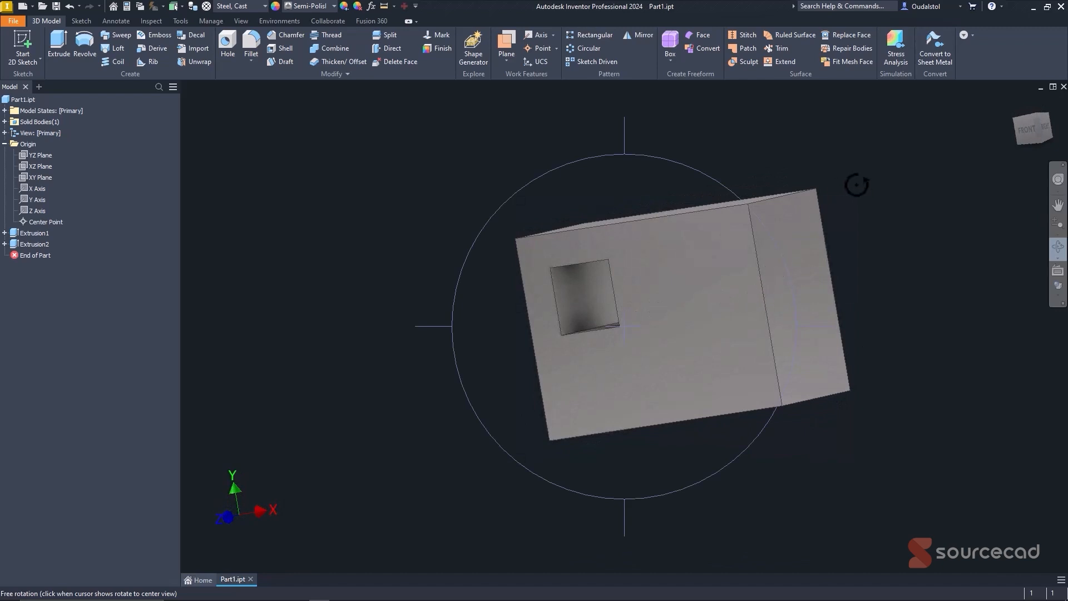
pyautogui.press('Escape')
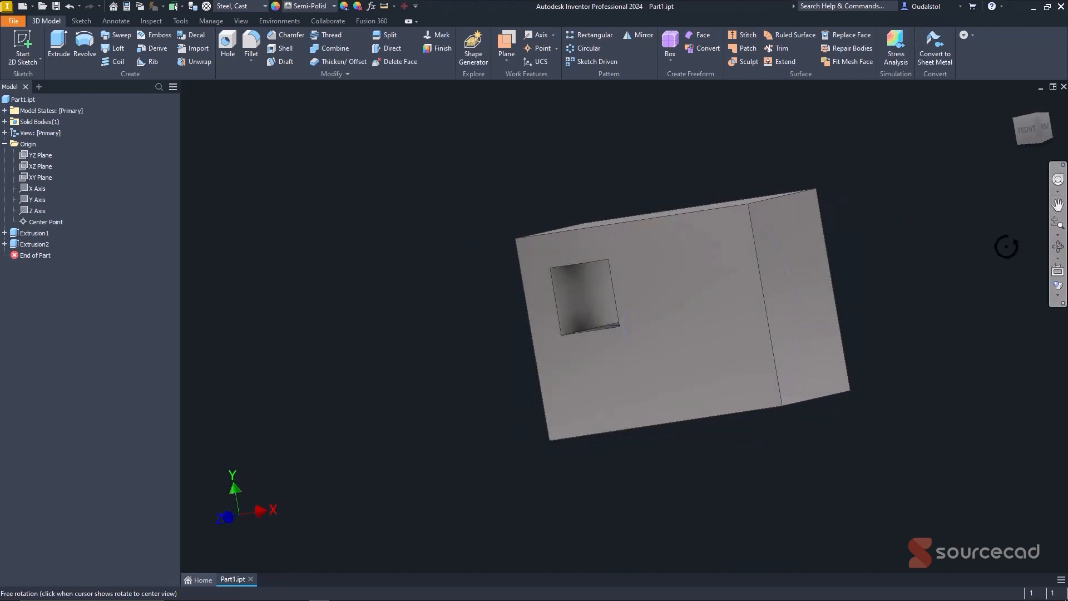
pyautogui.click(1025, 130)
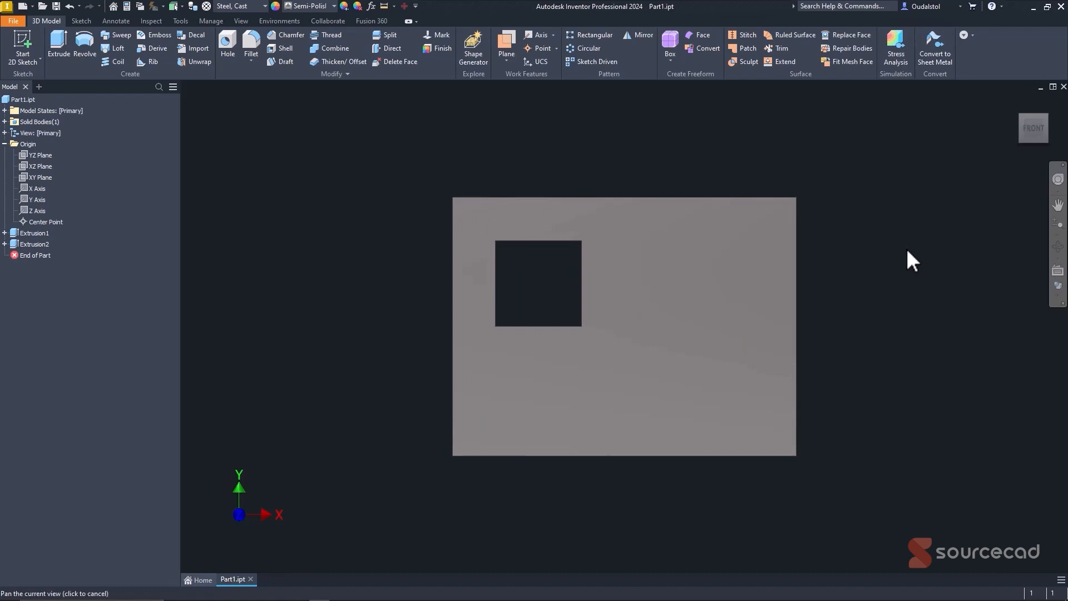
pyautogui.click(1045, 116)
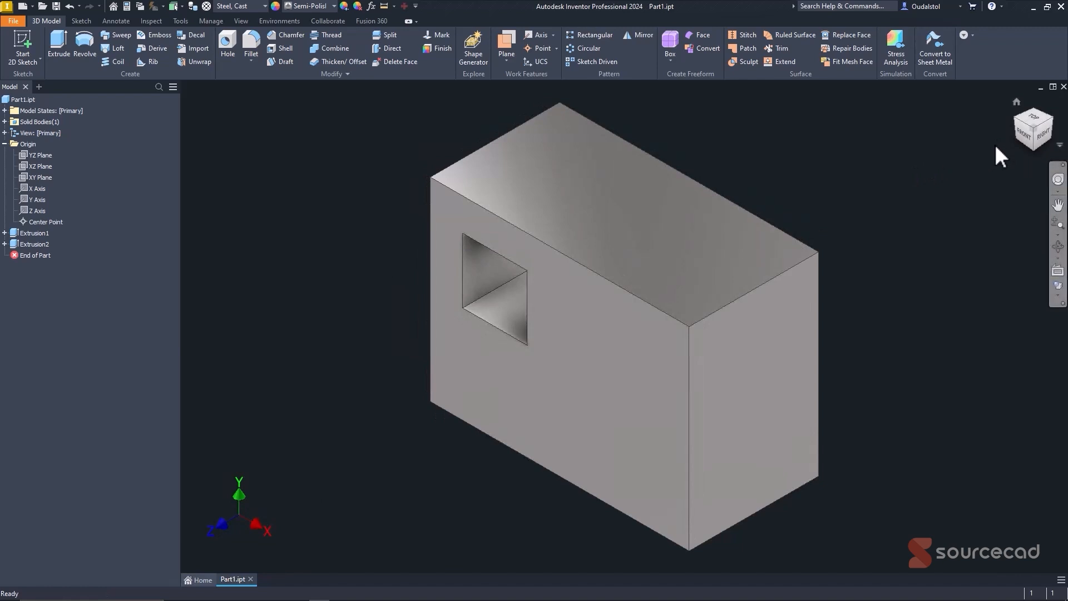
pyautogui.moveTo(1033, 130)
pyautogui.mouseDown()
pyautogui.moveTo(998, 148)
pyautogui.moveTo(1001, 178)
pyautogui.moveTo(1031, 122)
pyautogui.moveTo(993, 123)
pyautogui.moveTo(1034, 116)
pyautogui.mouseUp()
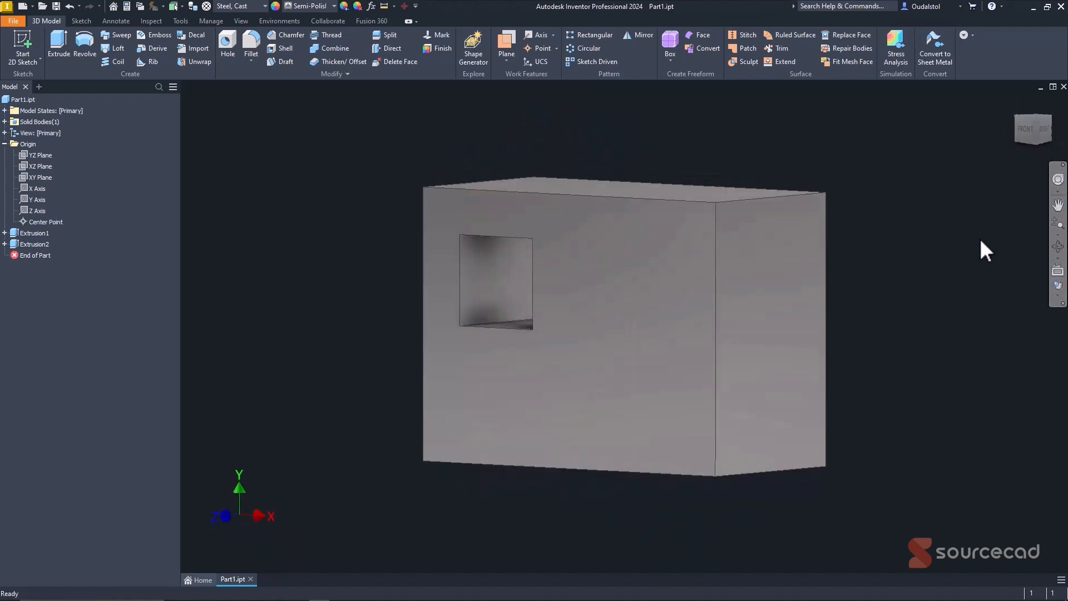
# - Delete the square through-hole extrusion while keeping its consumed sketch
pyautogui.click(1057, 272)
pyautogui.click(589, 272)
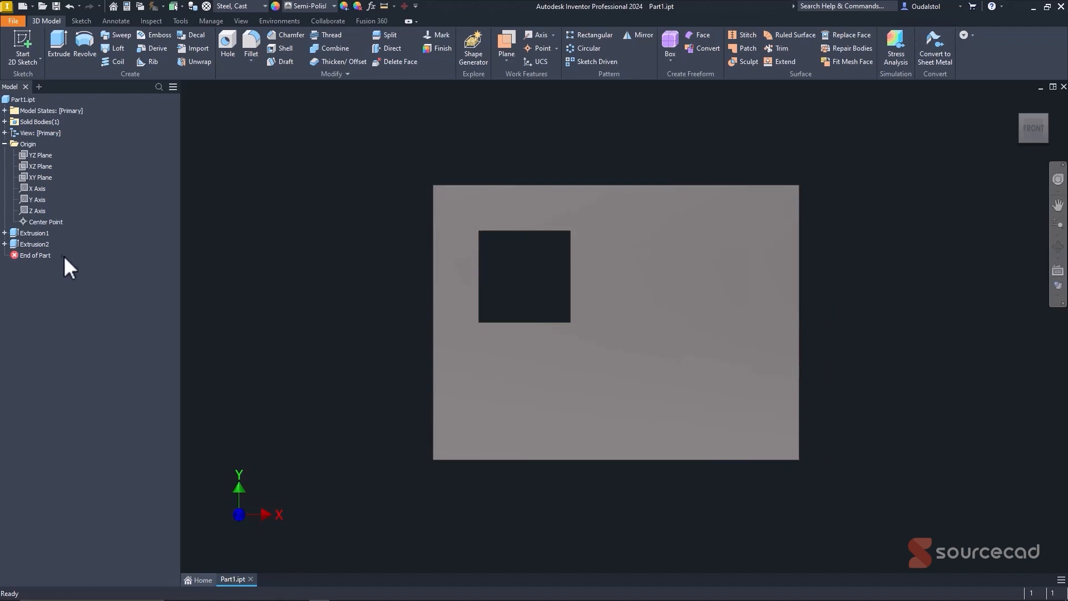
pyautogui.click(4, 143)
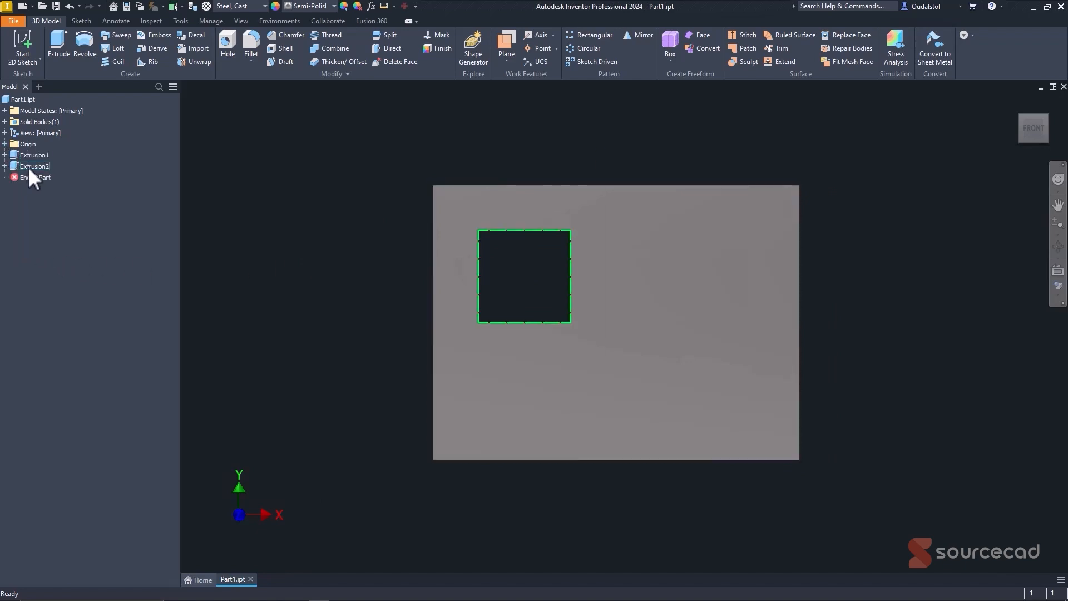
pyautogui.rightClick(29, 176)
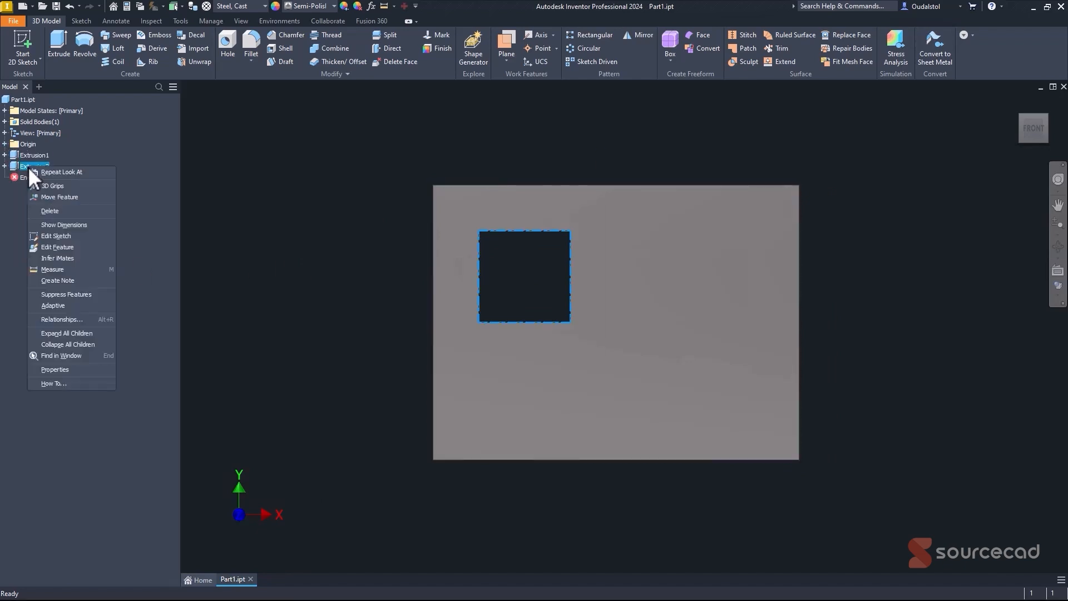
pyautogui.click(55, 209)
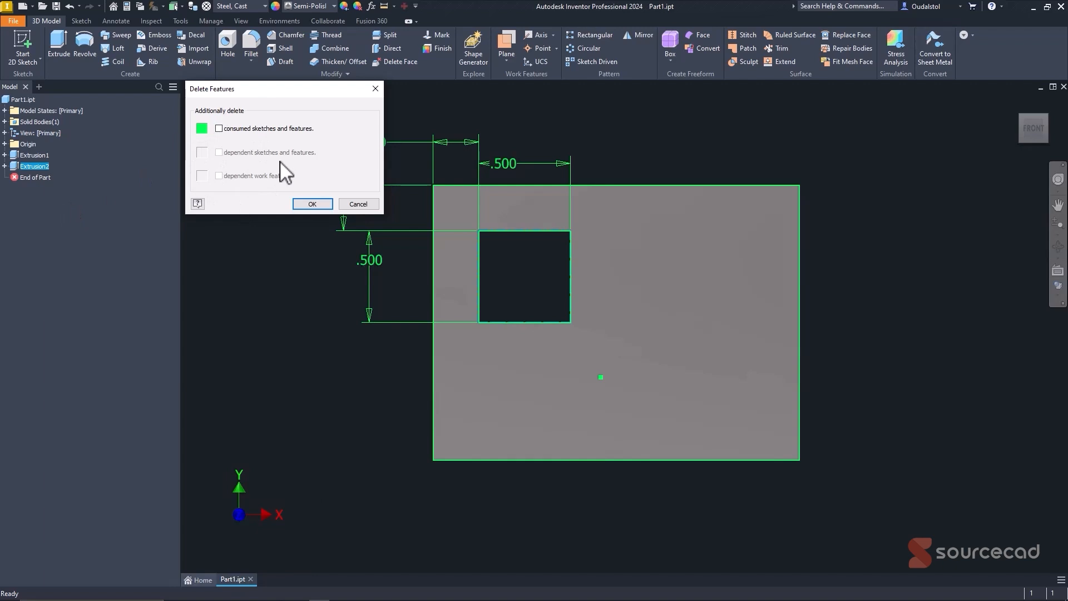
pyautogui.click(311, 205)
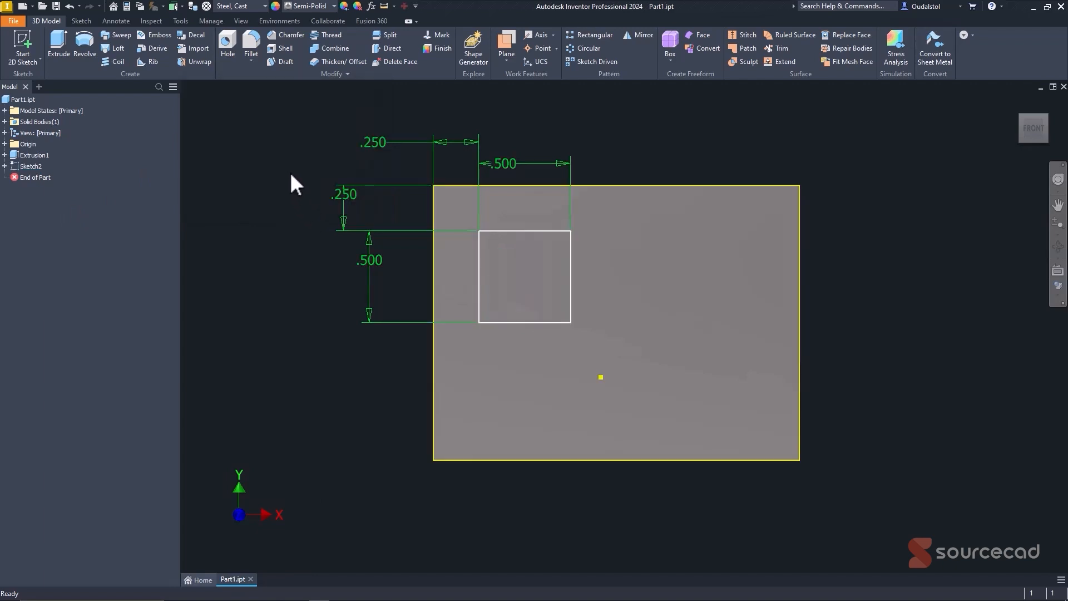
# - Edit the square's sketch and convert the four projected edges of the front face to construction lines
pyautogui.doubleClick(30, 166)
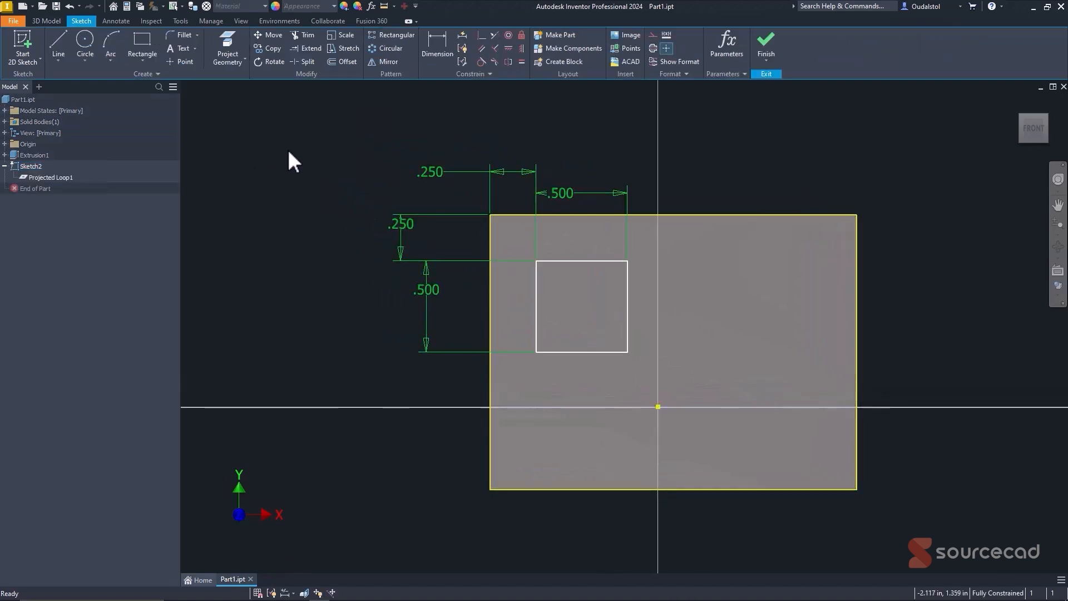
pyautogui.moveTo(301, 159)
pyautogui.keyDown('shift'); pyautogui.mouseDown(button='middle')
pyautogui.moveTo(288, 171)
pyautogui.moveTo(306, 176)
pyautogui.moveTo(287, 162)
pyautogui.mouseUp(button='middle'); pyautogui.keyUp('shift')
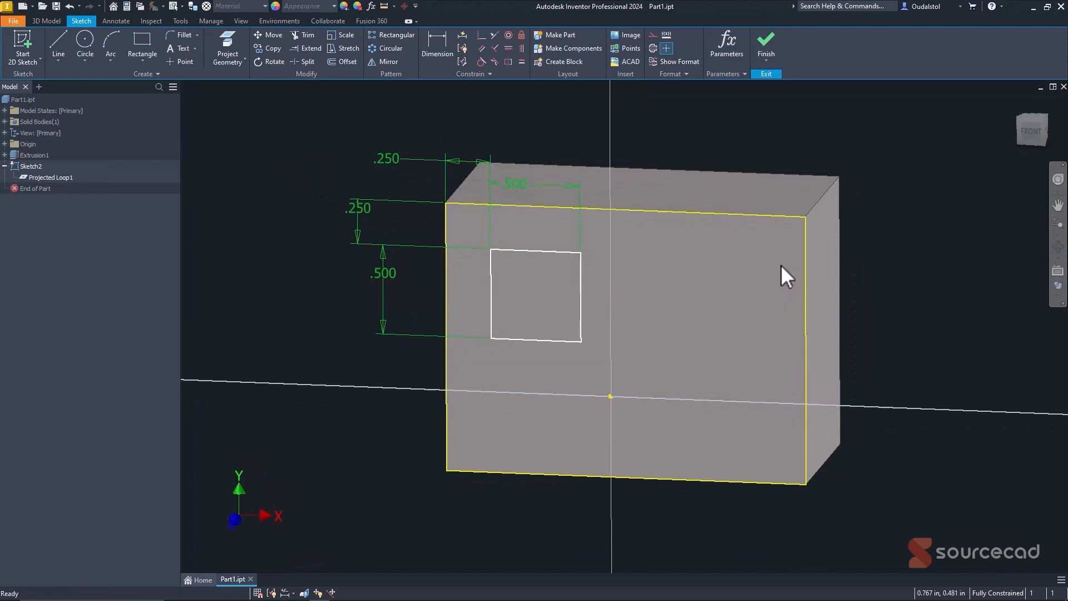
pyautogui.moveTo(852, 516); pyautogui.dragTo(730, 151)
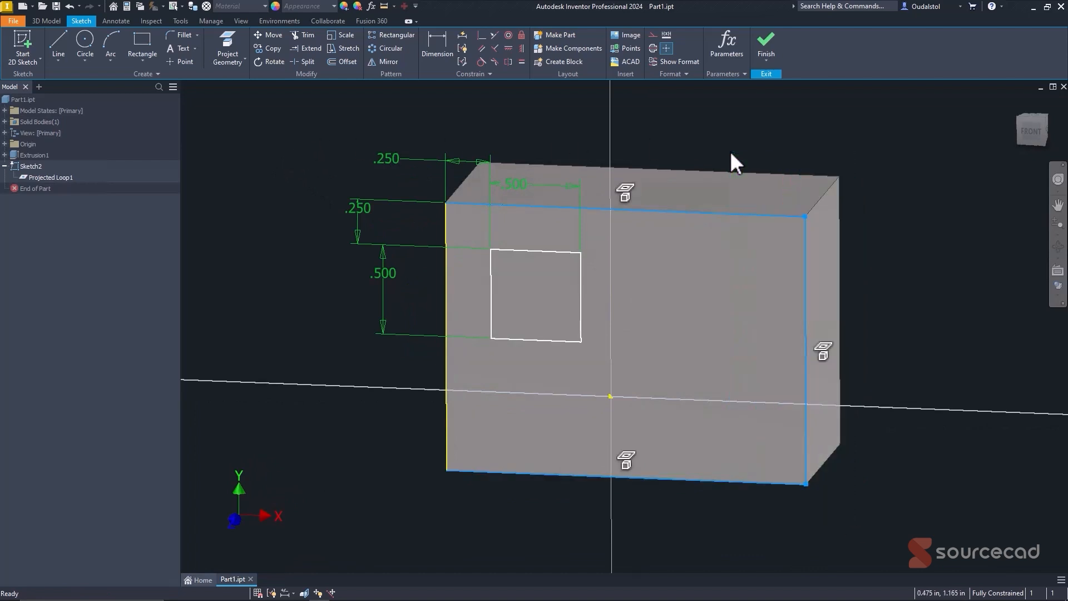
pyautogui.click(653, 35)
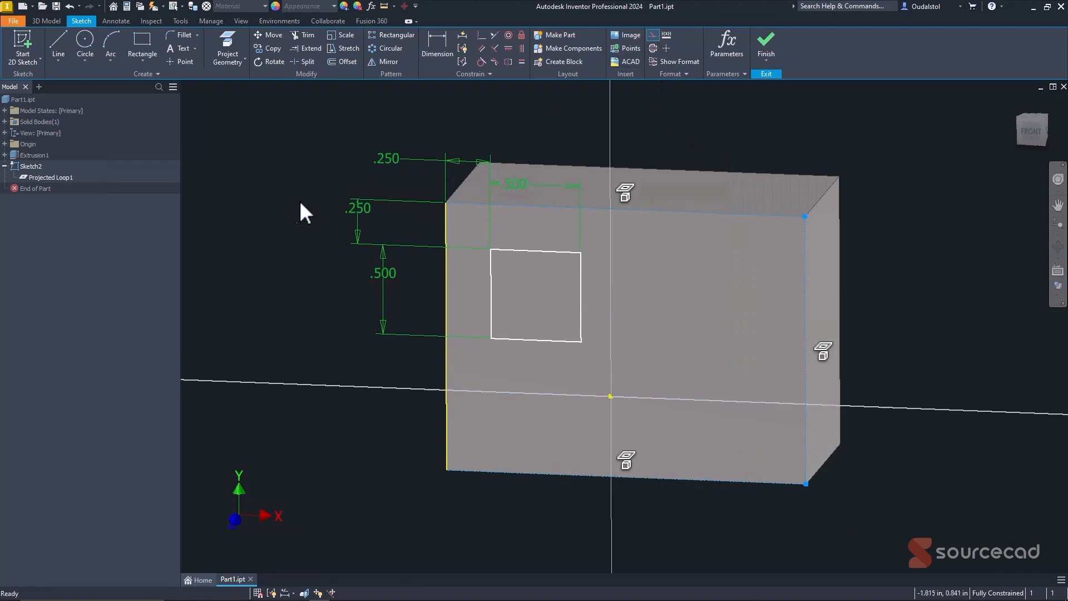
pyautogui.click(445, 225)
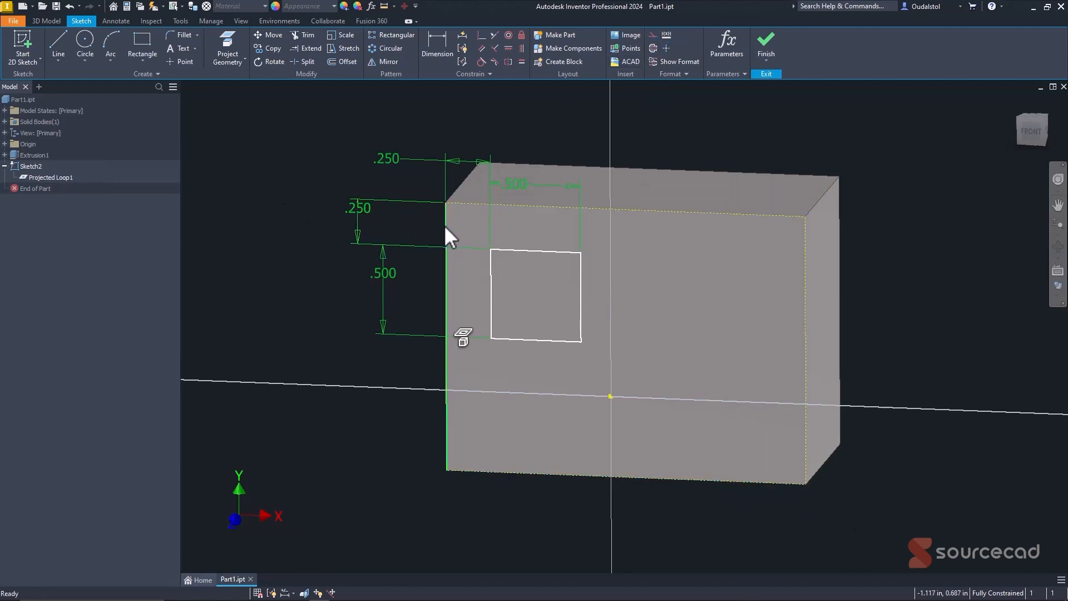
pyautogui.click(653, 36)
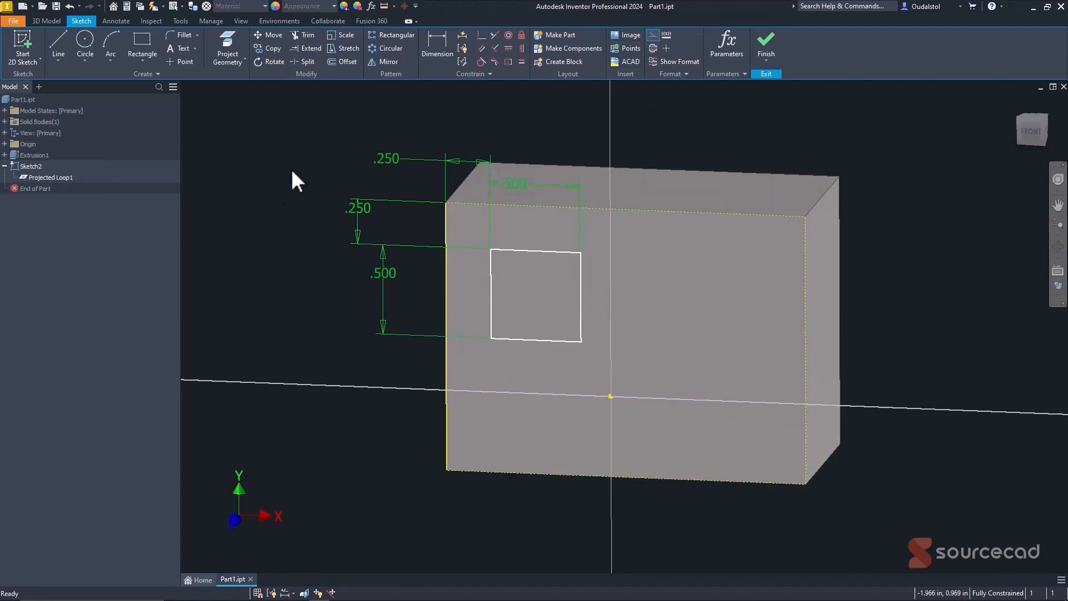
pyautogui.click(446, 228)
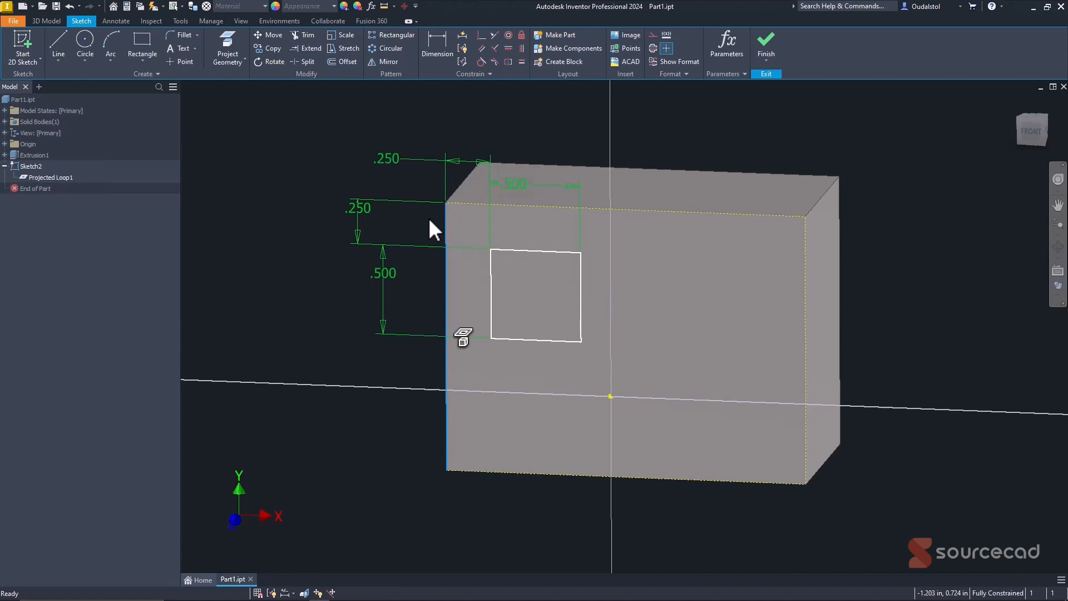
pyautogui.click(653, 37)
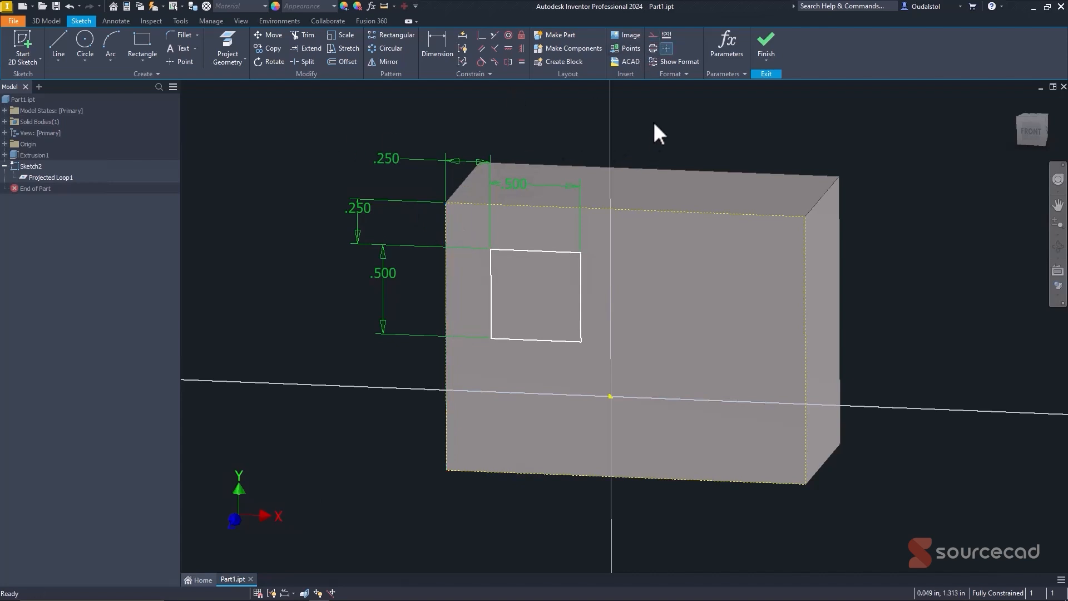
# - Extrude the small square profile 1 in outward from the box's front face as a Join
pyautogui.press('e')
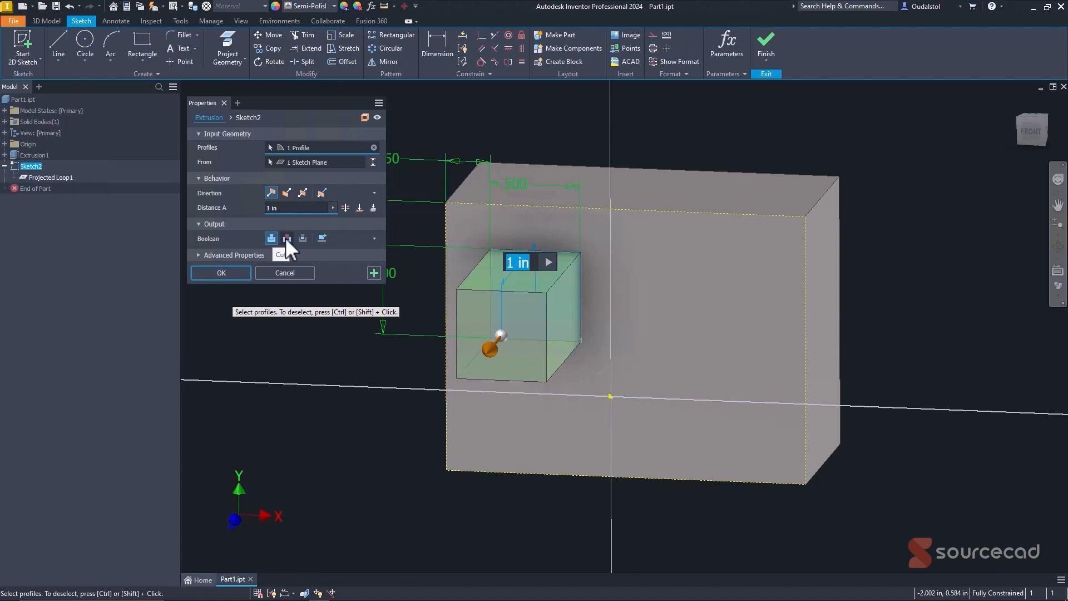
pyautogui.click(220, 272)
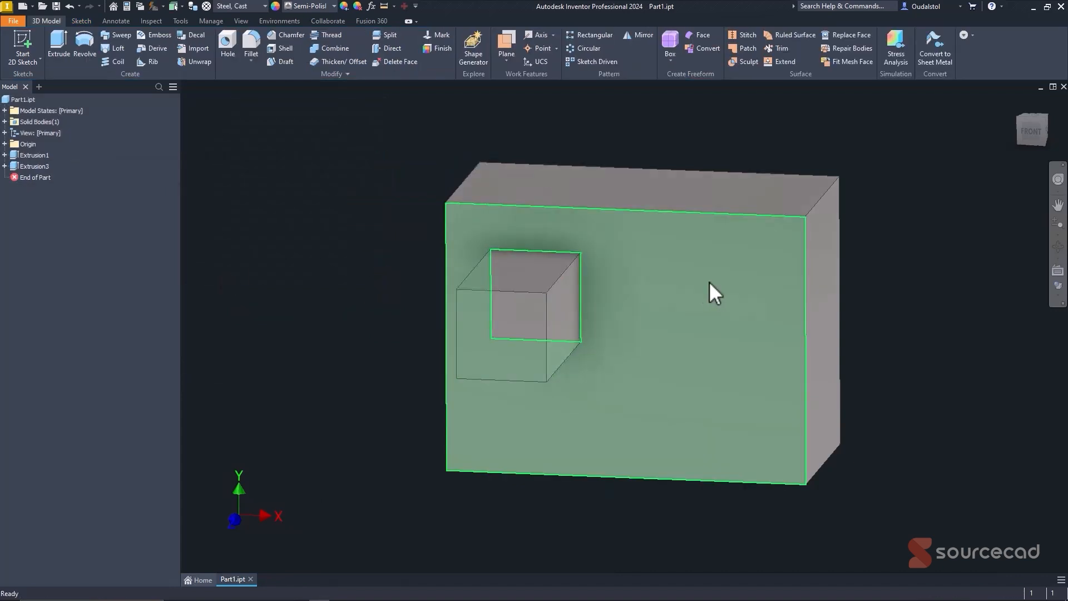
pyautogui.moveTo(801, 278)
pyautogui.keyDown('shift'); pyautogui.mouseDown(button='middle')
pyautogui.moveTo(733, 276)
pyautogui.moveTo(696, 284)
pyautogui.moveTo(695, 295)
pyautogui.moveTo(732, 300)
pyautogui.moveTo(763, 255)
pyautogui.moveTo(757, 292)
pyautogui.mouseUp(button='middle'); pyautogui.keyUp('shift')
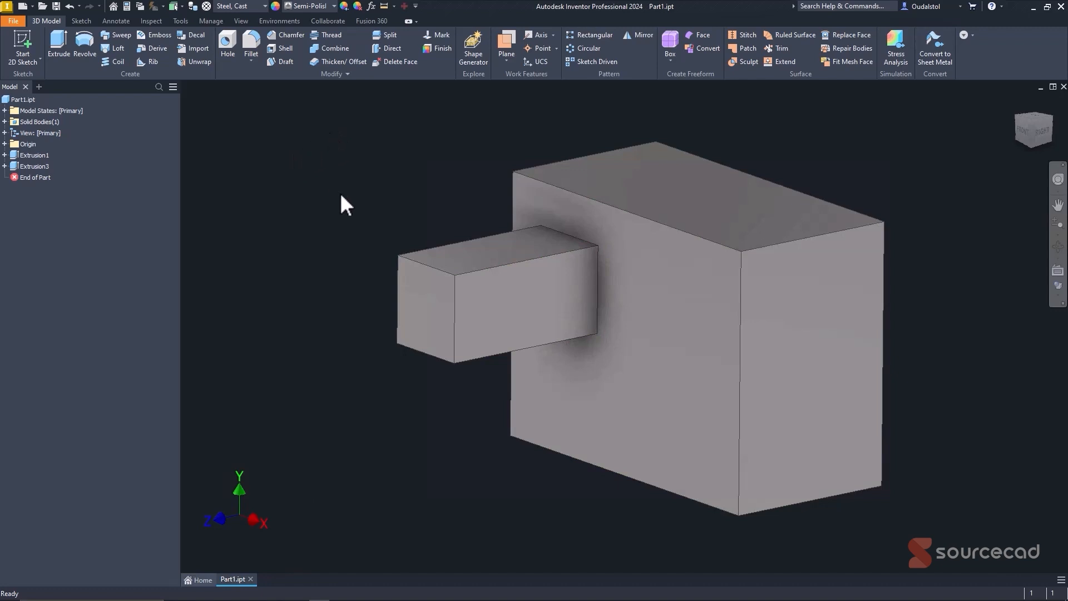
# - Start a sketch on the box's right face and draw a rectangle overlapping both the protruding block and the box
pyautogui.click(788, 293)
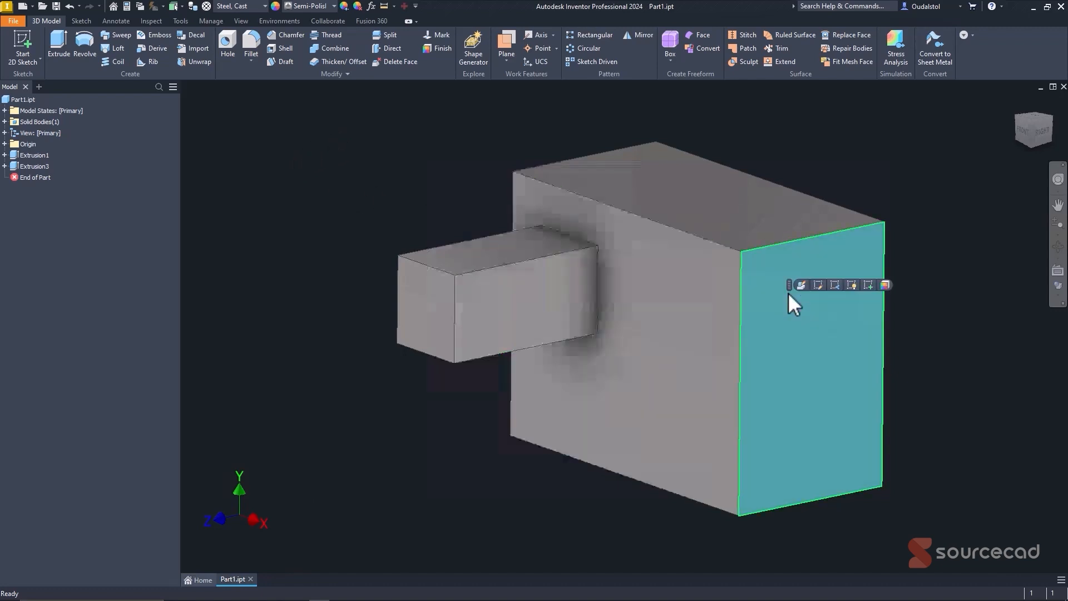
pyautogui.click(868, 286)
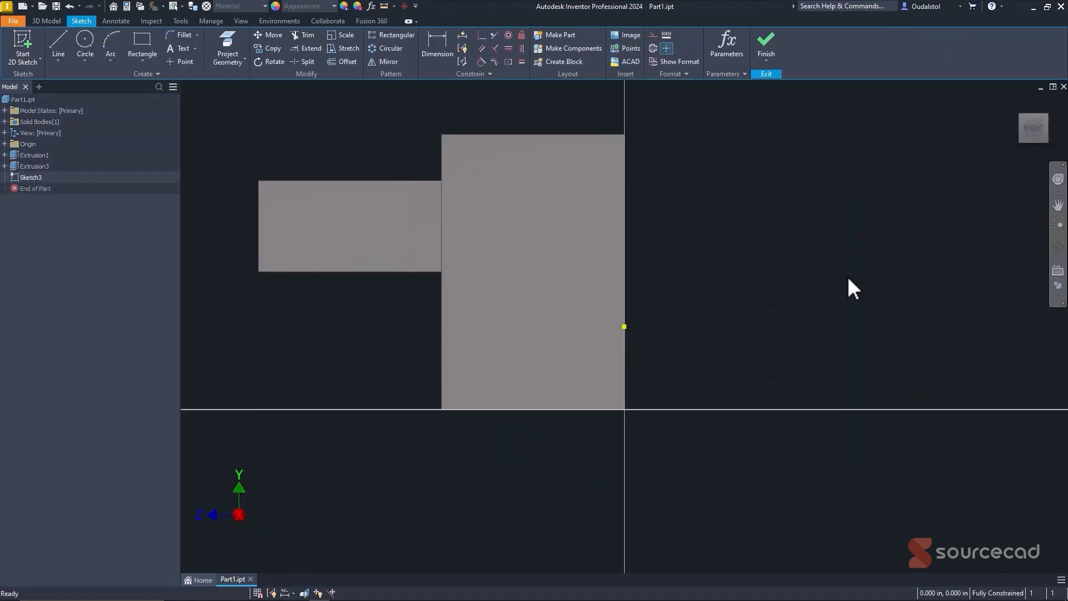
pyautogui.click(143, 38)
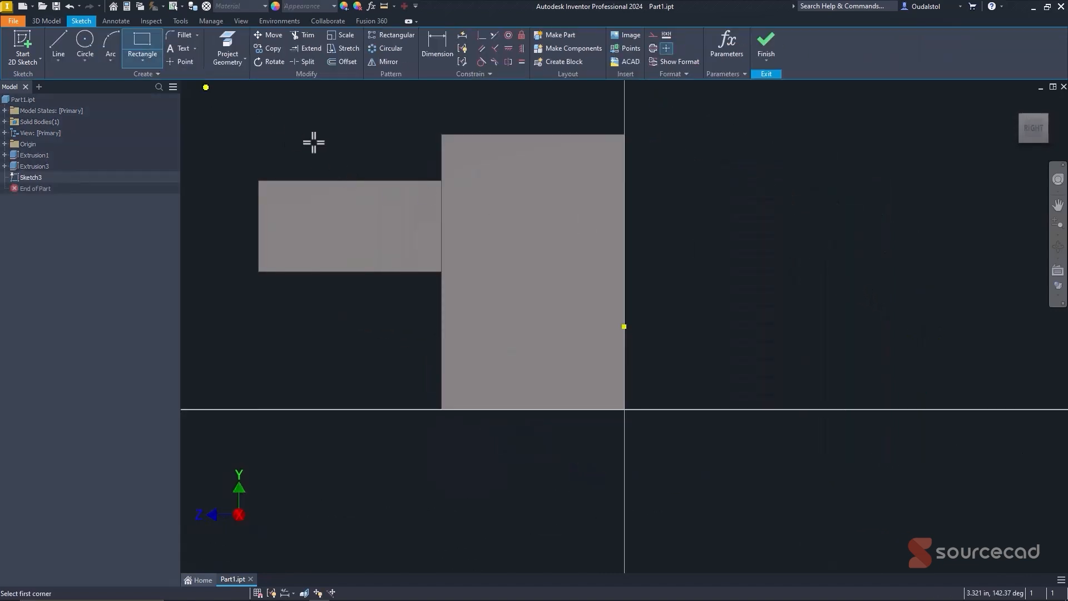
pyautogui.click(384, 156)
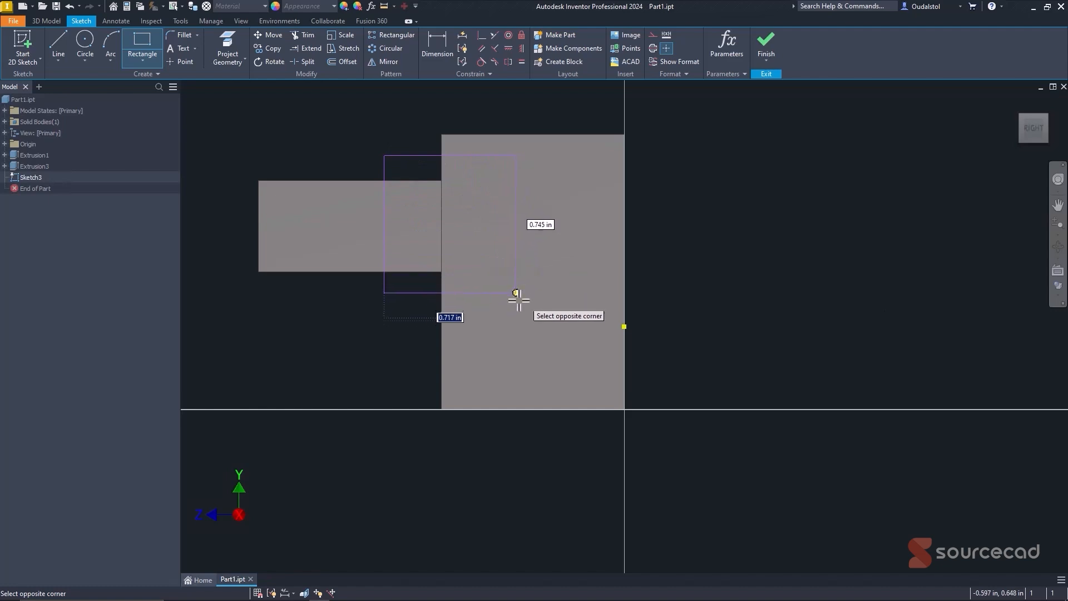
pyautogui.click(540, 243)
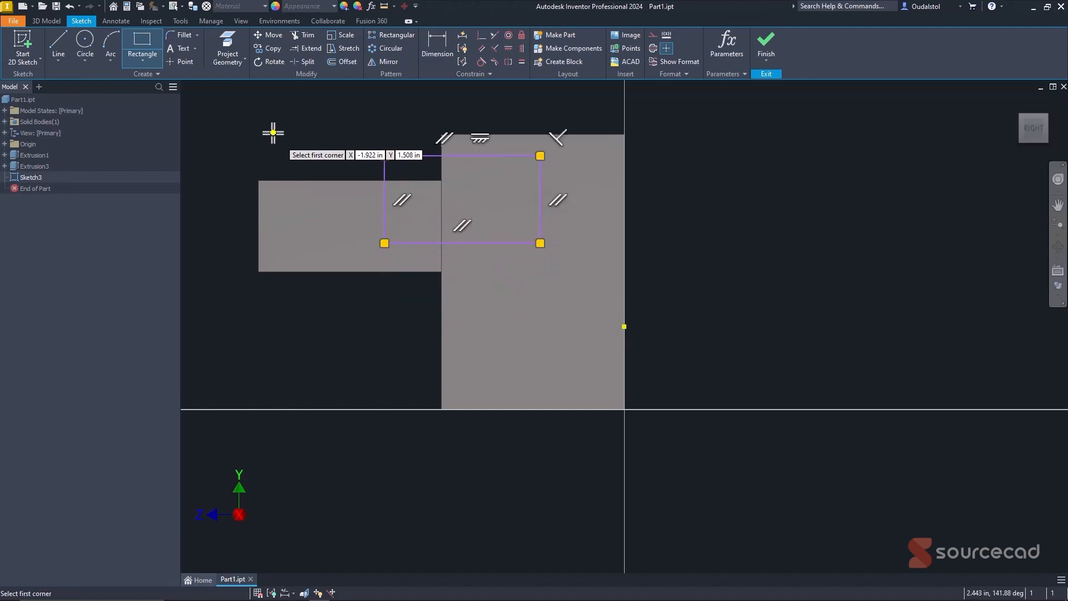
# - Dimension the rectangle's upper edge 0.125 in below the top edge of the box
pyautogui.press('d')
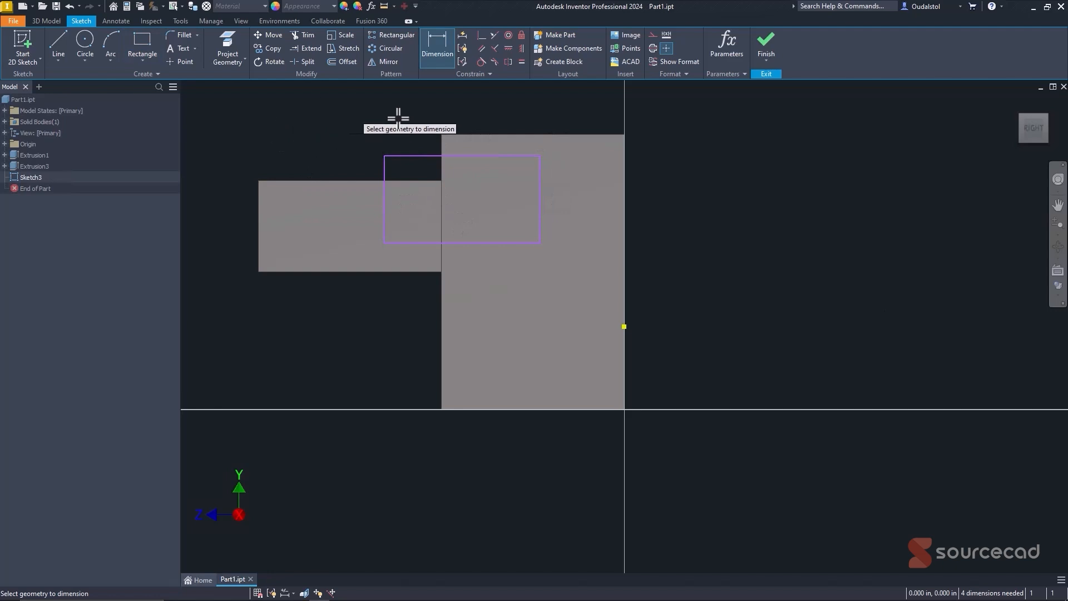
pyautogui.click(421, 155)
pyautogui.click(446, 134)
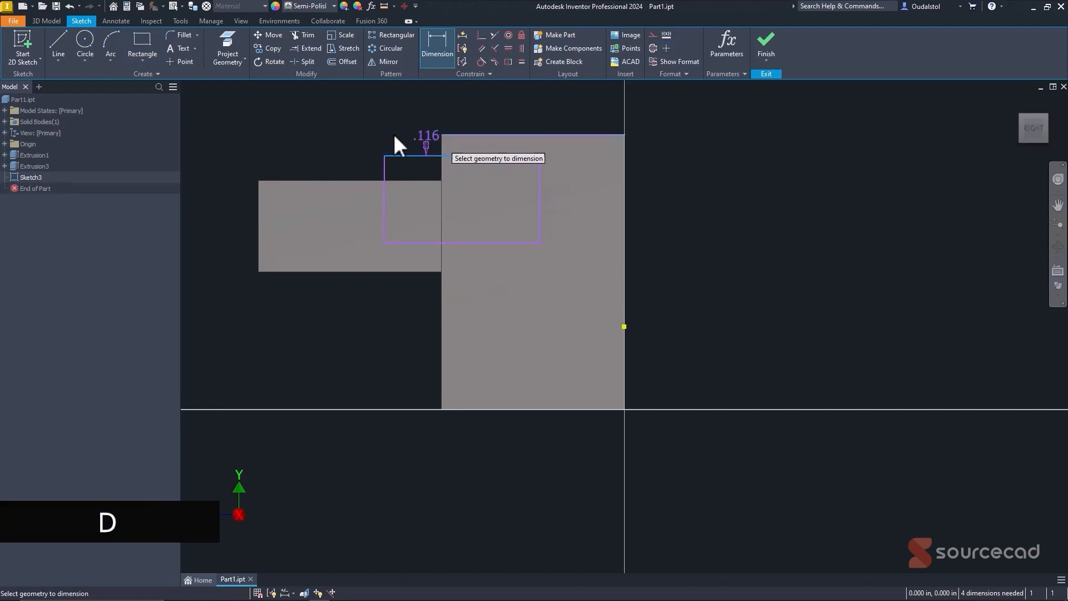
pyautogui.click(346, 131)
pyautogui.write('0.125')
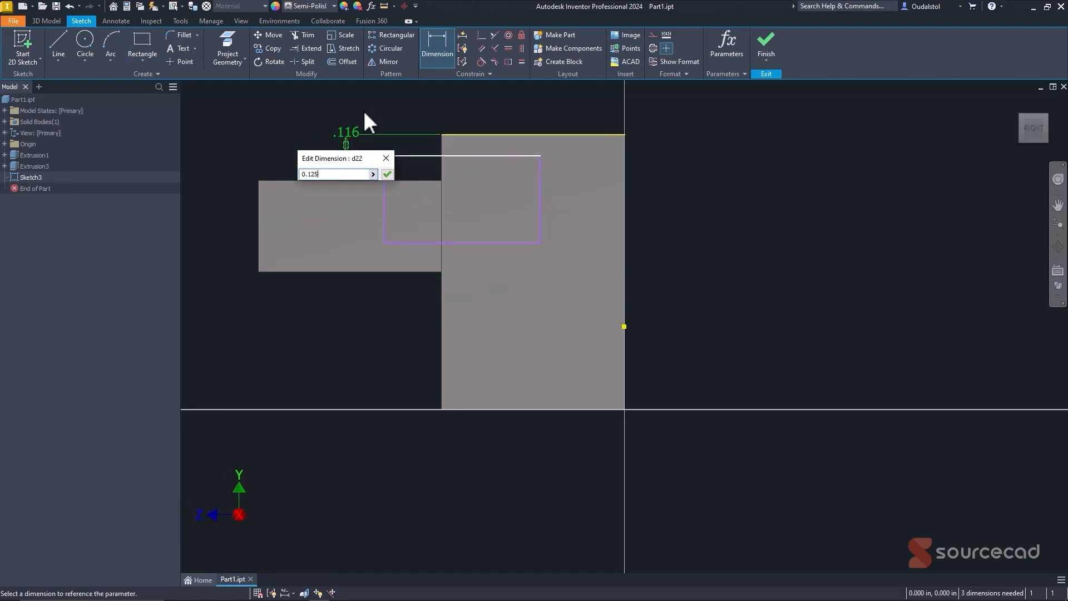
pyautogui.press('Return')
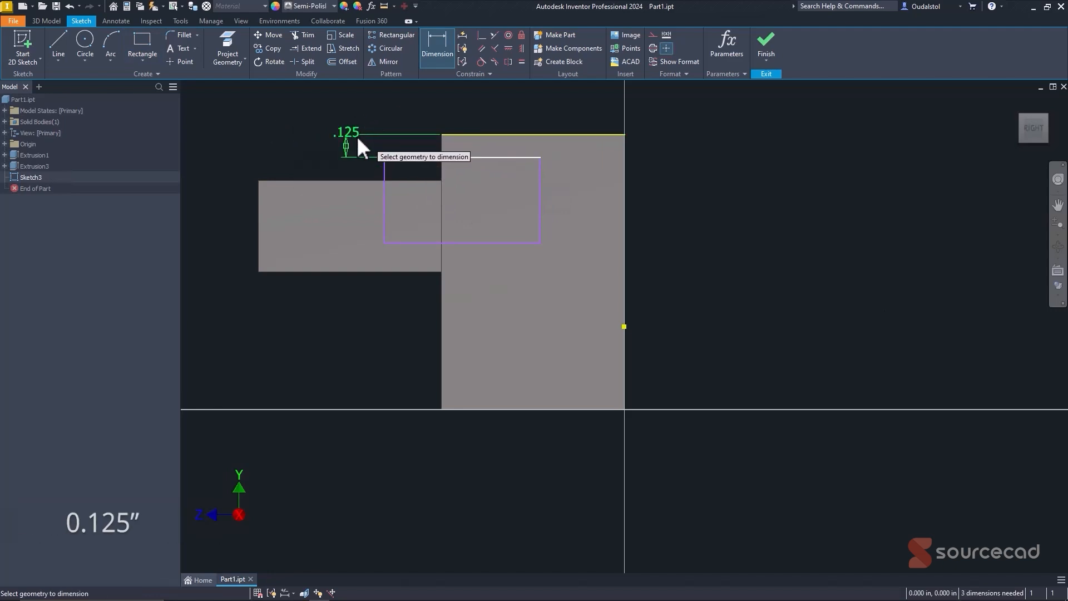
# - Dimension the rectangle's outer vertical edge 0.5 in from the free end of the protruding block
pyautogui.click(259, 209)
pyautogui.click(385, 171)
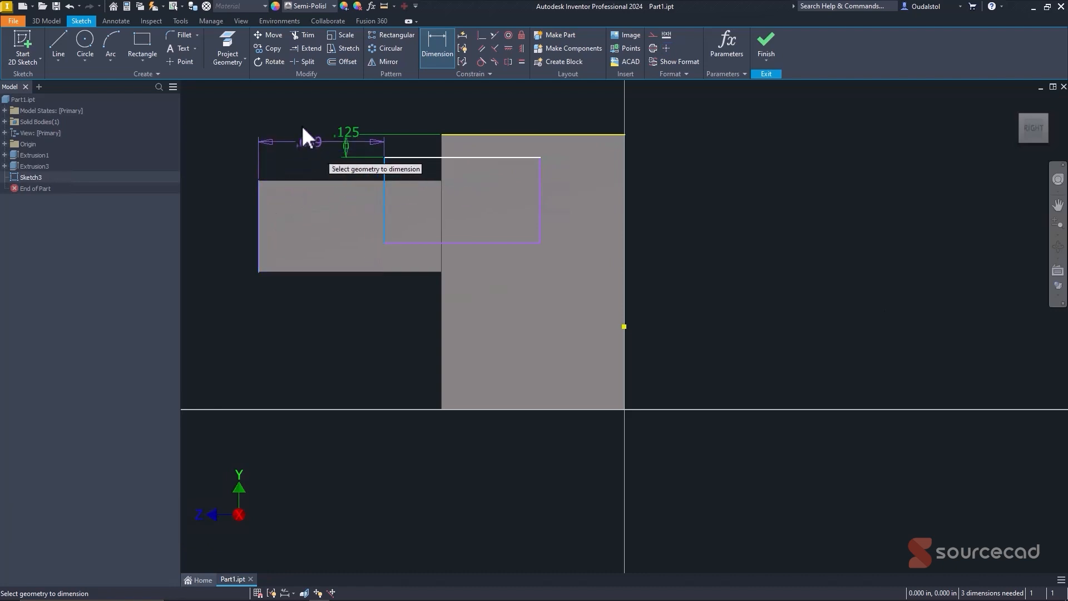
pyautogui.click(342, 113)
pyautogui.write('0.')
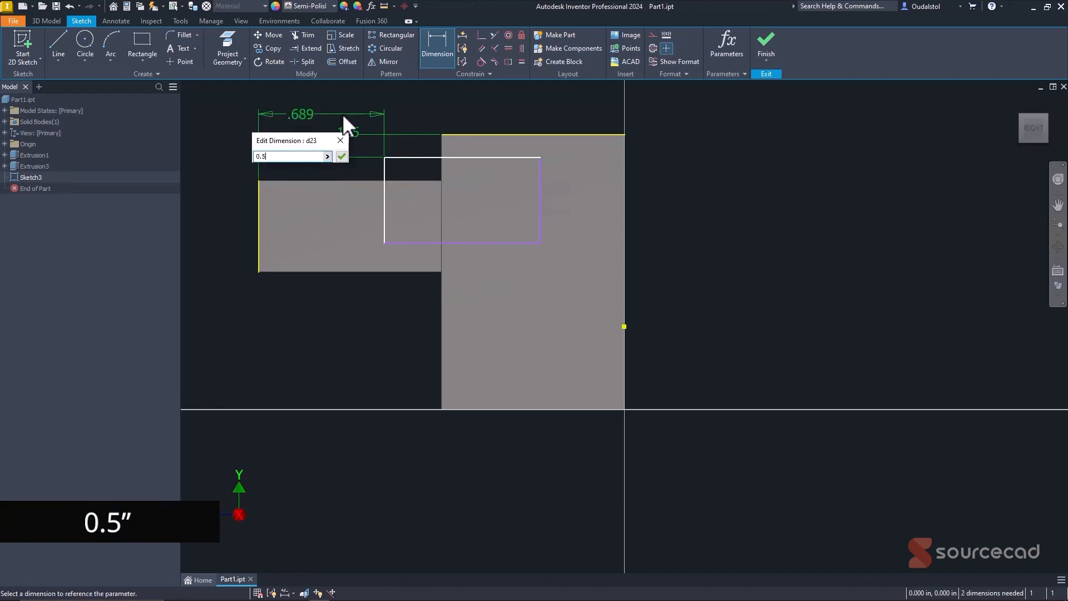
pyautogui.write('5')
pyautogui.press('Return')
# - Dimension the rectangle's lower edge 0.125 in above the bottom edge of the protruding block
pyautogui.click(379, 243)
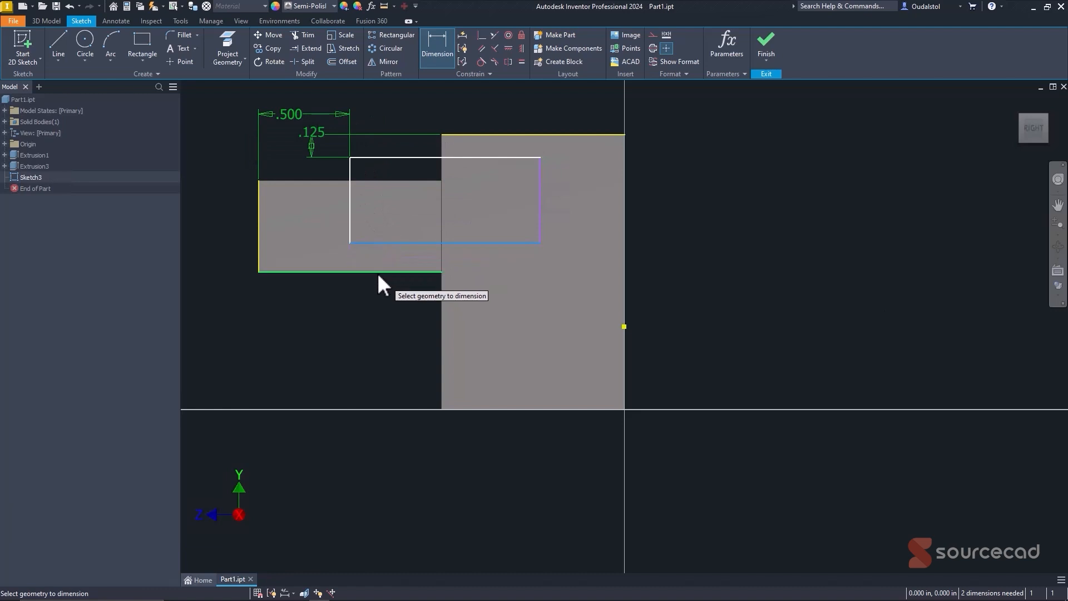
pyautogui.click(377, 272)
pyautogui.click(227, 290)
pyautogui.write('0.25')
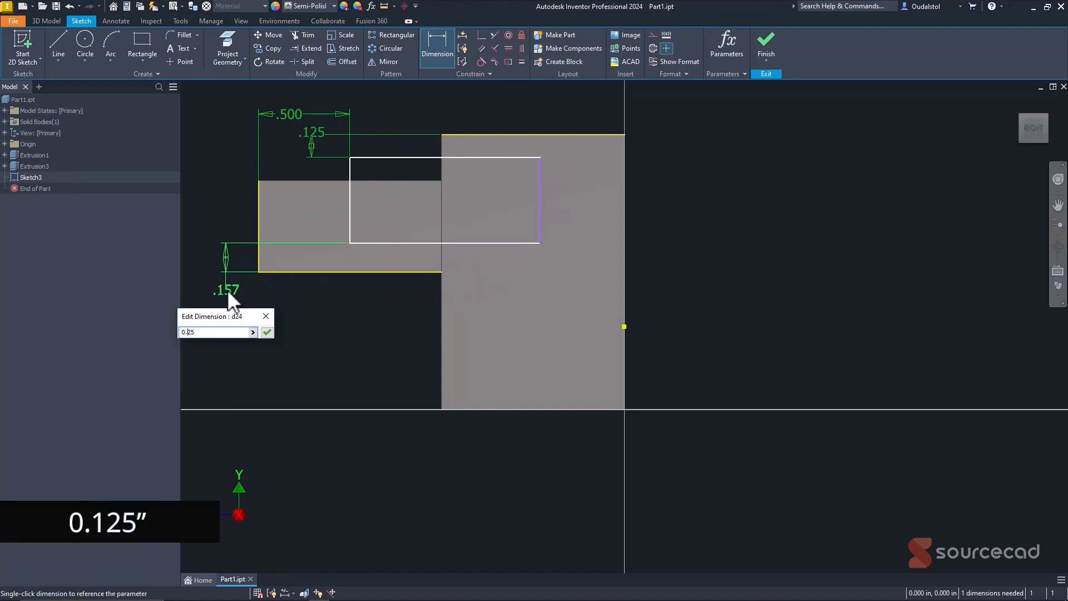
pyautogui.write('1')
pyautogui.press('Return')
# - Begin a dimension from the rectangle's vertical edge that lies within the box
pyautogui.click(543, 186)
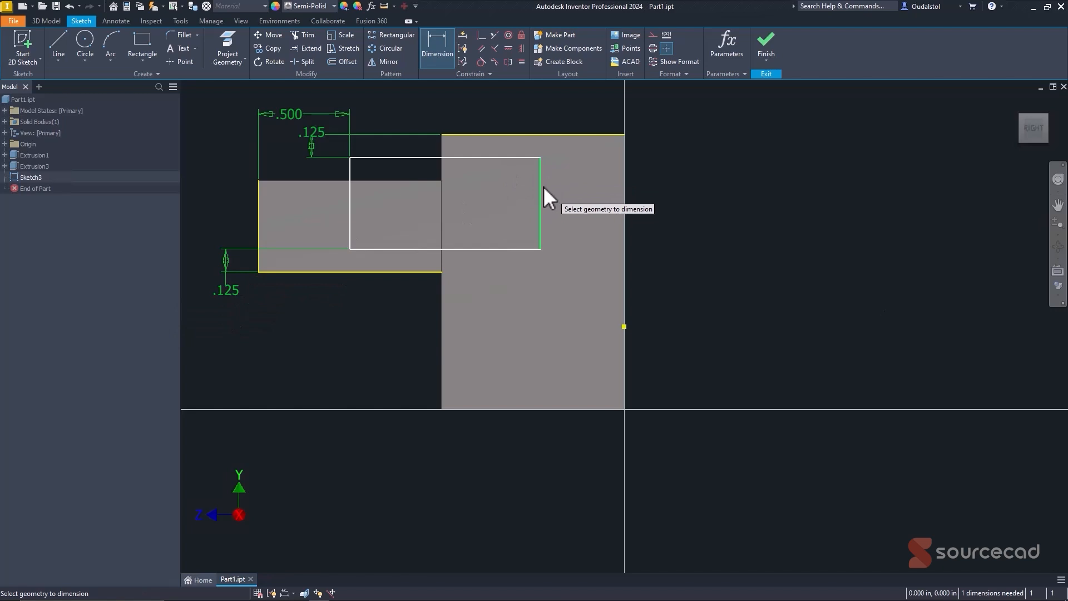
# - Dimension the rectangle's vertical edge inside the large block at 0.5 in from the block's far vertical edge
pyautogui.click(625, 187)
pyautogui.click(606, 112)
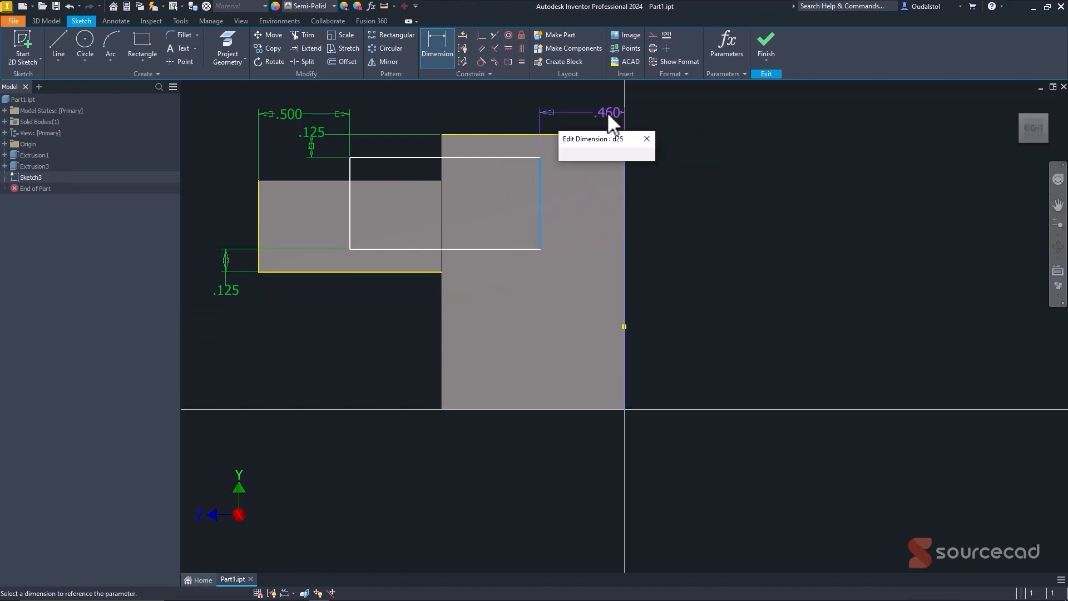
pyautogui.write('0.5')
pyautogui.press('Return')
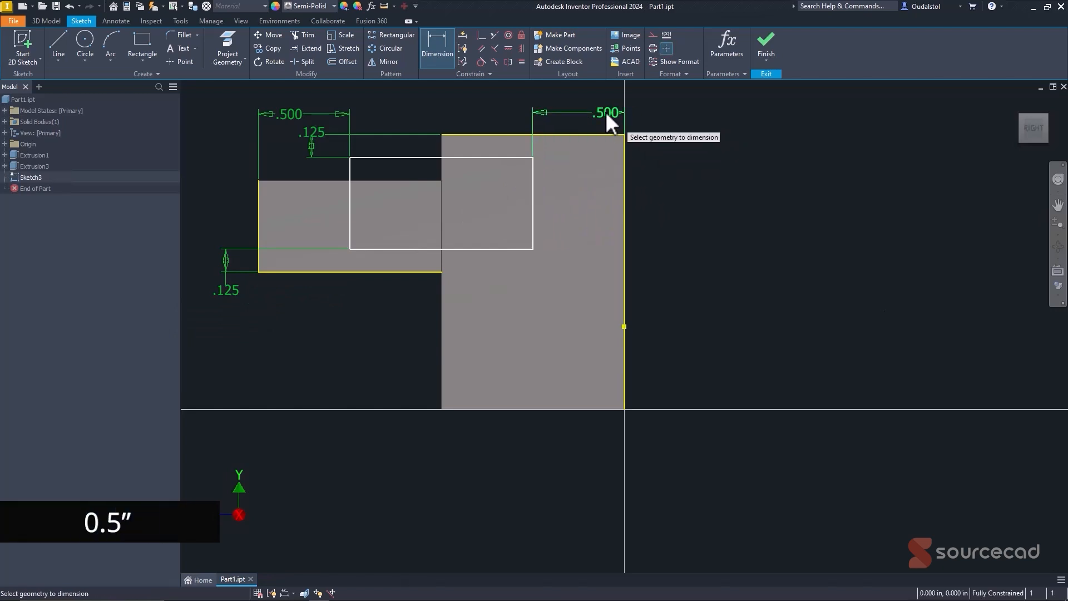
pyautogui.rightClick(320, 315)
pyautogui.click(359, 316)
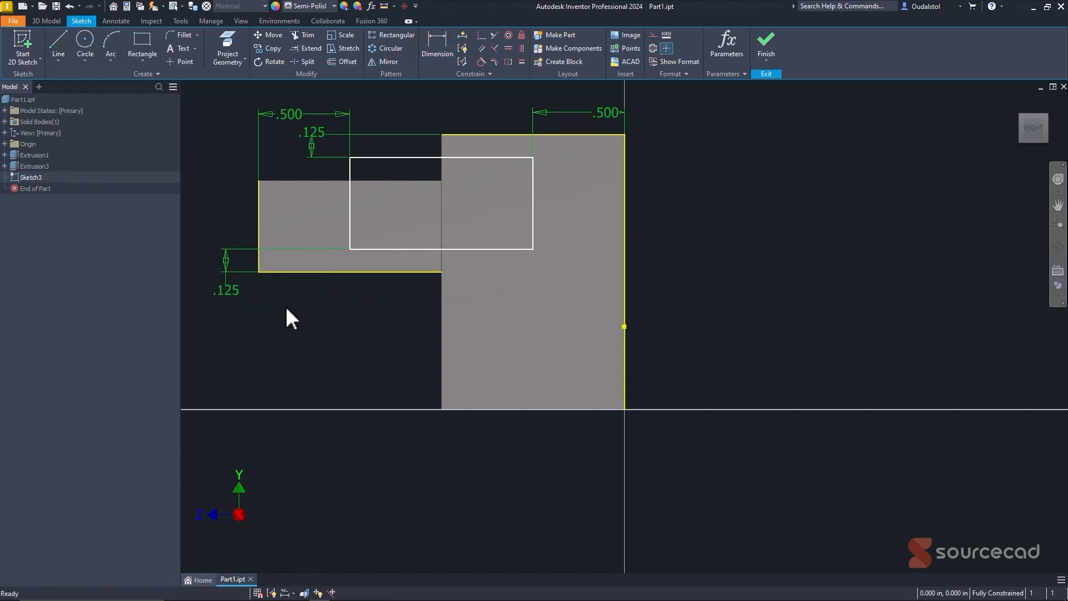
# - Convert the projected yellow edges of the small and large blocks to construction lines and finish the sketch
pyautogui.moveTo(294, 320); pyautogui.dragTo(233, 220)
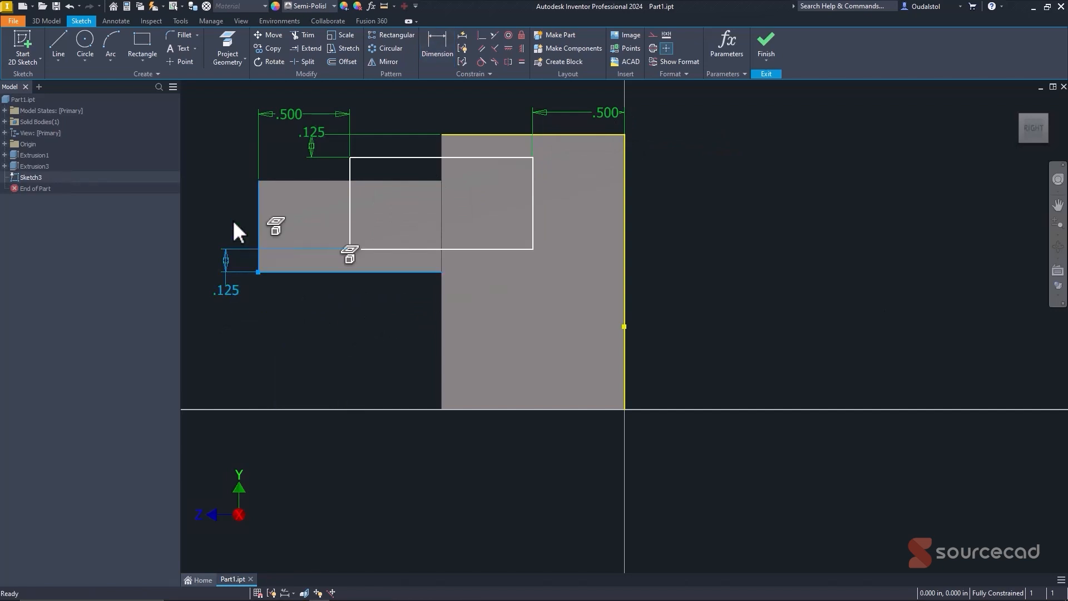
pyautogui.click(655, 34)
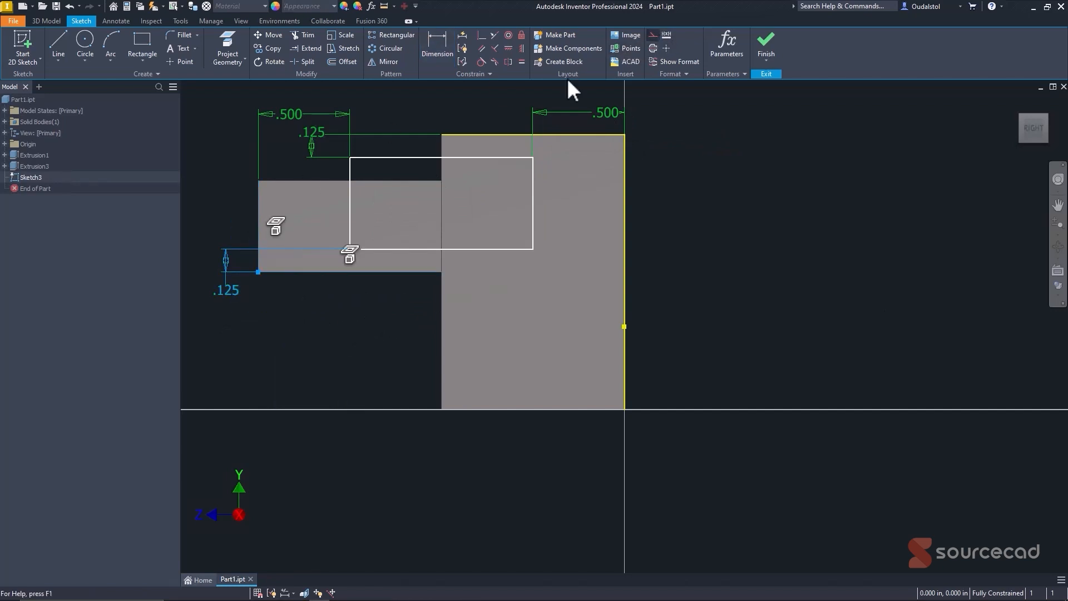
pyautogui.click(227, 182)
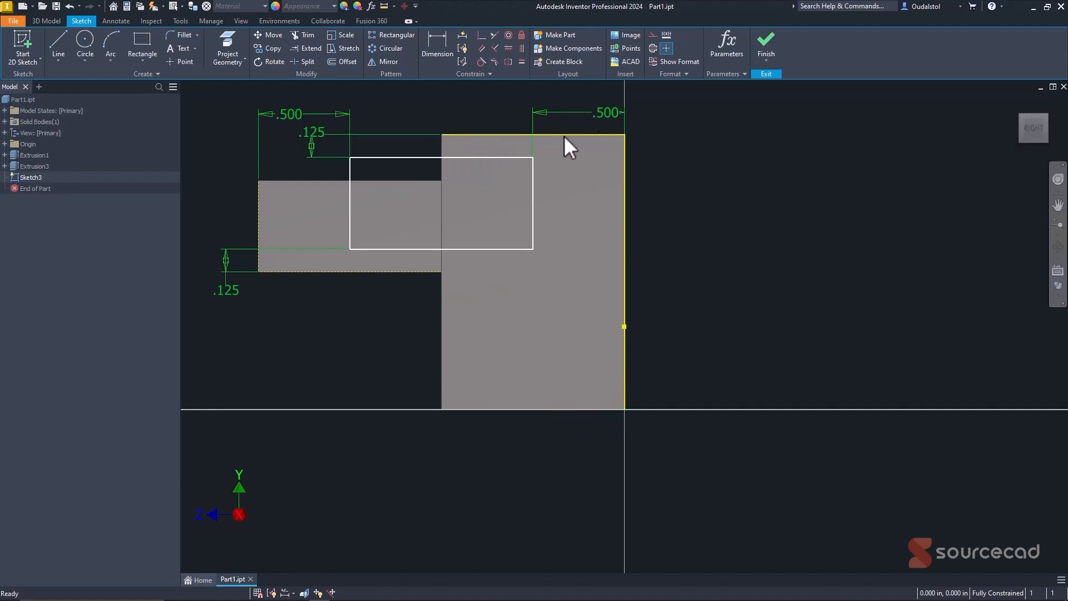
pyautogui.moveTo(602, 127); pyautogui.dragTo(602, 128)
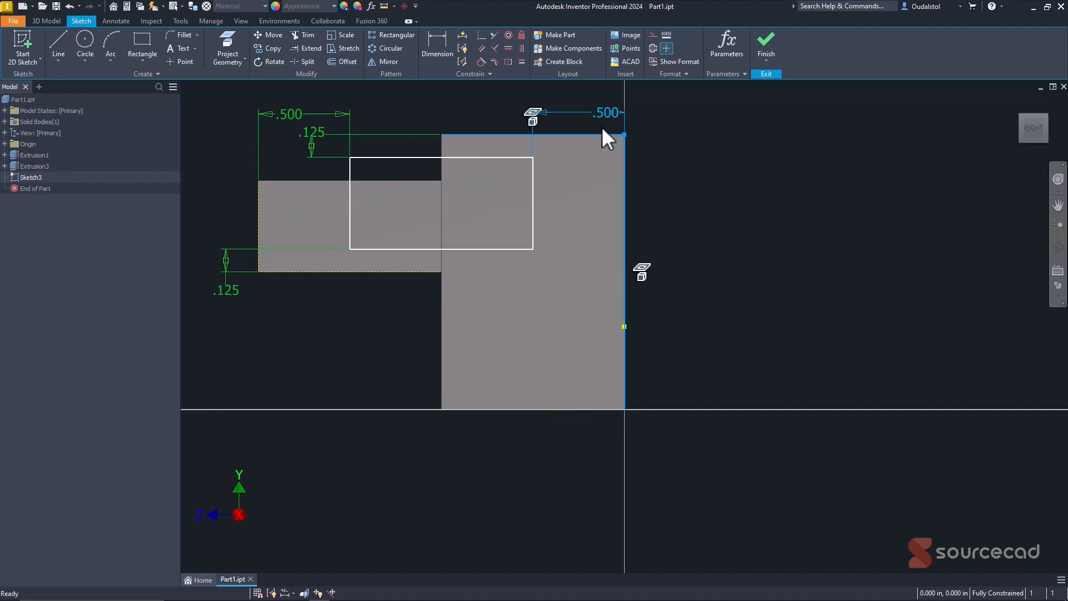
pyautogui.click(653, 35)
pyautogui.click(704, 136)
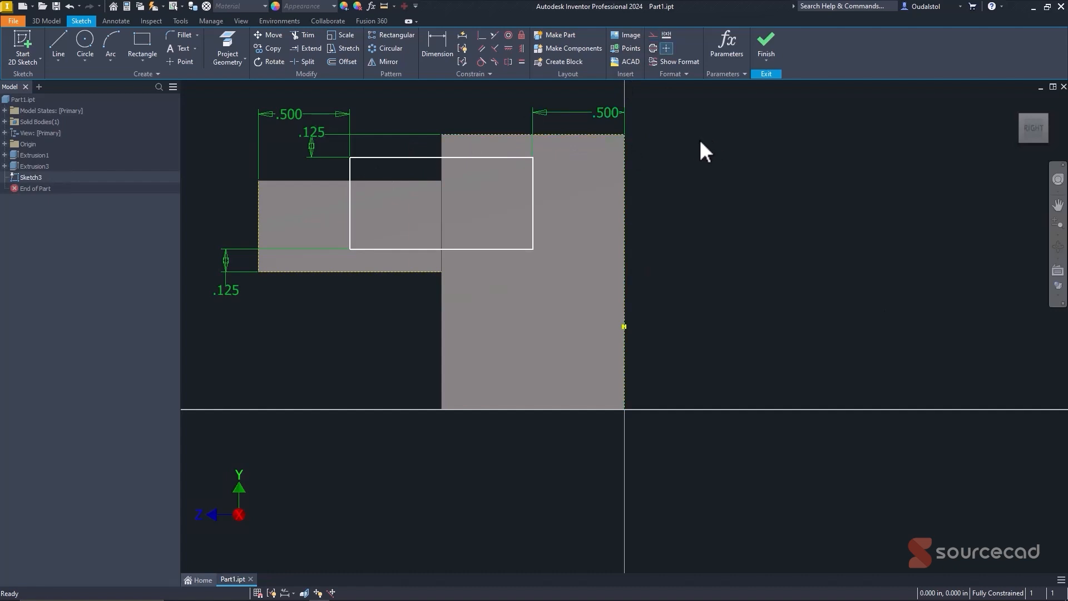
pyautogui.click(765, 42)
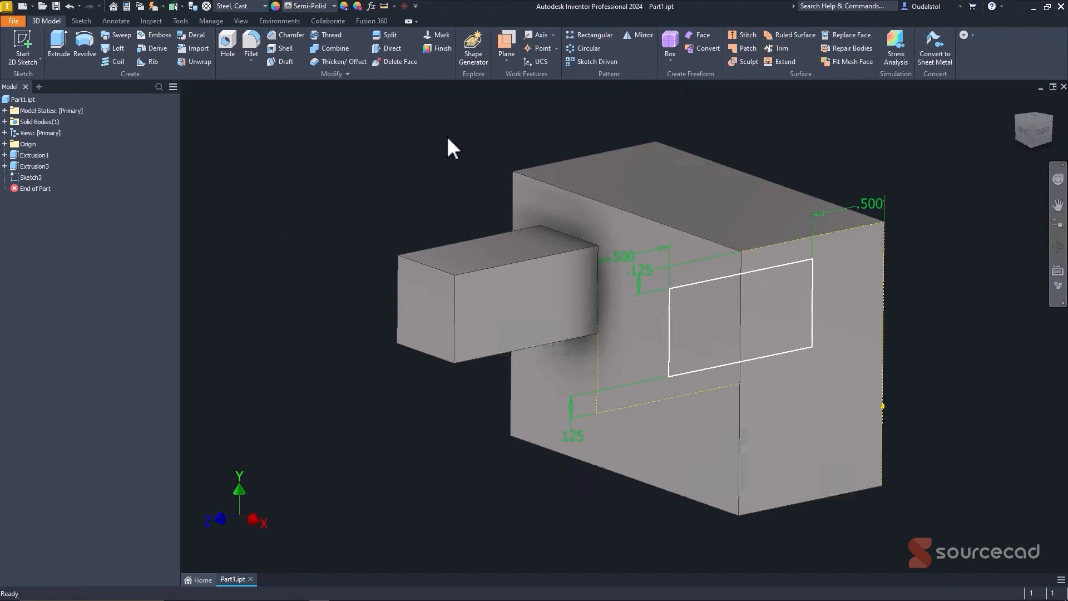
# - Extrude the rectangle Through All into the solid in the flipped direction, using the Intersect operation
pyautogui.press('e')
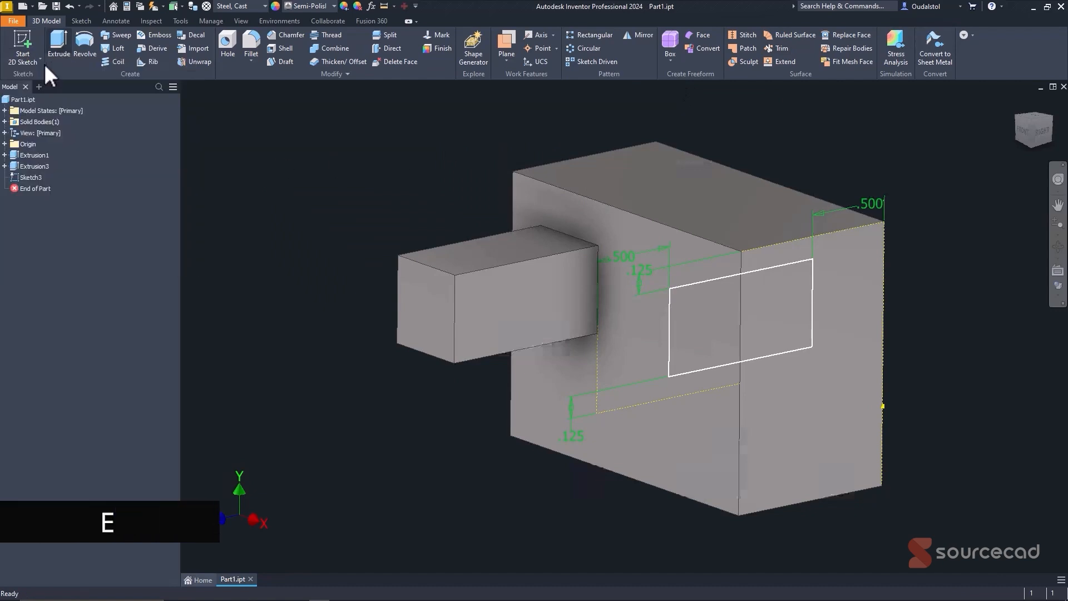
pyautogui.click(59, 36)
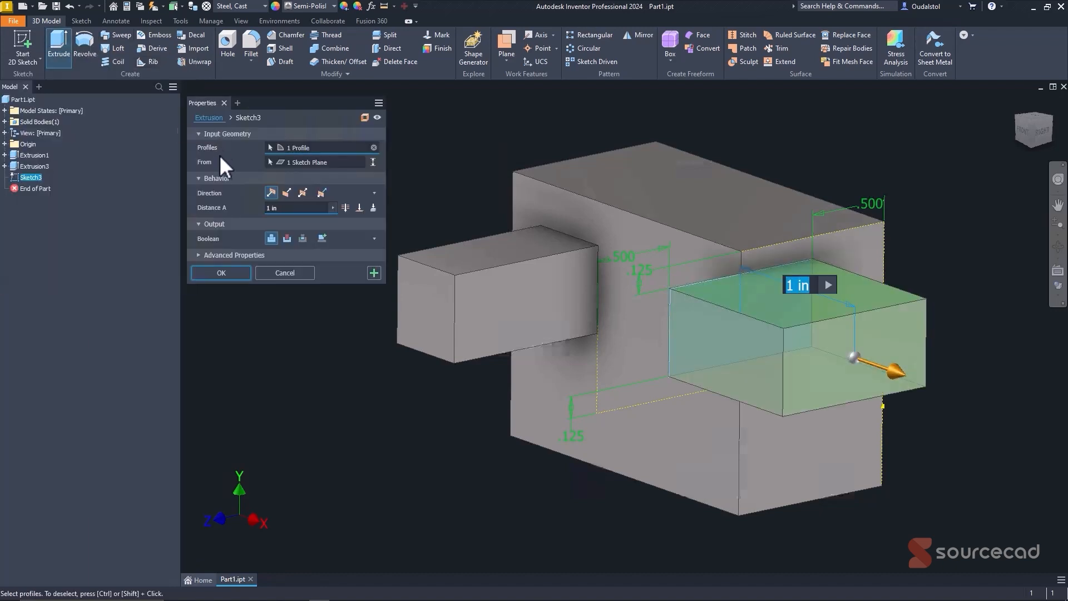
pyautogui.click(302, 239)
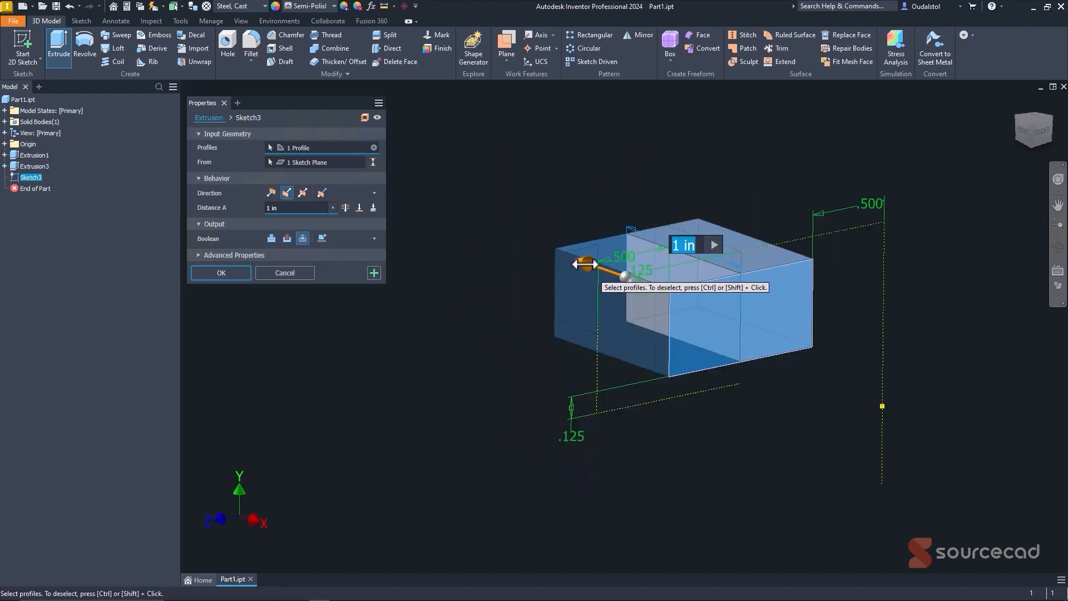
pyautogui.moveTo(583, 264); pyautogui.dragTo(461, 182)
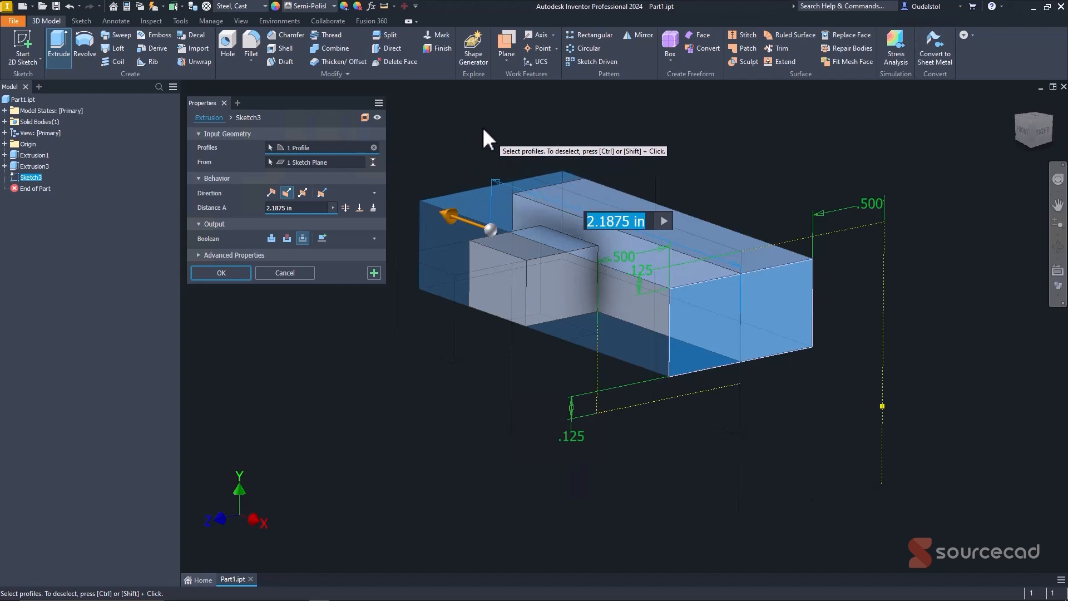
pyautogui.click(345, 207)
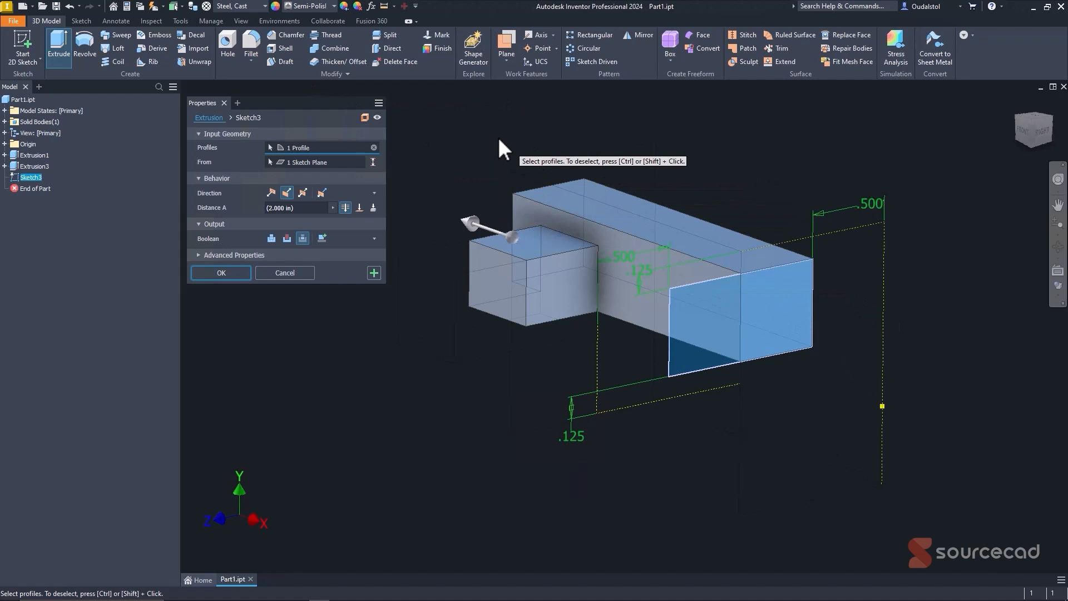
pyautogui.click(226, 272)
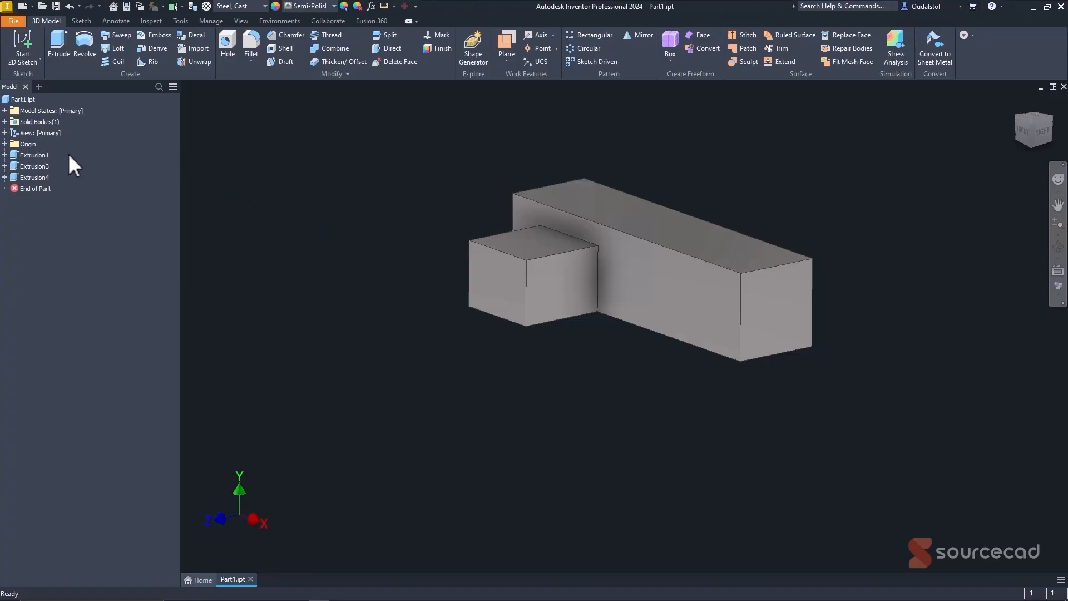
# - In Extrusion1's sketch, set the origin's distance to the right edge to 1 in and to the top edge to 0.75 in
pyautogui.click(5, 155)
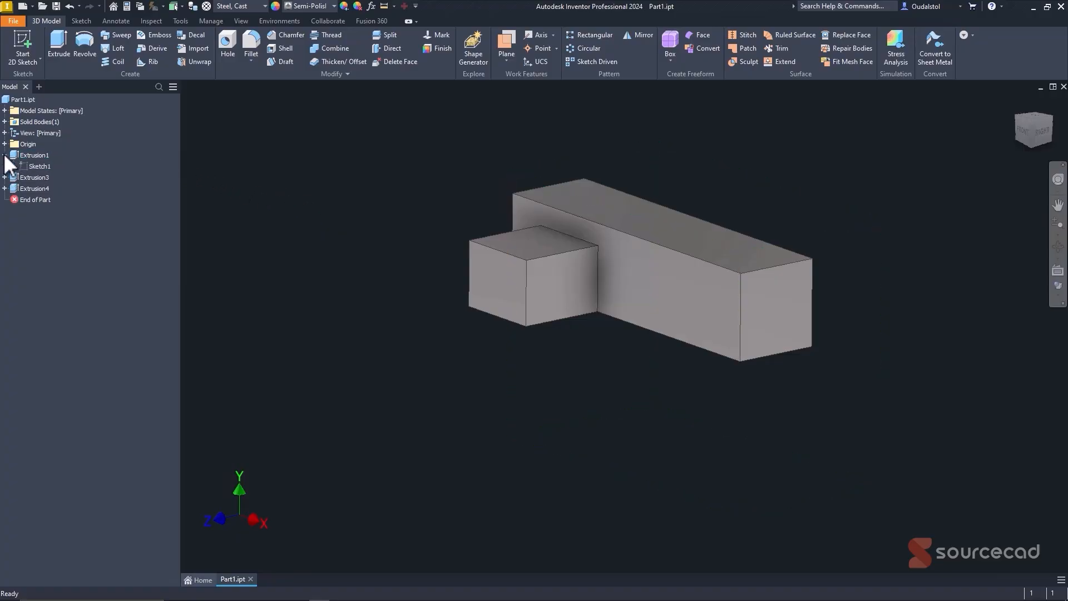
pyautogui.click(38, 166)
pyautogui.doubleClick(33, 165)
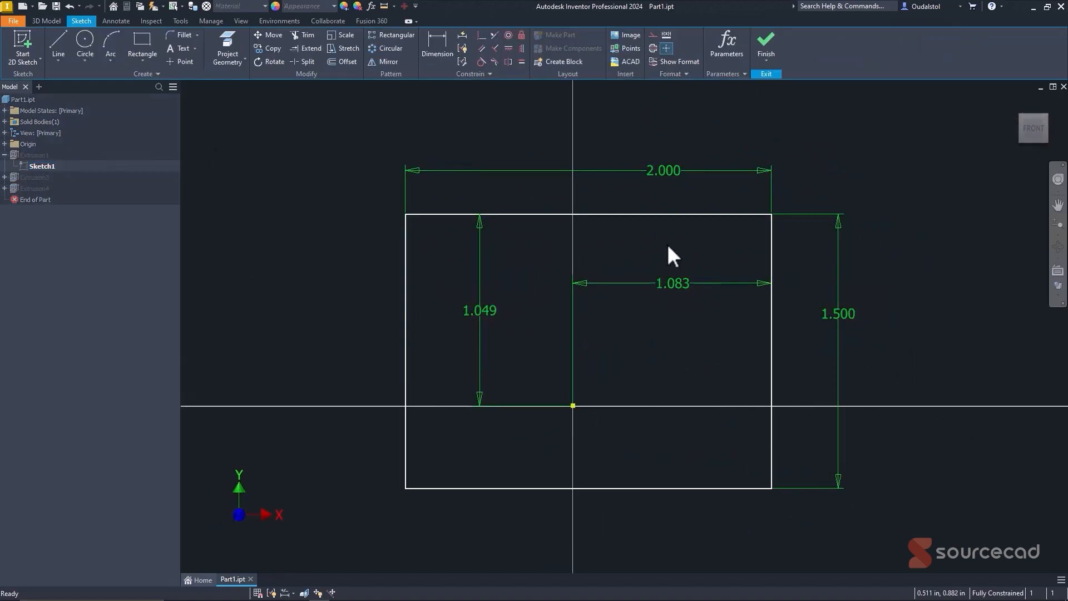
pyautogui.doubleClick(673, 280)
pyautogui.write('1')
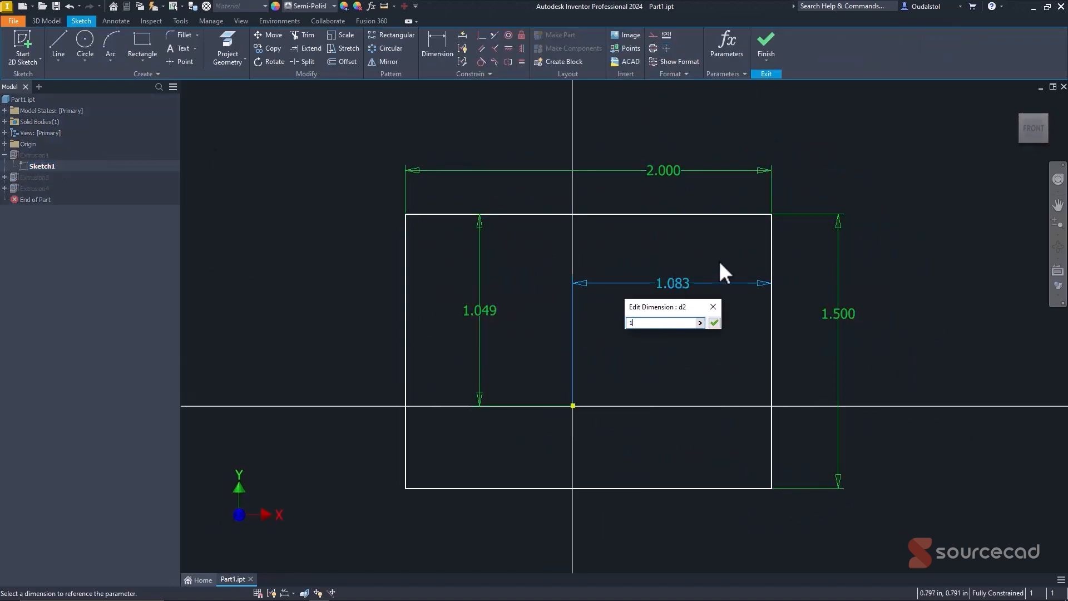
pyautogui.press('Return')
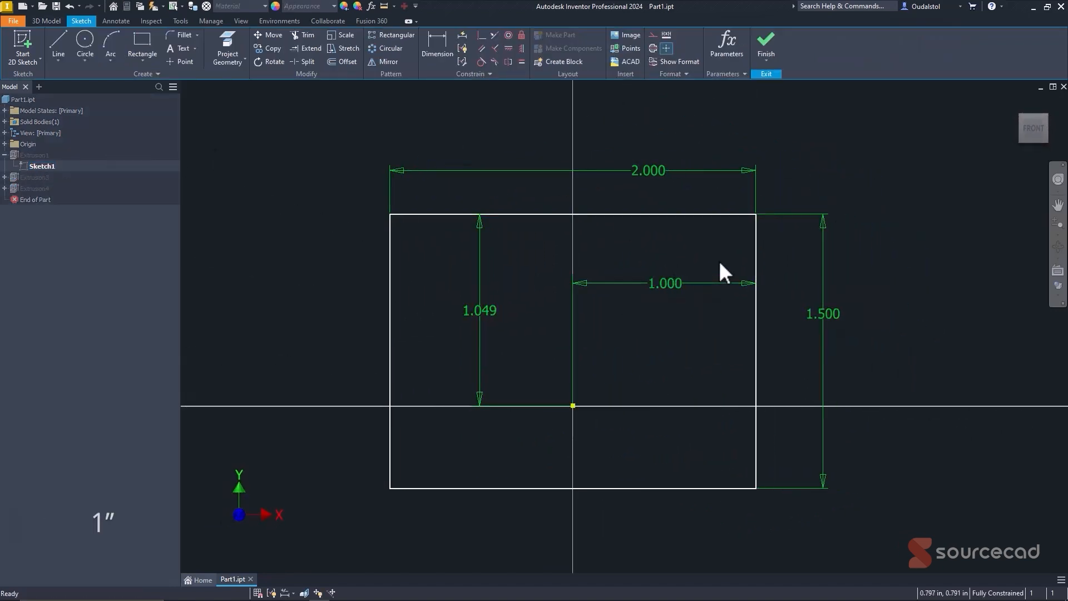
pyautogui.doubleClick(489, 311)
pyautogui.write('0.75')
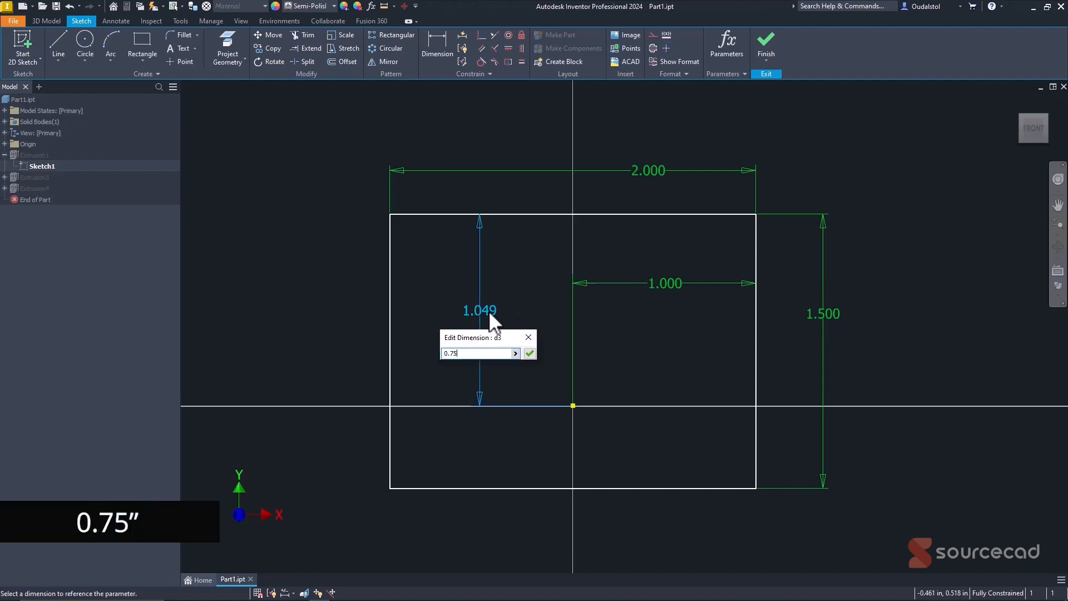
pyautogui.press('Return')
# - Set the base rectangle's overall width to 3 in and finish the sketch to update the part
pyautogui.scroll(3, 612, 332)
pyautogui.moveTo(623, 342); pyautogui.dragTo(639, 241, button='middle')
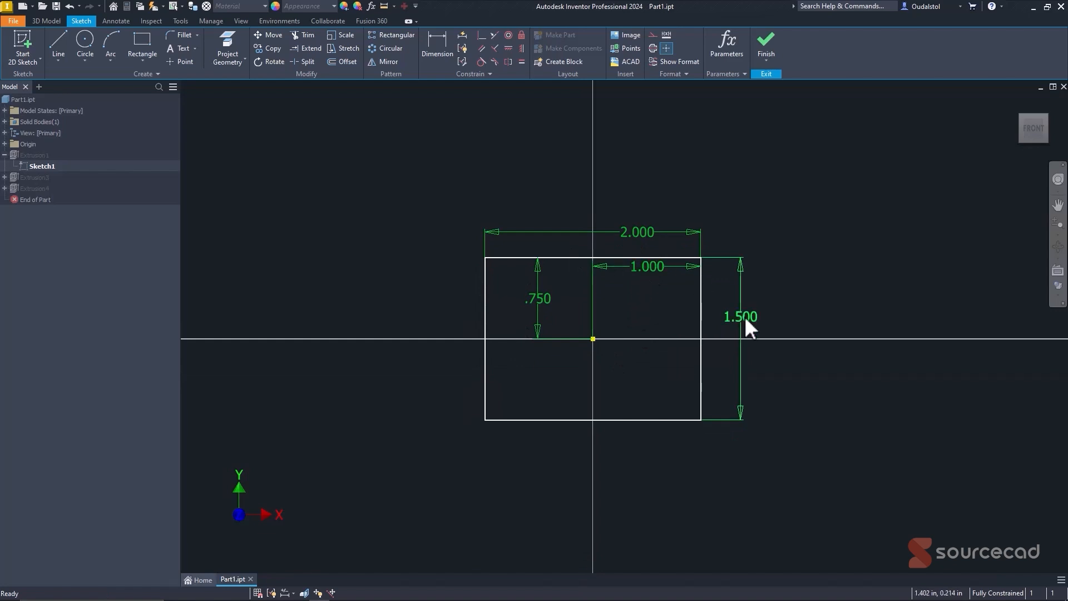
pyautogui.doubleClick(636, 238)
pyautogui.write('3')
pyautogui.press('Return')
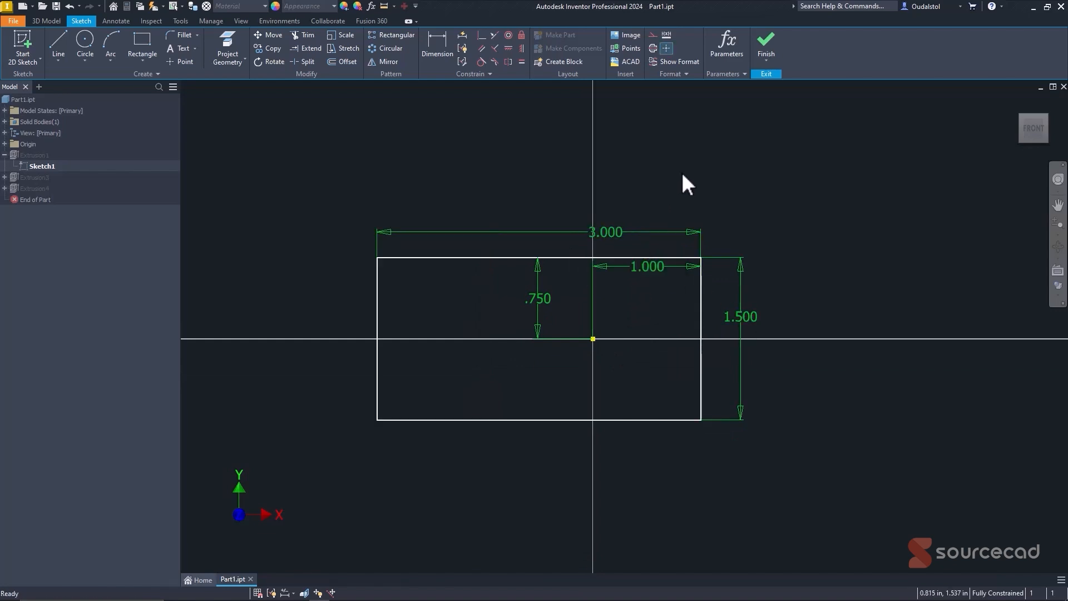
pyautogui.click(762, 38)
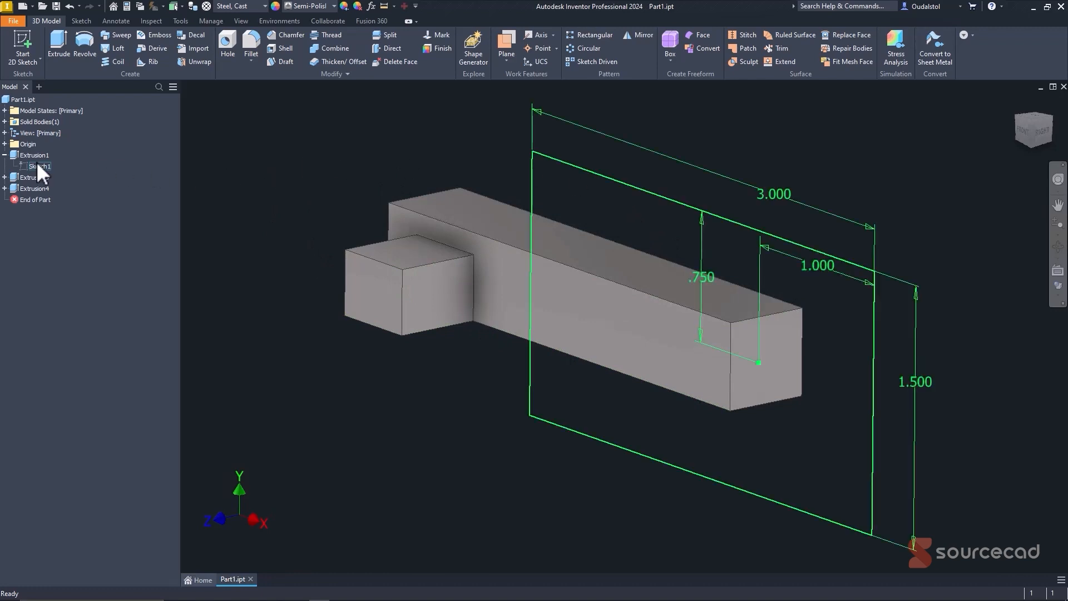
# - Examine Sketch2 of Extrusion3 and its dimensions on the model
pyautogui.click(5, 177)
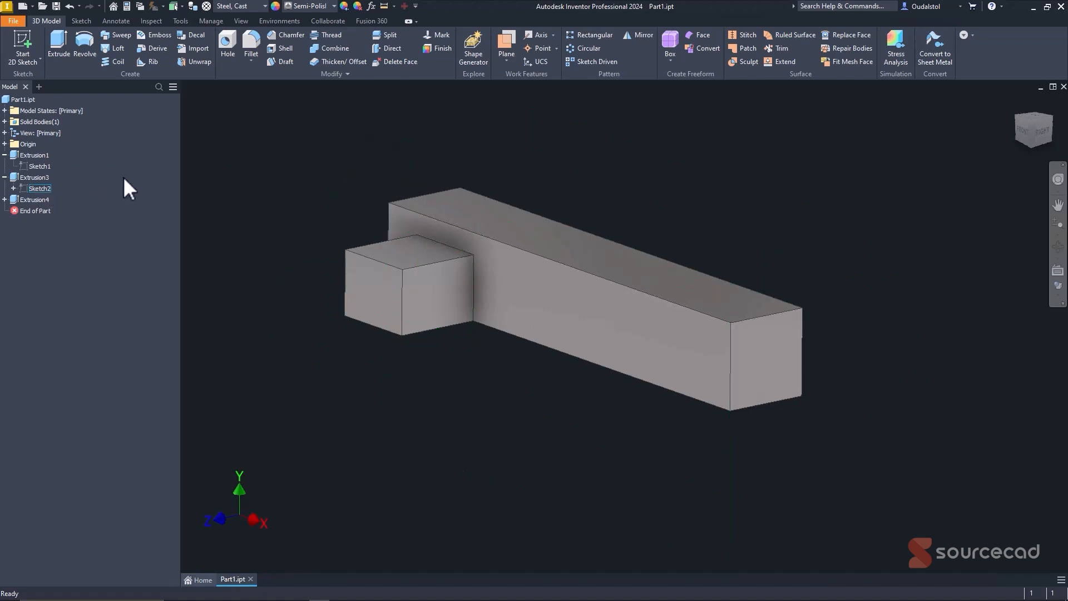
pyautogui.click(35, 187)
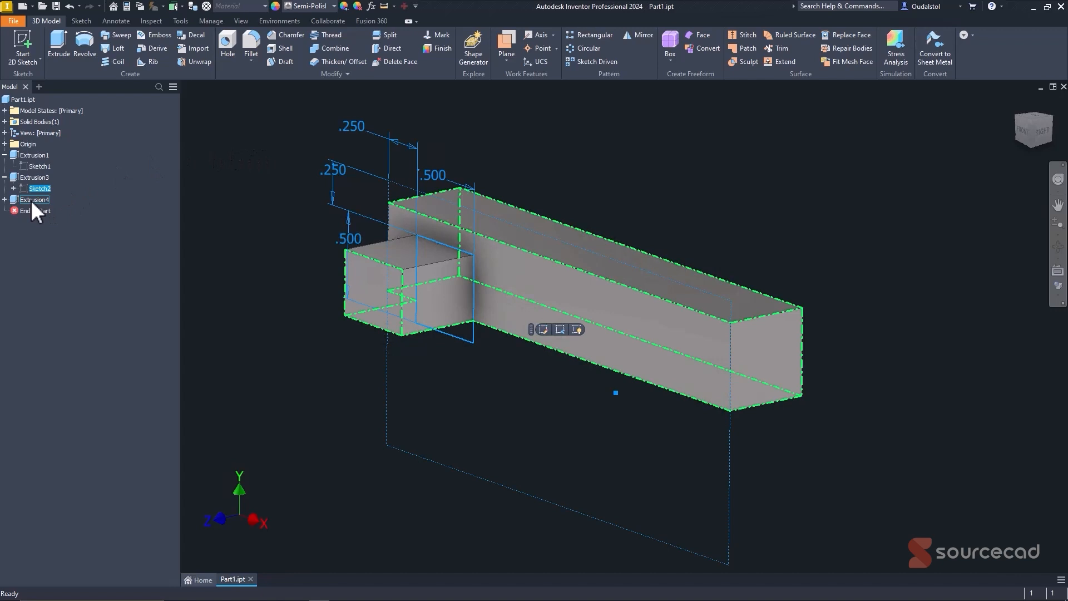
pyautogui.click(234, 130)
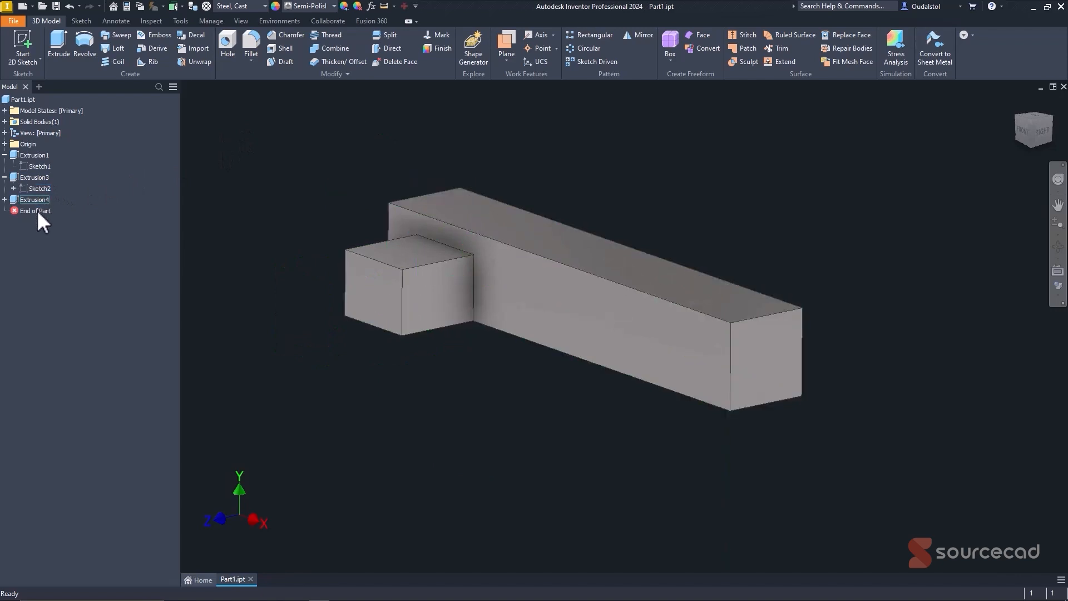
# - Roll the part back to before Extrusion4, tidy the expanded features, and roll it forward past Extrusion4 again
pyautogui.moveTo(38, 211); pyautogui.dragTo(38, 196)
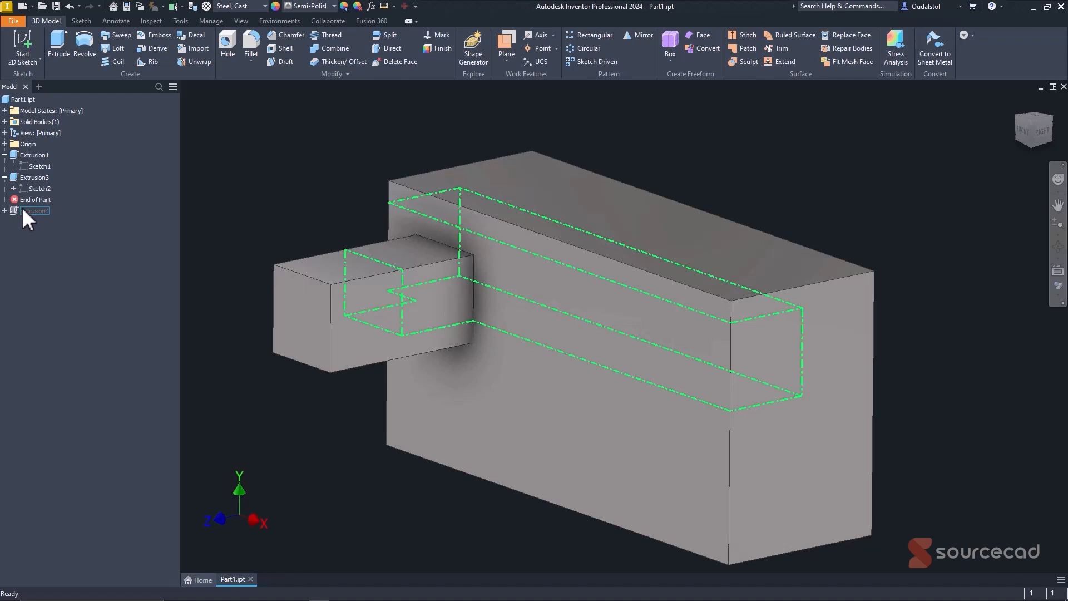
pyautogui.click(5, 154)
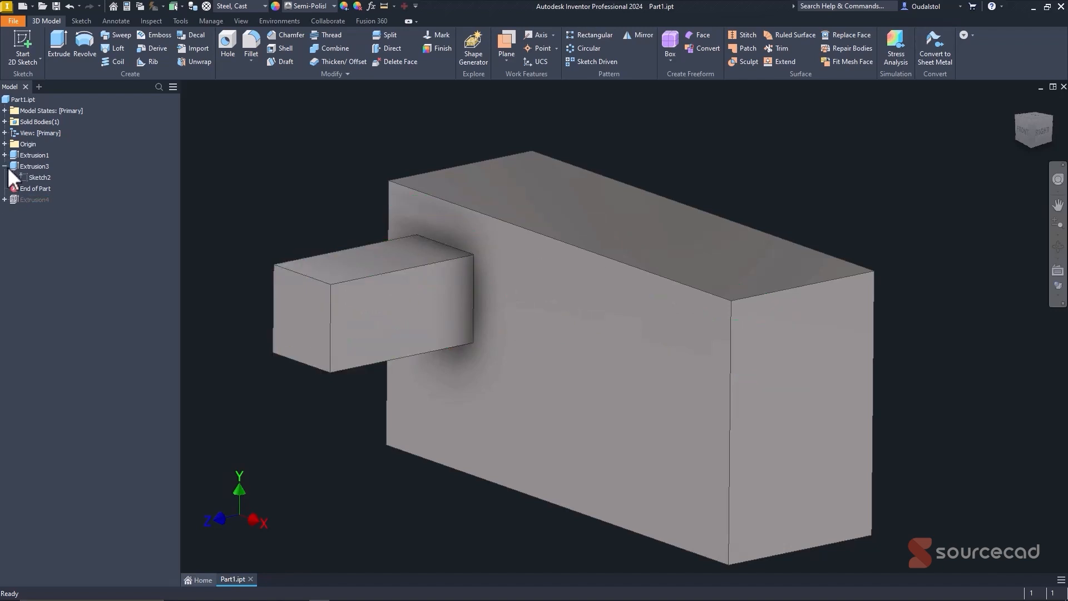
pyautogui.click(4, 165)
pyautogui.moveTo(27, 178); pyautogui.dragTo(34, 191)
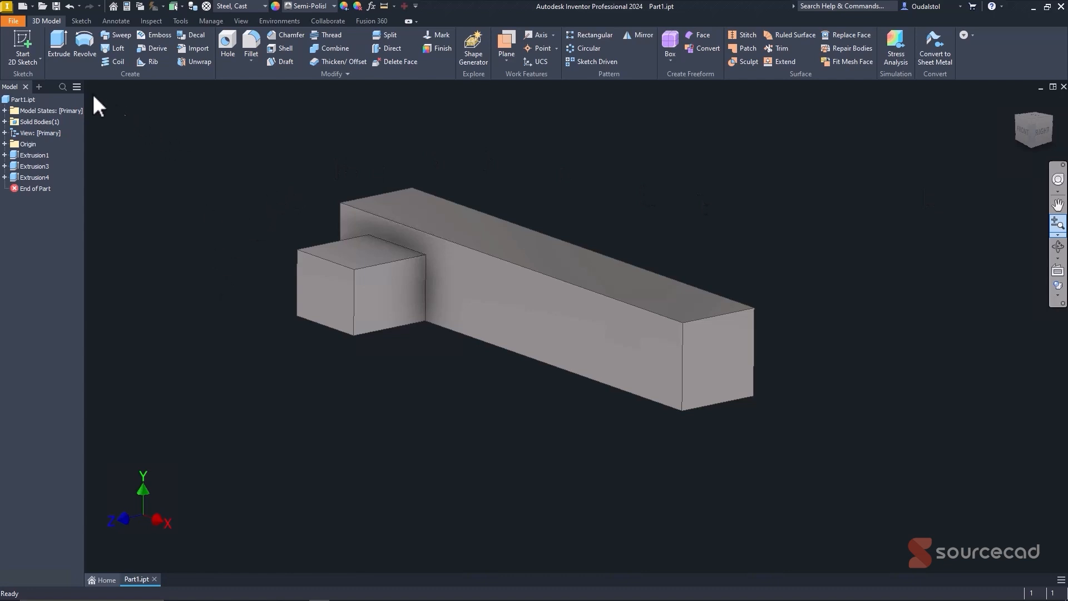
# - Create a new part and start a 2D sketch on its XY plane
pyautogui.click(33, 6)
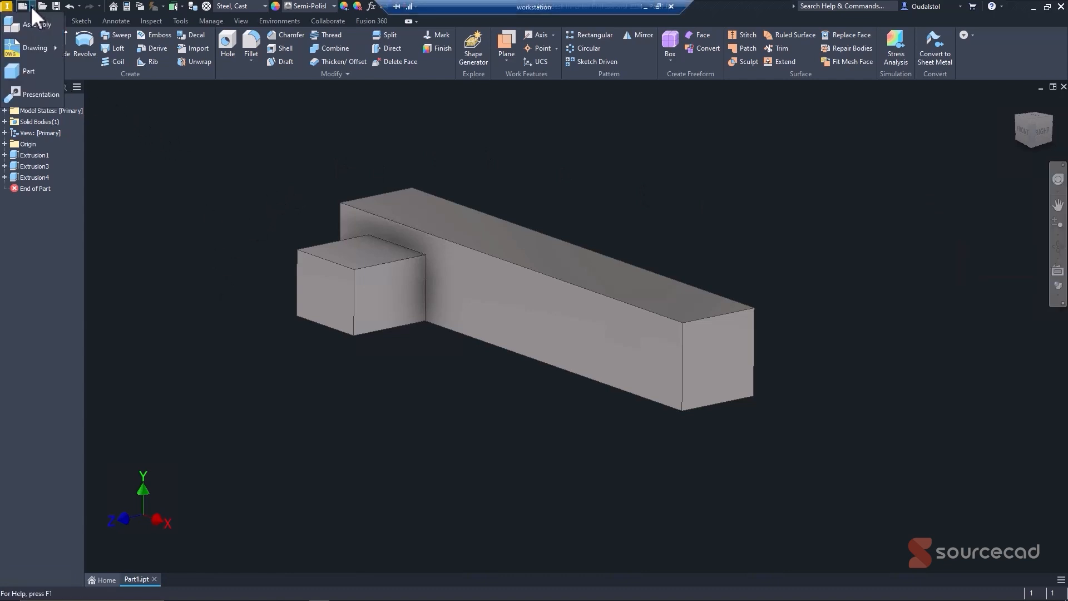
pyautogui.click(32, 72)
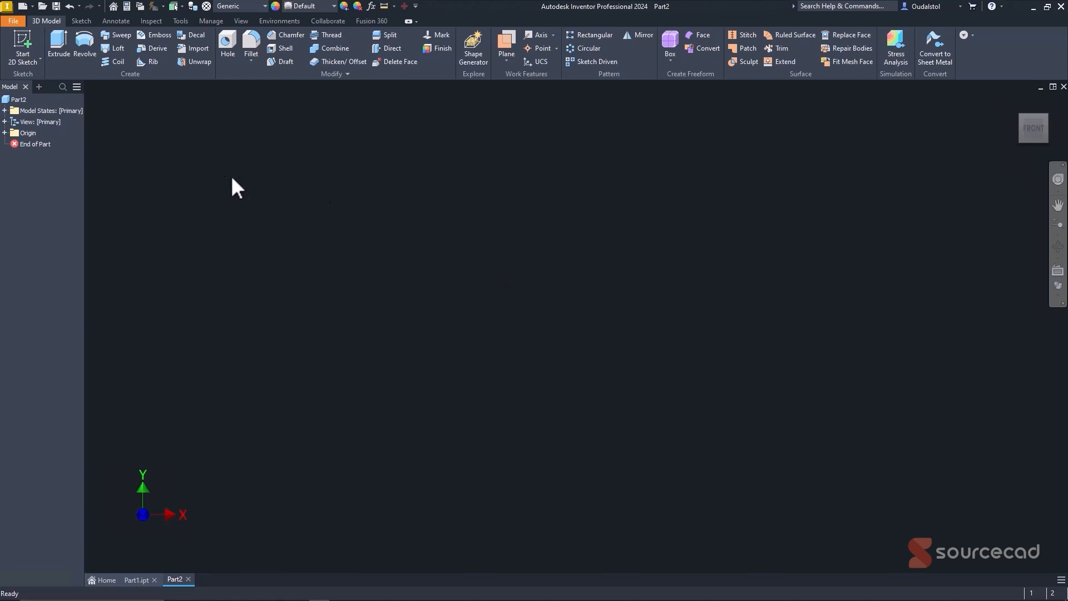
pyautogui.click(5, 133)
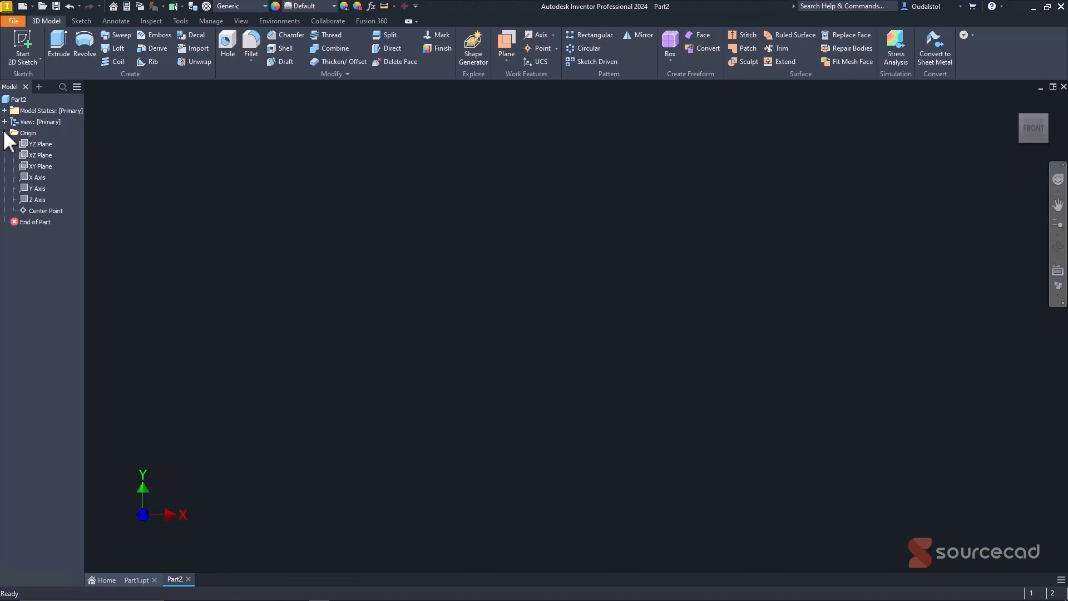
pyautogui.click(38, 166)
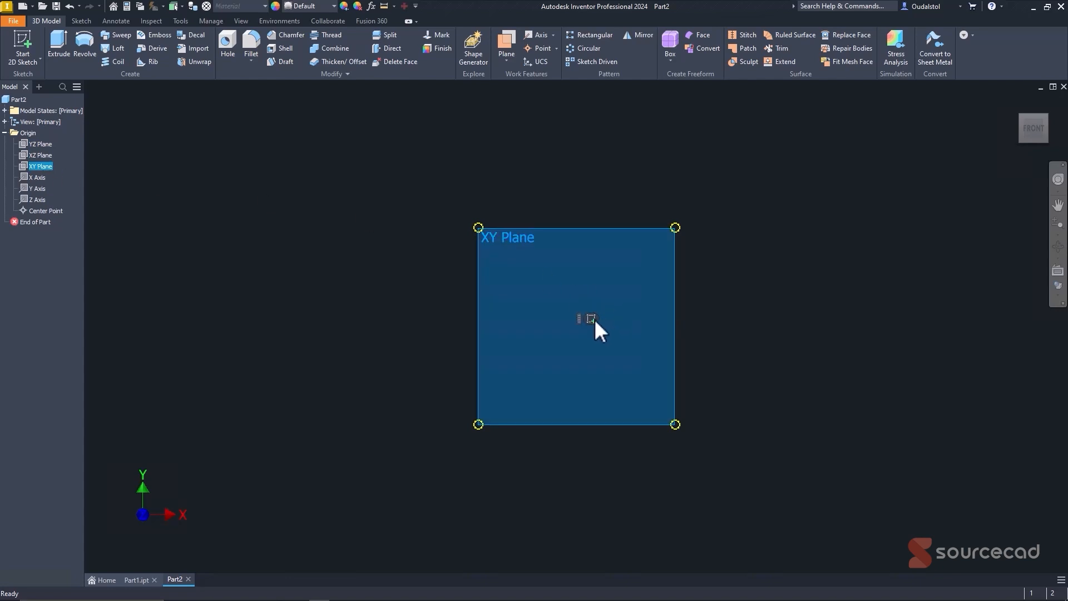
pyautogui.click(531, 167)
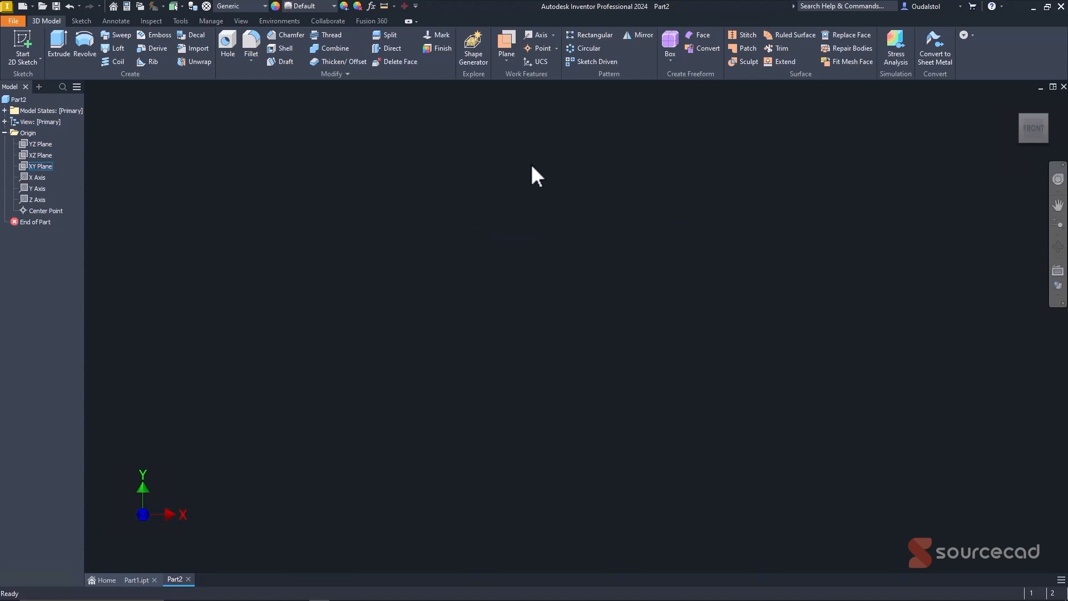
pyautogui.press('s')
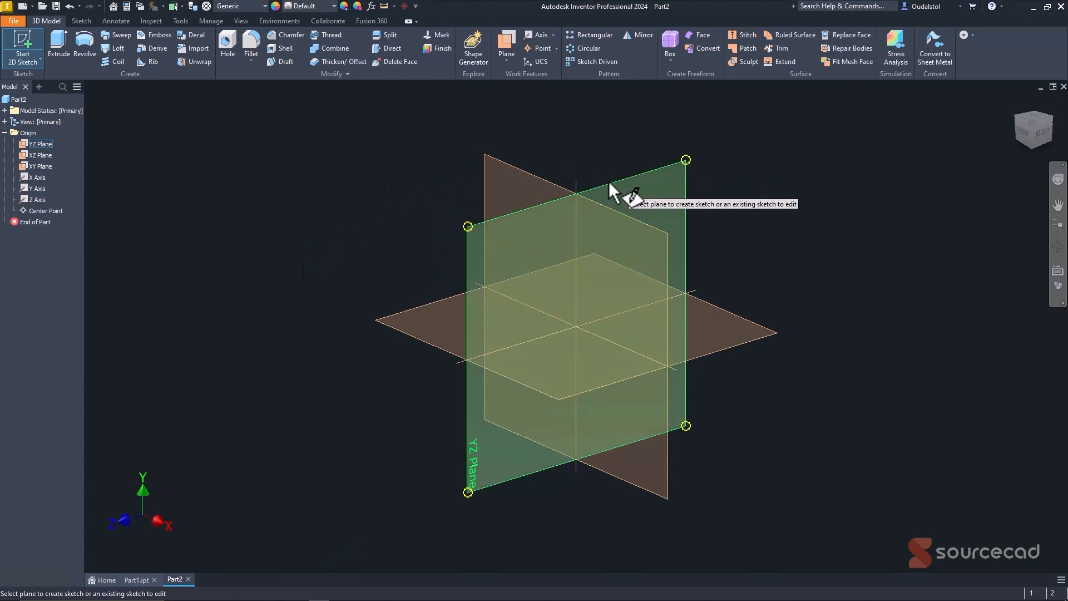
pyautogui.click(509, 169)
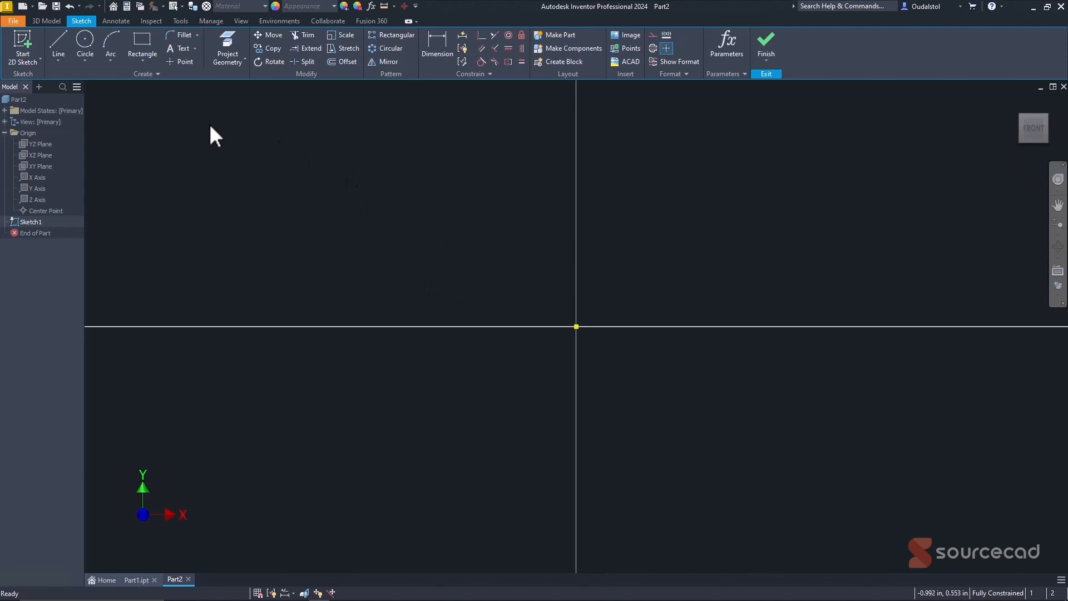
# - Sketch a rectangle above the origin, its lower-right corner at about X 0.15 in, Y 0.10 in, and finish the sketch
pyautogui.click(140, 36)
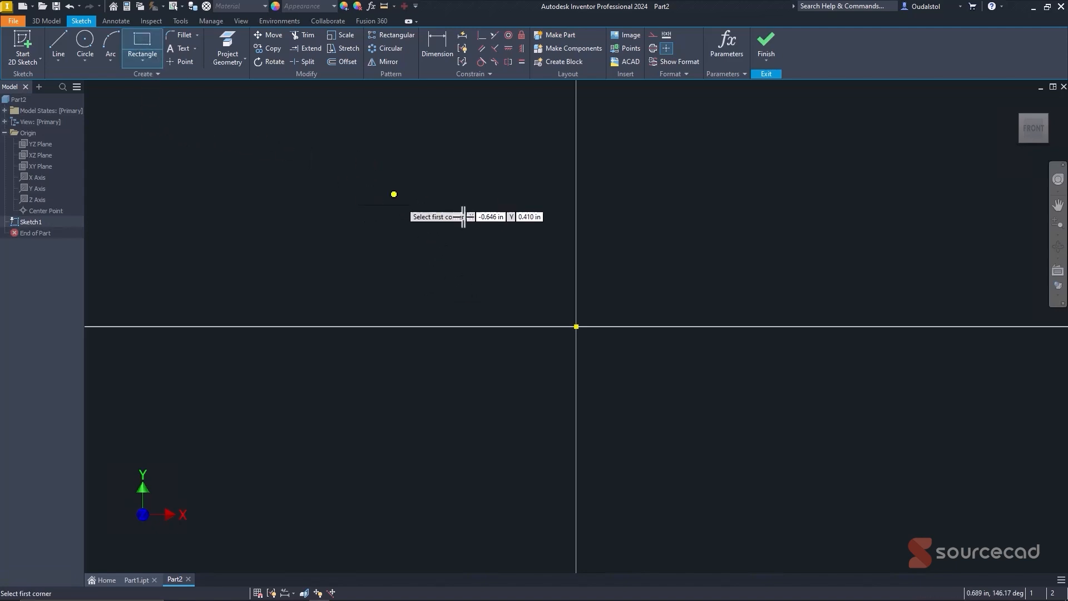
pyautogui.click(522, 167)
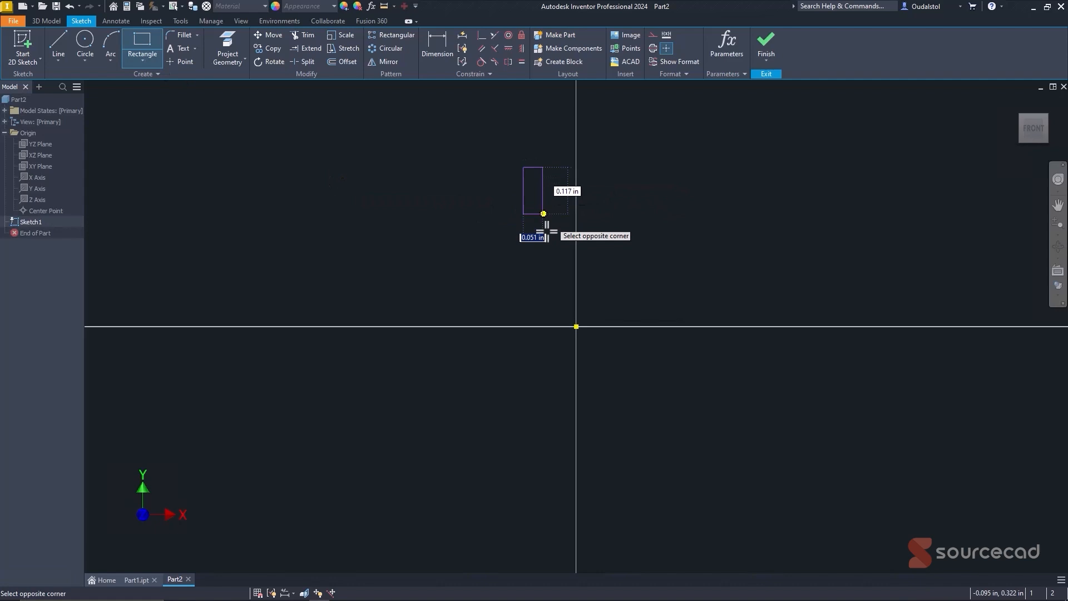
pyautogui.click(629, 291)
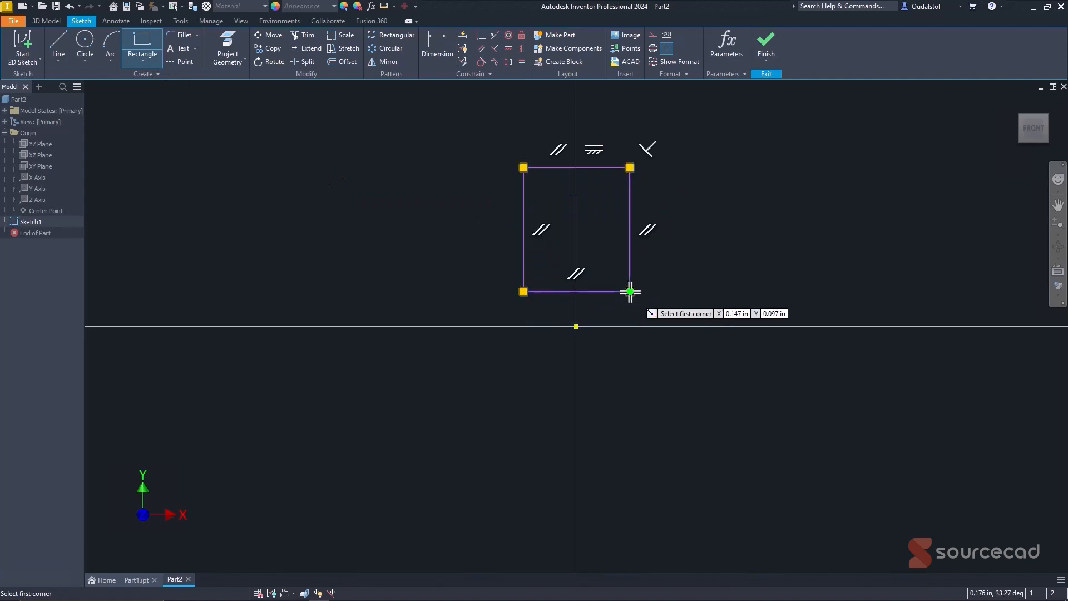
pyautogui.rightClick(414, 162)
pyautogui.click(455, 164)
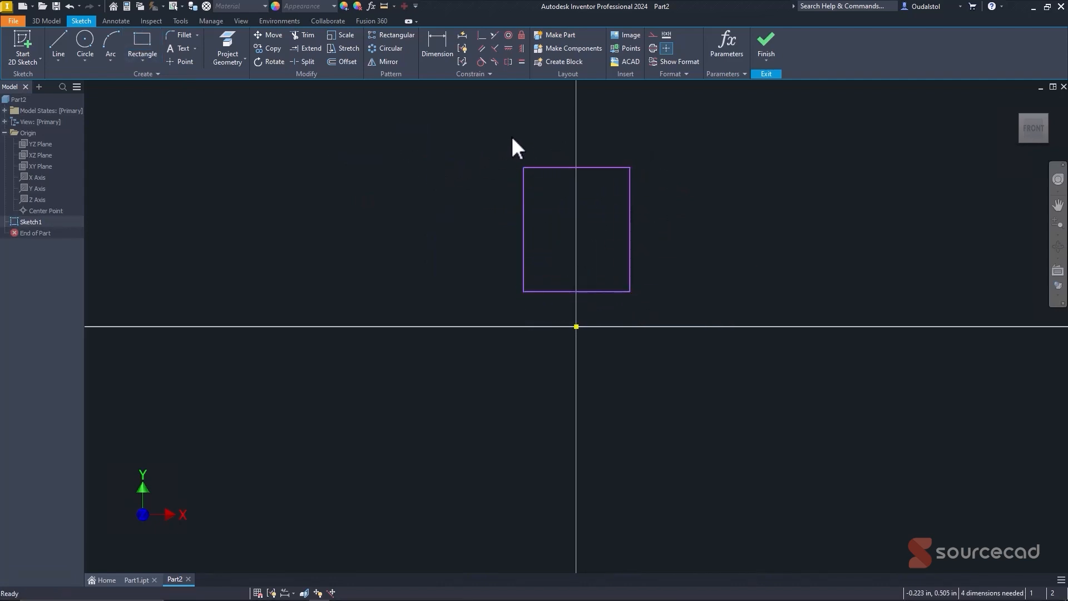
pyautogui.click(765, 38)
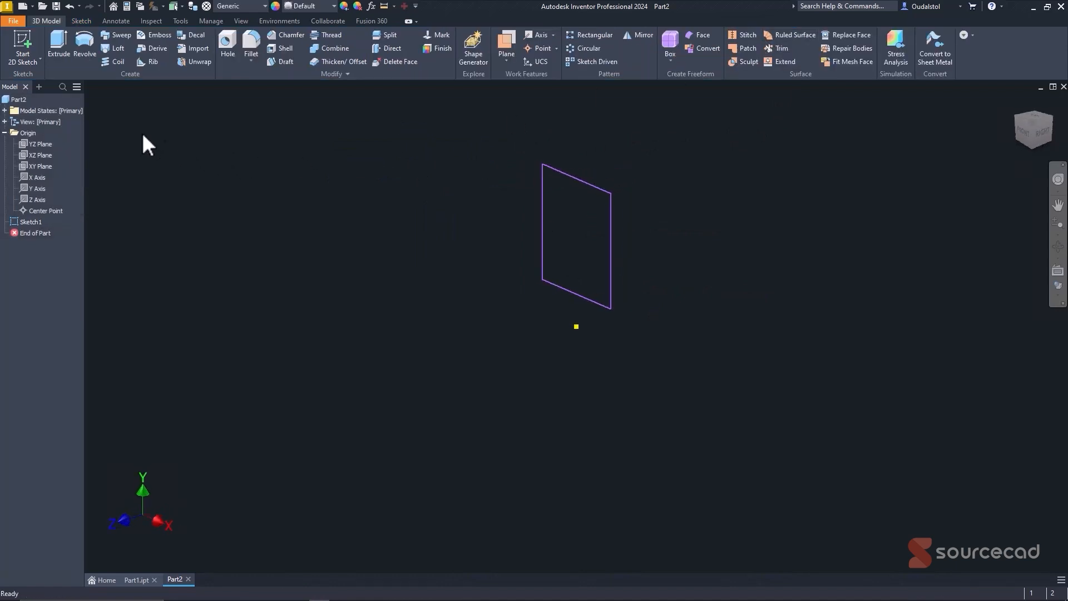
pyautogui.click(84, 39)
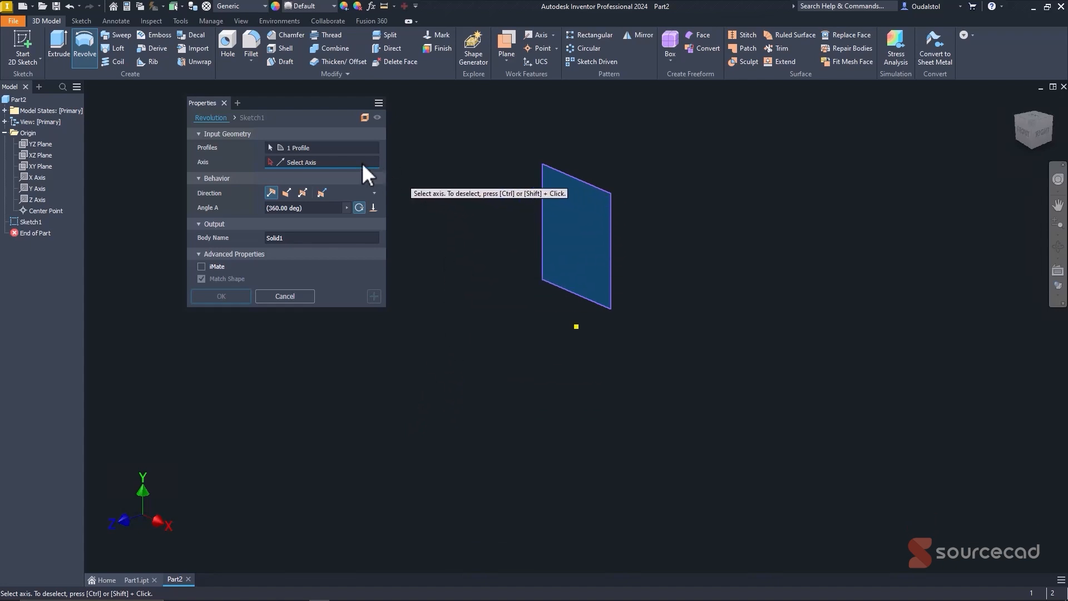
pyautogui.click(572, 292)
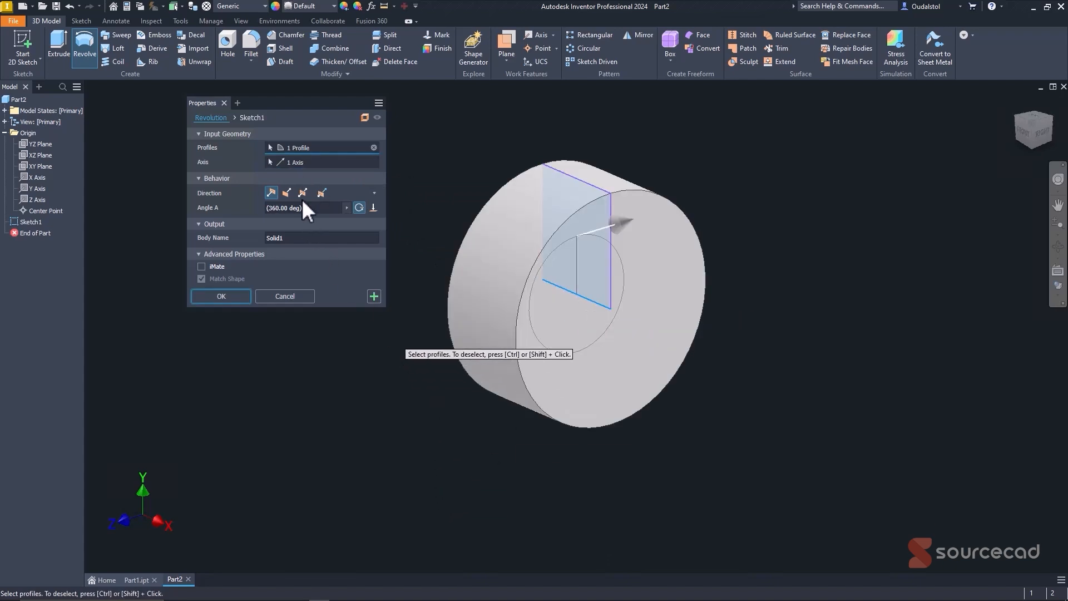
pyautogui.click(284, 296)
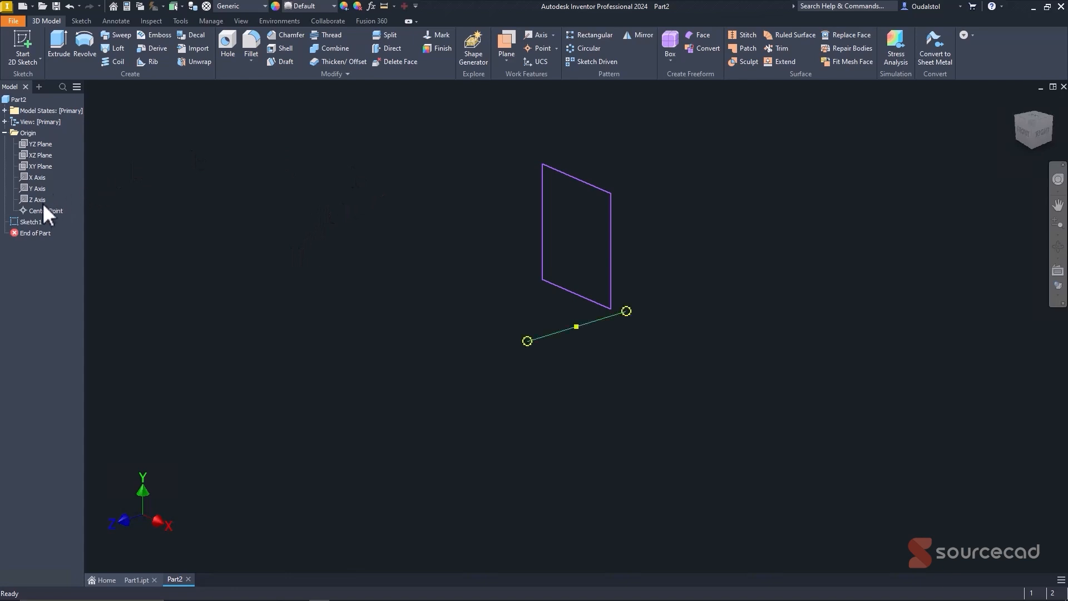
# - In Sketch1, draw a horizontal line about 0.47 in long just below the origin and convert it to a centerline
pyautogui.doubleClick(29, 222)
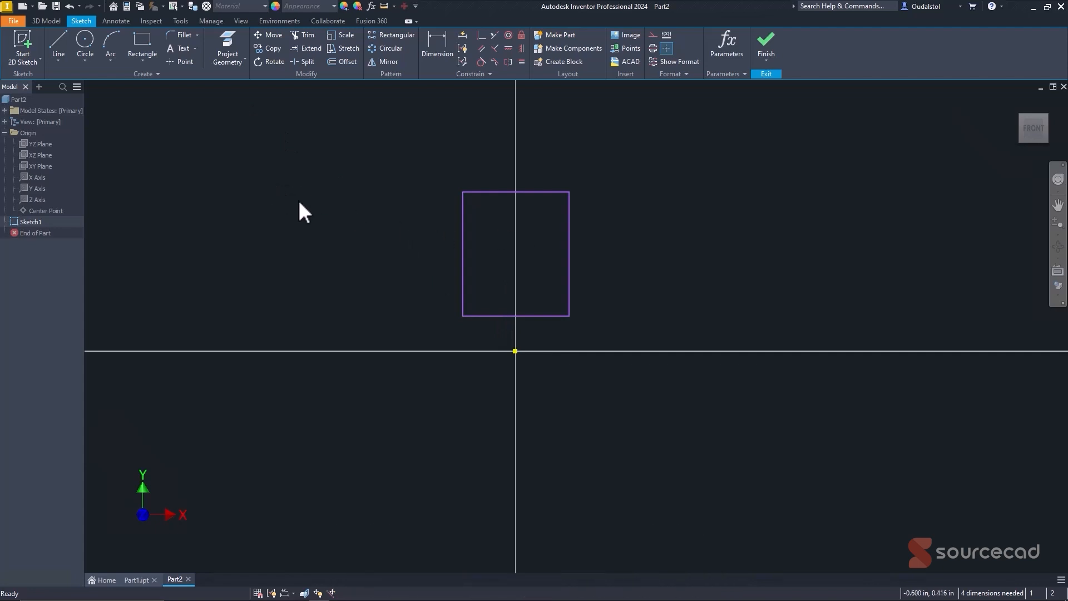
pyautogui.click(59, 44)
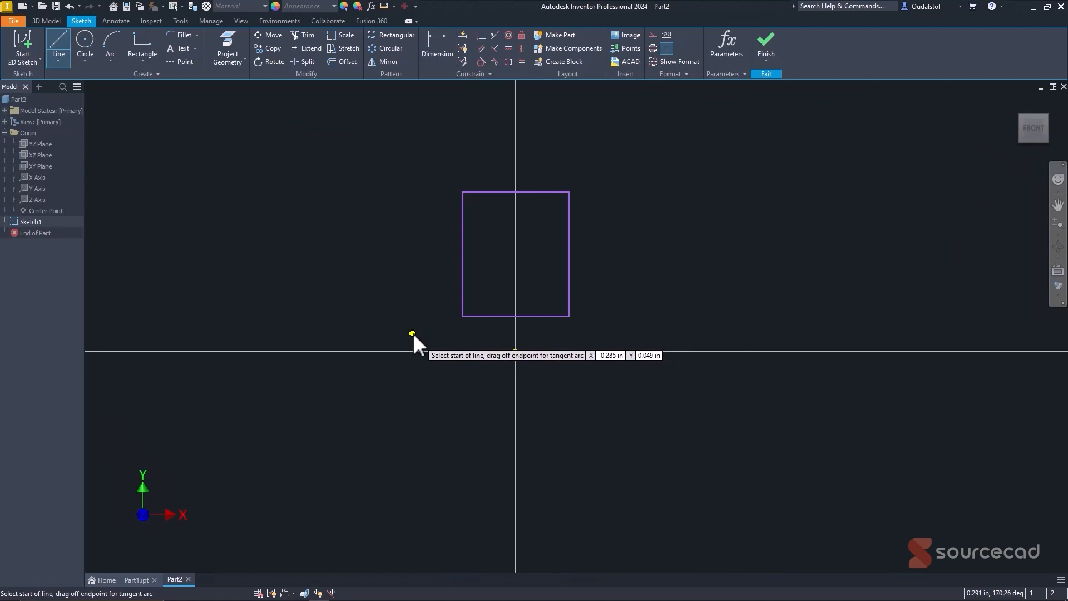
pyautogui.click(428, 378)
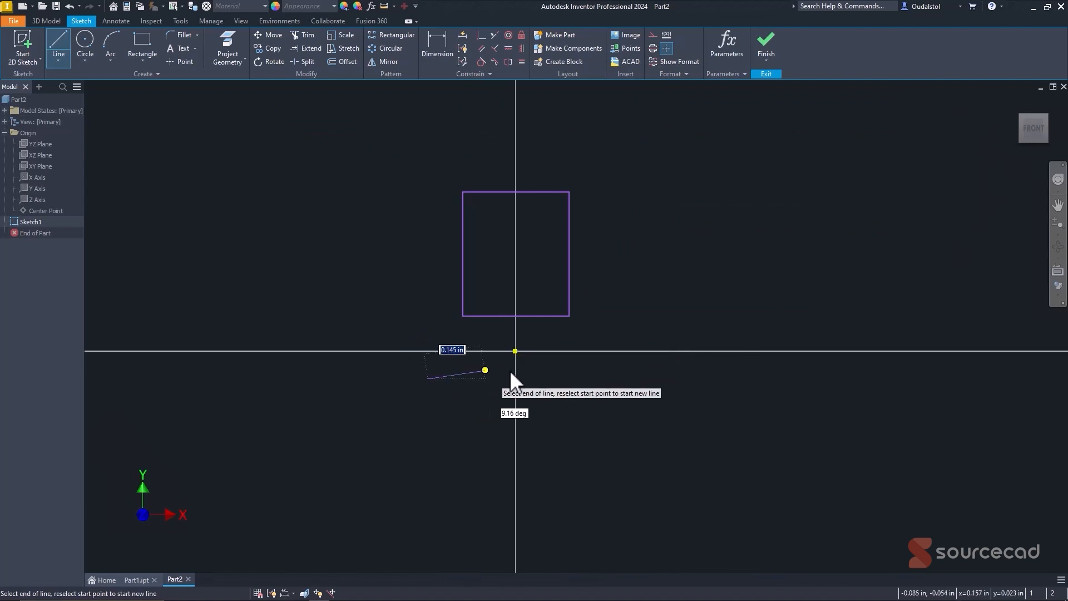
pyautogui.click(597, 378)
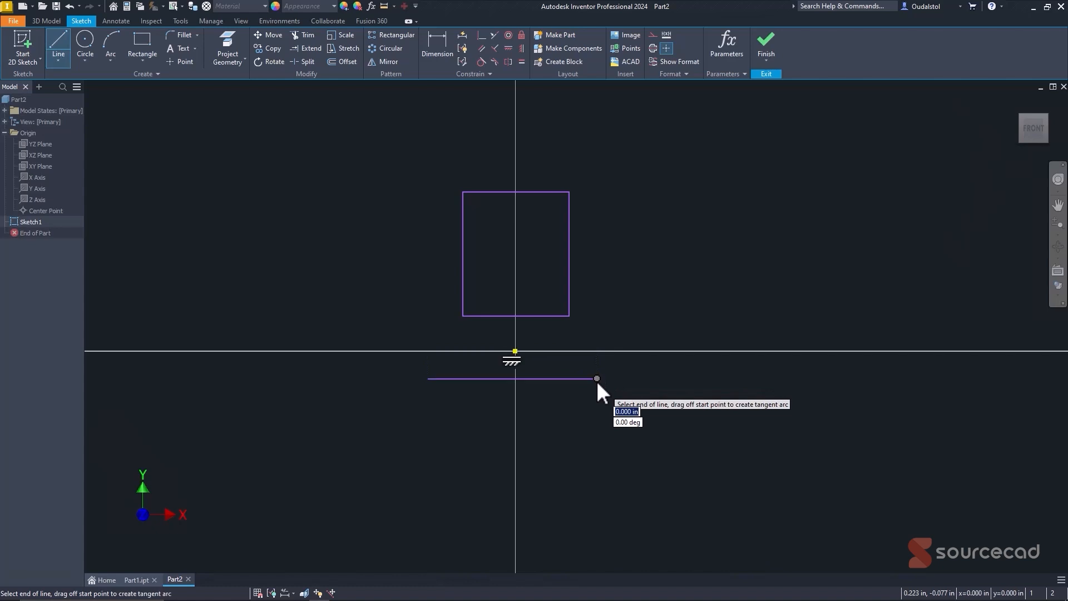
pyautogui.rightClick(632, 315)
pyautogui.click(673, 319)
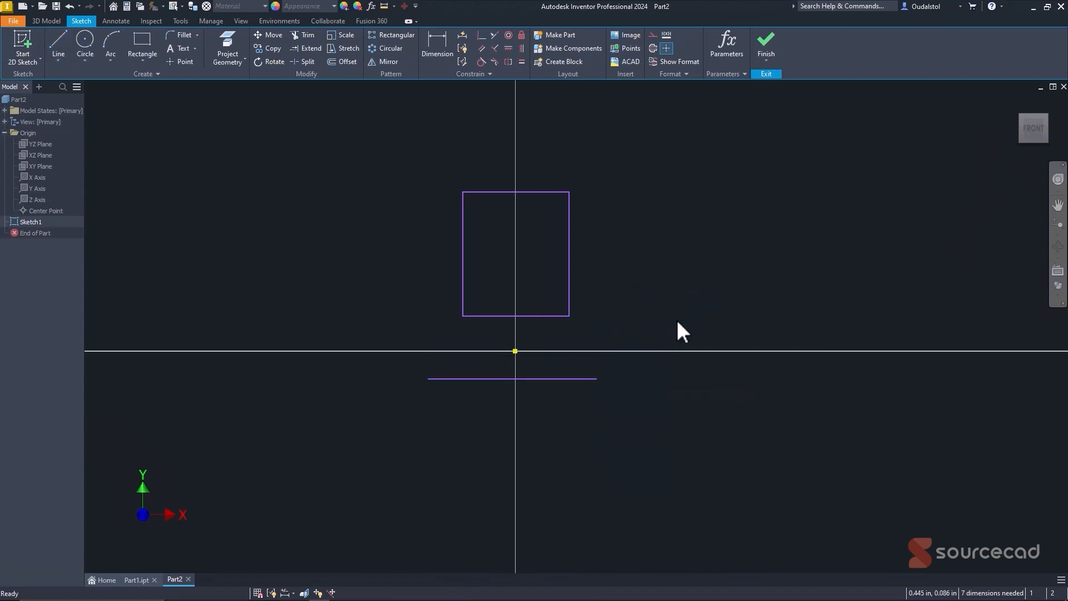
pyautogui.click(544, 378)
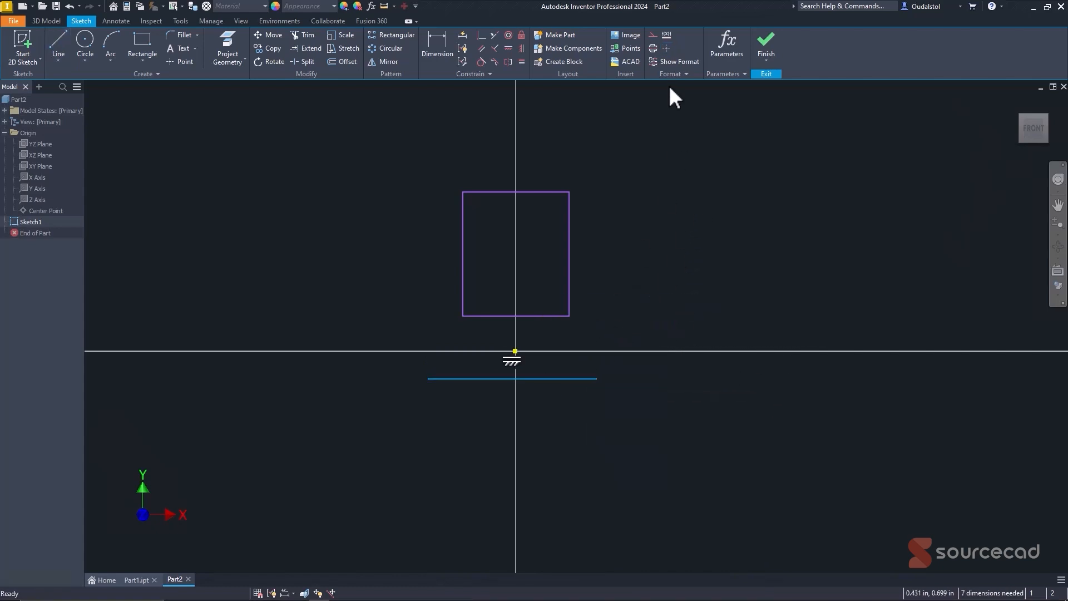
pyautogui.click(654, 48)
pyautogui.press('Escape')
# - Dimension the rectangle's bottom edge from the centerline as a 0.25 in diameter
pyautogui.press('d')
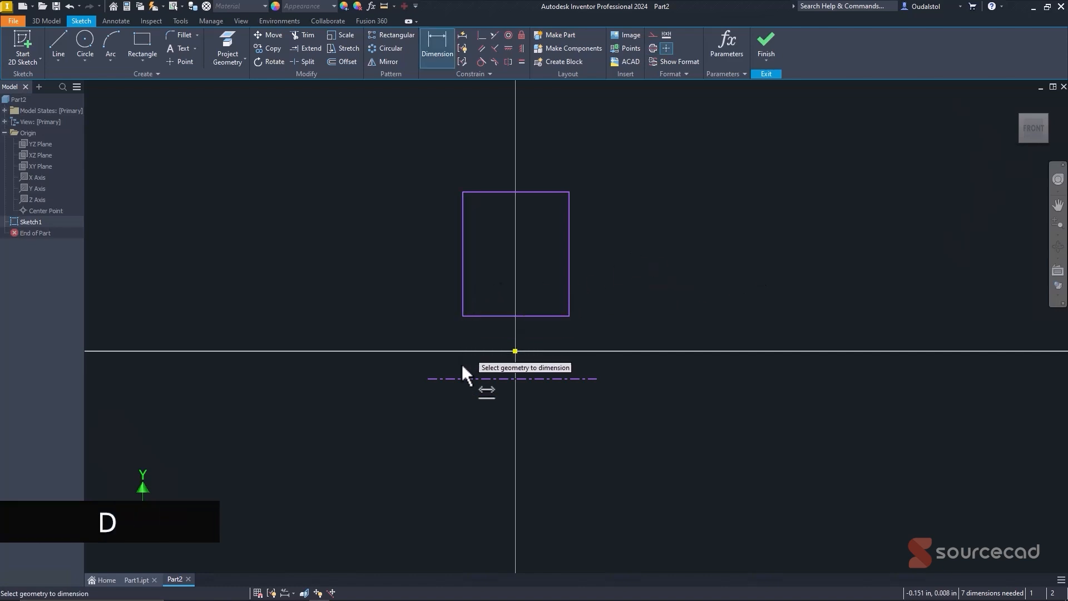
pyautogui.click(462, 379)
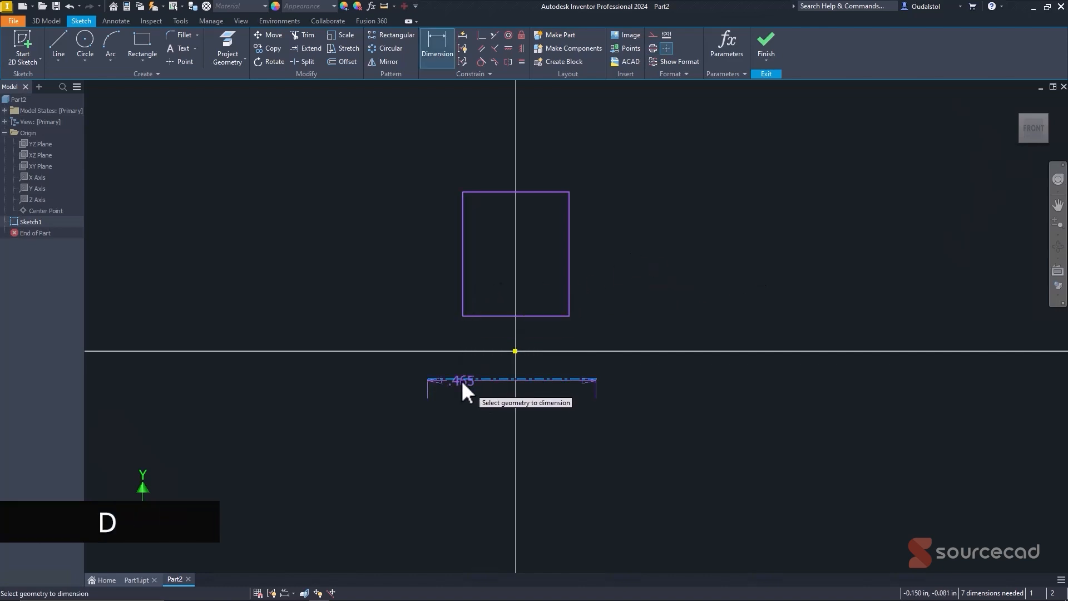
pyautogui.click(473, 315)
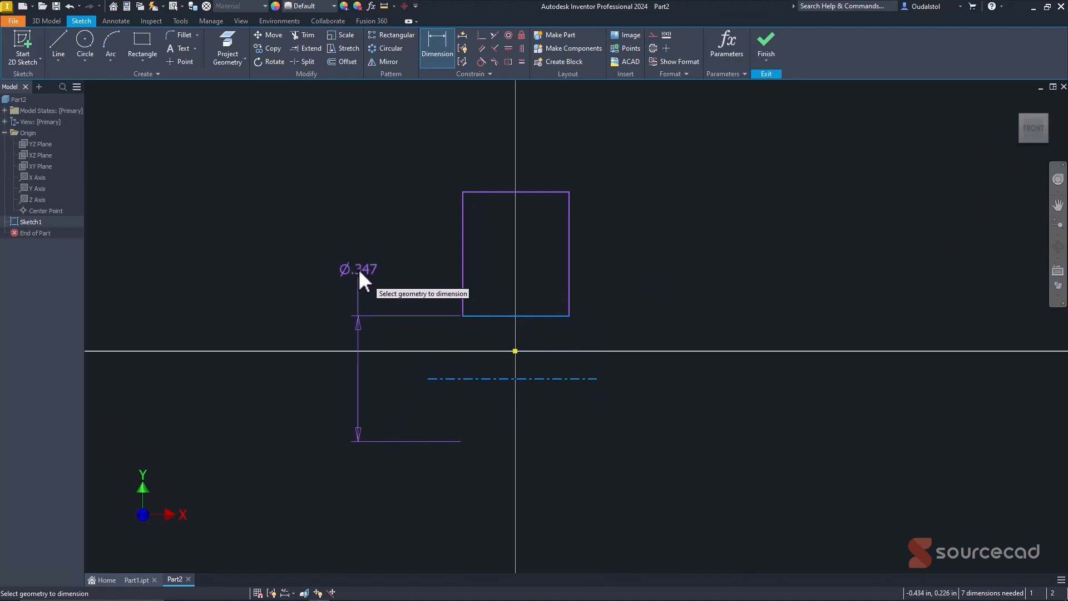
pyautogui.click(350, 268)
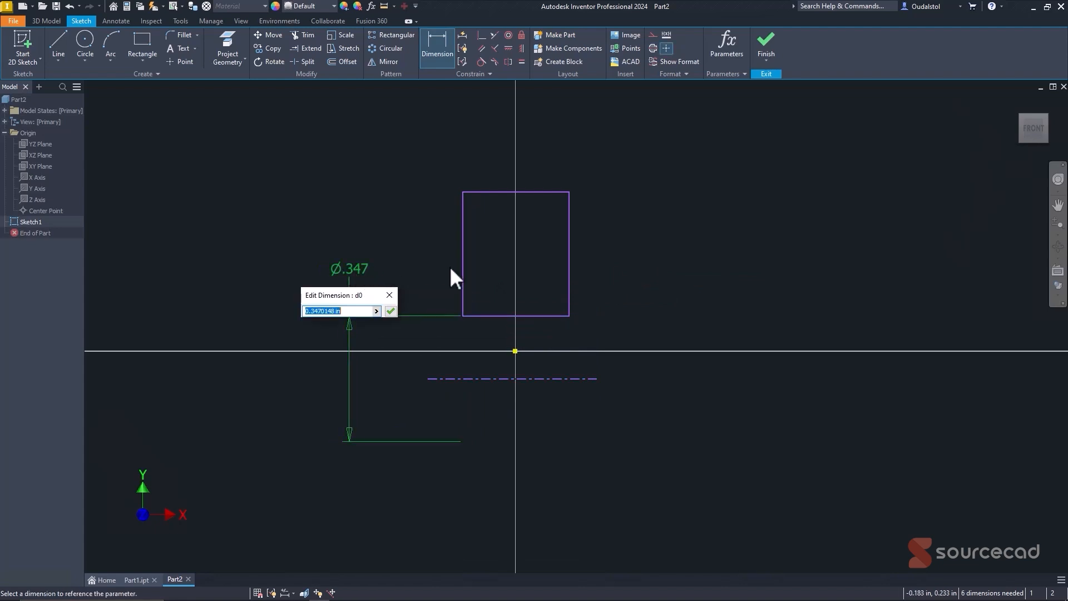
pyautogui.write('0.25')
pyautogui.press('Return')
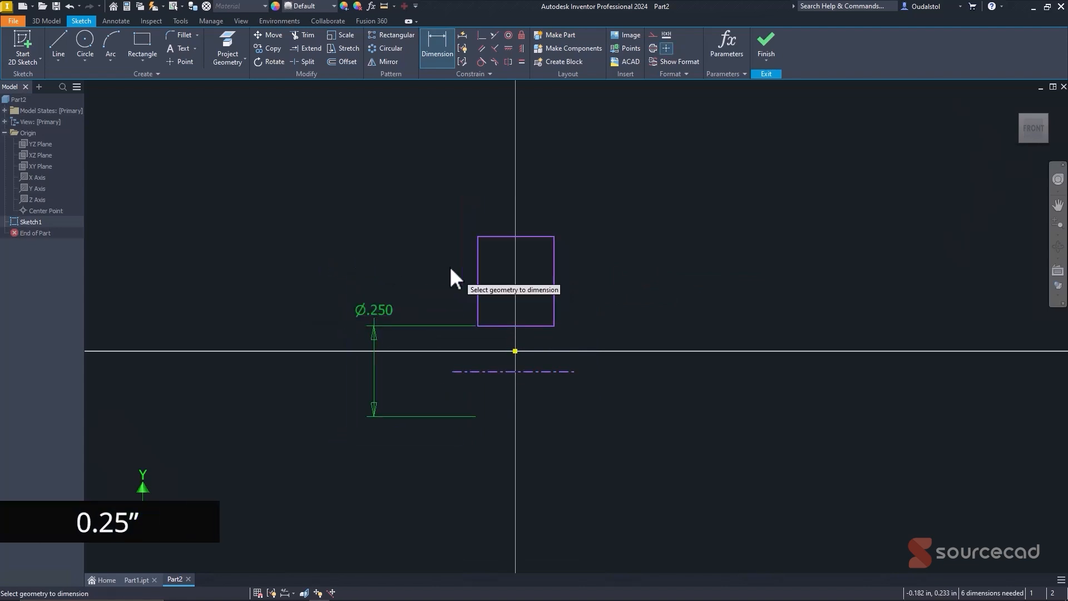
# - Dimension the rectangle's top edge from the centerline as a 0.75 in diameter and end dimensioning
pyautogui.click(475, 370)
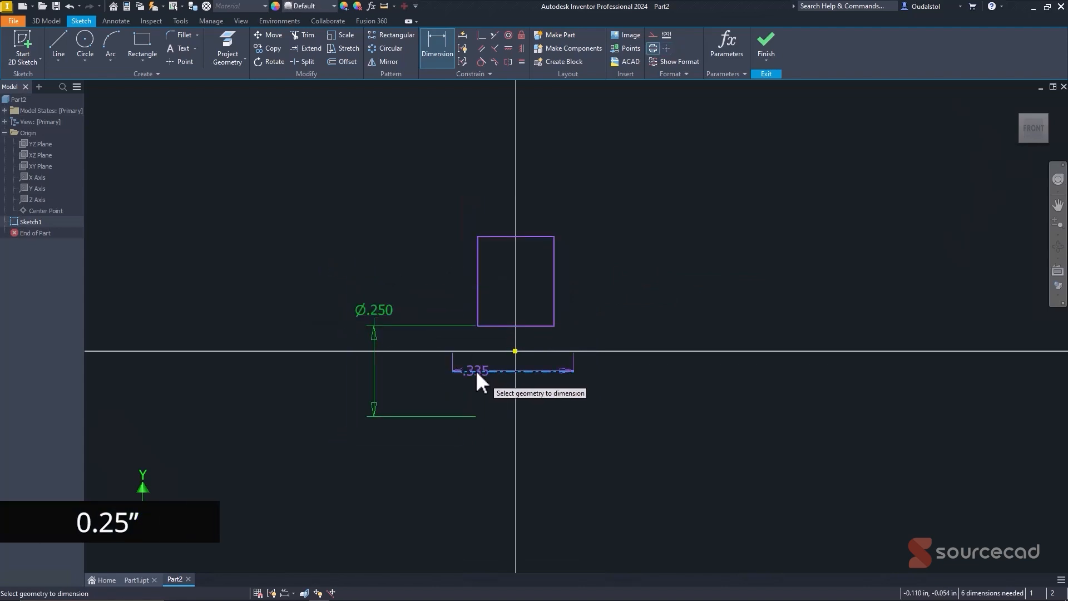
pyautogui.click(531, 236)
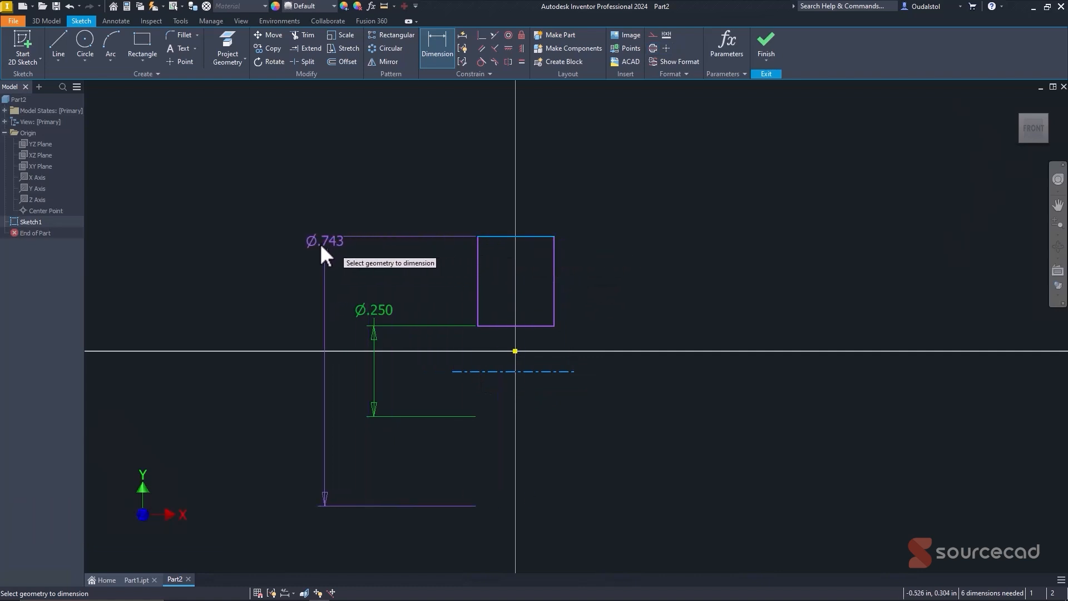
pyautogui.click(322, 246)
pyautogui.write('0.75')
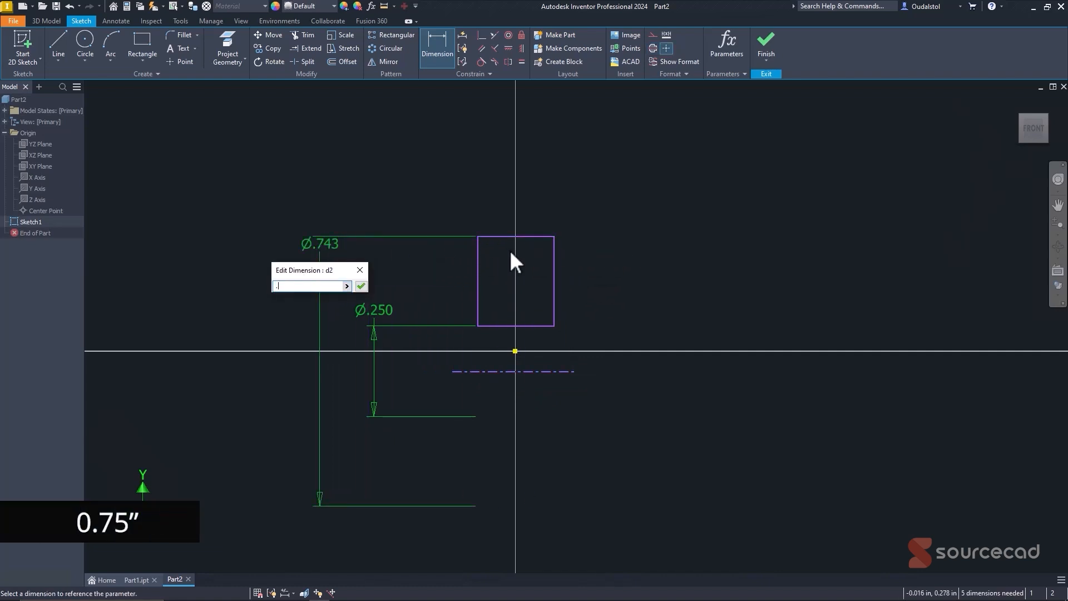
pyautogui.press('Return')
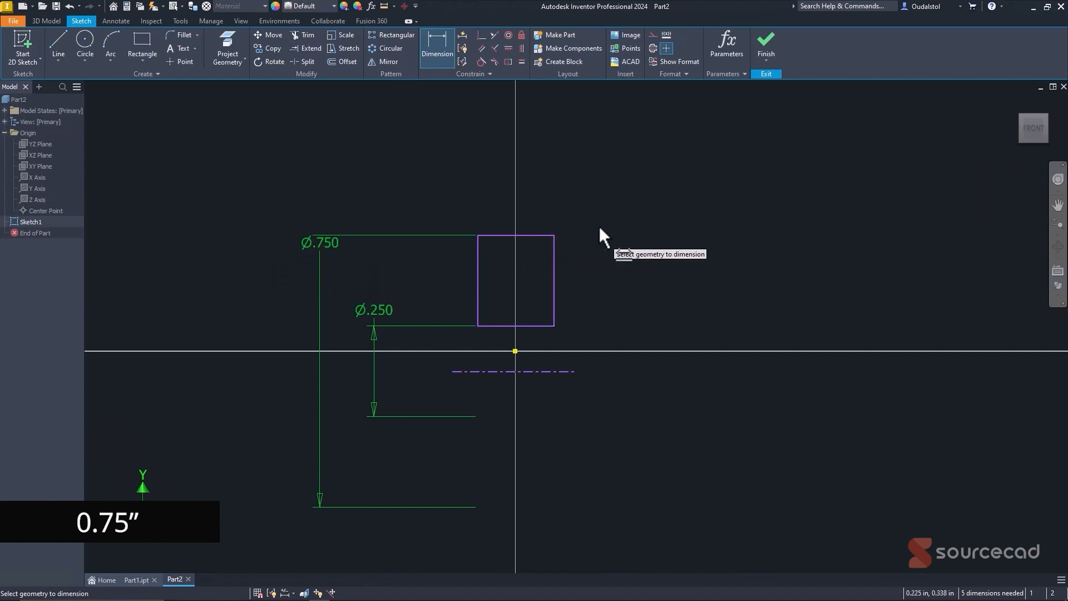
pyautogui.rightClick(595, 229)
pyautogui.click(625, 231)
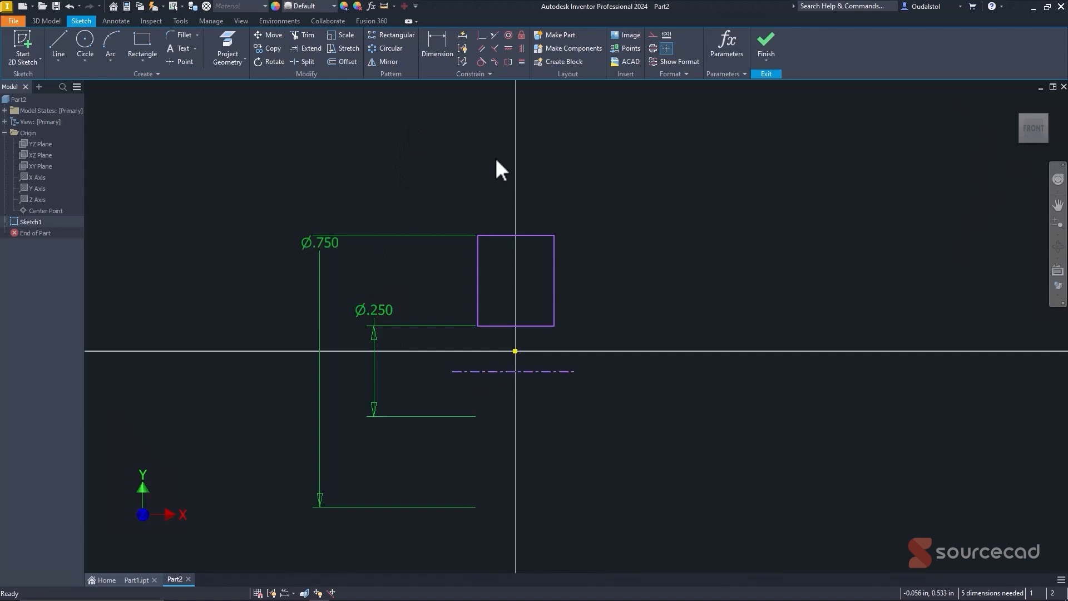
# - Apply a coincident constraint between the centerline's midpoint and the sketch origin
pyautogui.click(480, 34)
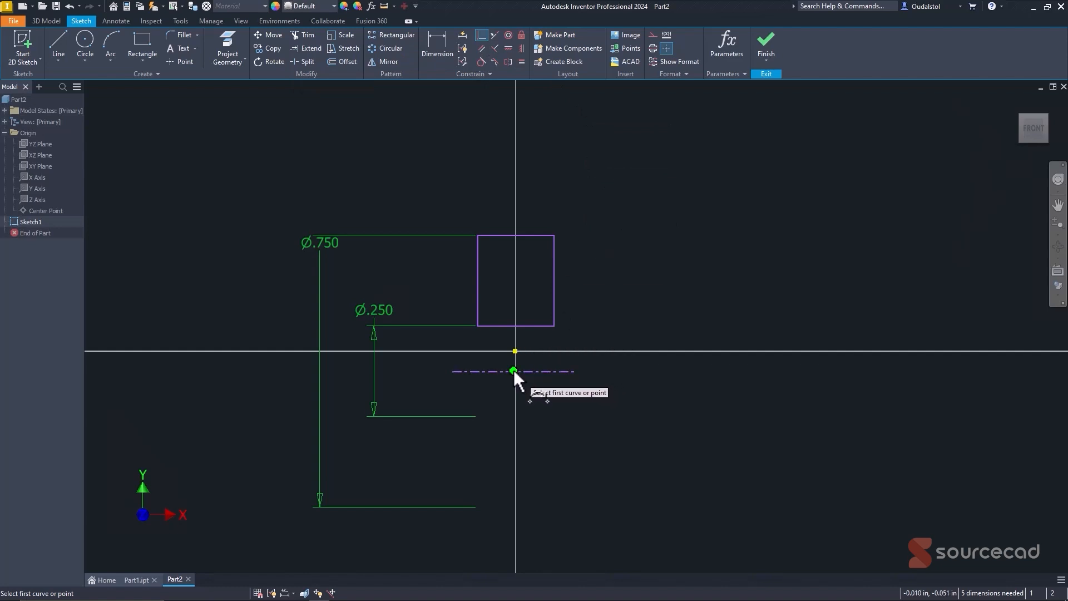
pyautogui.click(513, 370)
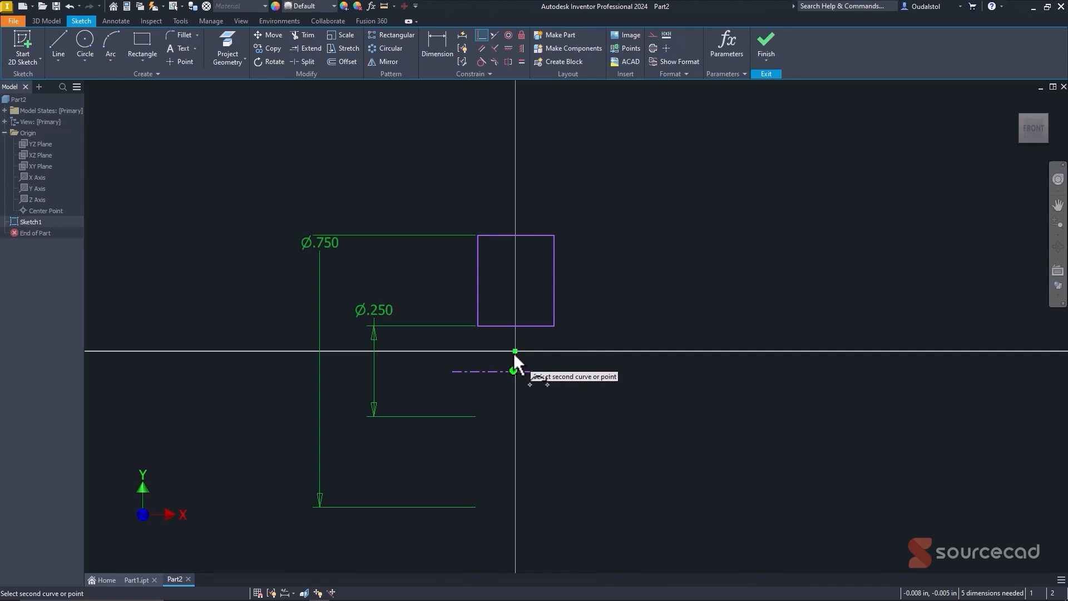
pyautogui.click(515, 352)
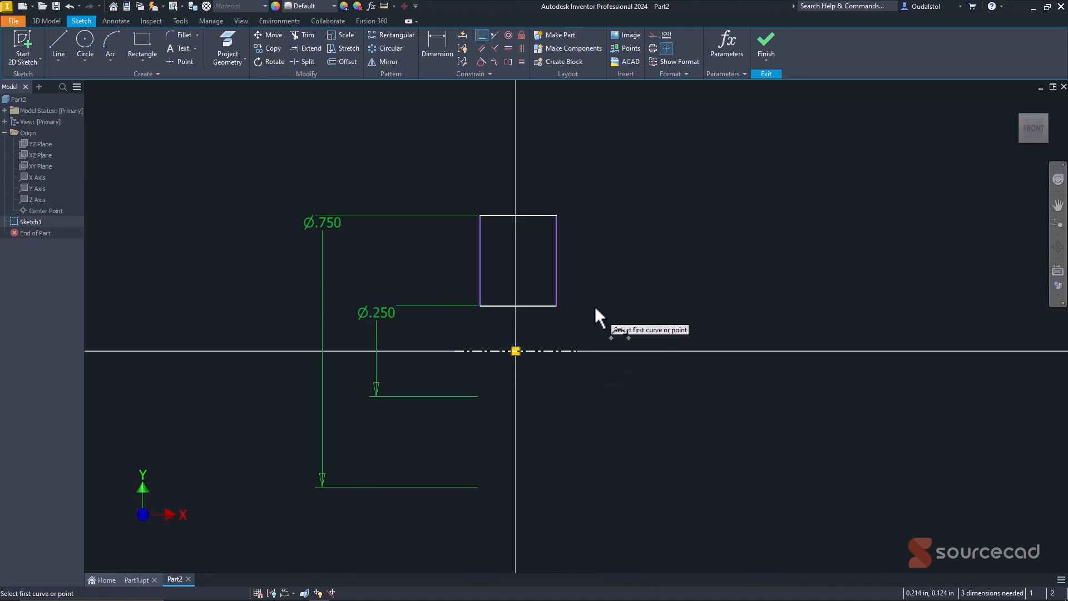
pyautogui.rightClick(625, 305)
pyautogui.click(633, 302)
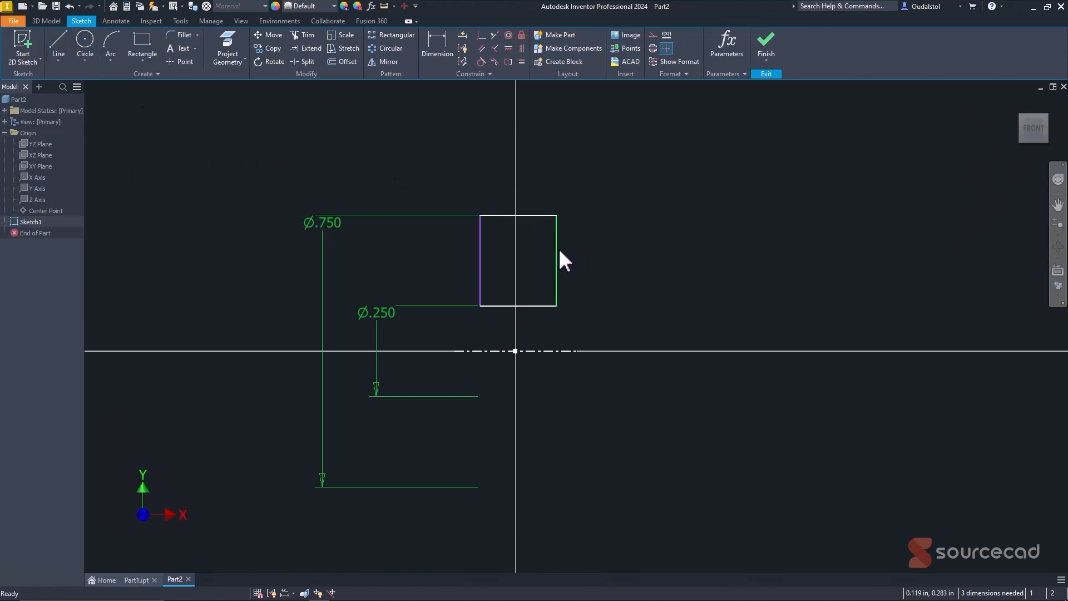
# - Widen the rectangle by its right edge and draw a construction line from the sketch origin to the midpoint of its bottom edge
pyautogui.moveTo(560, 256); pyautogui.dragTo(624, 251)
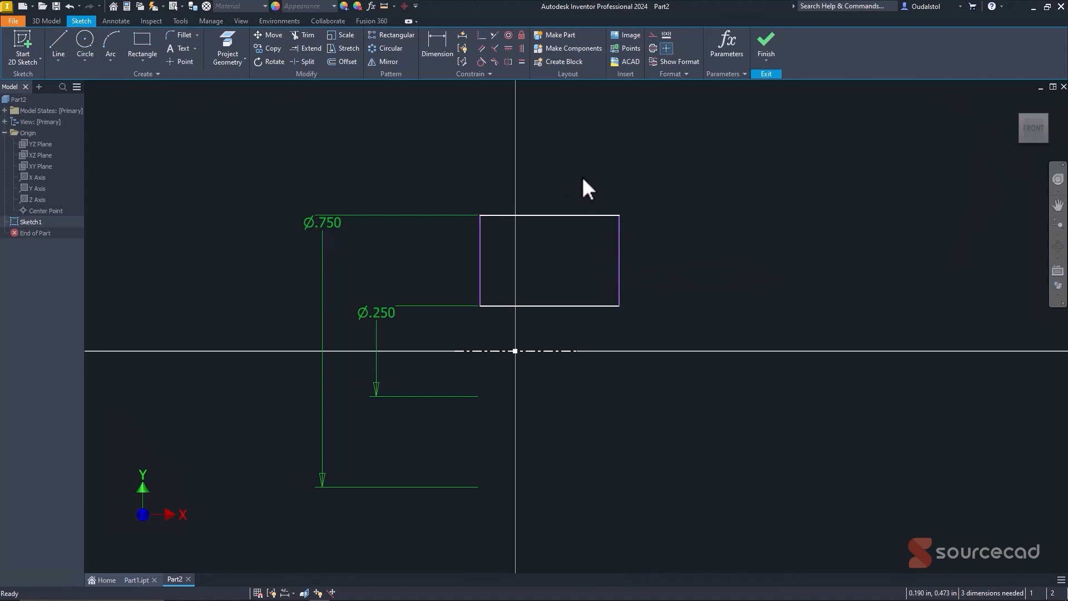
pyautogui.click(61, 36)
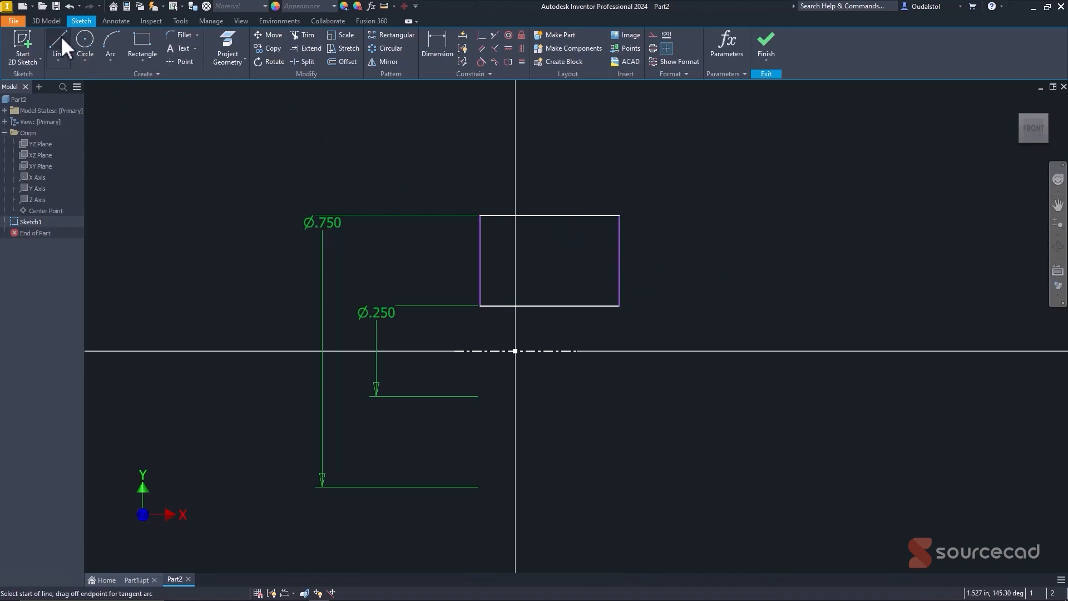
pyautogui.click(652, 34)
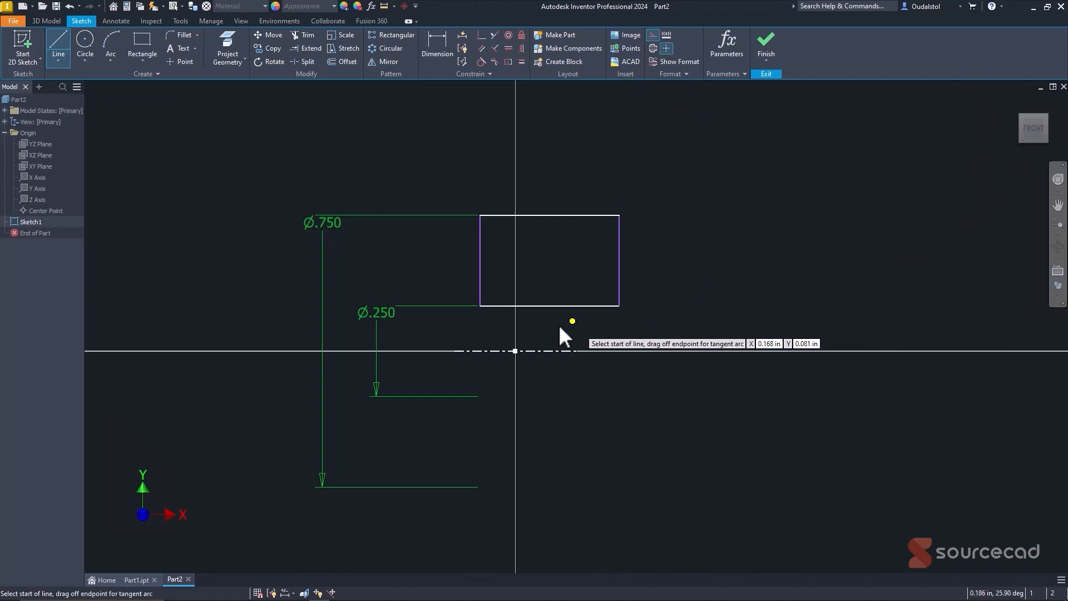
pyautogui.click(515, 351)
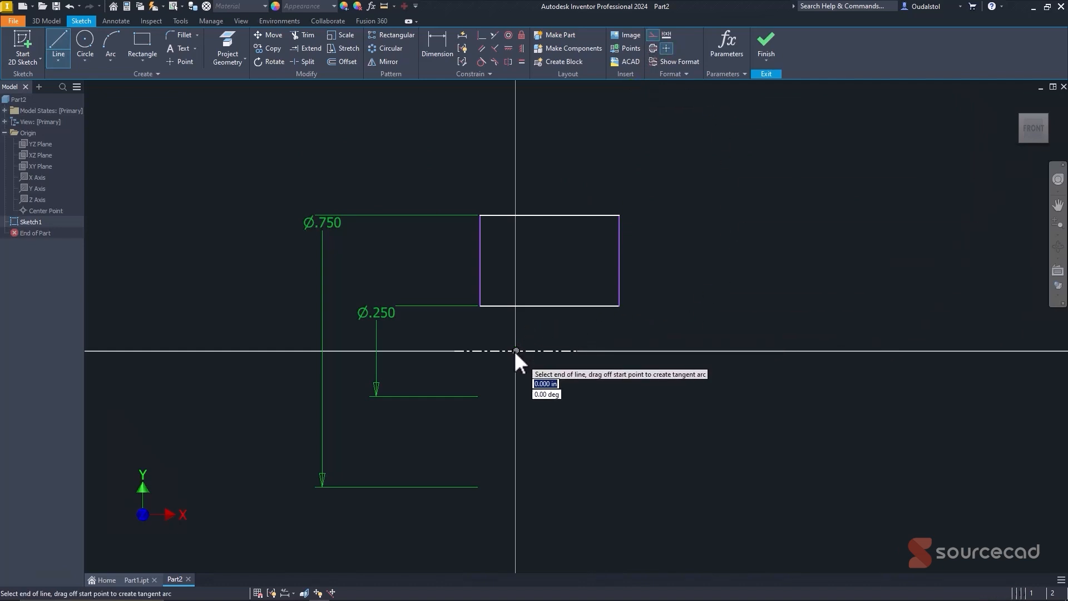
pyautogui.click(550, 305)
pyautogui.rightClick(560, 261)
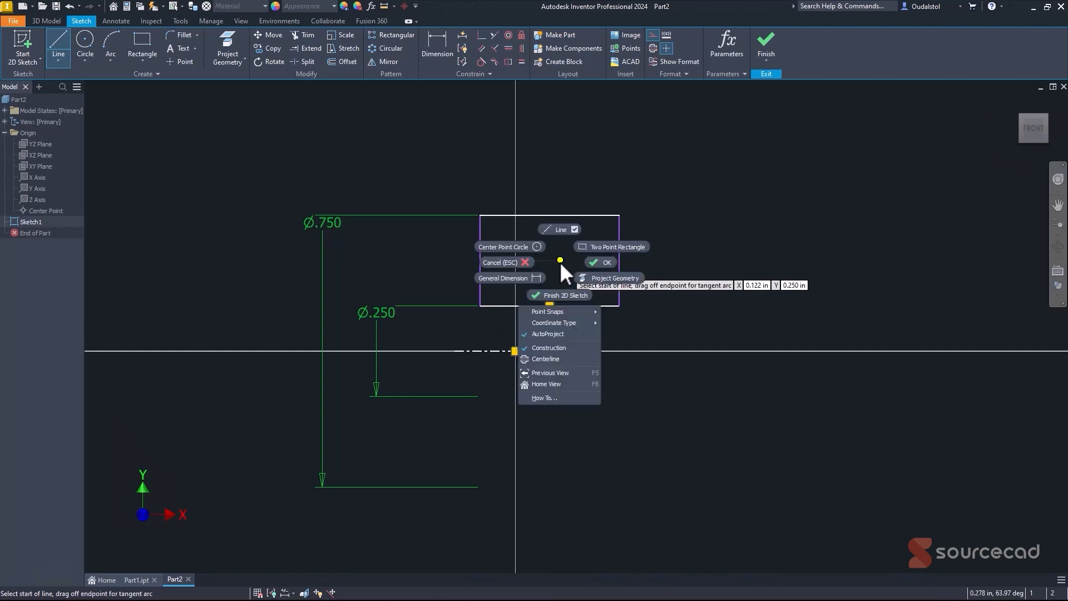
pyautogui.click(593, 264)
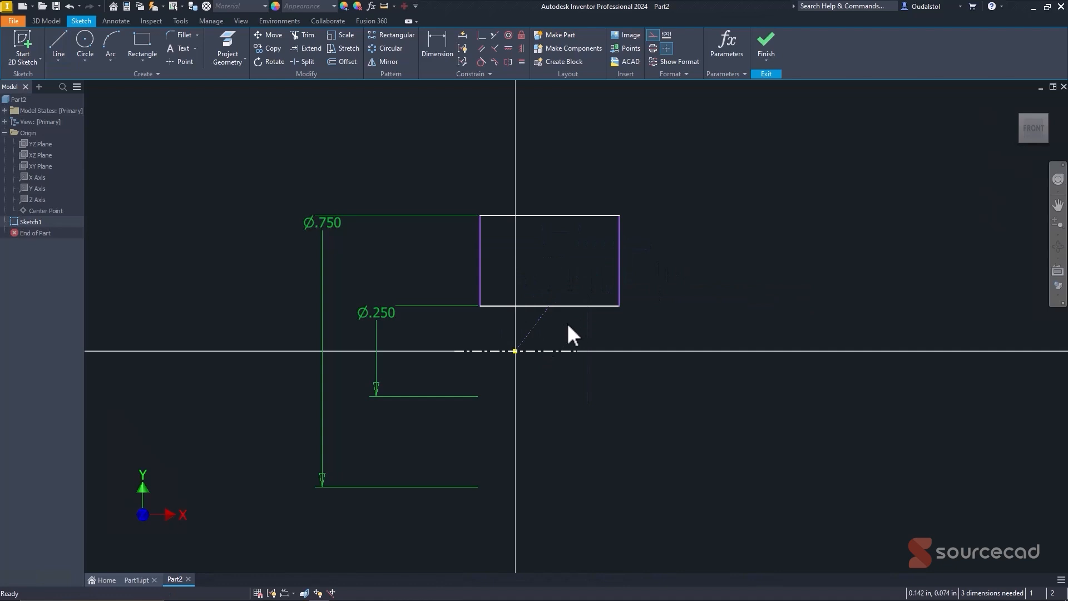
# - Constrain the construction line perpendicular to the centerline, and stretch the rectangle slightly by its left edge to check its symmetry
pyautogui.click(492, 46)
pyautogui.click(530, 329)
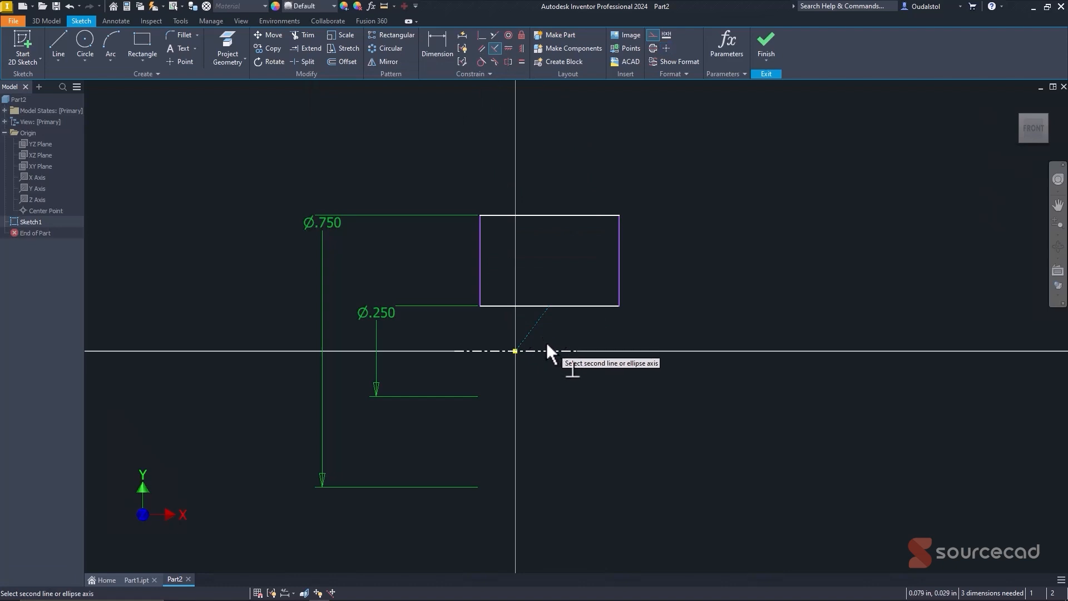
pyautogui.click(546, 350)
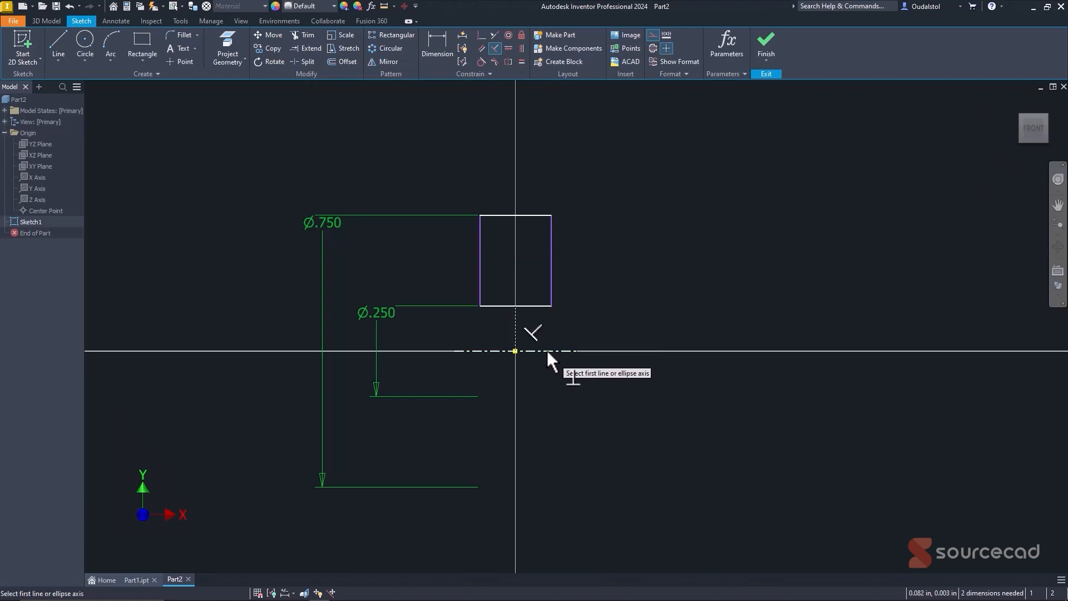
pyautogui.rightClick(639, 218)
pyautogui.click(557, 228)
pyautogui.moveTo(479, 254)
pyautogui.mouseDown()
pyautogui.moveTo(435, 248)
pyautogui.moveTo(488, 252)
pyautogui.moveTo(428, 250)
pyautogui.moveTo(489, 249)
pyautogui.moveTo(472, 249)
pyautogui.mouseUp()
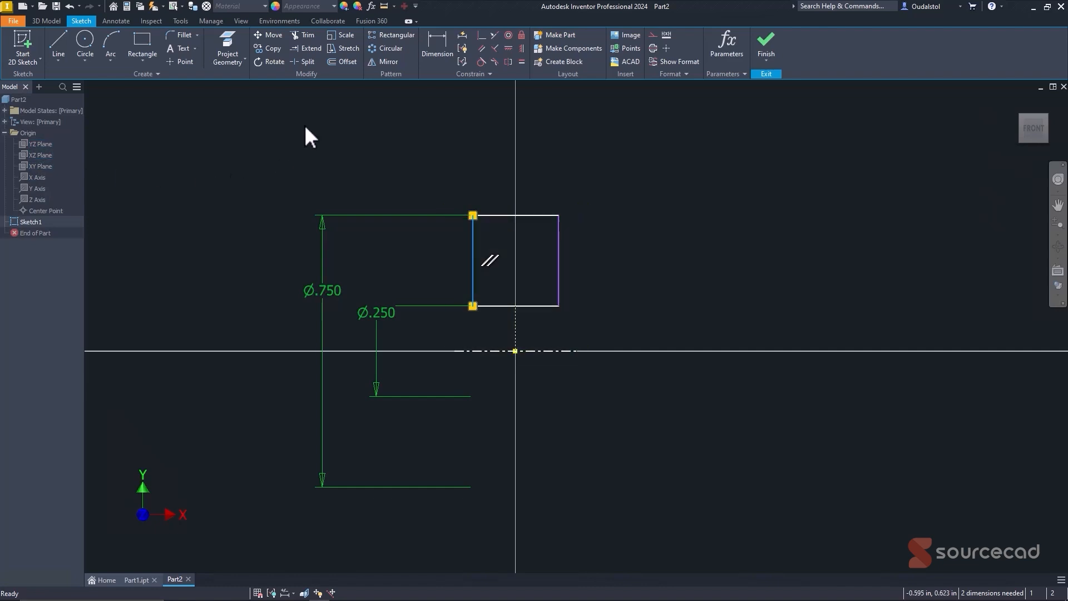
pyautogui.press('Escape')
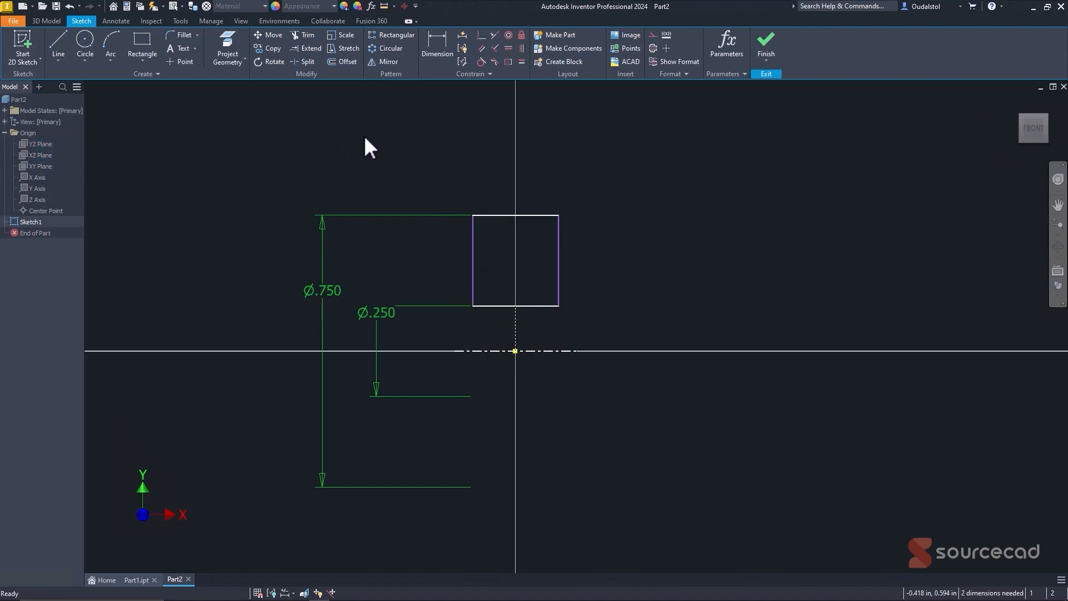
# - Dimension the rectangle's top edge and set its width to 0.25 in
pyautogui.press('d')
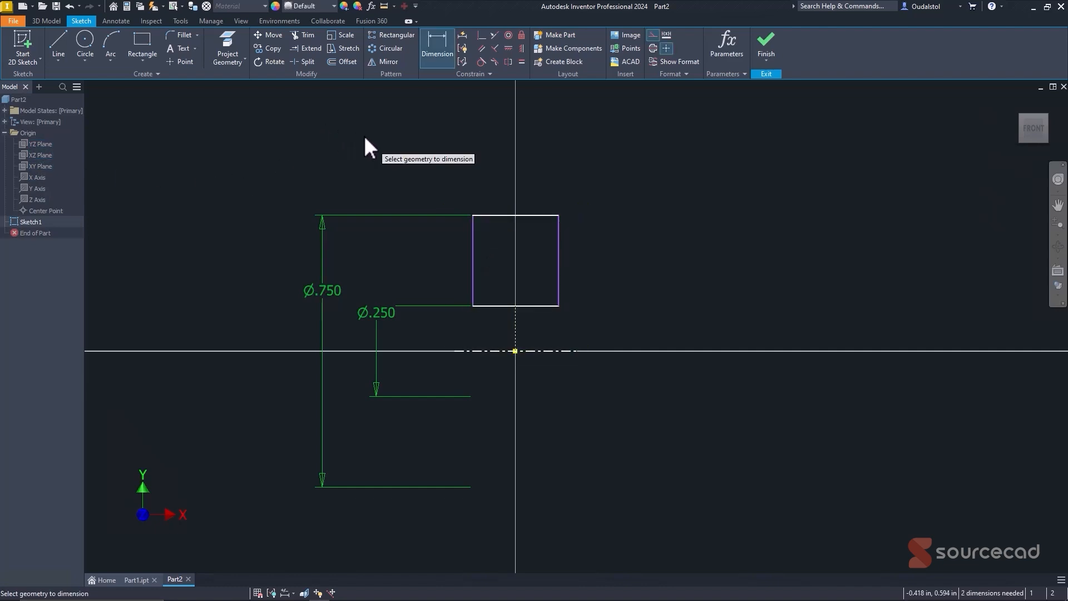
pyautogui.click(502, 216)
pyautogui.click(487, 144)
pyautogui.write('0.25')
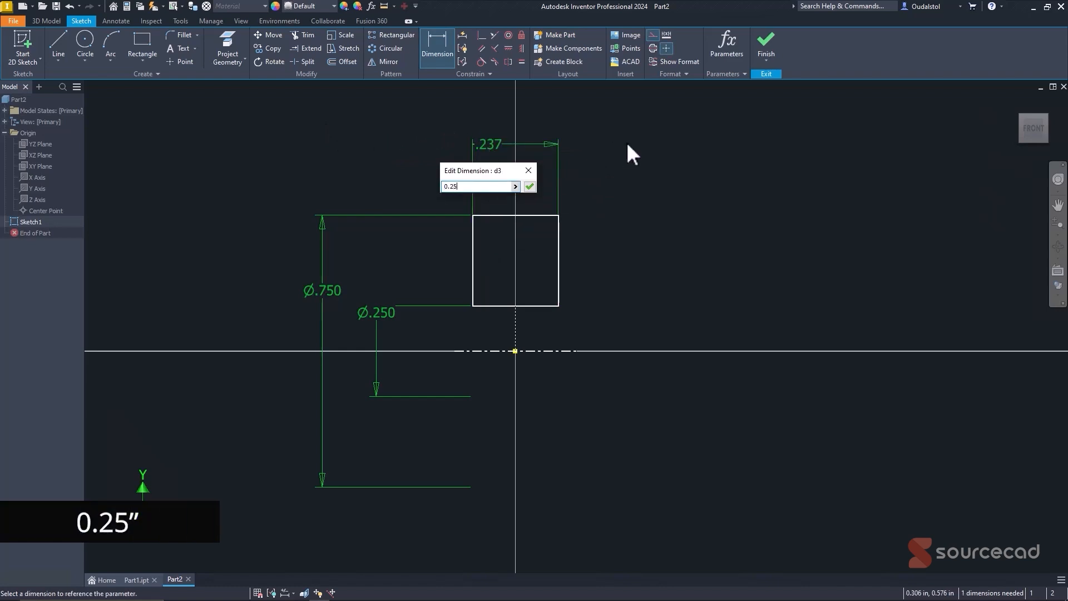
pyautogui.press('Return')
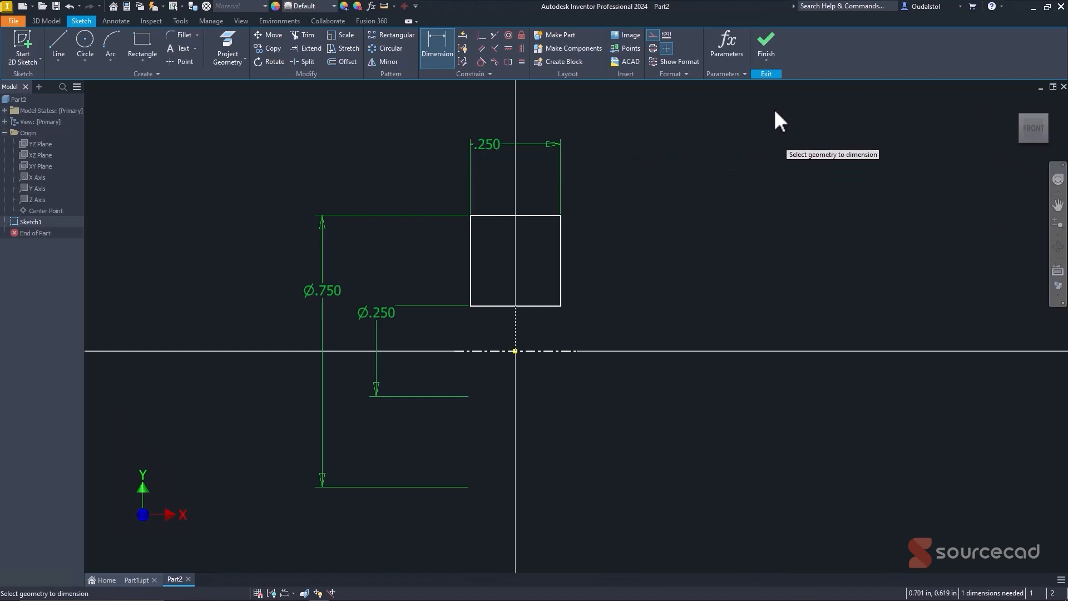
# - Finish the sketch and start a Revolve of the rectangular profile about the centerline
pyautogui.click(762, 38)
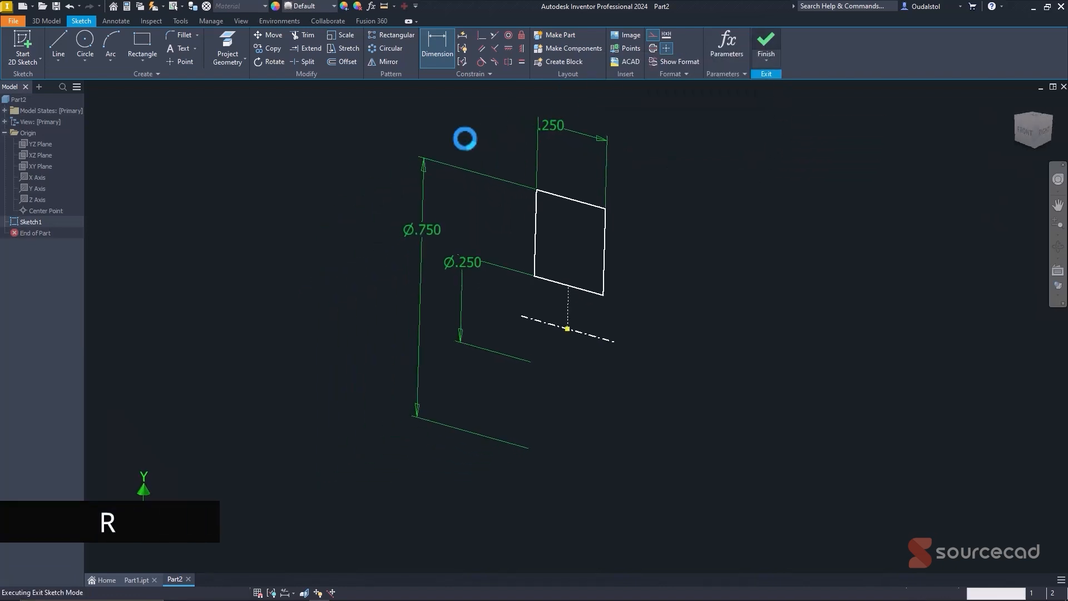
pyautogui.click(82, 42)
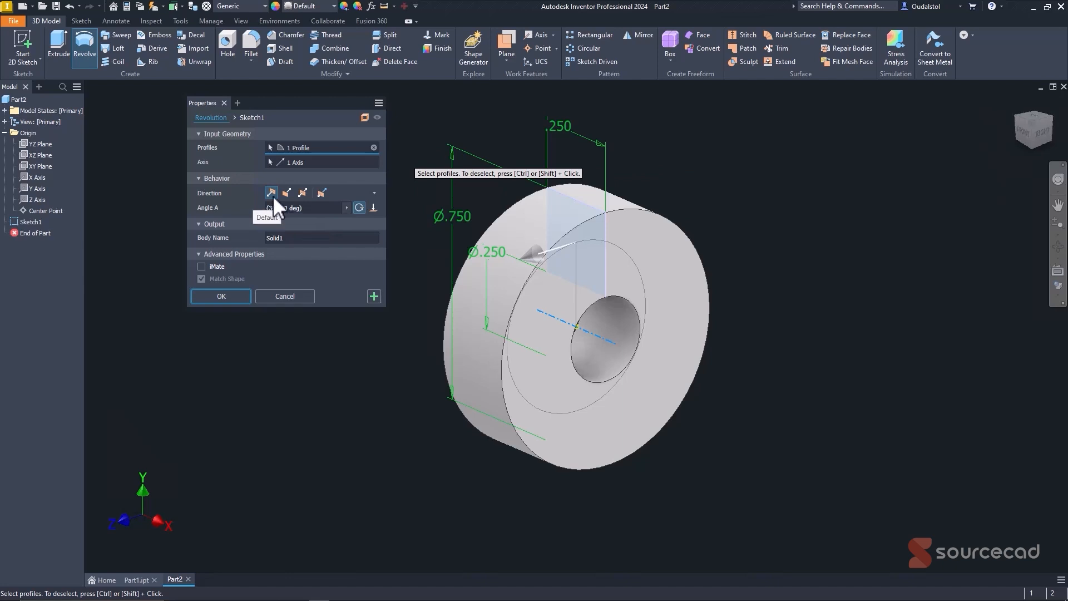
# - Try a 90-degree revolve angle with the flipped, symmetric and asymmetric directions
pyautogui.click(315, 208)
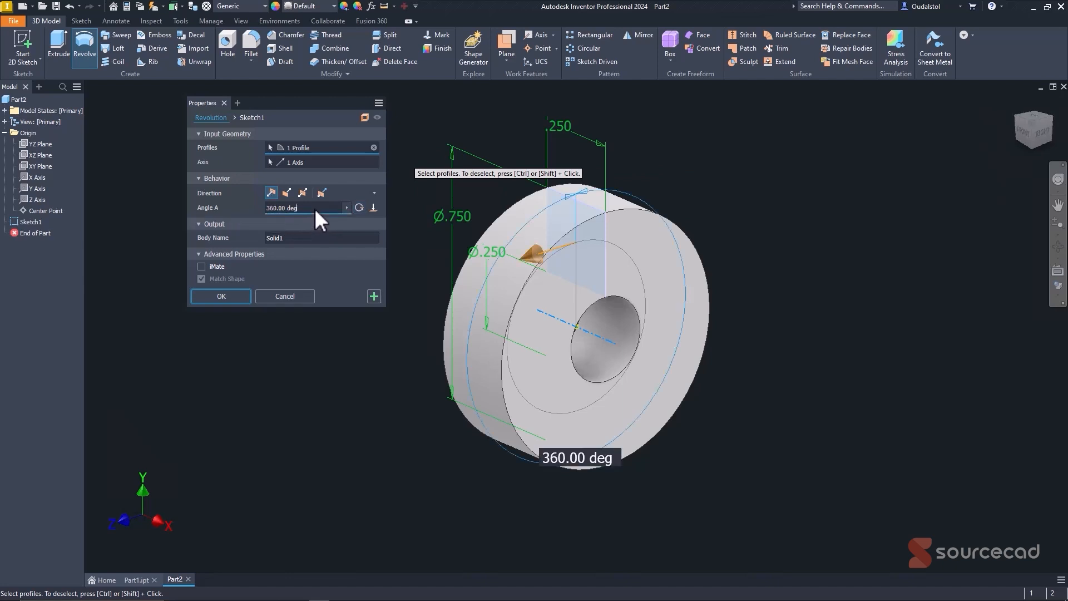
pyautogui.write('90')
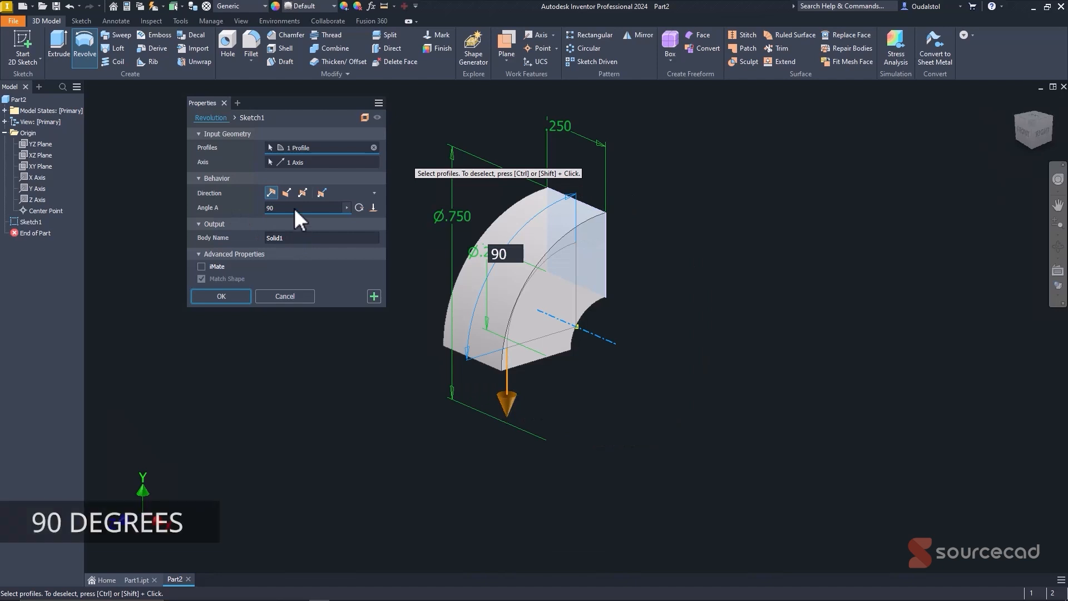
pyautogui.click(286, 191)
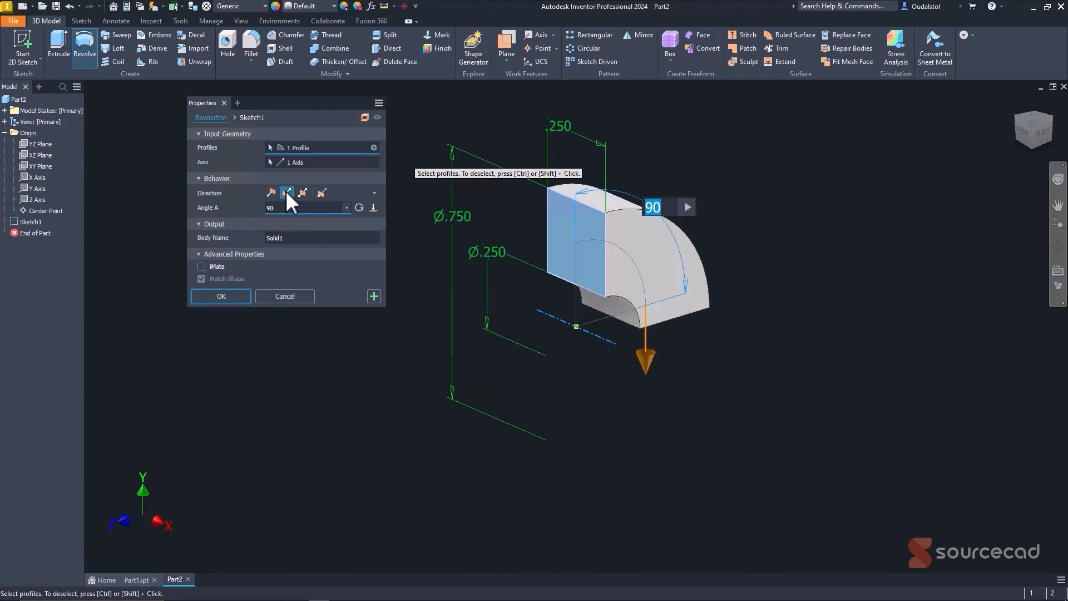
pyautogui.click(303, 192)
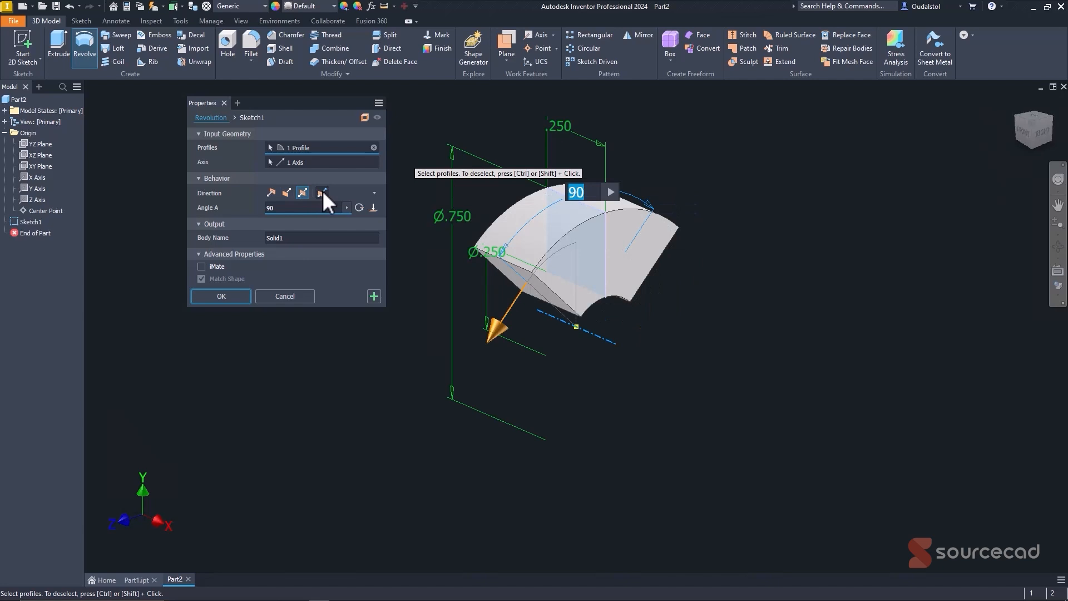
pyautogui.click(322, 193)
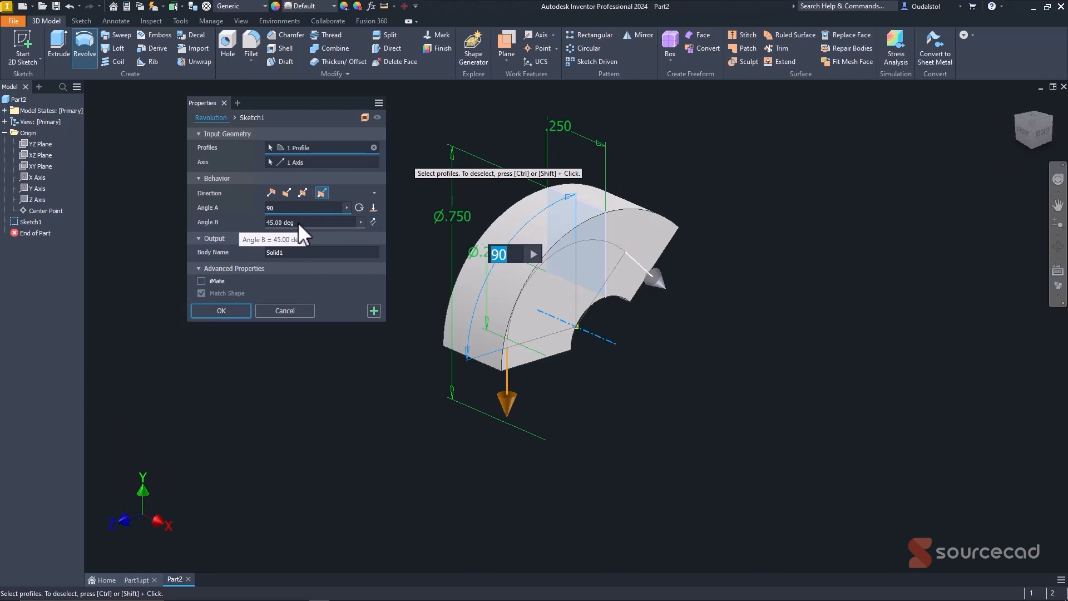
# - Complete the revolve in the default direction with Angle A set to 360 degrees
pyautogui.click(270, 192)
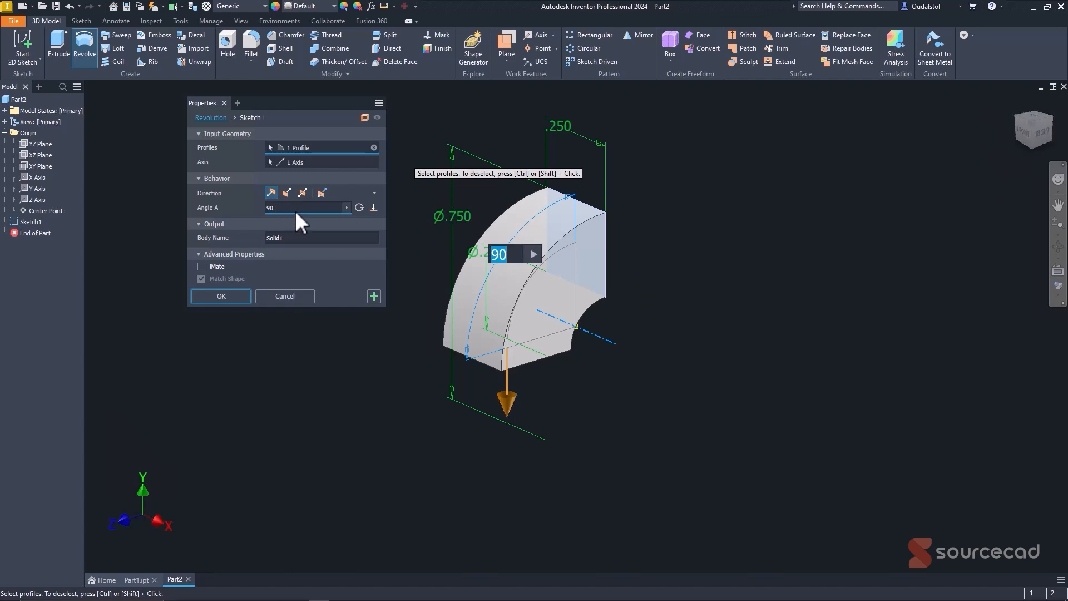
pyautogui.write('360')
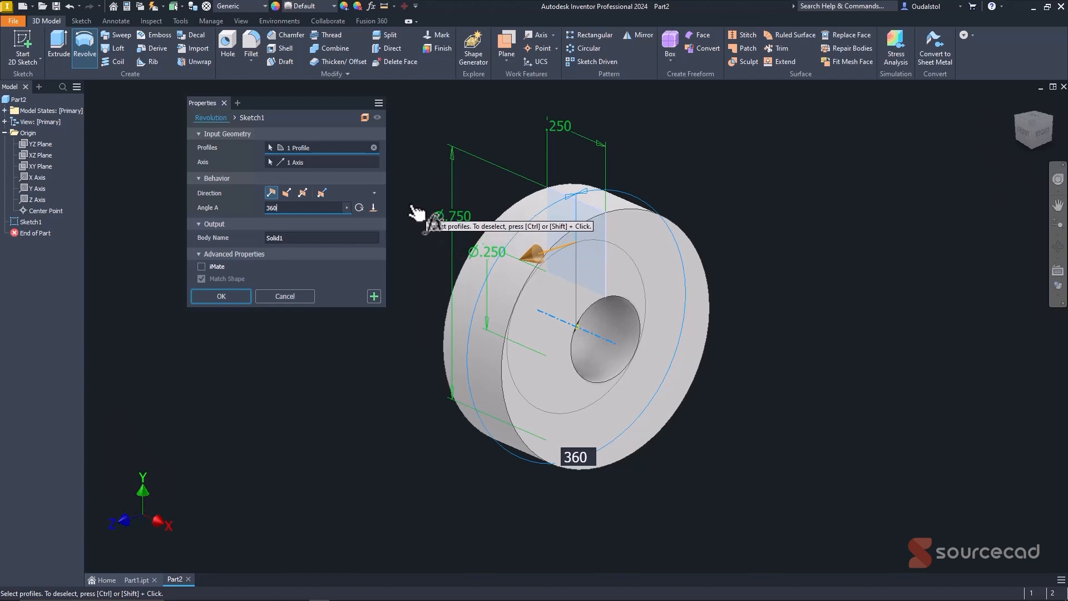
pyautogui.click(219, 296)
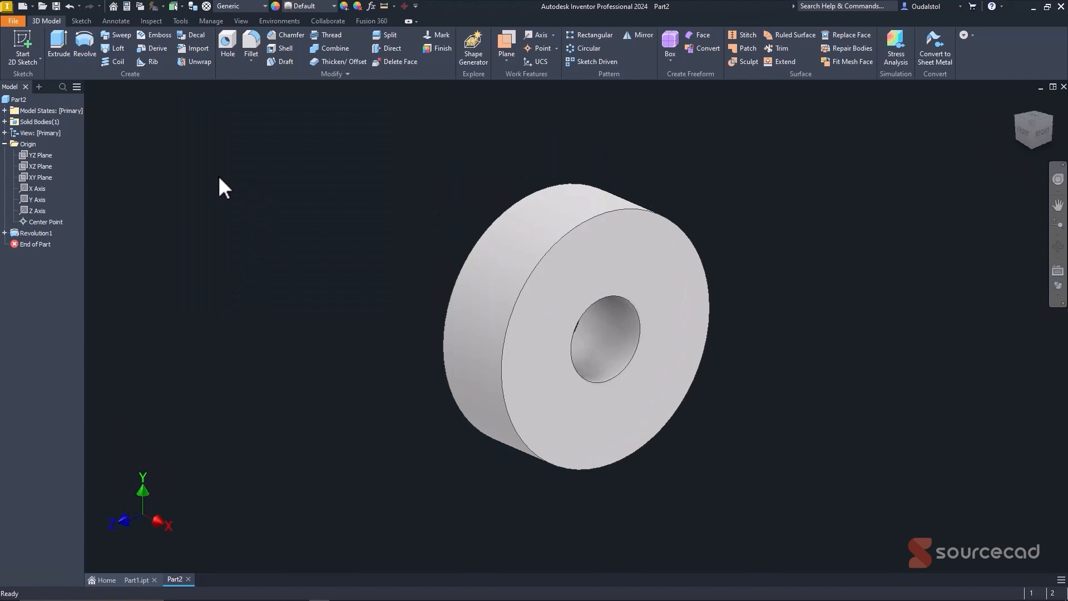
# - Examine how the XY, XZ and YZ origin planes pass through the revolved ring
pyautogui.click(40, 178)
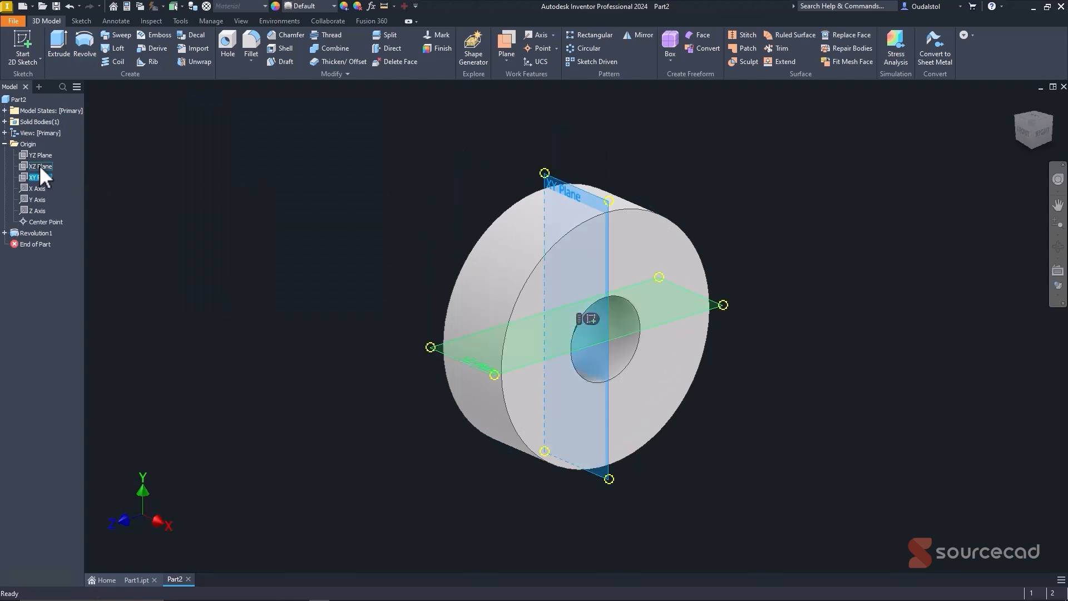
pyautogui.click(40, 165)
pyautogui.click(39, 156)
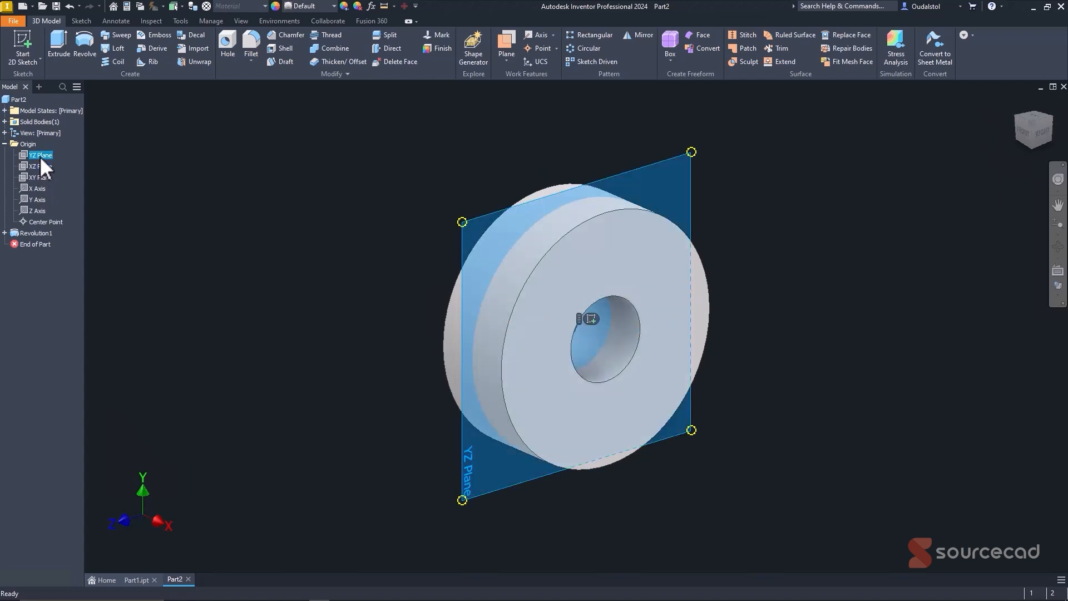
pyautogui.click(191, 216)
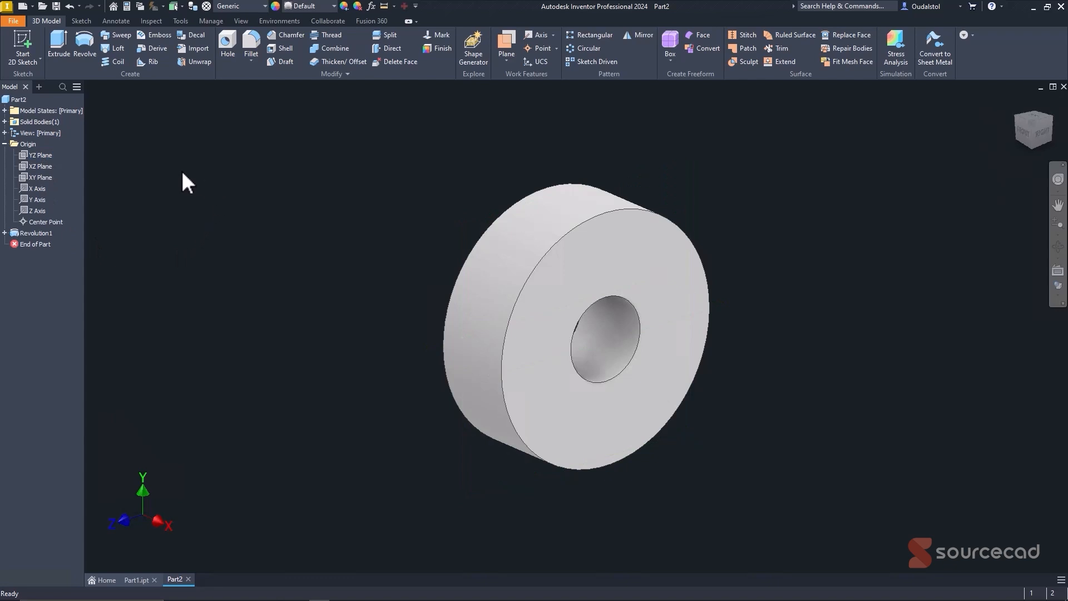
# - Start a new 2D sketch on the XZ origin plane
pyautogui.click(44, 177)
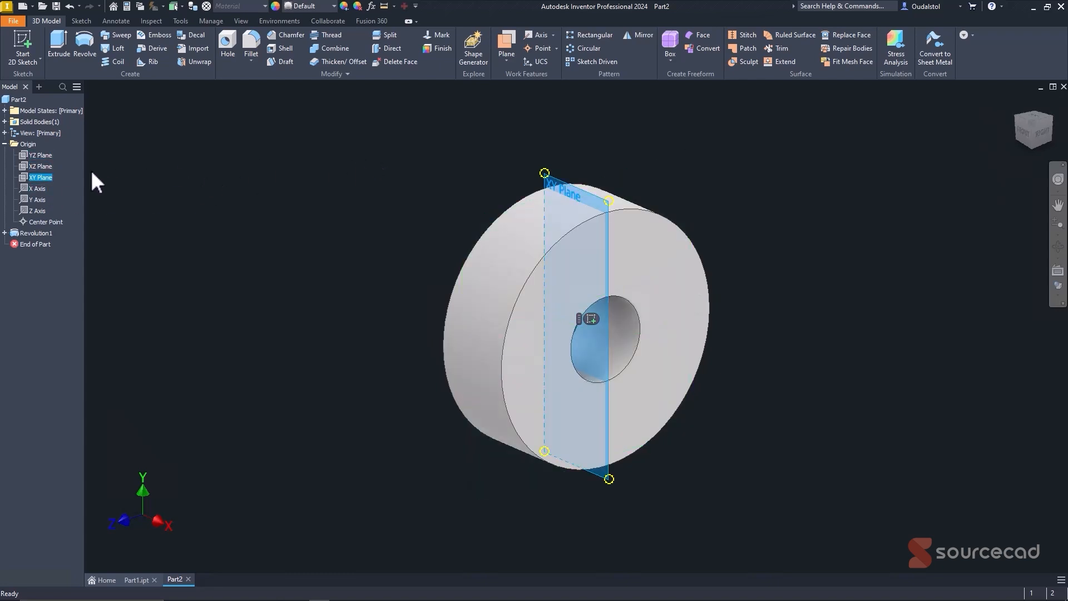
pyautogui.click(41, 167)
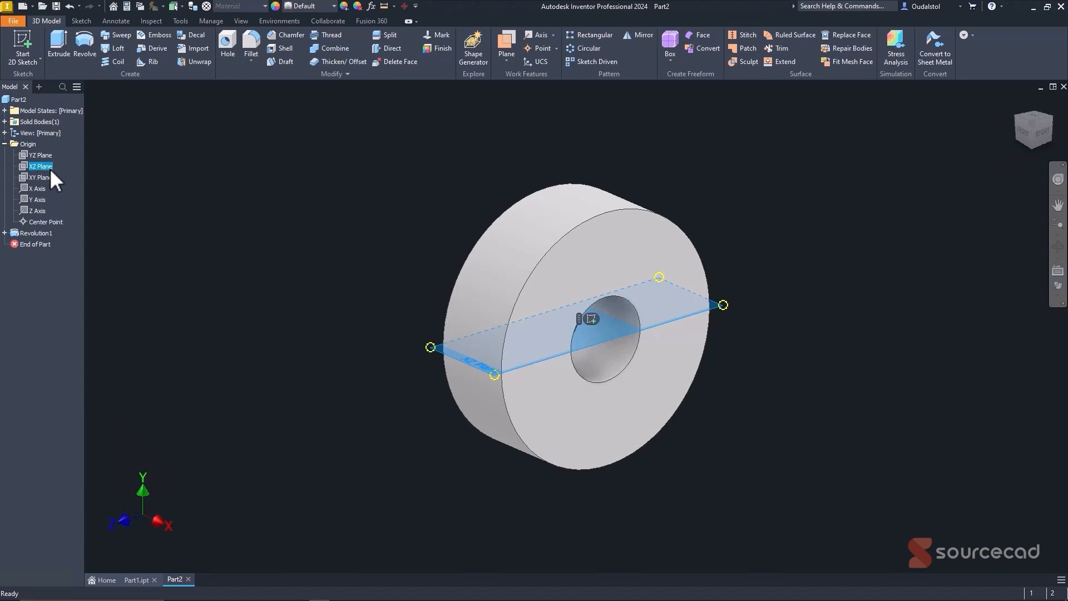
pyautogui.click(590, 319)
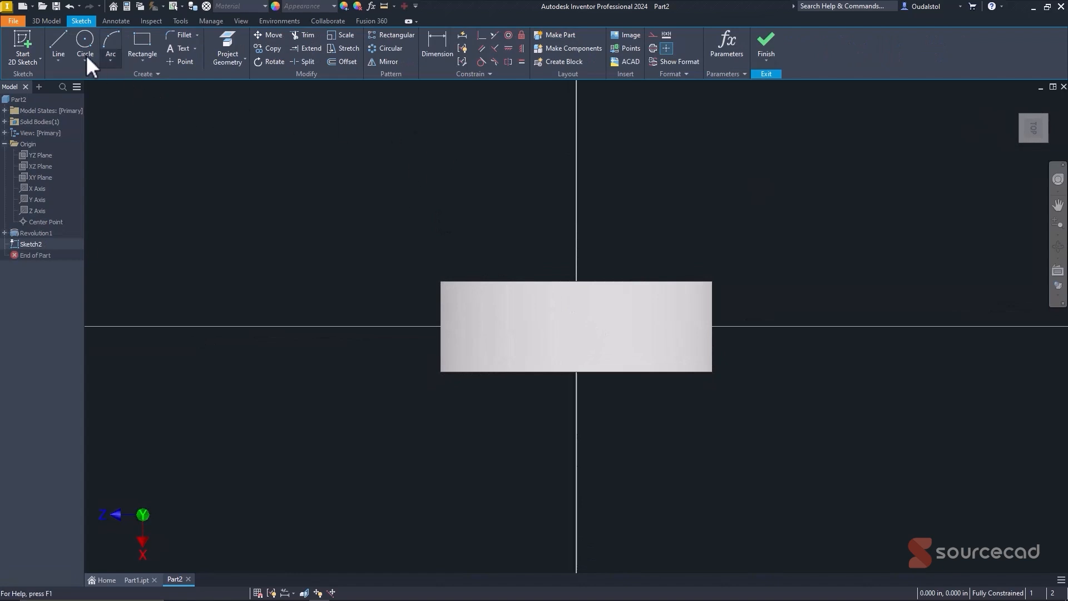
# - In the new sketch, draw a two-point rectangle straddling the ring's right outer edge, crossing the horizontal sketch axis
pyautogui.click(140, 40)
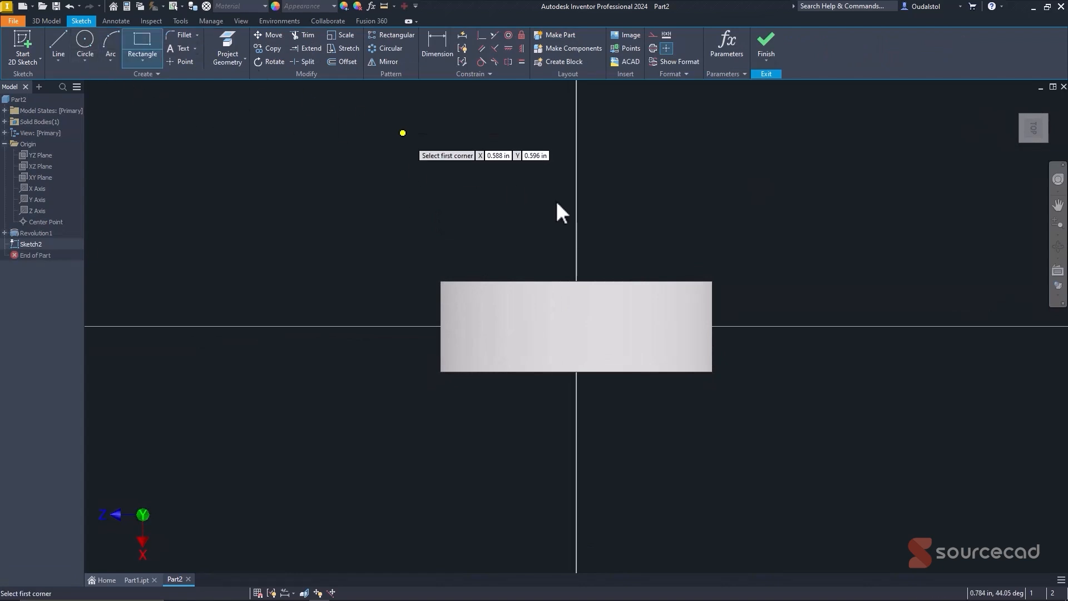
pyautogui.click(743, 305)
pyautogui.click(678, 347)
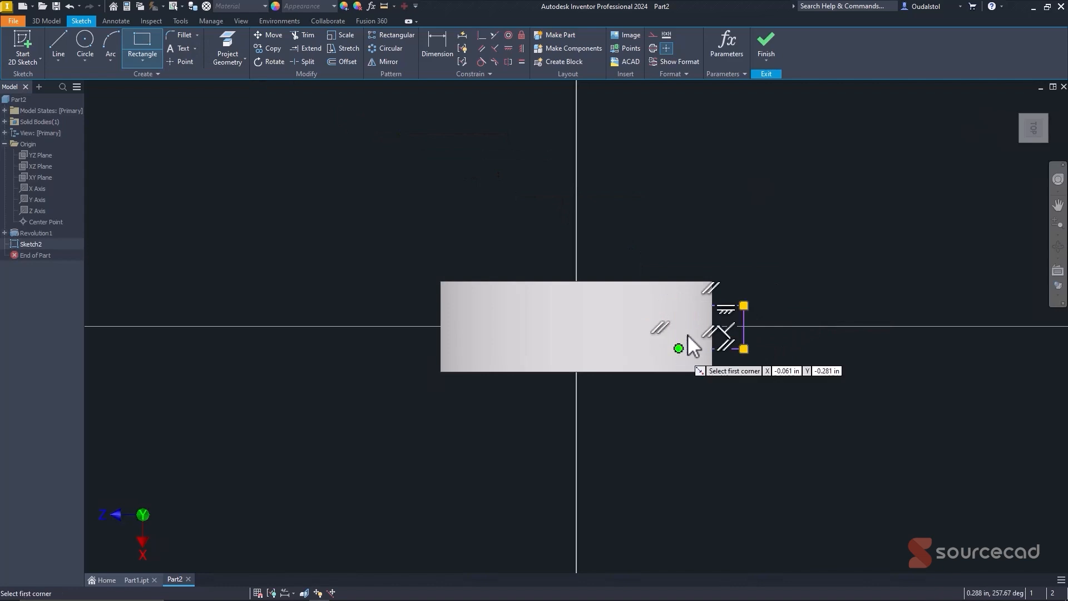
pyautogui.rightClick(761, 193)
pyautogui.click(798, 208)
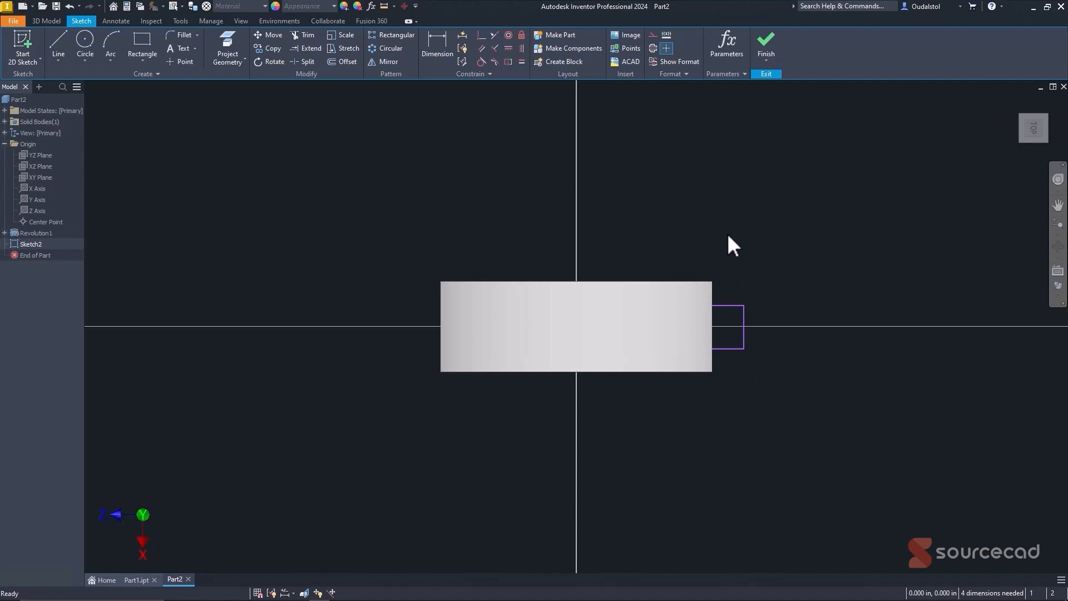
# - Slice the graphics at the sketch plane and examine the sectioned ring and rectangle in an isometric view
pyautogui.press('F7')
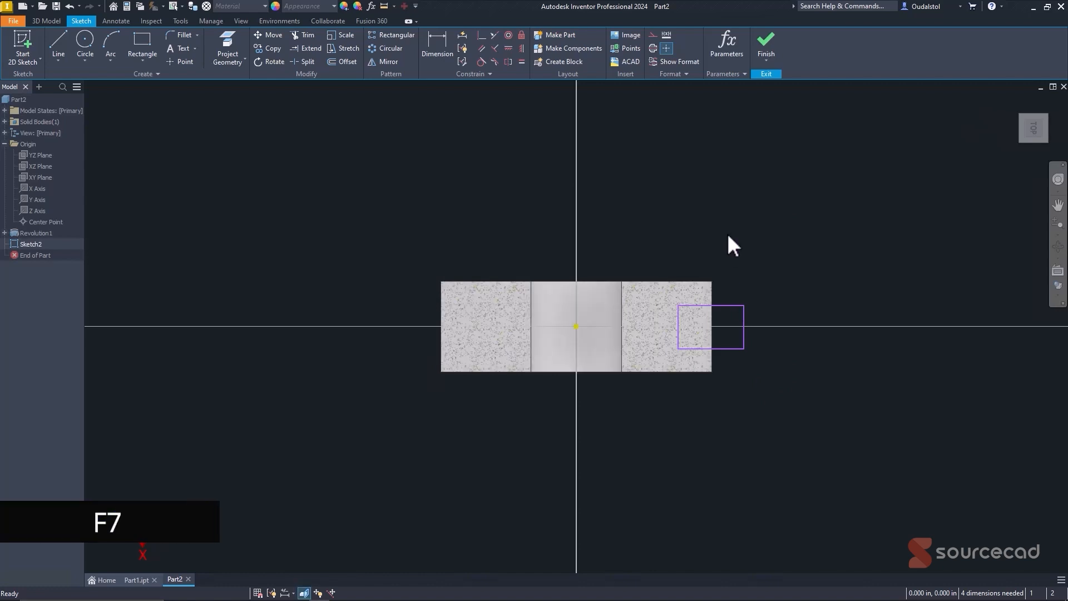
pyautogui.moveTo(701, 222)
pyautogui.keyDown('shift'); pyautogui.mouseDown(button='middle')
pyautogui.moveTo(719, 205)
pyautogui.moveTo(742, 215)
pyautogui.moveTo(753, 240)
pyautogui.moveTo(718, 265)
pyautogui.mouseUp(button='middle'); pyautogui.keyUp('shift')
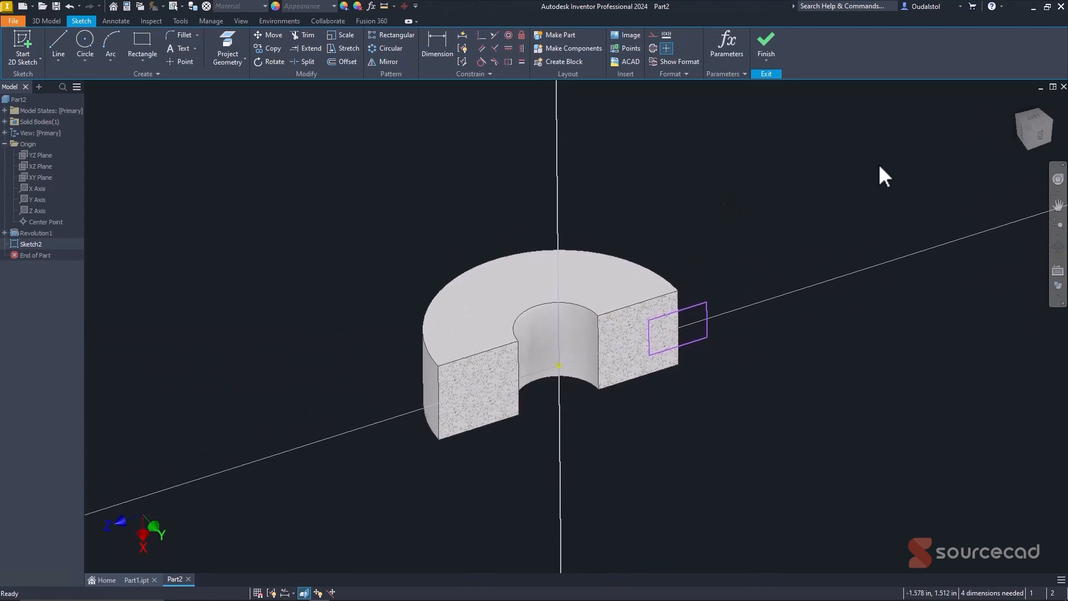
pyautogui.click(1028, 129)
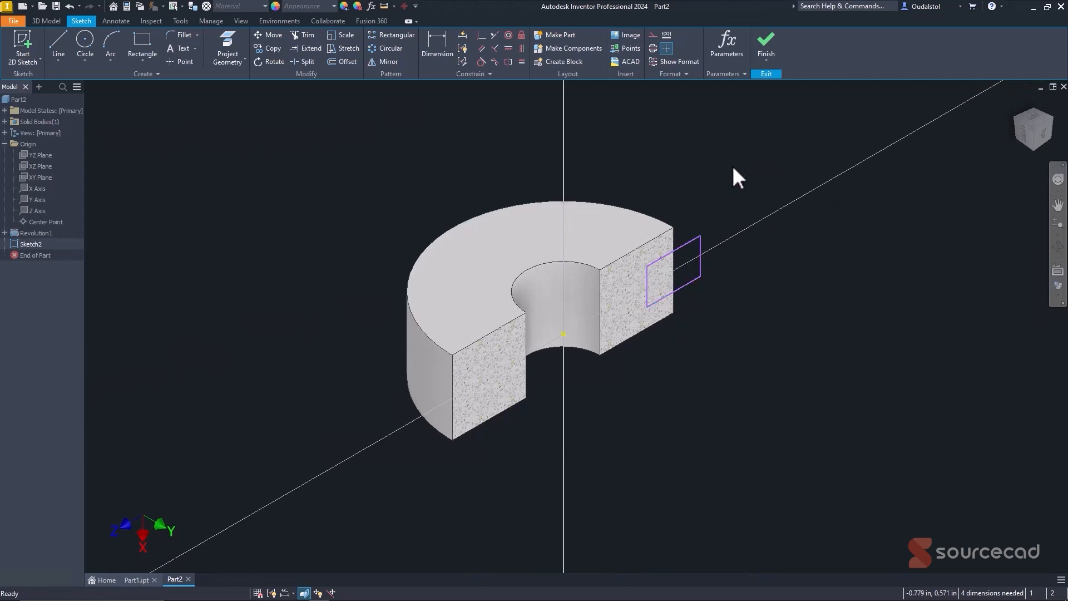
# - Toggle the graphics slicing to compare the sectioned ring and the rectangle with the full solid
pyautogui.press('F7')
pyautogui.press('F7')
pyautogui.press('F7')
pyautogui.press('F7')
pyautogui.moveTo(329, 165); pyautogui.dragTo(265, 162, button='middle')
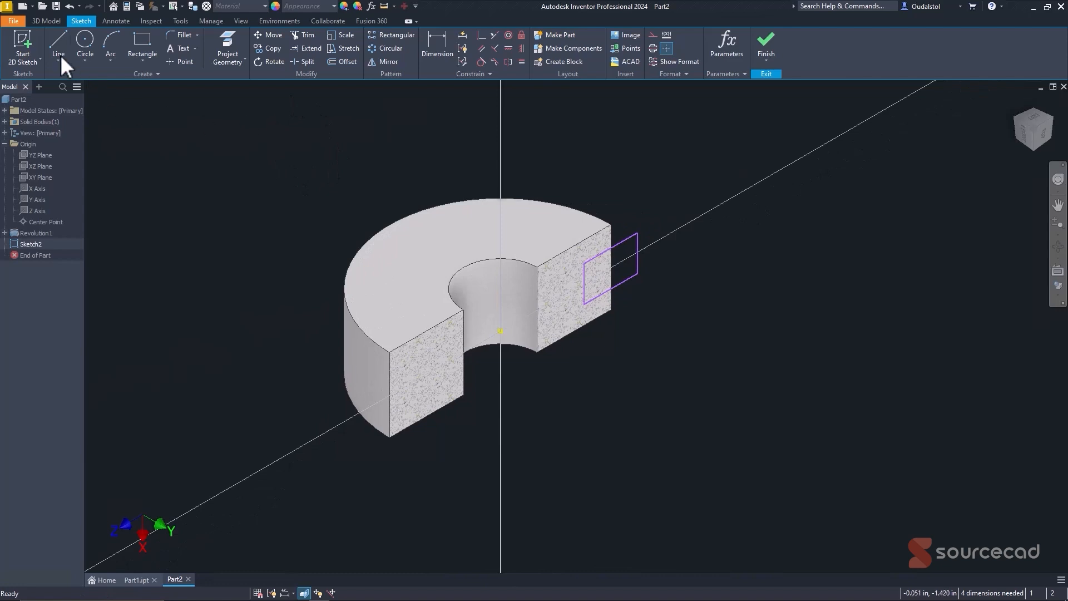
# - Draw a centerline about 0.236 in long from the sketch origin up along the vertical axis
pyautogui.click(58, 35)
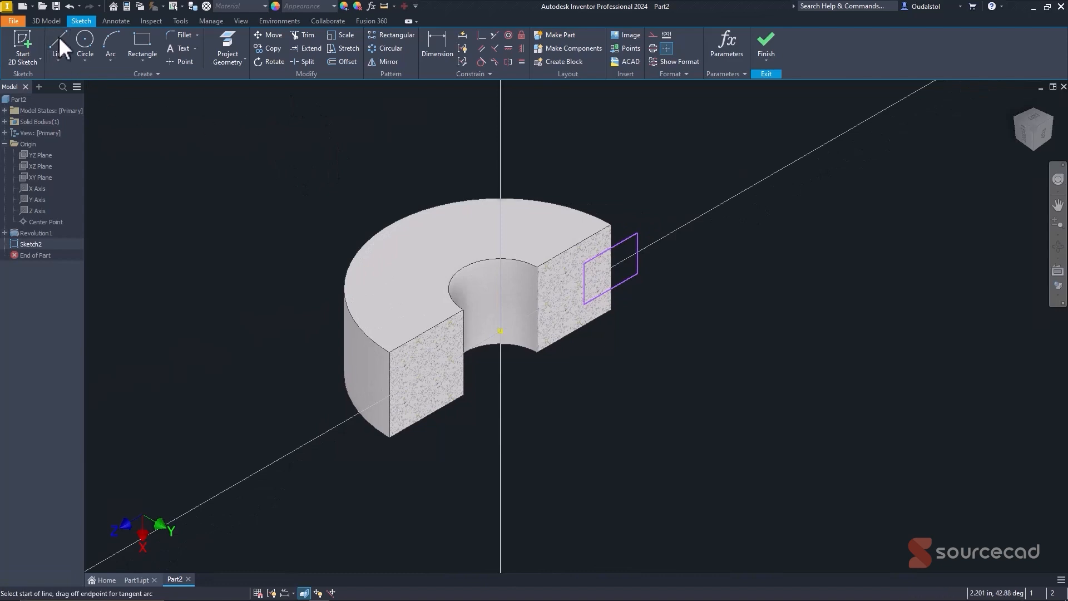
pyautogui.click(653, 47)
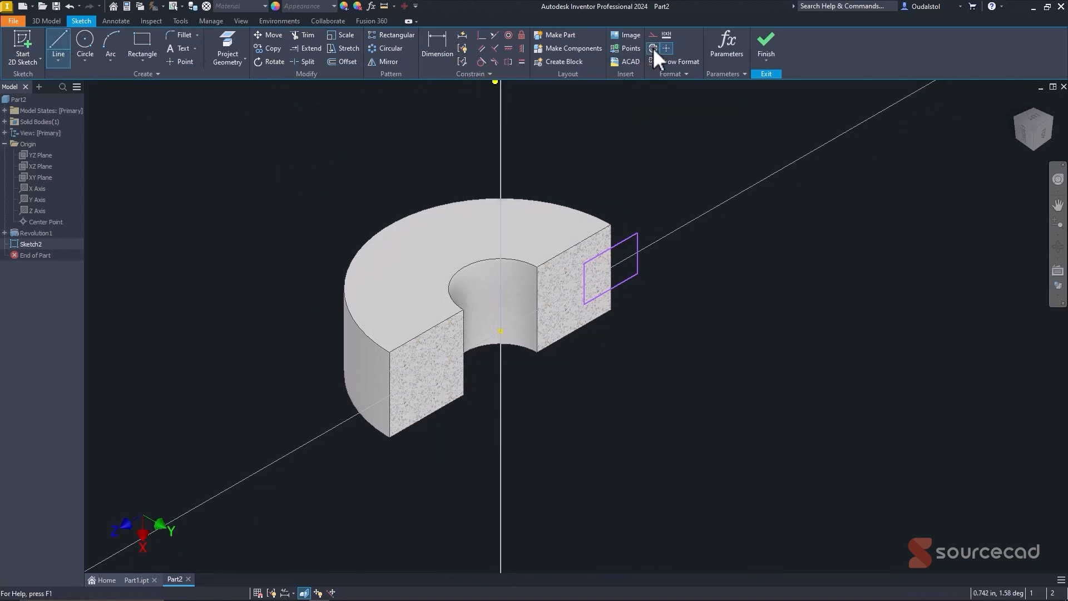
pyautogui.click(1048, 139)
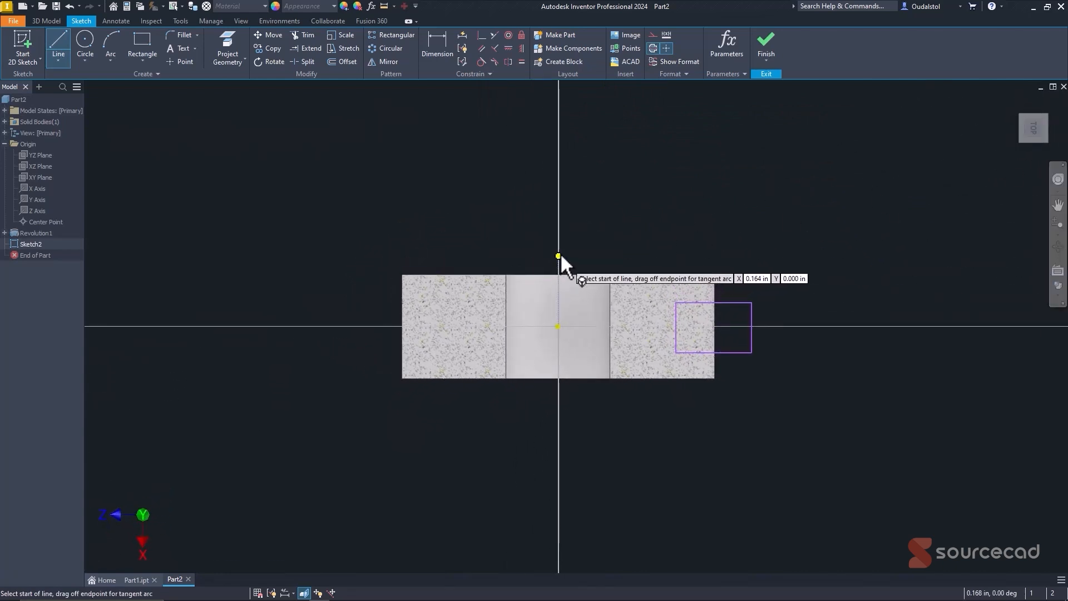
pyautogui.click(559, 326)
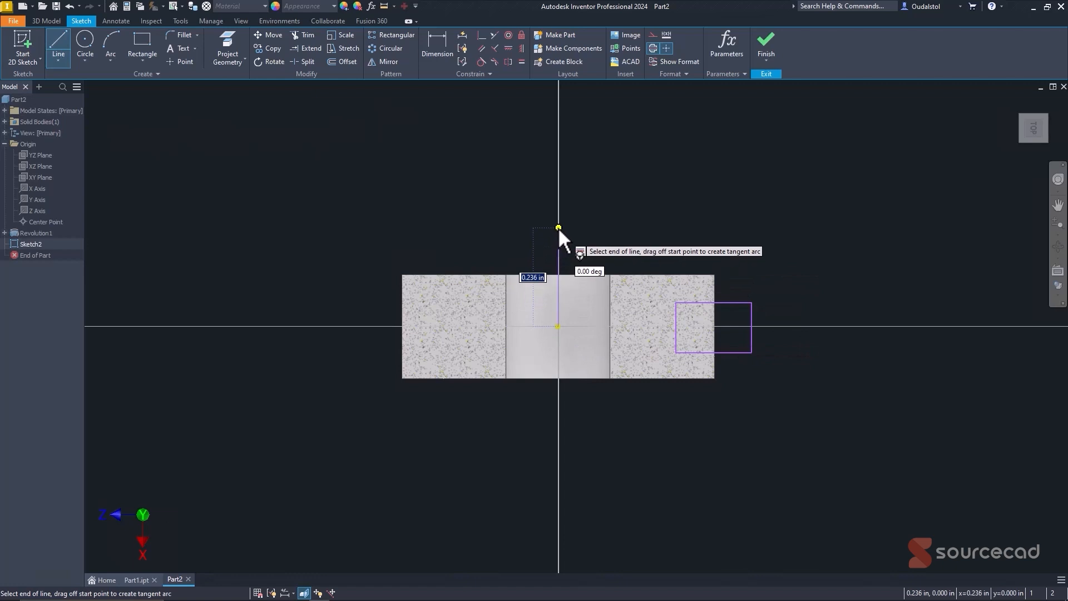
pyautogui.rightClick(586, 221)
pyautogui.click(612, 221)
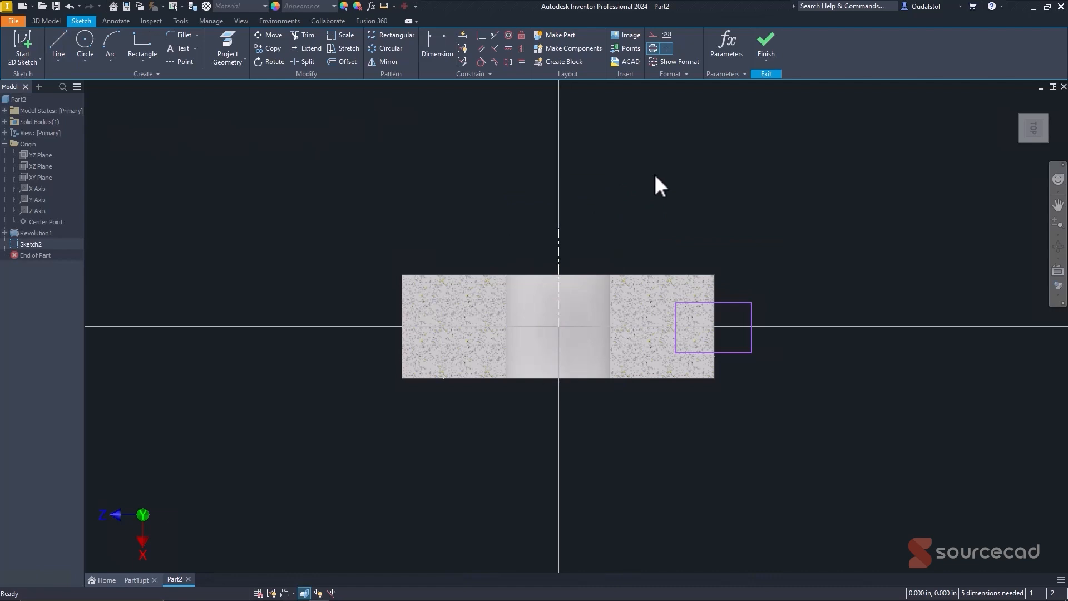
# - Add a 0.5 in diameter dimension between the centerline and the rectangle's inner edge
pyautogui.press('d')
pyautogui.click(557, 260)
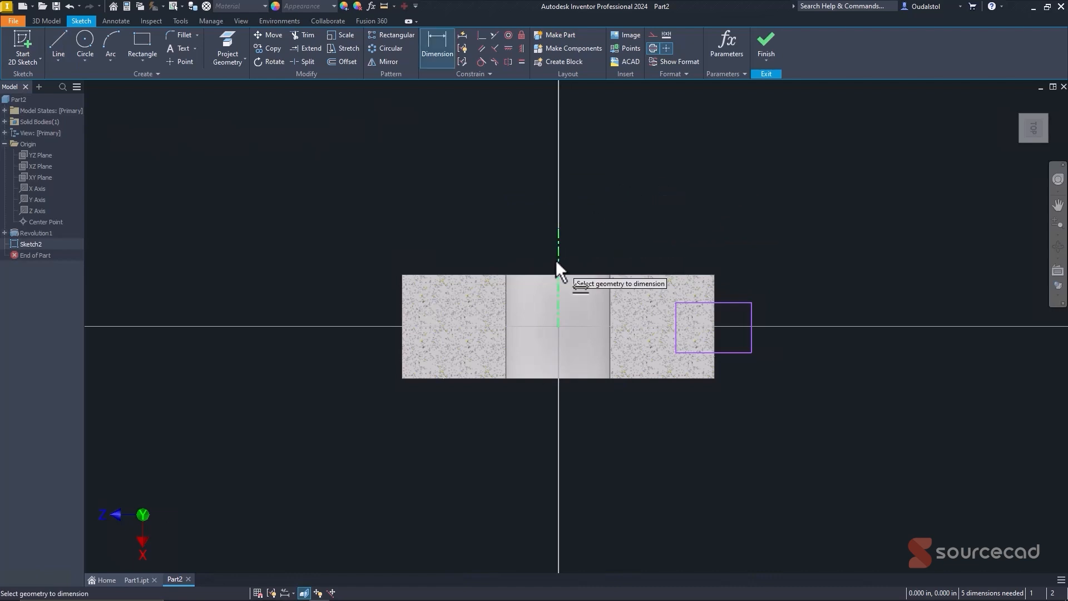
pyautogui.click(675, 317)
pyautogui.click(669, 205)
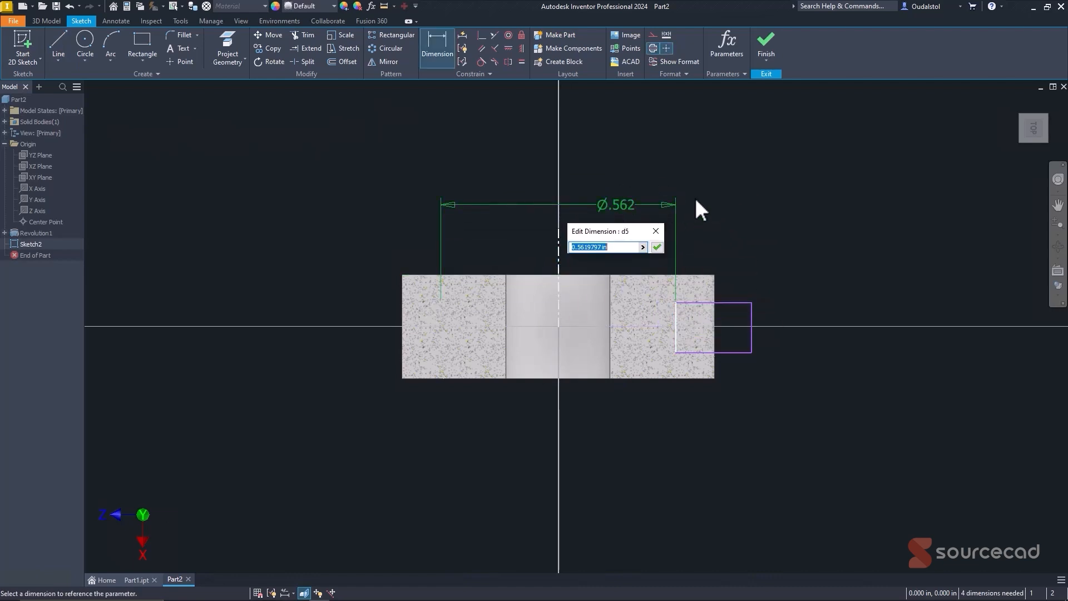
pyautogui.write('0.5')
pyautogui.press('Return')
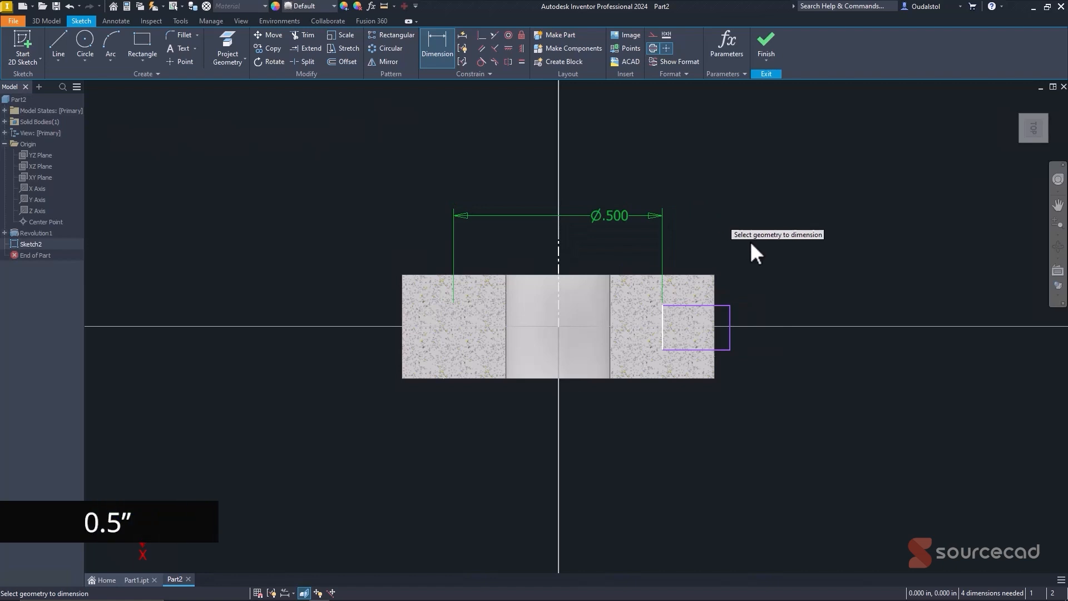
# - Dimension the rectangle's horizontal edge across the ring's rim as 0.2 in
pyautogui.click(723, 305)
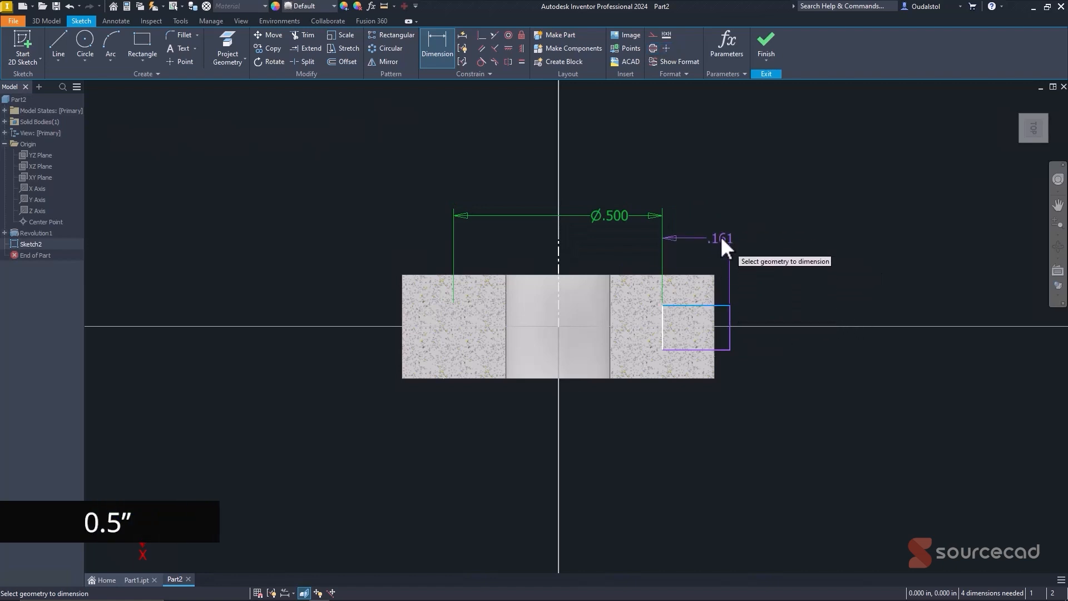
pyautogui.click(721, 239)
pyautogui.write('02')
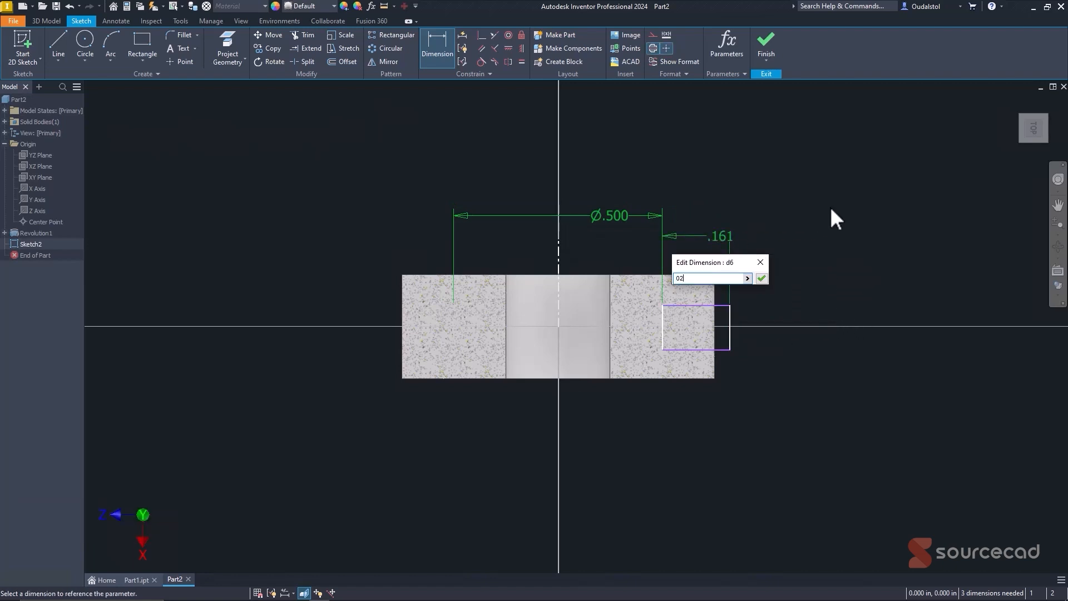
pyautogui.press('BackSpace')
pyautogui.press('BackSpace')
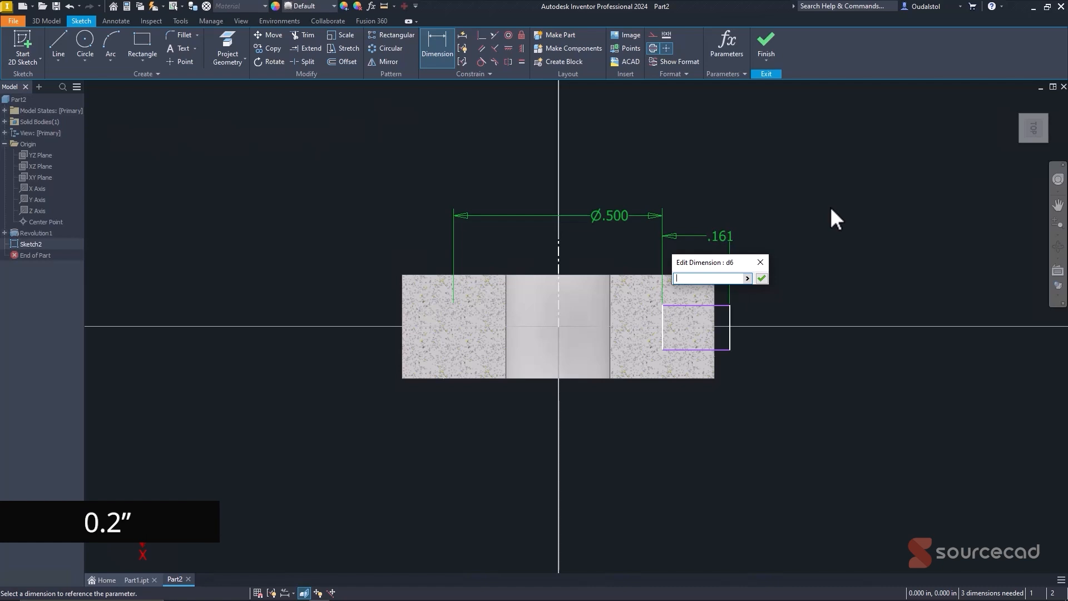
pyautogui.write('.2')
pyautogui.press('Return')
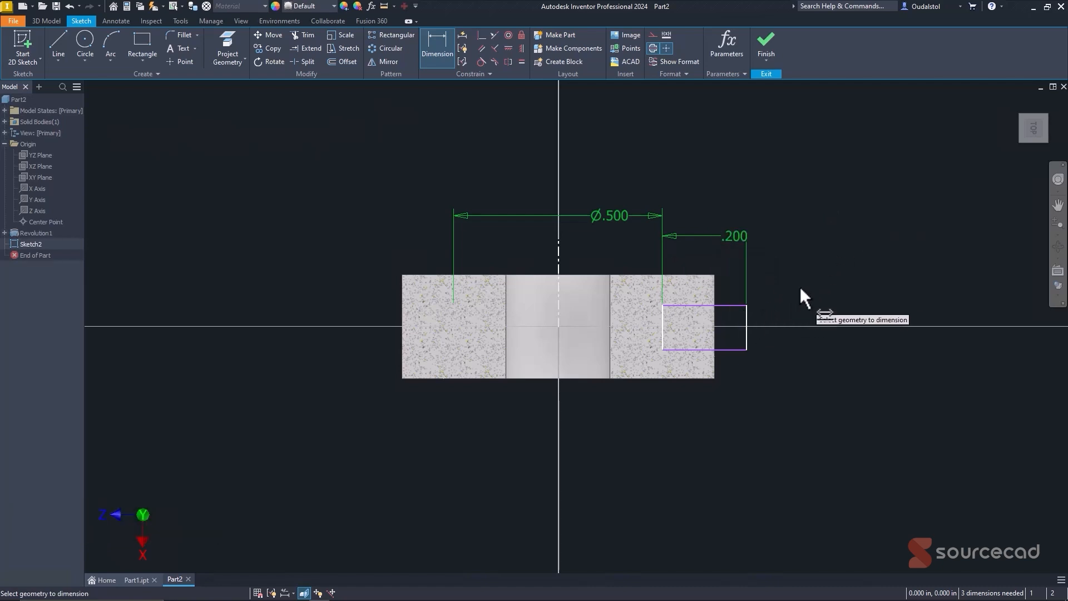
pyautogui.rightClick(794, 238)
pyautogui.click(825, 242)
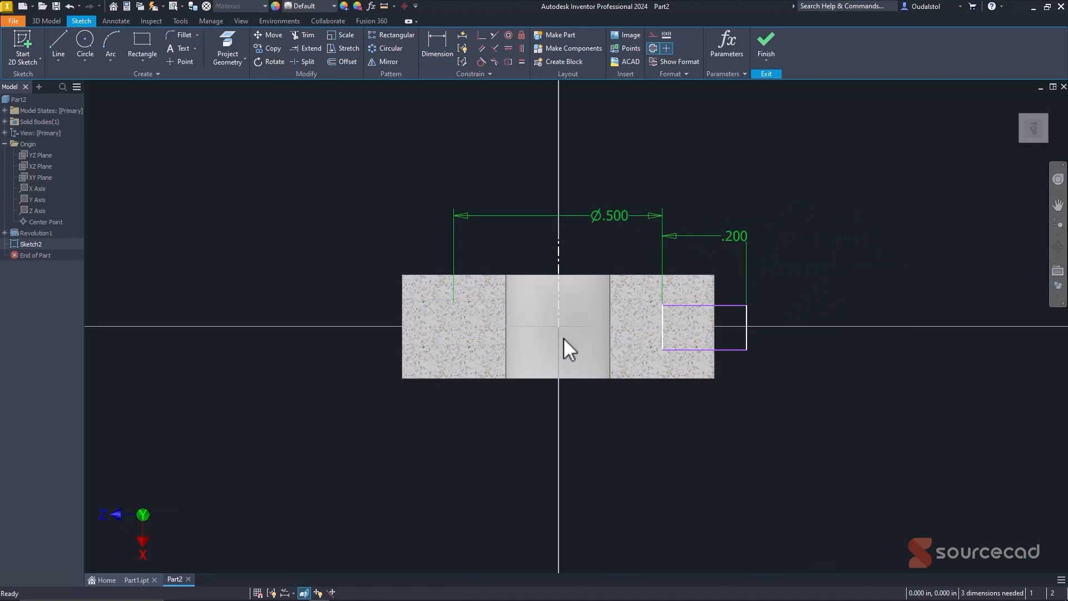
# - Align the midpoint of the rectangle's inner edge with the sketch origin using the Vertical constraint
pyautogui.click(507, 49)
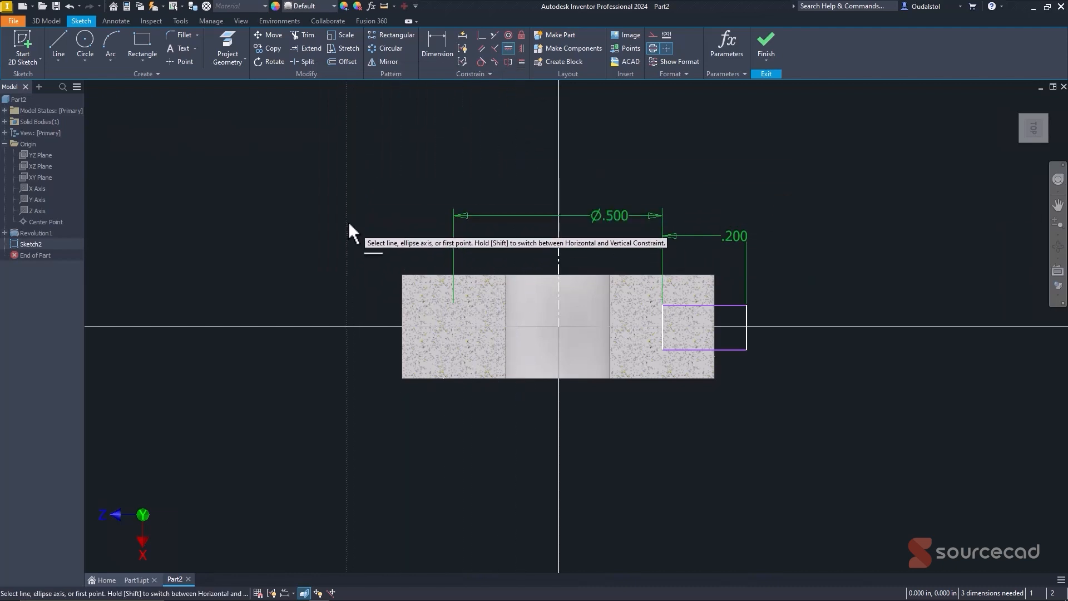
pyautogui.click(523, 47)
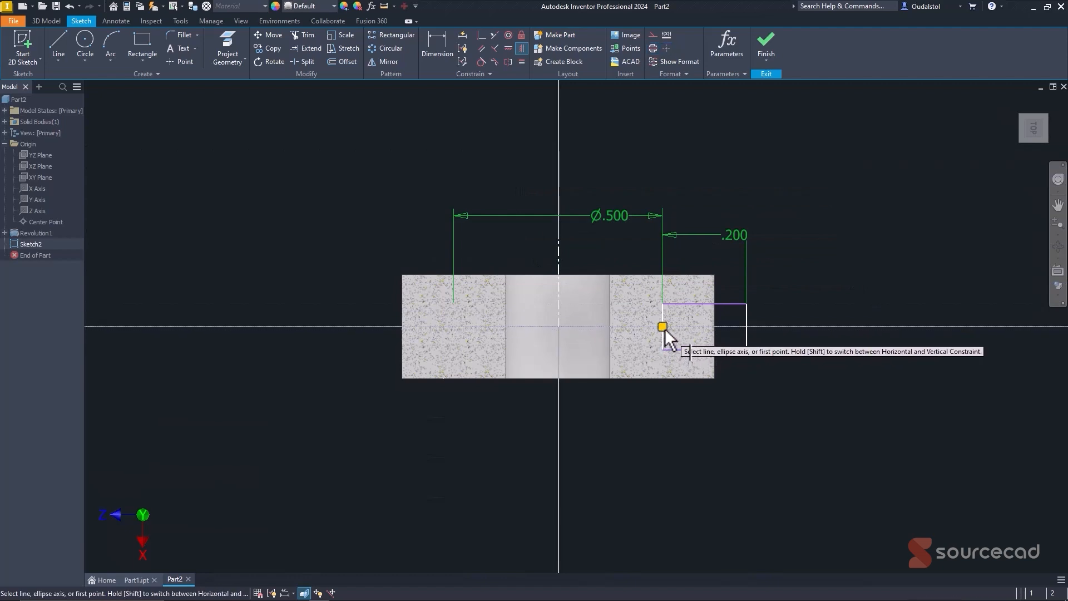
pyautogui.rightClick(329, 147)
pyautogui.click(363, 148)
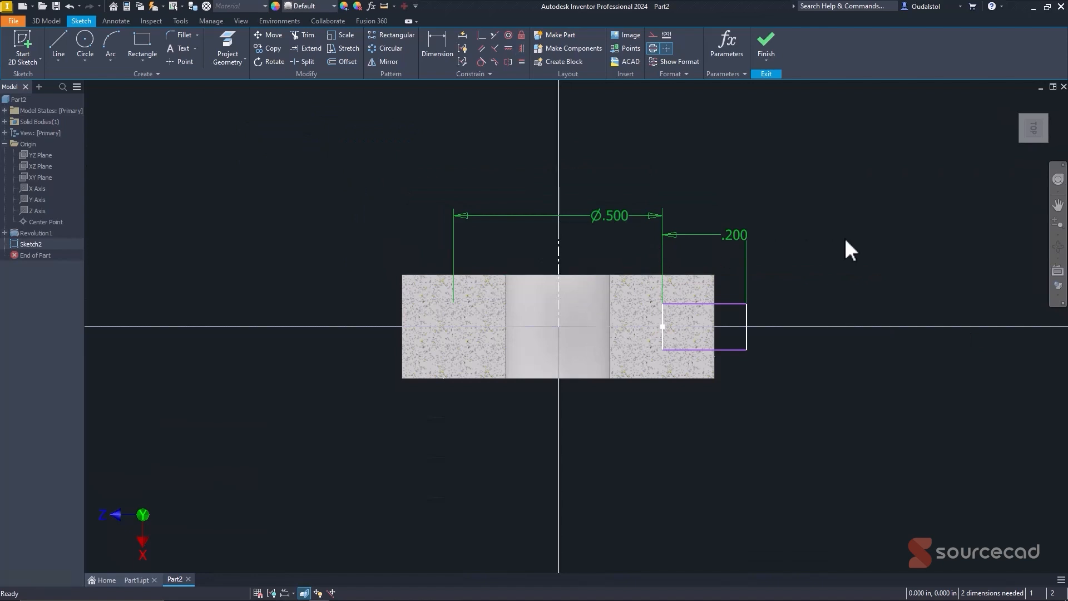
# - Dimension the rectangle's outer edge as 0.125 in
pyautogui.press('d')
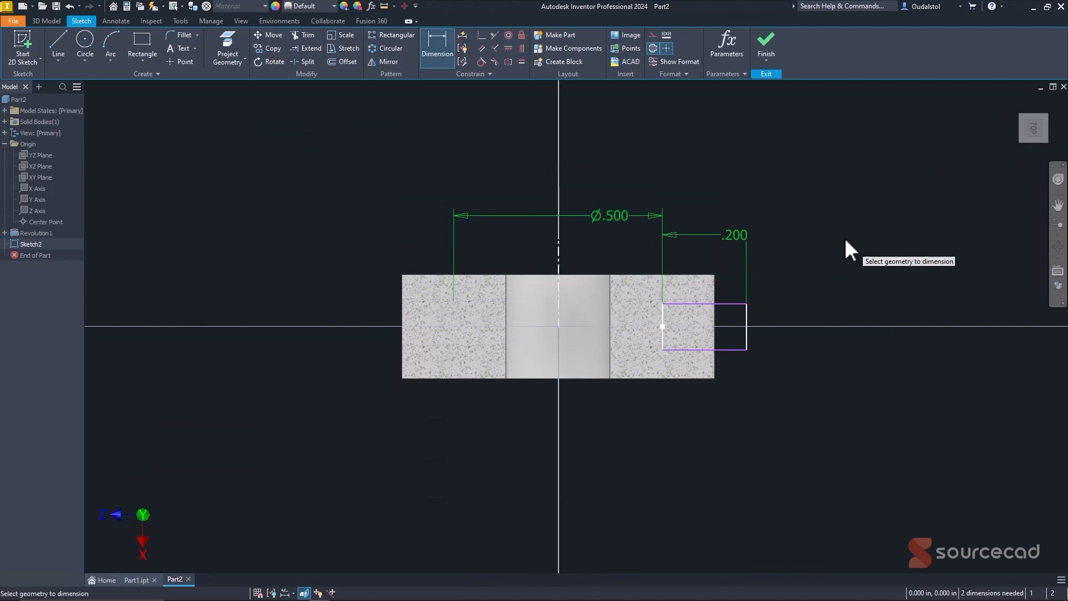
pyautogui.click(746, 314)
pyautogui.click(774, 306)
pyautogui.write('0.125')
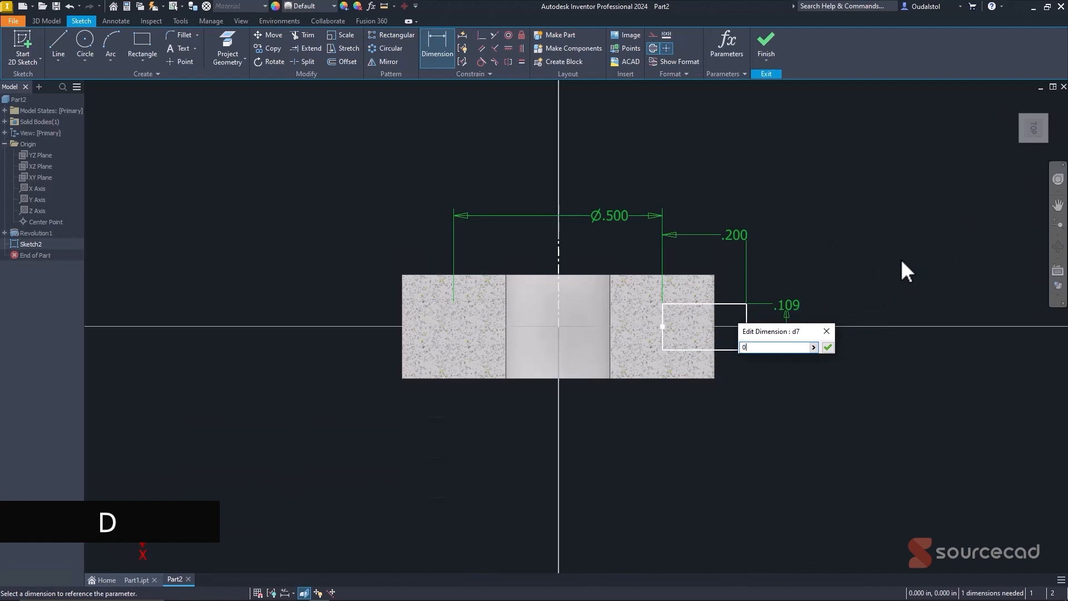
pyautogui.press('Return')
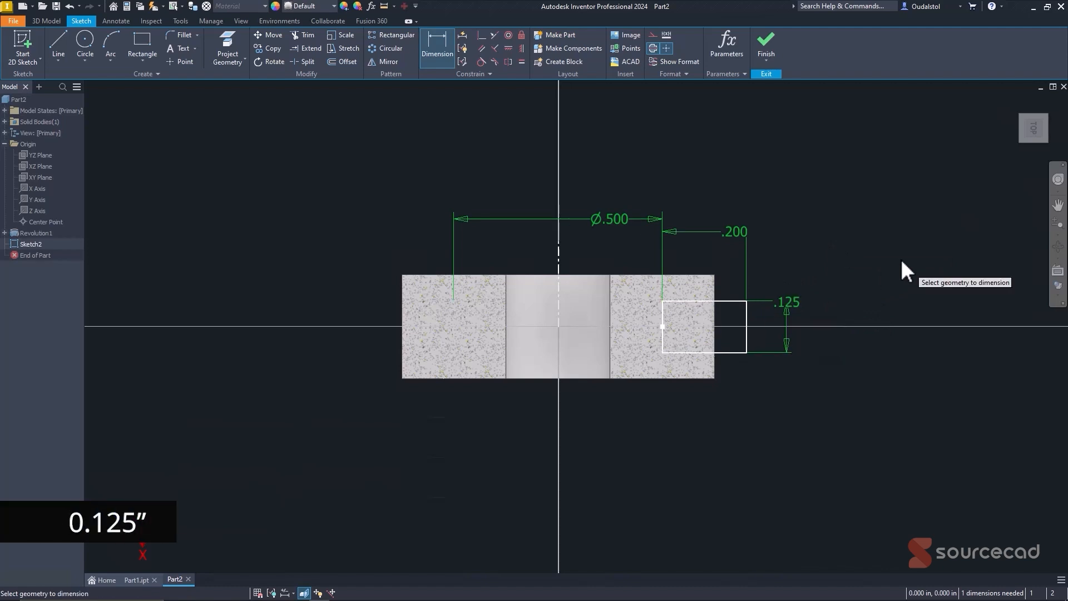
pyautogui.rightClick(820, 204)
pyautogui.click(849, 205)
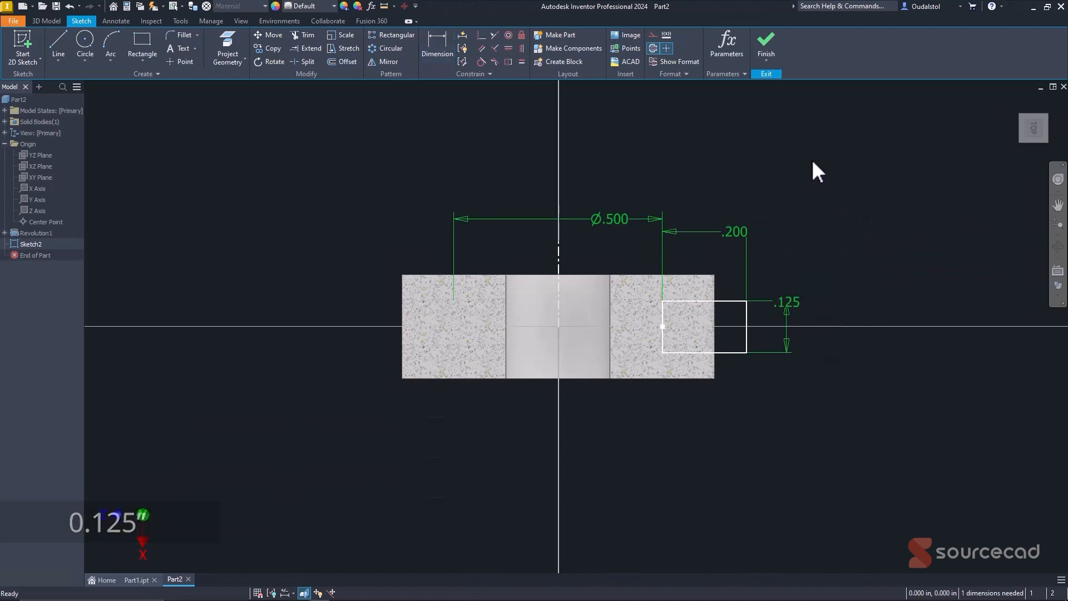
# - Revolve the rectangle about the centerline, try the Intersect output and settle on Cut
pyautogui.click(763, 38)
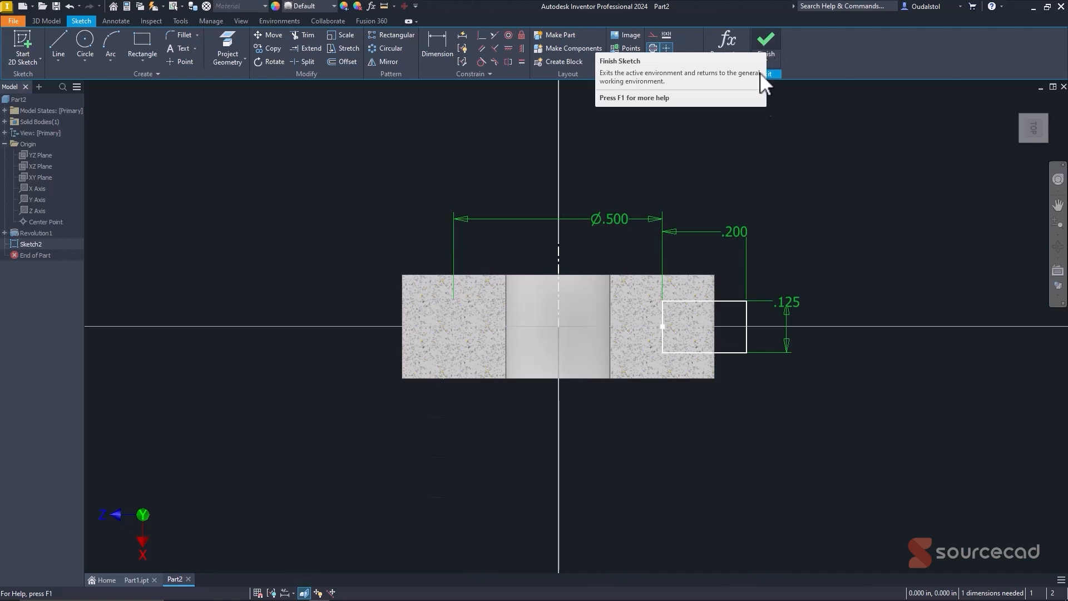
pyautogui.press('r')
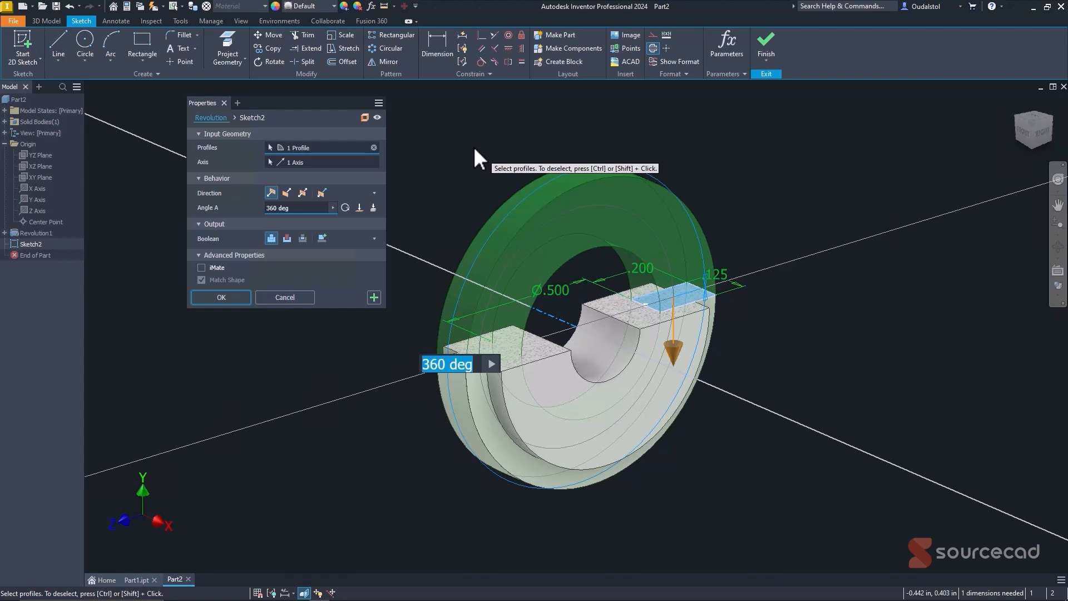
pyautogui.click(287, 238)
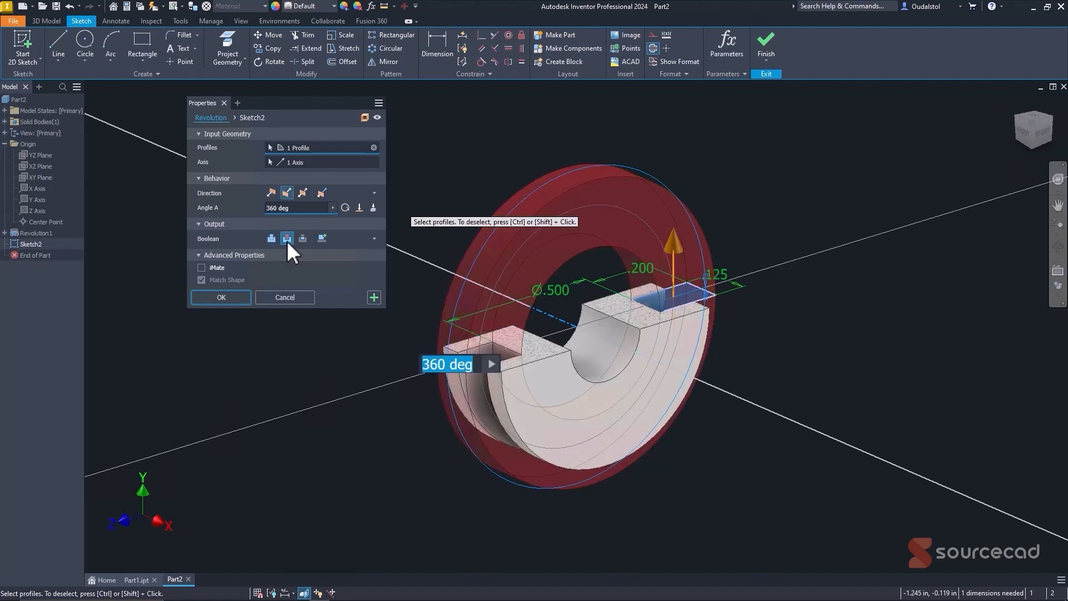
pyautogui.click(303, 238)
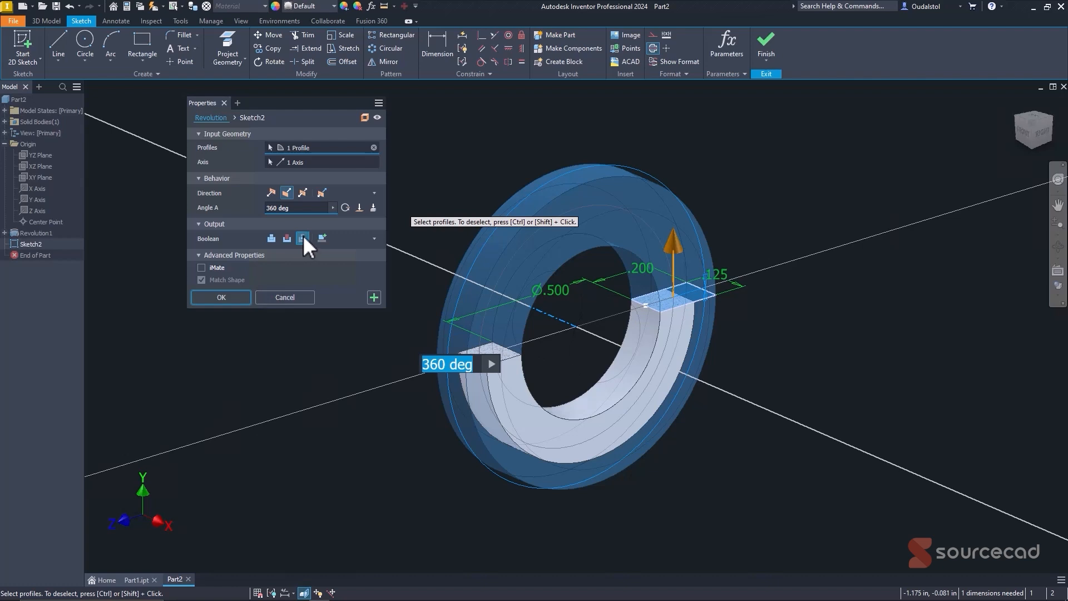
pyautogui.click(287, 238)
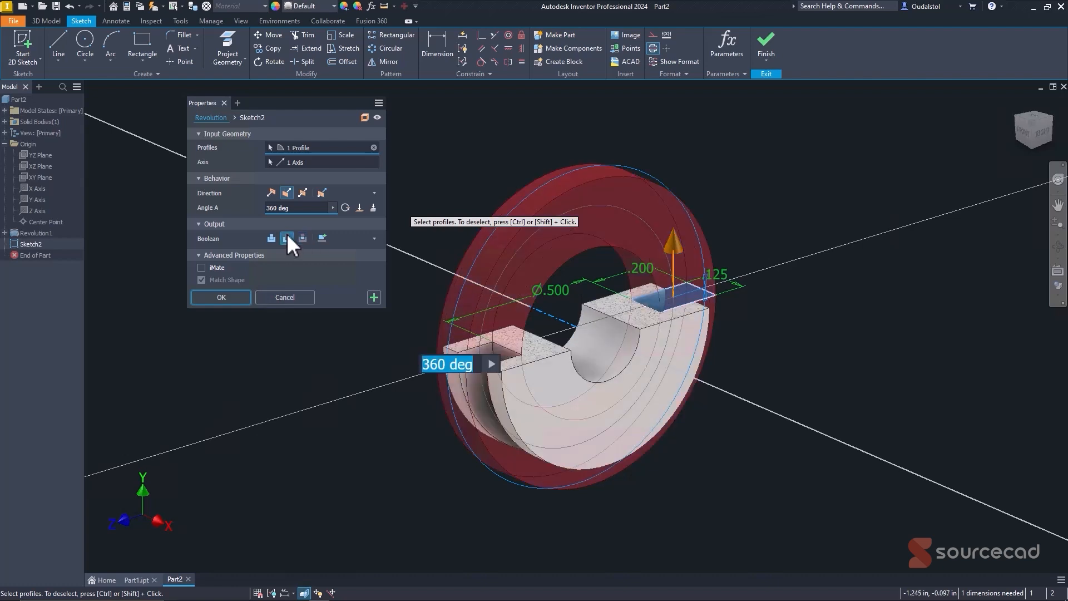
# - Make the revolved cut symmetric with an angle of 180 degrees, create it and inspect the groove
pyautogui.click(303, 193)
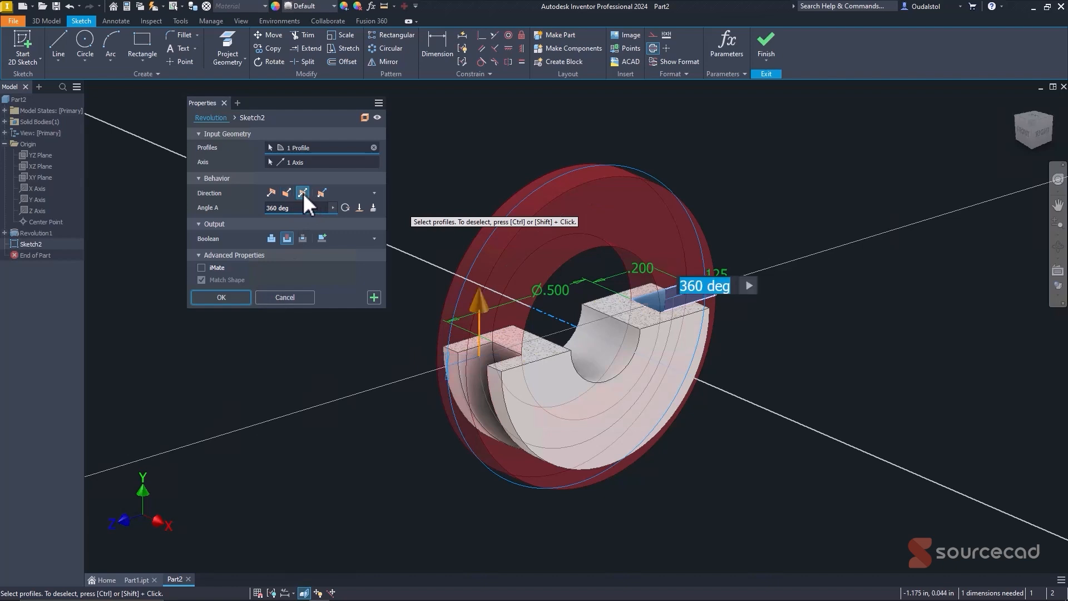
pyautogui.click(302, 208)
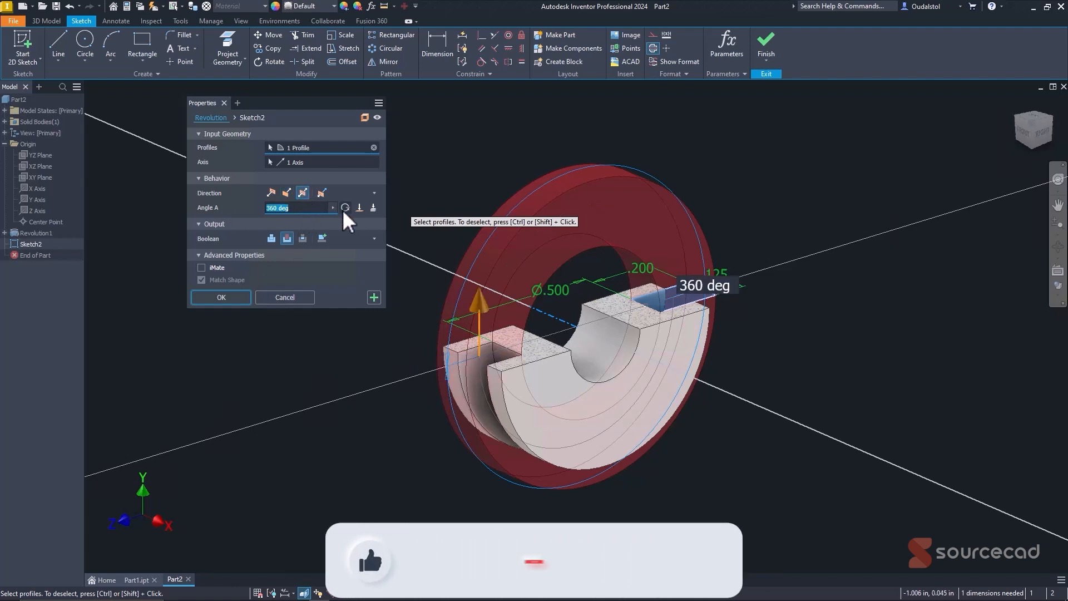
pyautogui.write('180')
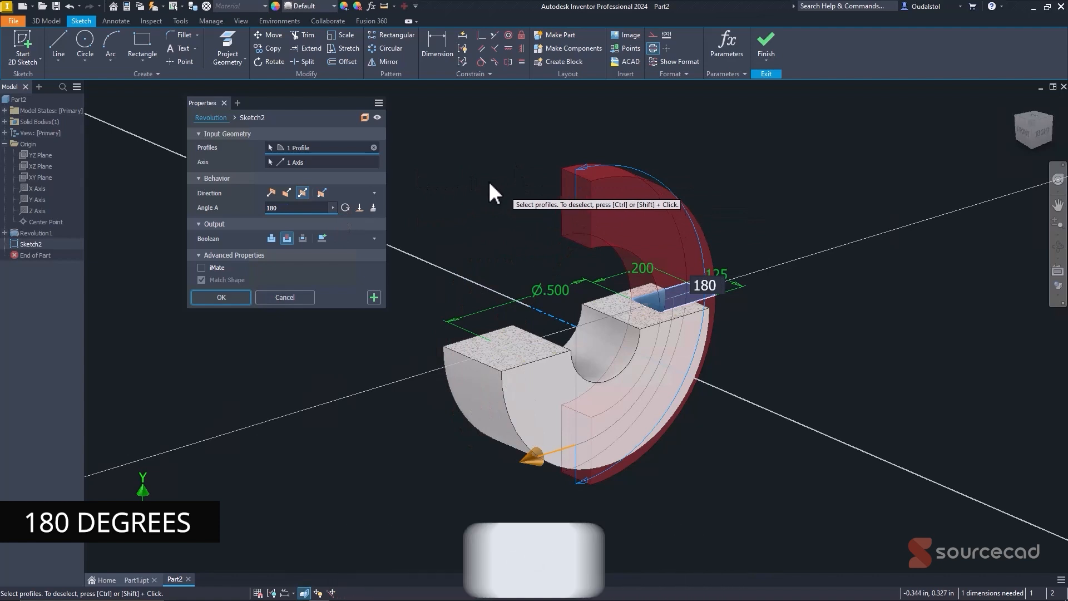
pyautogui.click(221, 297)
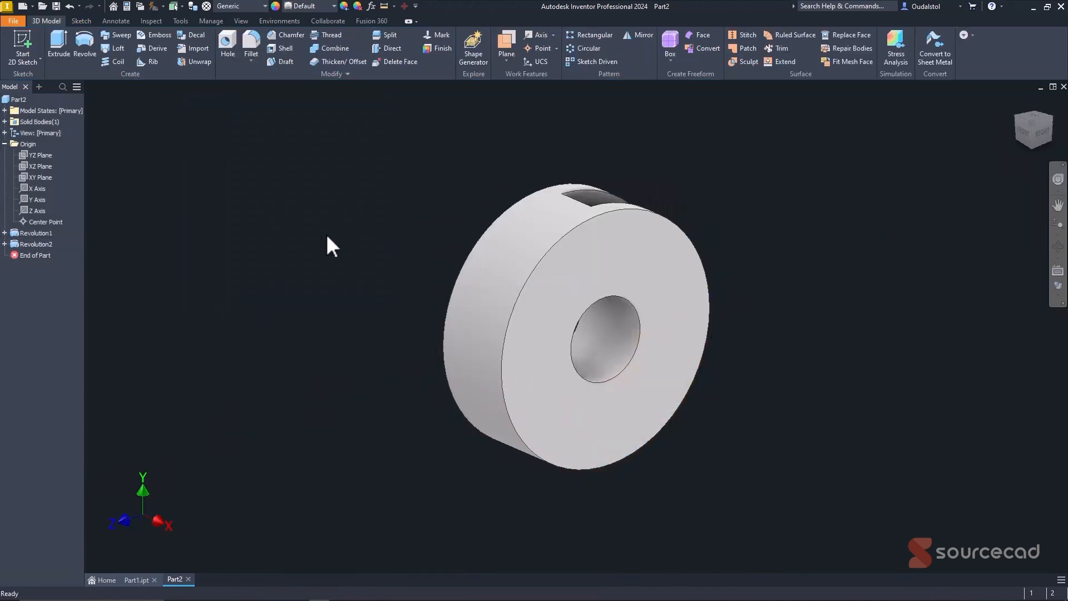
pyautogui.moveTo(637, 221)
pyautogui.keyDown('shift'); pyautogui.mouseDown(button='middle')
pyautogui.moveTo(489, 202)
pyautogui.moveTo(406, 224)
pyautogui.moveTo(426, 164)
pyautogui.moveTo(465, 124)
pyautogui.moveTo(579, 134)
pyautogui.moveTo(529, 143)
pyautogui.moveTo(486, 195)
pyautogui.moveTo(501, 145)
pyautogui.moveTo(486, 172)
pyautogui.moveTo(497, 179)
pyautogui.mouseUp(button='middle'); pyautogui.keyUp('shift')
pyautogui.moveTo(396, 220); pyautogui.dragTo(320, 216, button='middle')
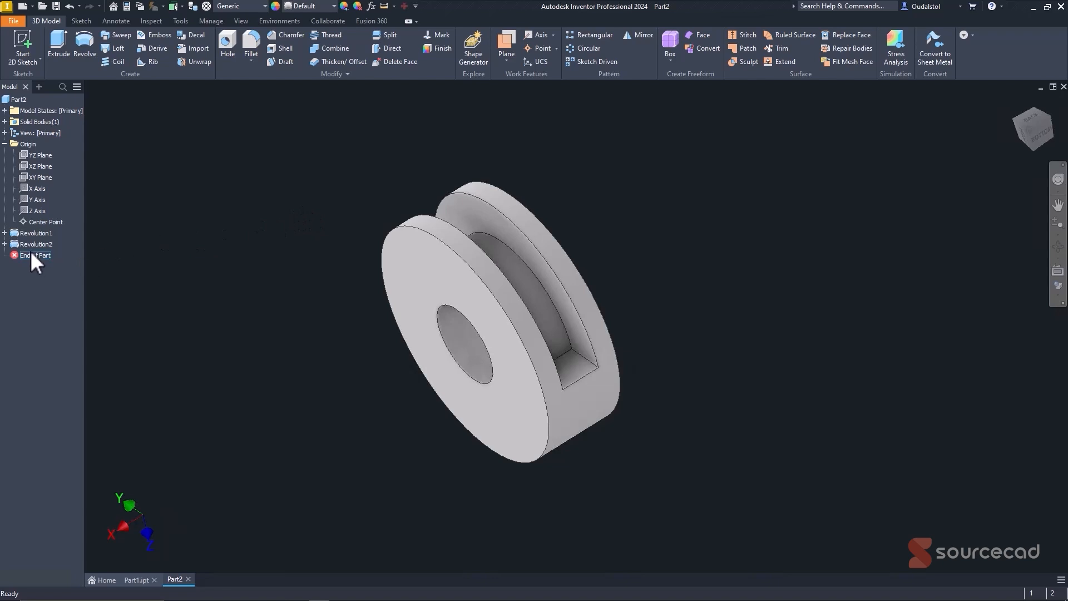
# - Edit the first revolution's sketch, set the ring's outer diameter to 1.5 in and finish the sketch
pyautogui.click(4, 233)
pyautogui.doubleClick(37, 244)
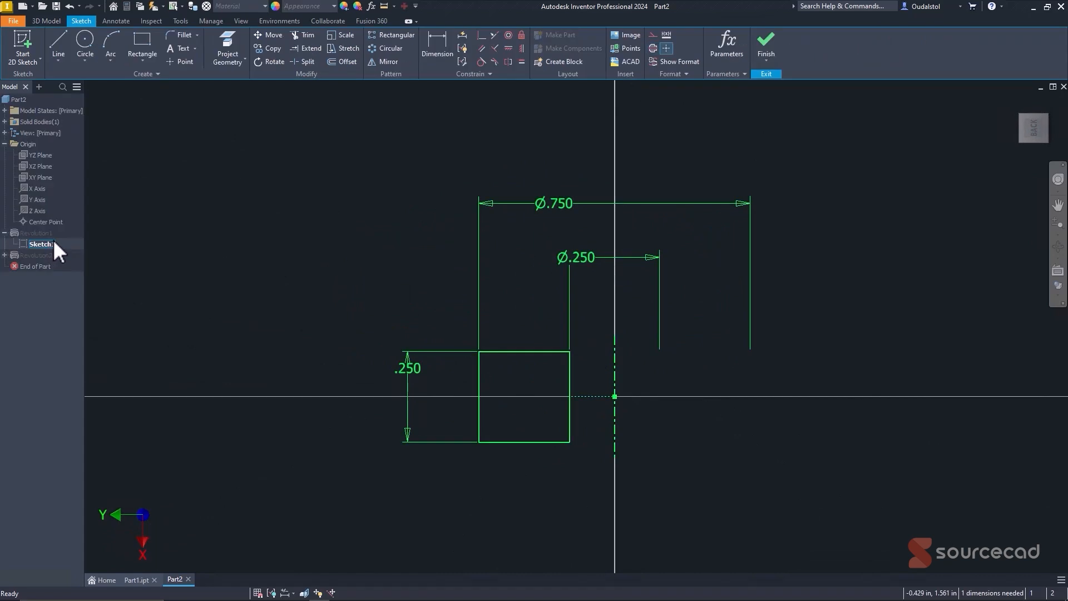
pyautogui.doubleClick(566, 203)
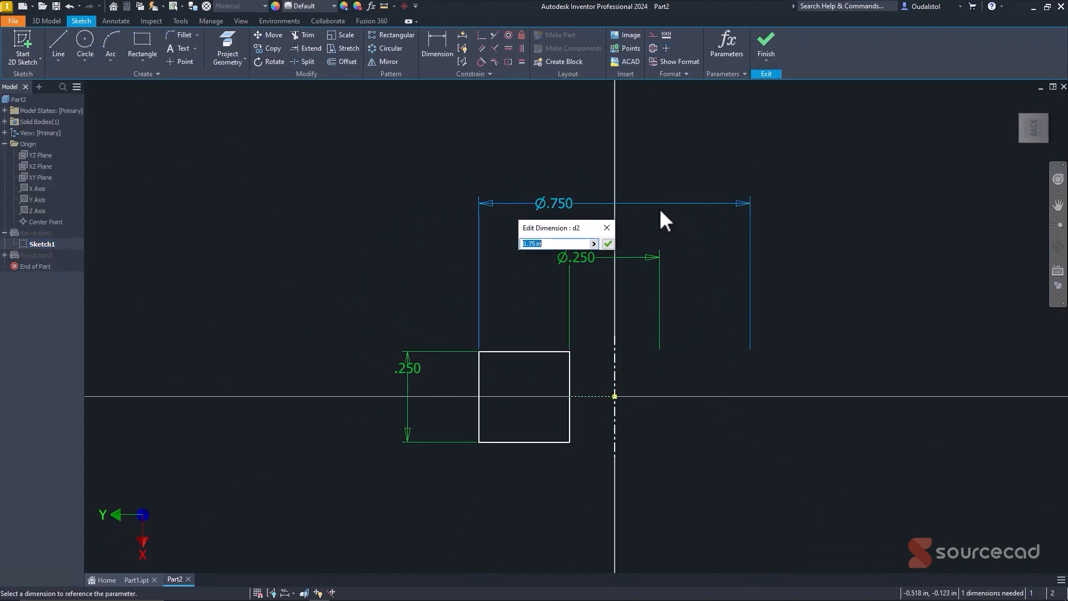
pyautogui.write('1..5')
pyautogui.press('Return')
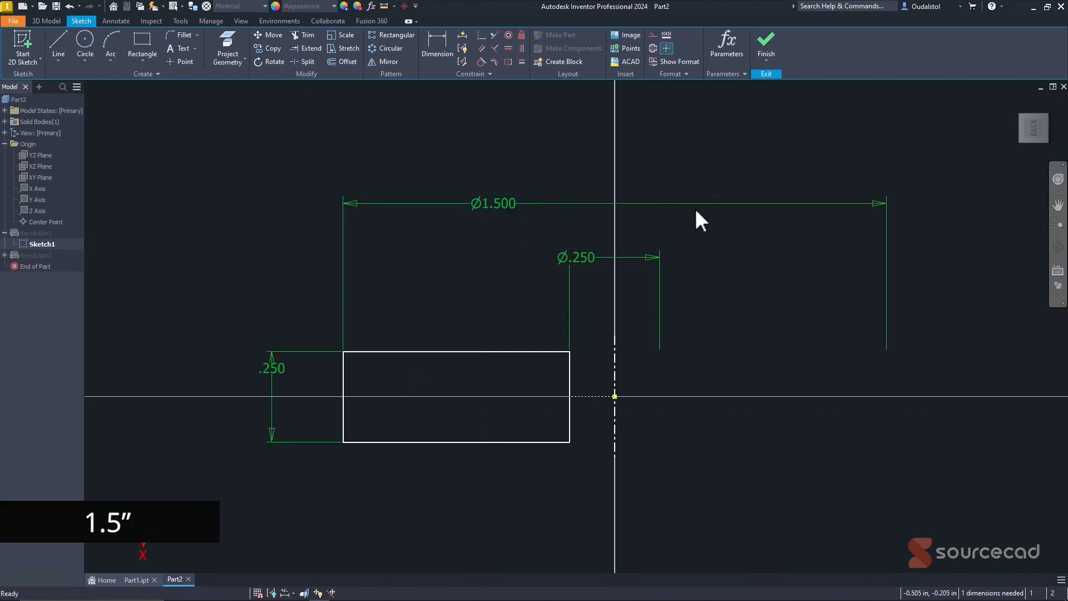
pyautogui.click(767, 40)
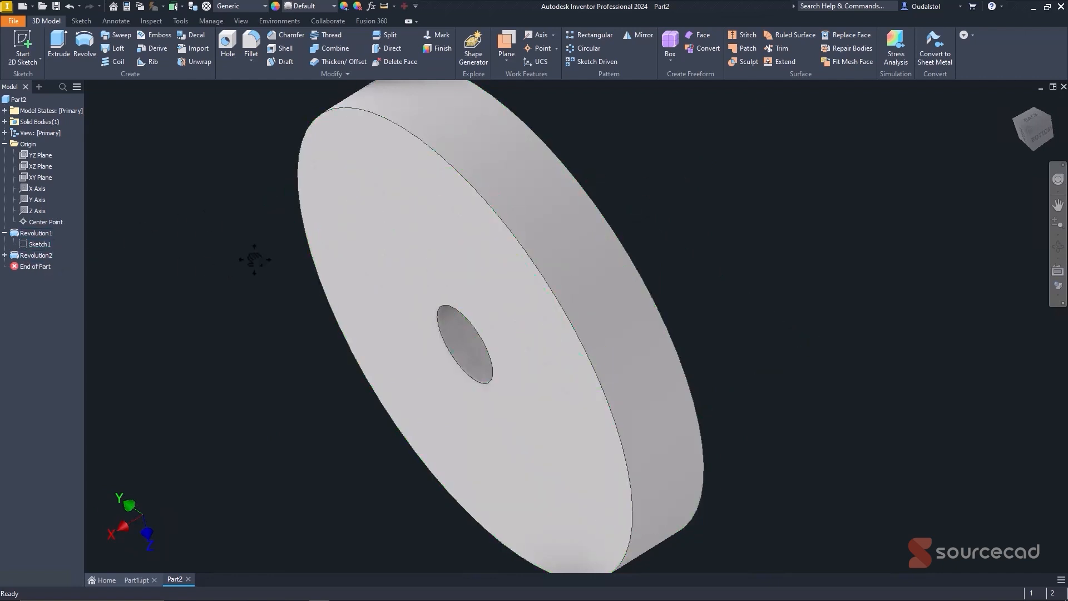
# - Open the second revolution's sketch for editing and slice the part graphics along the sketch plane
pyautogui.moveTo(254, 259); pyautogui.dragTo(316, 307, button='middle')
pyautogui.click(6, 255)
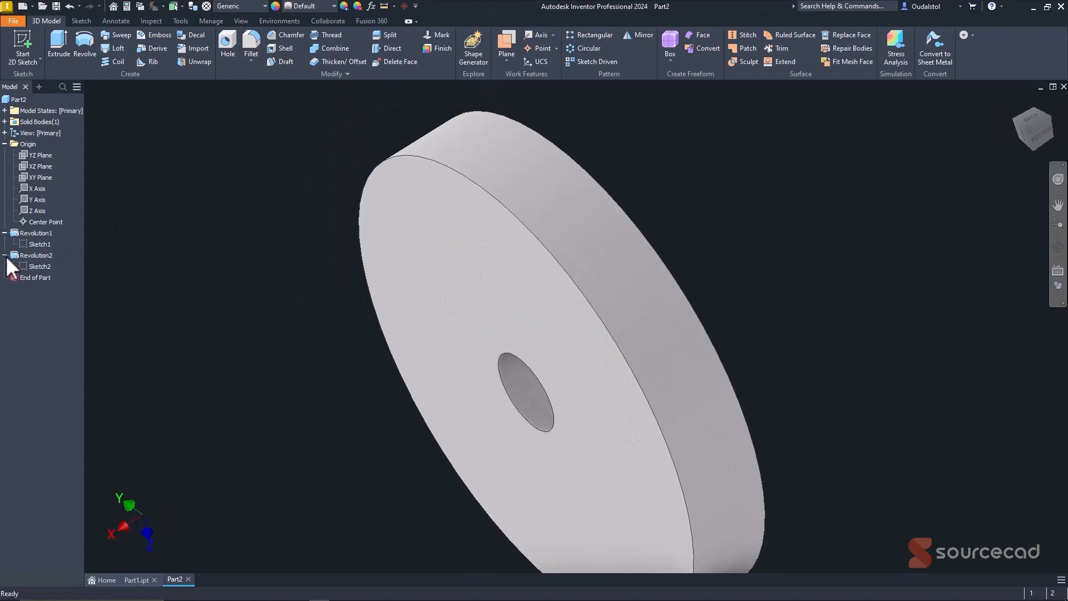
pyautogui.click(28, 265)
pyautogui.doubleClick(29, 265)
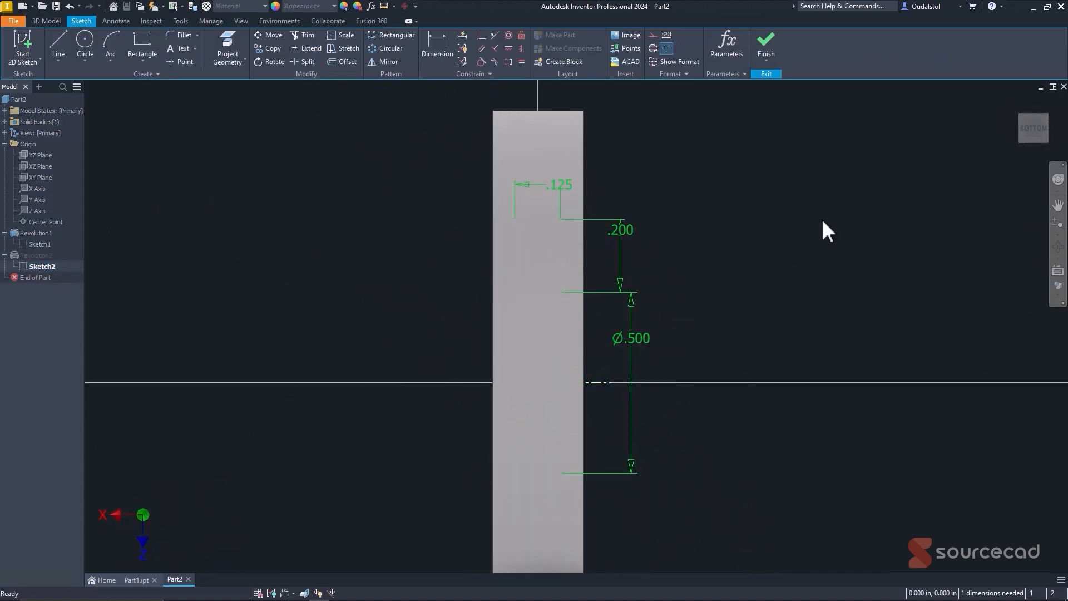
pyautogui.press('F7')
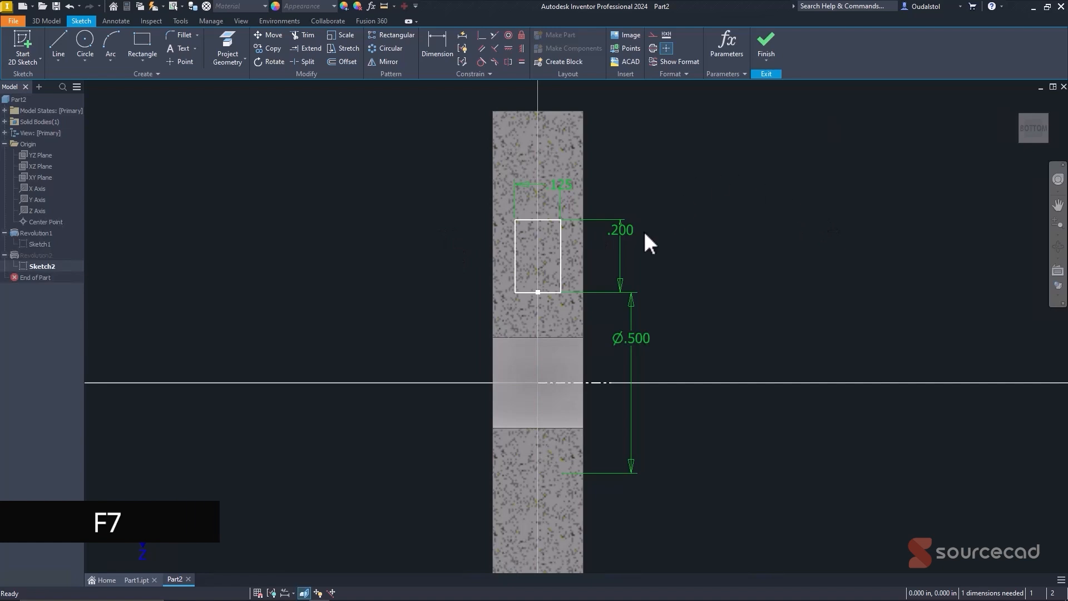
# - Try a height of 2 in for the groove's rectangle
pyautogui.doubleClick(624, 236)
pyautogui.write('2')
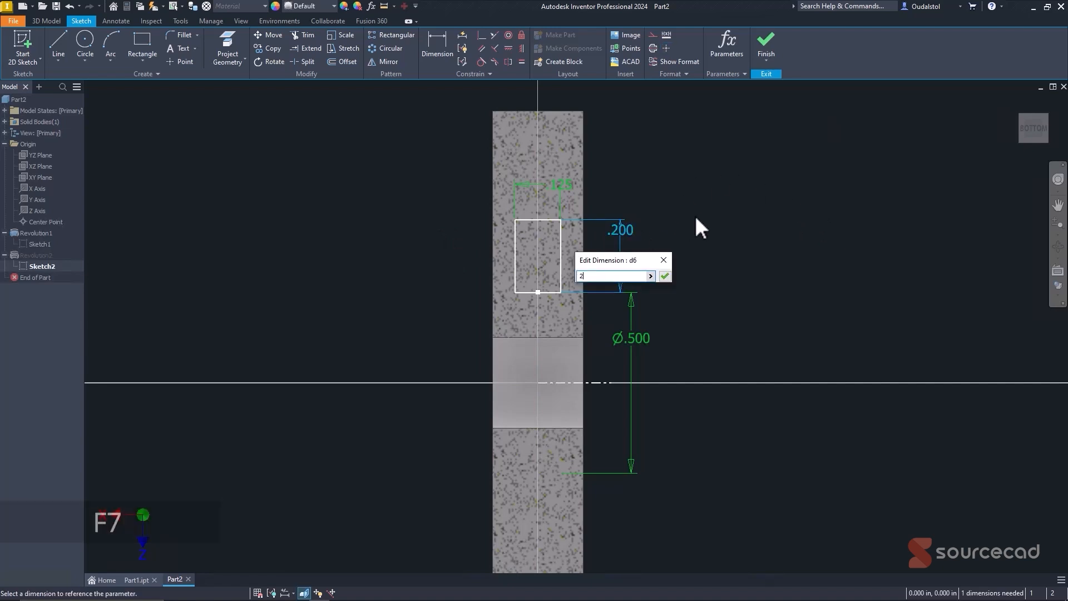
pyautogui.press('Return')
pyautogui.scroll(-3, 695, 217)
pyautogui.scroll(-3, 680, 250)
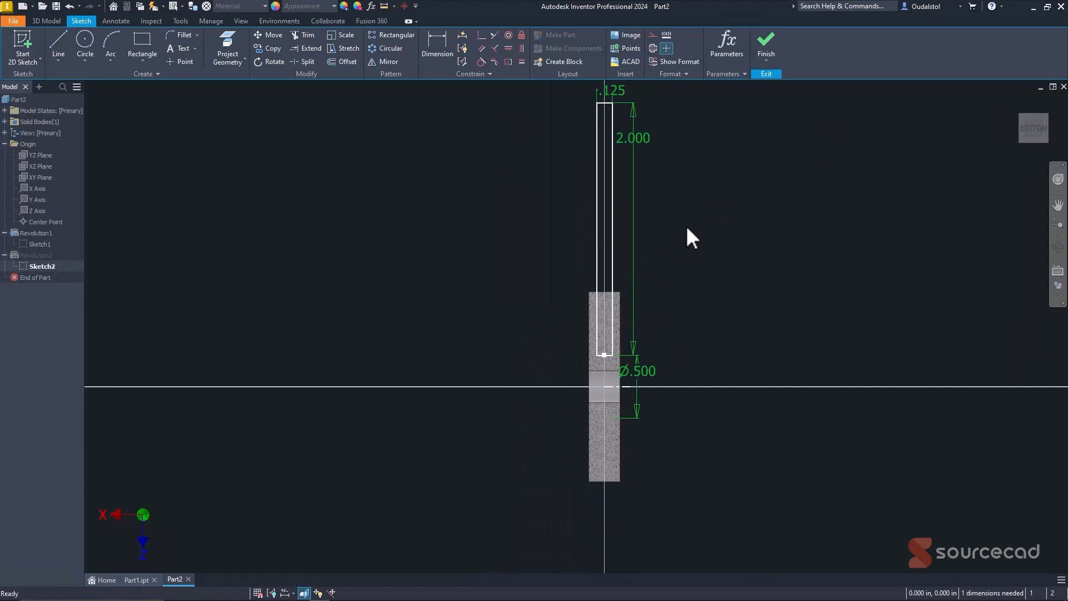
# - Set the height of the groove's rectangle to 1 in and finish the sketch
pyautogui.doubleClick(635, 140)
pyautogui.write('1')
pyautogui.press('Return')
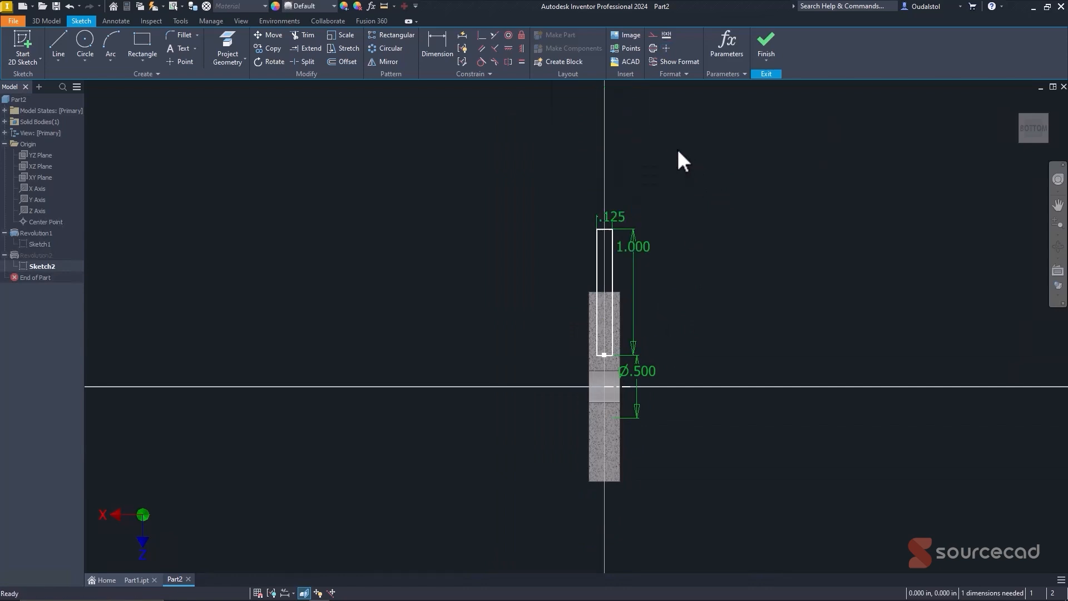
pyautogui.scroll(2, 647, 250)
pyautogui.moveTo(638, 306); pyautogui.dragTo(677, 200, button='middle')
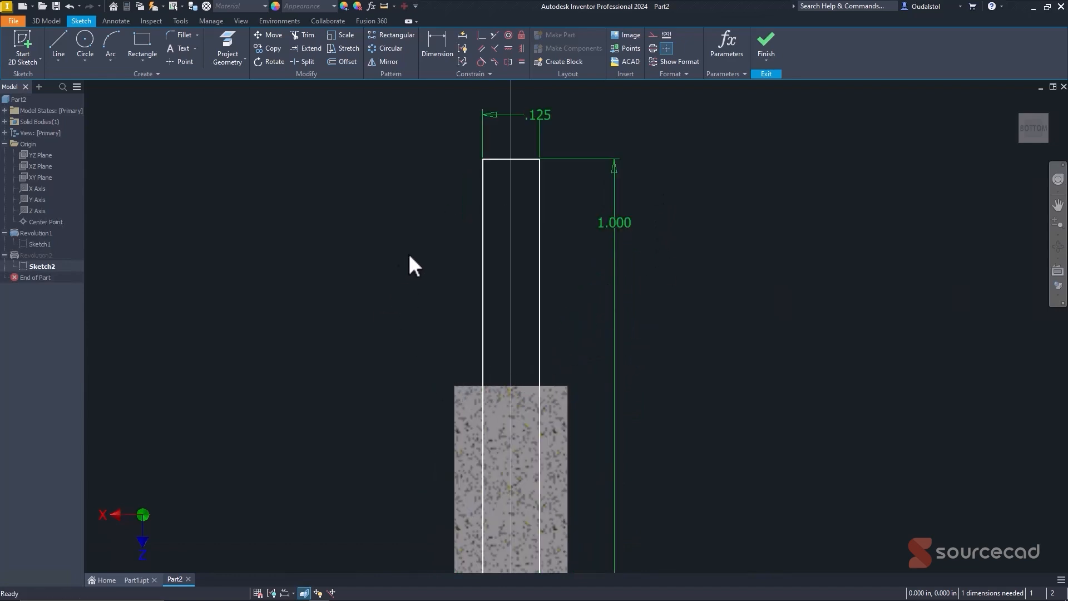
pyautogui.scroll(-2, 410, 262)
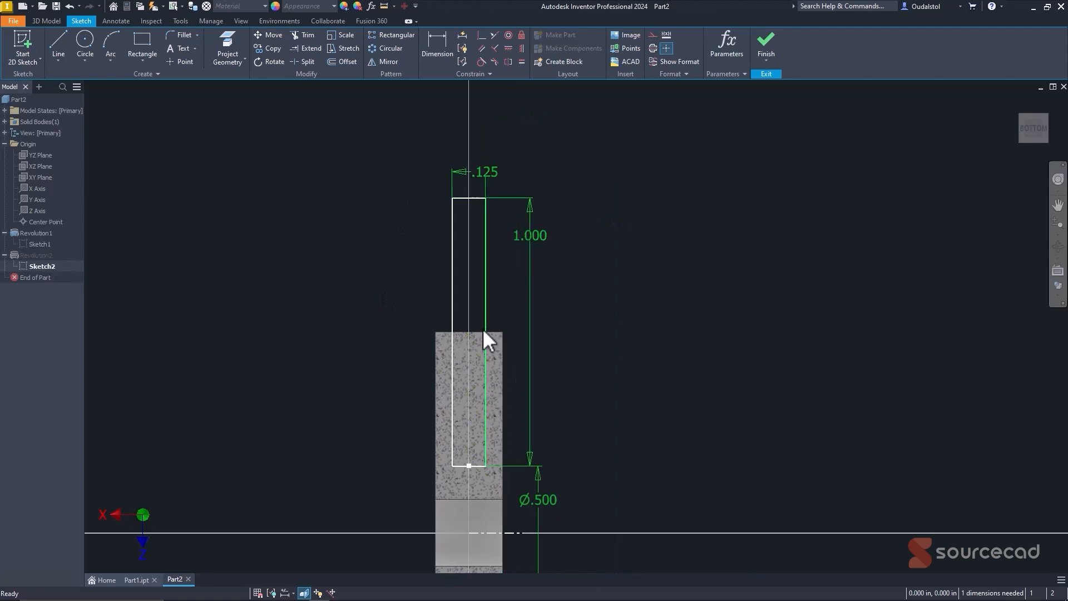
pyautogui.click(766, 44)
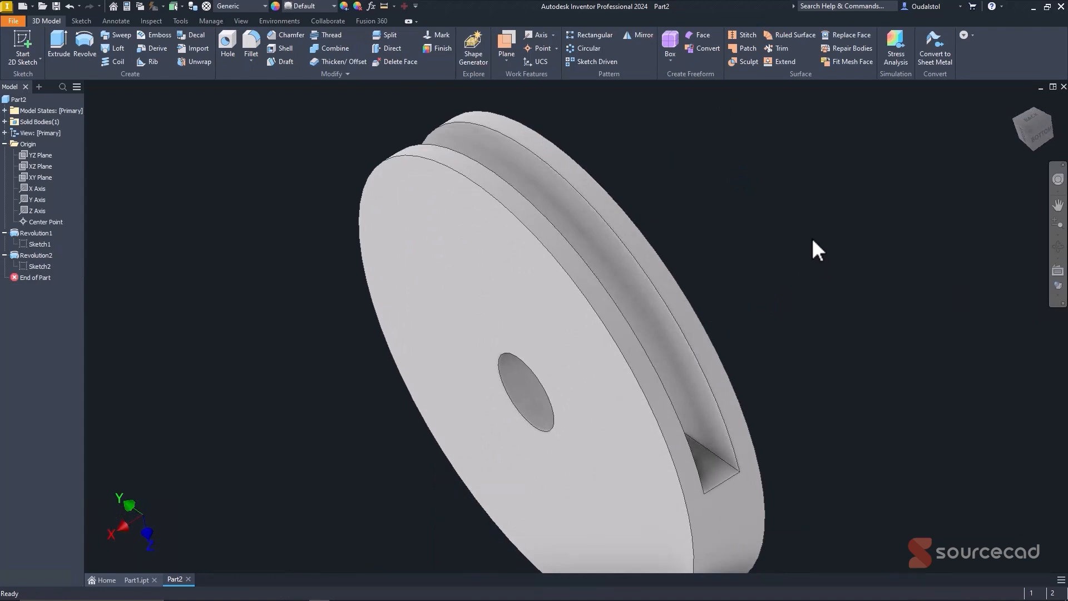
# - Inspect the updated groove and start a new sketch on the YZ plane, leaving drawing room beside the disc
pyautogui.click(1024, 136)
pyautogui.press('F4')
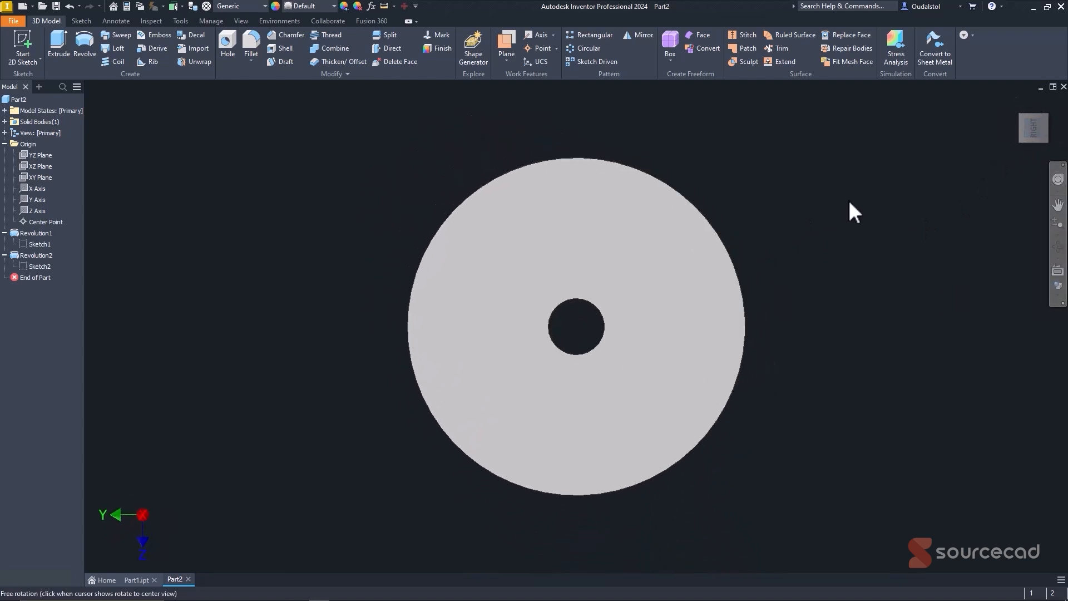
pyautogui.moveTo(848, 210); pyautogui.dragTo(772, 220)
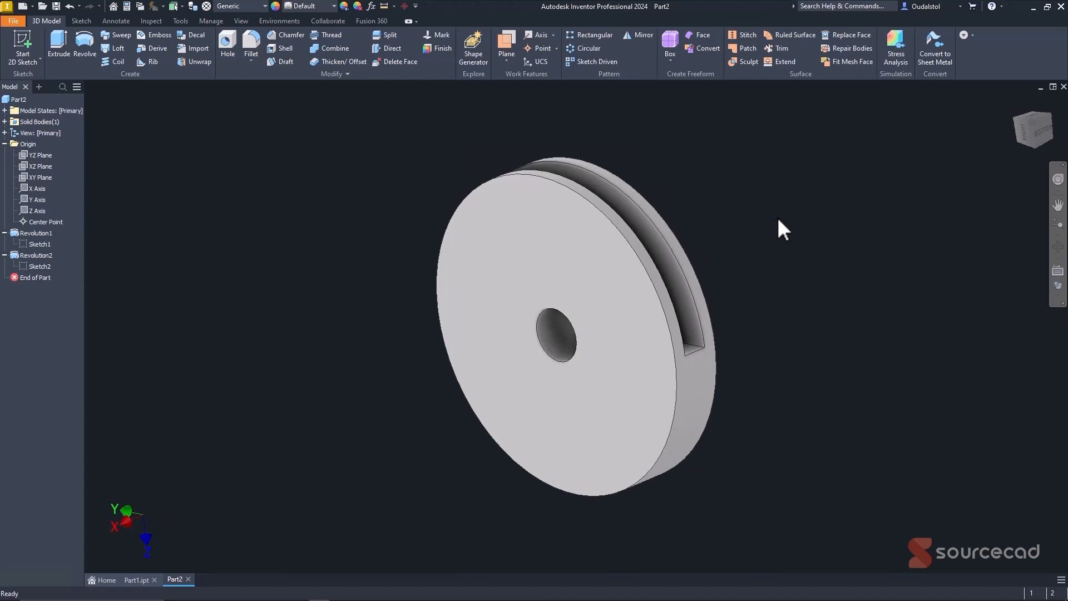
pyautogui.moveTo(778, 217); pyautogui.dragTo(506, 219, button='middle')
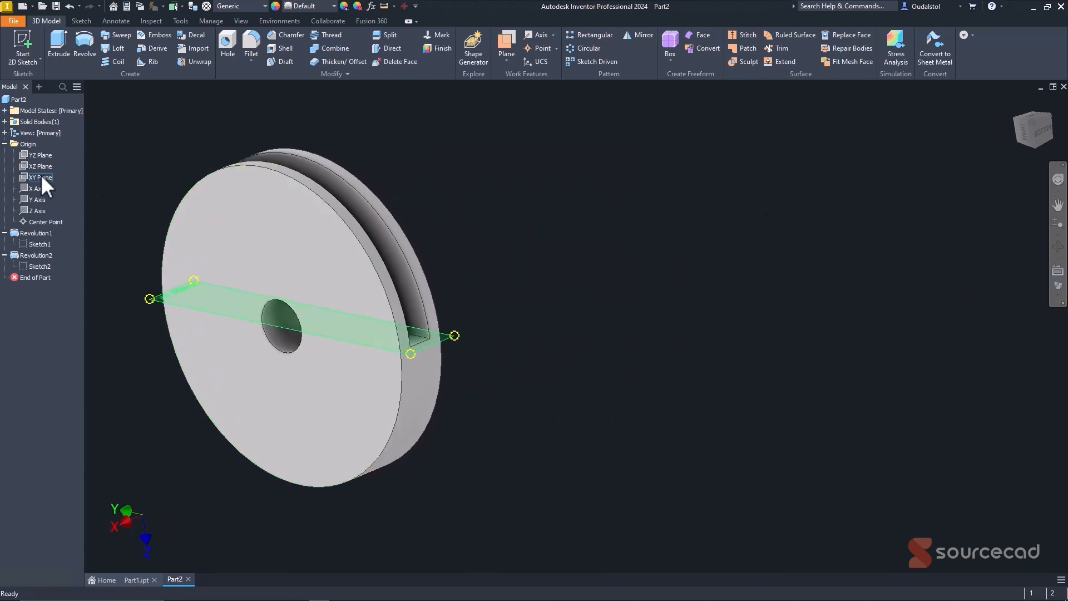
pyautogui.click(45, 157)
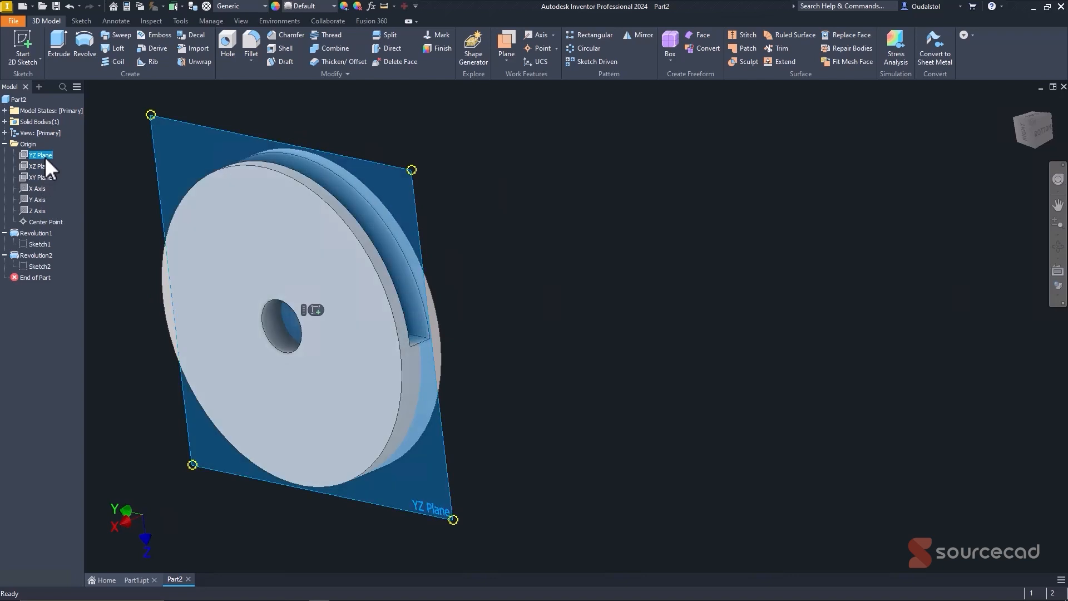
pyautogui.click(316, 309)
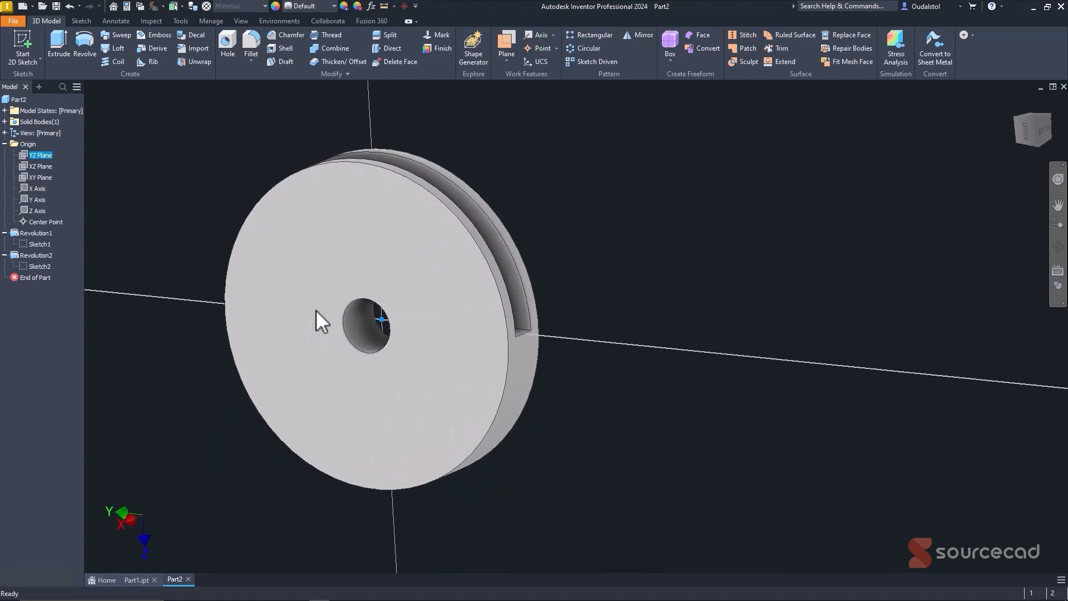
pyautogui.moveTo(842, 318); pyautogui.dragTo(426, 302, button='middle')
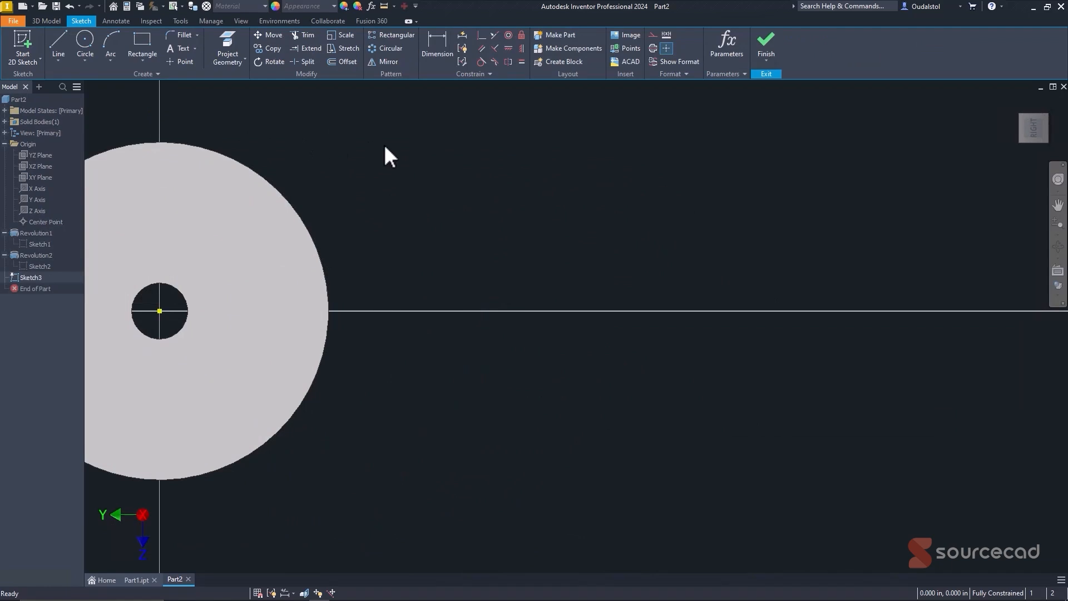
# - Sketch a stepped upper outline with two raised sections beside the disc, about 1.76 in long and peaking about 0.66 in above the axis
pyautogui.click(58, 38)
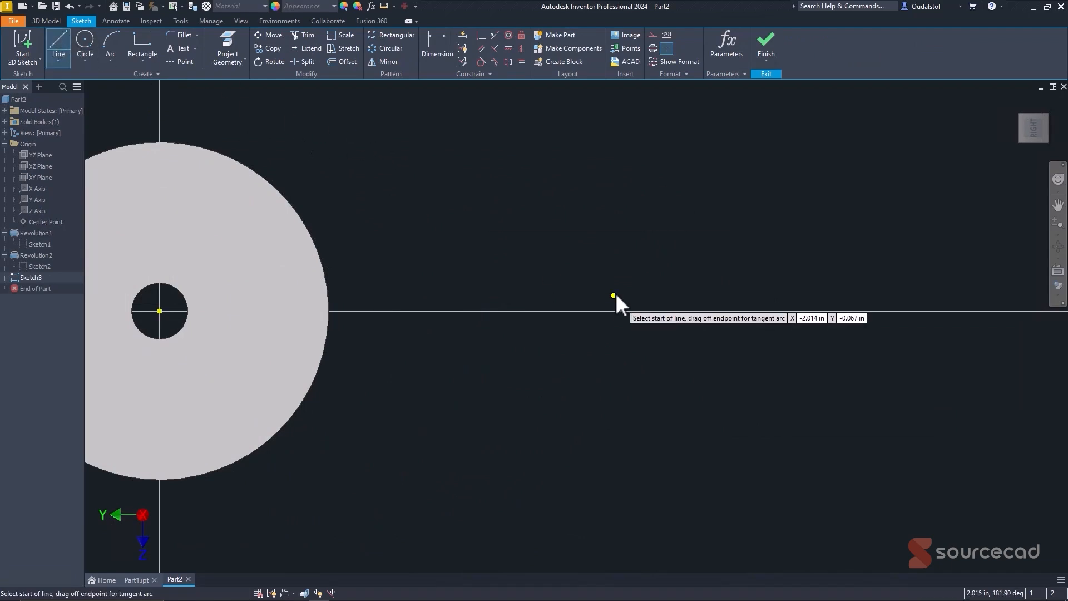
pyautogui.click(497, 281)
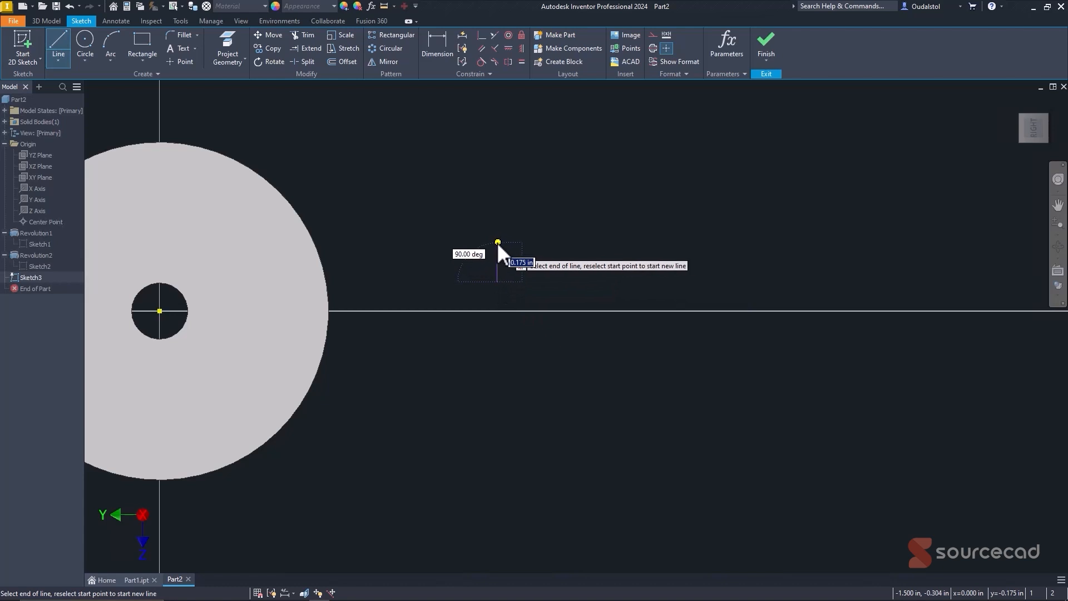
pyautogui.click(497, 242)
pyautogui.click(598, 242)
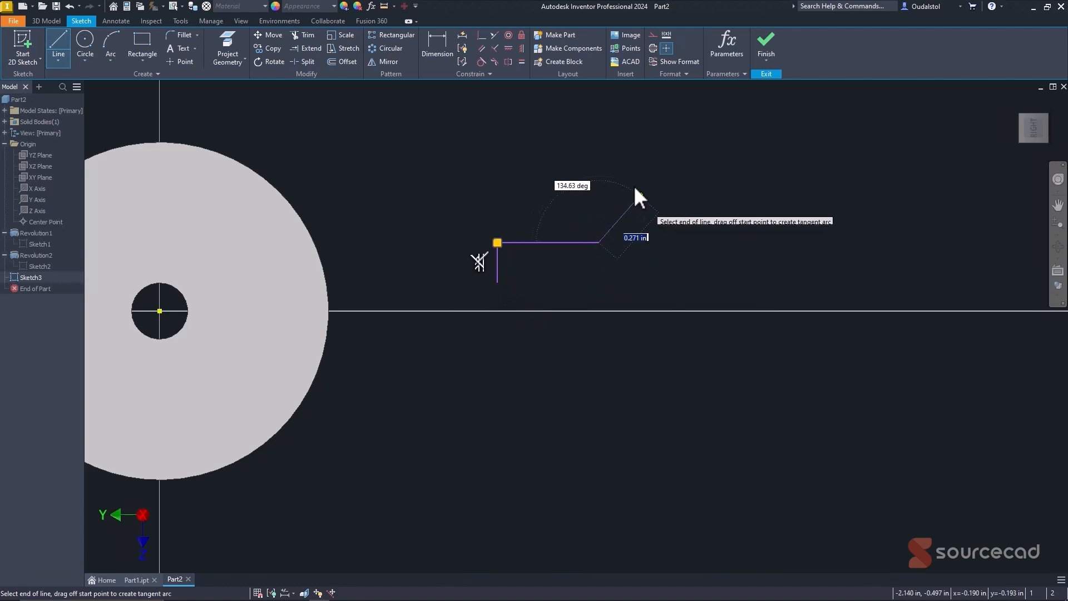
pyautogui.click(599, 162)
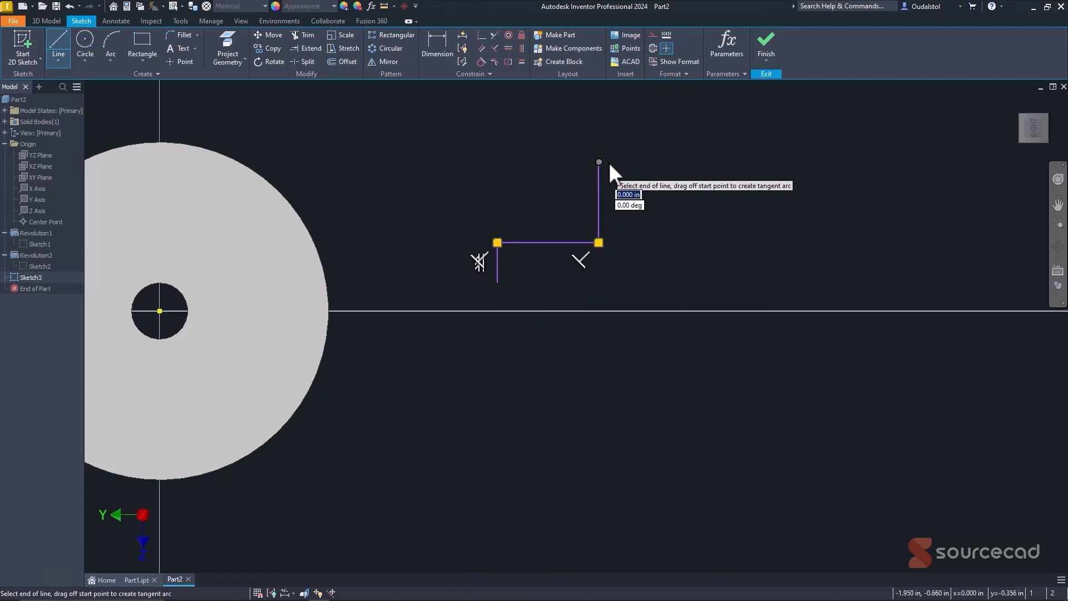
pyautogui.click(667, 162)
pyautogui.click(667, 231)
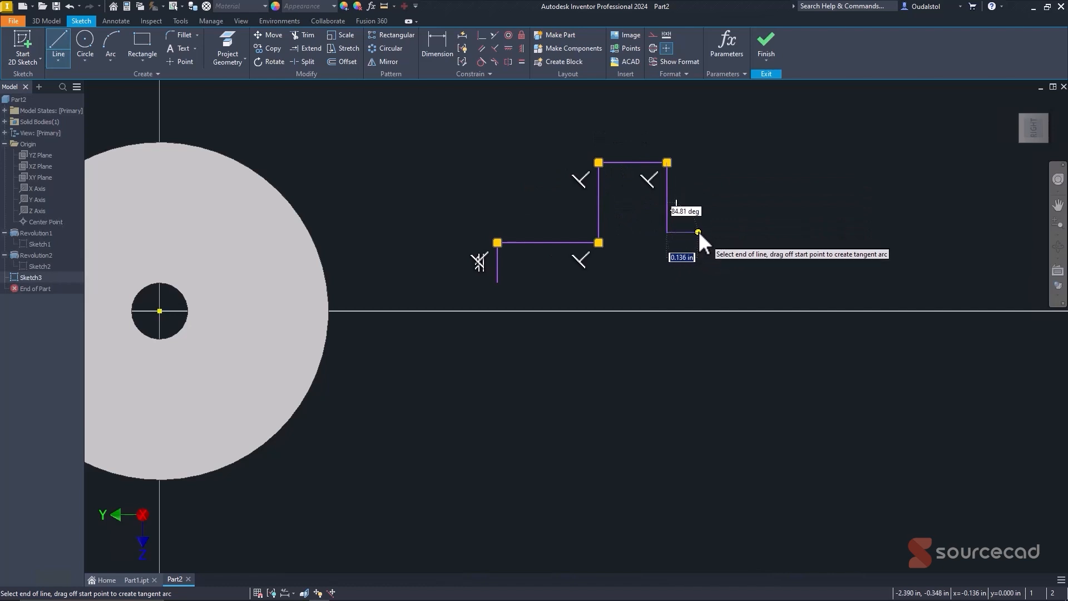
pyautogui.click(730, 232)
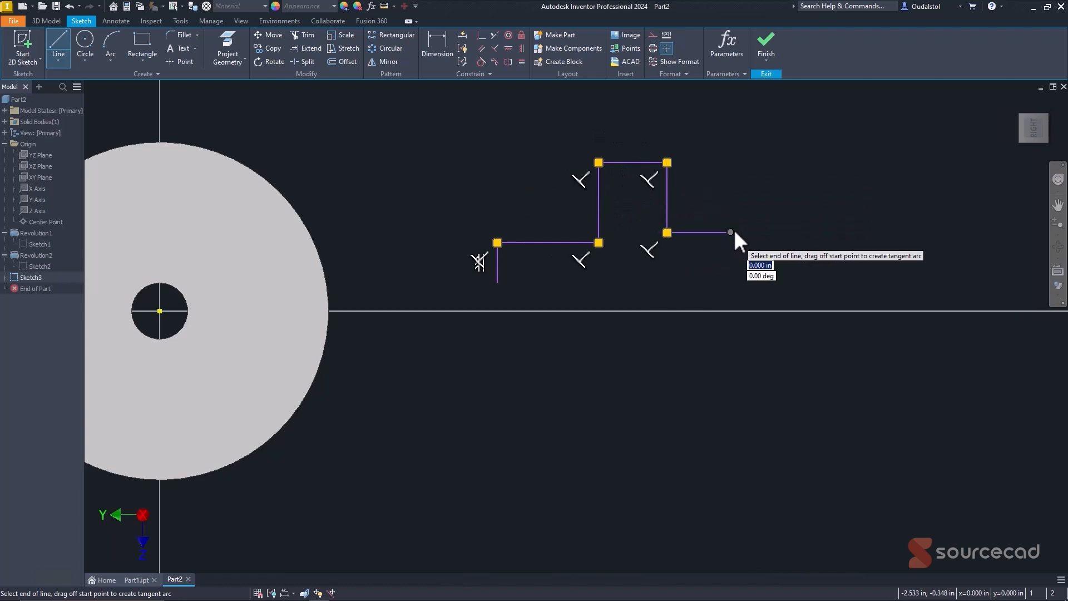
pyautogui.click(730, 188)
pyautogui.click(804, 189)
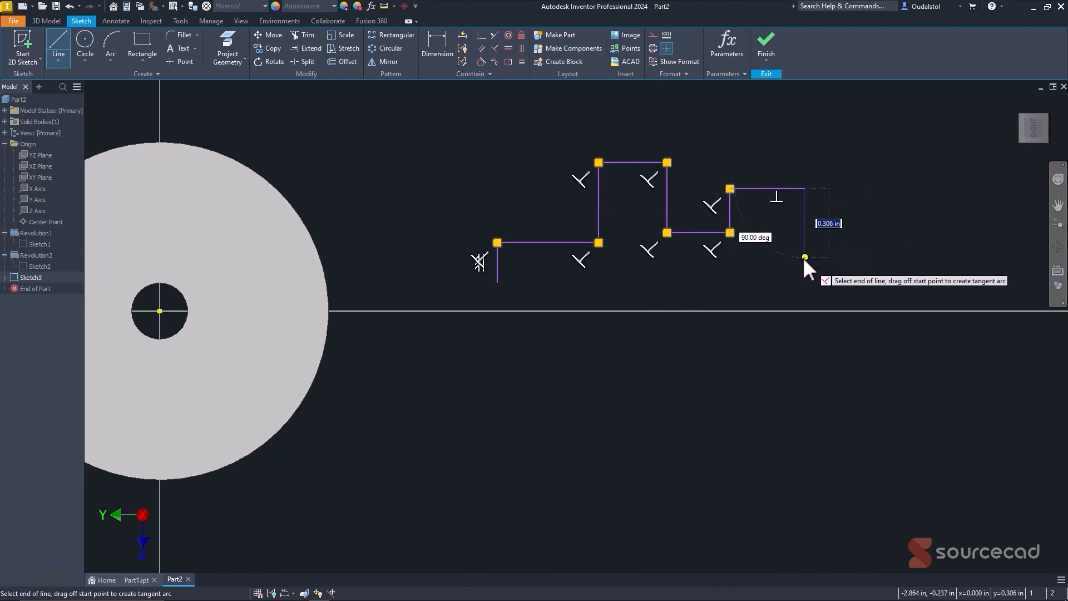
pyautogui.click(804, 262)
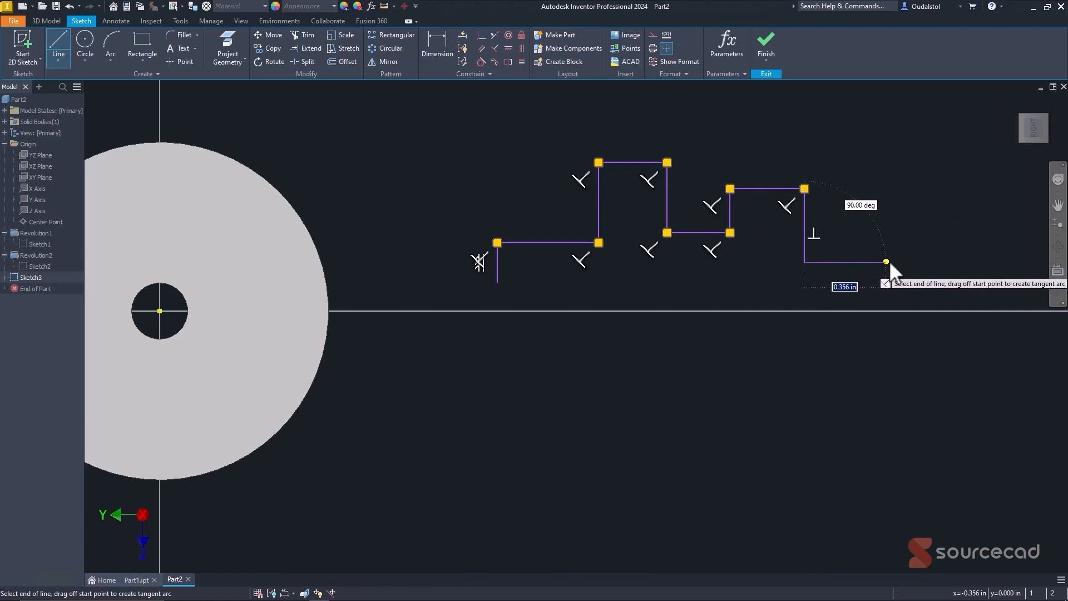
pyautogui.click(893, 262)
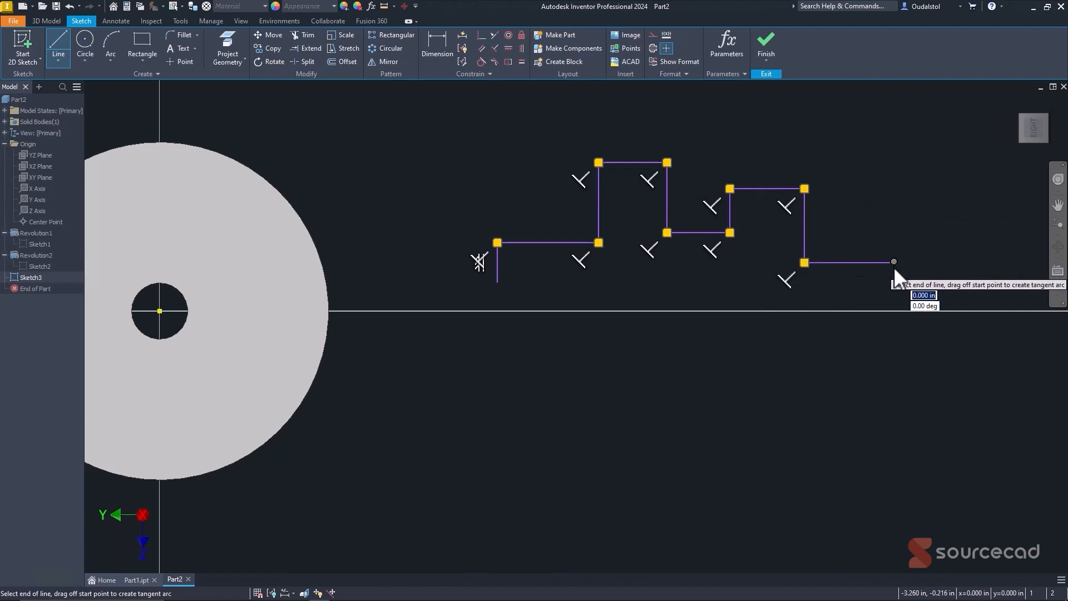
# - Close the stepped profile with a lower edge that runs partly along the horizontal axis and back to its start point
pyautogui.click(893, 299)
pyautogui.click(767, 299)
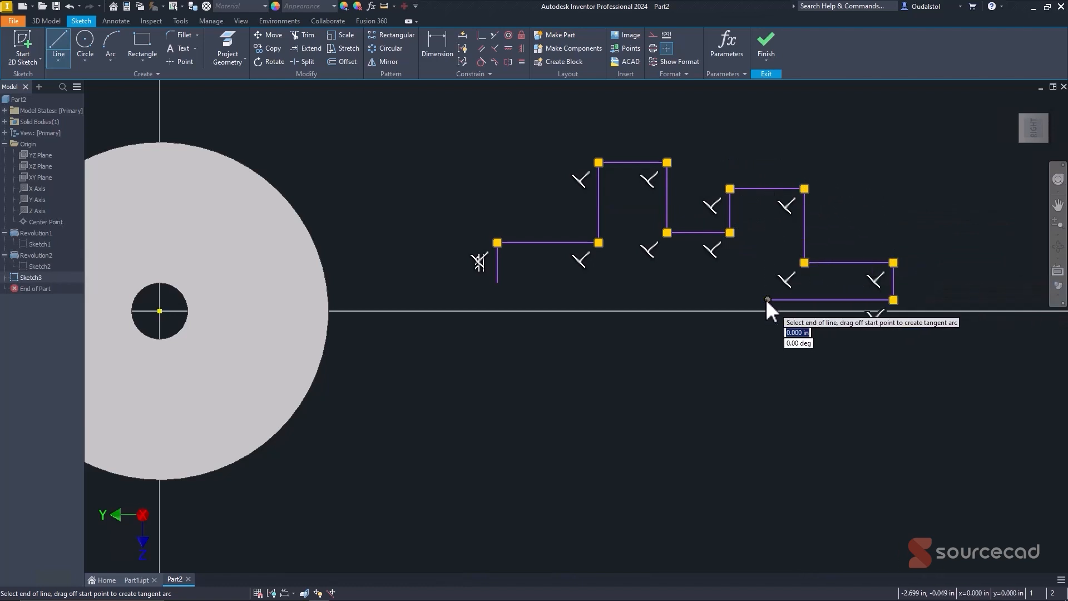
pyautogui.click(766, 311)
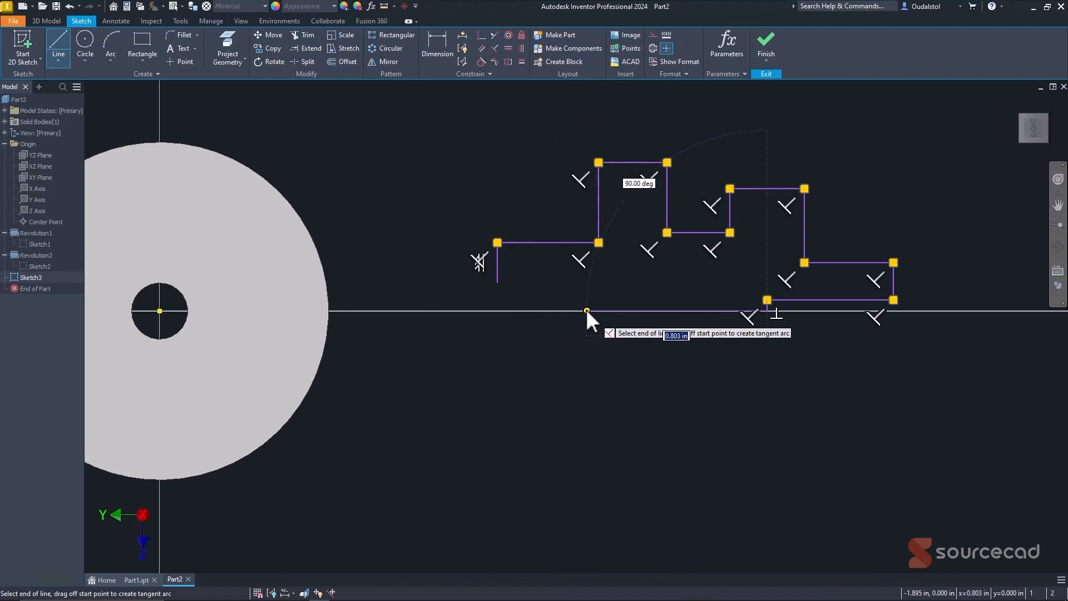
pyautogui.click(544, 310)
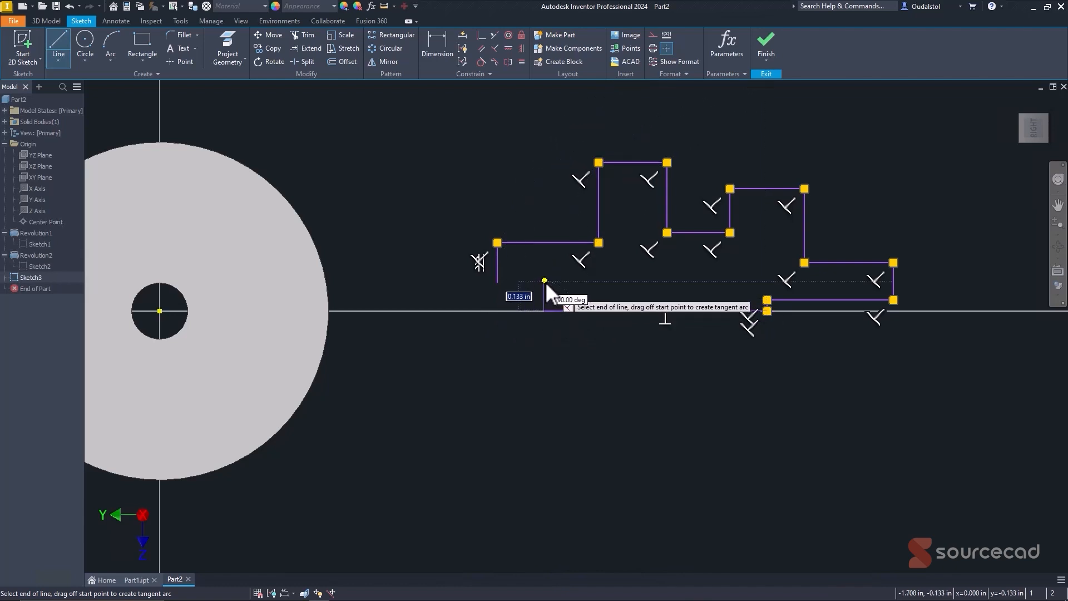
pyautogui.click(544, 281)
pyautogui.click(497, 281)
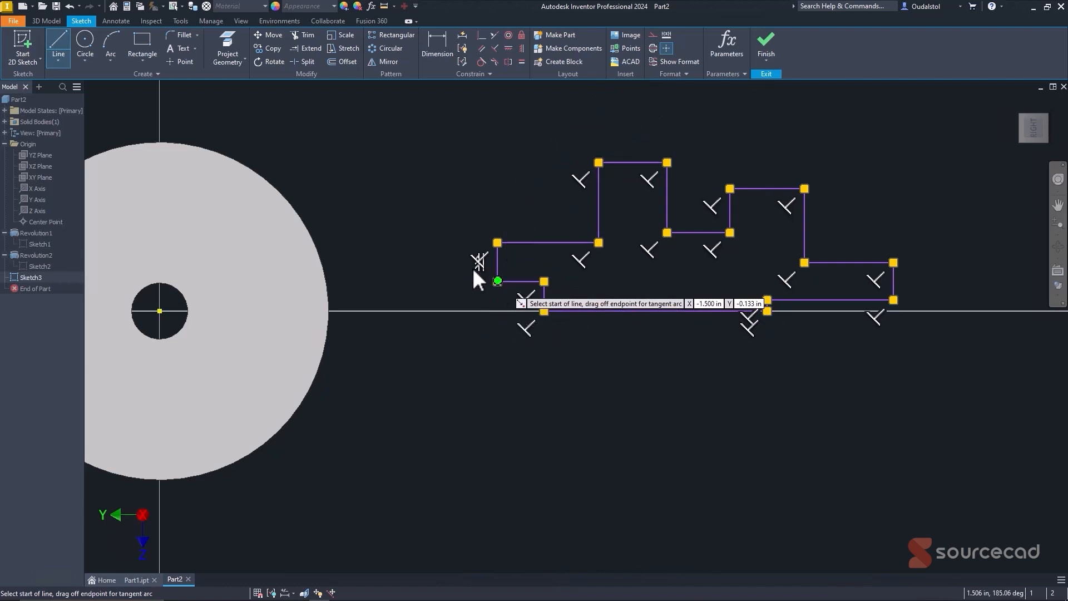
pyautogui.rightClick(439, 228)
pyautogui.click(453, 226)
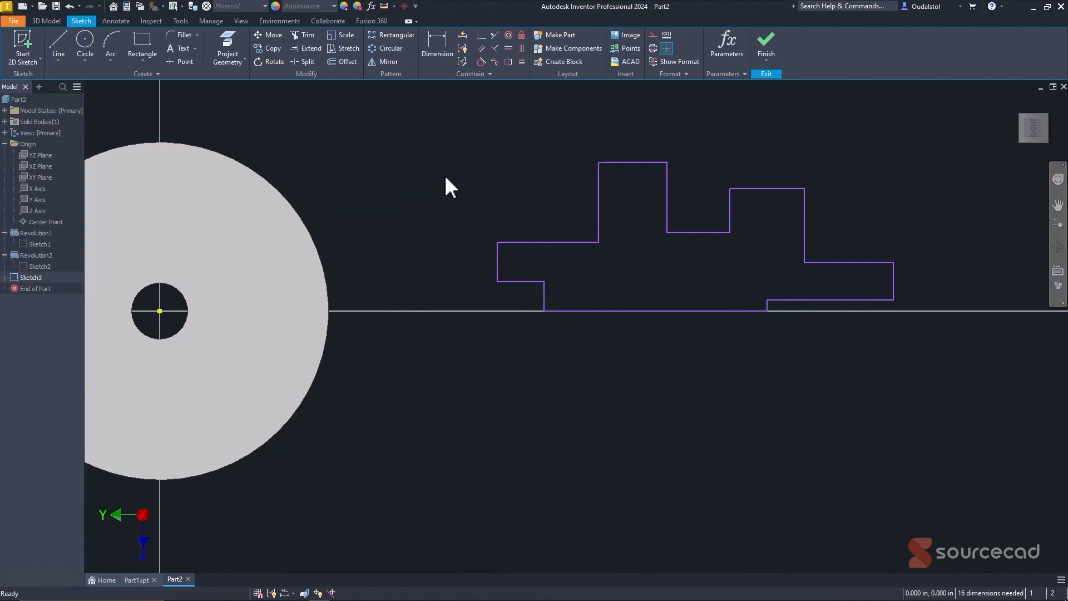
# - Apply a horizontal constraint between the origin point and the near end of the profile's bottom line
pyautogui.moveTo(445, 175); pyautogui.dragTo(511, 161, button='middle')
pyautogui.click(520, 48)
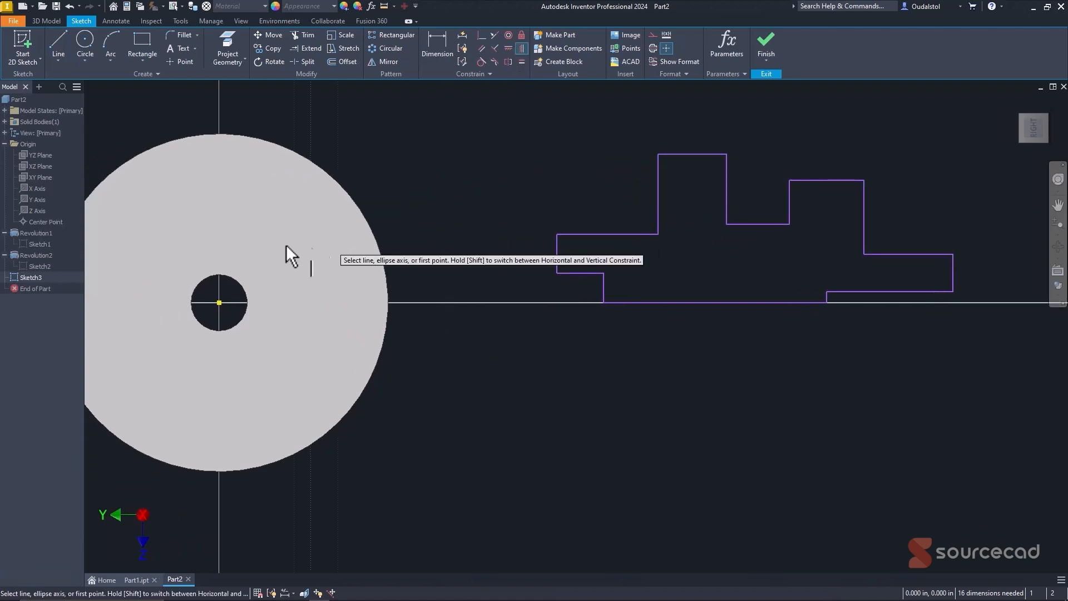
pyautogui.click(509, 48)
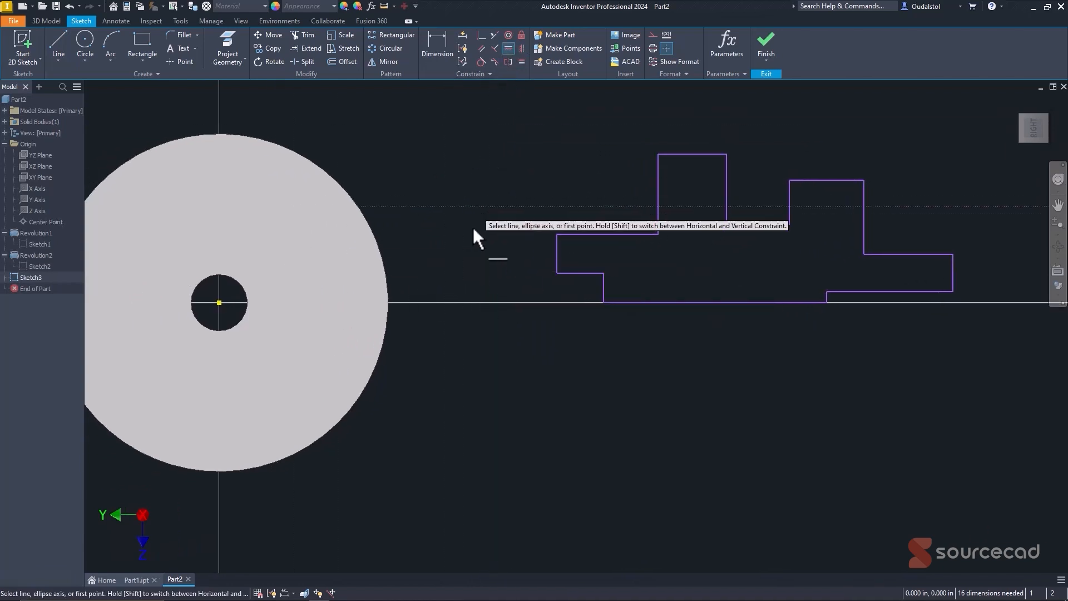
pyautogui.click(220, 303)
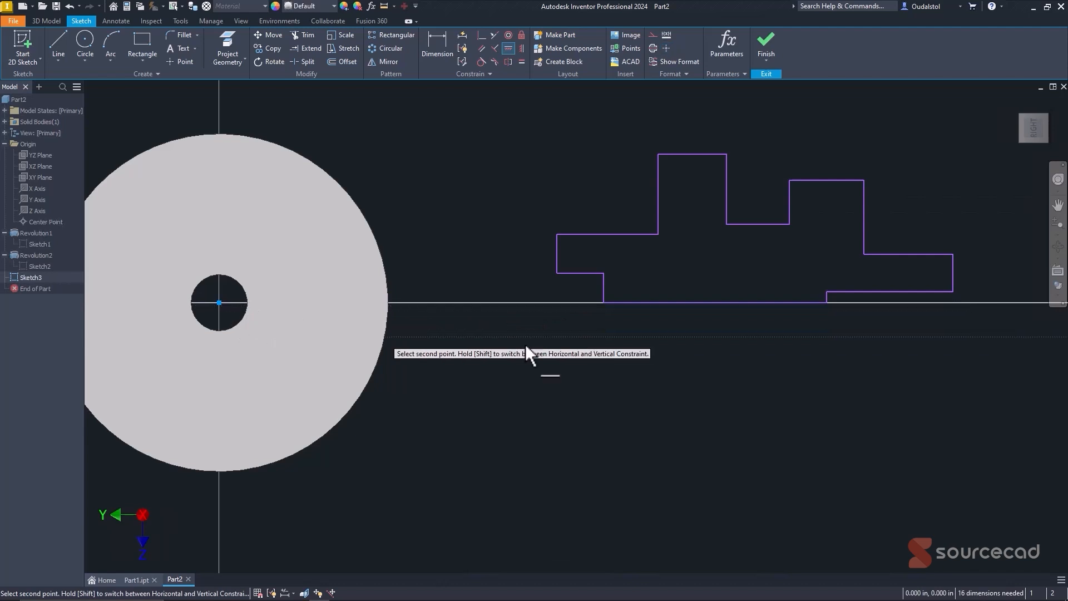
pyautogui.click(605, 301)
pyautogui.rightClick(577, 393)
pyautogui.click(618, 392)
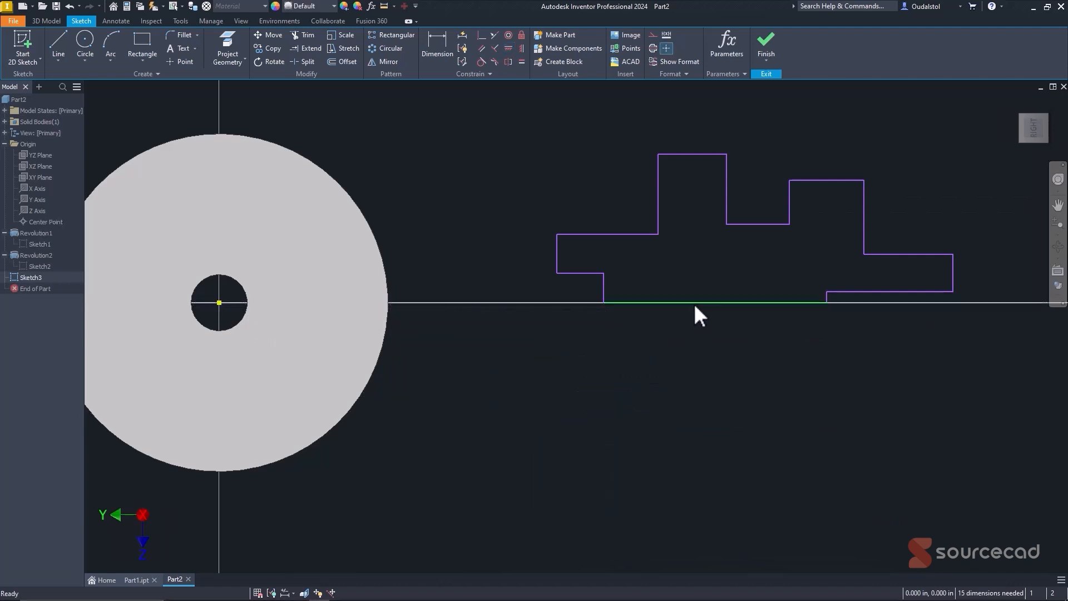
# - Convert the profile's bottom line to a centerline and add a diameter dimension to the short lower edge at the end near the disc
pyautogui.click(695, 304)
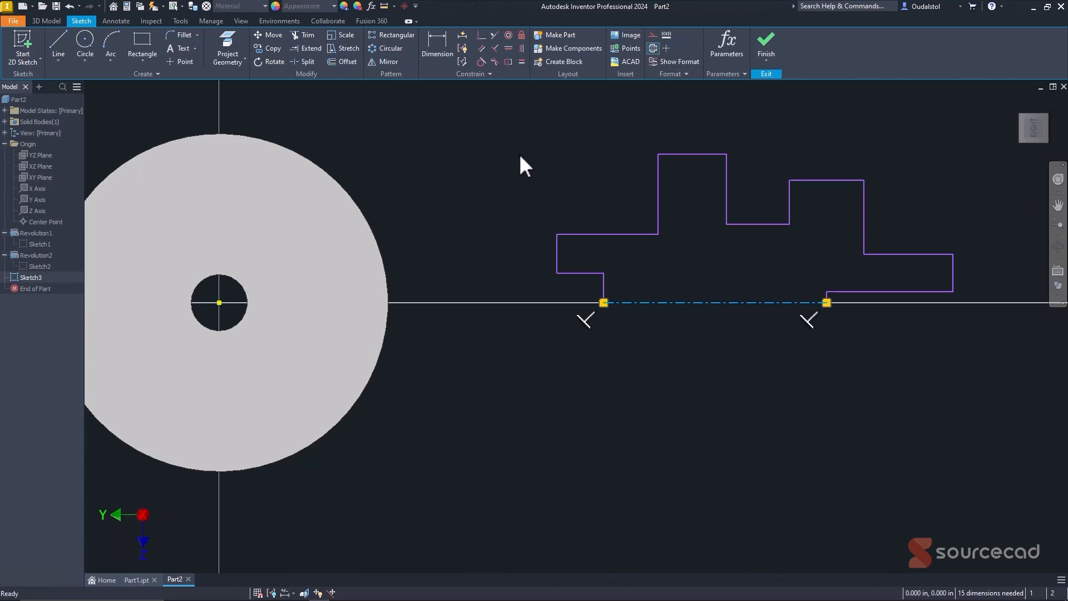
pyautogui.click(502, 146)
pyautogui.press('d')
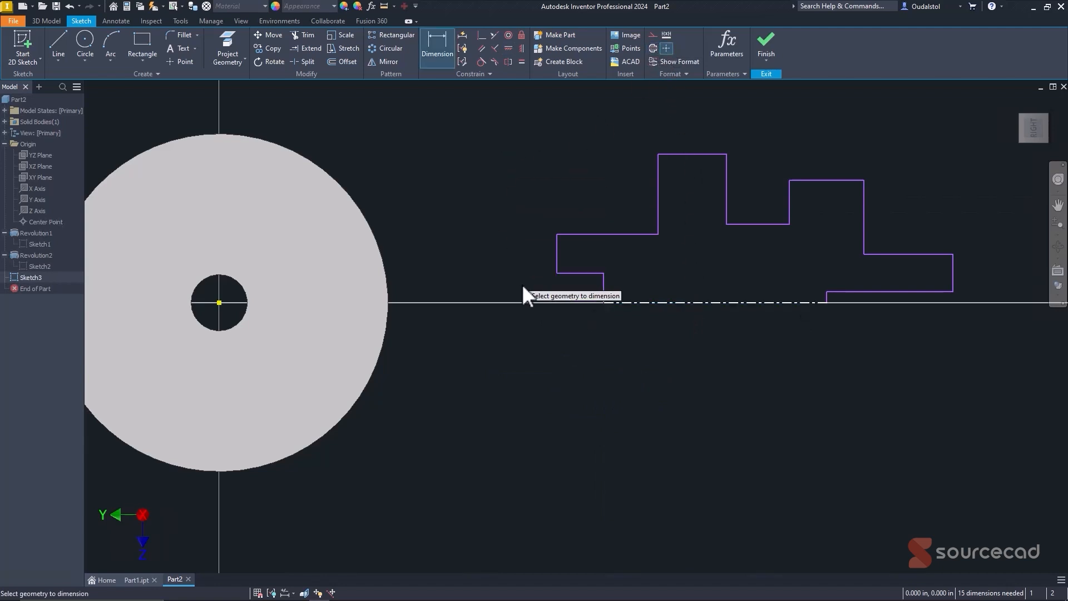
pyautogui.click(646, 304)
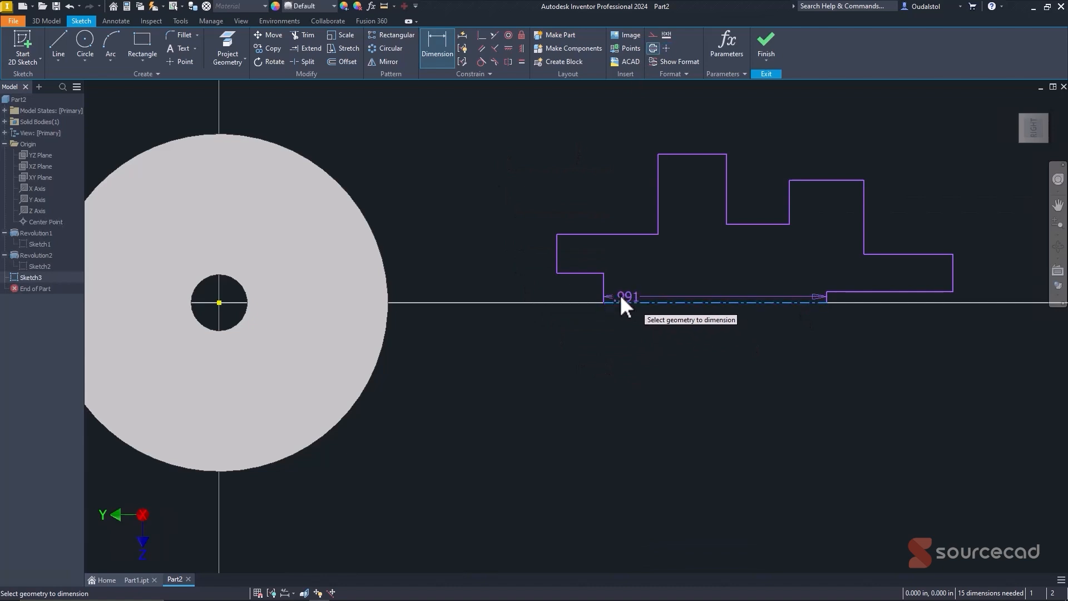
pyautogui.click(576, 274)
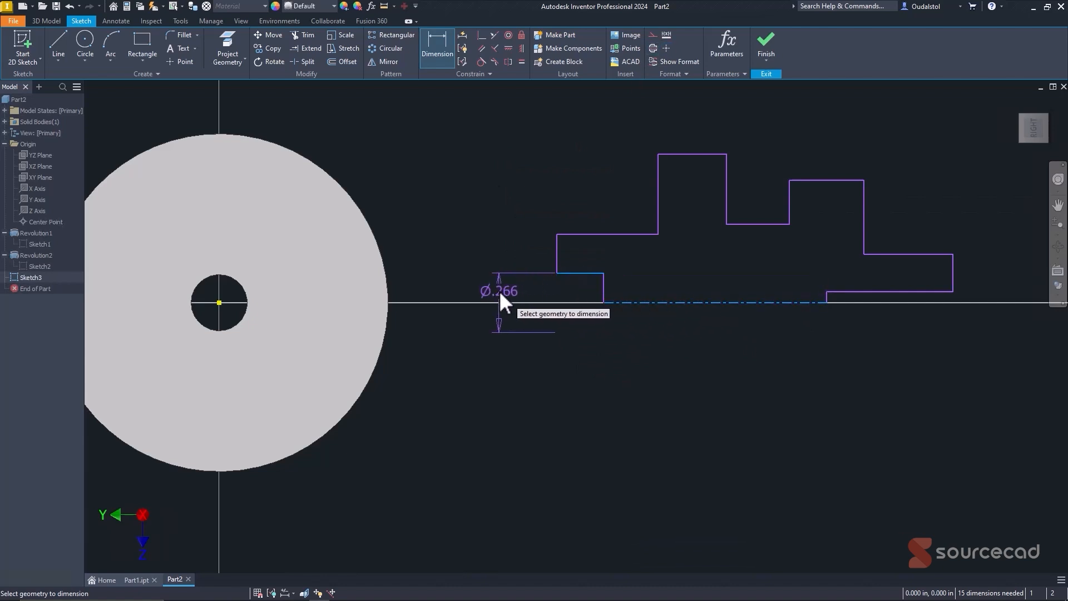
pyautogui.click(499, 291)
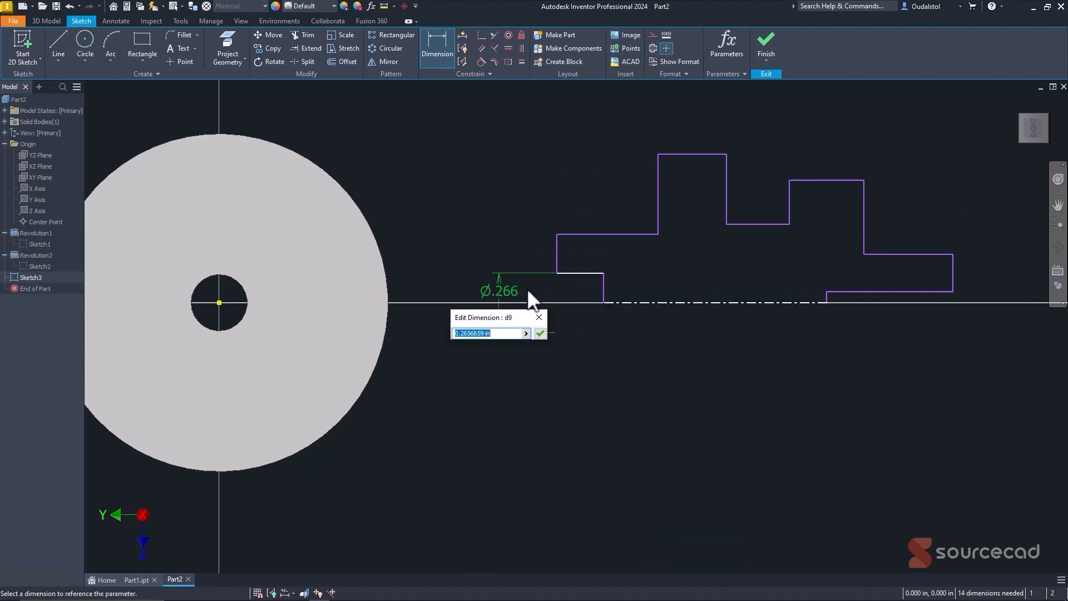
pyautogui.click(540, 332)
# - Add a diameter dimension from the centerline to the upper edge of the shoulder nearest the disc, keeping its drawn size
pyautogui.click(635, 303)
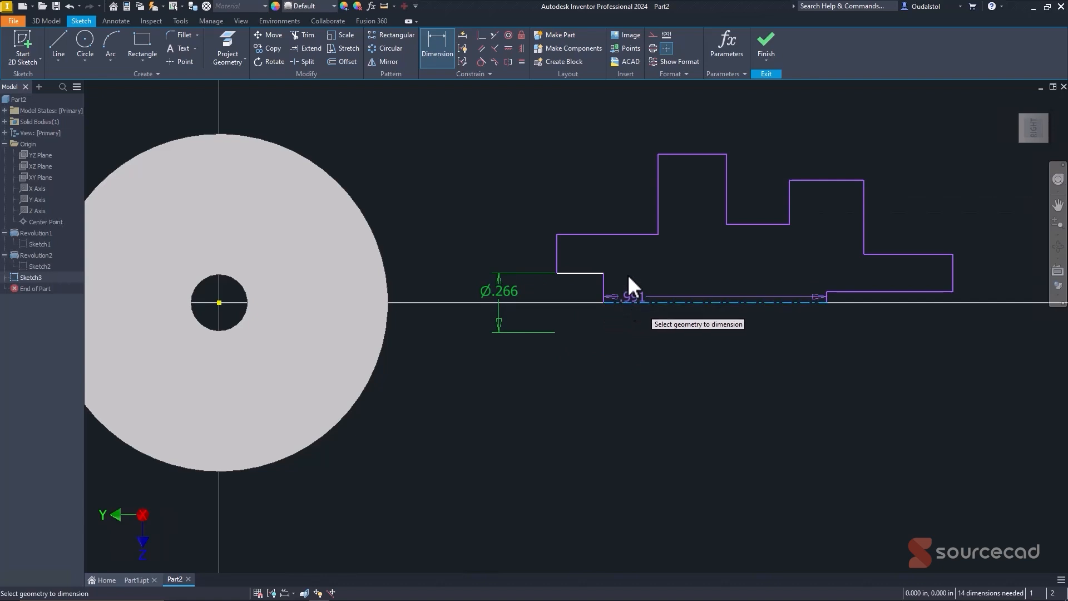
pyautogui.click(612, 233)
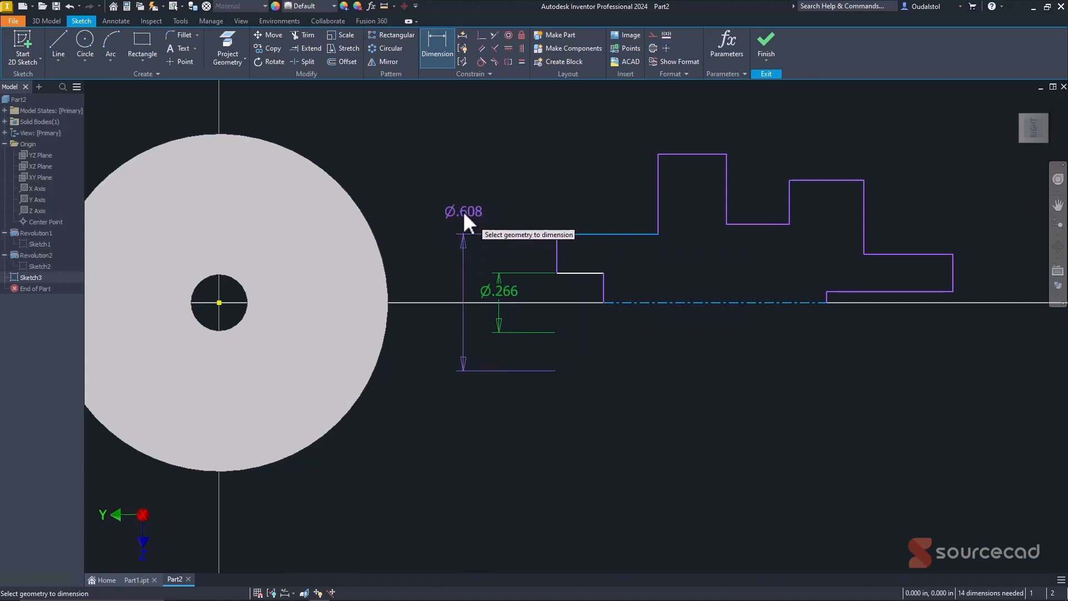
pyautogui.click(463, 212)
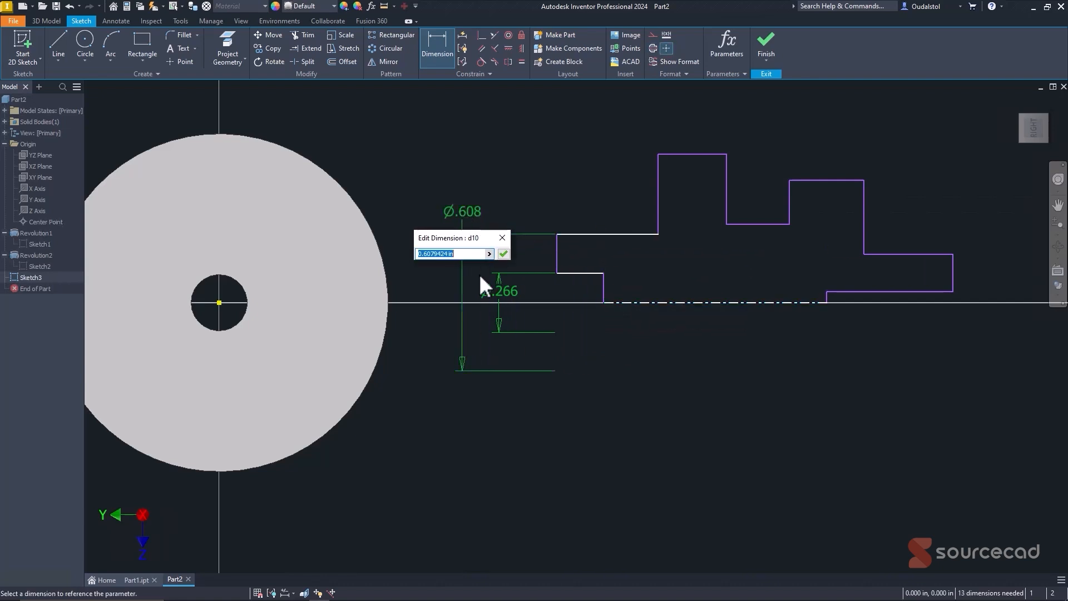
pyautogui.click(502, 238)
# - Turn off Edit Dimension for new dimensions and add a diameter dimension to the top edge of the taller raised section
pyautogui.rightClick(653, 275)
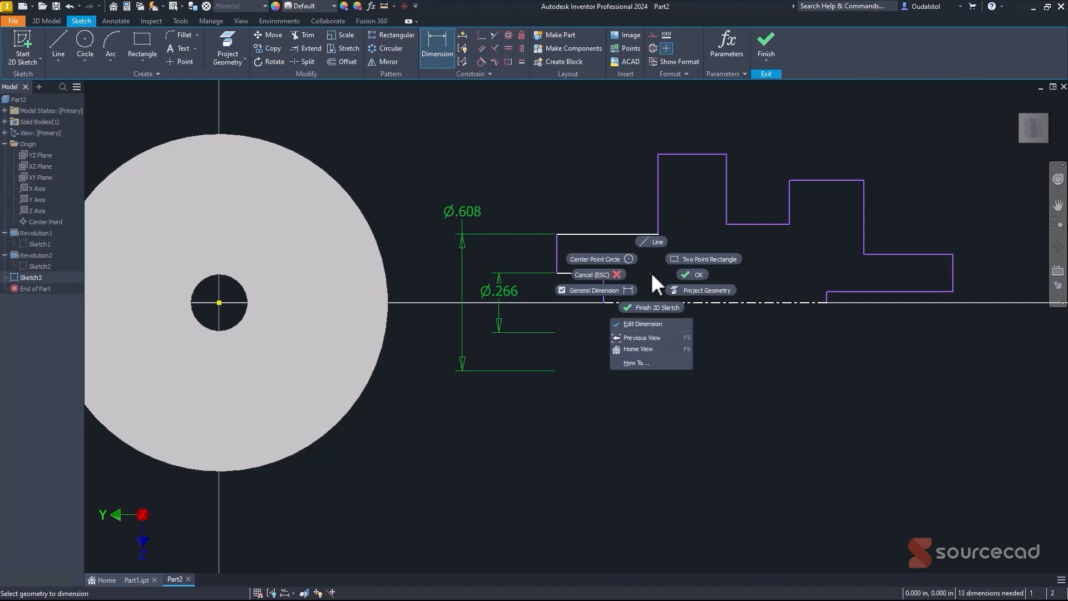
pyautogui.click(620, 325)
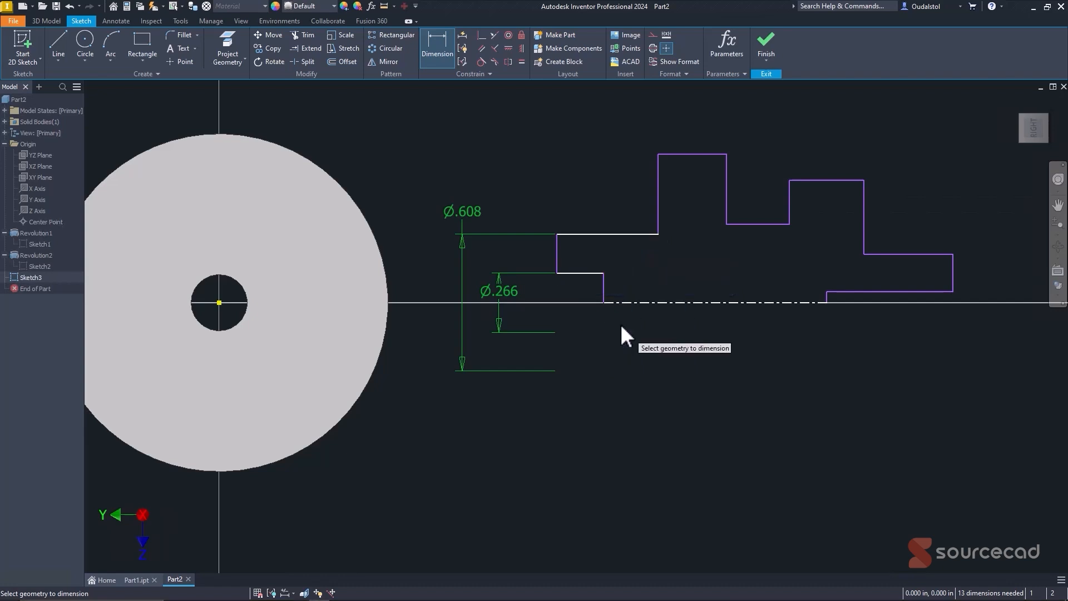
pyautogui.click(666, 302)
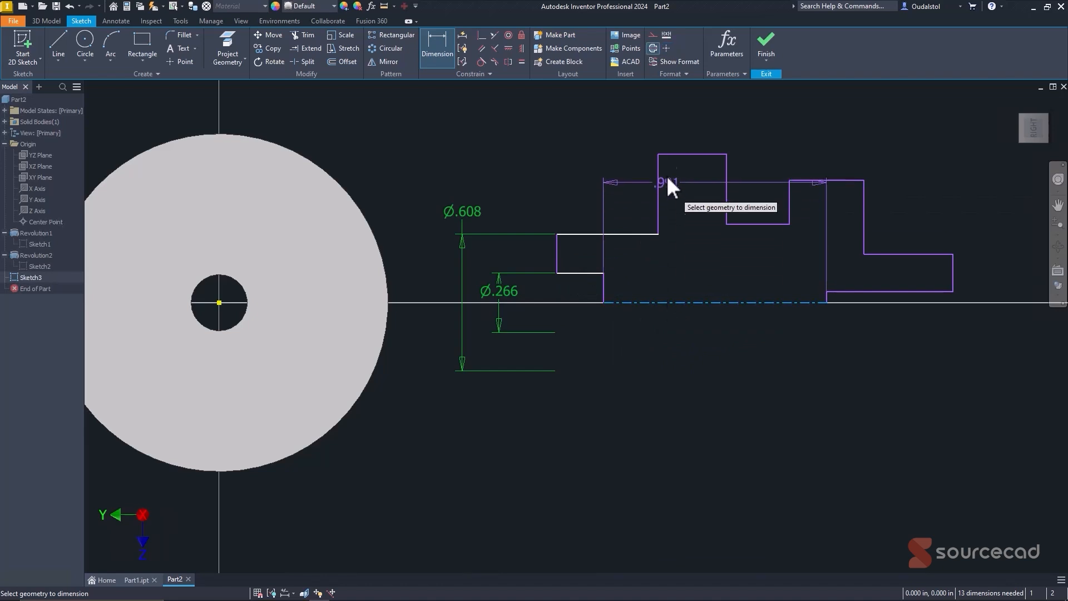
pyautogui.click(423, 149)
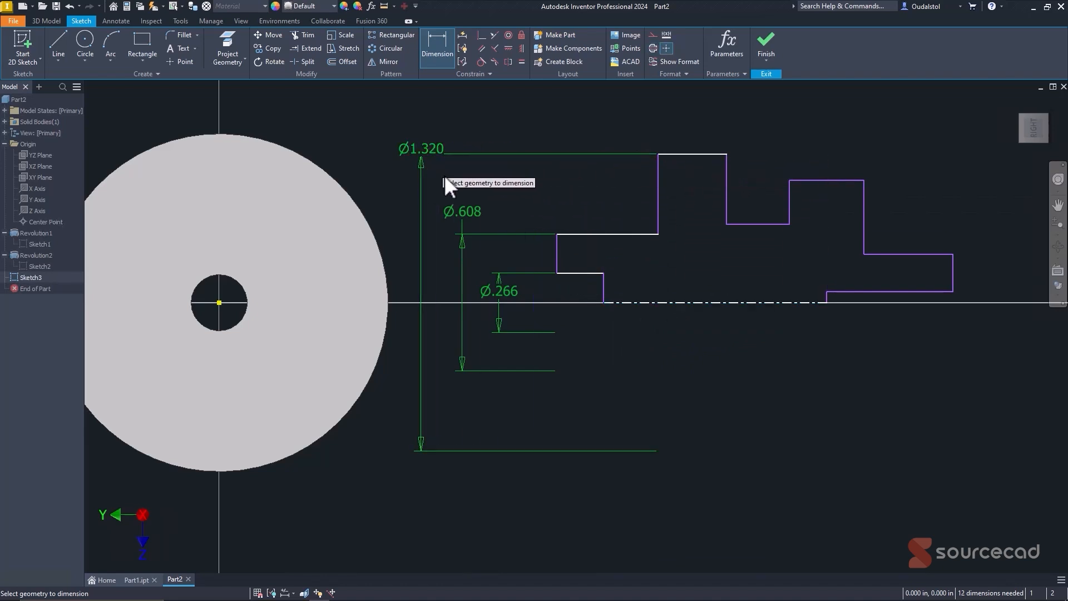
# - Turn Edit Dimension back on and add a diameter dimension to the recessed edge between the two raised sections, keeping its drawn size
pyautogui.rightClick(687, 243)
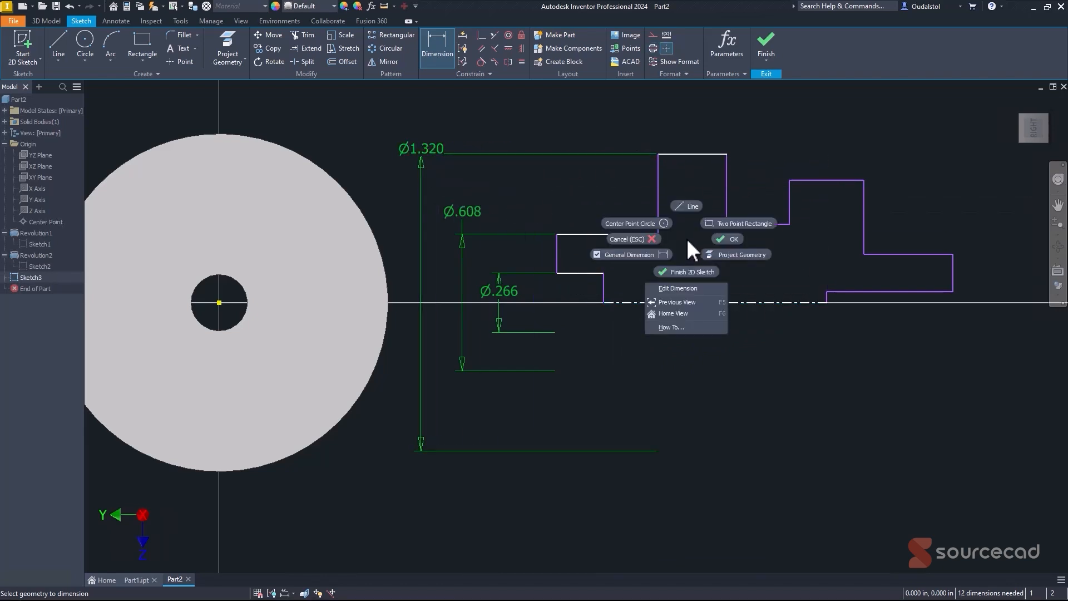
pyautogui.click(678, 290)
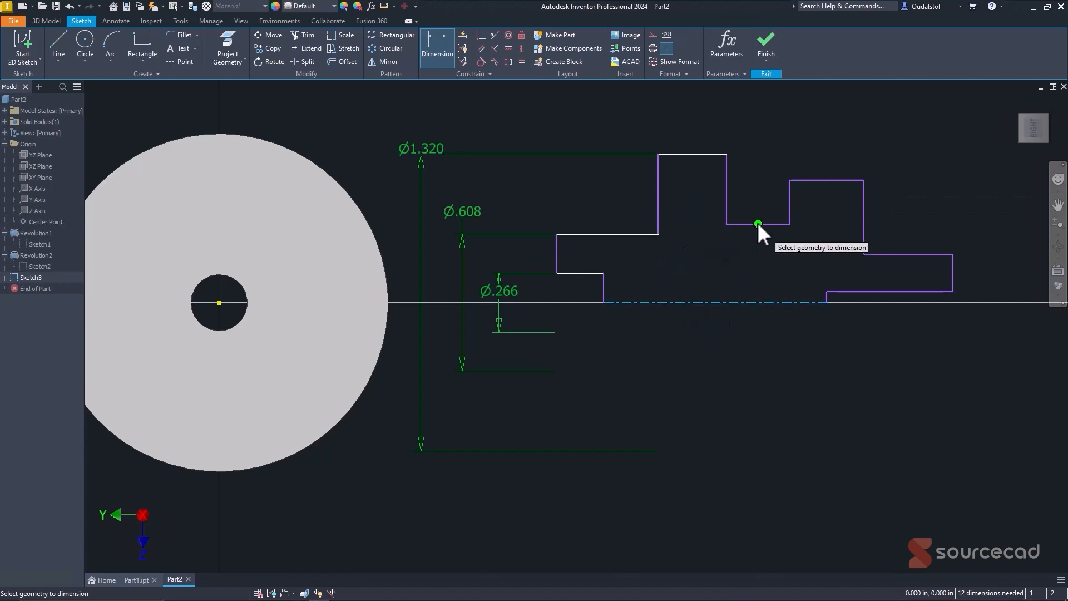
pyautogui.click(741, 224)
pyautogui.moveTo(680, 248); pyautogui.dragTo(632, 255, button='middle')
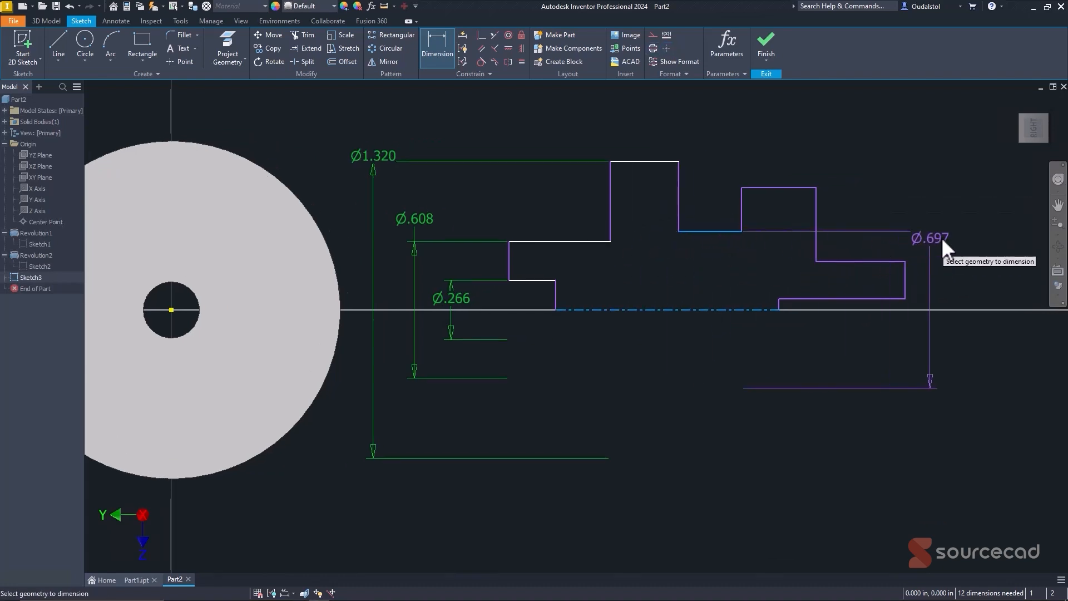
pyautogui.click(990, 238)
pyautogui.moveTo(779, 252); pyautogui.dragTo(633, 279, button='middle')
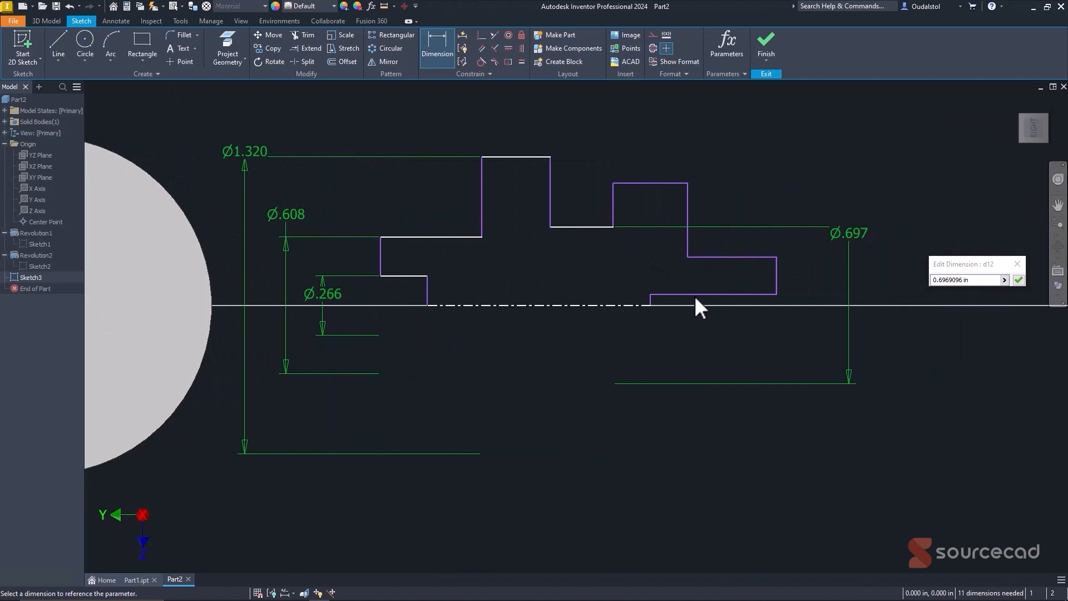
pyautogui.click(1019, 280)
# - Add a diameter dimension from the centerline to the top edge of the shorter raised section, keeping its drawn size
pyautogui.click(597, 303)
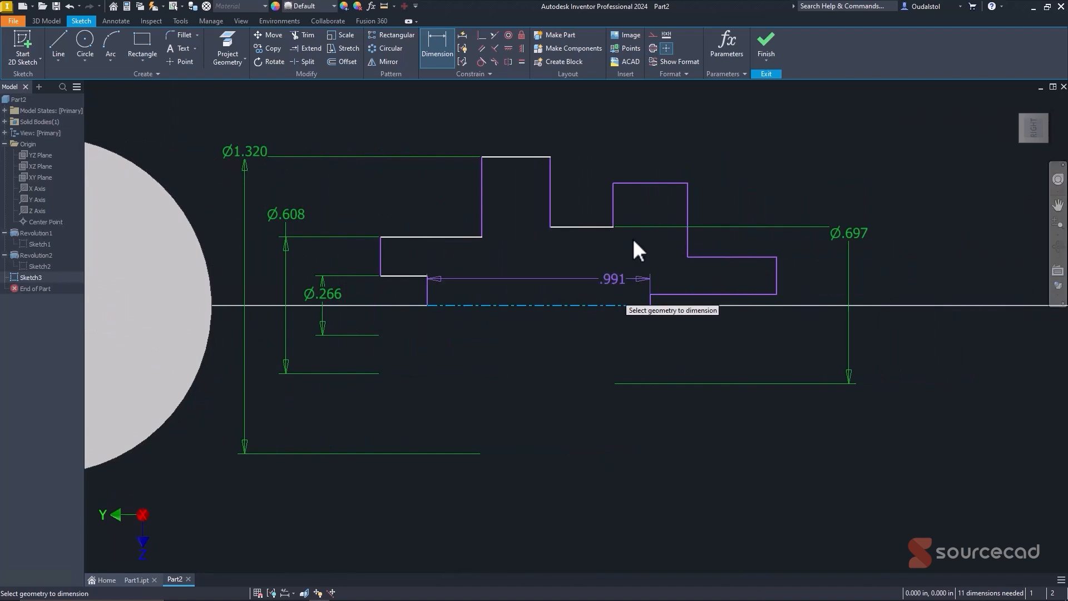
pyautogui.click(640, 184)
pyautogui.click(982, 192)
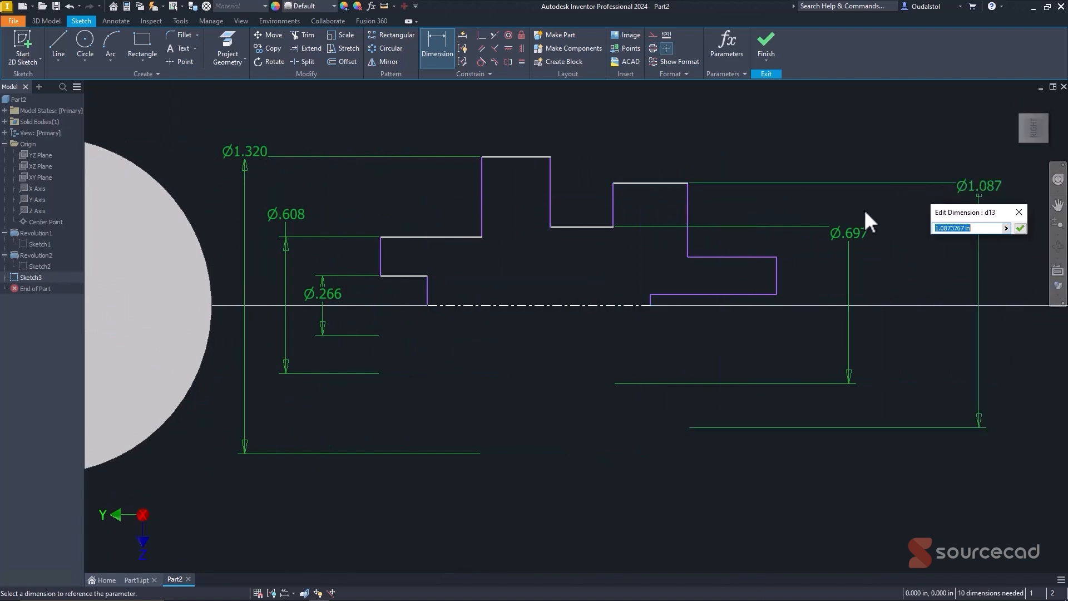
pyautogui.moveTo(679, 306); pyautogui.dragTo(582, 325, button='middle')
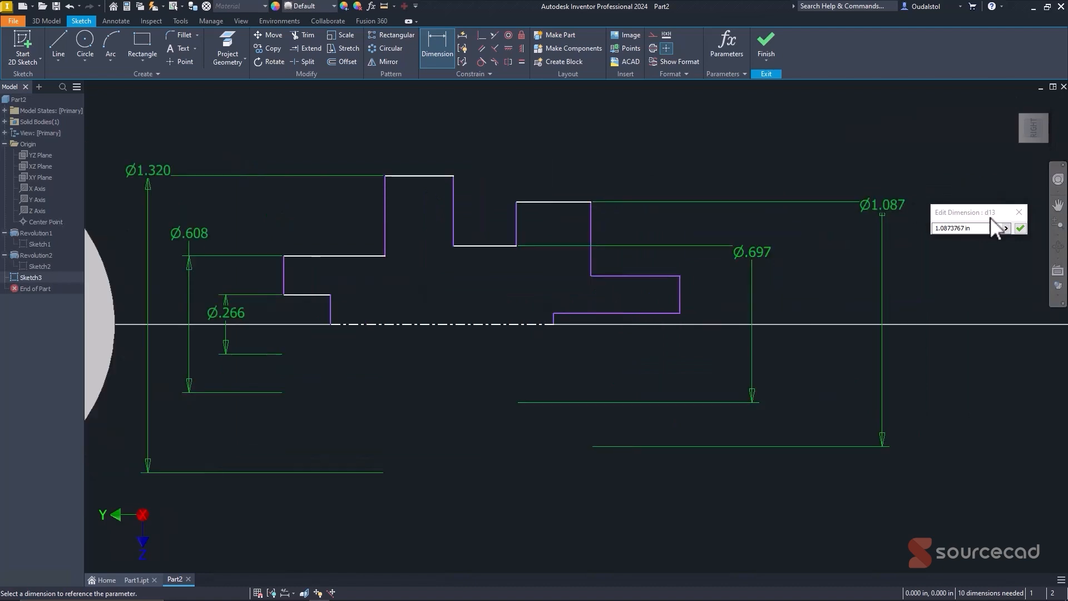
pyautogui.click(1019, 228)
# - Add diameter dimensions to the upper and lower horizontal edges of the profile's far end, keeping their drawn sizes
pyautogui.click(618, 277)
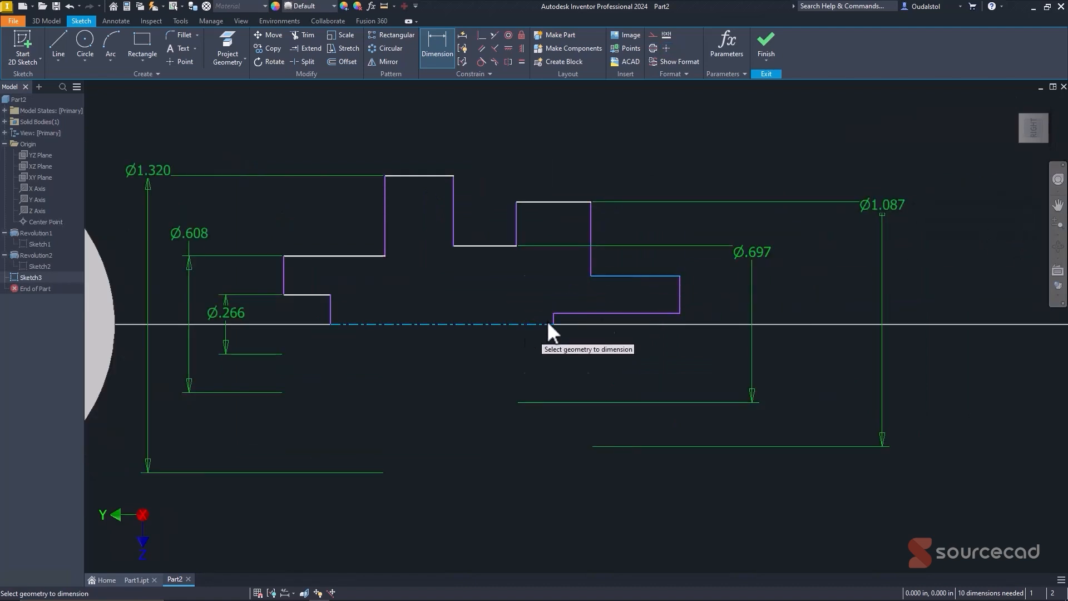
pyautogui.click(547, 323)
pyautogui.click(719, 310)
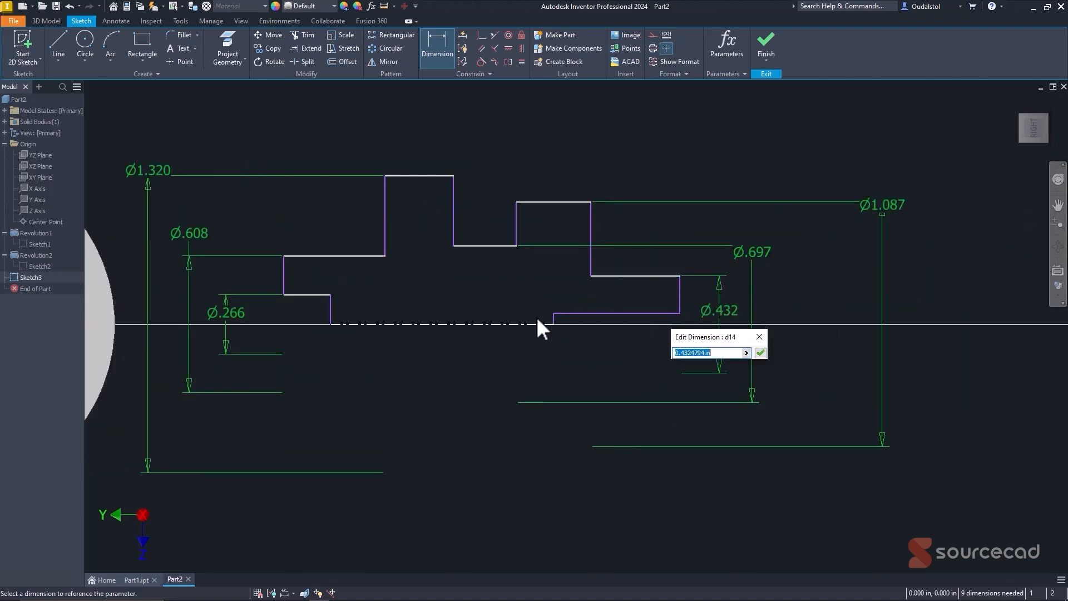
pyautogui.click(761, 352)
pyautogui.click(612, 315)
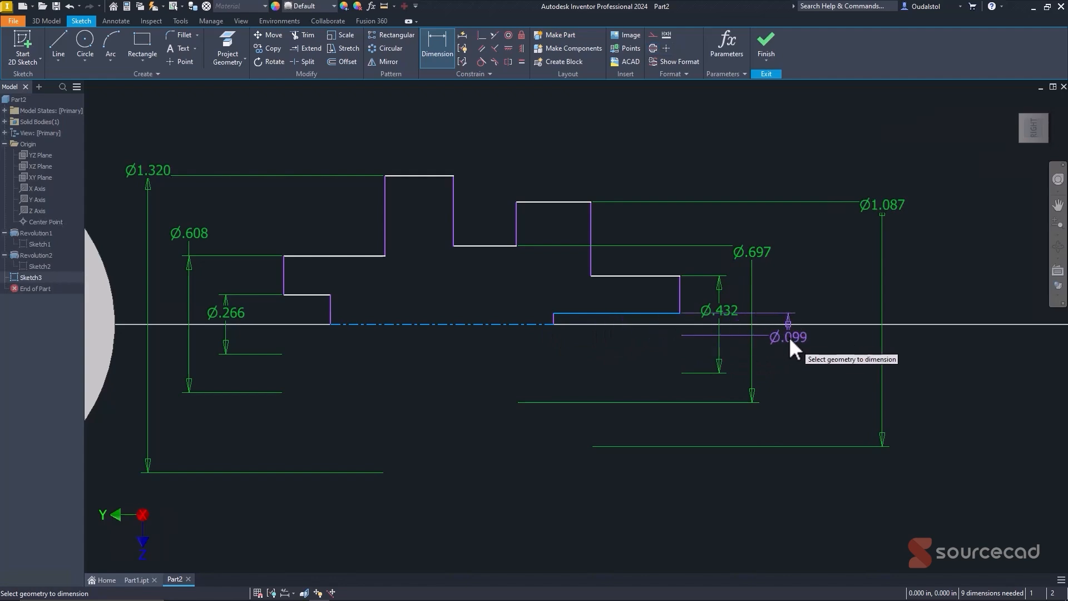
pyautogui.click(793, 341)
pyautogui.click(820, 386)
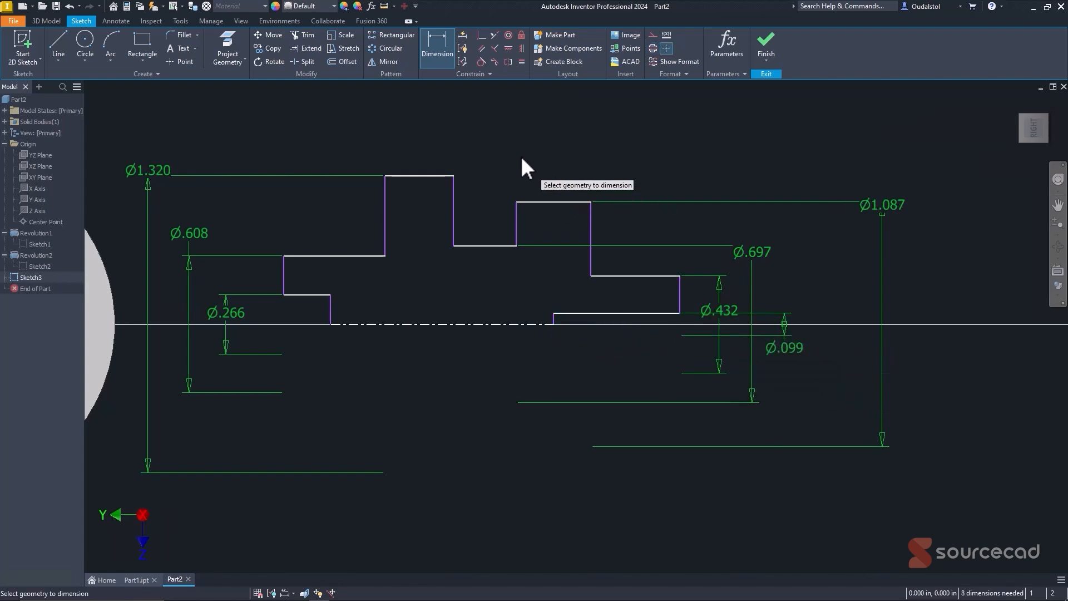
# - Revolve the stepped profile a full 360 degrees about its centerline
pyautogui.press('r')
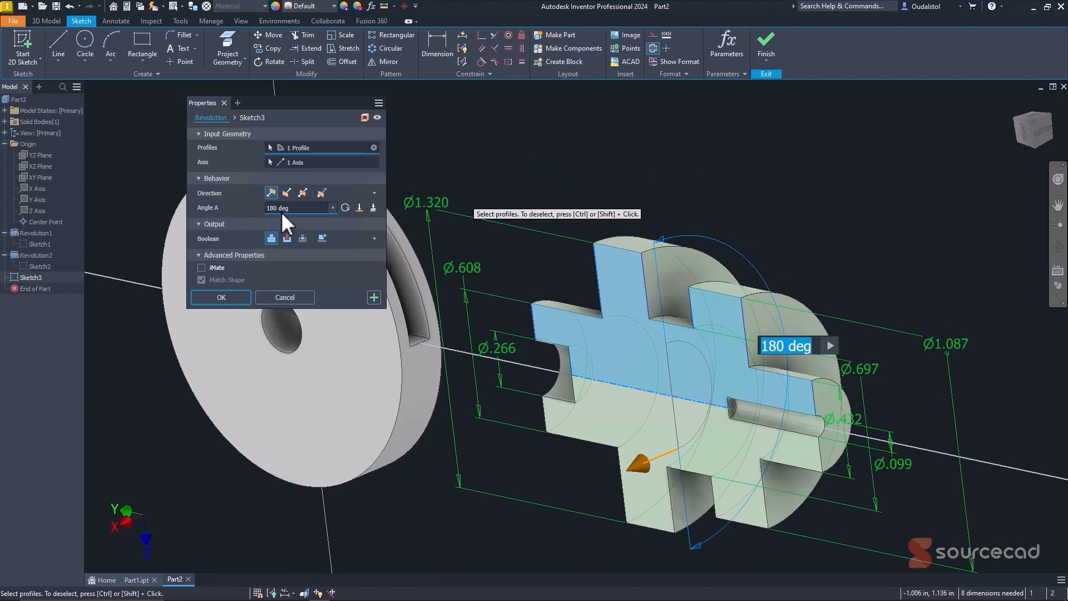
pyautogui.click(345, 208)
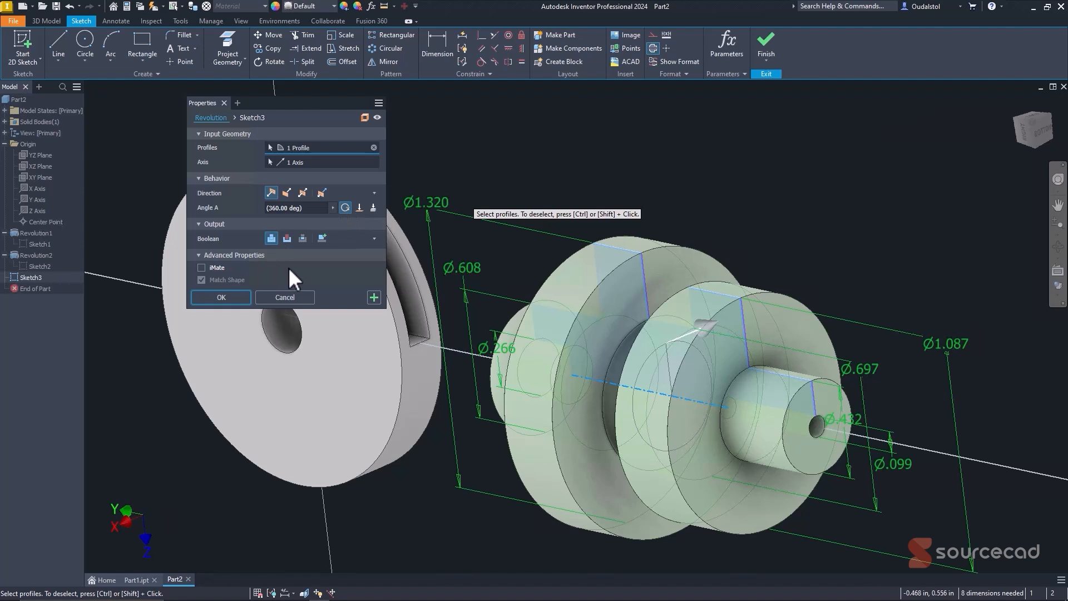
pyautogui.click(219, 298)
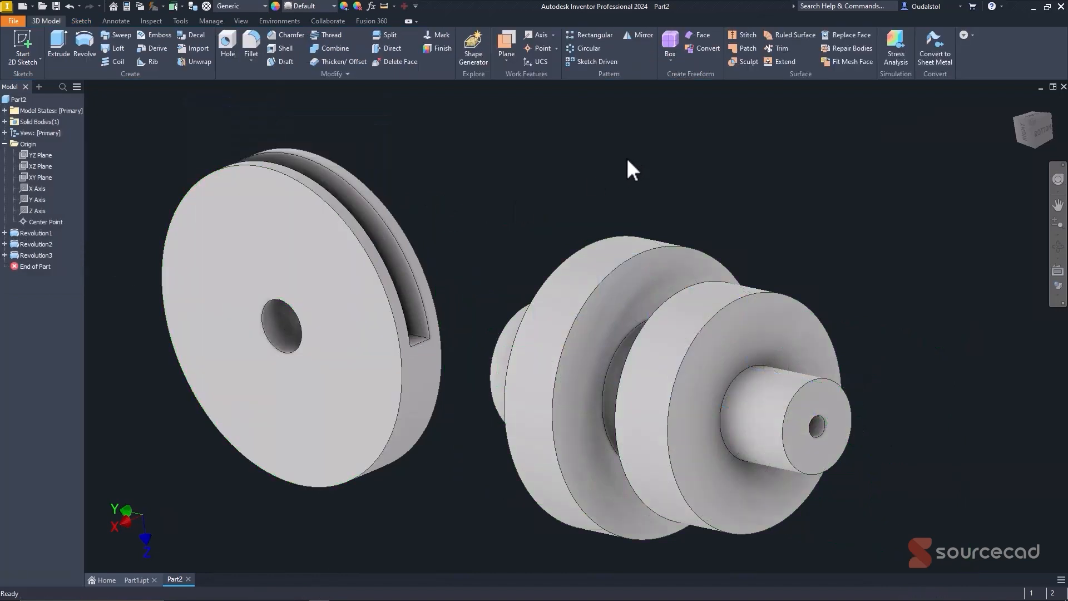
# - Examine the disc and the new stepped shaft from angled and right-side views, and collapse the Origin folder in the model tree
pyautogui.click(1024, 135)
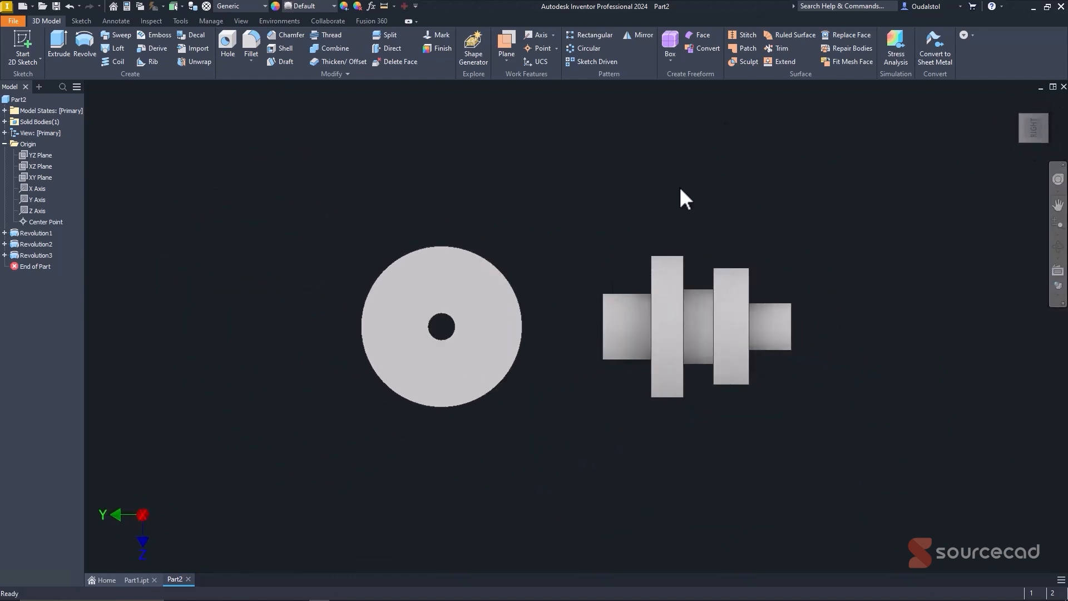
pyautogui.moveTo(623, 192)
pyautogui.keyDown('shift'); pyautogui.mouseDown(button='middle')
pyautogui.moveTo(690, 218)
pyautogui.moveTo(648, 218)
pyautogui.mouseUp(button='middle'); pyautogui.keyUp('shift')
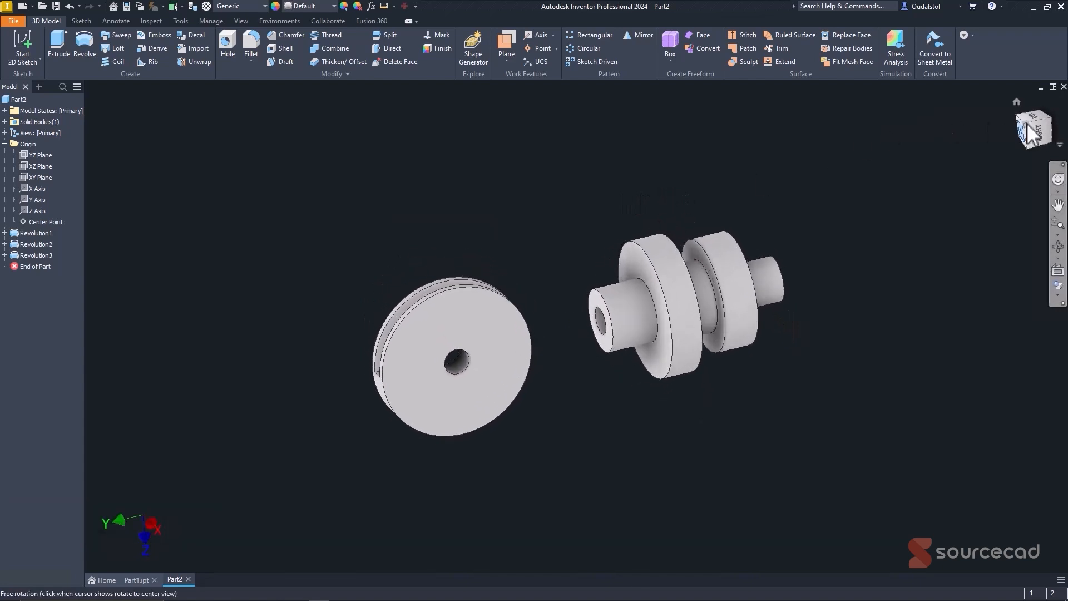
pyautogui.moveTo(1024, 122); pyautogui.dragTo(1053, 111)
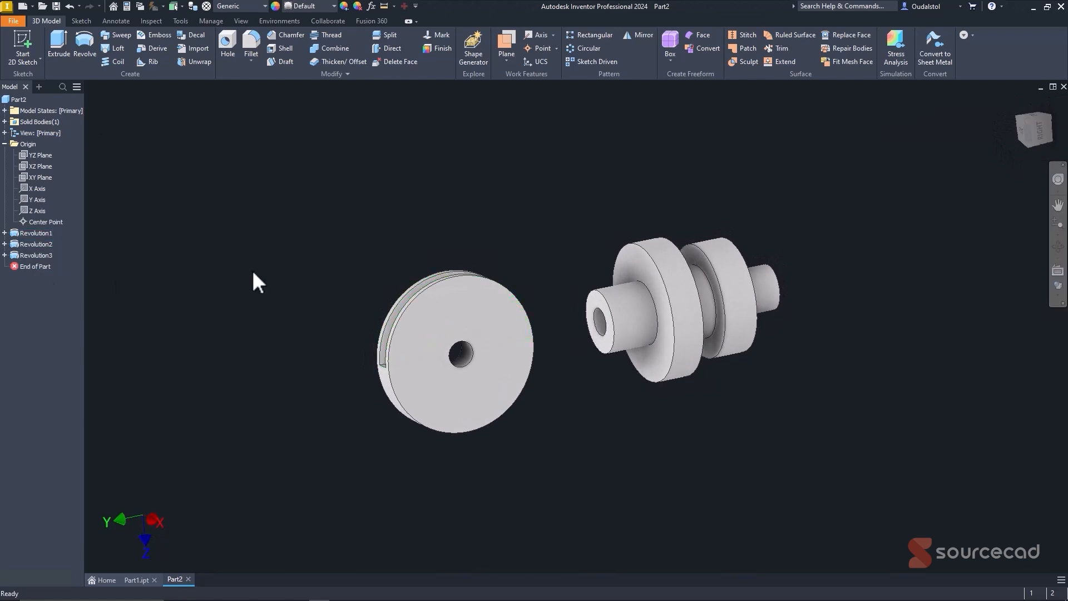
pyautogui.click(1058, 246)
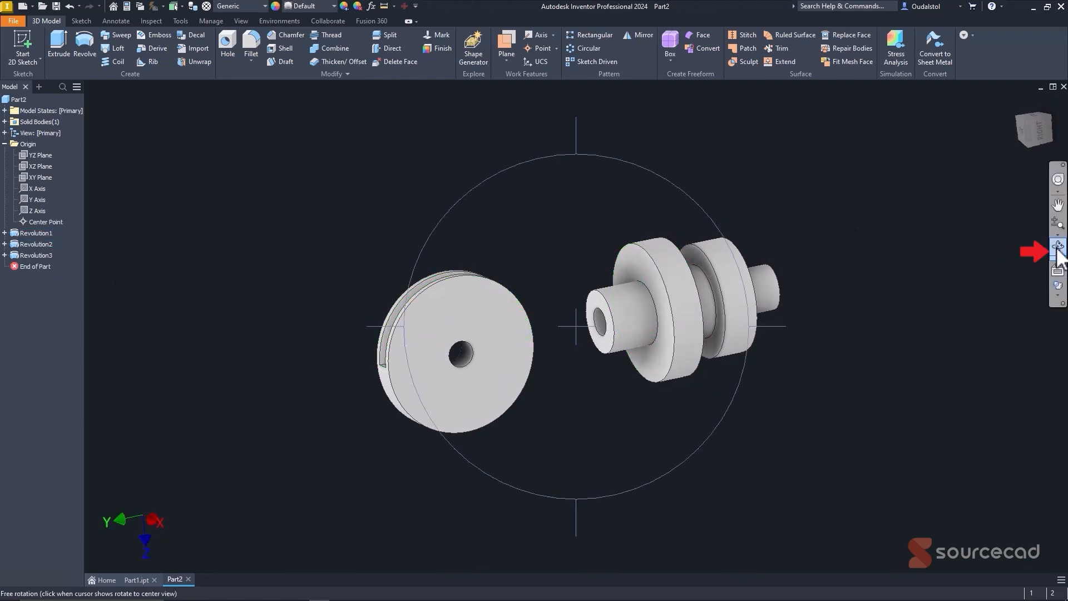
pyautogui.moveTo(607, 251); pyautogui.dragTo(463, 222)
pyautogui.press('Escape')
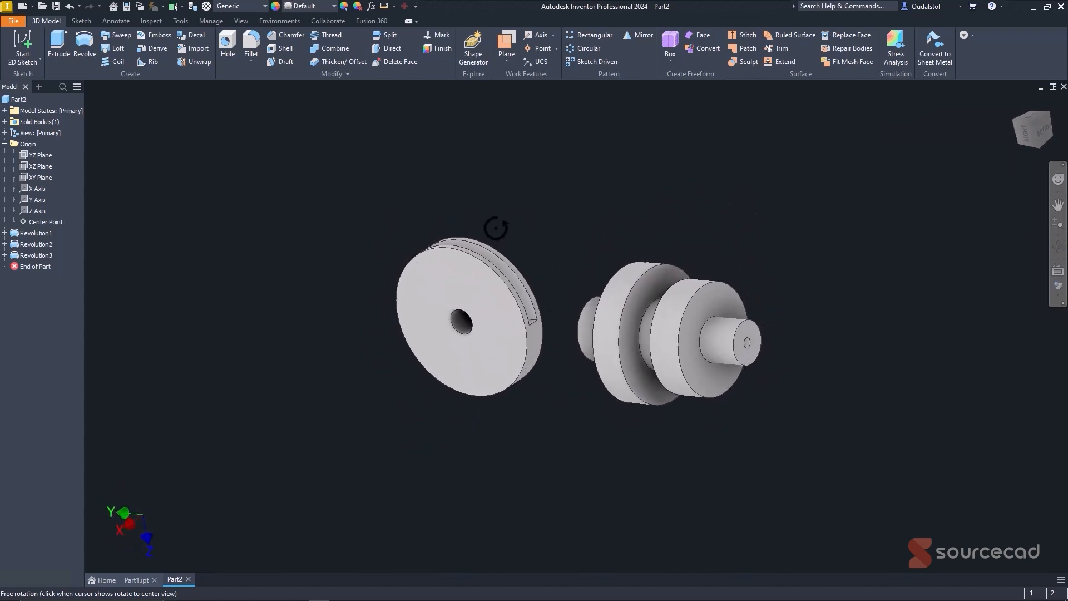
pyautogui.click(1023, 134)
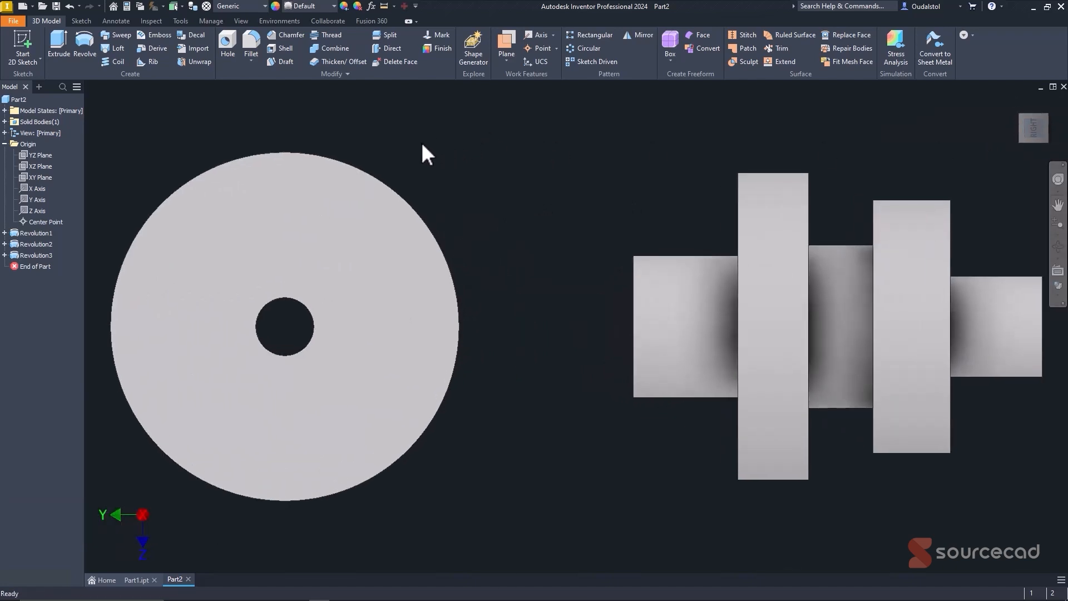
pyautogui.click(319, 224)
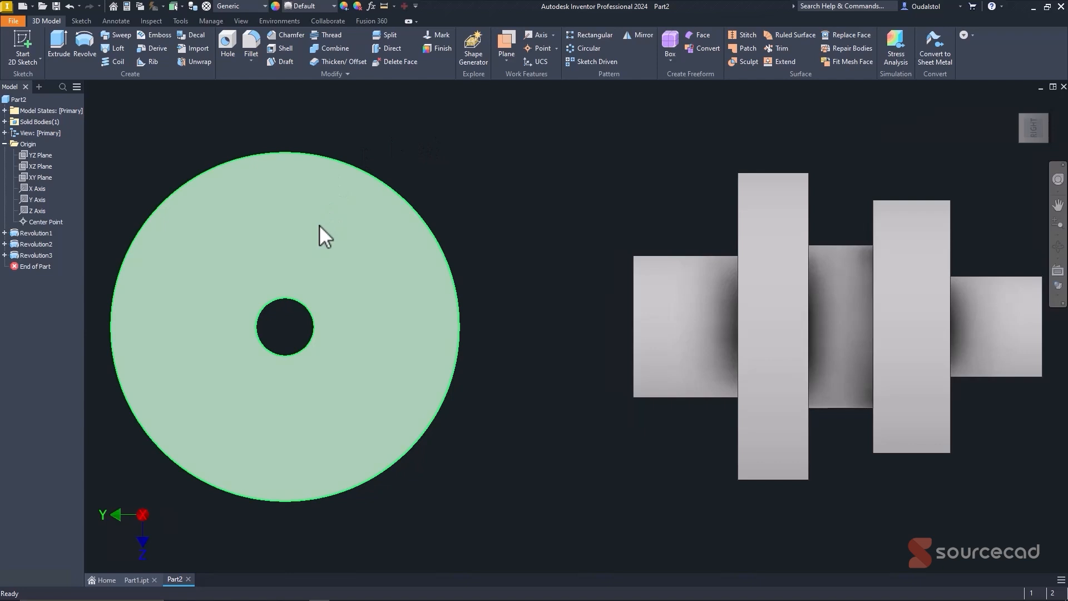
pyautogui.press('Escape')
pyautogui.scroll(-3, 319, 225)
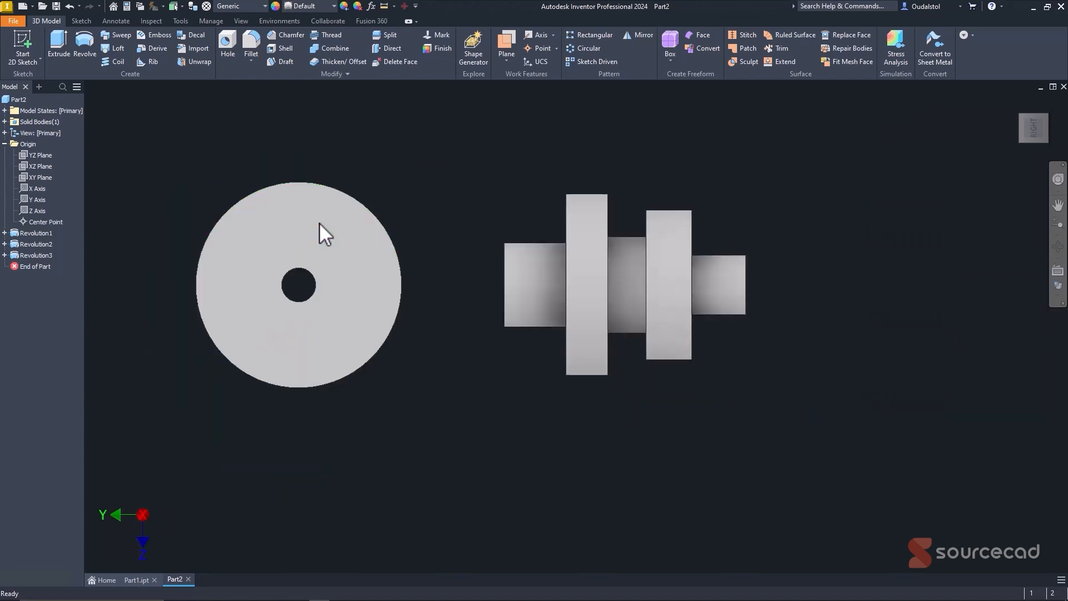
pyautogui.click(5, 144)
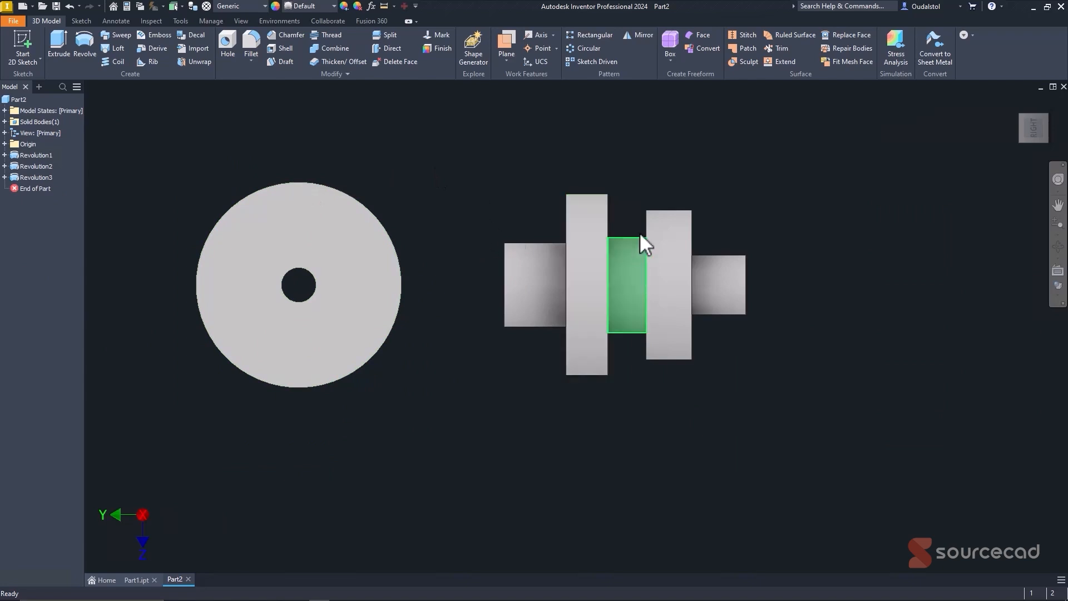
# - Delete the stepped shaft's revolution together with its consumed sketch, and save the part as Part2.ipt in the Part Essential folder
pyautogui.click(36, 177)
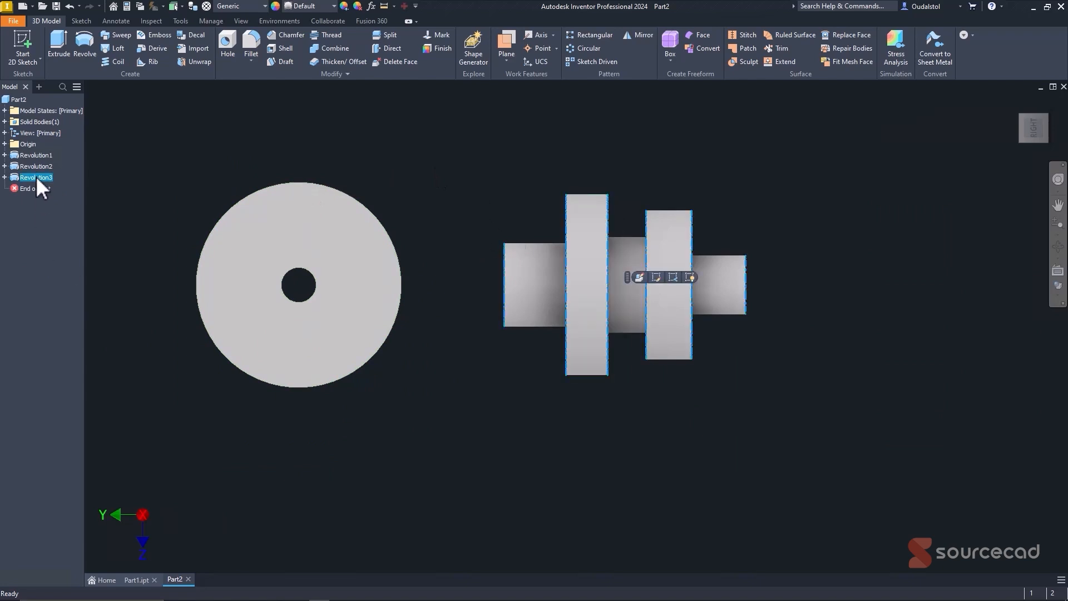
pyautogui.rightClick(36, 176)
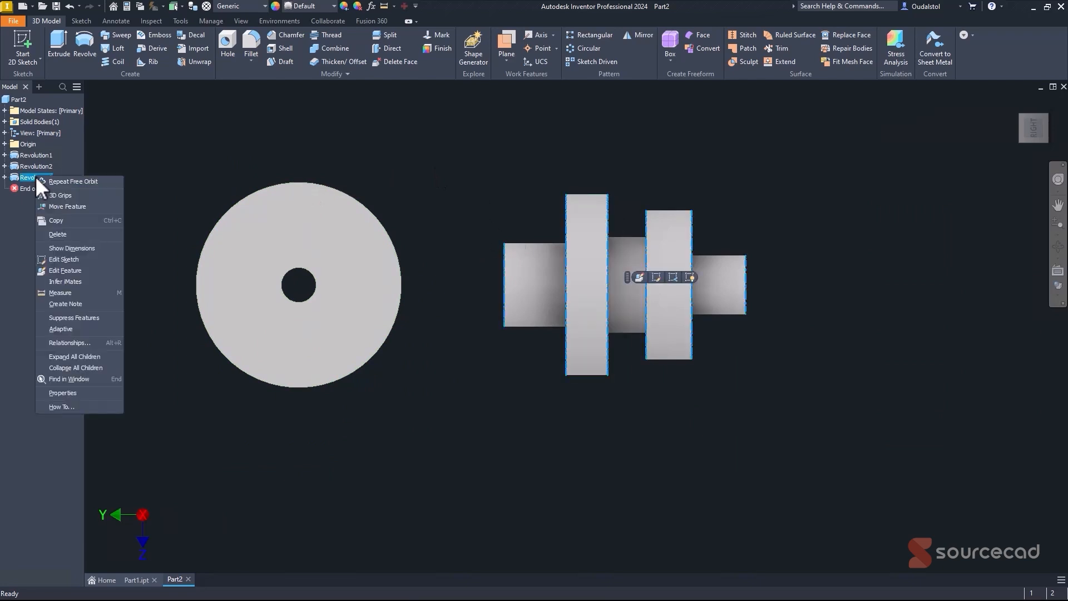
pyautogui.click(64, 235)
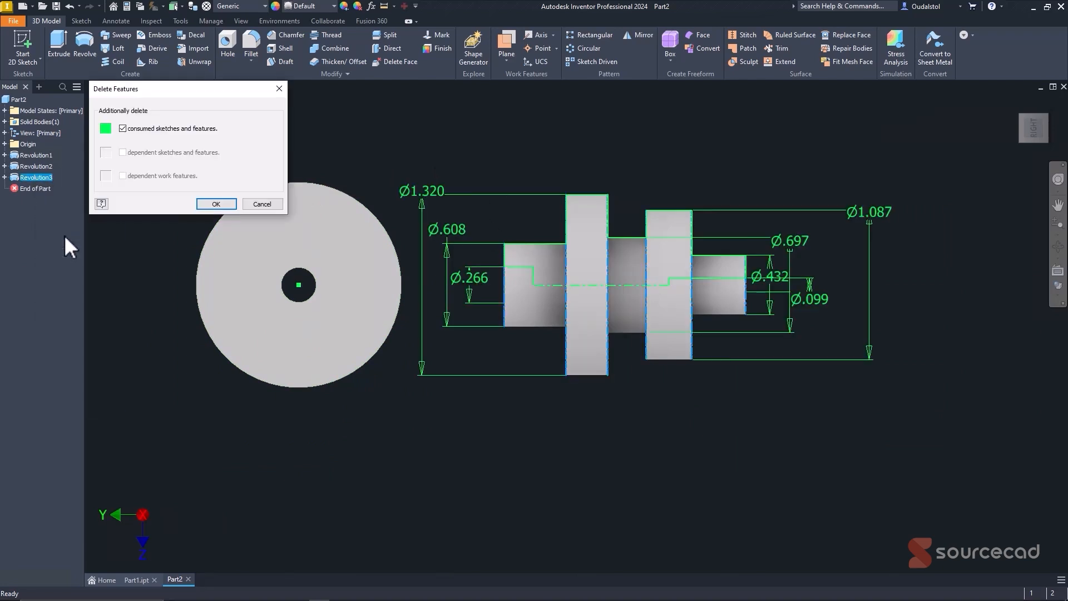
pyautogui.click(215, 203)
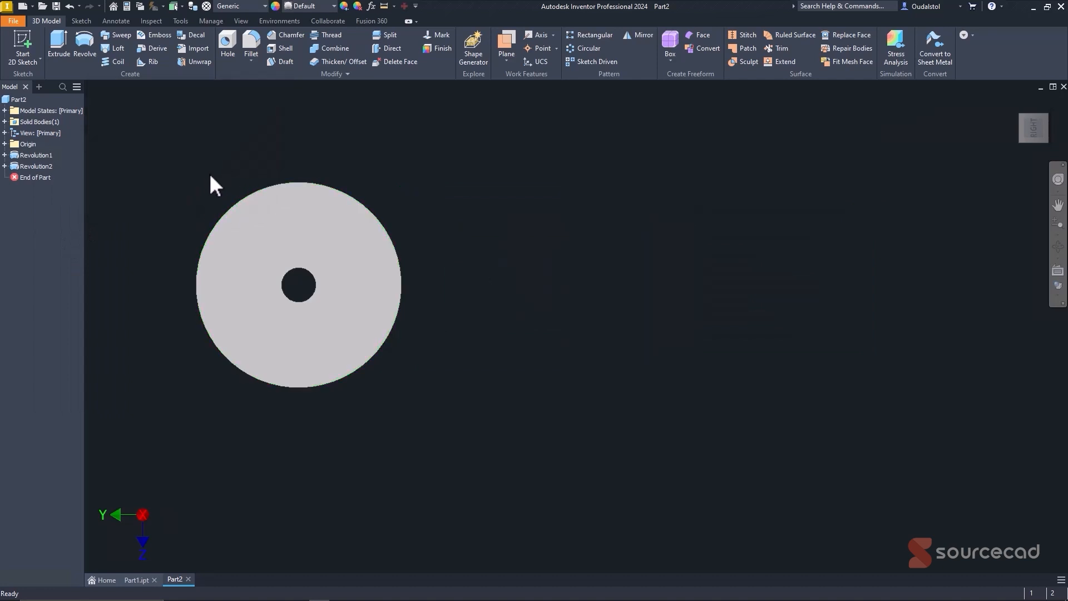
pyautogui.moveTo(221, 185); pyautogui.dragTo(407, 191, button='middle')
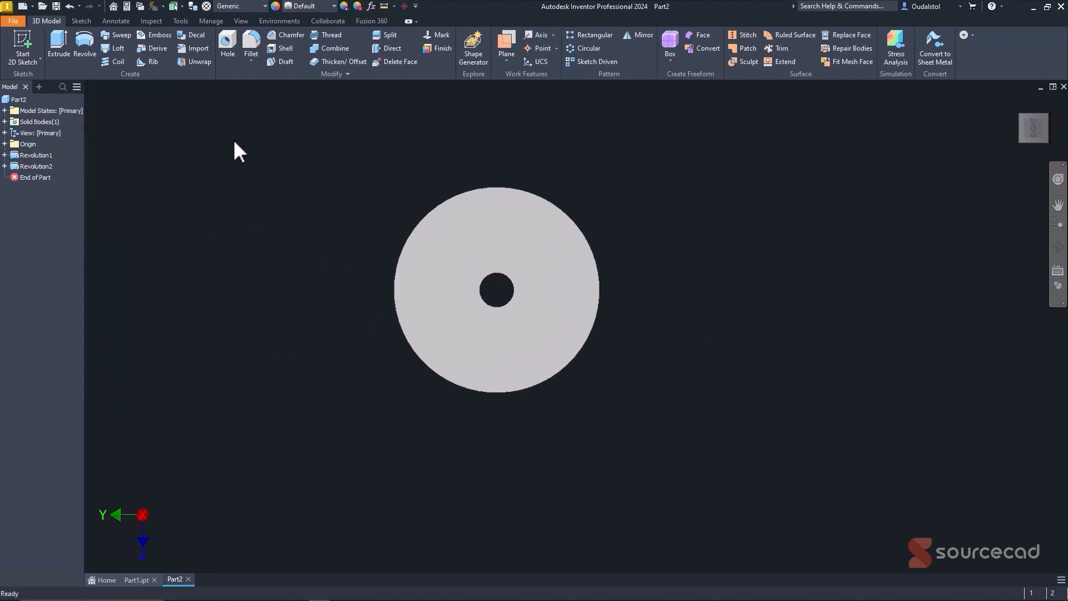
pyautogui.click(56, 6)
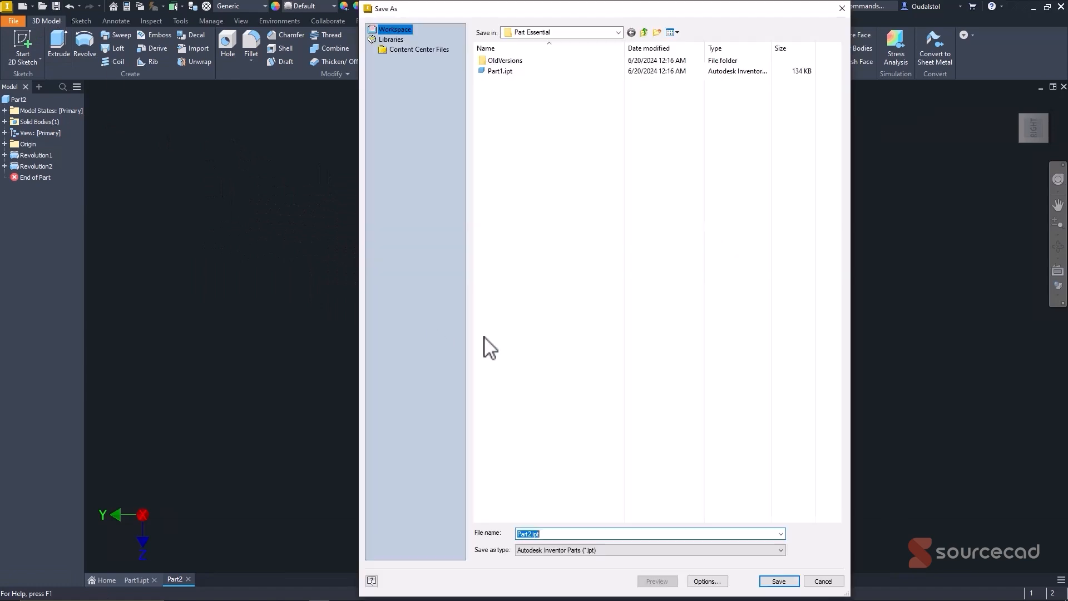
pyautogui.click(779, 581)
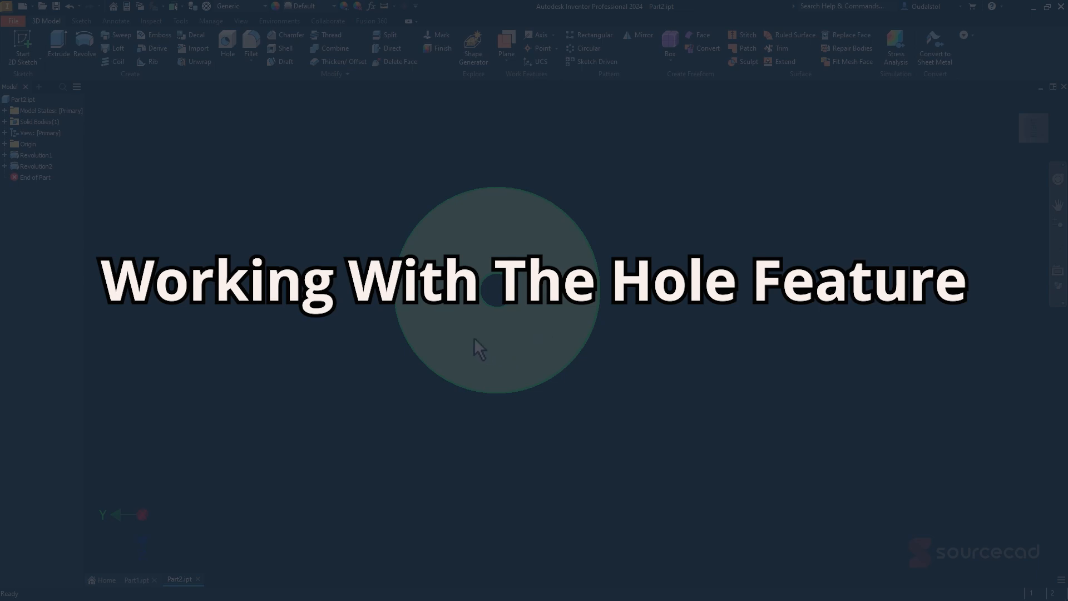
# - Switch to Part1.ipt and place a simple 0.25 in diameter hole on the long bar's top face, near the end beside the small block
pyautogui.moveTo(436, 296); pyautogui.dragTo(423, 333, button='middle')
pyautogui.scroll(3, 426, 297)
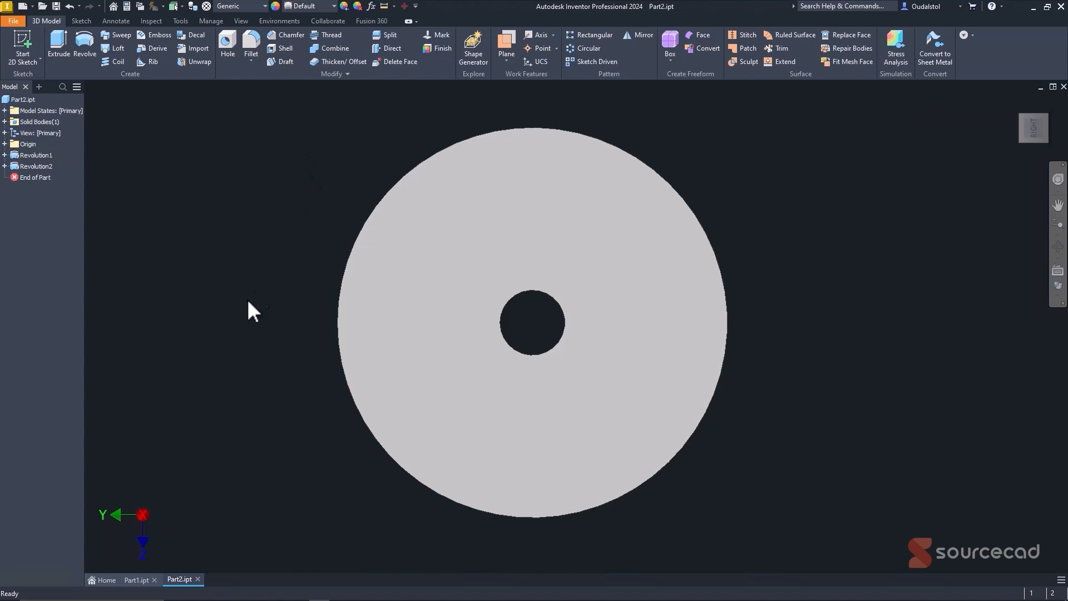
pyautogui.click(137, 581)
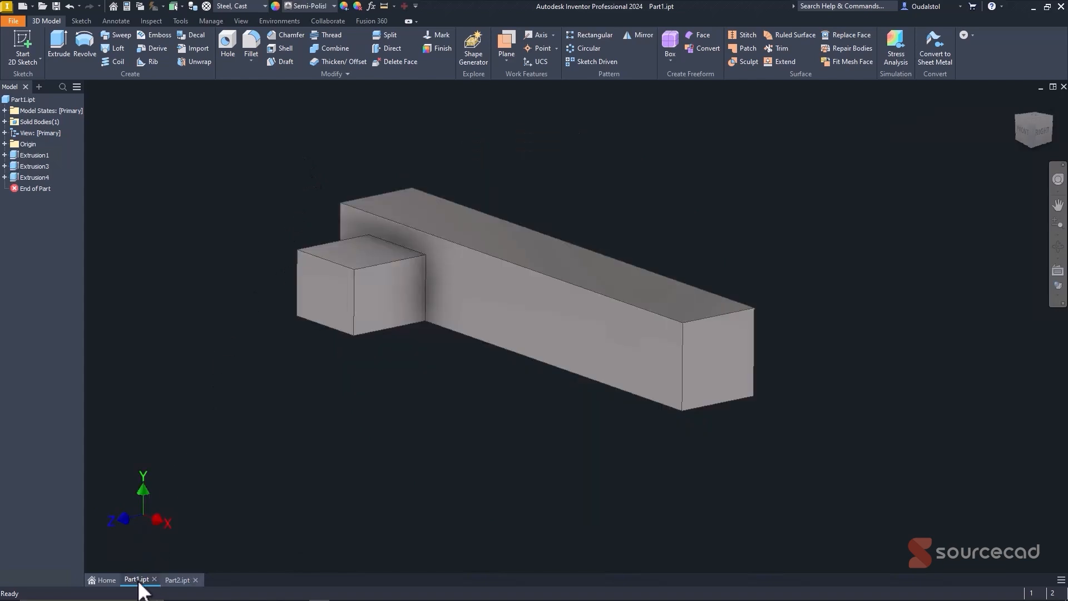
pyautogui.moveTo(228, 219)
pyautogui.mouseDown(button='middle')
pyautogui.moveTo(203, 250)
pyautogui.moveTo(227, 248)
pyautogui.moveTo(221, 265)
pyautogui.moveTo(218, 256)
pyautogui.moveTo(207, 267)
pyautogui.mouseUp(button='middle')
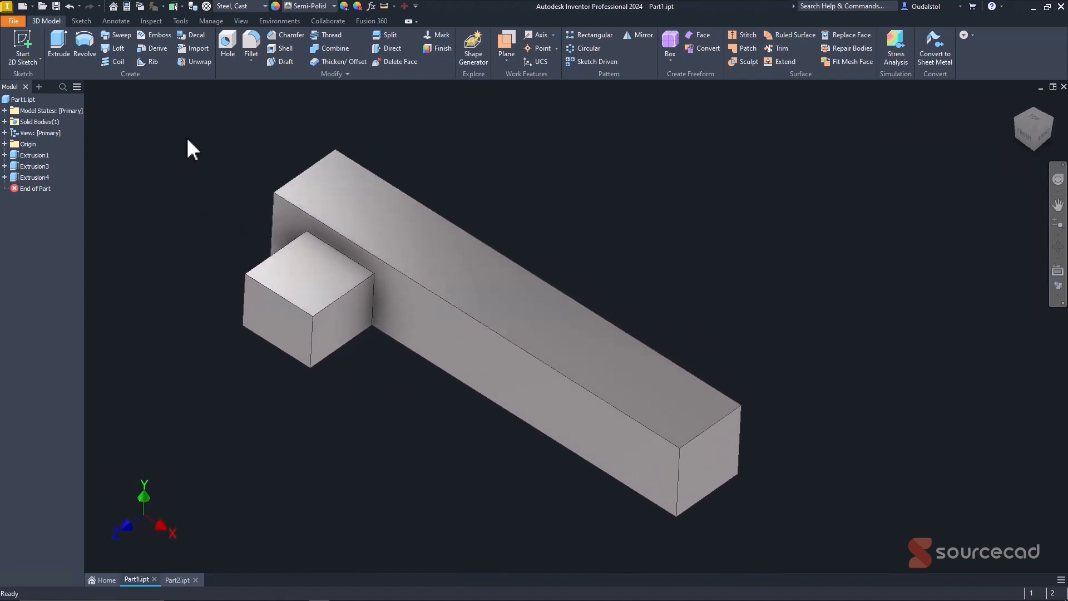
pyautogui.click(228, 36)
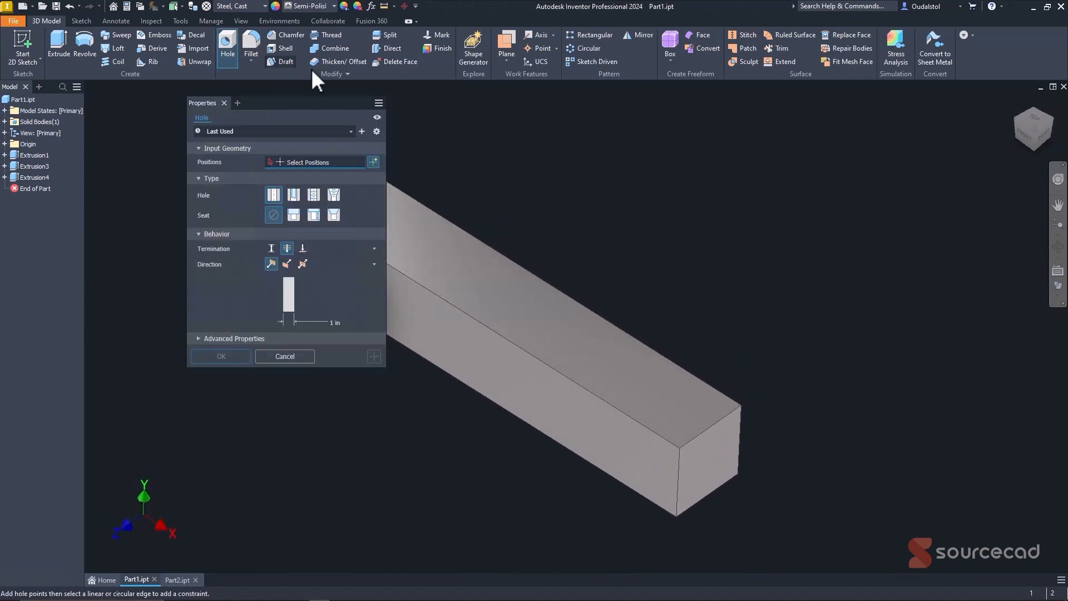
pyautogui.moveTo(525, 176); pyautogui.dragTo(553, 183, button='middle')
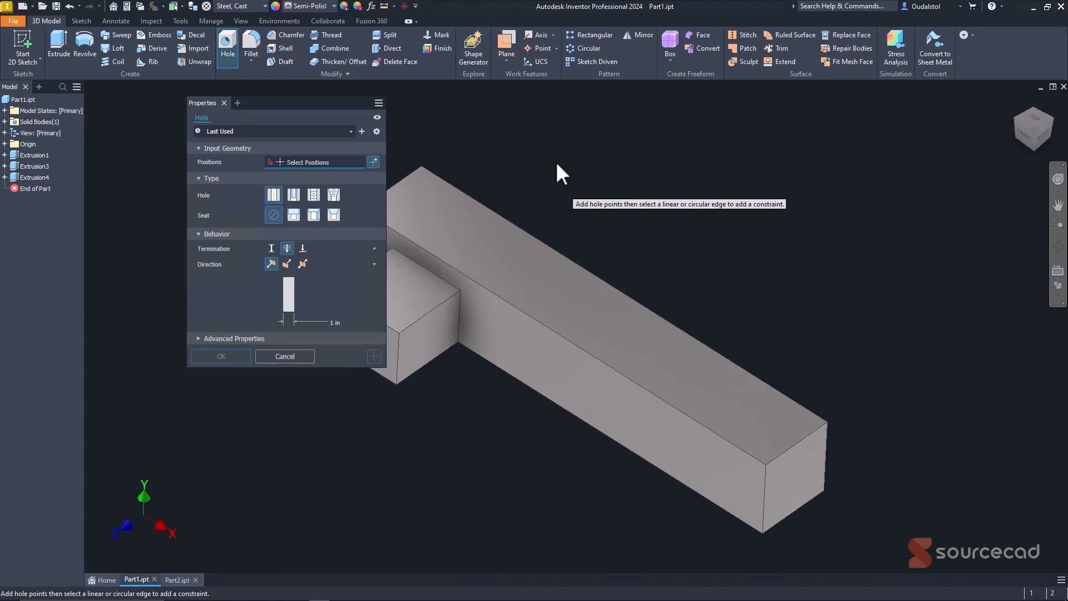
pyautogui.click(440, 219)
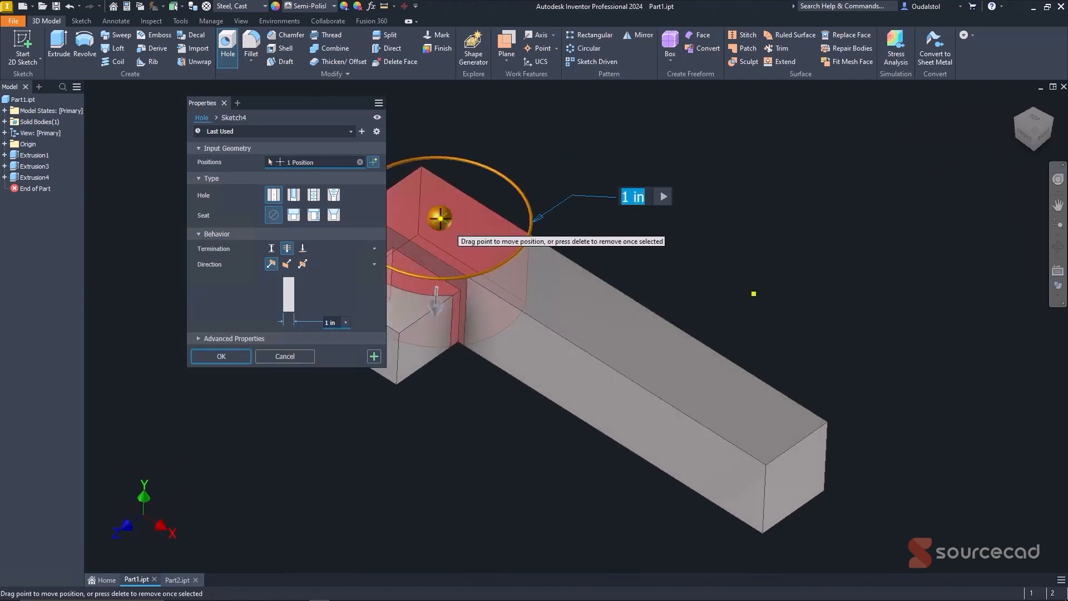
pyautogui.moveTo(615, 162); pyautogui.dragTo(703, 194, button='middle')
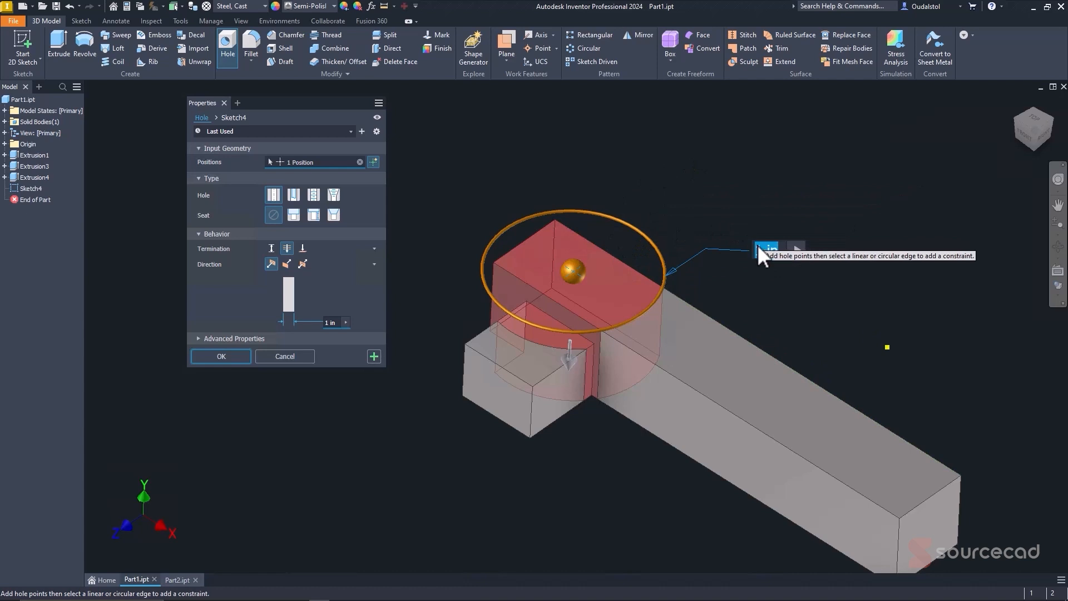
pyautogui.write('0.25')
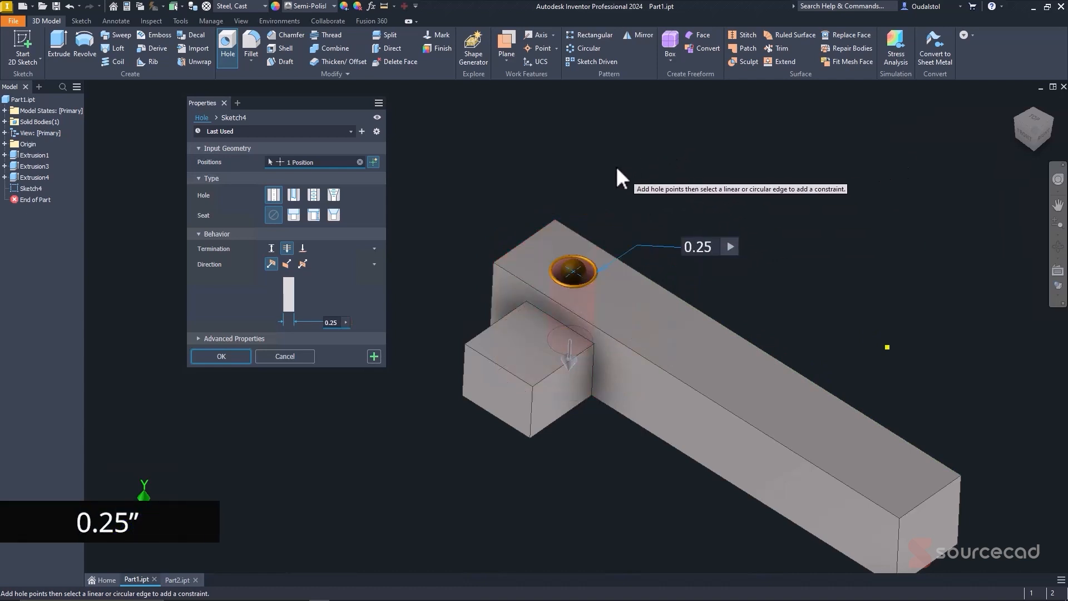
pyautogui.scroll(4, 612, 170)
pyautogui.moveTo(604, 170); pyautogui.dragTo(657, 151, button='middle')
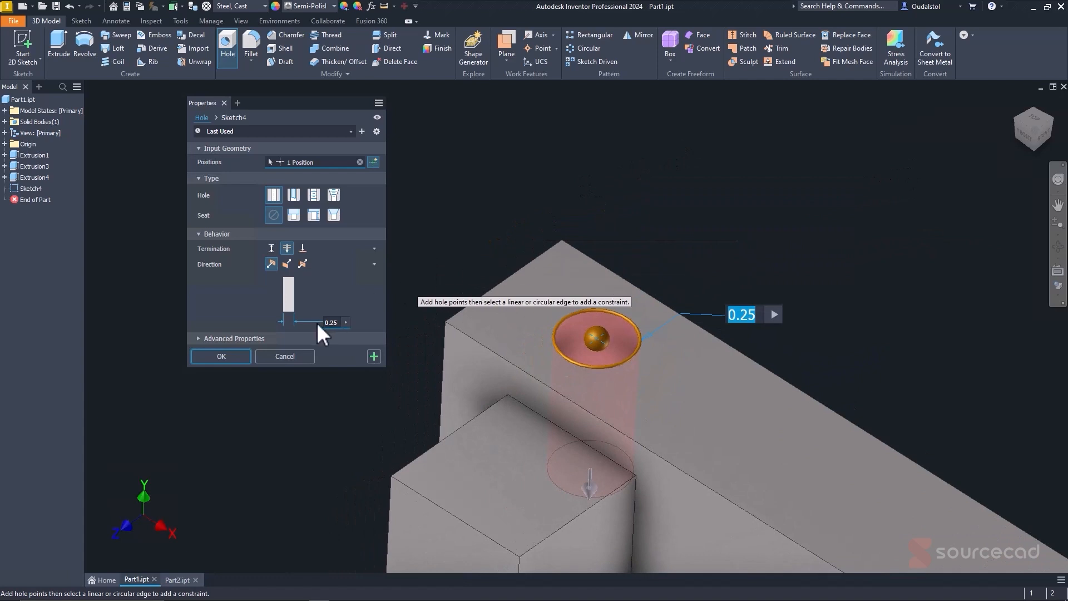
# - Position the hole centre 0.25 in from the top face's long back edge and 0.375 in from its short end edge
pyautogui.click(618, 274)
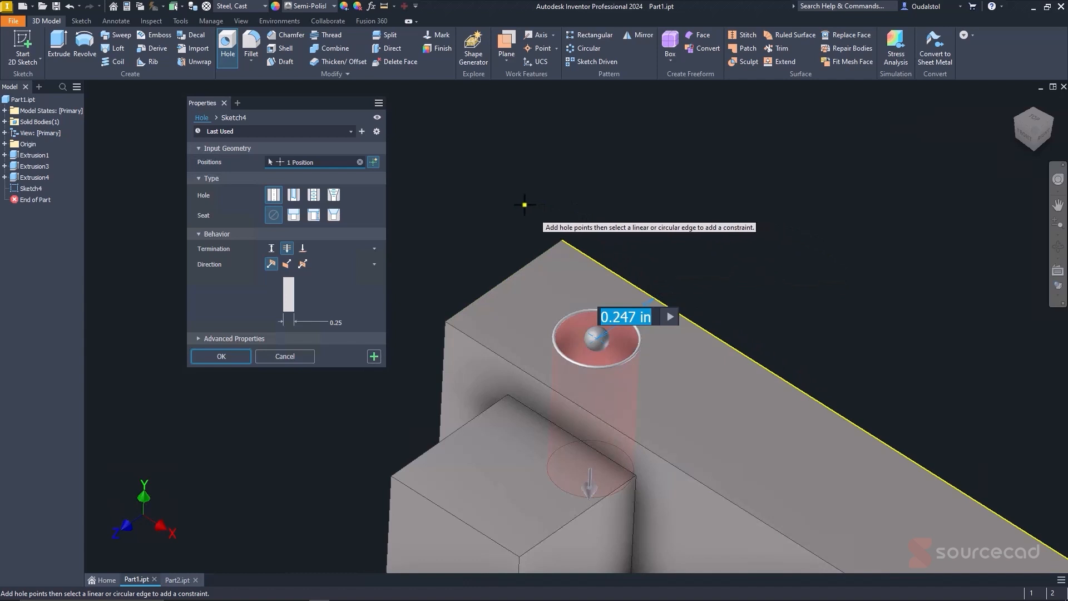
pyautogui.write('0.25')
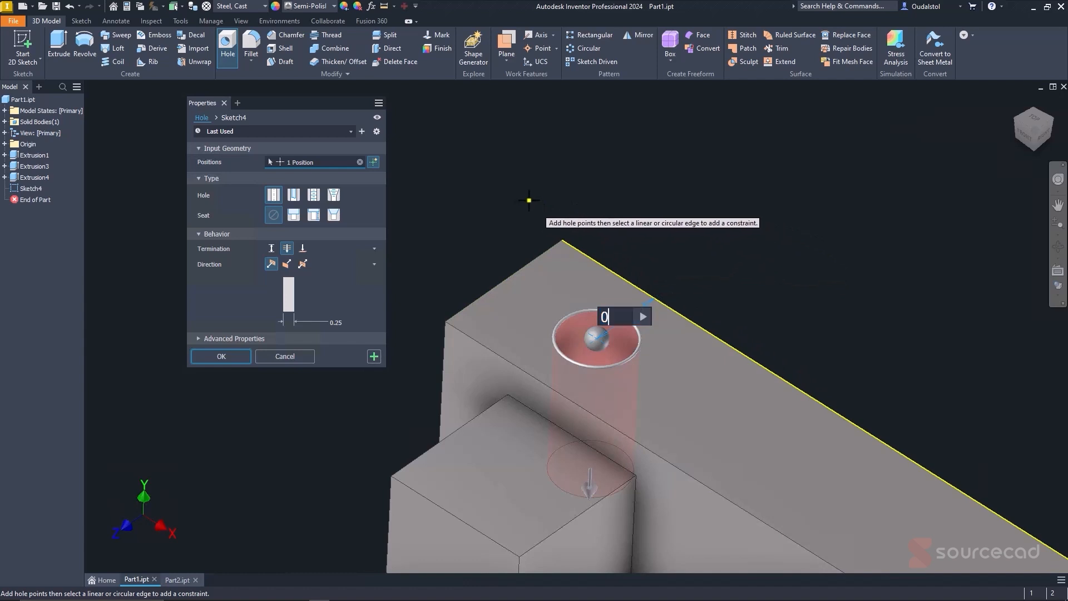
pyautogui.click(525, 266)
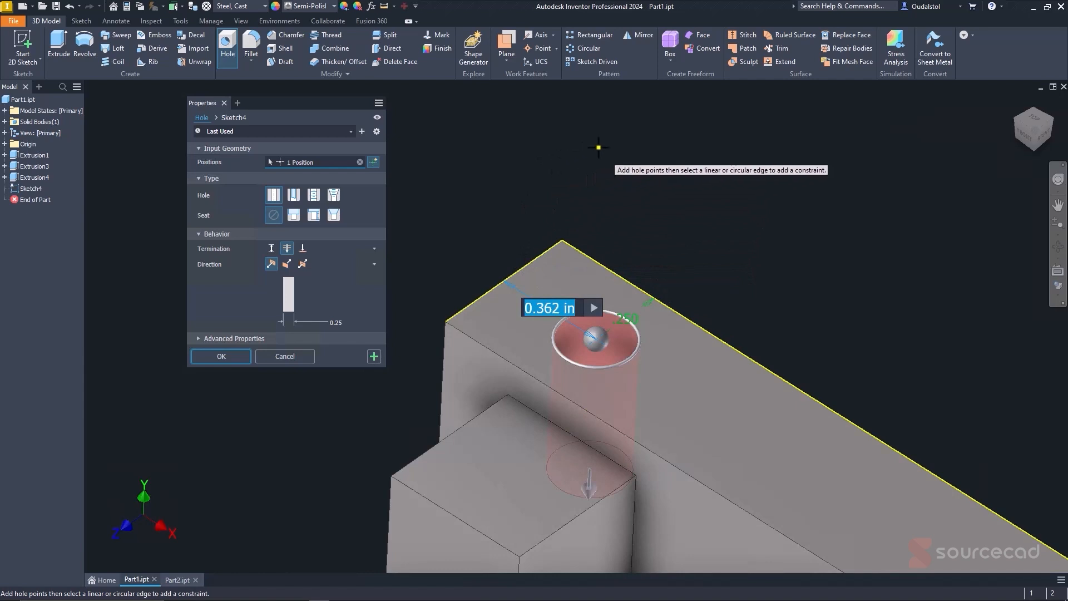
pyautogui.write('0.375')
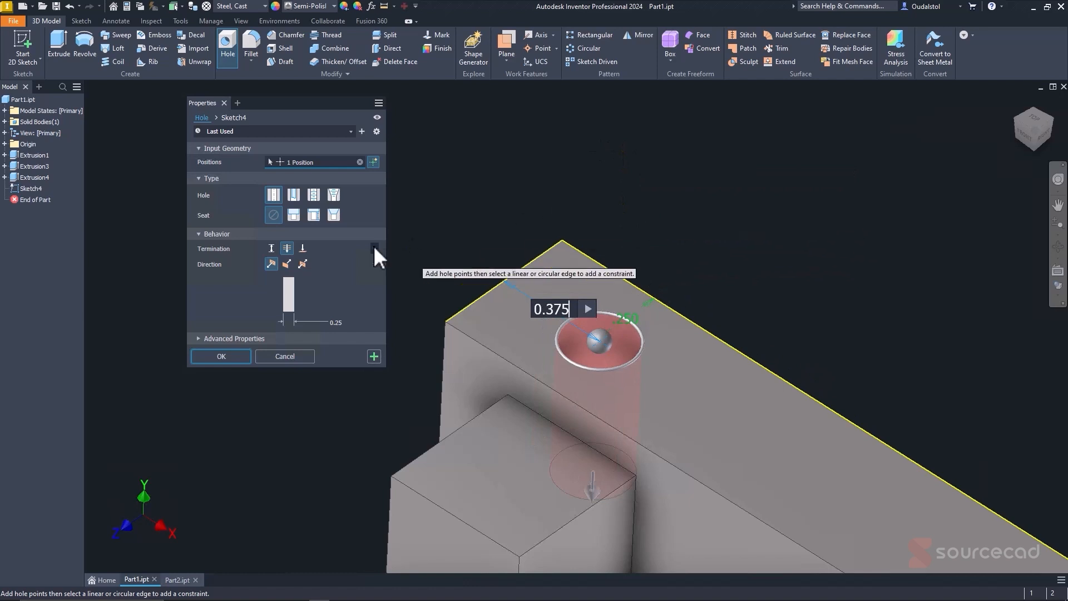
# - Try a distance termination for the hole, adjusting its depth to 0.875 in
pyautogui.click(271, 248)
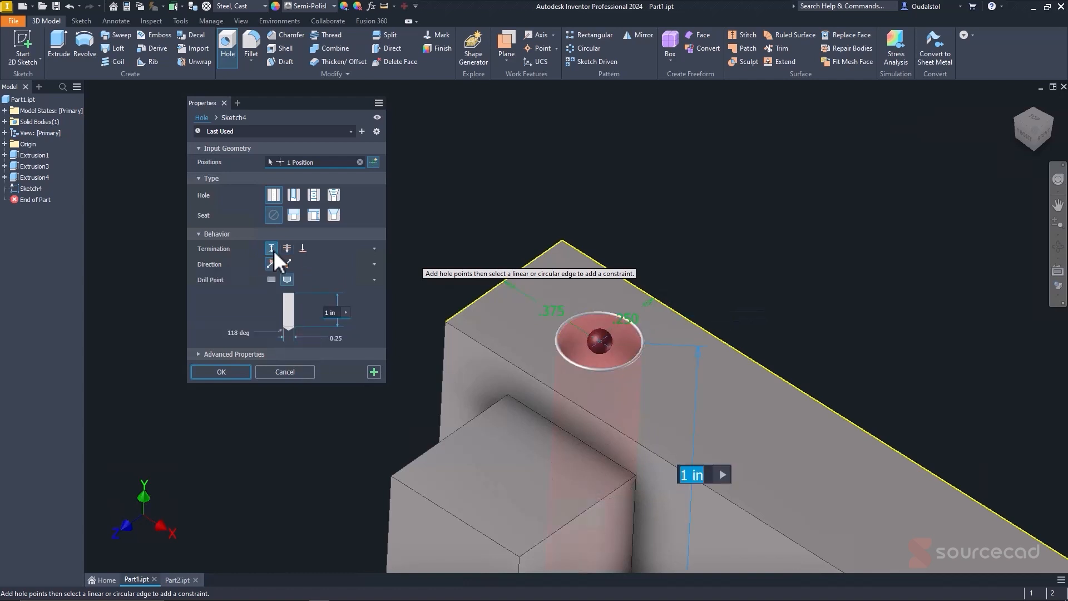
pyautogui.scroll(-3, 443, 296)
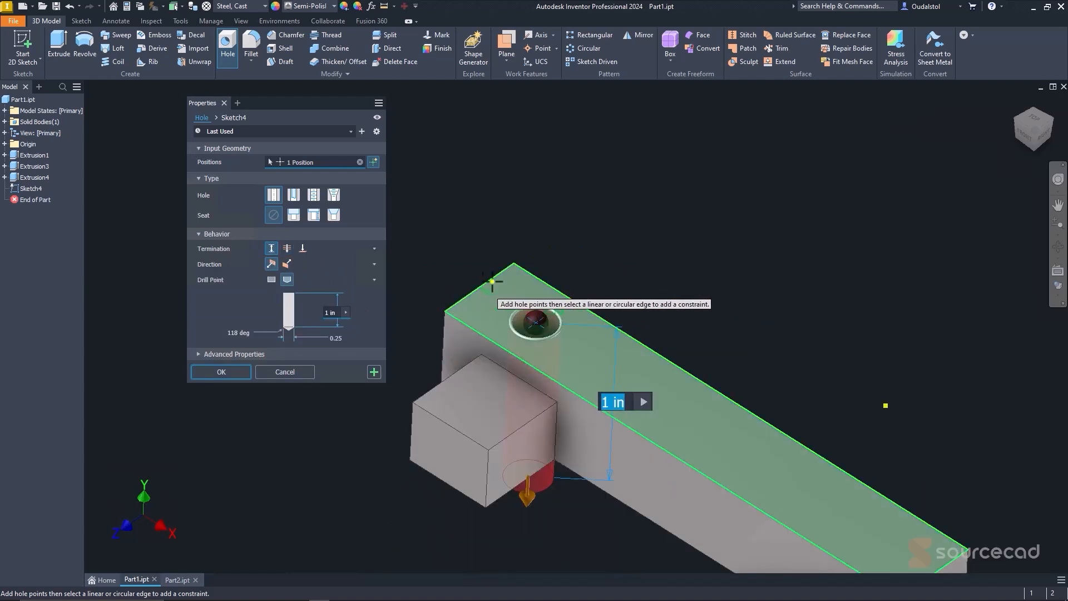
pyautogui.keyDown('shift'); pyautogui.moveTo(568, 498); pyautogui.dragTo(588, 326, button='middle'); pyautogui.keyUp('shift')
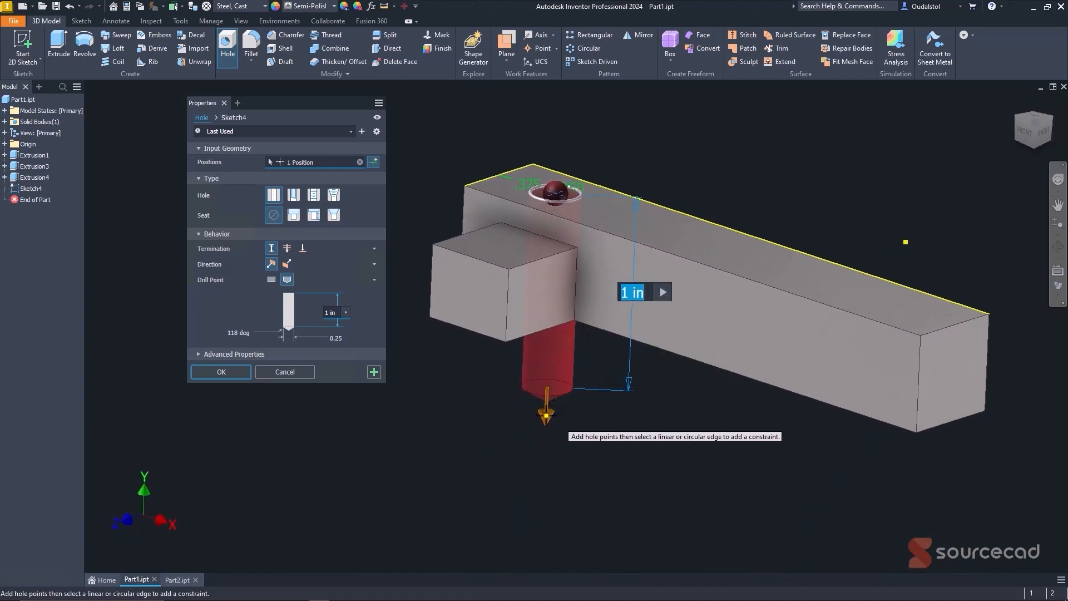
pyautogui.moveTo(545, 414); pyautogui.dragTo(572, 383)
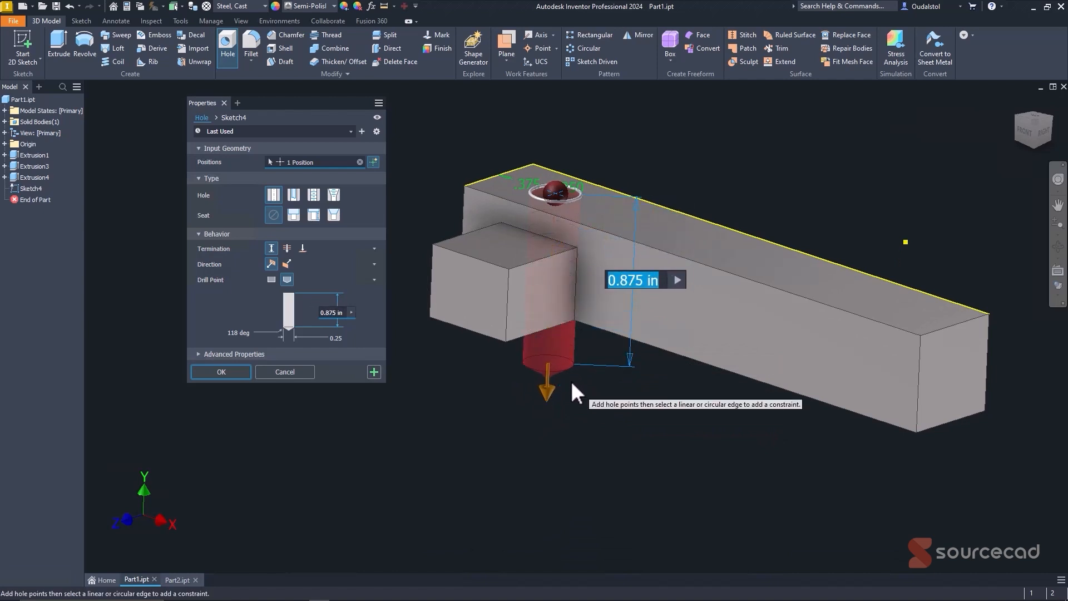
# - Set the hole's termination to Through All and create the hole
pyautogui.click(286, 248)
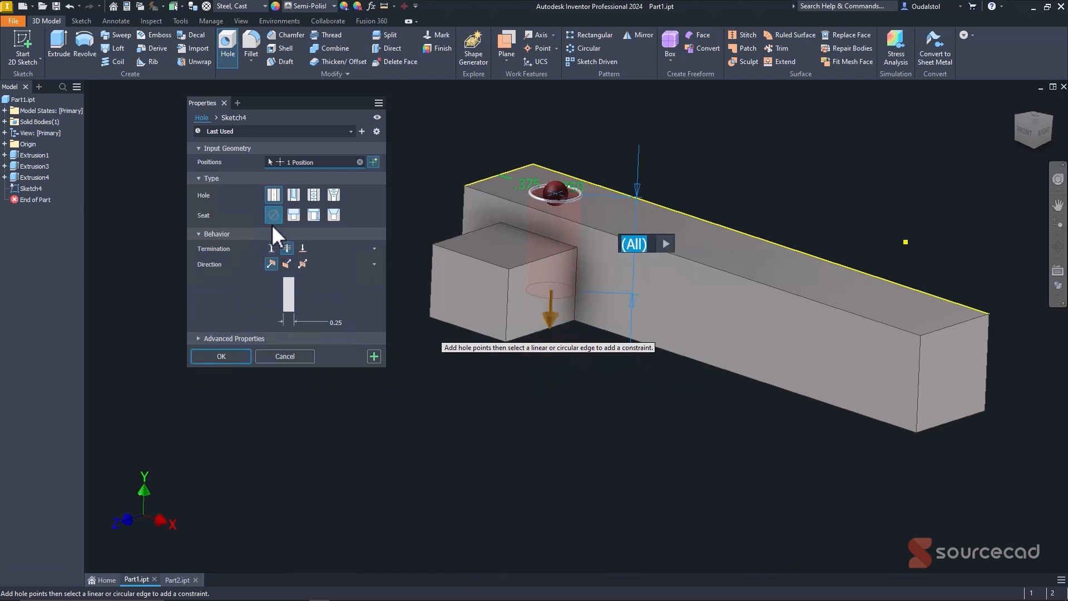
pyautogui.click(229, 352)
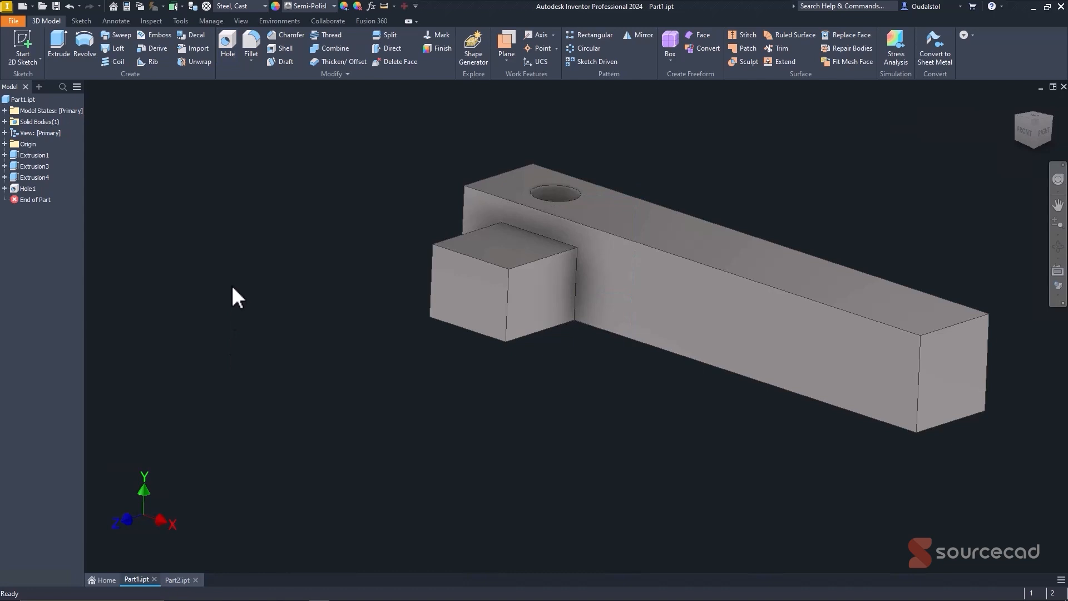
# - Open the sketch under the new hole, examine its positioning dimensions, and finish the sketch without changes
pyautogui.click(5, 189)
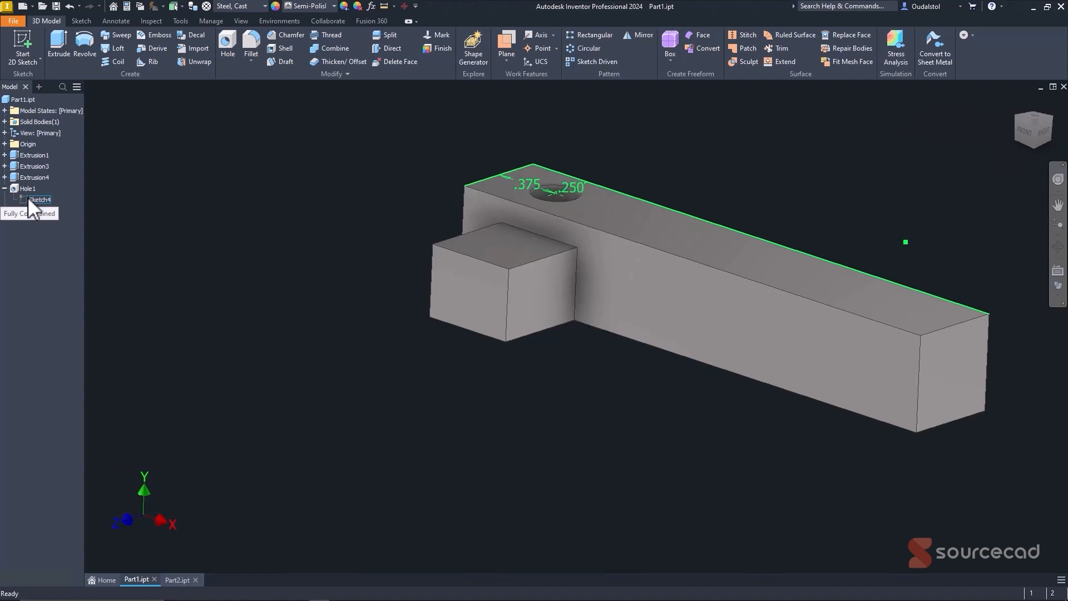
pyautogui.doubleClick(29, 198)
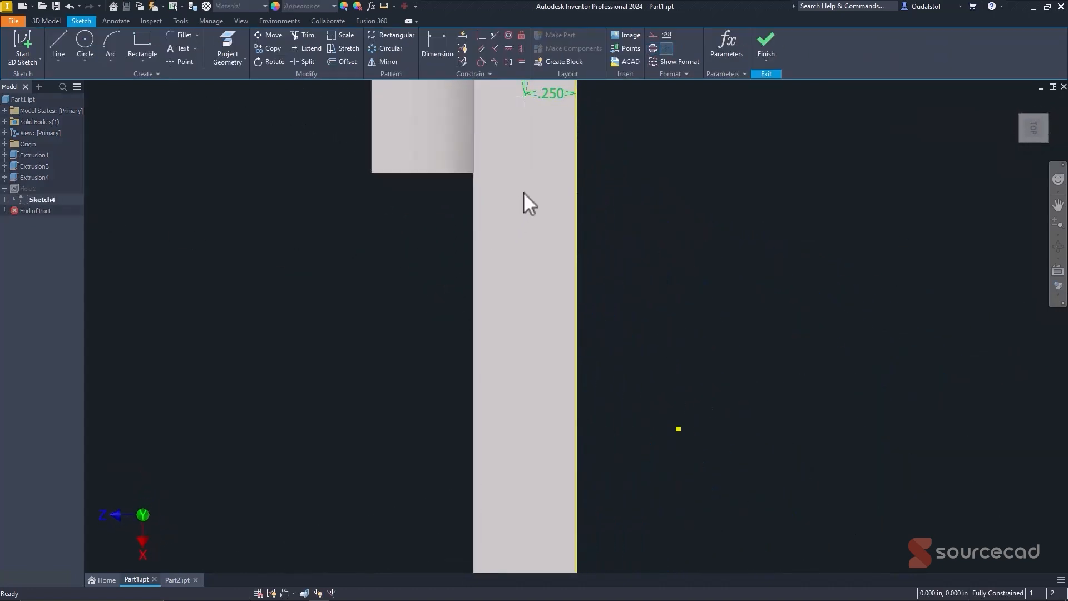
pyautogui.moveTo(527, 236); pyautogui.dragTo(462, 396, button='middle')
pyautogui.scroll(3, 482, 303)
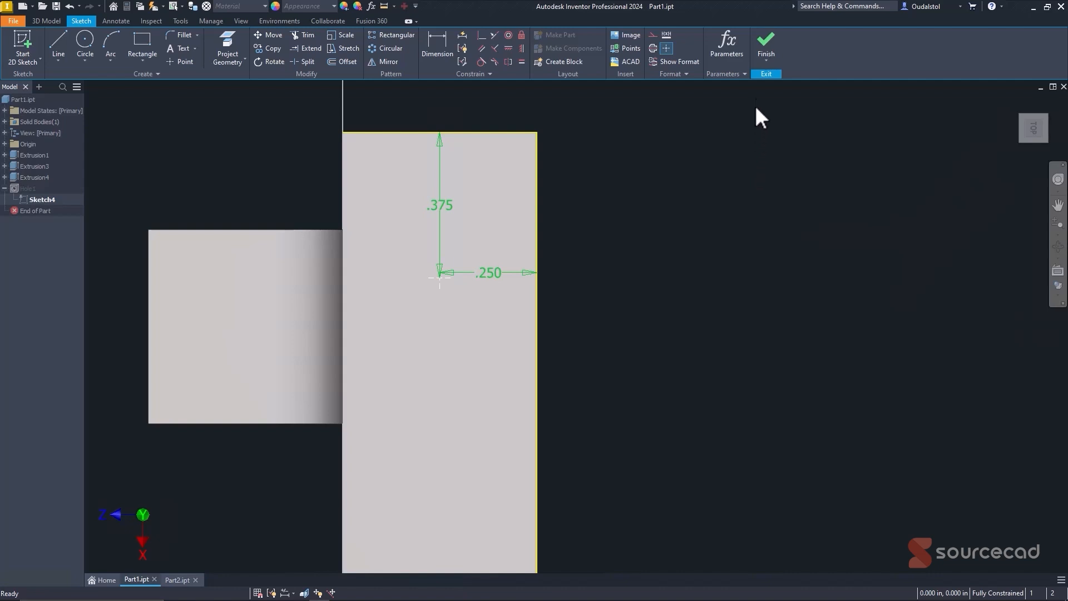
pyautogui.click(767, 40)
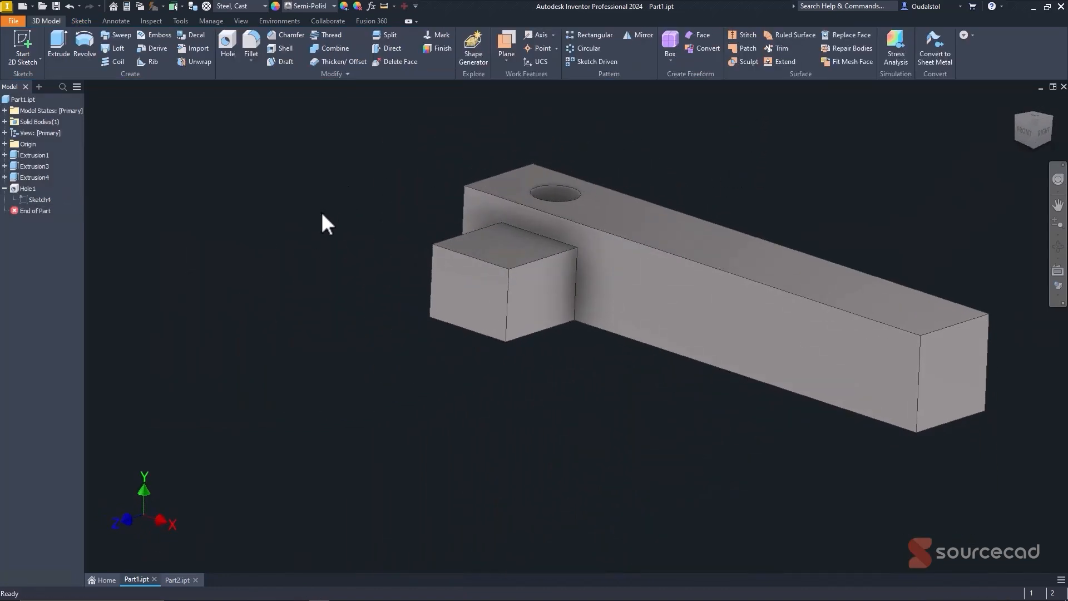
# - Switch to Part2 and start a new sketch on the disc's flat front face
pyautogui.click(183, 580)
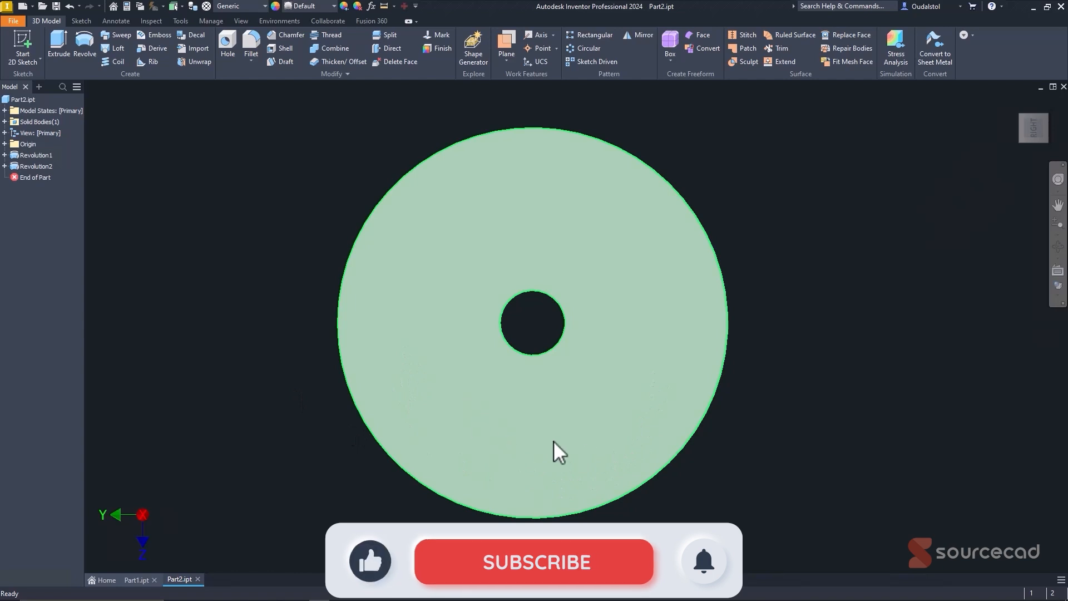
pyautogui.click(431, 355)
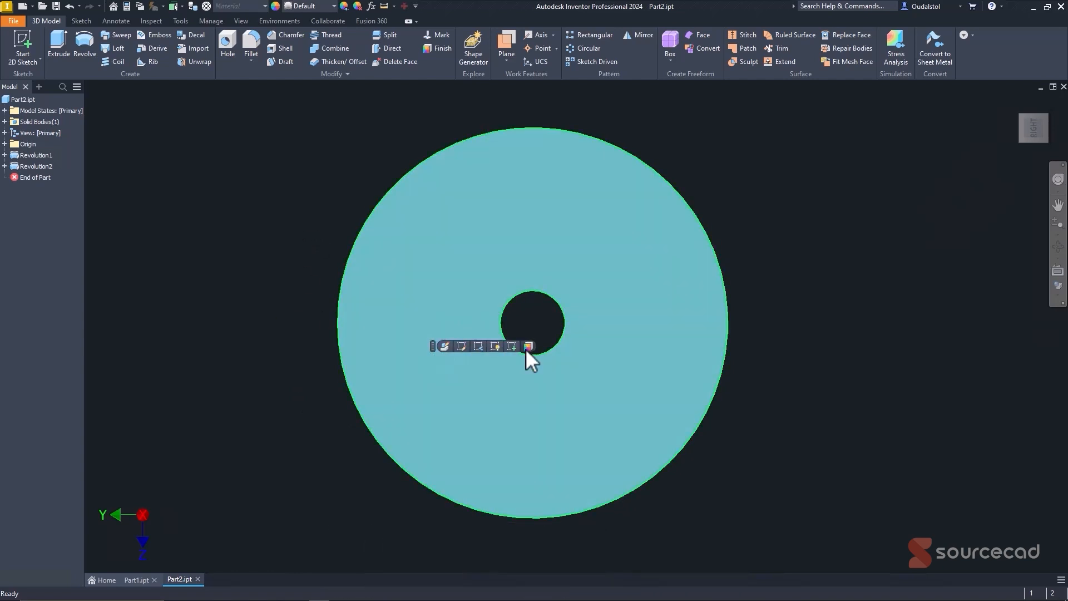
pyautogui.click(510, 346)
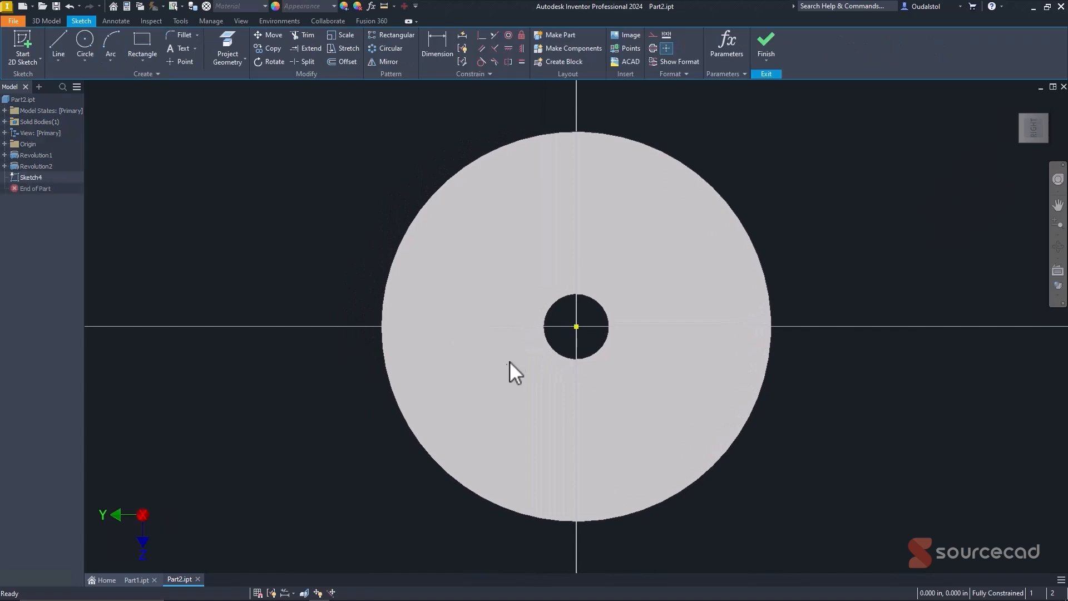
pyautogui.moveTo(501, 363); pyautogui.dragTo(431, 341, button='middle')
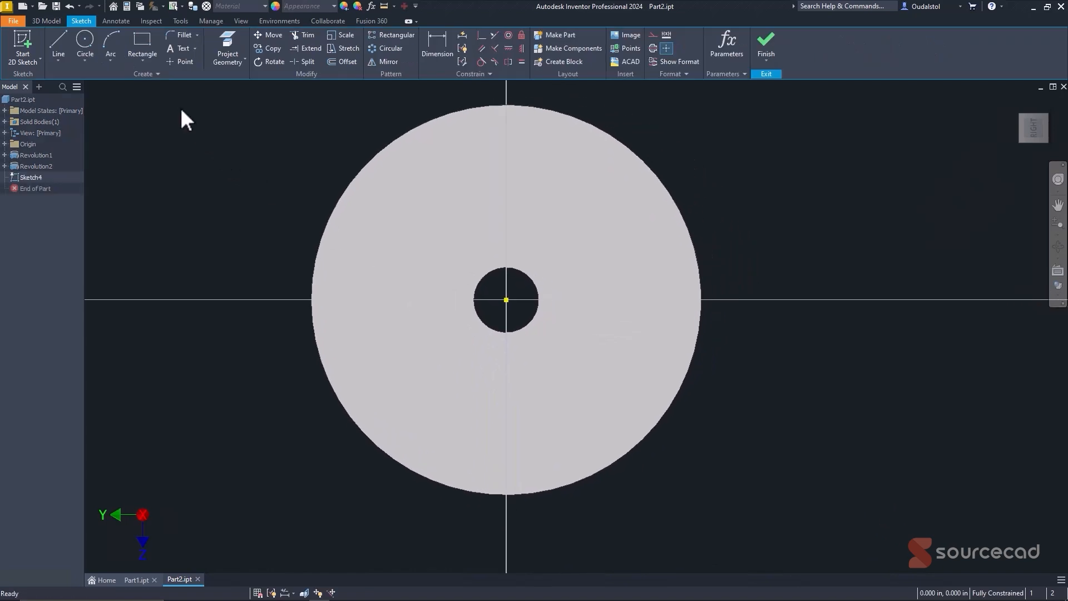
# - Draw a circle of 0.75 in diameter centred on the disc's centre point
pyautogui.click(85, 40)
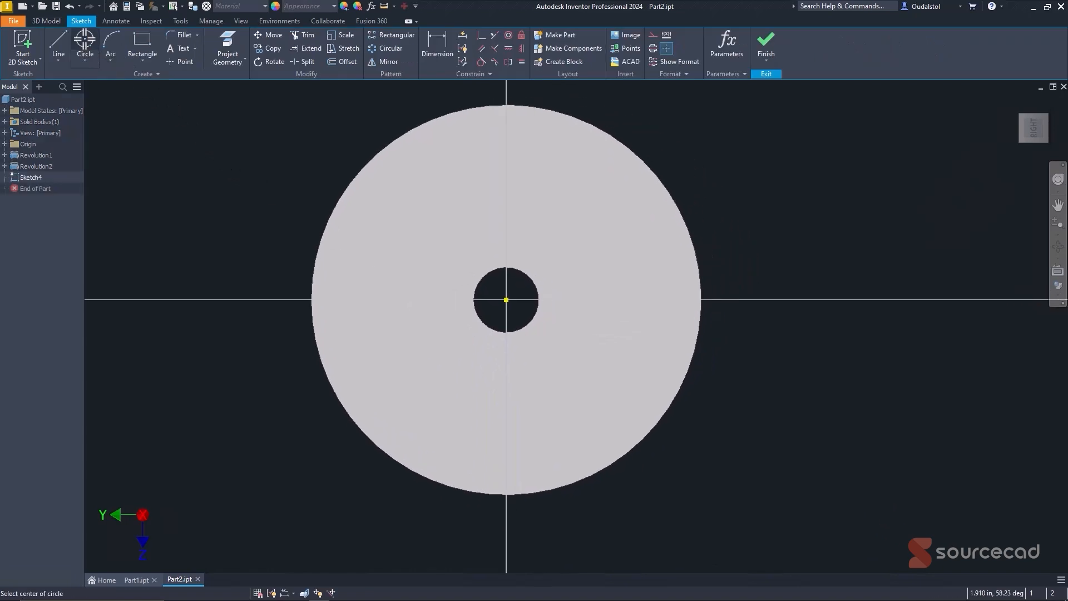
pyautogui.click(505, 300)
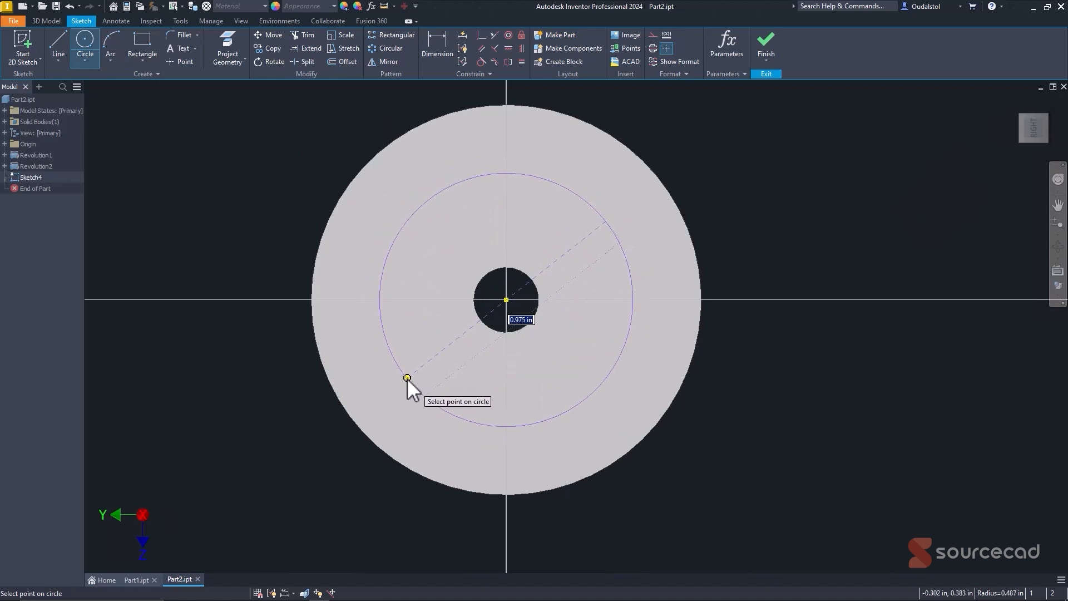
pyautogui.write('.75')
pyautogui.press('Return')
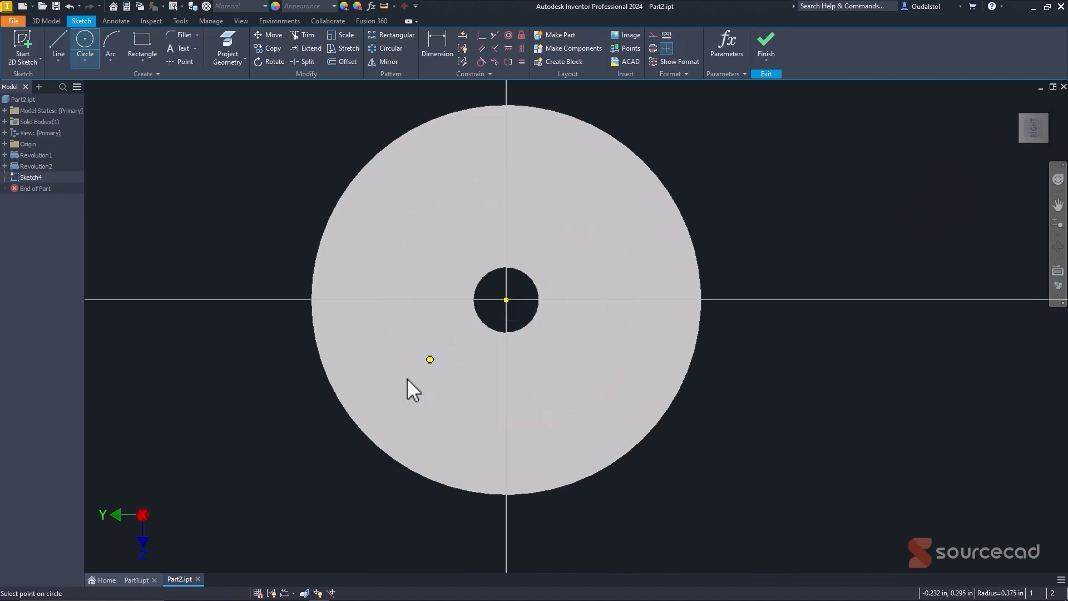
pyautogui.rightClick(235, 262)
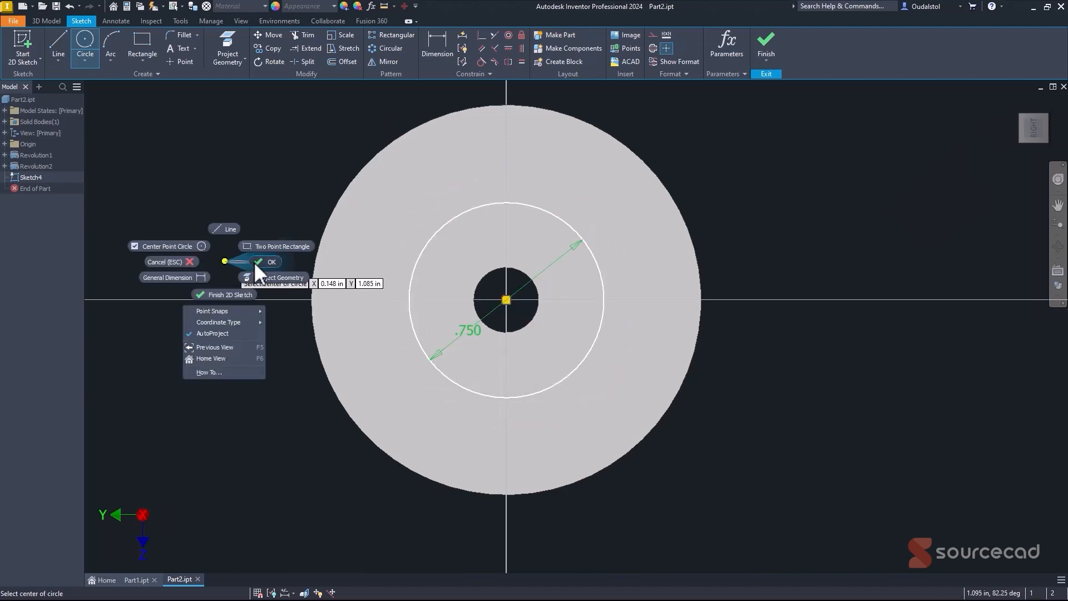
pyautogui.click(255, 262)
# - Set the sketched circle's diameter to 0.875 in and convert the circle to construction geometry
pyautogui.doubleClick(470, 332)
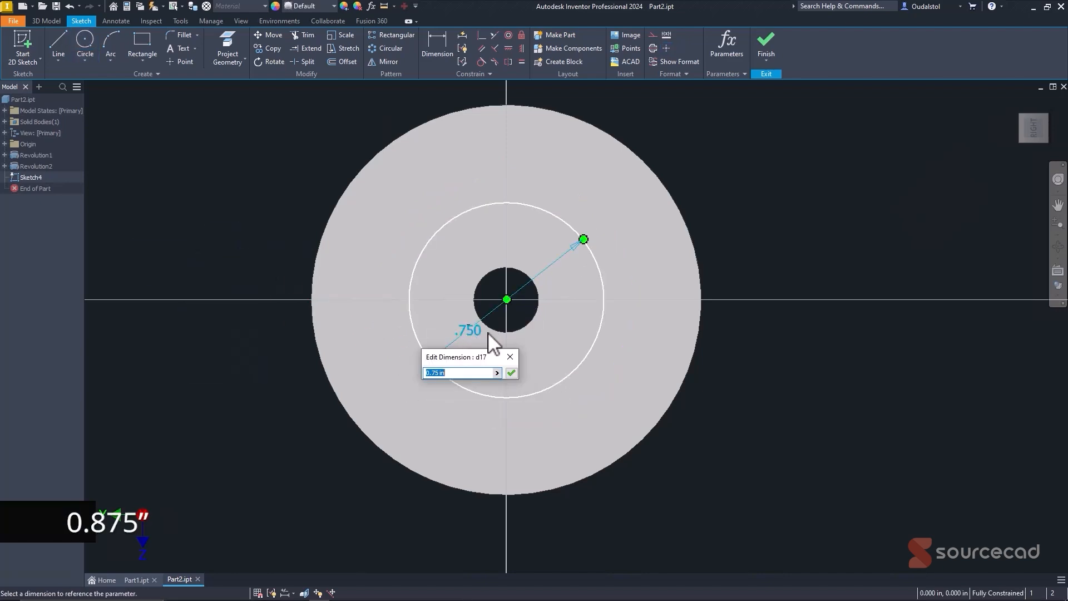
pyautogui.write('.875')
pyautogui.press('Return')
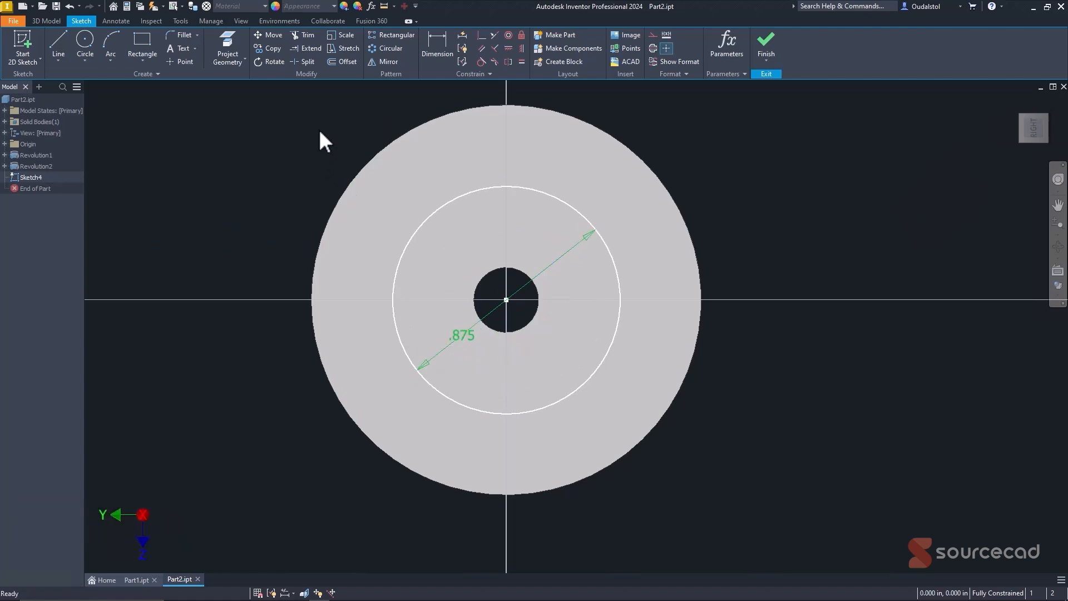
pyautogui.click(448, 202)
pyautogui.click(653, 34)
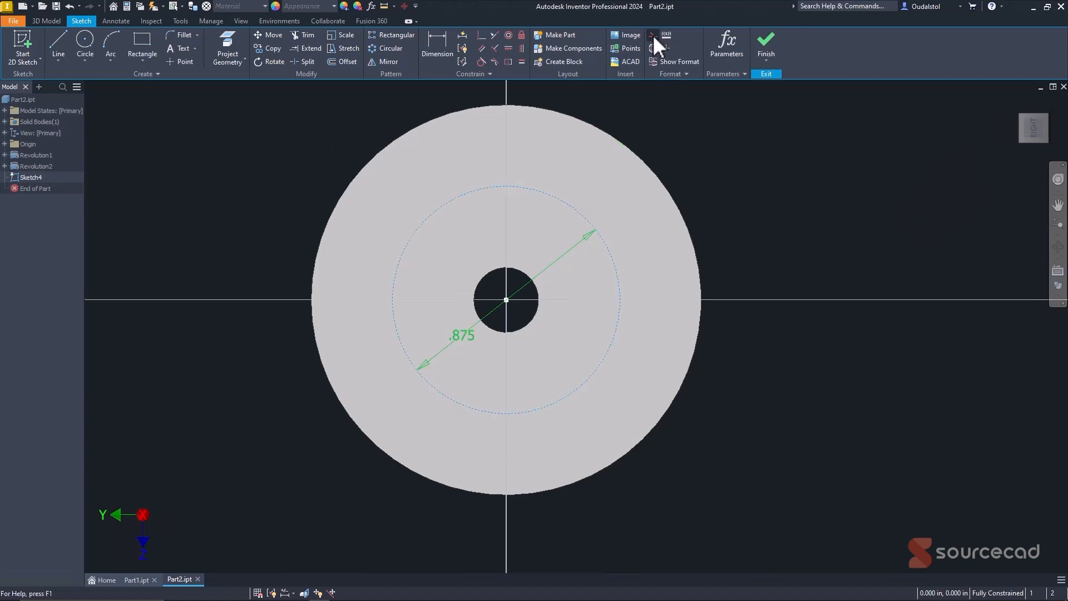
pyautogui.click(255, 159)
# - Place three sketch points on the construction circle: lower left, straight below the centre, and lower right
pyautogui.click(181, 61)
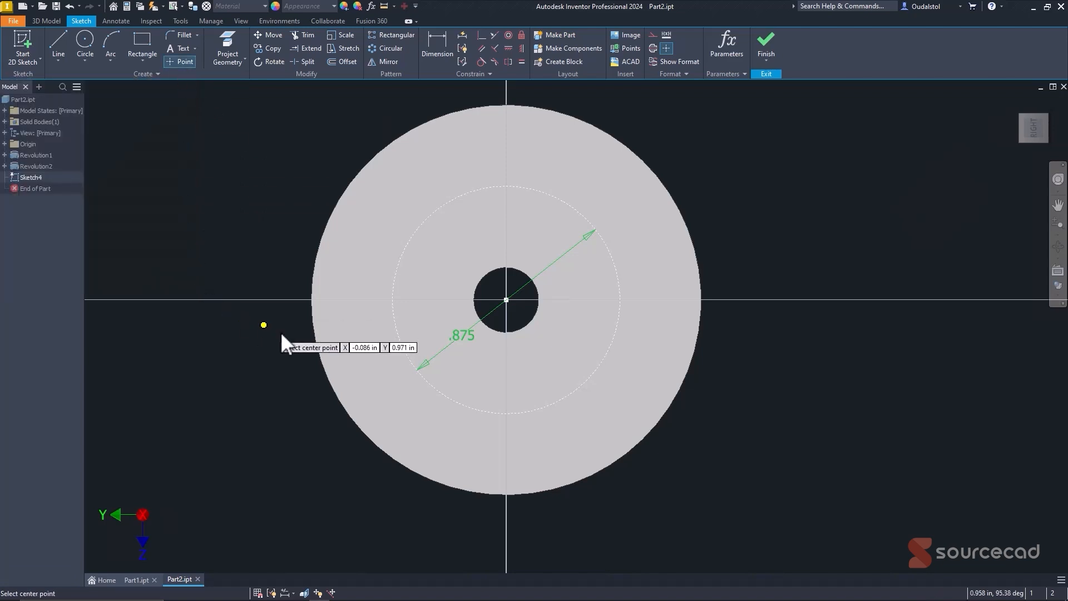
pyautogui.click(401, 343)
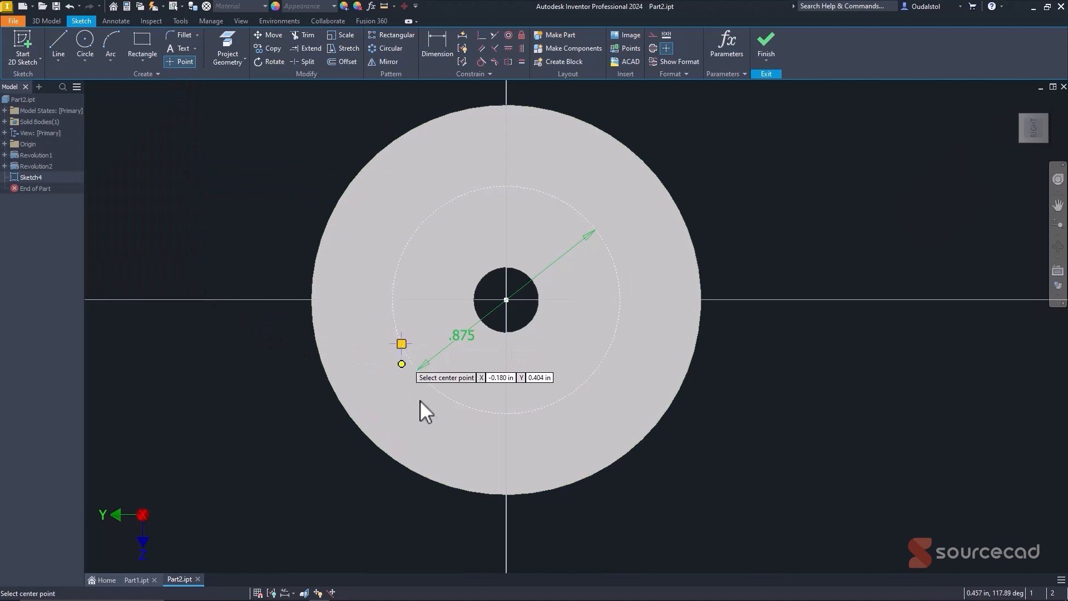
pyautogui.click(506, 413)
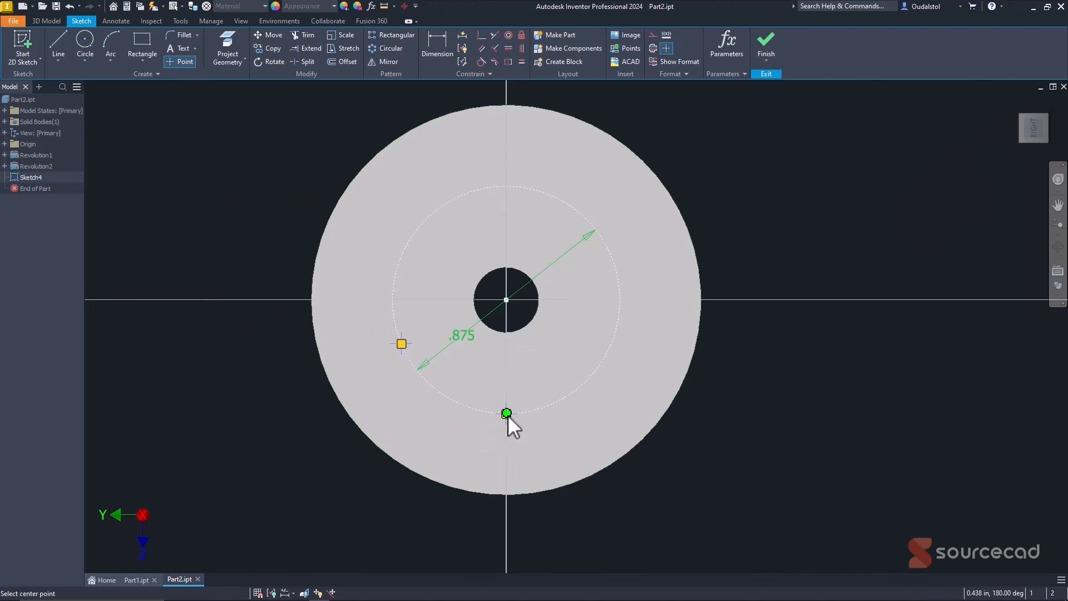
pyautogui.click(612, 345)
pyautogui.rightClick(554, 358)
pyautogui.click(591, 359)
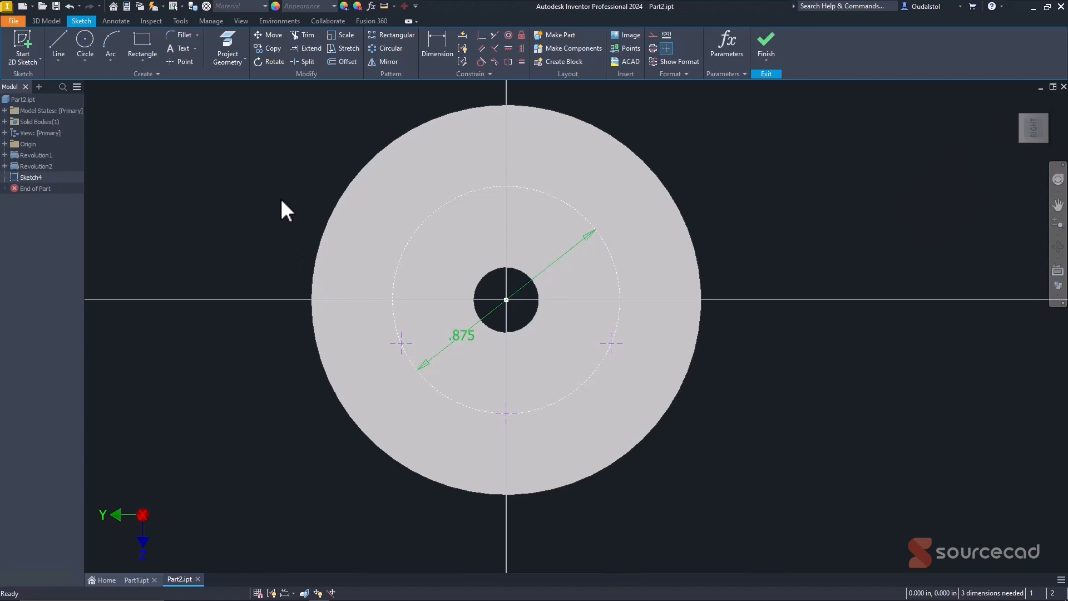
# - Align the lowest sketch point with the disc's centre point using a horizontal constraint
pyautogui.click(507, 49)
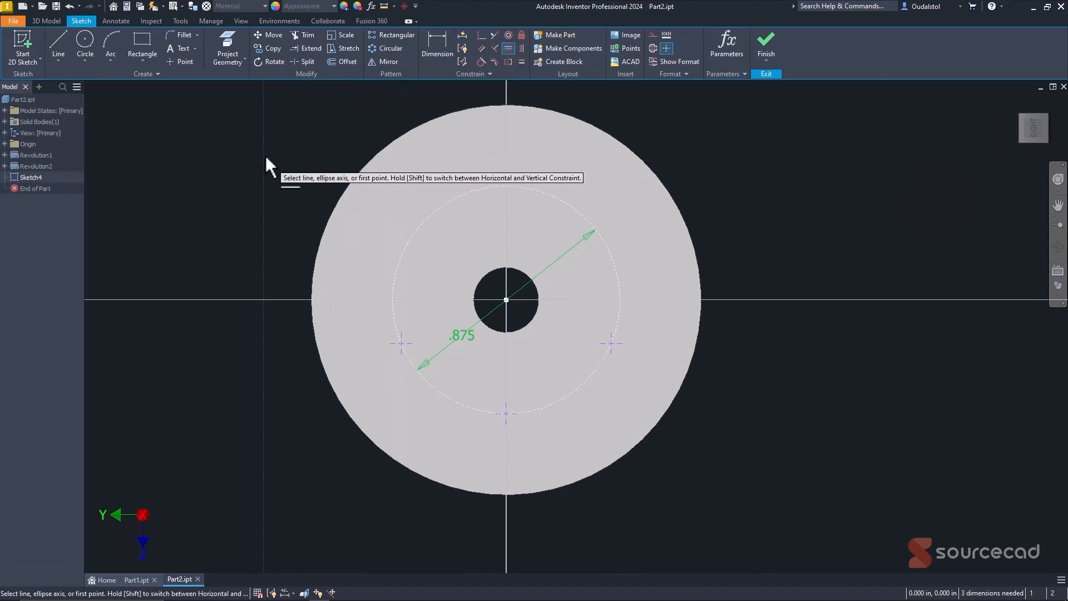
pyautogui.click(507, 49)
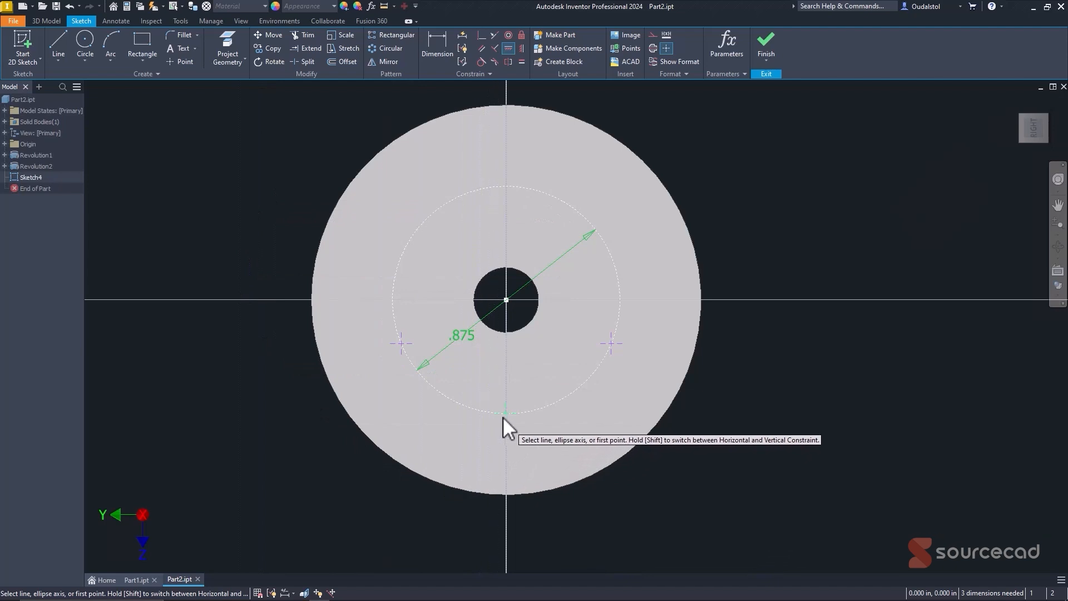
pyautogui.click(506, 415)
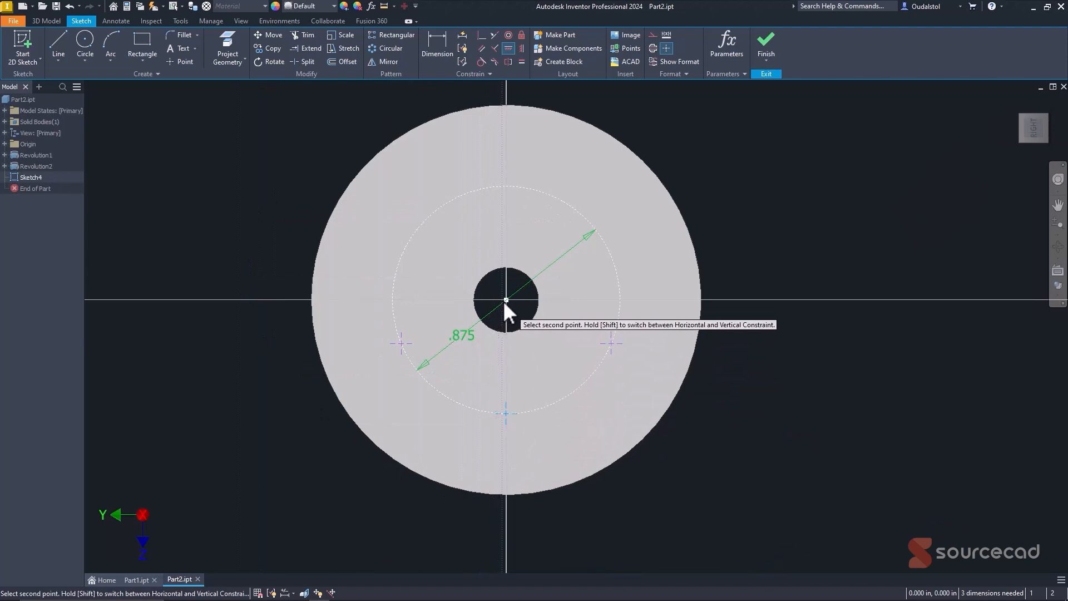
pyautogui.click(505, 300)
pyautogui.rightClick(212, 336)
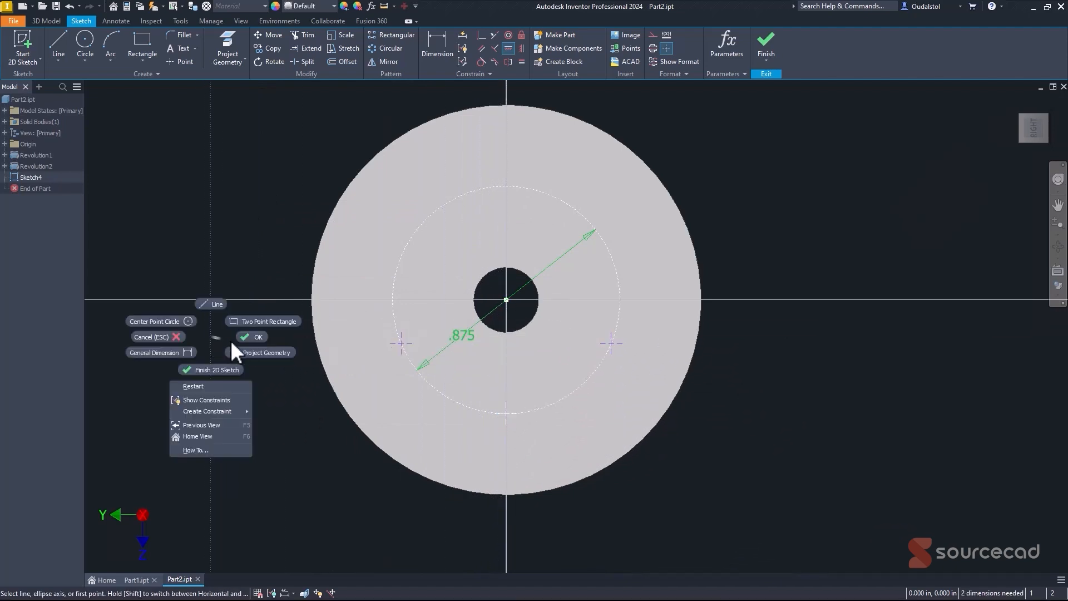
pyautogui.click(250, 337)
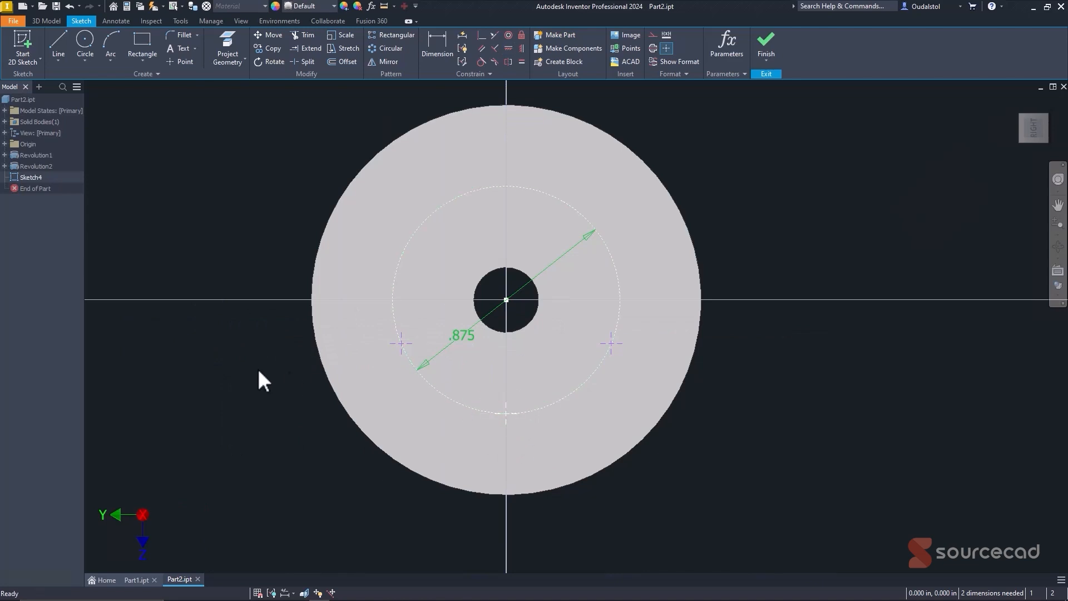
# - Try an aligned dimension between the lower-left sketch point and the lowest one
pyautogui.press('d')
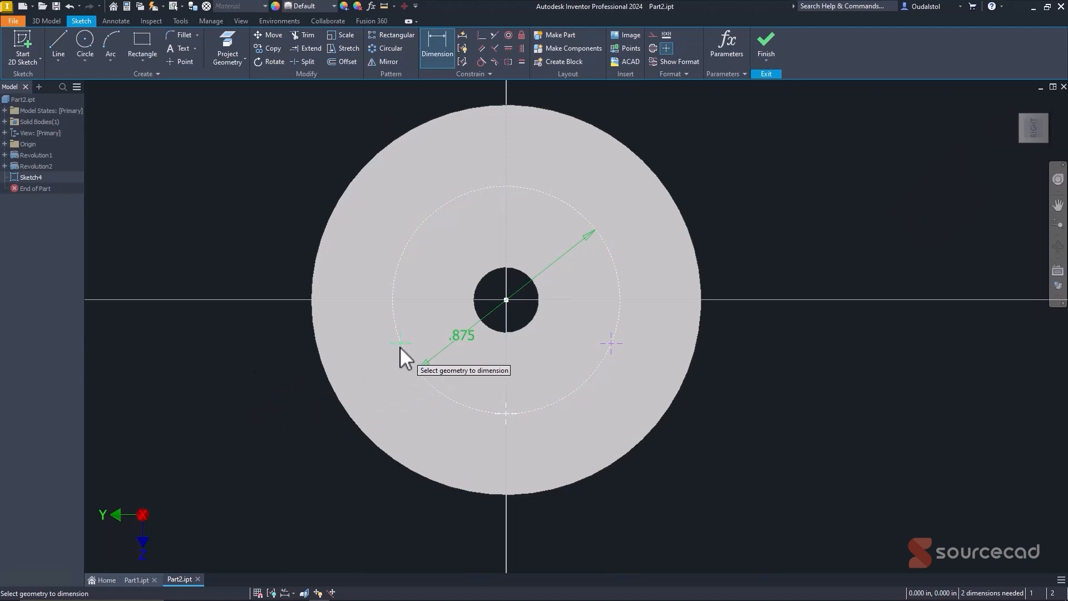
pyautogui.click(401, 344)
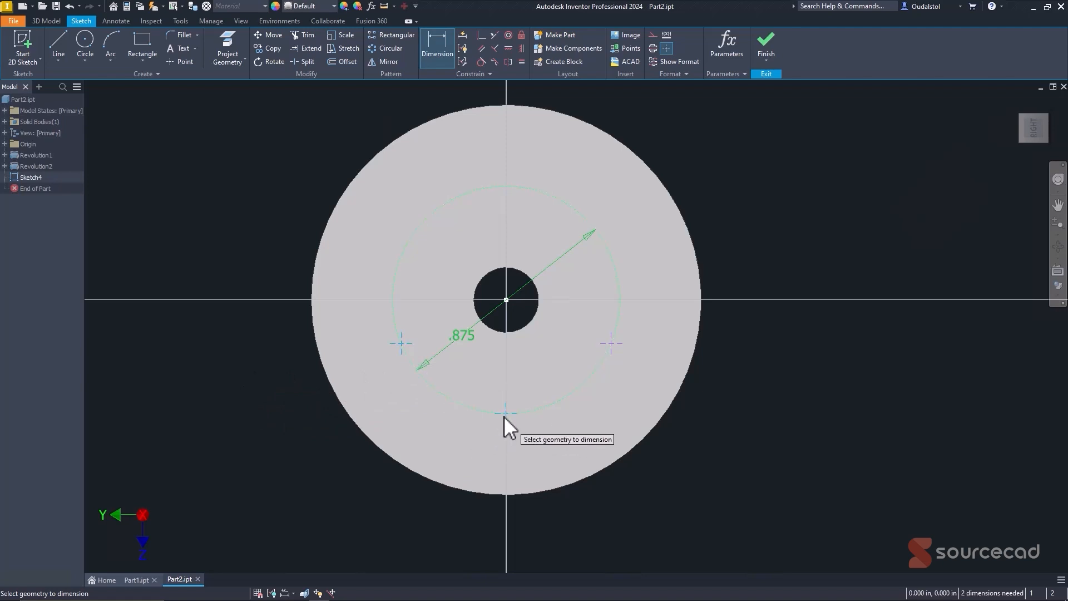
pyautogui.click(504, 414)
pyautogui.press('Escape')
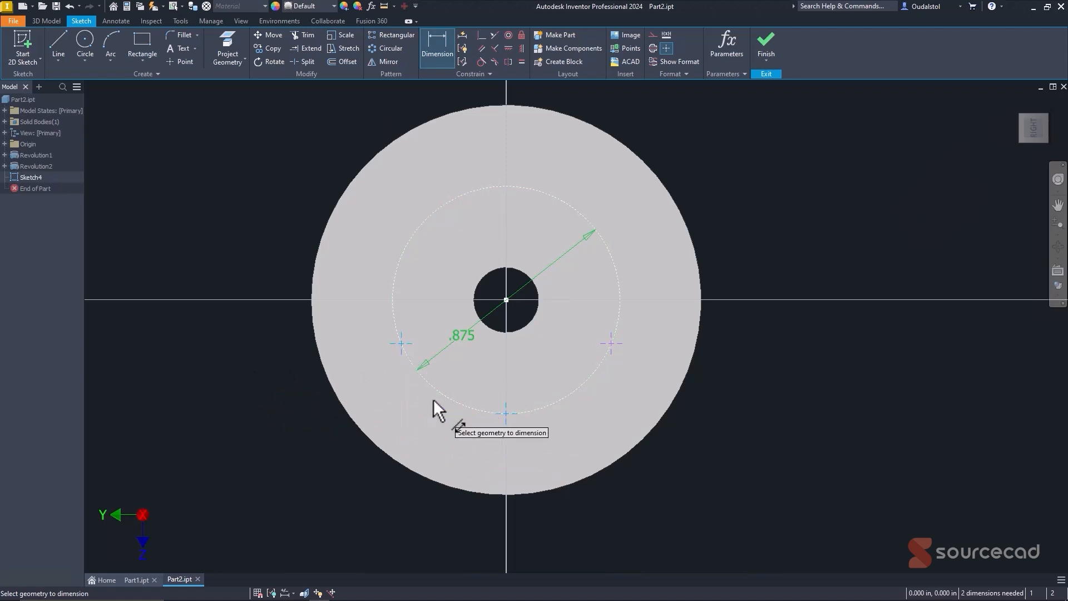
pyautogui.rightClick(408, 410)
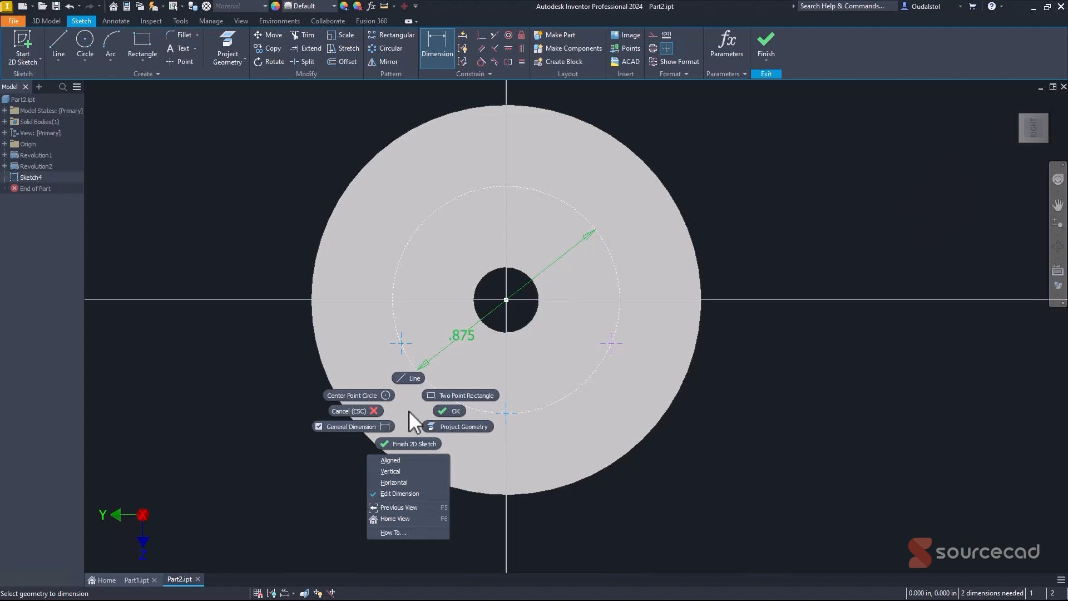
pyautogui.click(412, 459)
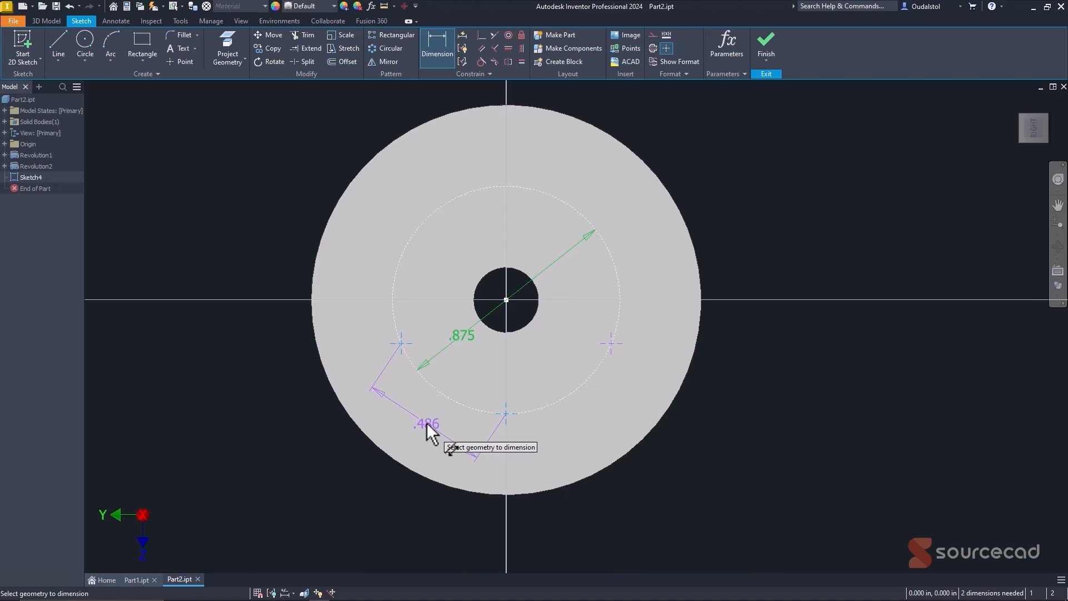
pyautogui.press('Escape')
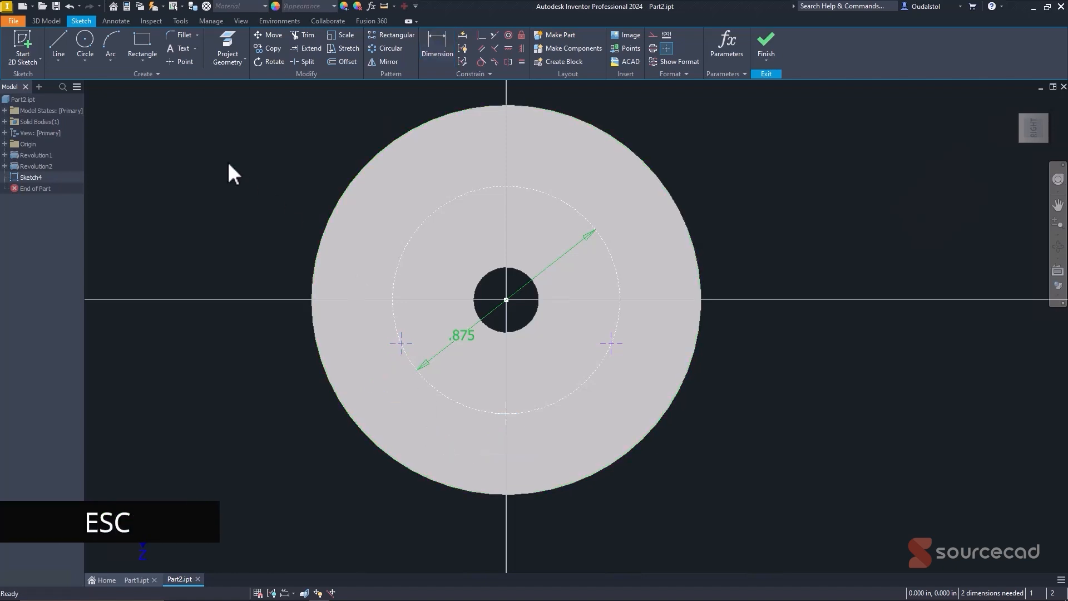
# - Draw two connected construction lines from the lower-left point through the disc centre to the lower-right point
pyautogui.click(56, 41)
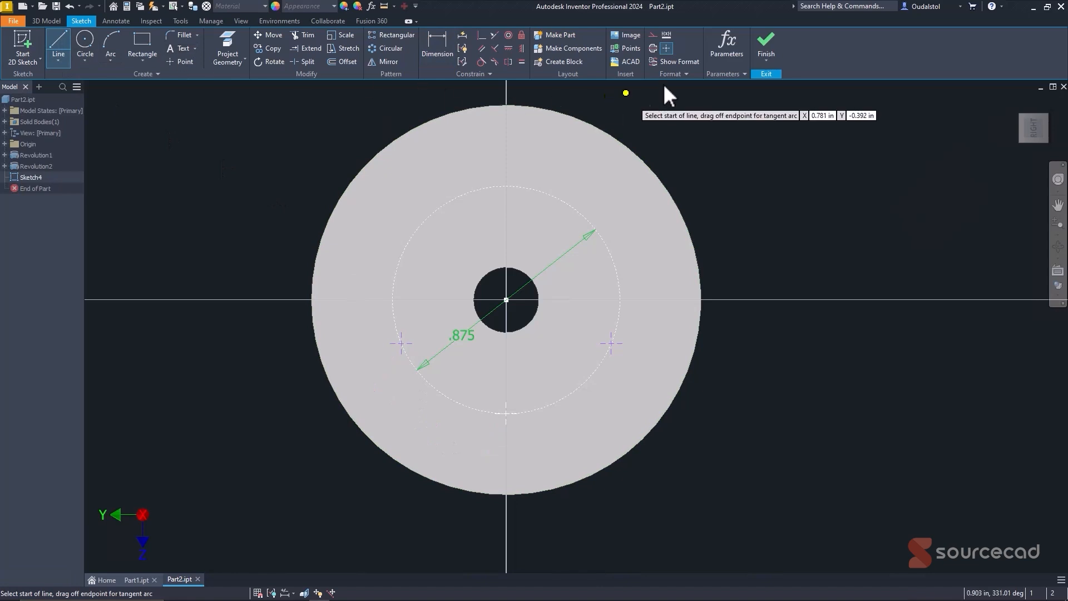
pyautogui.click(650, 35)
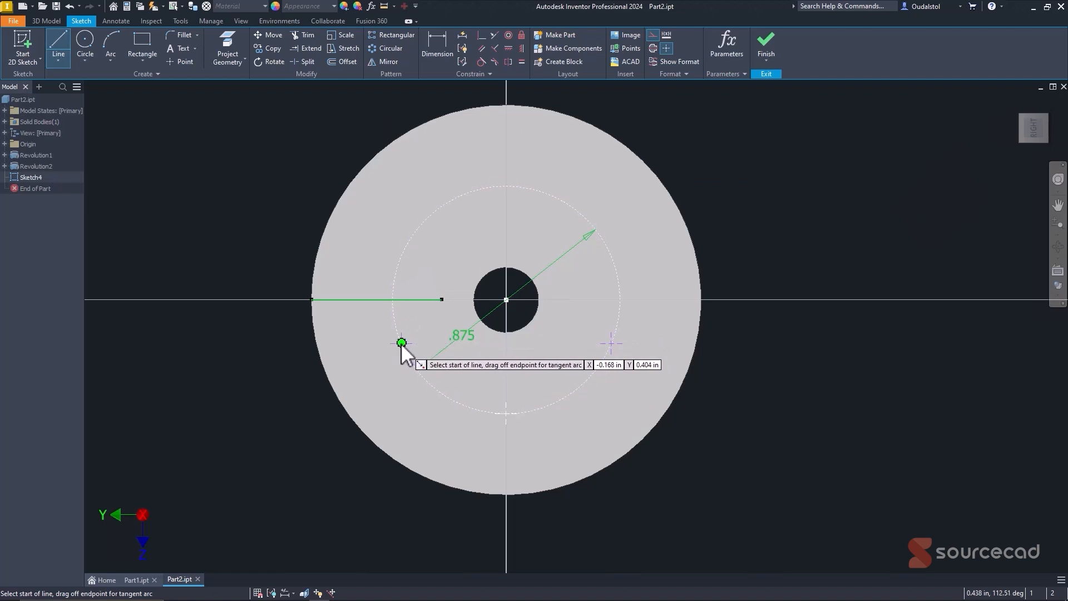
pyautogui.click(401, 343)
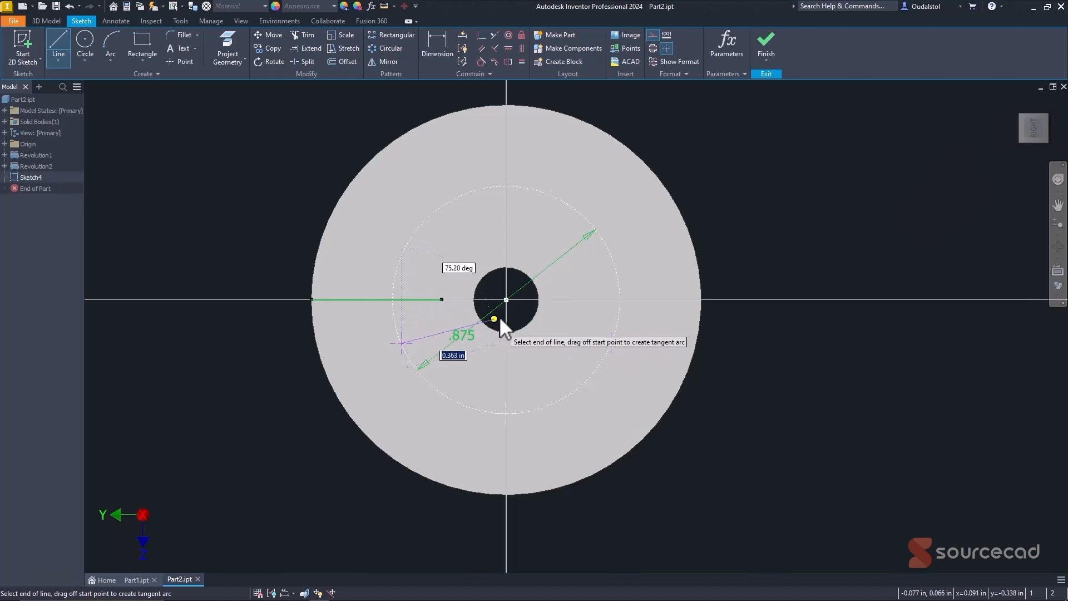
pyautogui.click(506, 299)
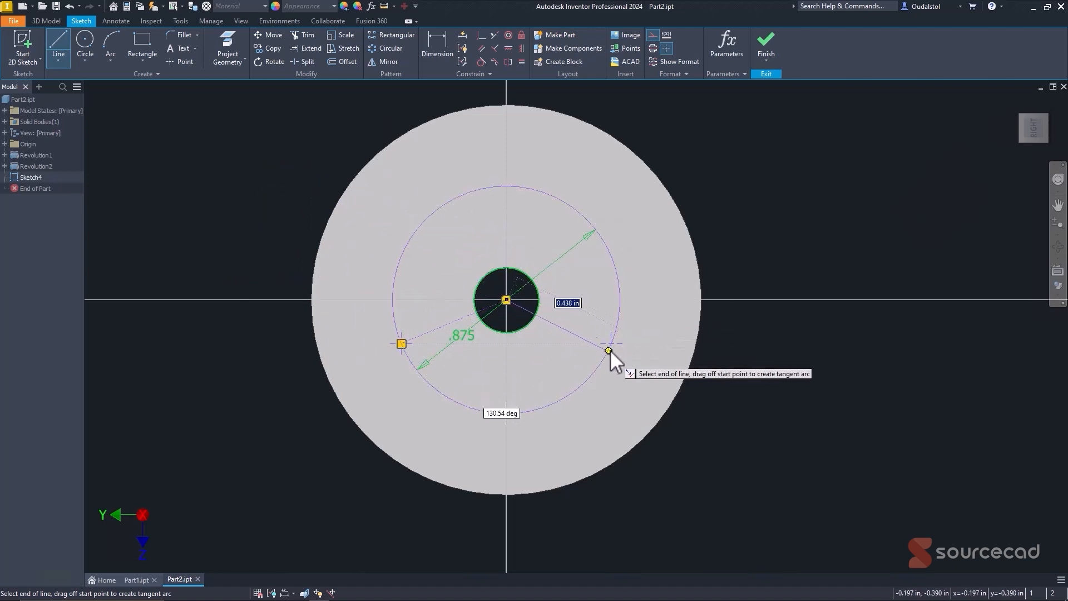
pyautogui.doubleClick(611, 345)
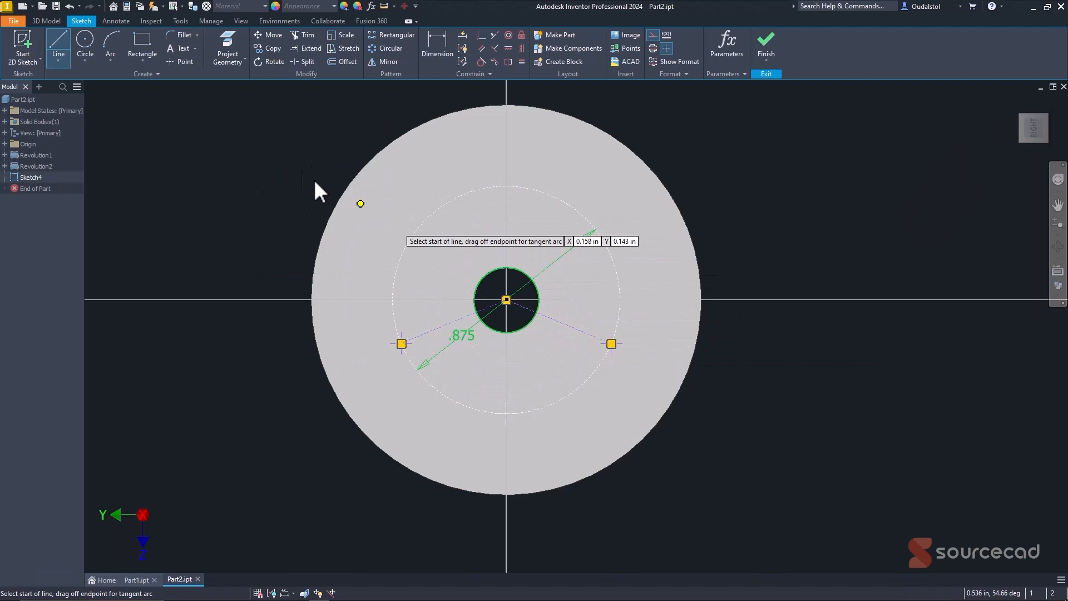
pyautogui.rightClick(247, 151)
pyautogui.click(279, 152)
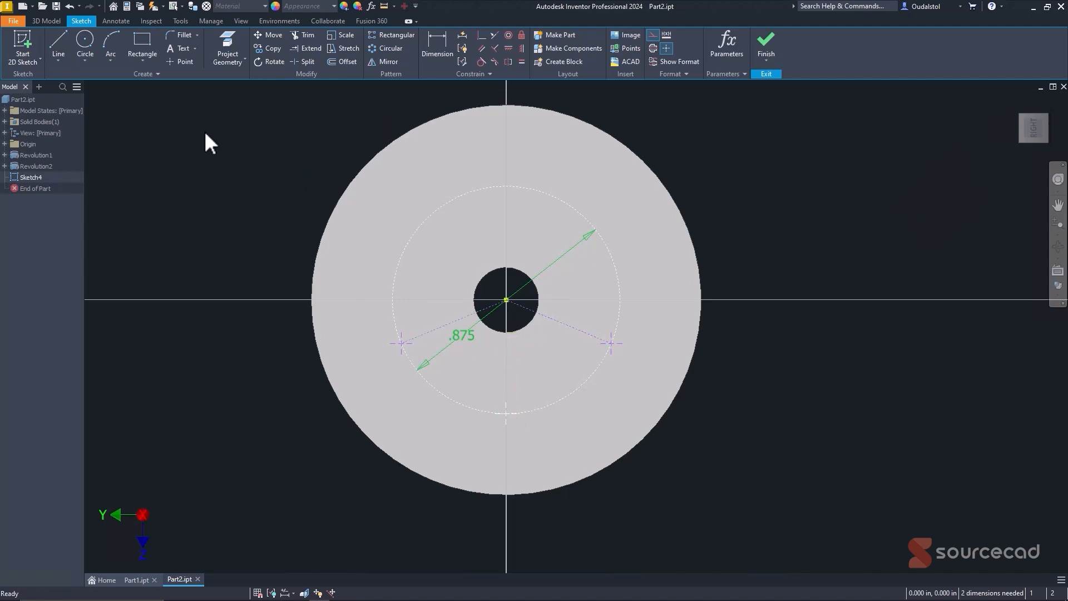
# - Draw a vertical construction line from the lowest sketch point up to the disc's centre point
pyautogui.click(55, 40)
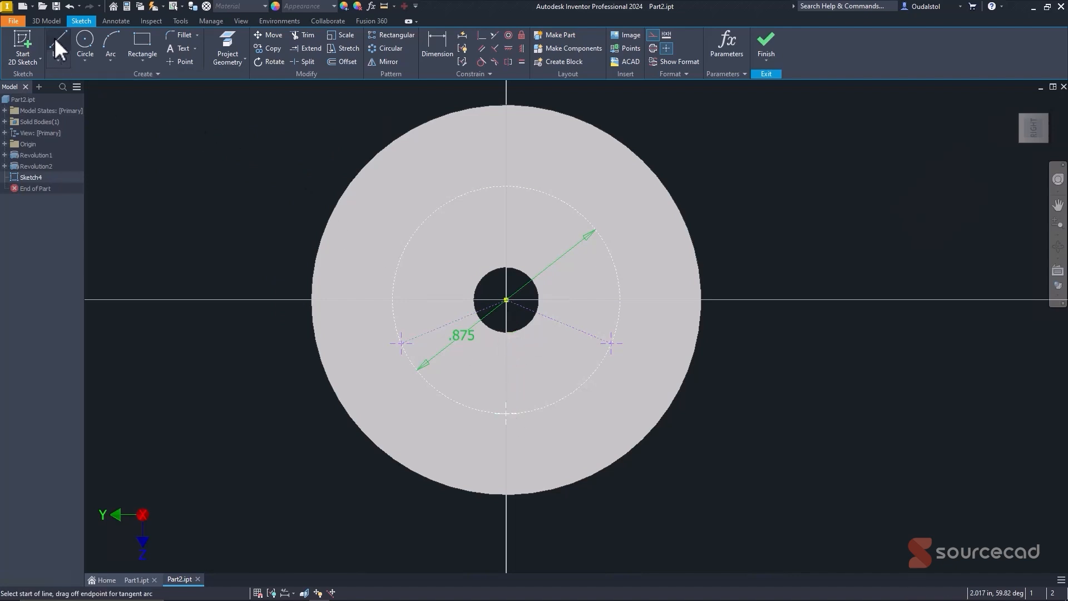
pyautogui.click(652, 35)
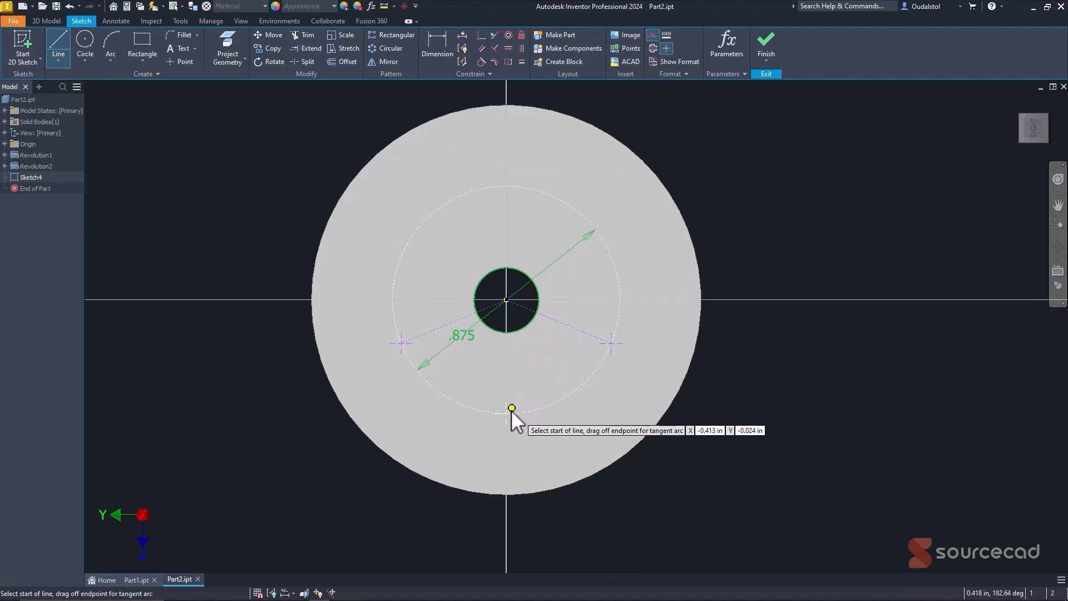
pyautogui.click(506, 412)
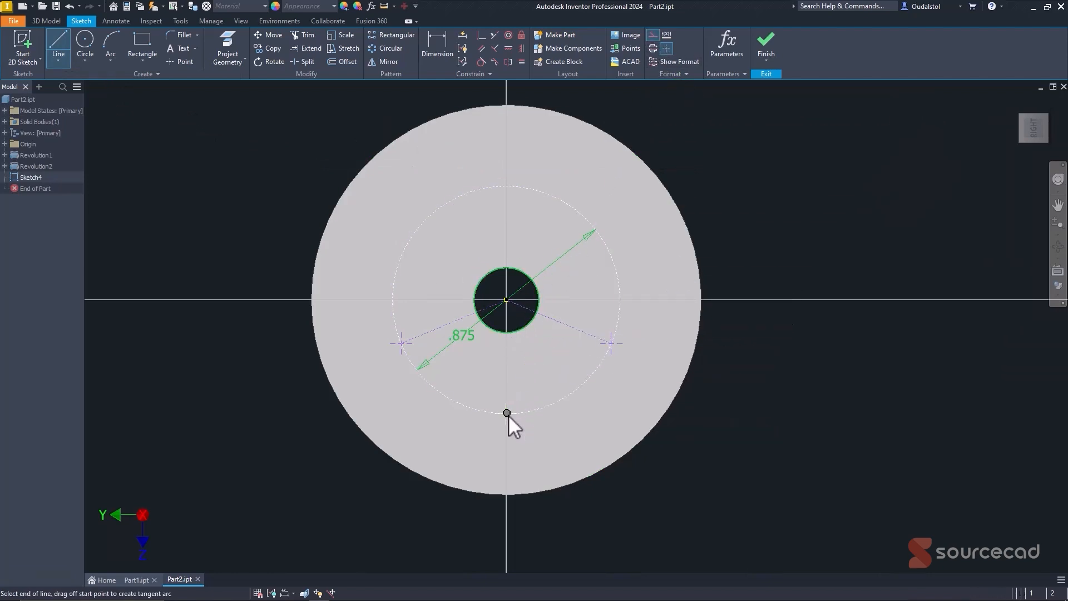
pyautogui.click(506, 300)
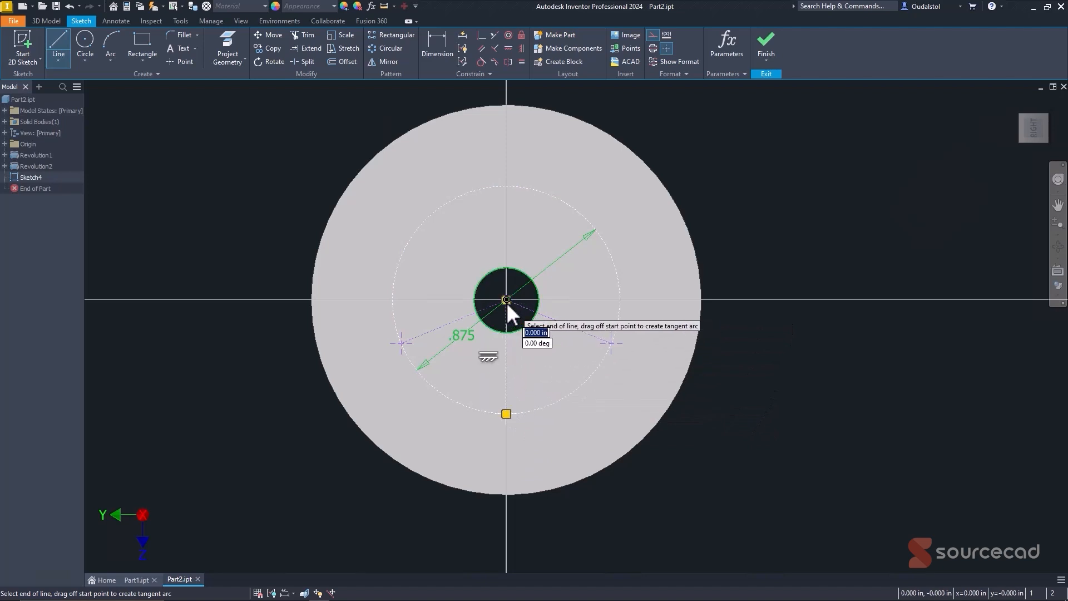
pyautogui.rightClick(324, 214)
pyautogui.click(362, 213)
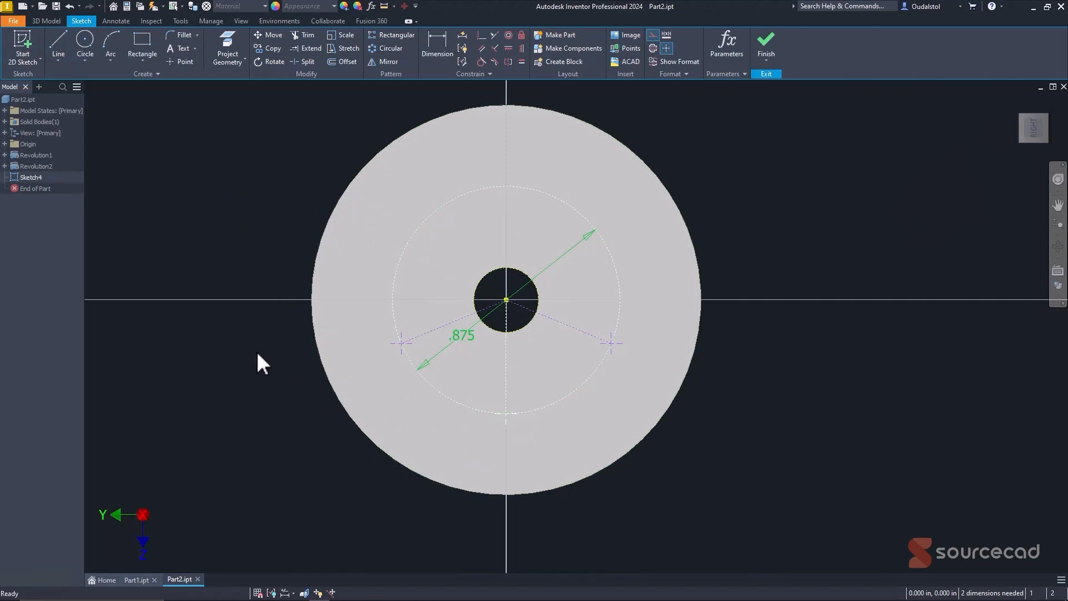
# - Add a 60-degree angular dimension between the vertical construction line and the line to the lower-right point
pyautogui.press('d')
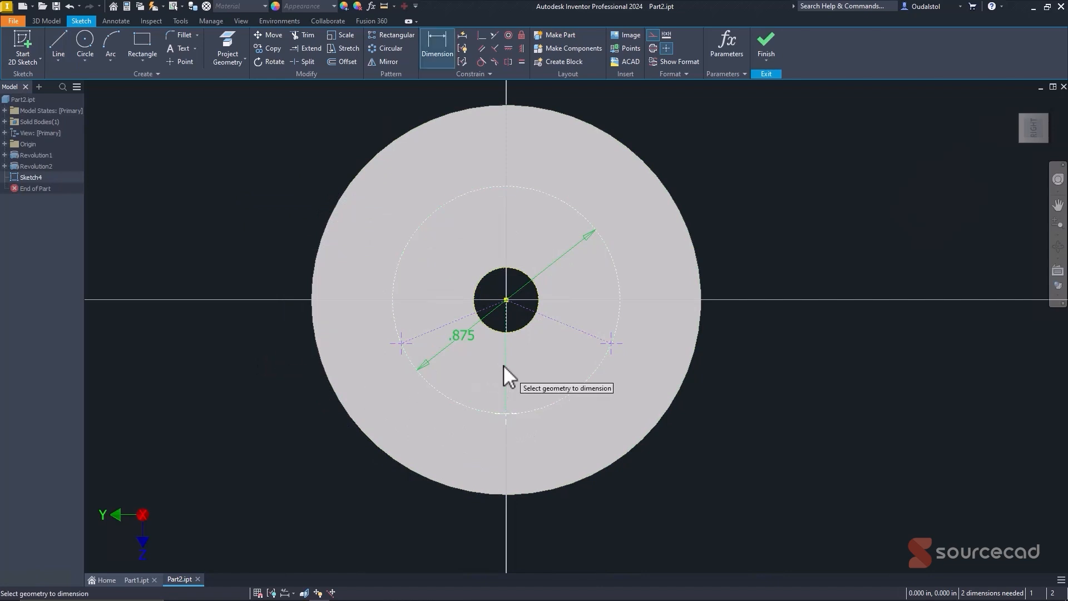
pyautogui.click(502, 364)
pyautogui.click(571, 329)
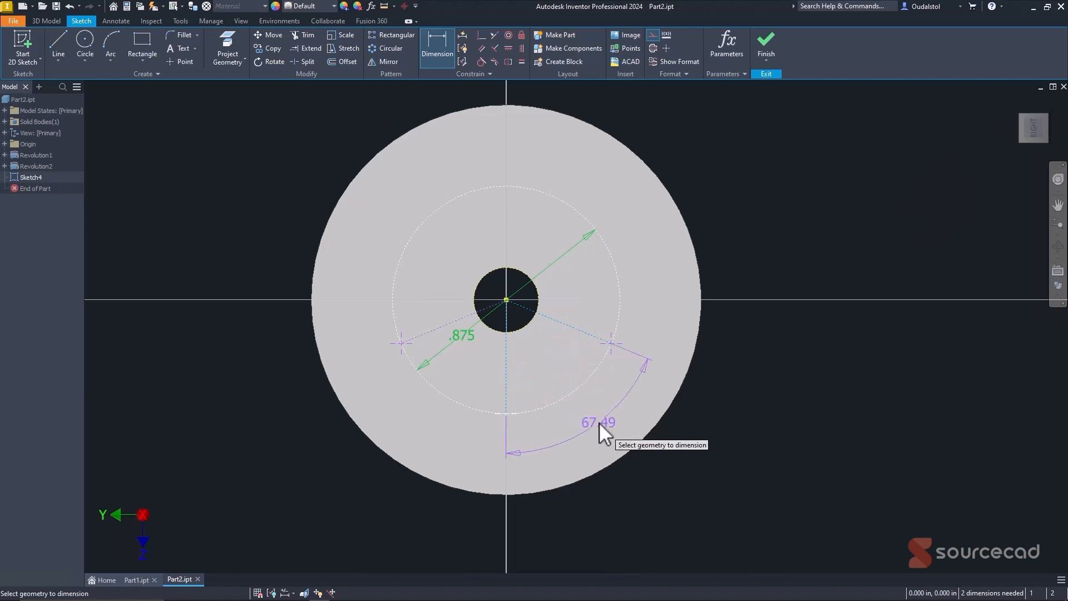
pyautogui.click(598, 422)
pyautogui.write('60')
pyautogui.press('Return')
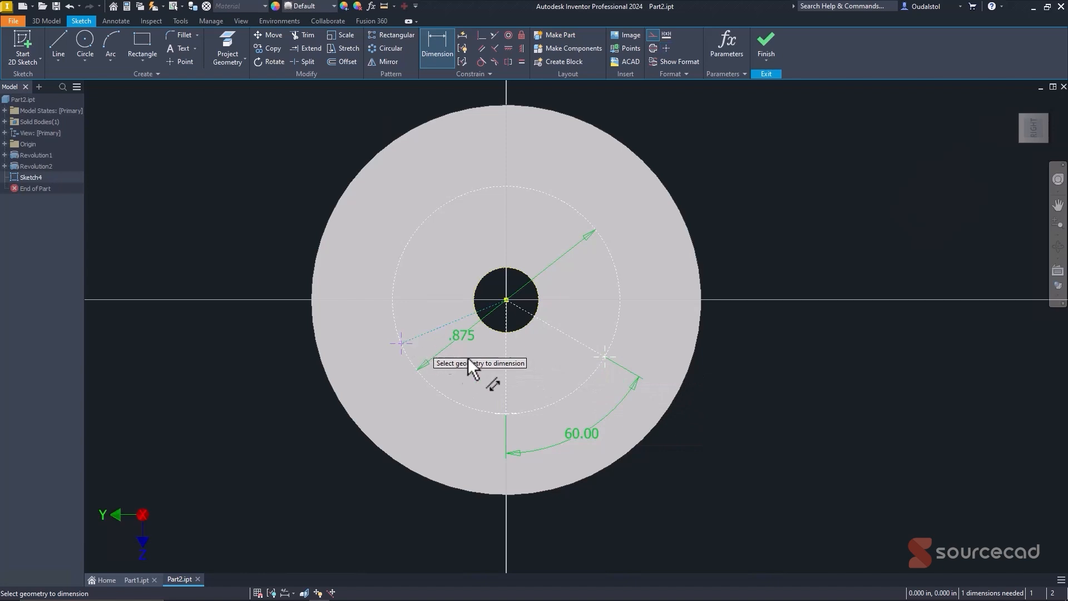
# - Add a 120-degree angular dimension between the two slanted construction lines
pyautogui.click(562, 335)
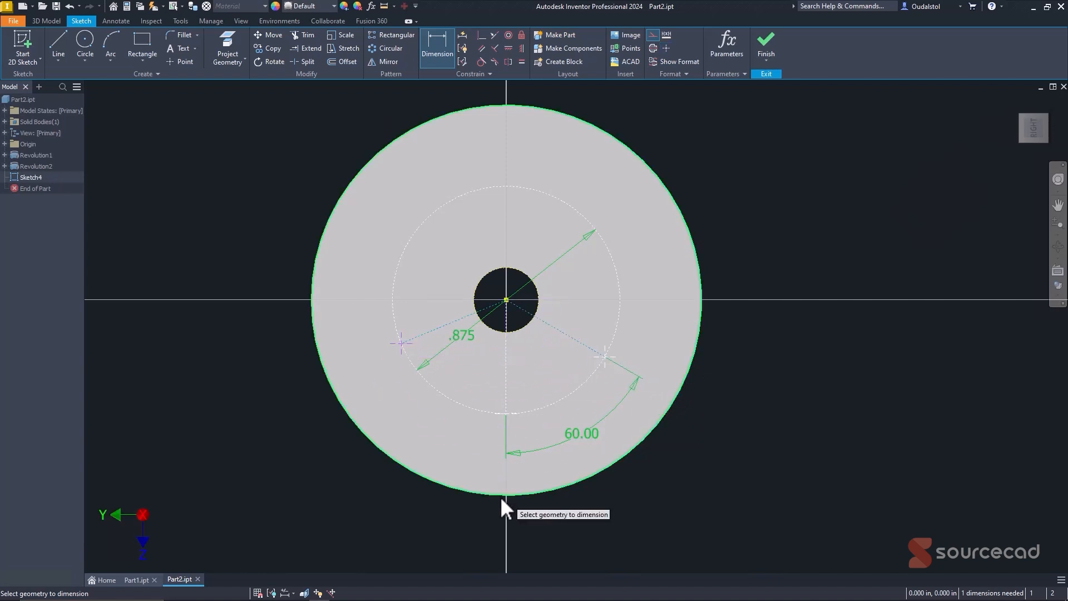
pyautogui.click(464, 519)
pyautogui.write('1')
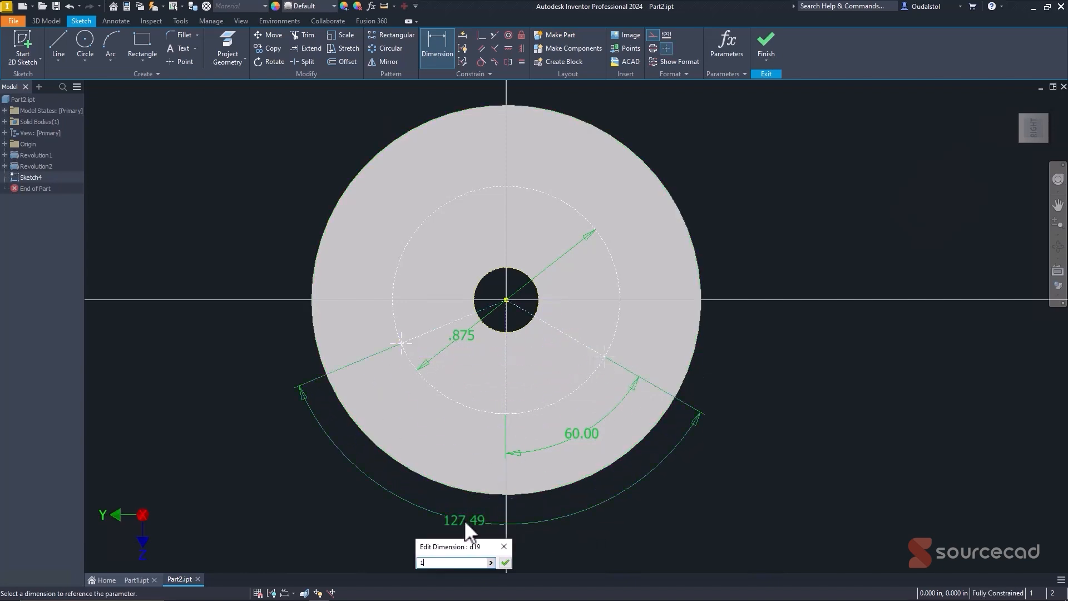
pyautogui.write('20')
pyautogui.press('Return')
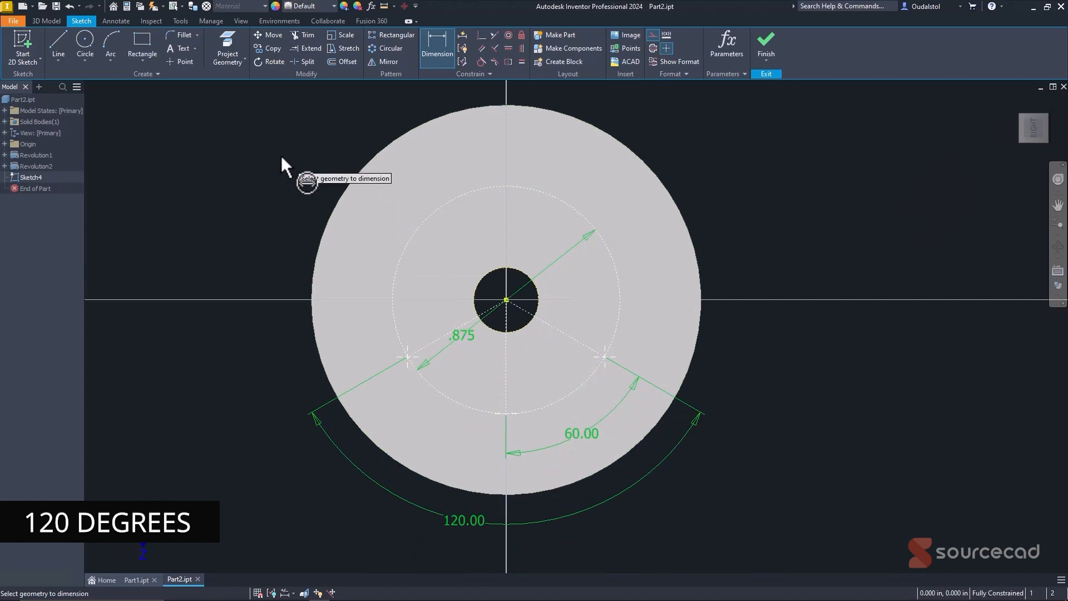
pyautogui.rightClick(280, 157)
pyautogui.click(326, 157)
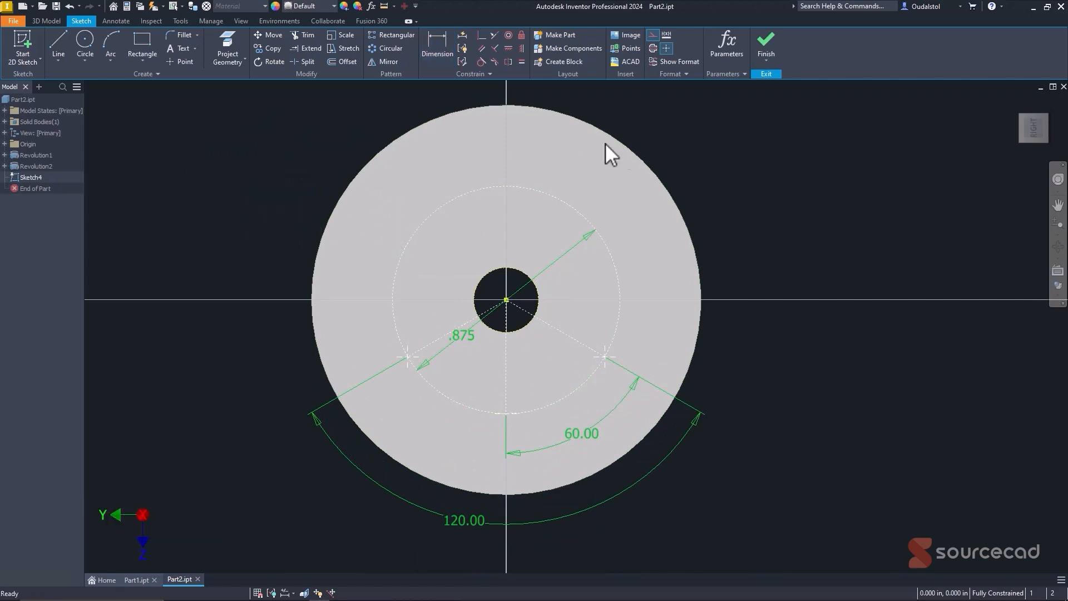
# - Finish the sketch, create 0.125 in simple through-all holes at its three points, and expand the new hole feature's model-tree entry
pyautogui.click(765, 42)
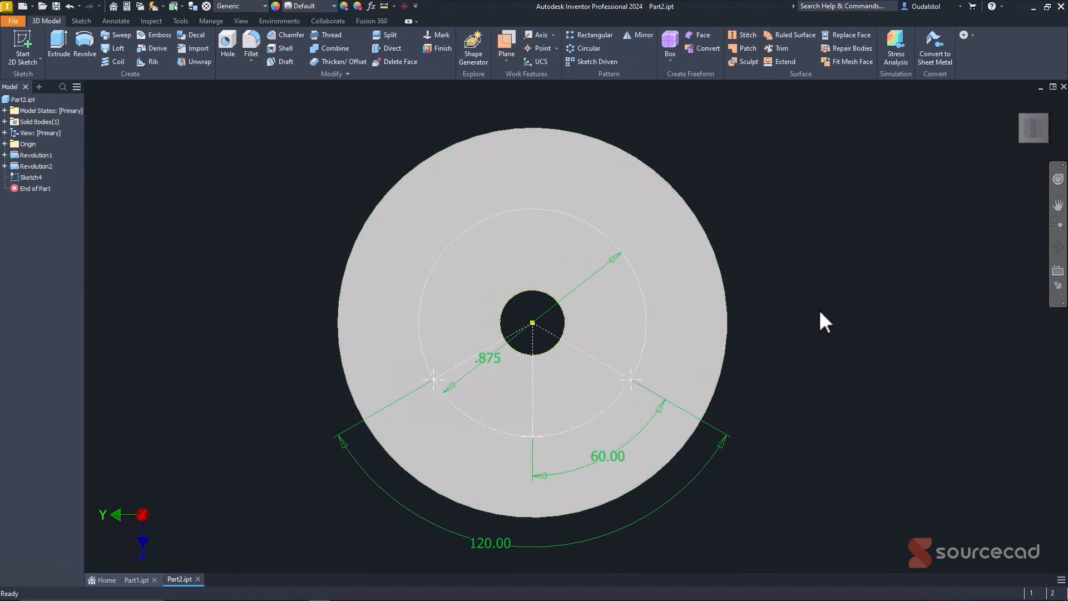
pyautogui.keyDown('shift'); pyautogui.moveTo(820, 323); pyautogui.dragTo(970, 295, button='middle'); pyautogui.keyUp('shift')
pyautogui.scroll(-3, 793, 292)
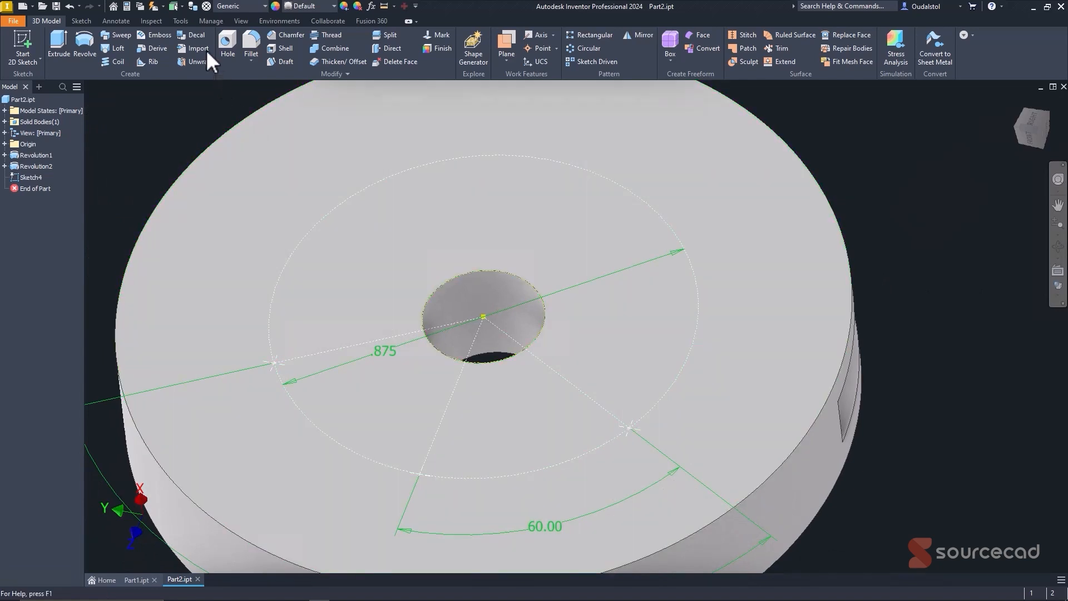
pyautogui.click(228, 40)
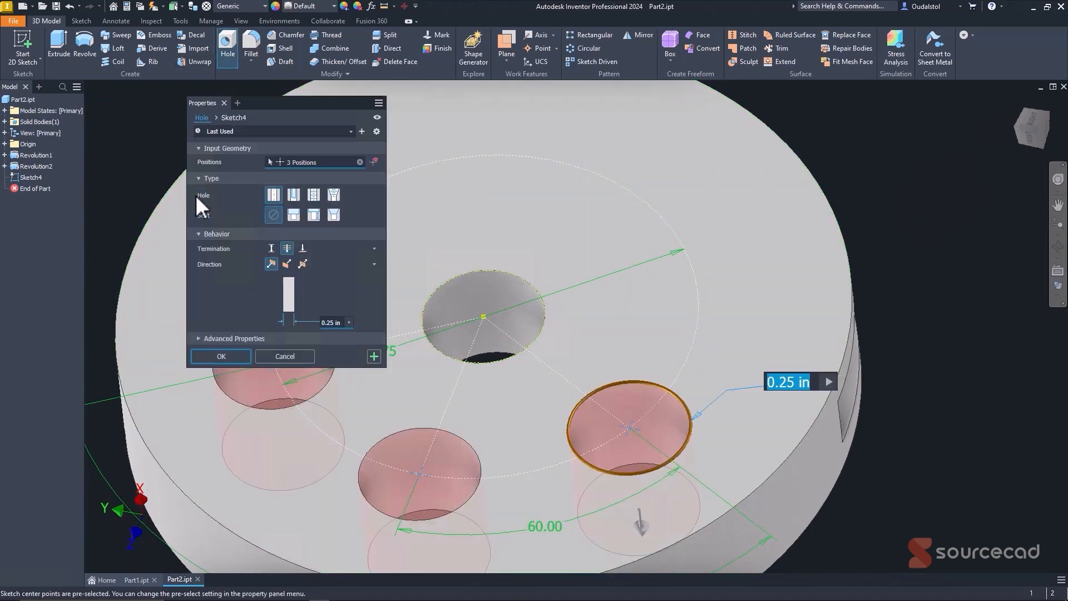
pyautogui.moveTo(498, 292); pyautogui.dragTo(648, 273, button='middle')
pyautogui.scroll(-3, 648, 274)
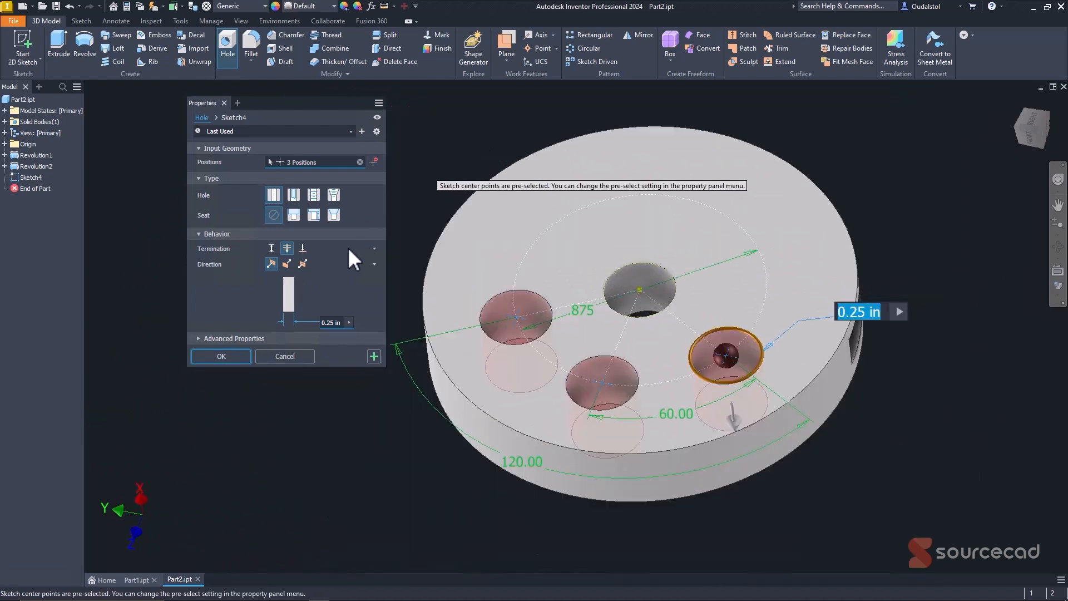
pyautogui.click(335, 322)
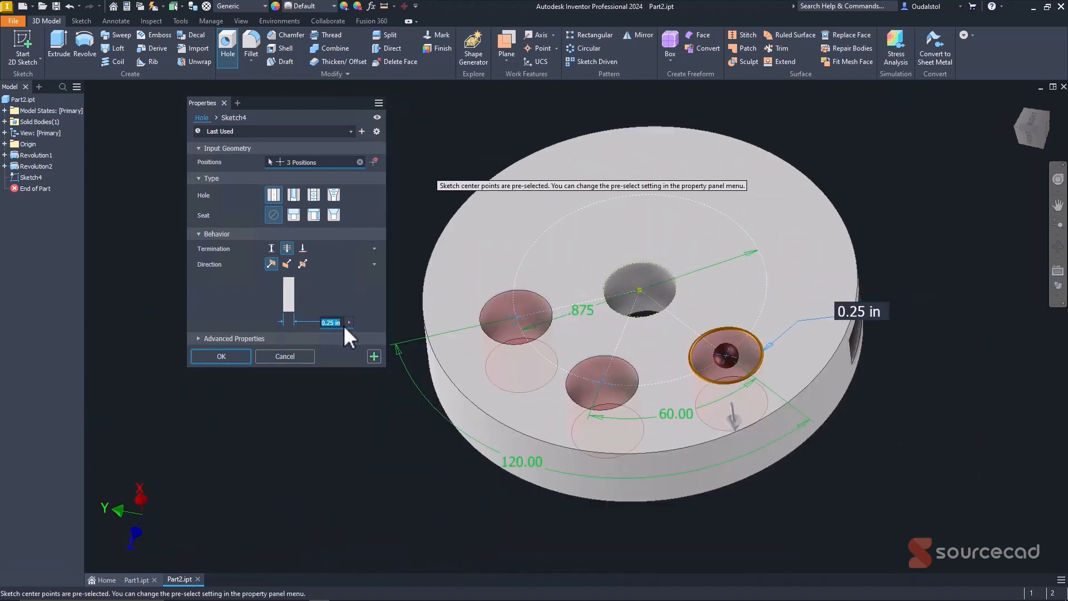
pyautogui.click(343, 325)
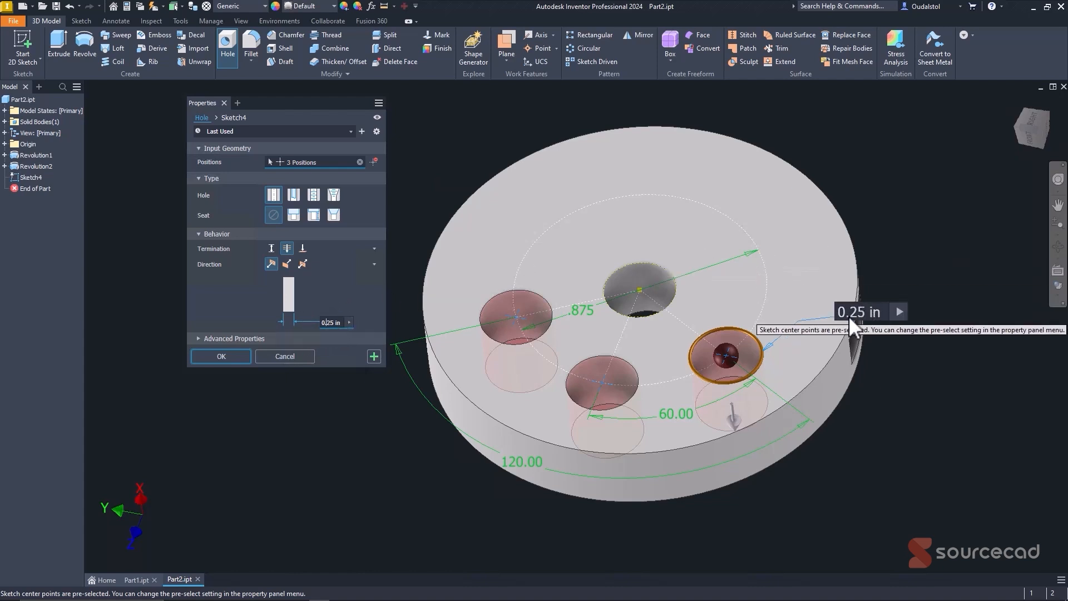
pyautogui.click(863, 313)
pyautogui.write('1')
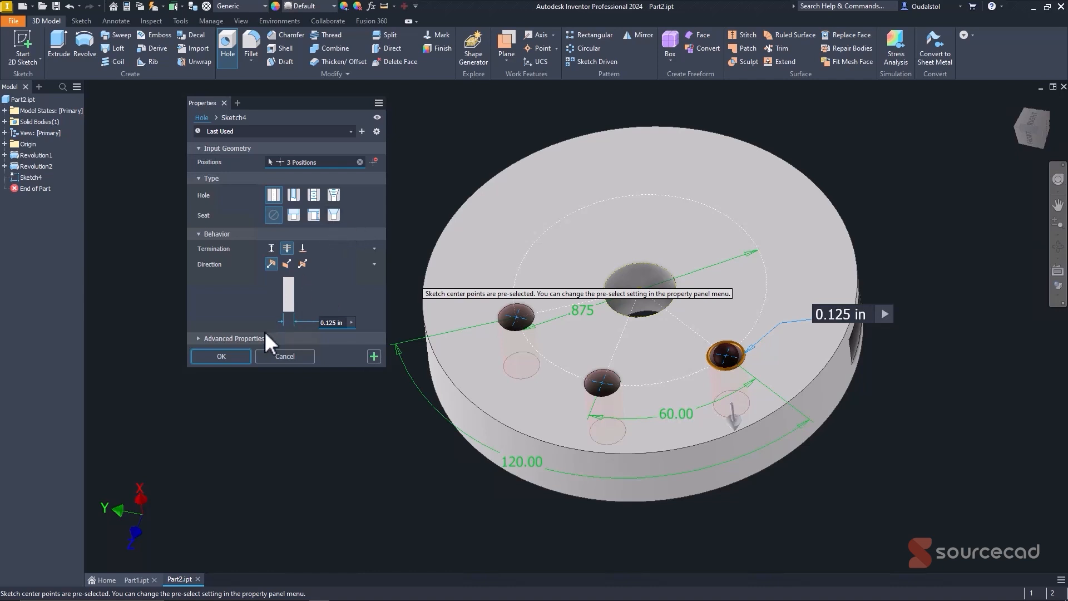
pyautogui.click(227, 357)
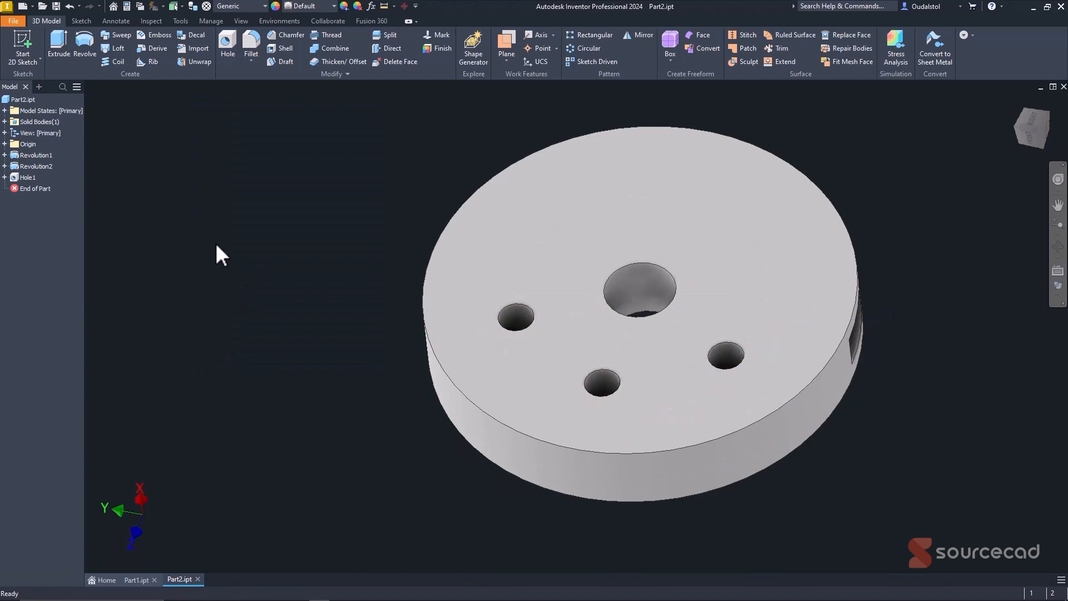
pyautogui.click(4, 177)
# - Start another hole on the disc's top face, concentric with its outer edge, with a diameter of 0.5 in
pyautogui.click(226, 39)
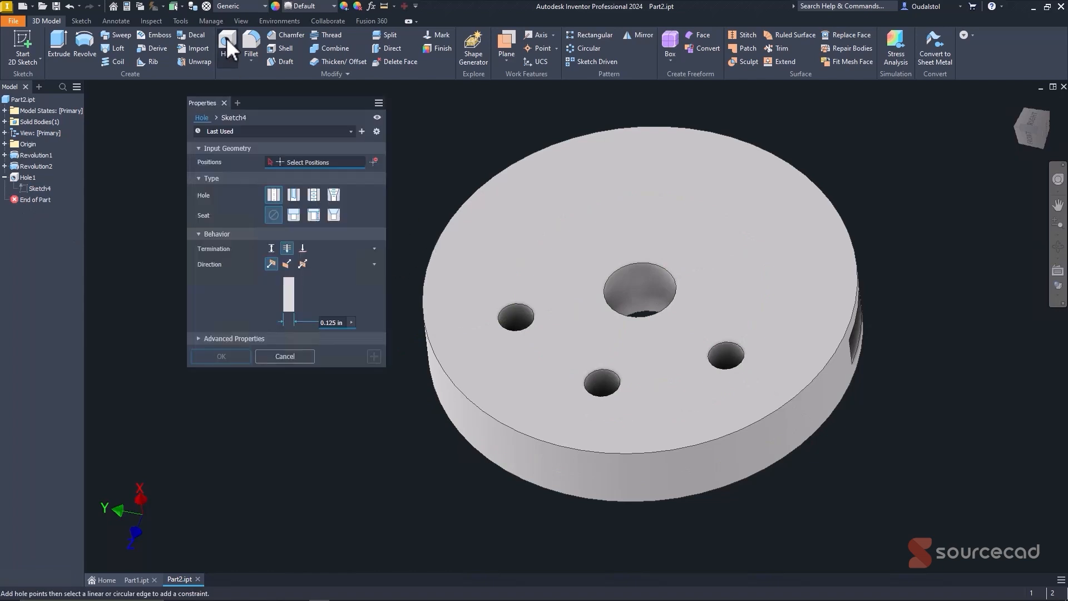
pyautogui.click(571, 230)
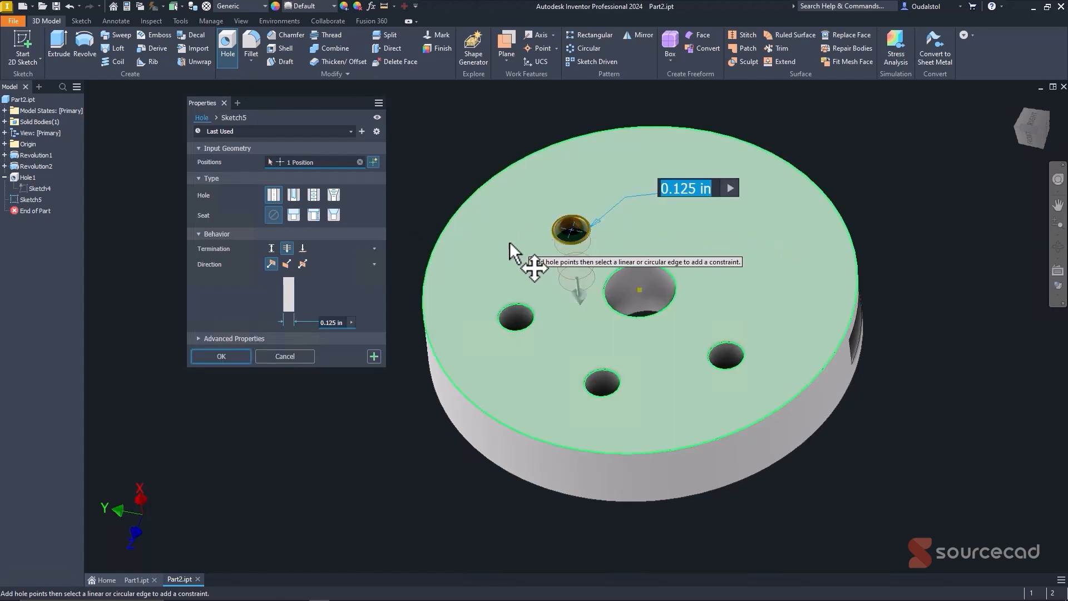
pyautogui.click(738, 452)
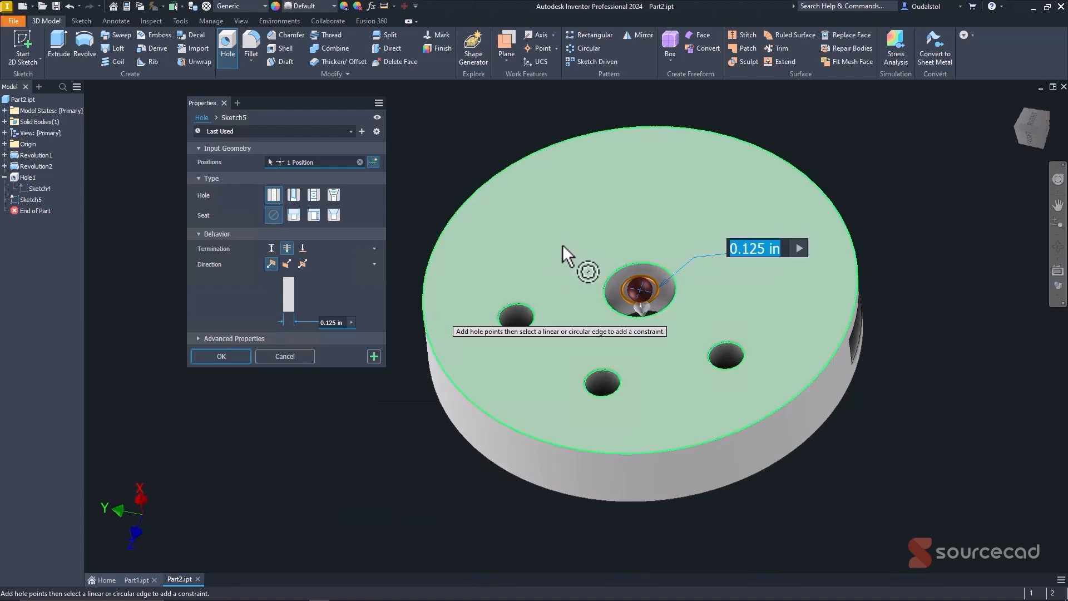
pyautogui.click(335, 325)
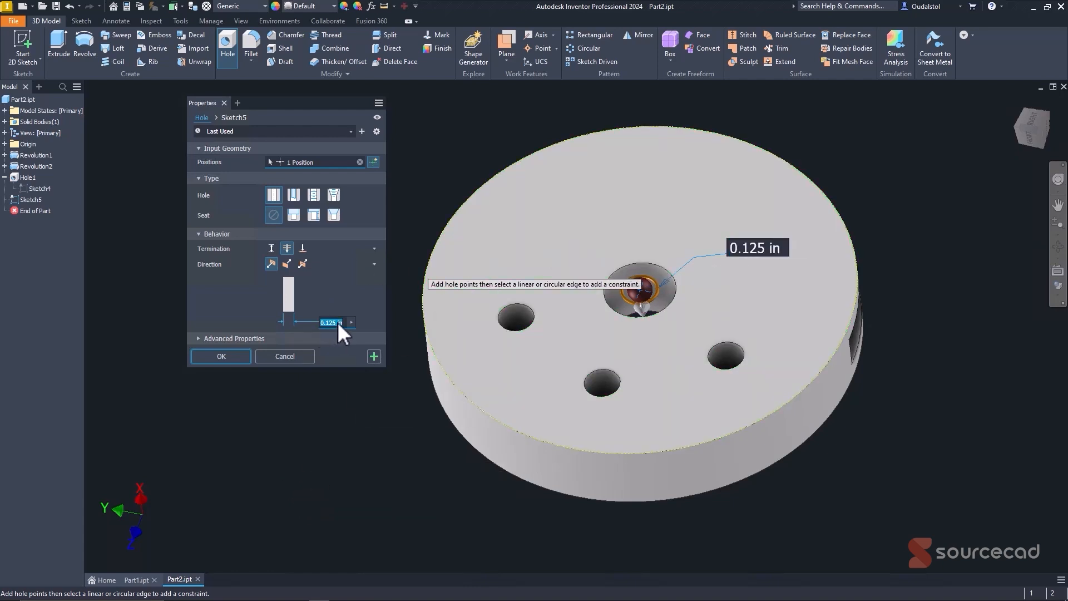
pyautogui.write('0.5')
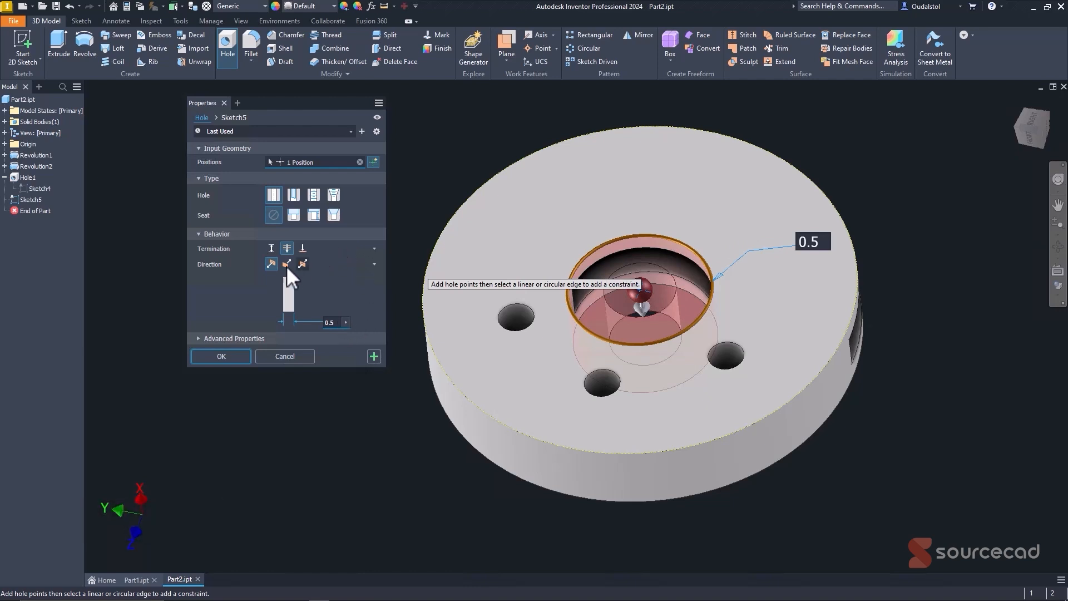
# - Limit the central hole to a 0.125 in distance with a flat drill point and create it
pyautogui.click(272, 248)
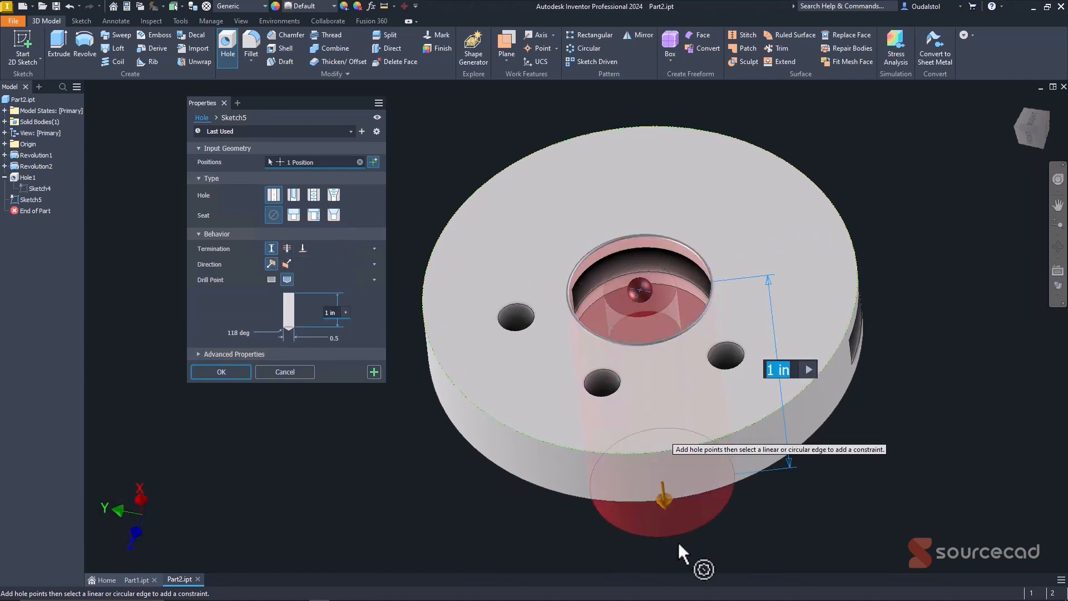
pyautogui.moveTo(663, 501); pyautogui.dragTo(660, 321)
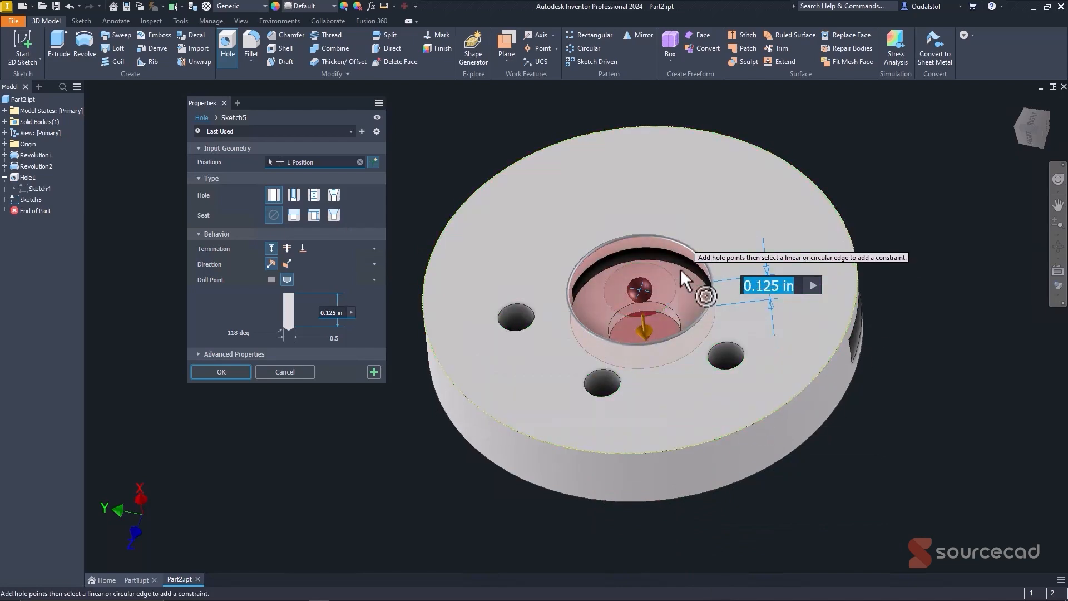
pyautogui.keyDown('shift'); pyautogui.moveTo(666, 364); pyautogui.dragTo(528, 338, button='middle'); pyautogui.keyUp('shift')
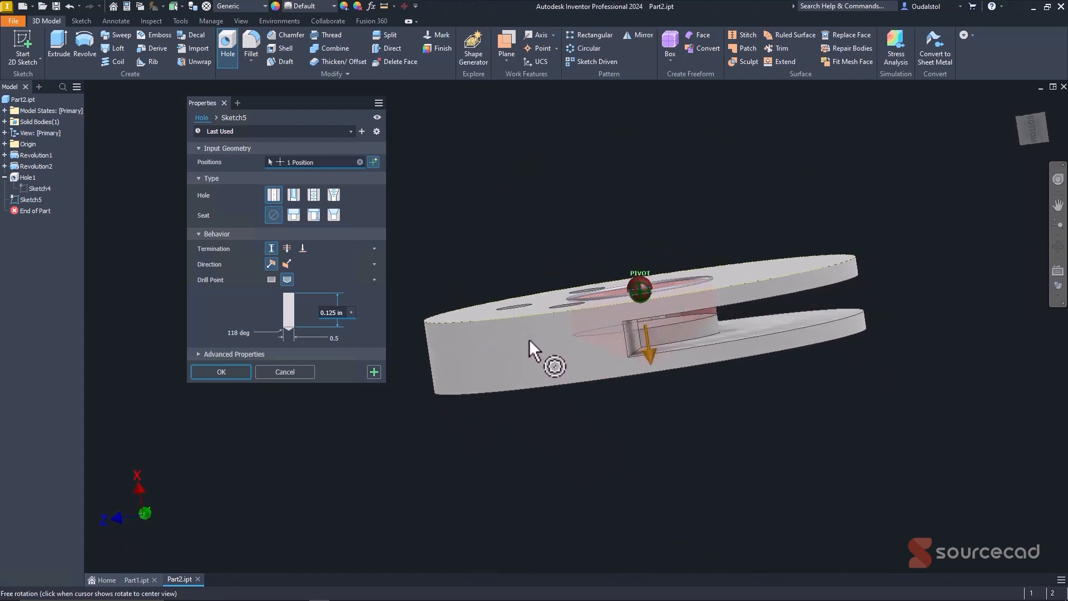
pyautogui.click(271, 279)
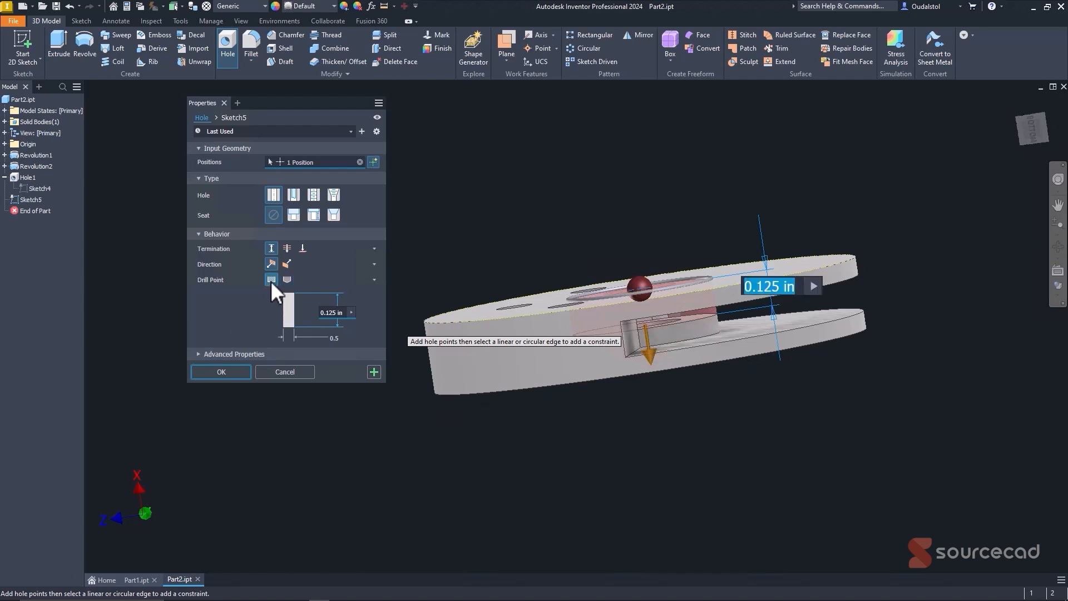
pyautogui.moveTo(599, 220)
pyautogui.keyDown('shift'); pyautogui.mouseDown(button='middle')
pyautogui.moveTo(586, 220)
pyautogui.moveTo(599, 237)
pyautogui.mouseUp(button='middle'); pyautogui.keyUp('shift')
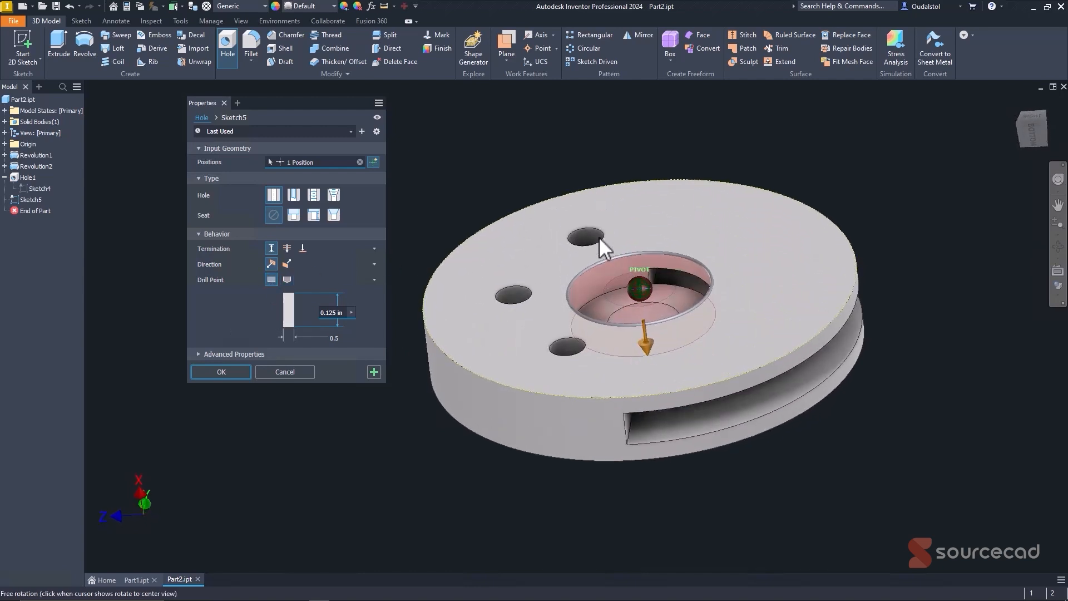
pyautogui.click(209, 373)
pyautogui.moveTo(340, 249)
pyautogui.keyDown('shift'); pyautogui.mouseDown(button='middle')
pyautogui.moveTo(400, 239)
pyautogui.moveTo(465, 250)
pyautogui.moveTo(467, 300)
pyautogui.moveTo(340, 364)
pyautogui.moveTo(401, 278)
pyautogui.moveTo(372, 250)
pyautogui.moveTo(374, 281)
pyautogui.moveTo(405, 264)
pyautogui.moveTo(389, 242)
pyautogui.moveTo(395, 272)
pyautogui.mouseUp(button='middle'); pyautogui.keyUp('shift')
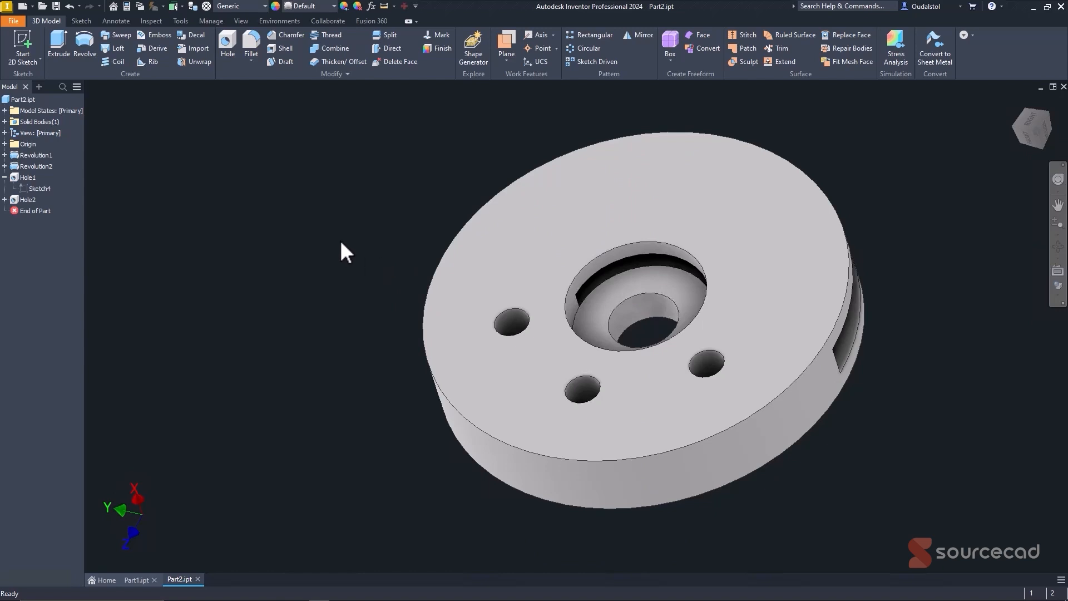
# - Change the disc's three small through-all holes to tapped holes with ANSI Unified Screw Threads, size 0.25, designation 1/4-20 UNC, class 2B
pyautogui.click(5, 156)
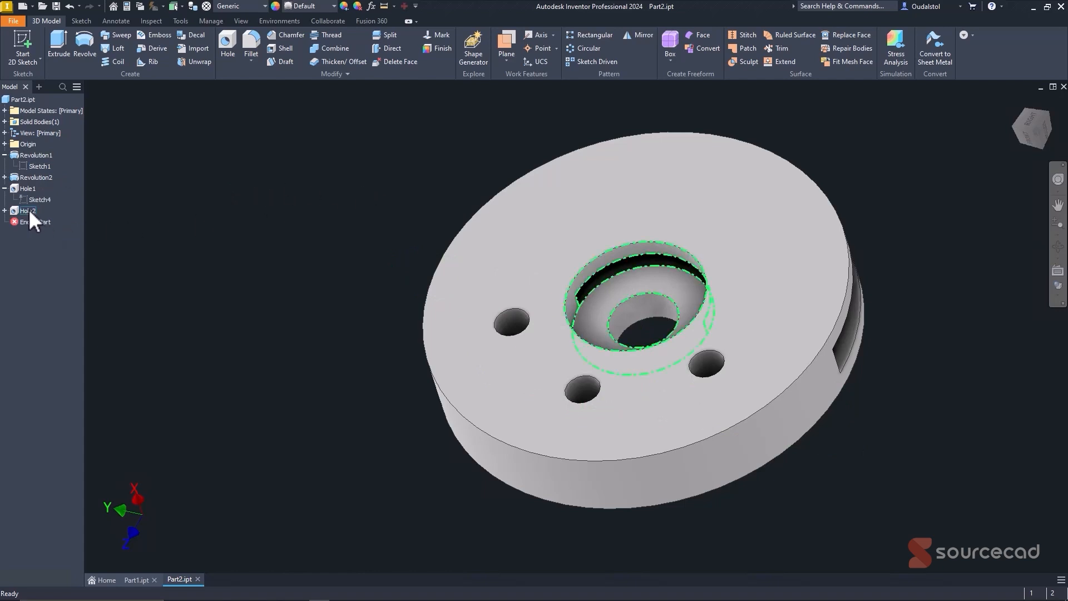
pyautogui.click(5, 210)
pyautogui.doubleClick(15, 187)
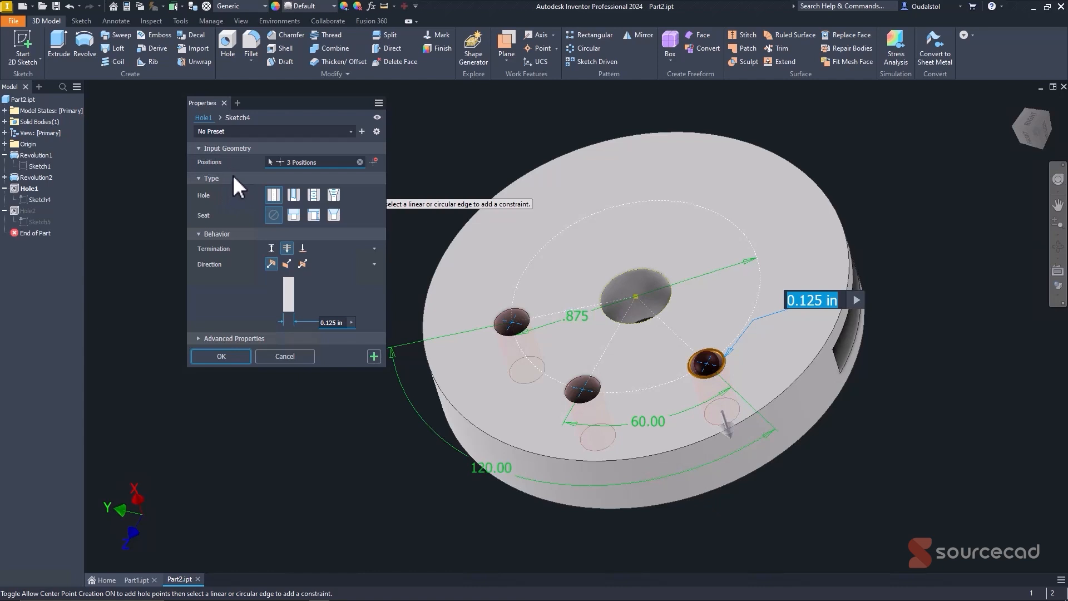
pyautogui.click(315, 194)
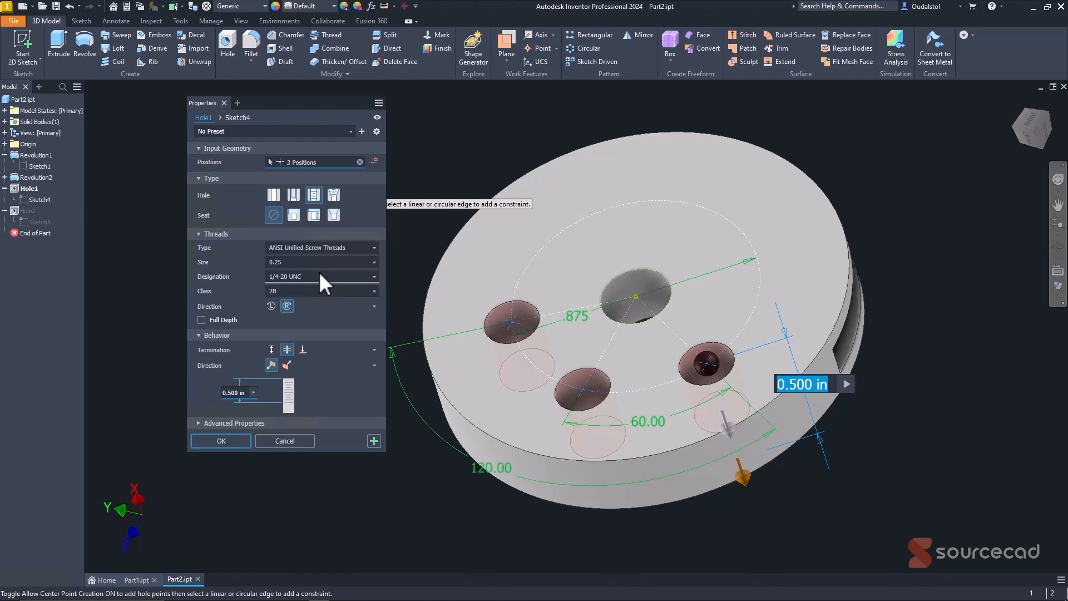
pyautogui.click(373, 248)
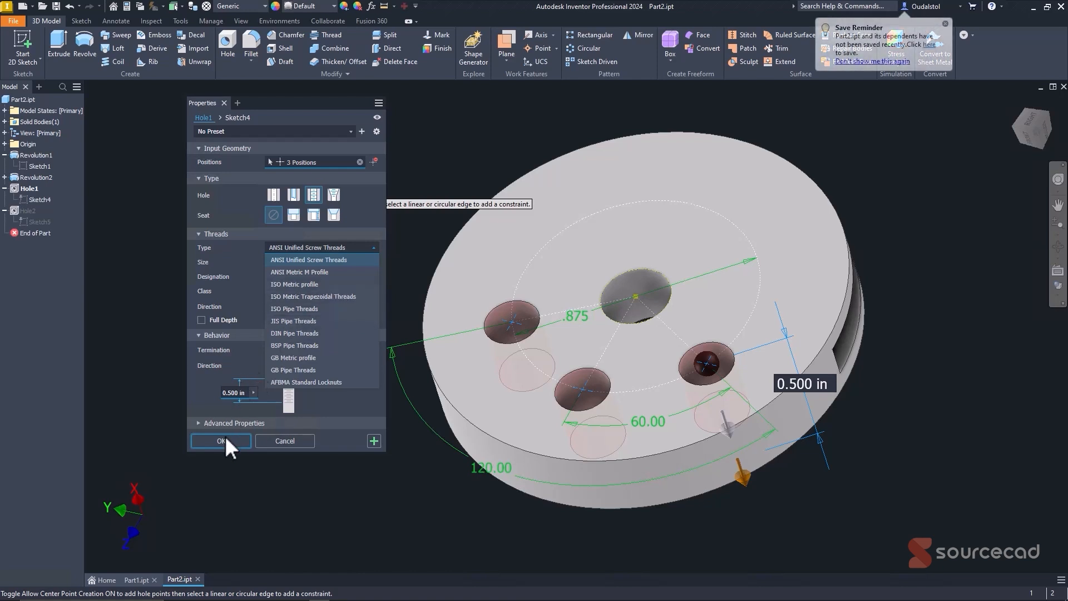
pyautogui.click(243, 244)
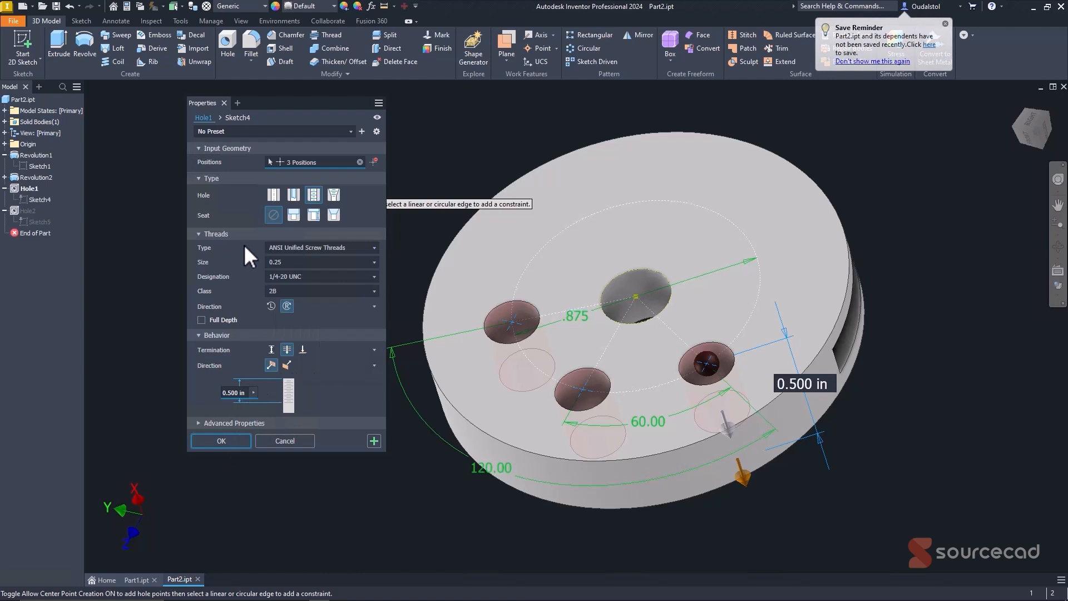
pyautogui.click(228, 439)
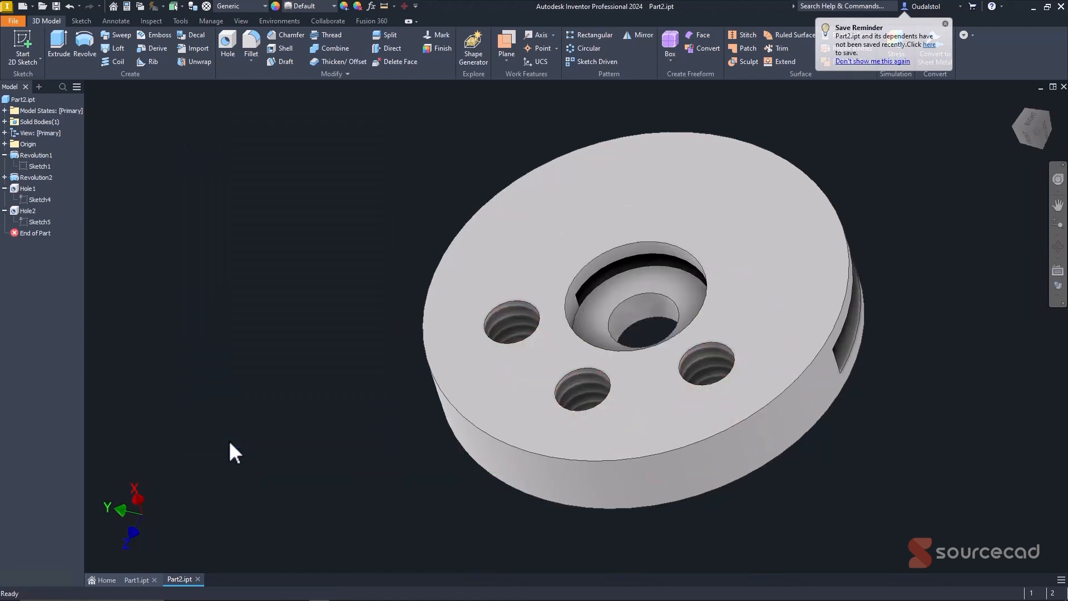
pyautogui.scroll(3, 511, 325)
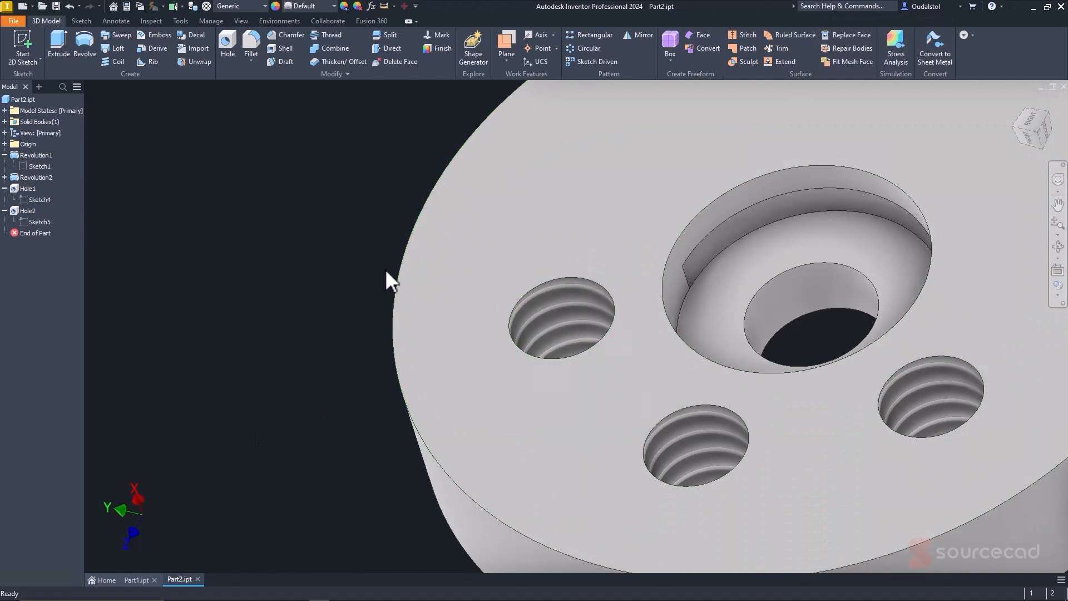
pyautogui.scroll(-3, 384, 269)
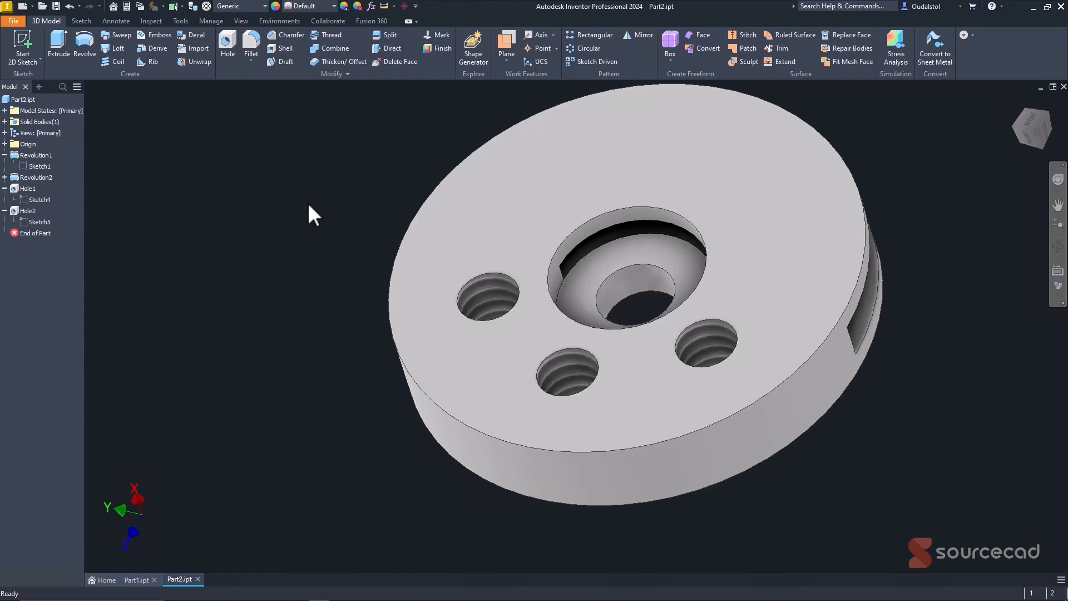
# - Start a sketch on the disc's top face and draw a circle about 0.139 in in diameter, opposite the middle tapped hole
pyautogui.click(1026, 122)
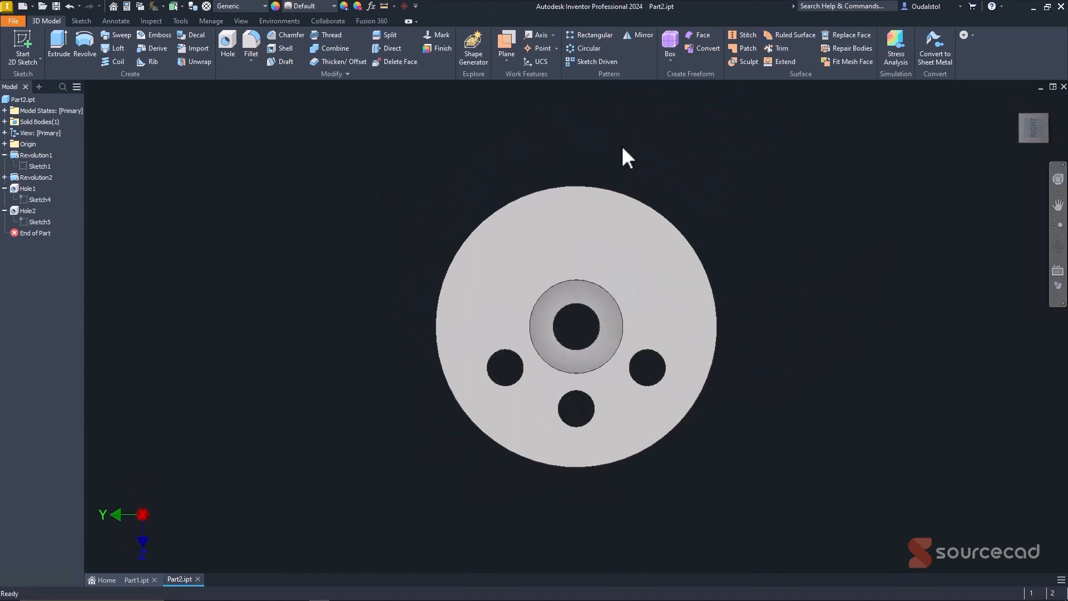
pyautogui.middleClick(622, 146)
pyautogui.middleClick(622, 146)
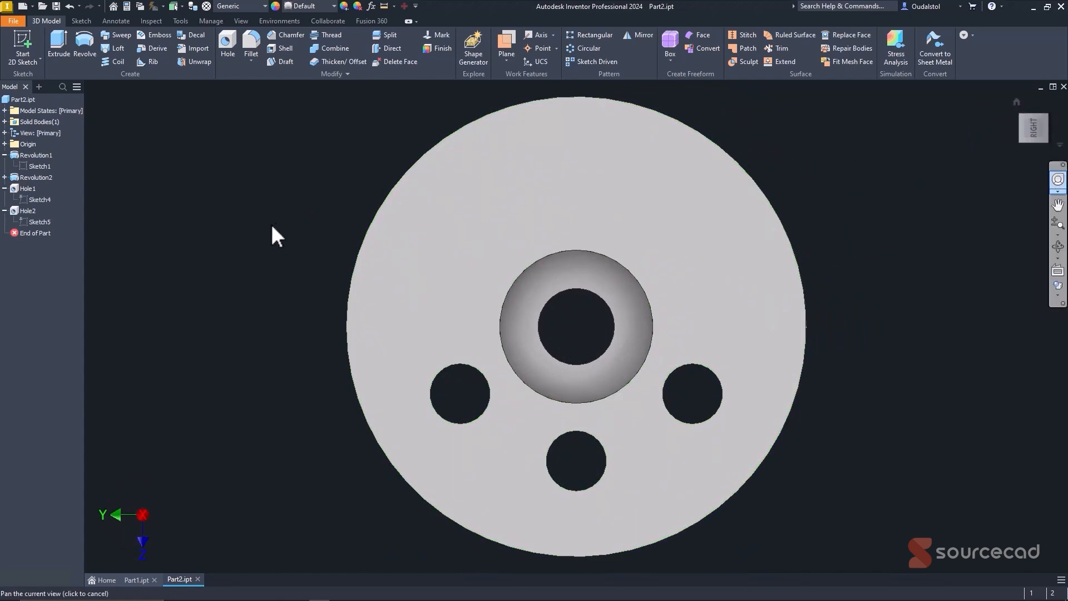
pyautogui.moveTo(278, 292)
pyautogui.keyDown('shift'); pyautogui.mouseDown(button='middle')
pyautogui.moveTo(268, 242)
pyautogui.moveTo(251, 248)
pyautogui.mouseUp(button='middle'); pyautogui.keyUp('shift')
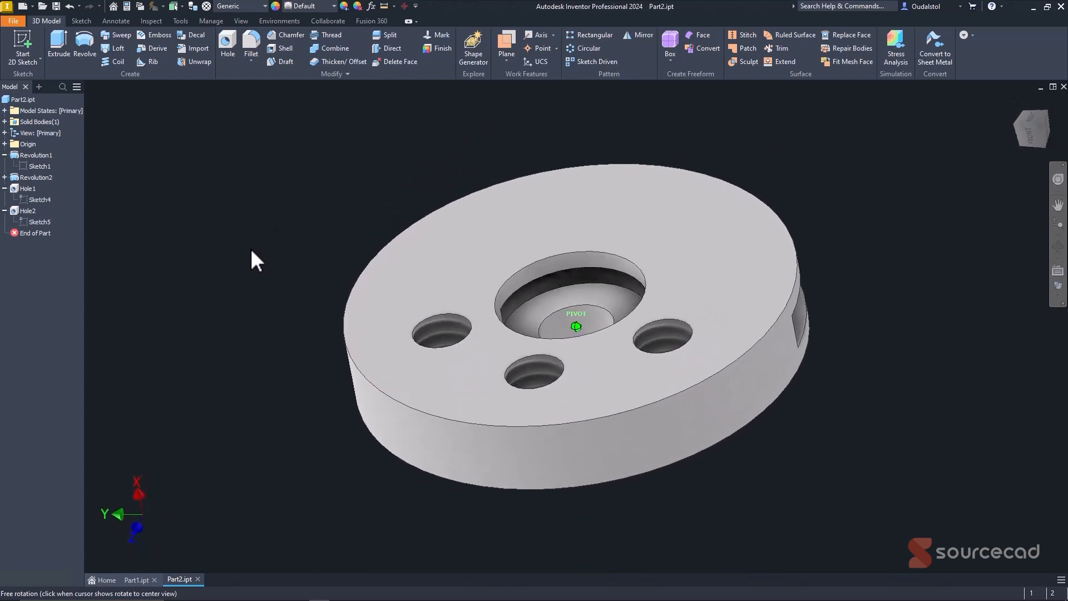
pyautogui.click(589, 192)
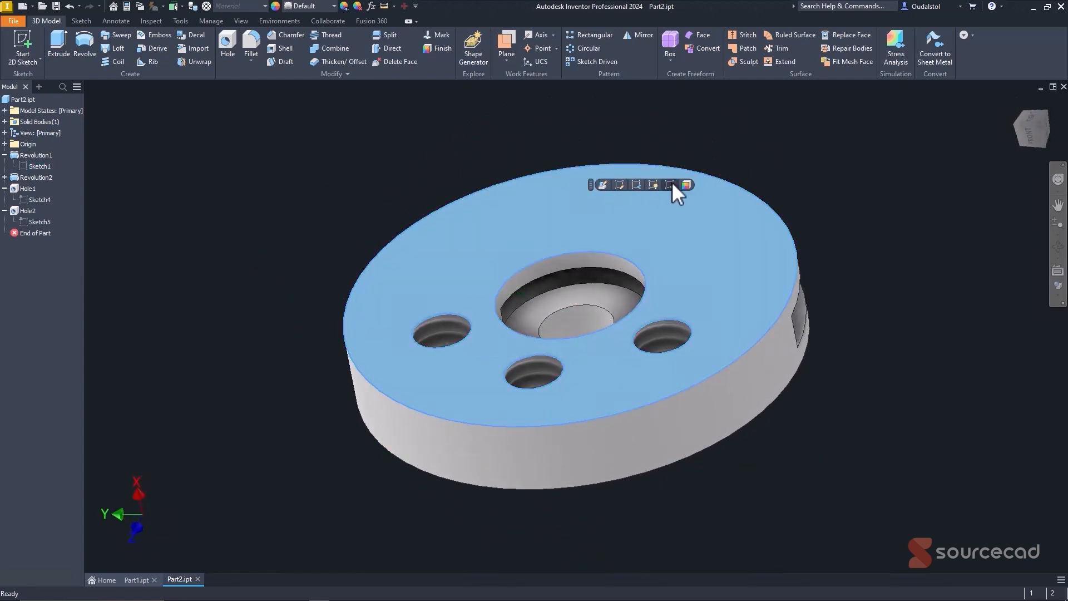
pyautogui.press('s')
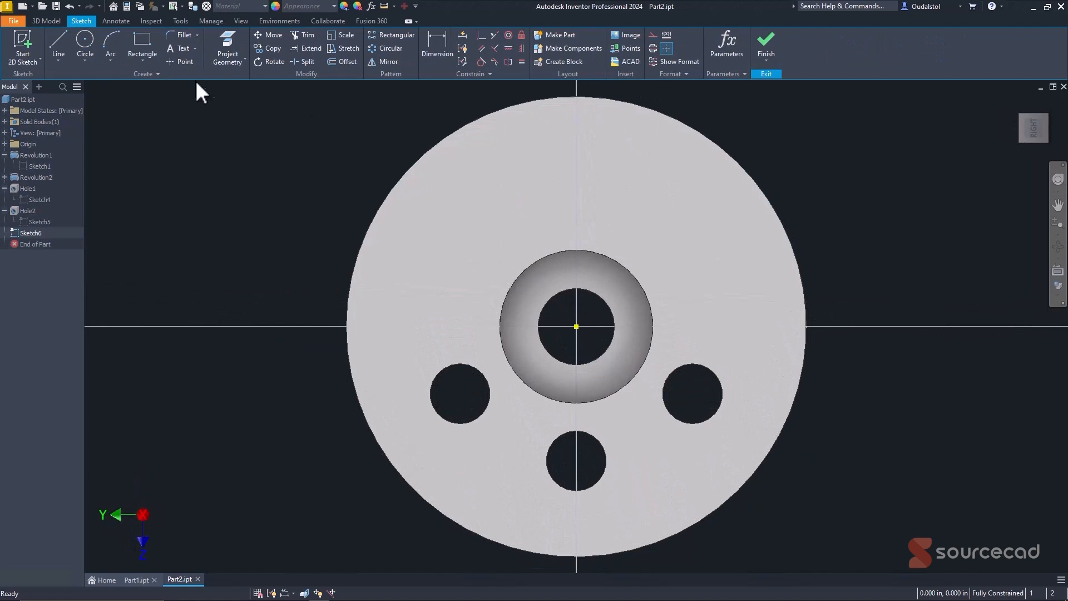
pyautogui.click(86, 39)
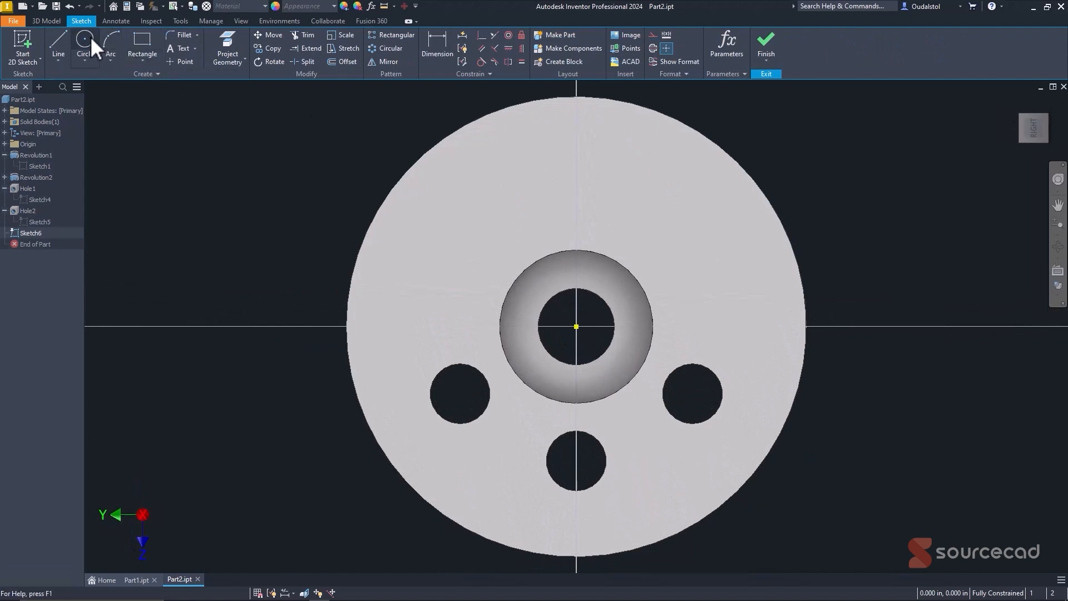
pyautogui.click(576, 173)
pyautogui.click(556, 170)
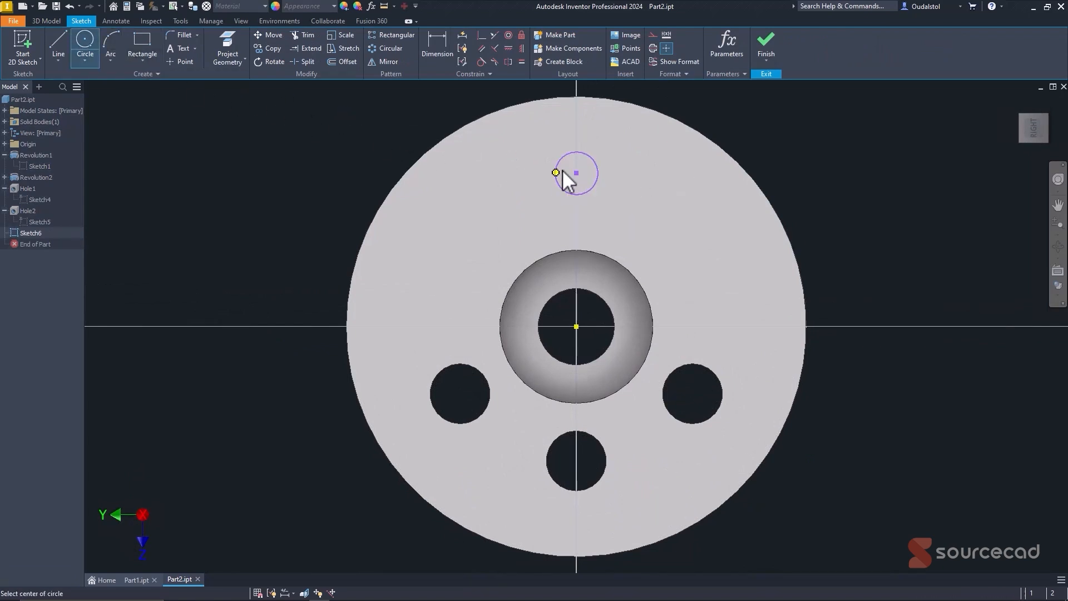
# - Dimension the sketched circle's diameter as 0.125 in
pyautogui.press('d')
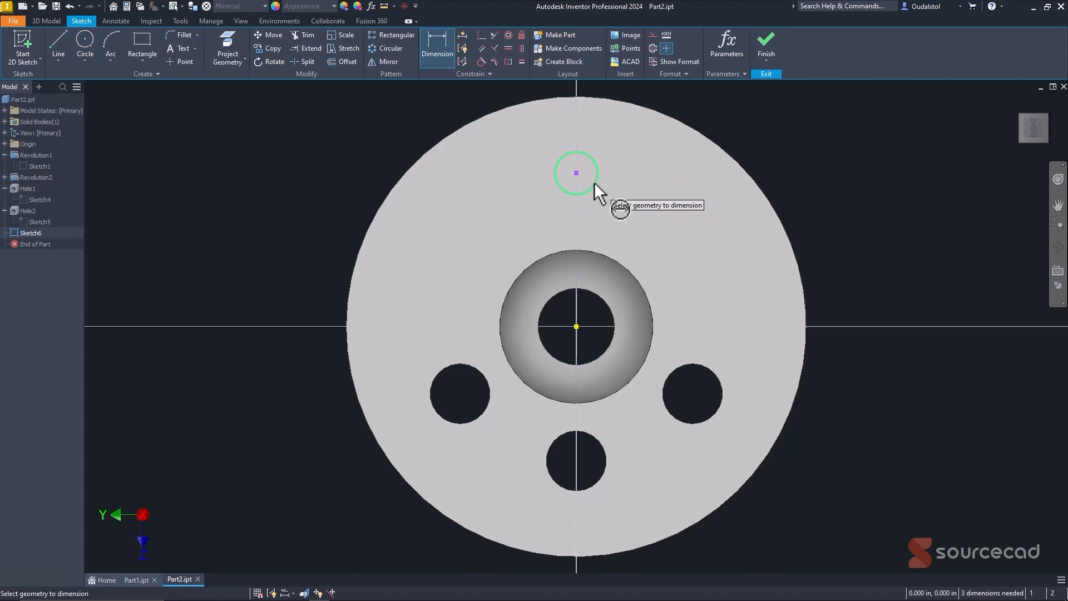
pyautogui.click(594, 182)
pyautogui.click(633, 165)
pyautogui.write('0.125')
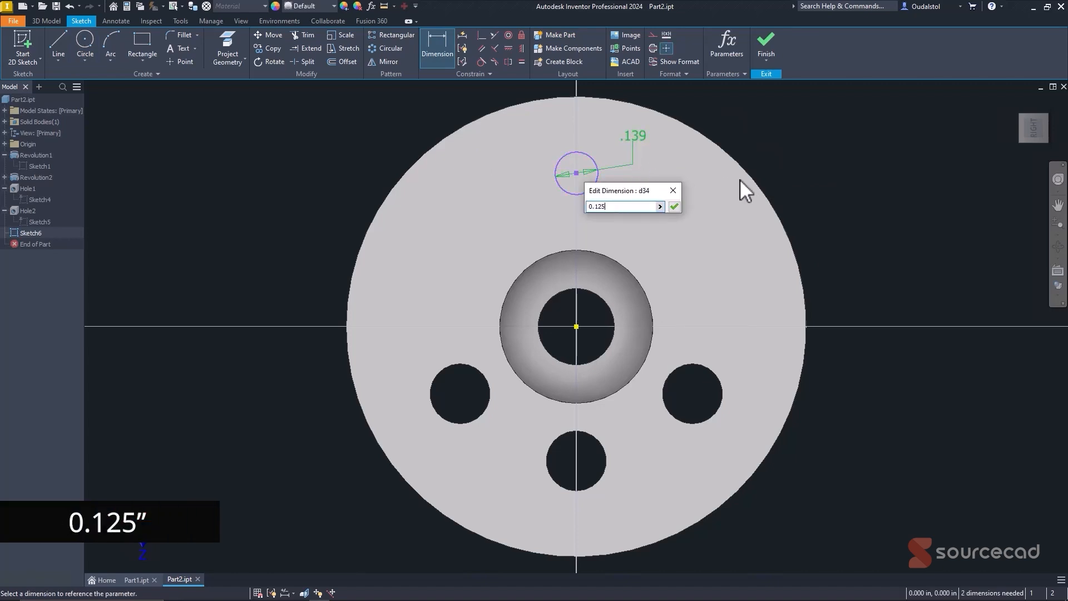
pyautogui.press('Return')
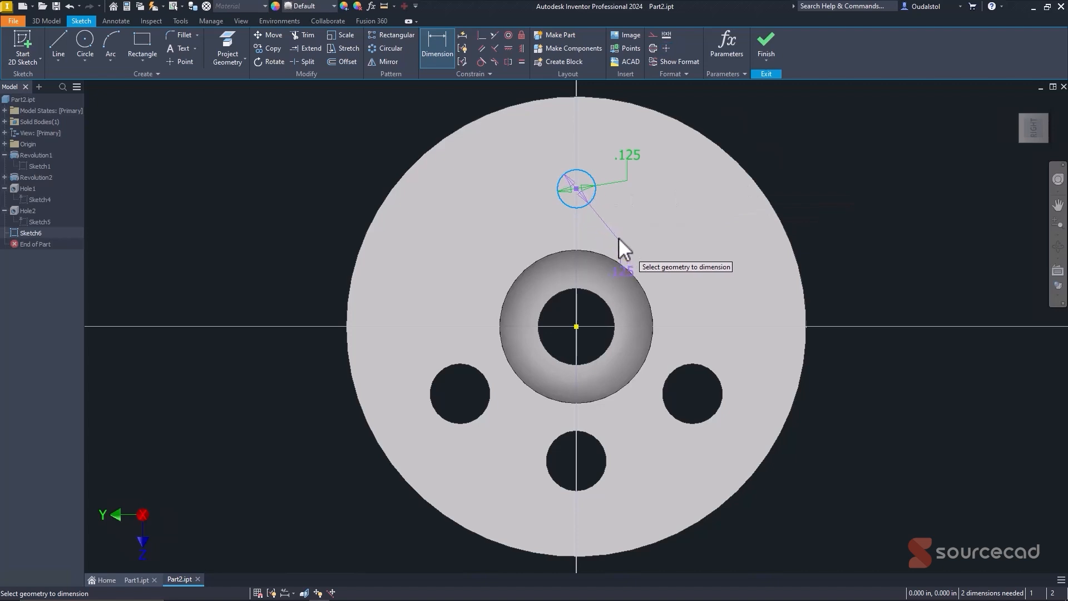
# - Add a 0.5 in dimension between the circle's centre and the sketch origin
pyautogui.click(594, 195)
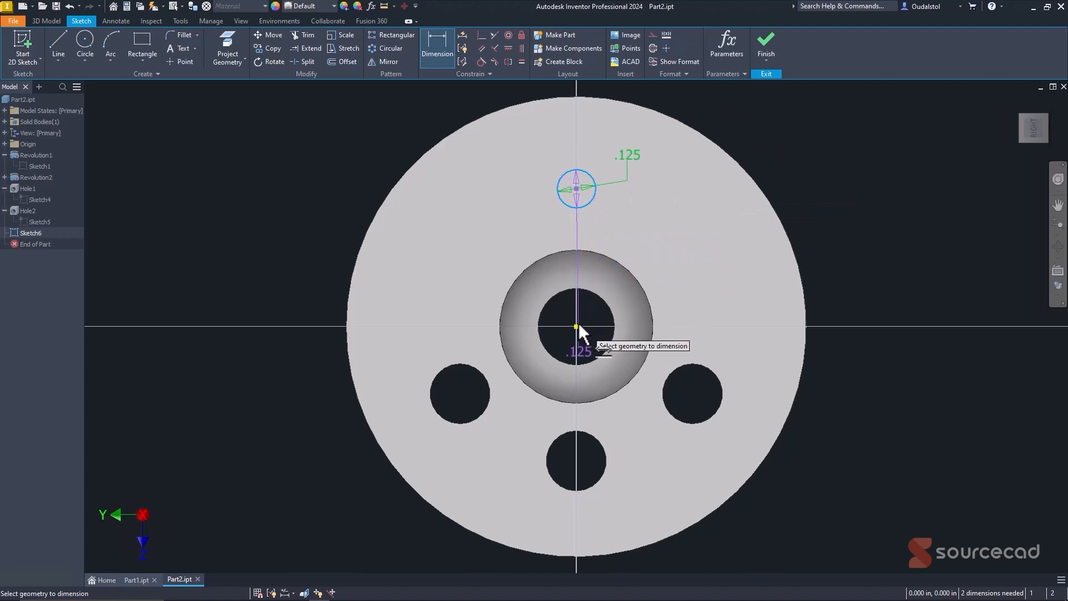
pyautogui.click(576, 325)
pyautogui.click(473, 241)
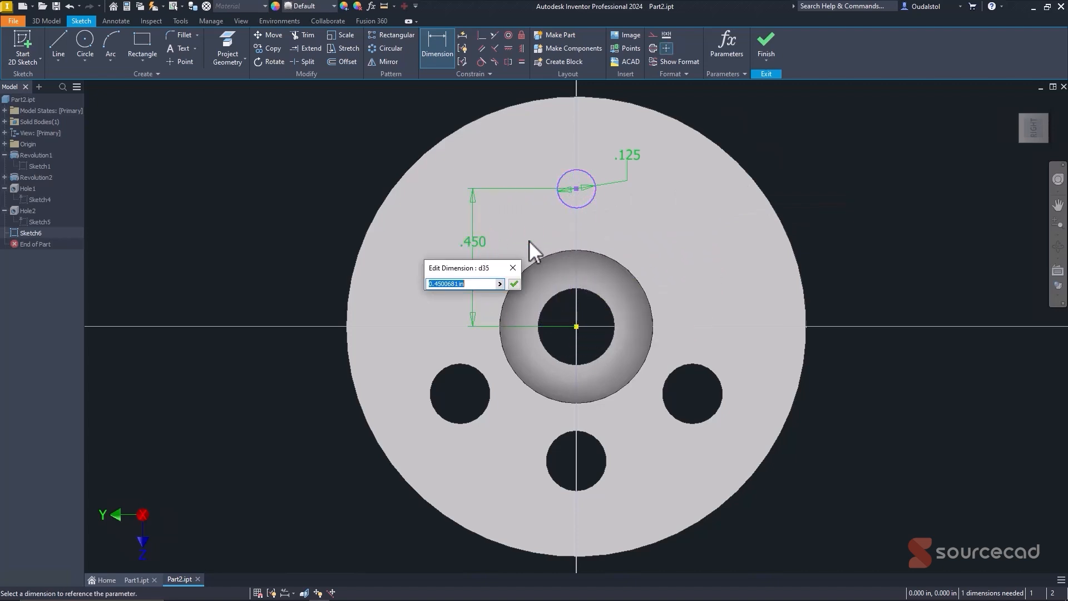
pyautogui.press('Return')
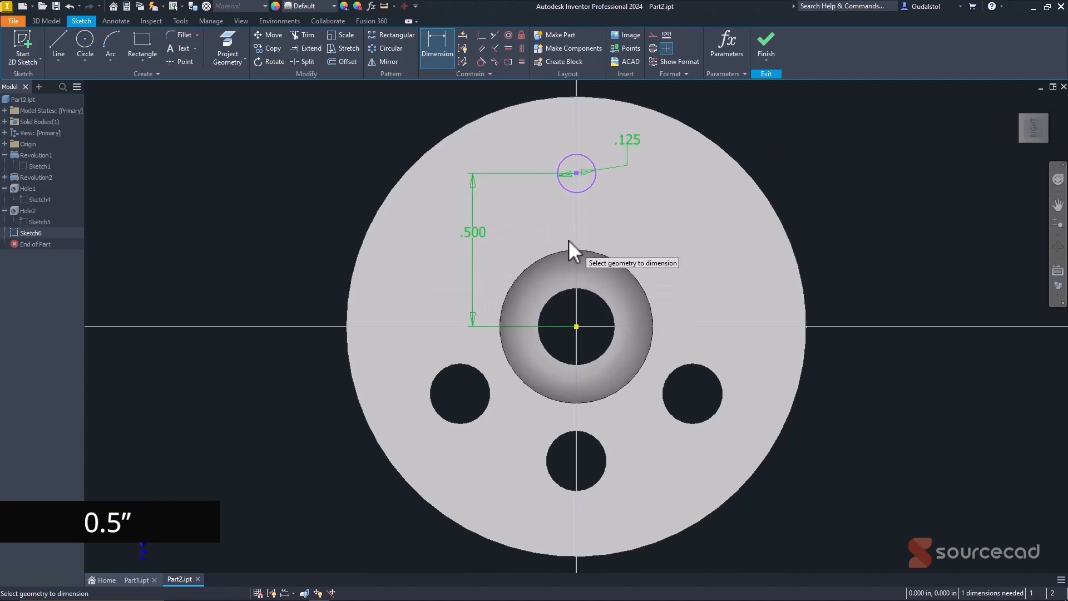
pyautogui.press('Escape')
# - Test the circle's remaining freedom of movement, and align its centre with the sketch origin using a horizontal constraint
pyautogui.click(562, 158)
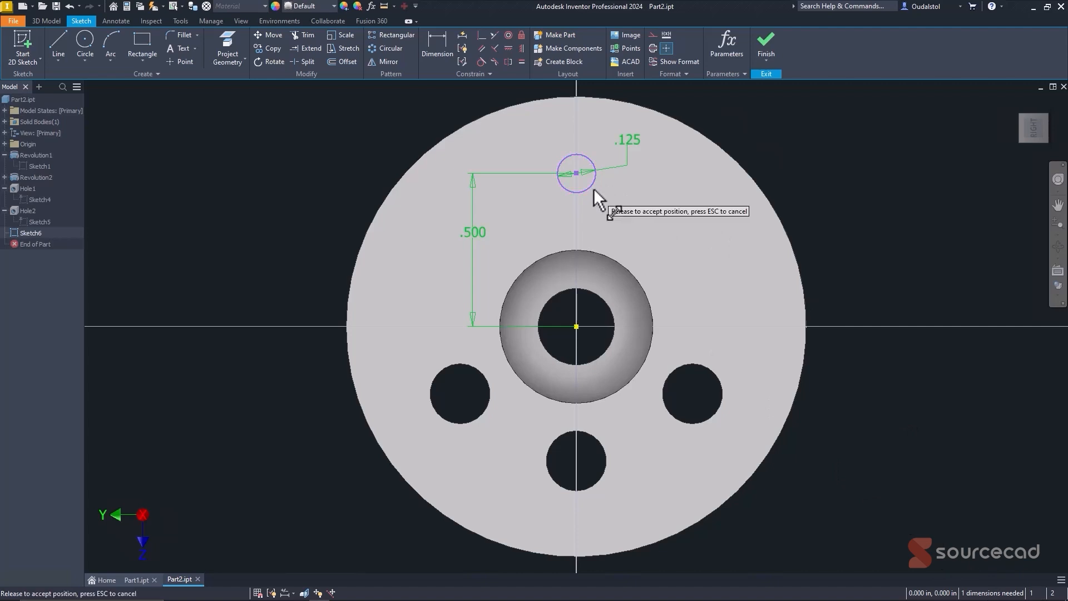
pyautogui.moveTo(575, 177)
pyautogui.mouseDown()
pyautogui.moveTo(617, 182)
pyautogui.moveTo(510, 180)
pyautogui.moveTo(597, 179)
pyautogui.moveTo(543, 176)
pyautogui.moveTo(588, 173)
pyautogui.mouseUp()
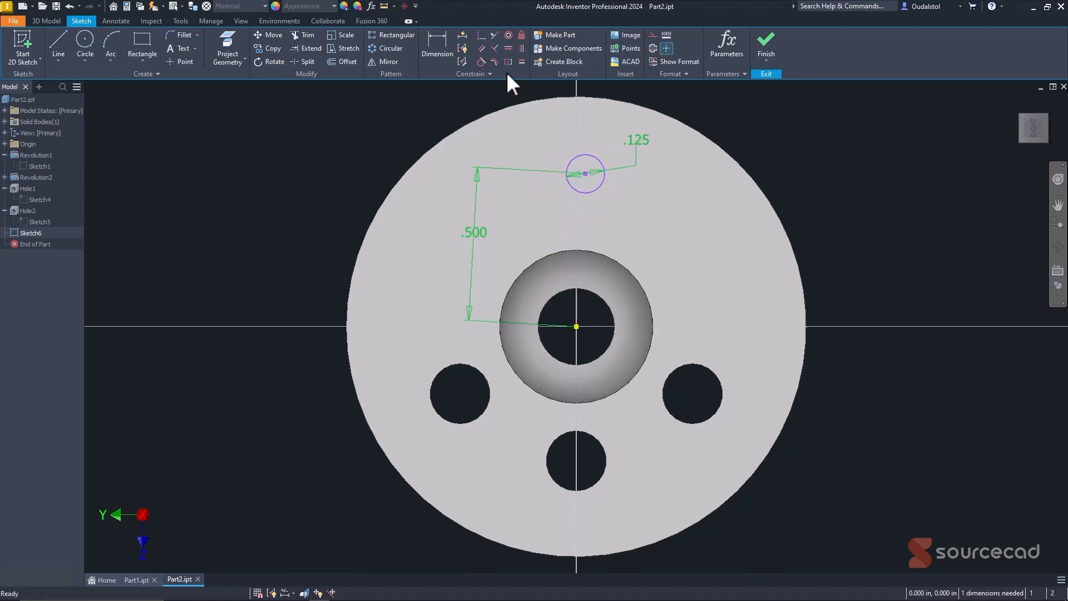
pyautogui.click(507, 49)
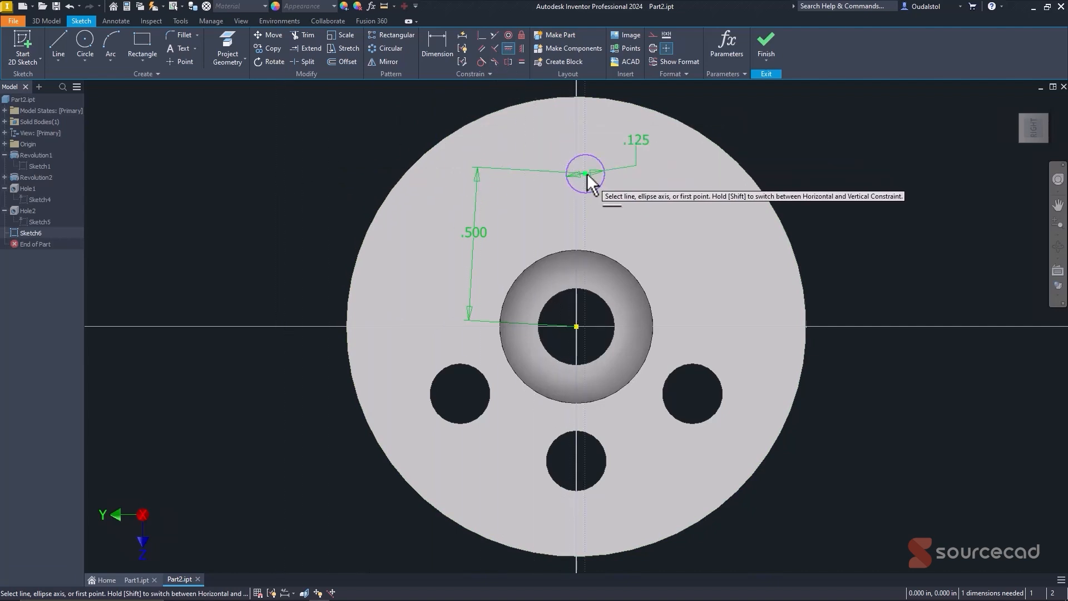
pyautogui.click(576, 327)
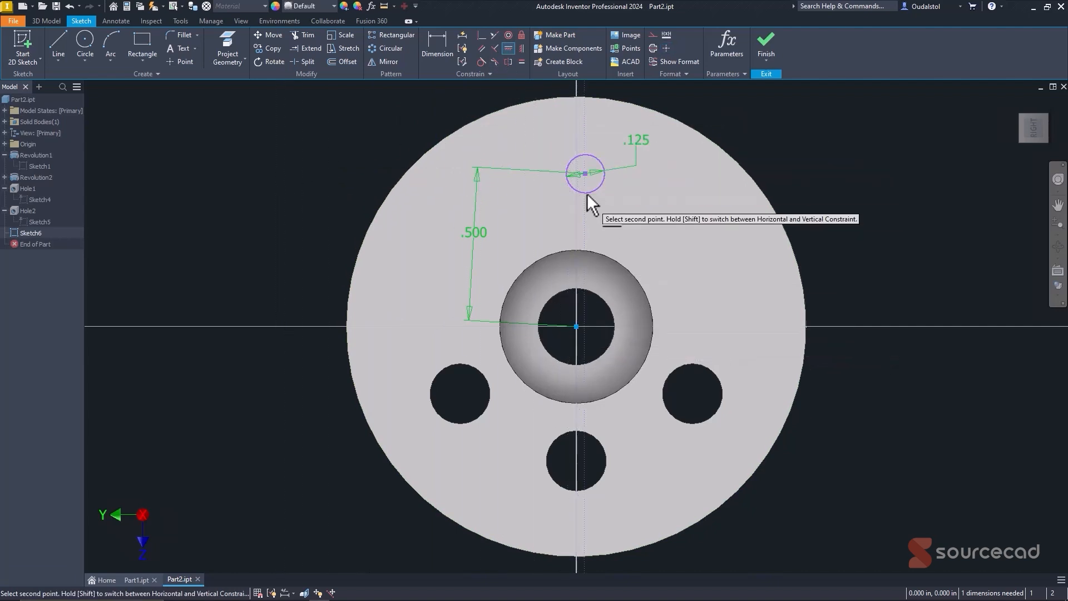
pyautogui.click(585, 174)
pyautogui.rightClick(346, 152)
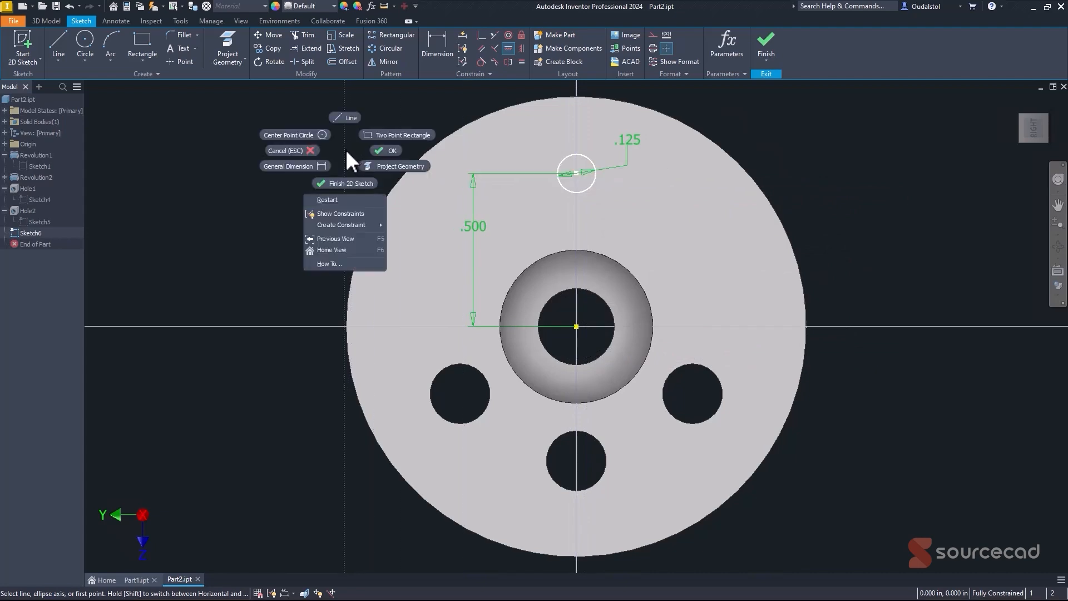
pyautogui.press('Escape')
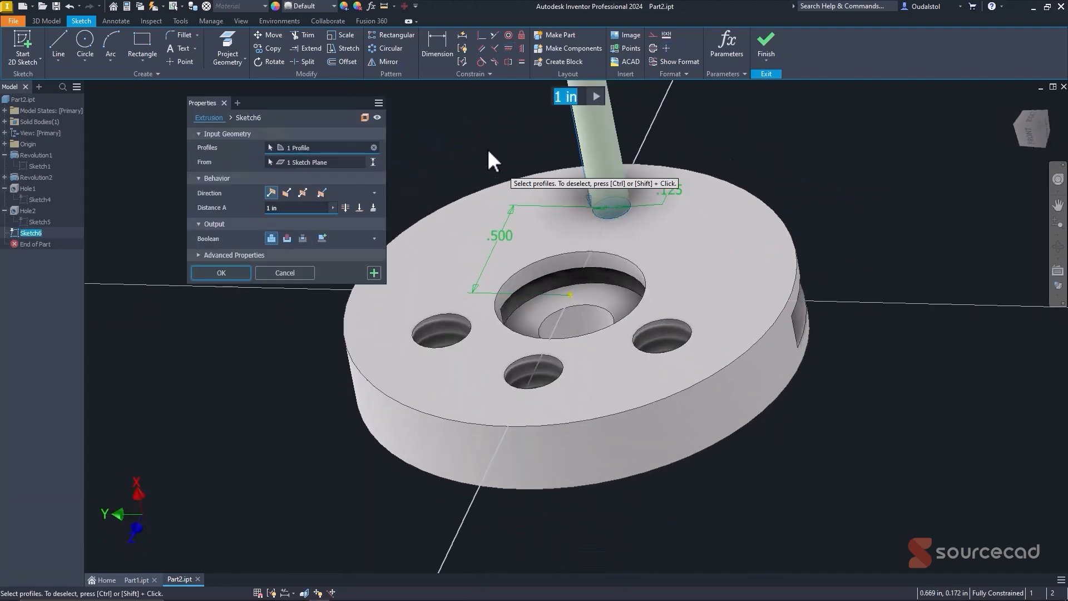
# - Extrude the circle 0.25 in outward from the disc's top face as a joined pin
pyautogui.moveTo(487, 148); pyautogui.dragTo(432, 346, button='middle')
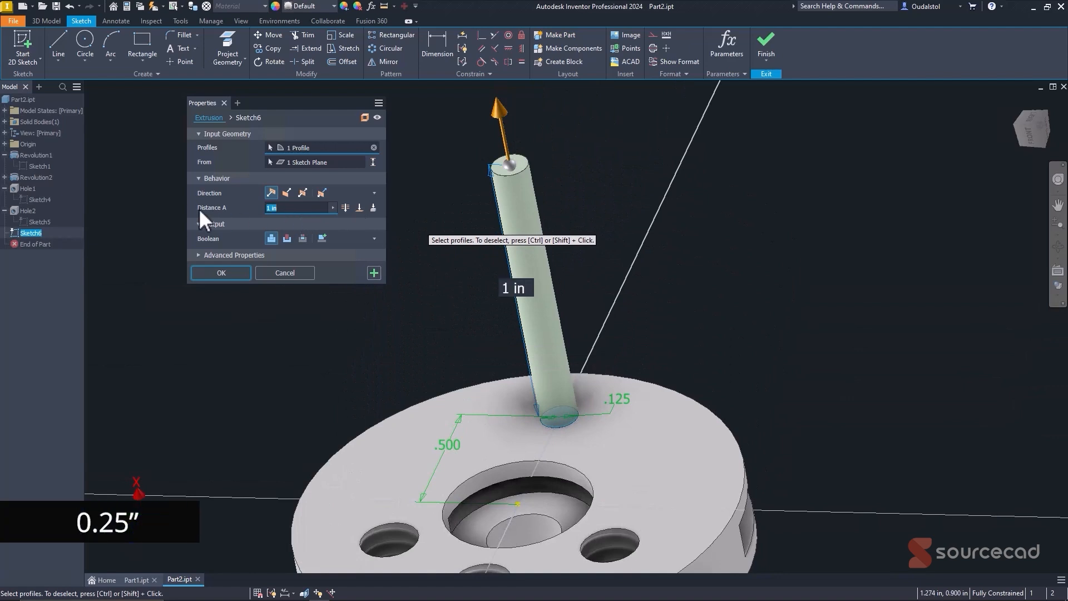
pyautogui.write('0.25')
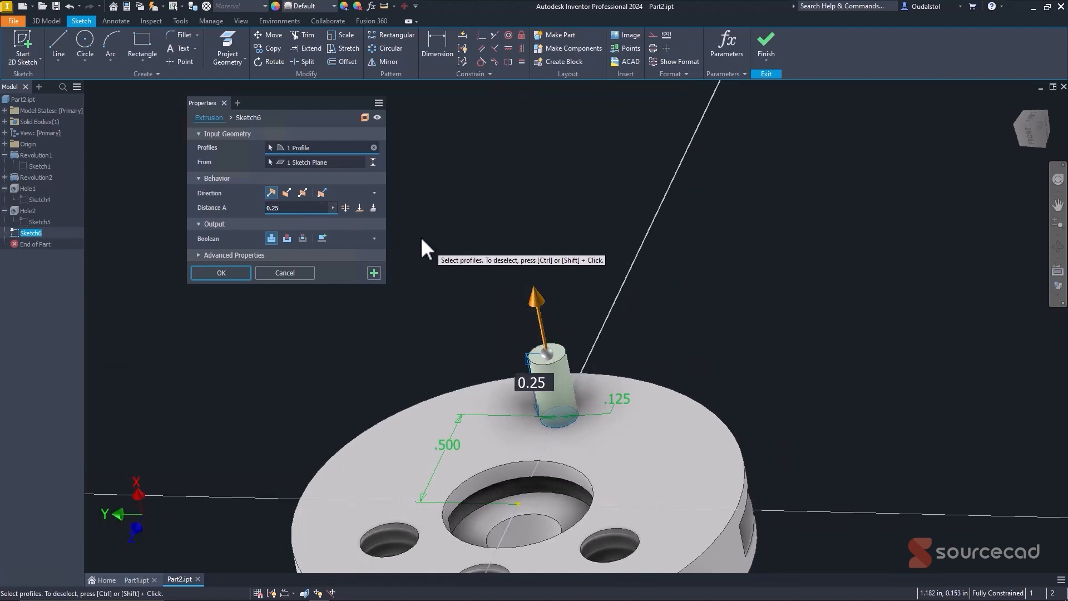
pyautogui.click(234, 273)
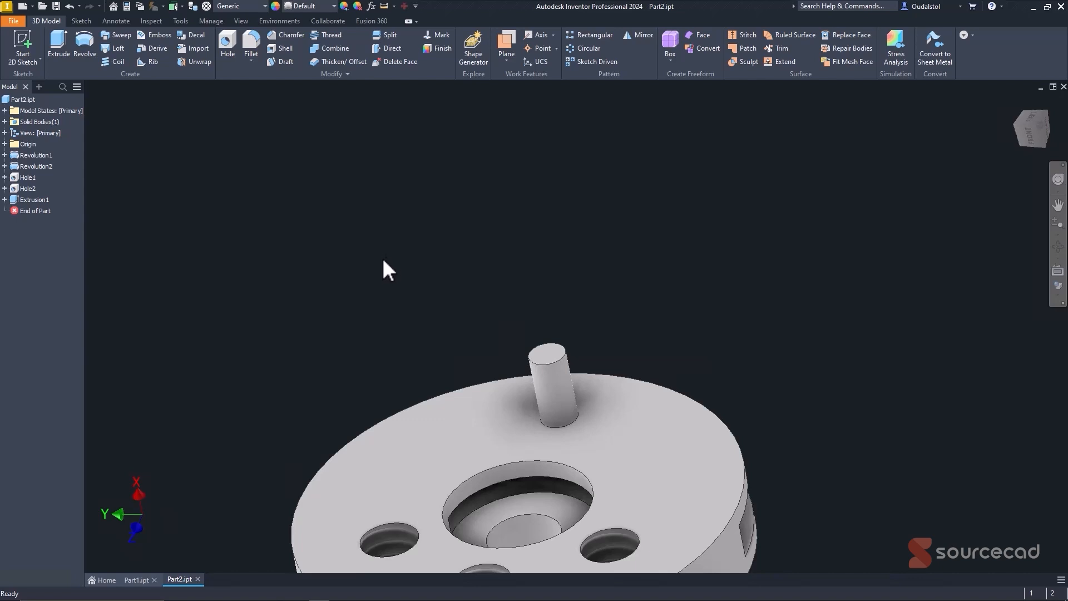
pyautogui.moveTo(387, 270); pyautogui.dragTo(396, 166, button='middle')
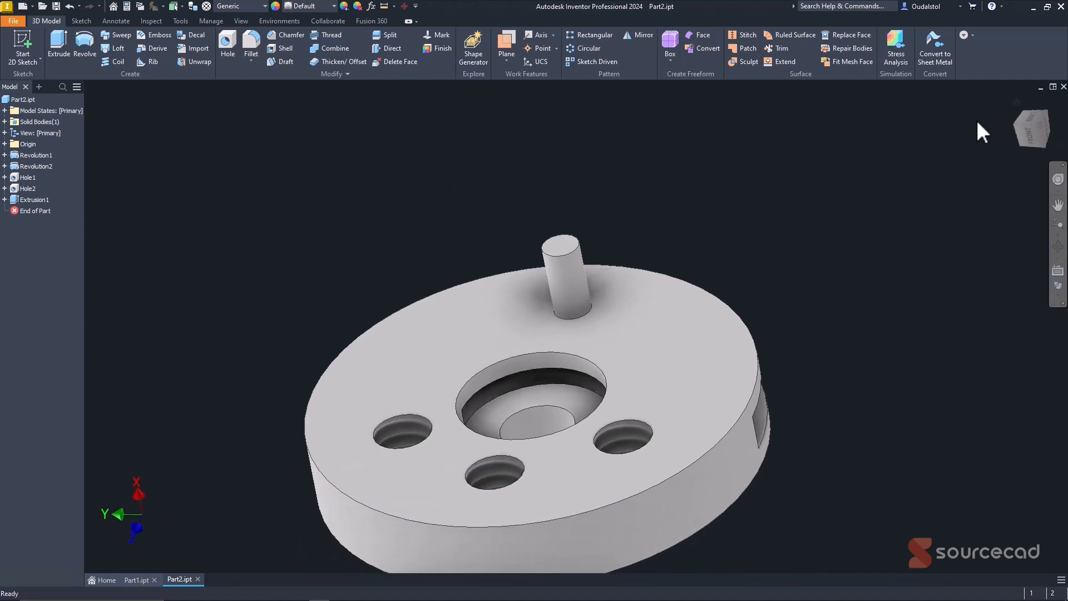
pyautogui.click(1034, 117)
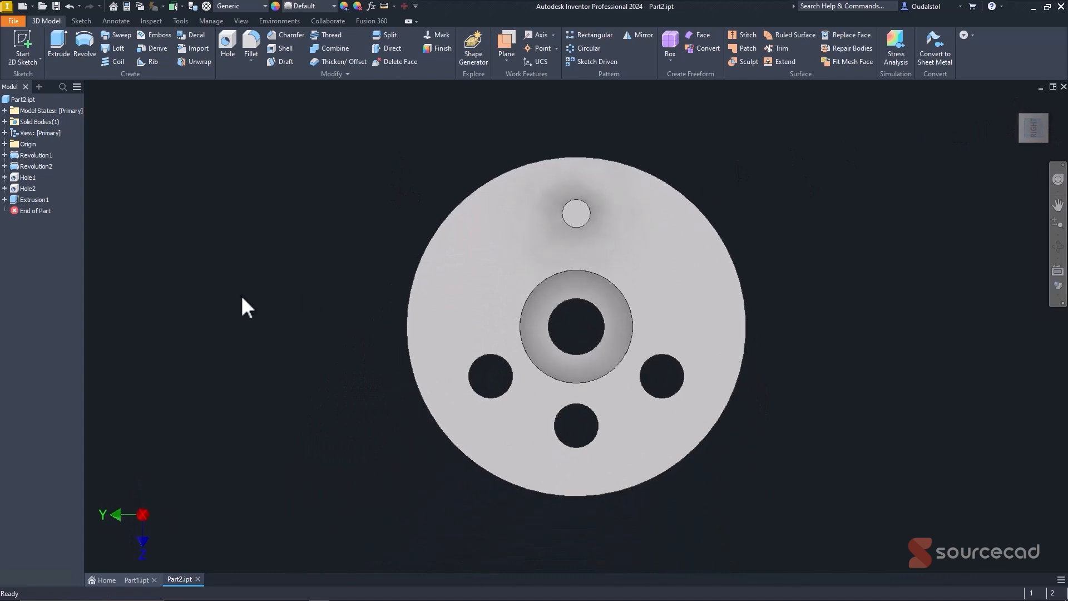
# - Switch to Part1 and create an empty sketch on the long block's front face
pyautogui.click(136, 579)
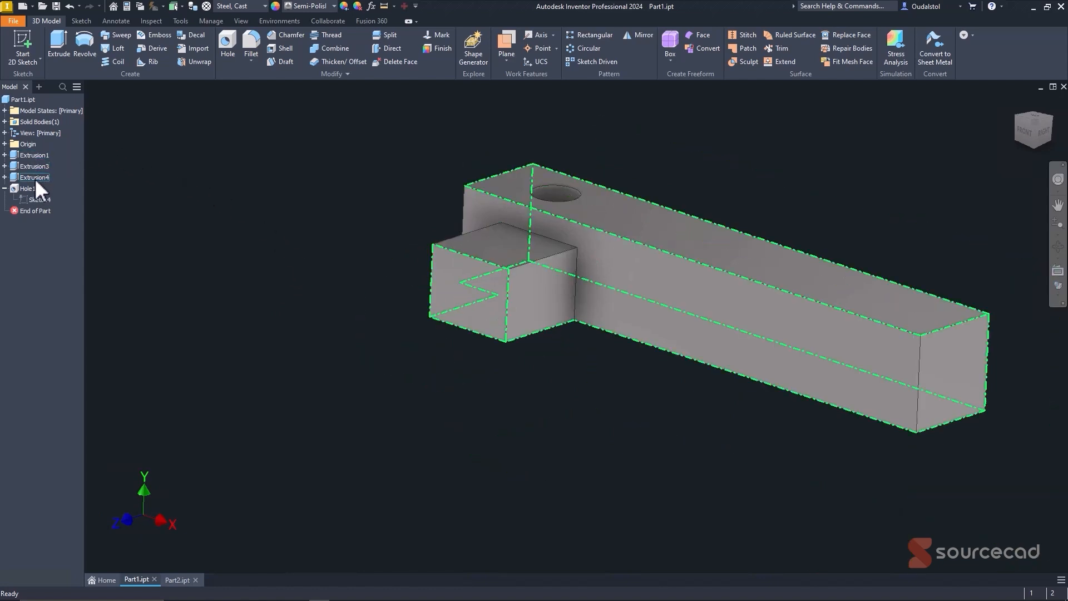
pyautogui.click(5, 189)
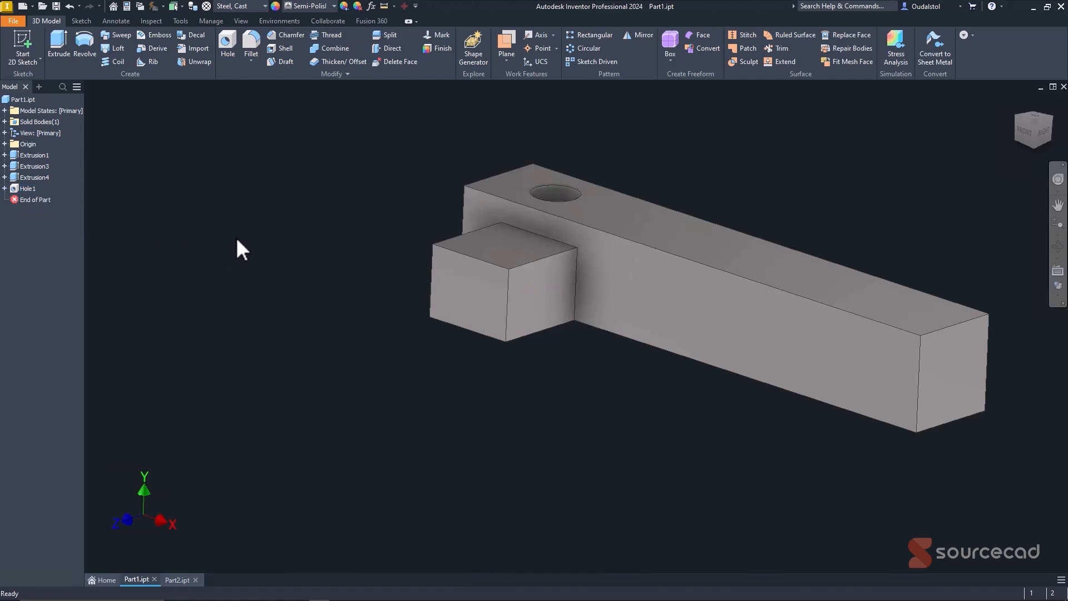
pyautogui.click(639, 298)
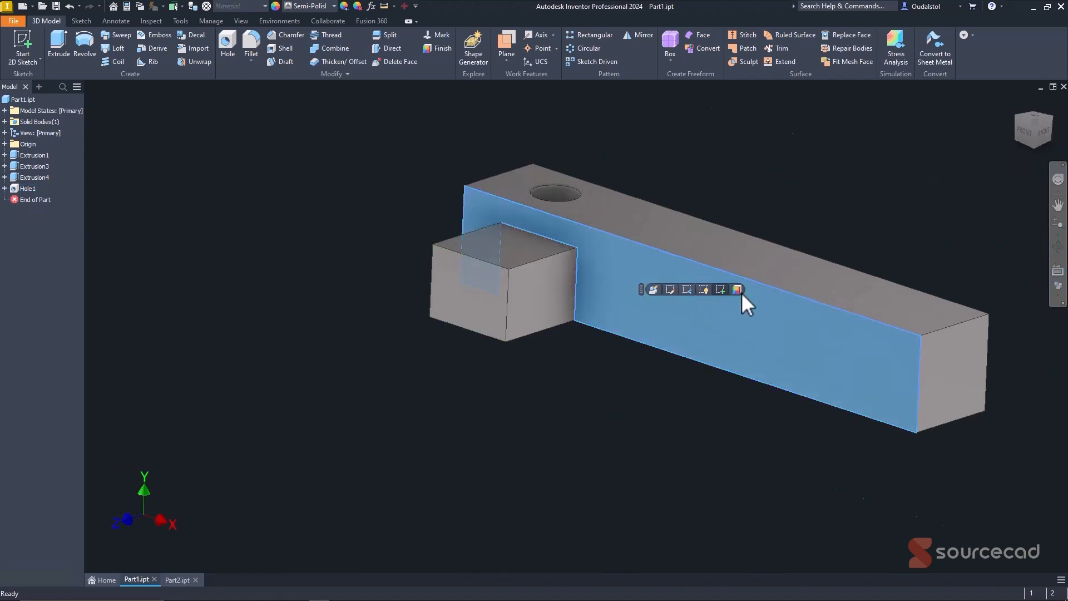
pyautogui.click(721, 291)
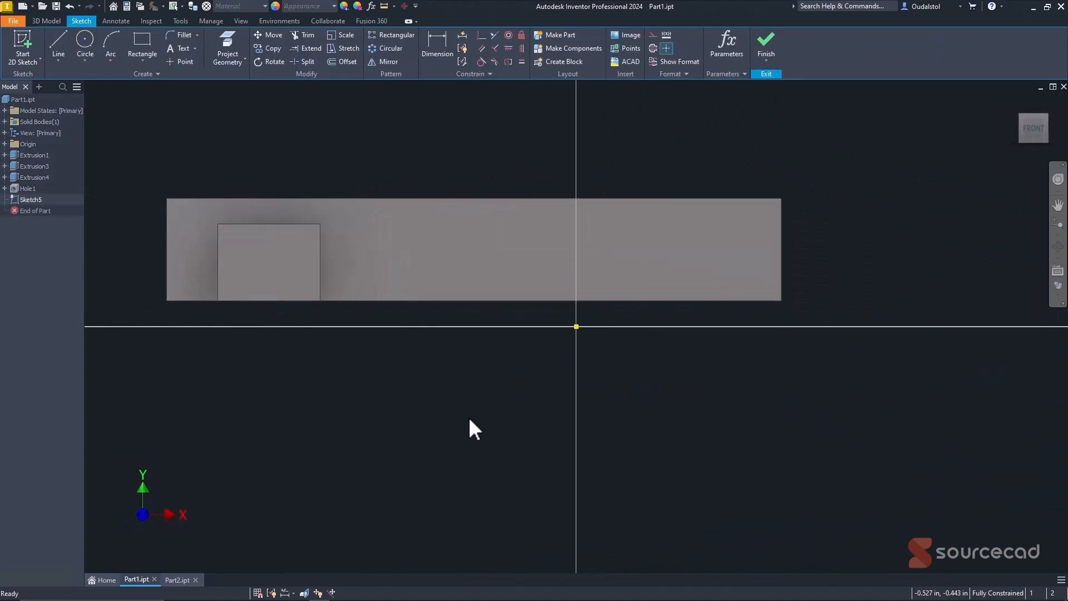
pyautogui.click(765, 45)
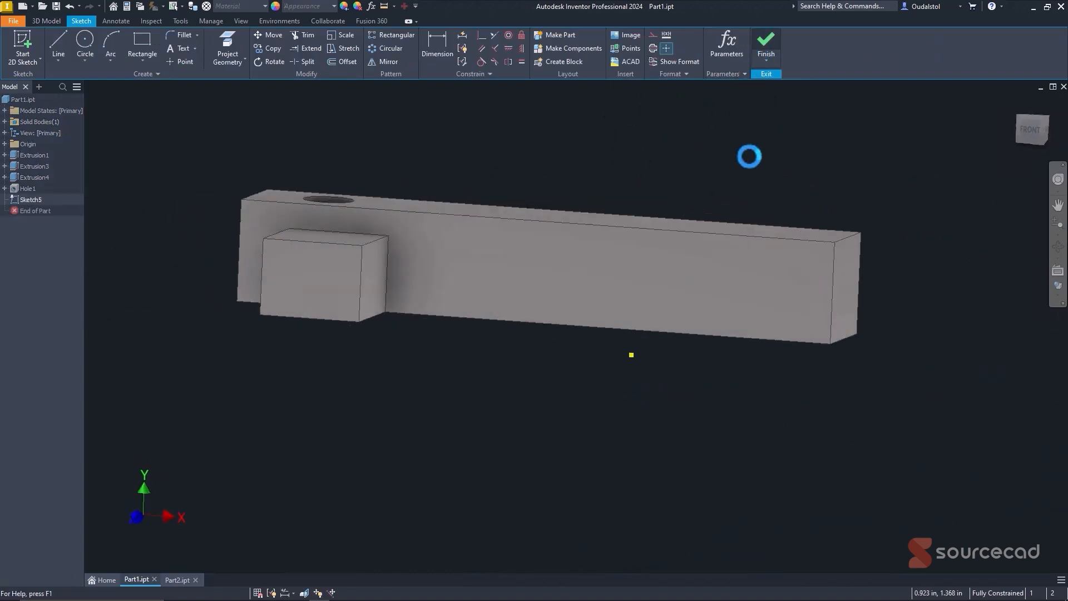
# - Sketch a small freehand rectangle on the long block's top face, towards the end away from the hole
pyautogui.click(717, 243)
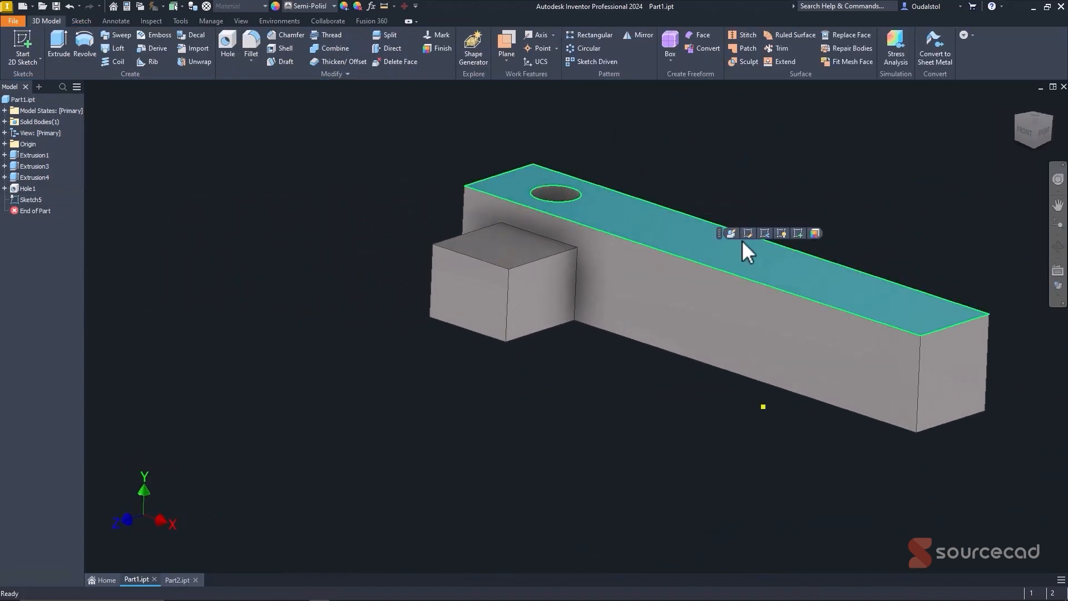
pyautogui.click(798, 234)
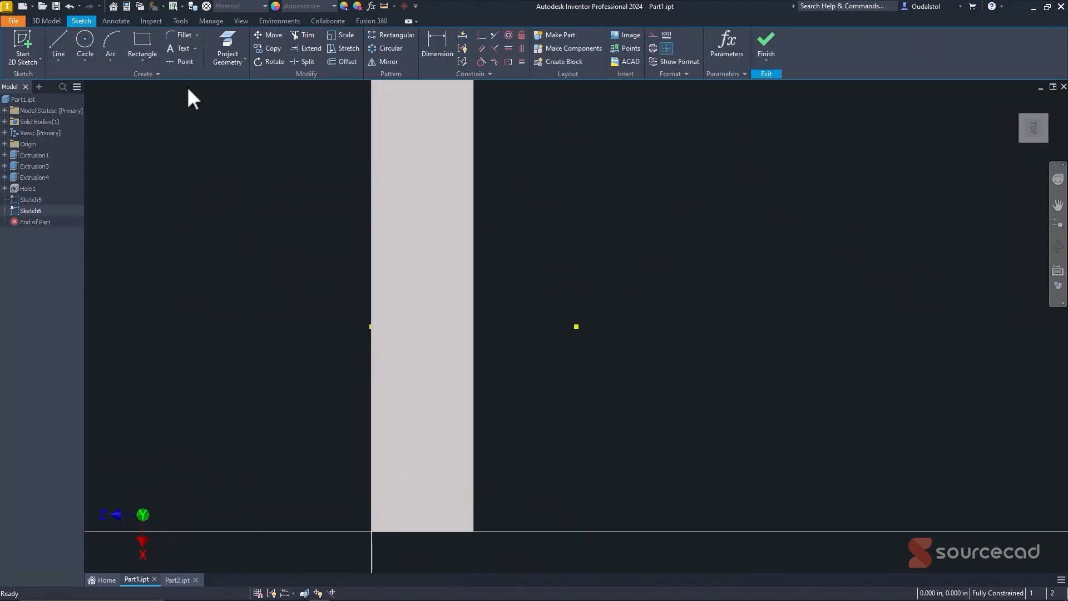
pyautogui.click(142, 40)
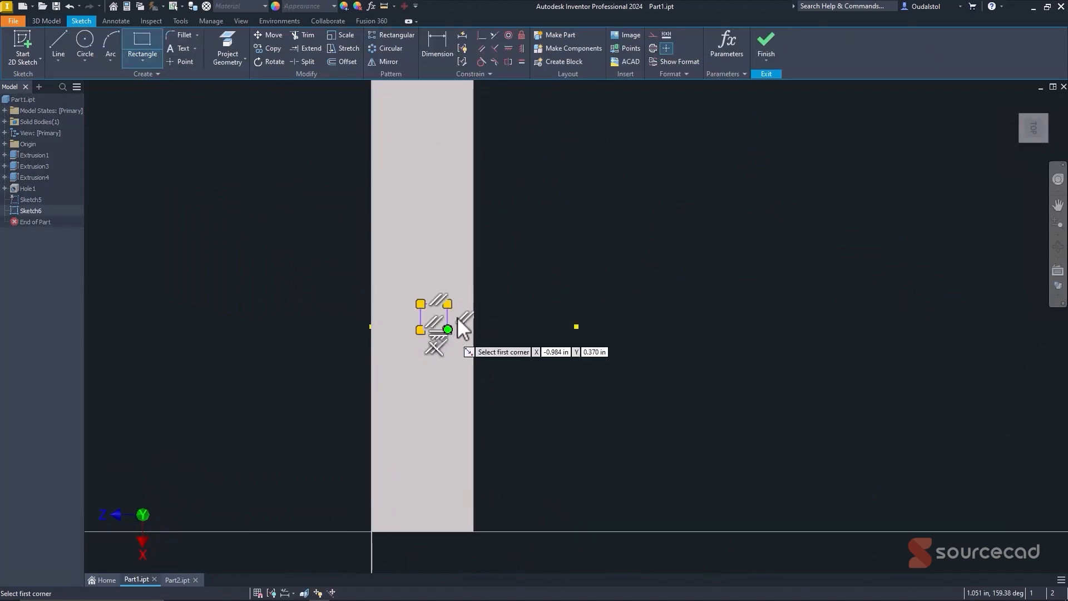
pyautogui.press('Escape')
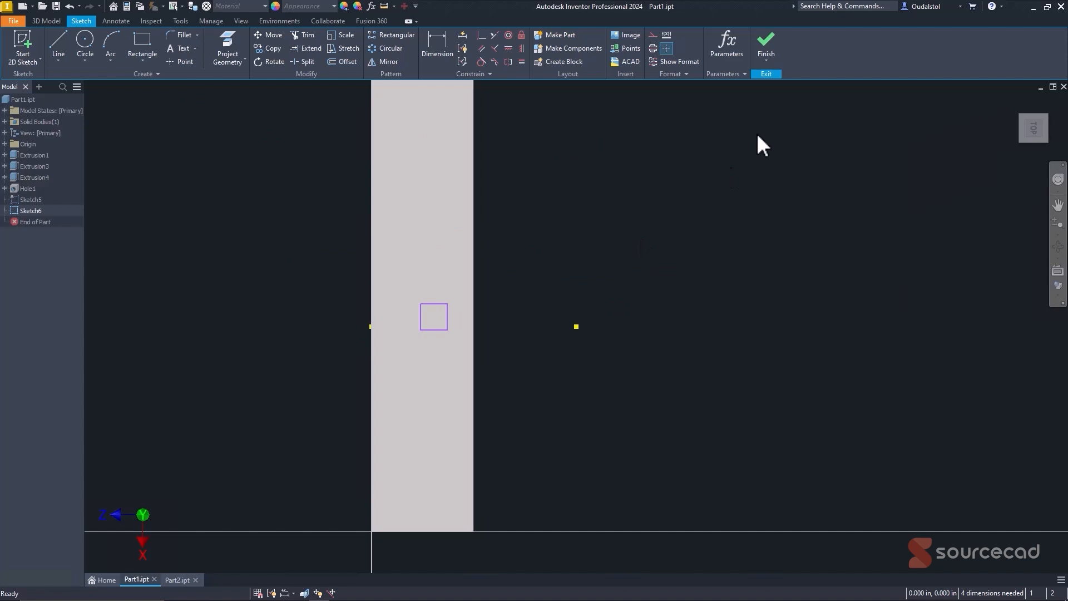
pyautogui.click(773, 43)
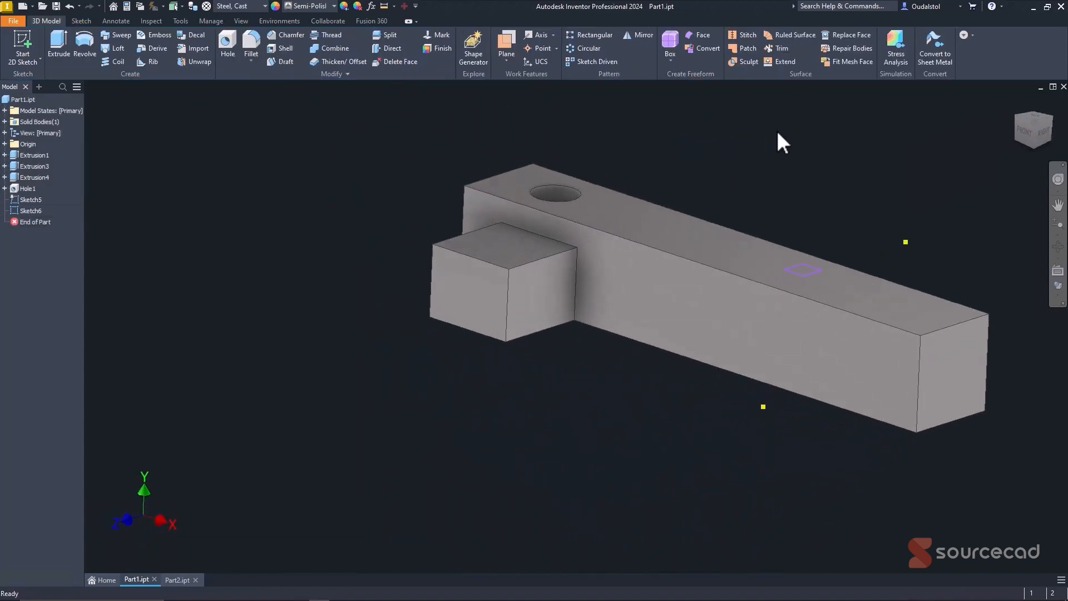
# - Extrude the small rectangle 1 in upward from the block's top face as a joined post
pyautogui.press('e')
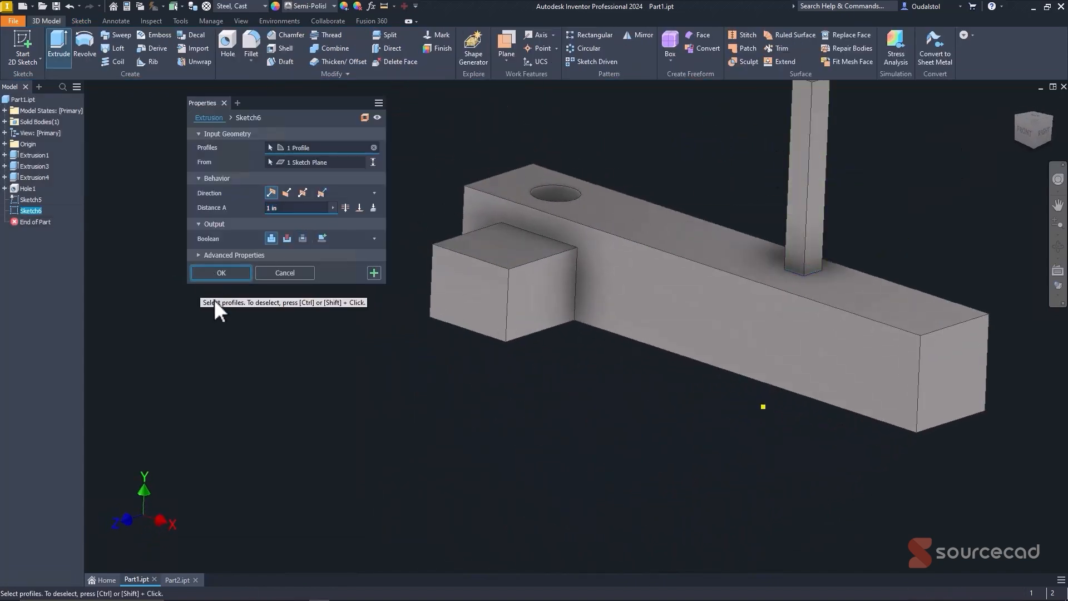
pyautogui.press('Return')
pyautogui.rightClick(222, 190)
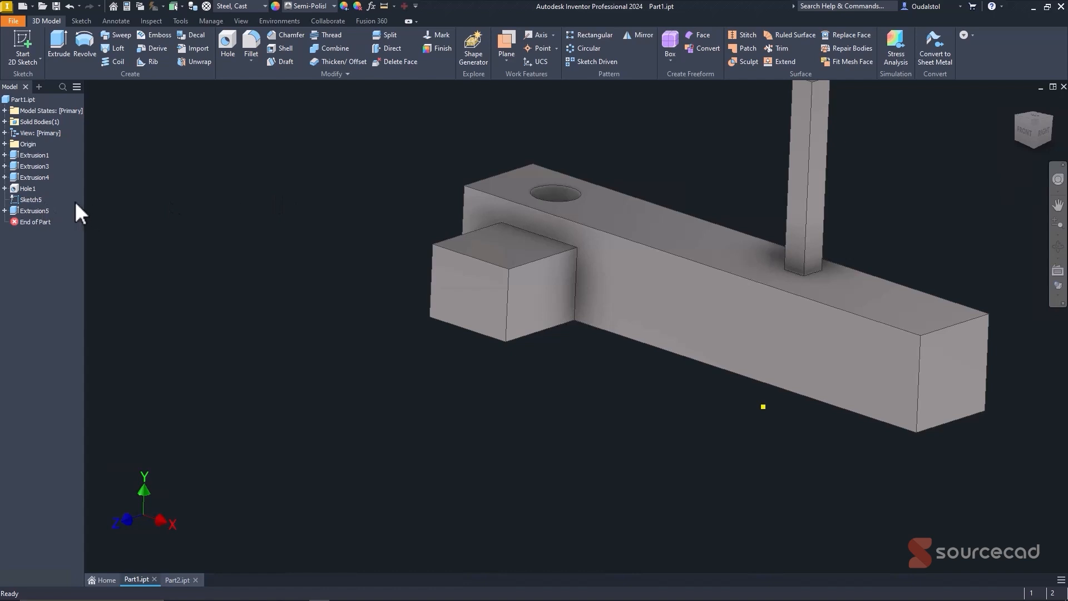
pyautogui.moveTo(265, 185); pyautogui.dragTo(150, 291, button='middle')
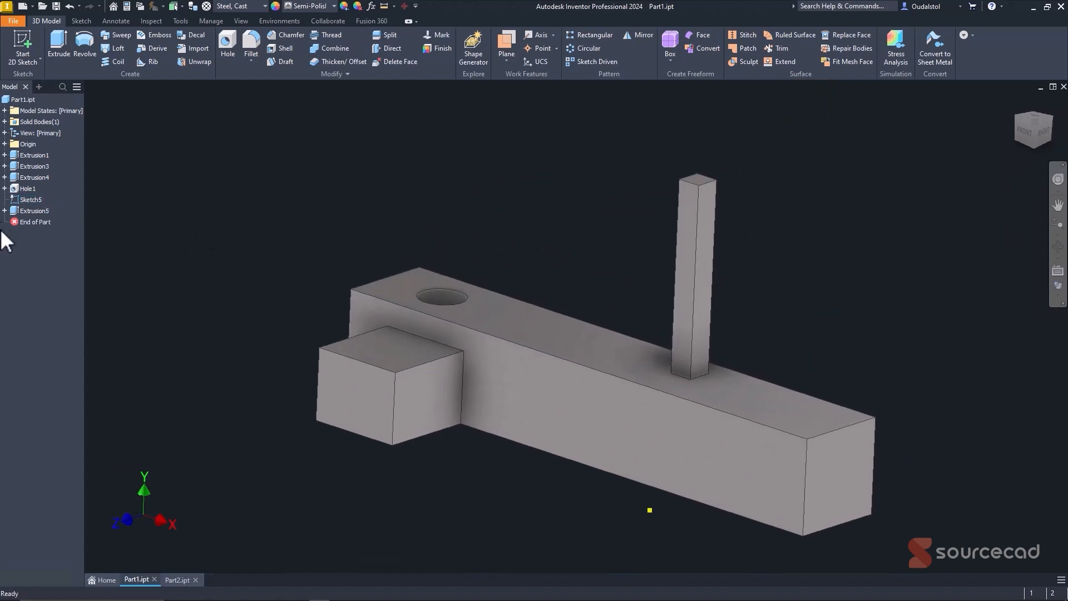
# - Delete the empty front-face sketch and the post extrusion together with its consumed sketch
pyautogui.rightClick(23, 199)
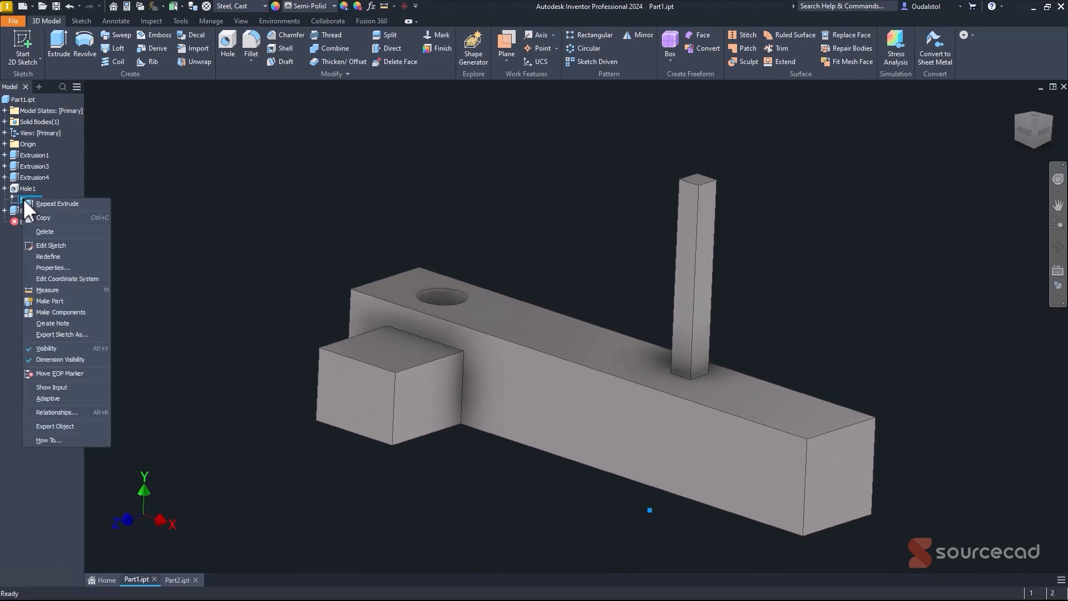
pyautogui.click(48, 230)
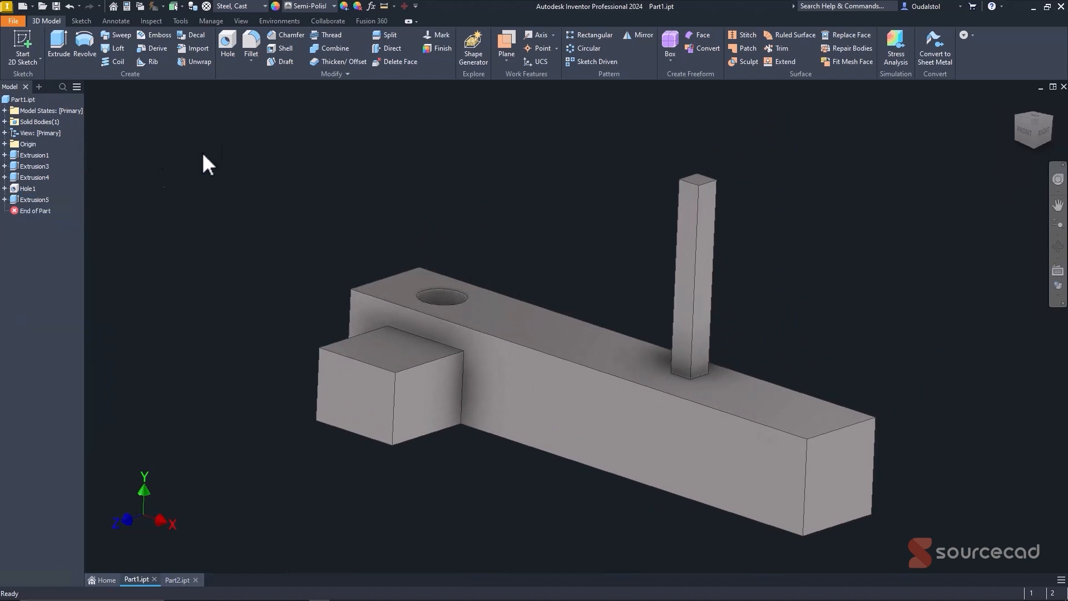
pyautogui.rightClick(32, 198)
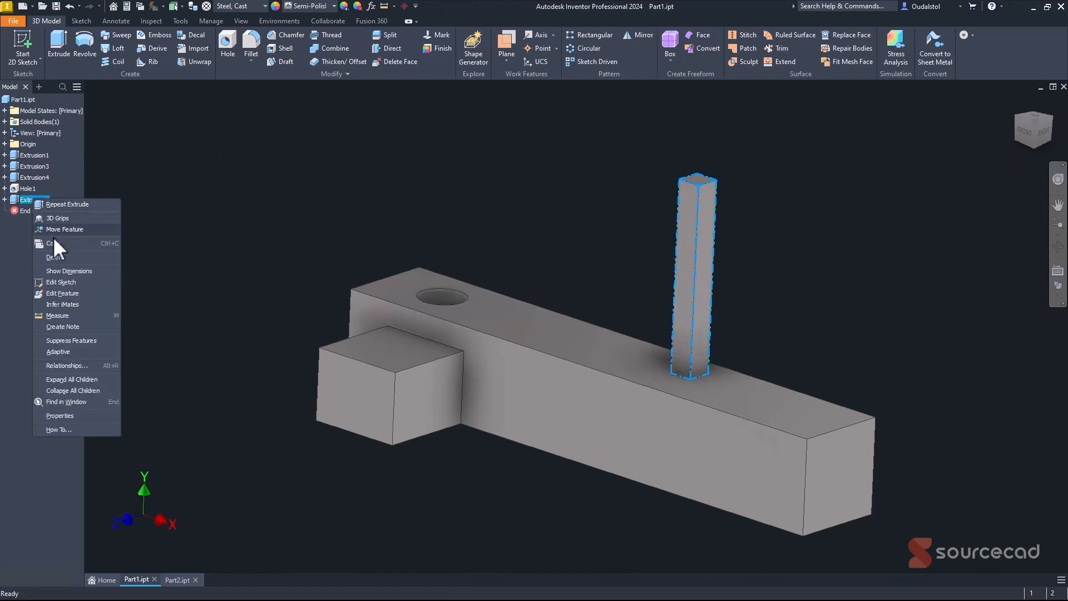
pyautogui.click(58, 255)
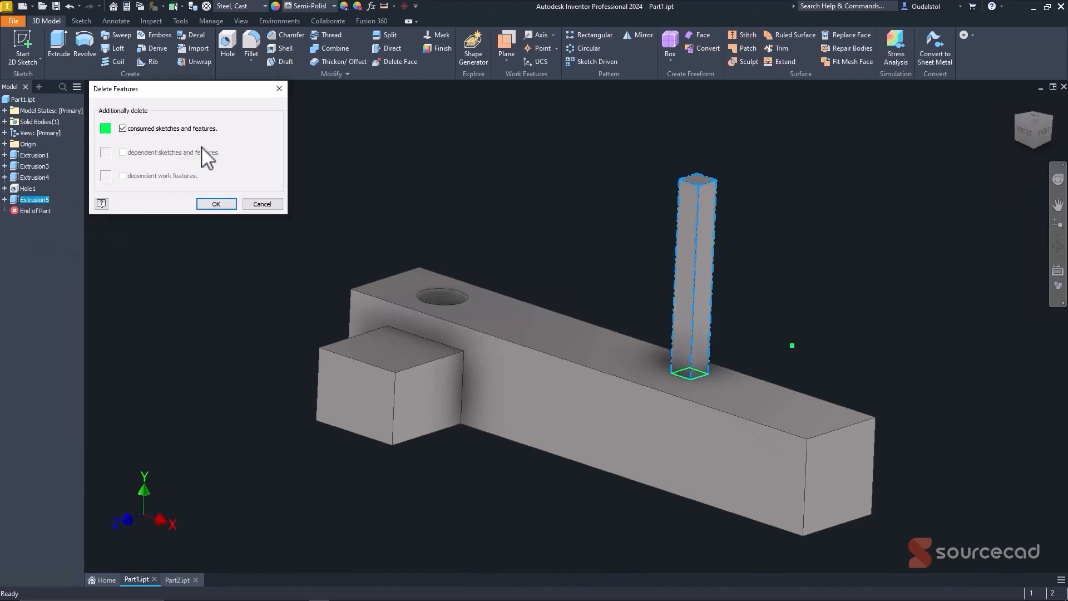
pyautogui.click(225, 201)
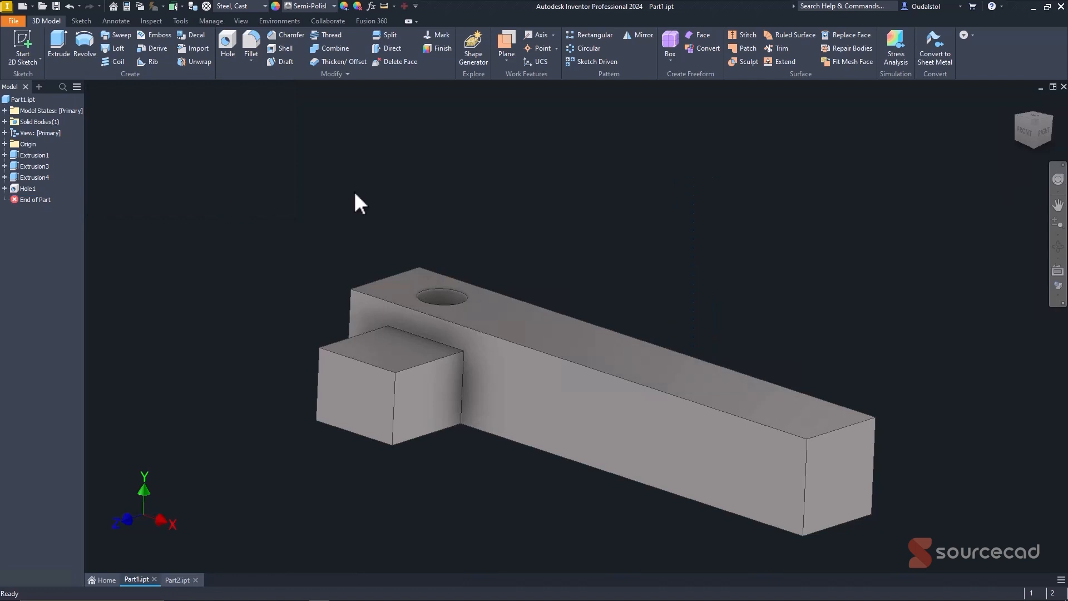
pyautogui.press('Home')
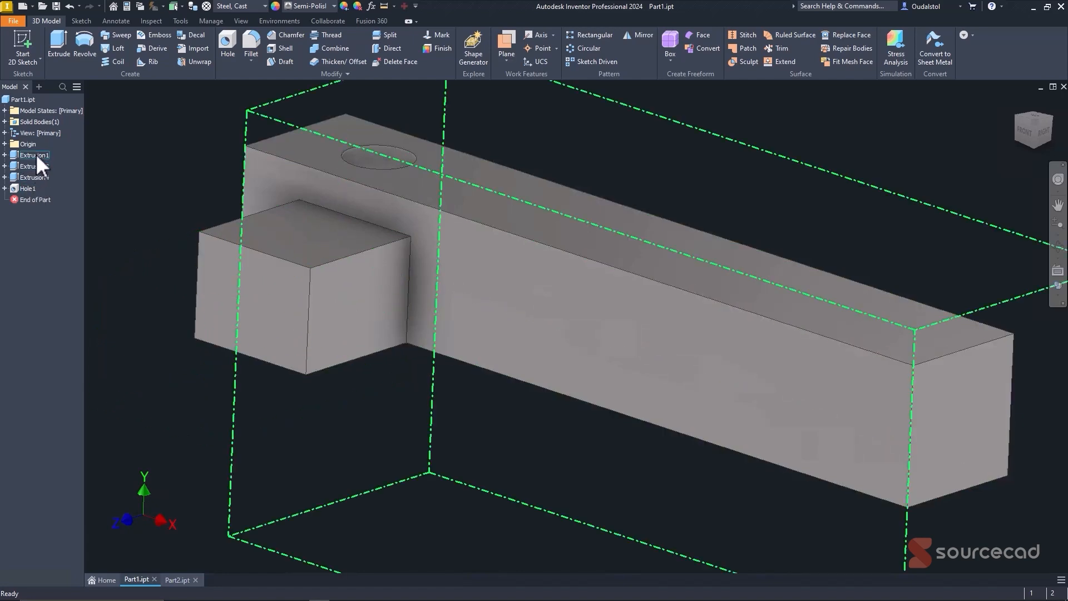
# - Switch to Part2 and suppress the Hole1 feature containing the disc's three holes
pyautogui.click(188, 582)
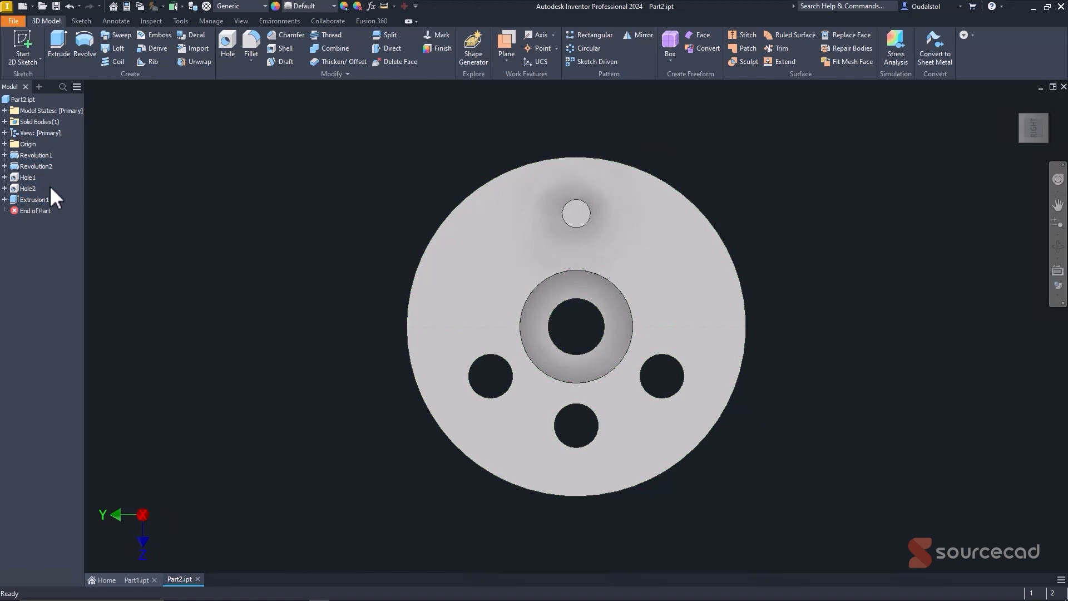
pyautogui.click(1046, 117)
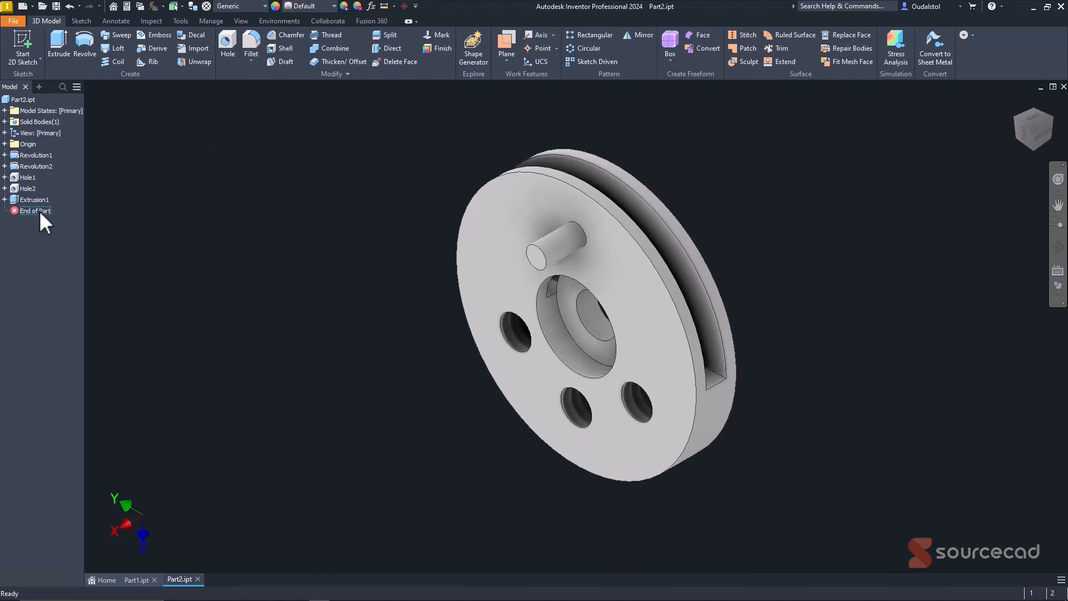
pyautogui.moveTo(39, 211)
pyautogui.mouseDown()
pyautogui.moveTo(42, 174)
pyautogui.moveTo(43, 222)
pyautogui.mouseUp()
pyautogui.rightClick(31, 178)
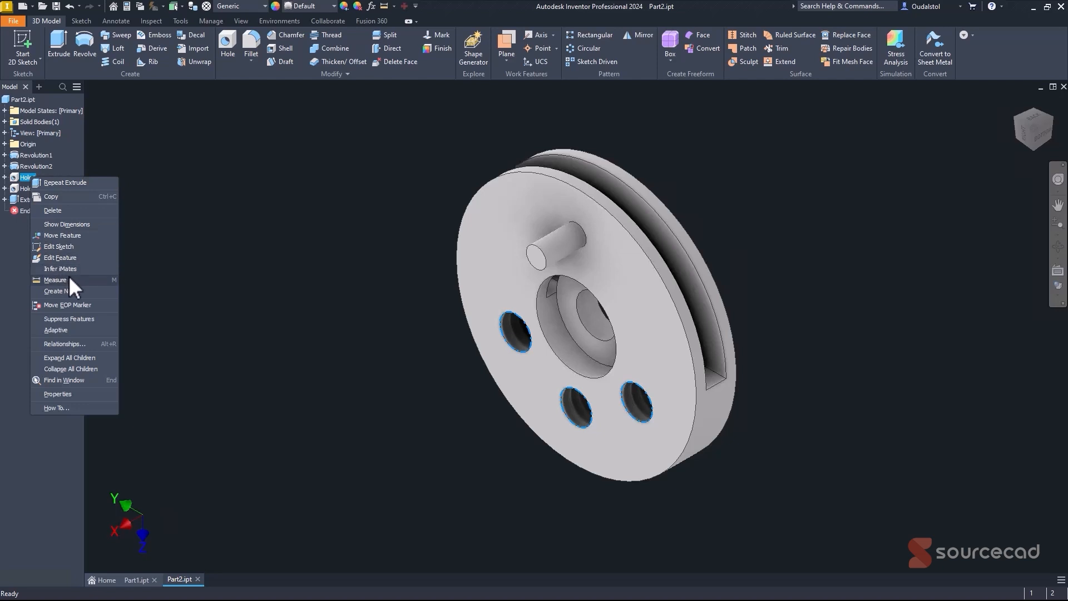
pyautogui.click(89, 320)
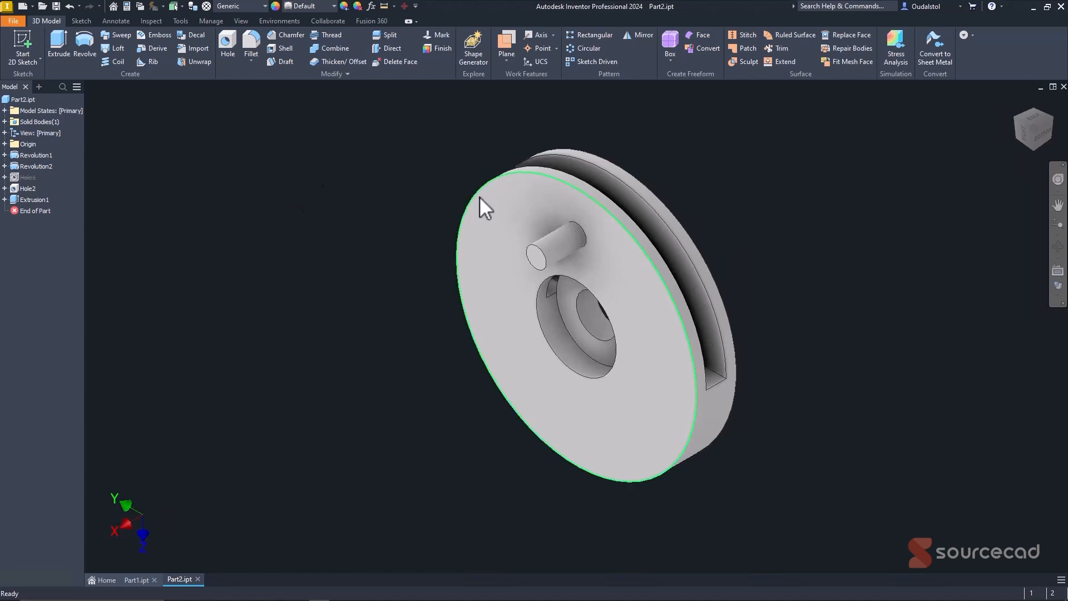
pyautogui.click(1023, 137)
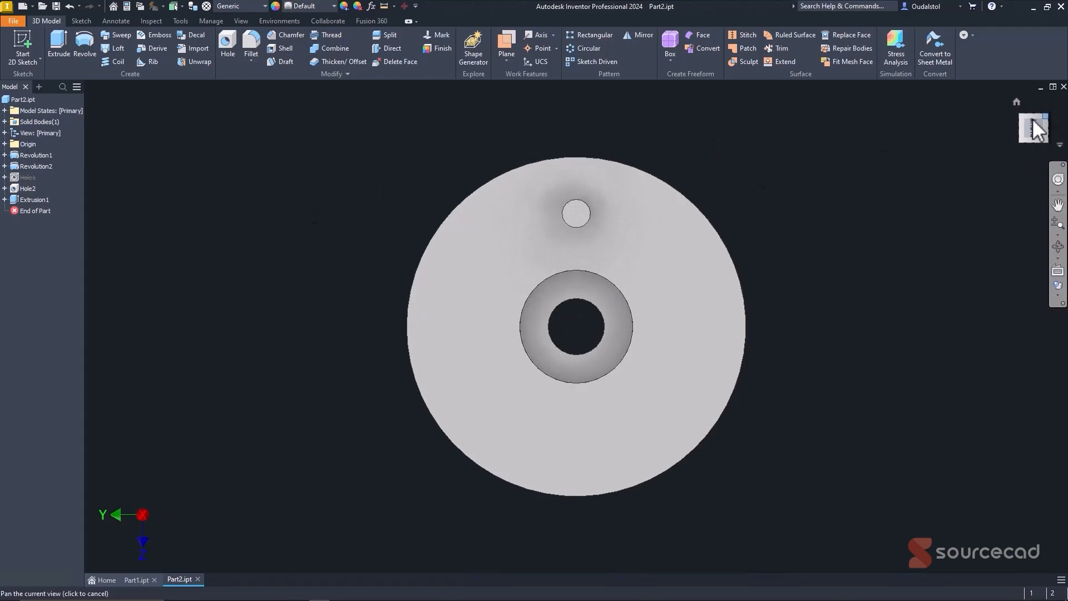
pyautogui.click(1029, 119)
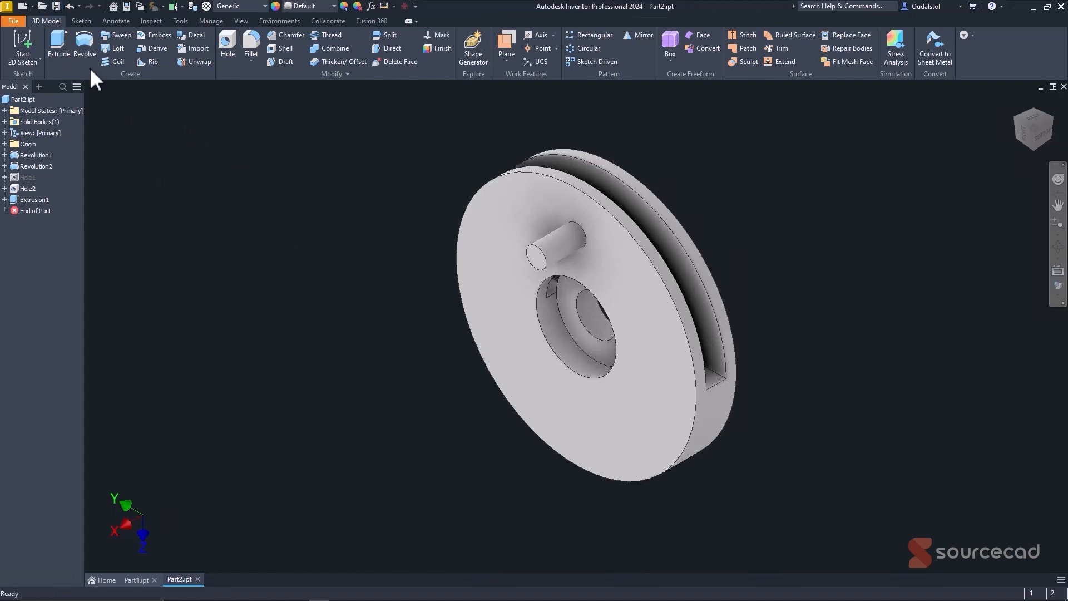
# - Save the disc under the new file name Part3.ipt in the Part Essential folder
pyautogui.click(20, 22)
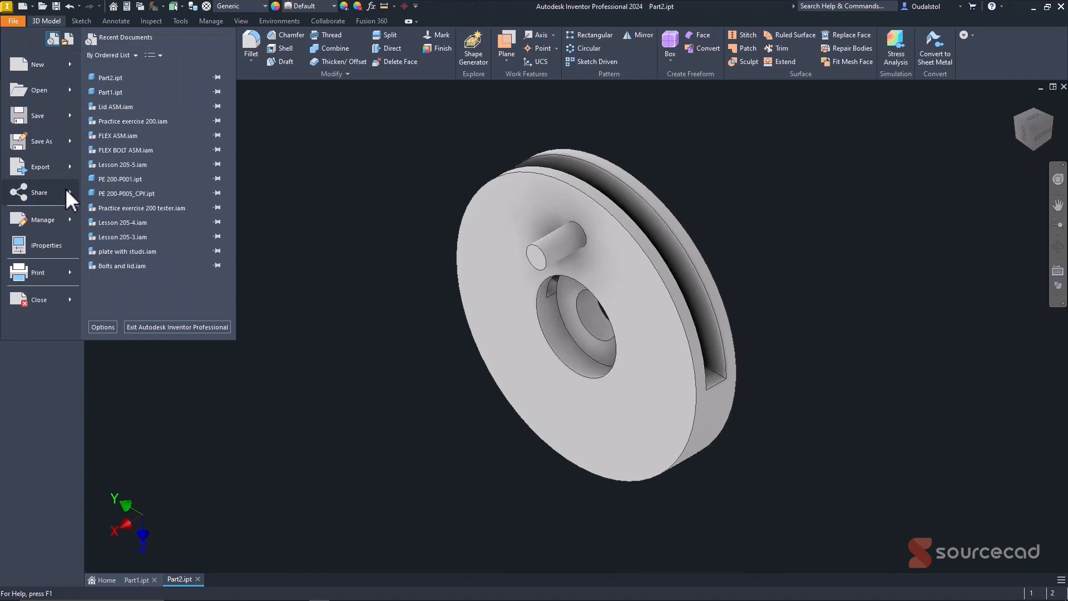
pyautogui.click(47, 140)
pyautogui.click(529, 534)
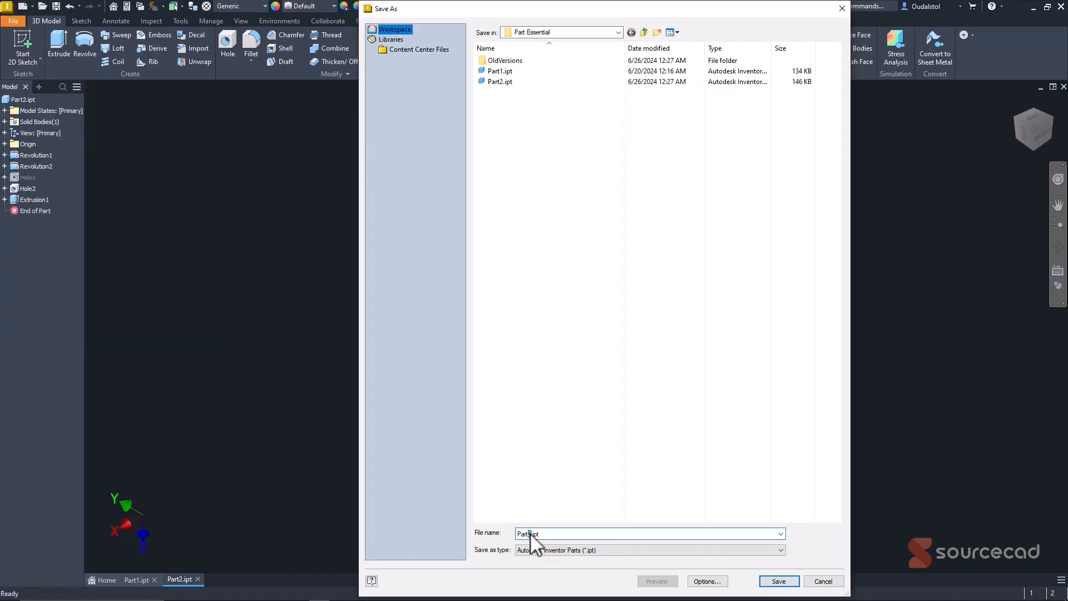
pyautogui.click(771, 582)
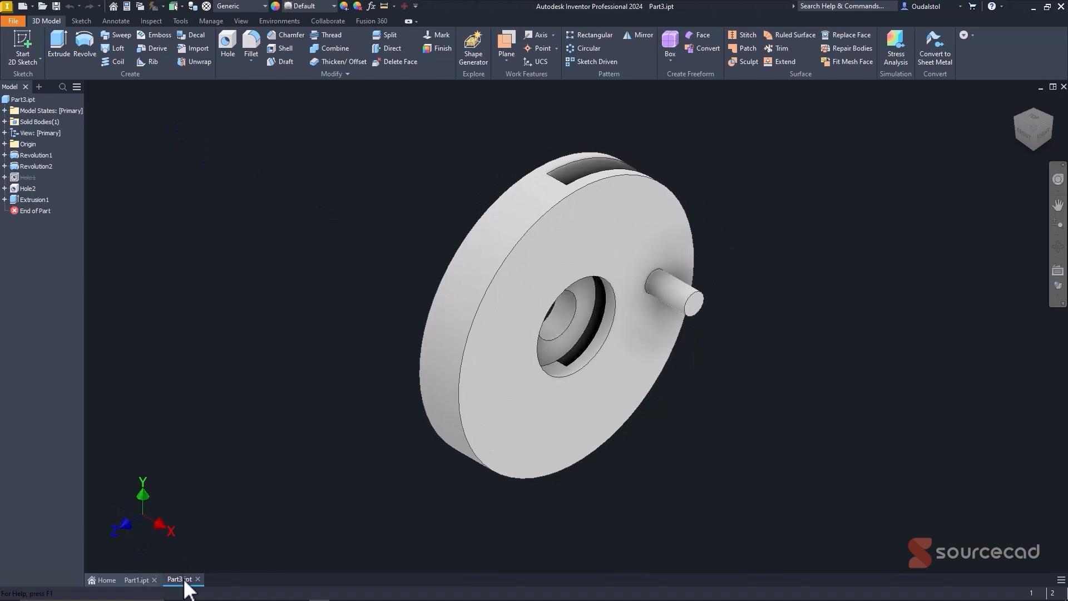
# - Open Part2.ipt again and reorder the open documents so that Part3 comes after Part2
pyautogui.click(42, 5)
pyautogui.doubleClick(499, 81)
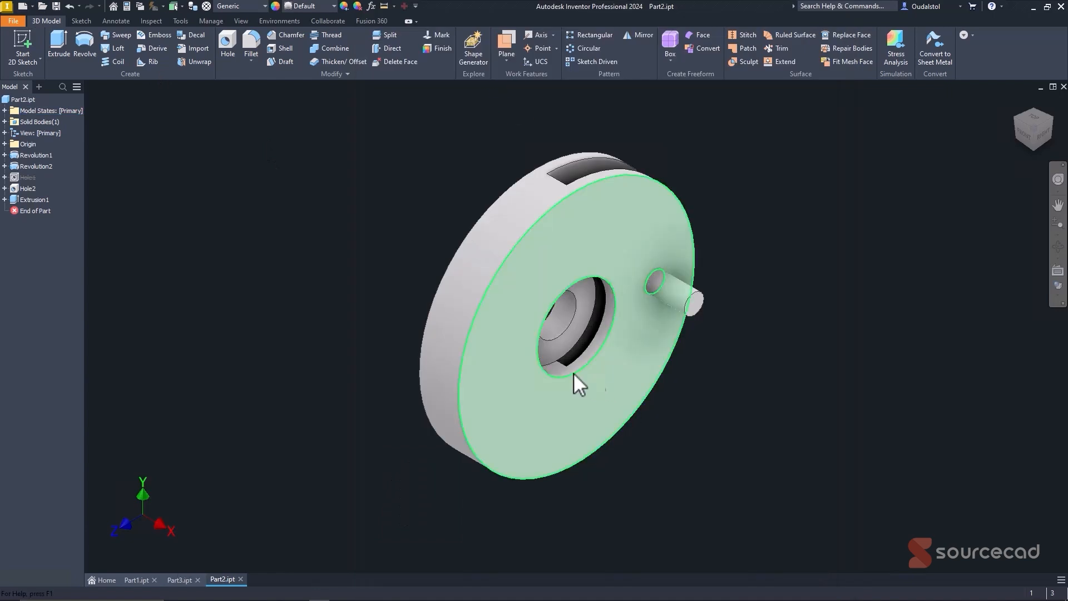
pyautogui.moveTo(177, 582); pyautogui.dragTo(267, 590)
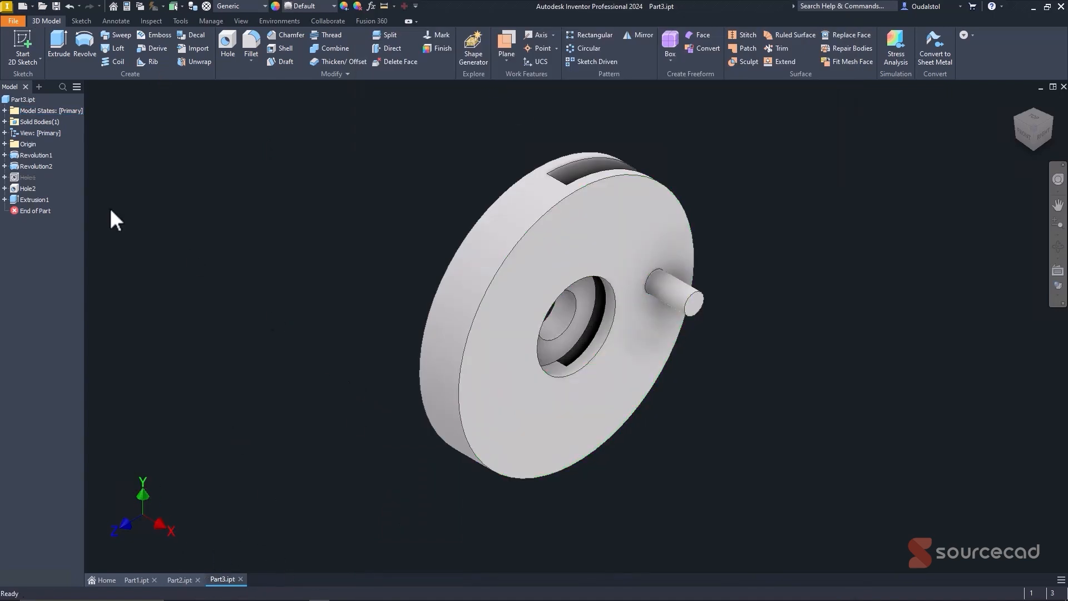
# - Compare Part2 with Part3 by switching between them, and inspect Part3's disc face and pin
pyautogui.click(178, 581)
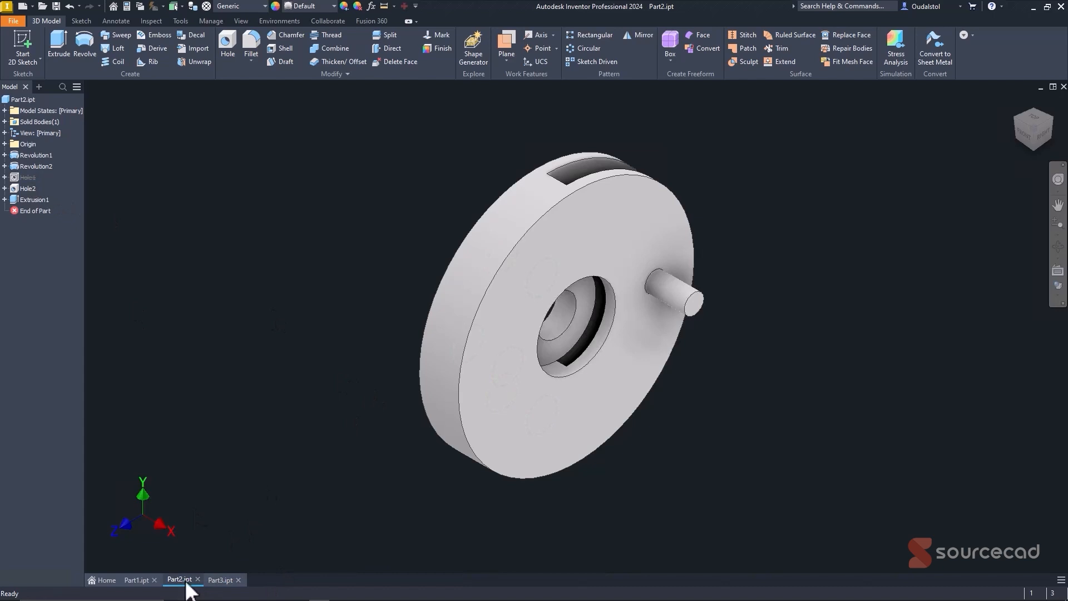
pyautogui.click(228, 582)
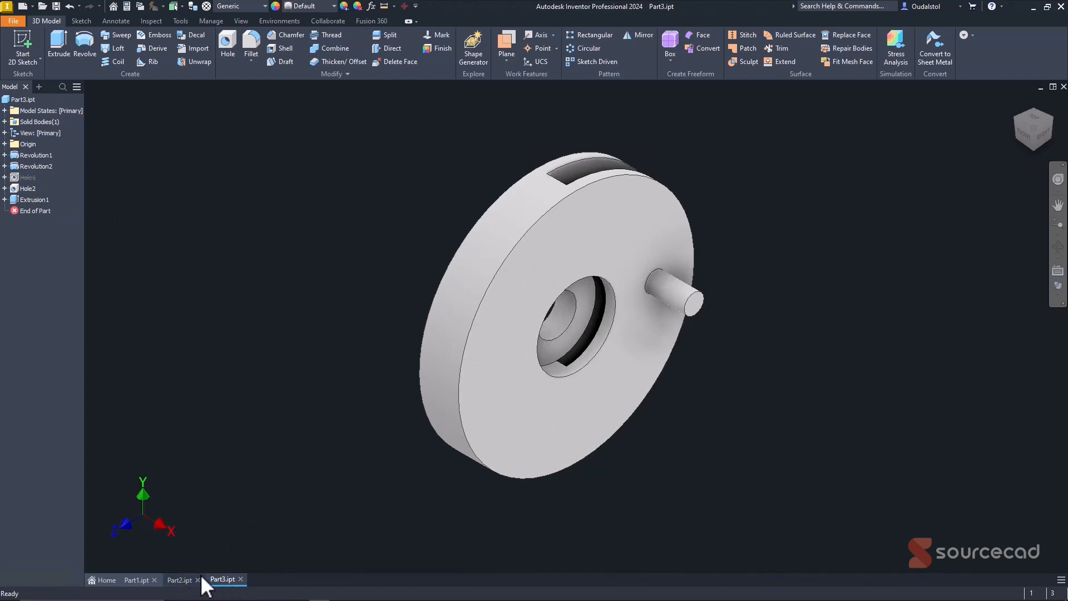
pyautogui.moveTo(632, 226)
pyautogui.keyDown('shift'); pyautogui.mouseDown(button='middle')
pyautogui.moveTo(644, 231)
pyautogui.moveTo(529, 201)
pyautogui.moveTo(529, 209)
pyautogui.mouseUp(button='middle'); pyautogui.keyUp('shift')
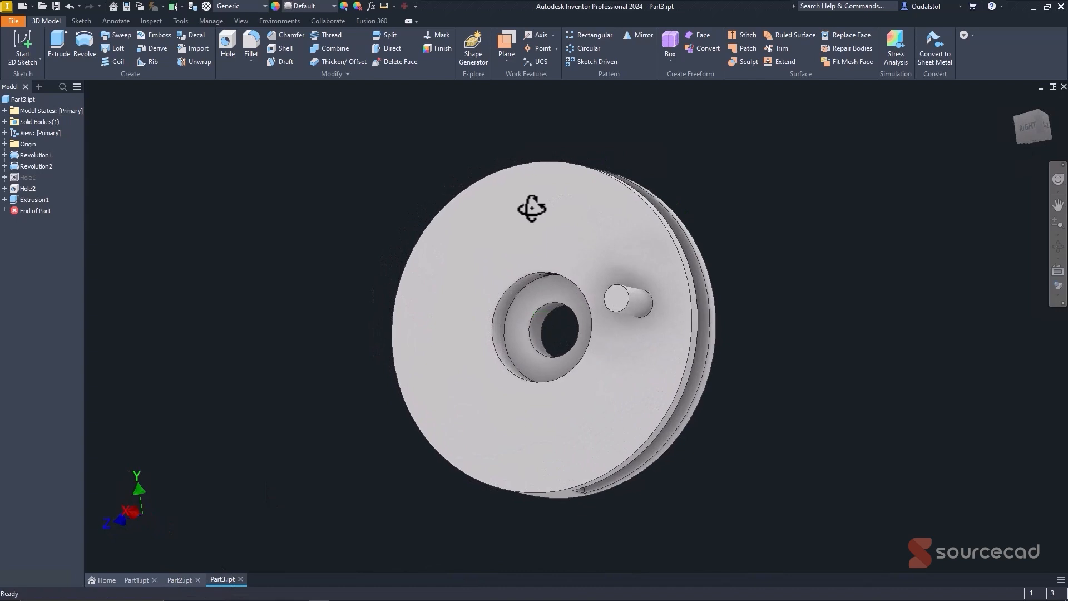
# - Tile the Part1, Part2 and Part3 windows together, and switch between Part2 and Part3, ending with Part2 active
pyautogui.click(1053, 87)
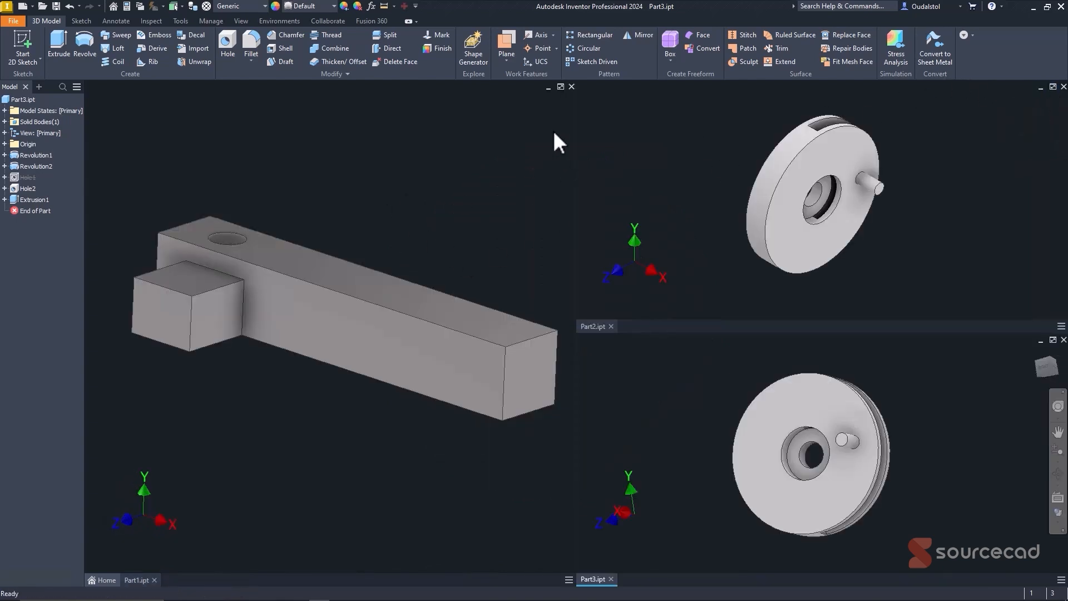
pyautogui.click(646, 132)
pyautogui.click(630, 433)
pyautogui.click(663, 208)
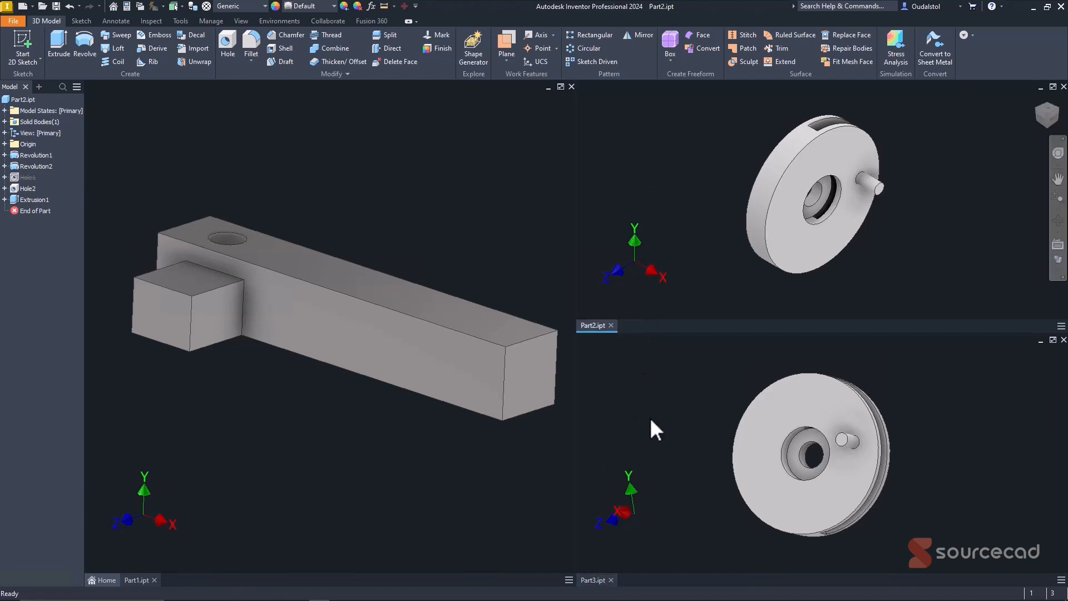
# - Turn Part2 to show its disc face, and unsuppress its Hole1 feature
pyautogui.click(639, 418)
pyautogui.click(670, 223)
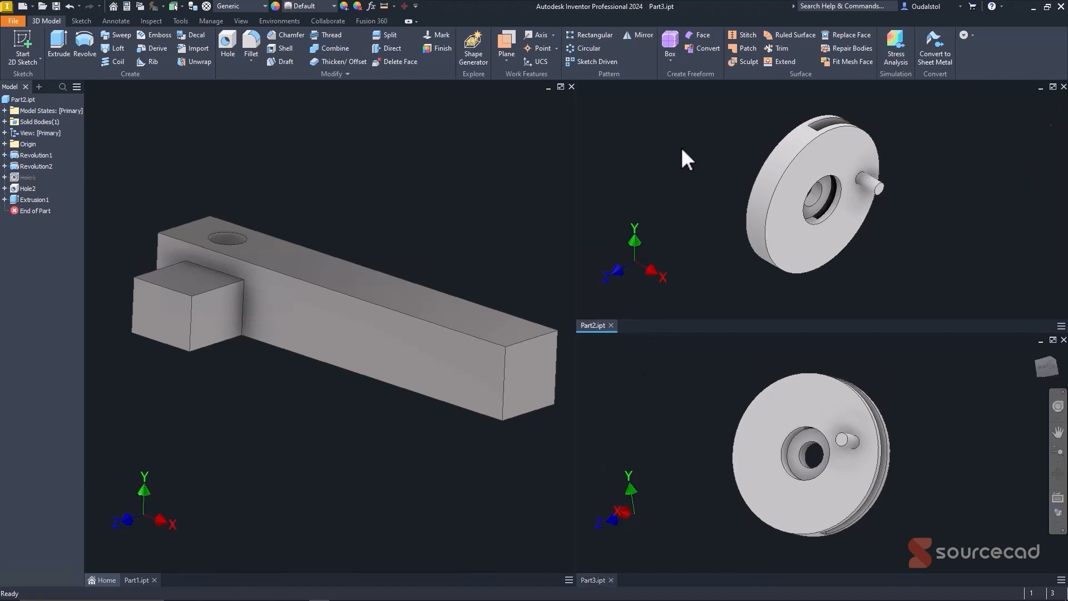
pyautogui.moveTo(776, 183); pyautogui.dragTo(724, 173)
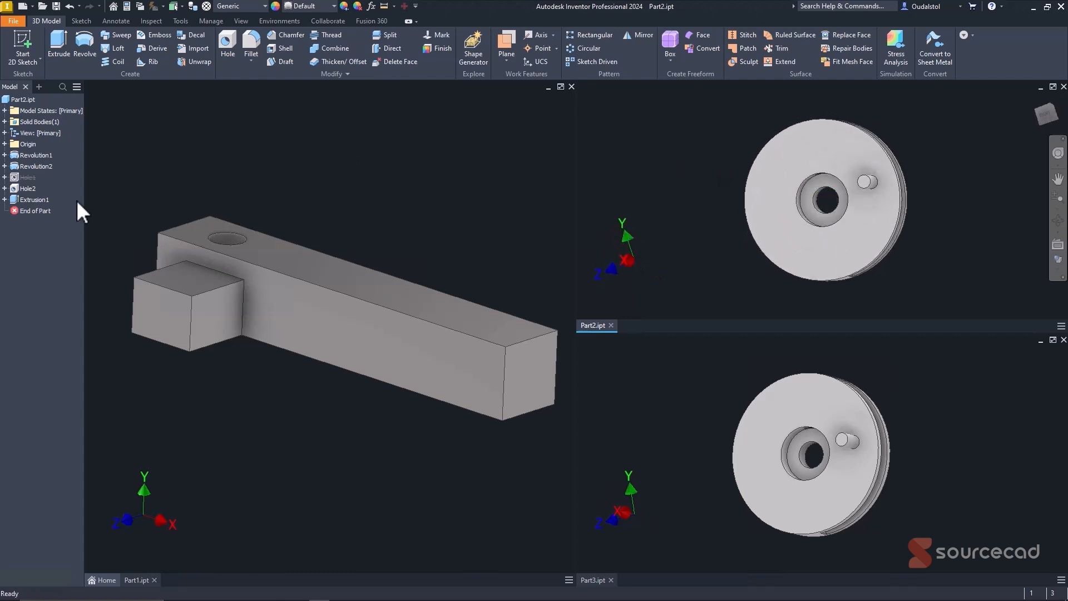
pyautogui.rightClick(29, 178)
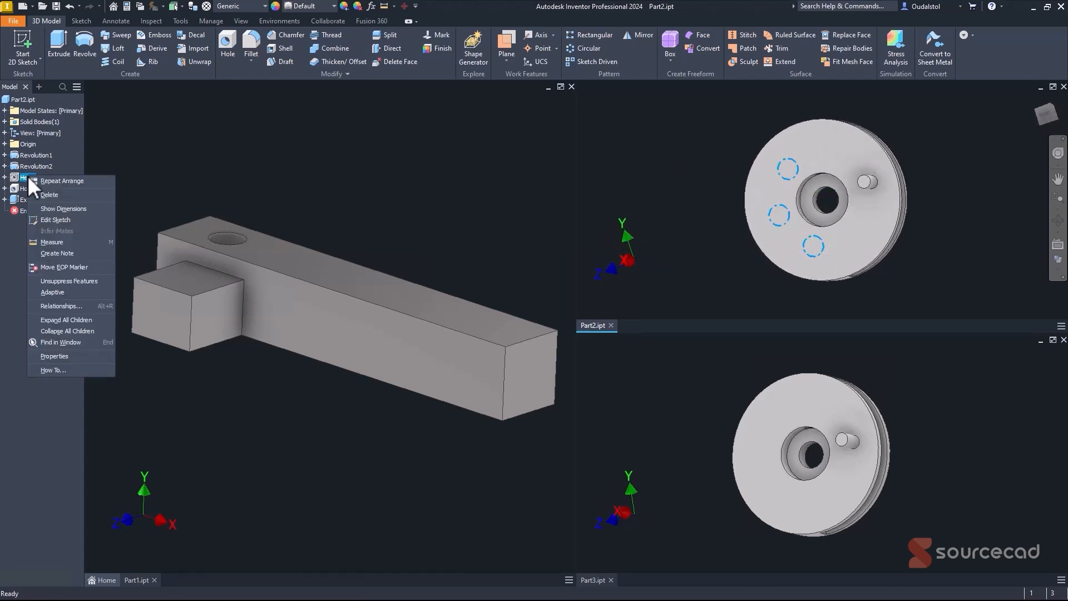
pyautogui.click(57, 281)
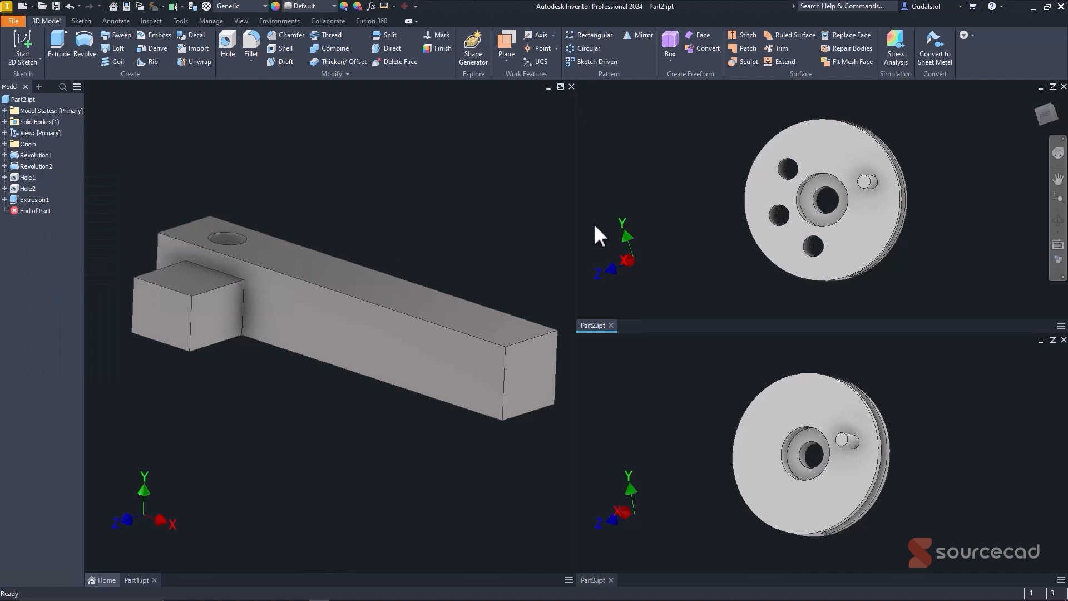
# - Delete the suppressed Hole1 feature from Part3 together with its consumed sketches and features
pyautogui.click(680, 410)
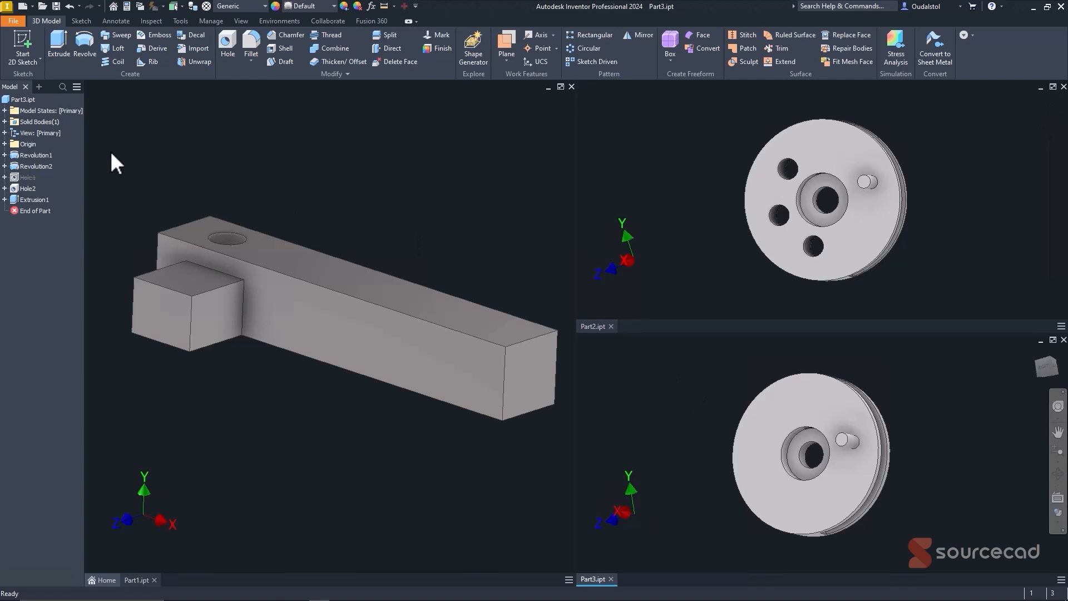
pyautogui.rightClick(28, 177)
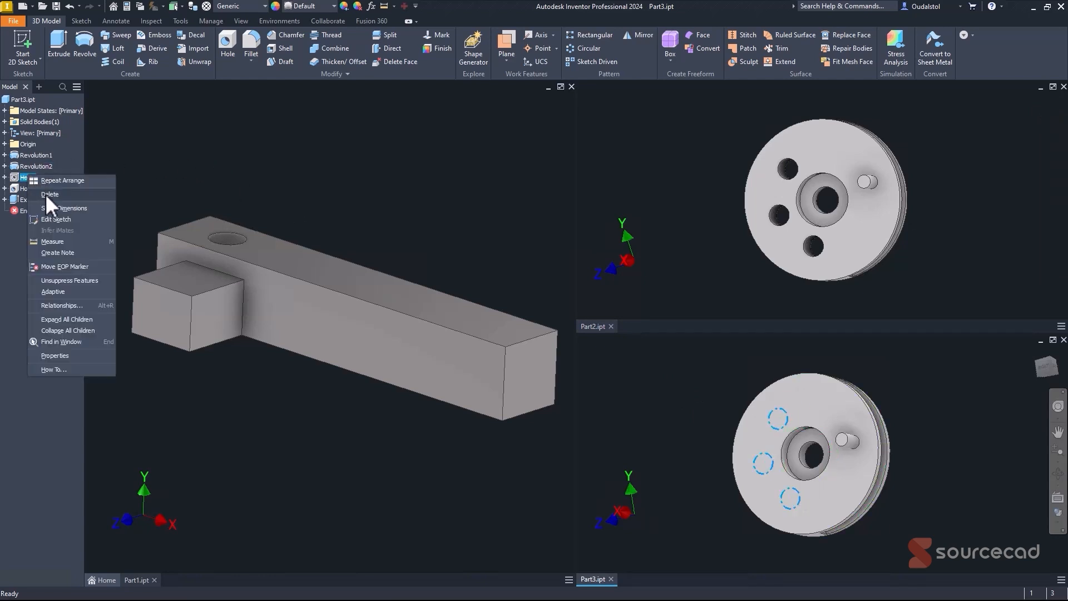
pyautogui.click(47, 194)
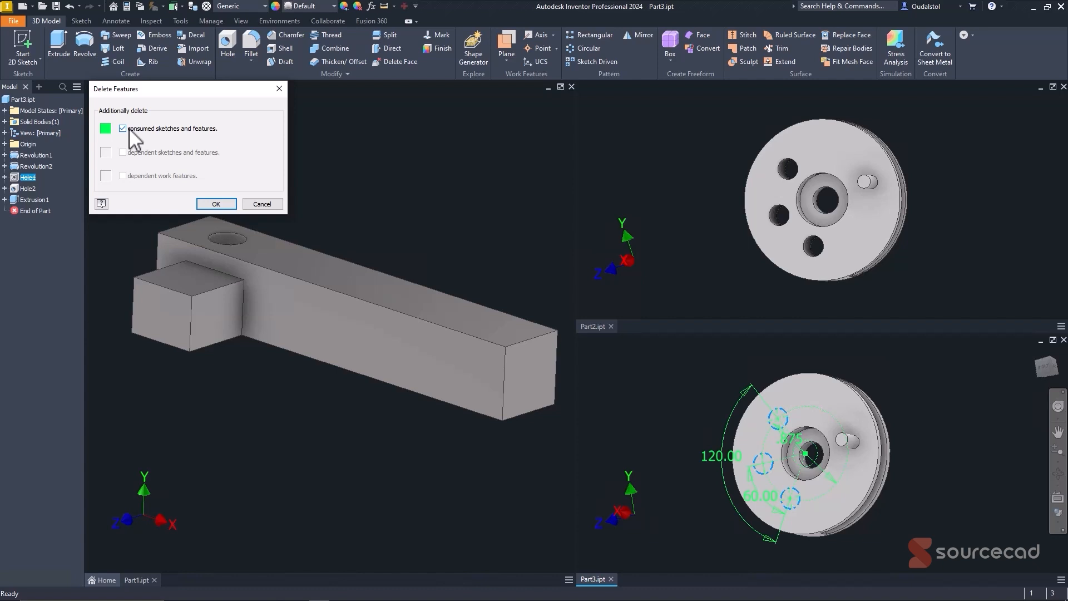
pyautogui.click(217, 203)
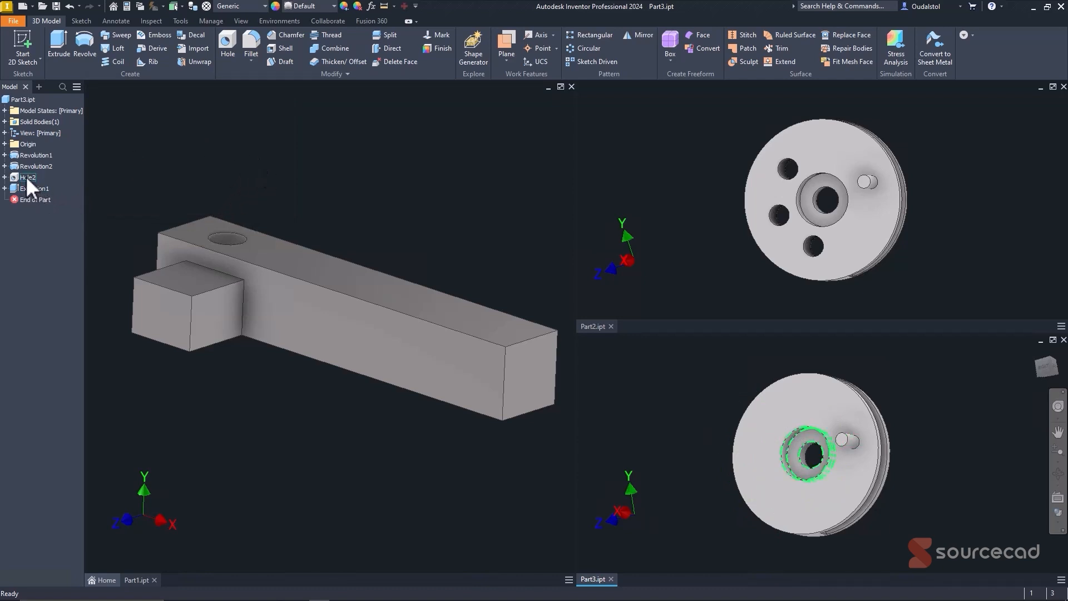
# - Compare the feature lists of Part2 and Part3 by switching between their windows, ending with Part2 active
pyautogui.click(707, 171)
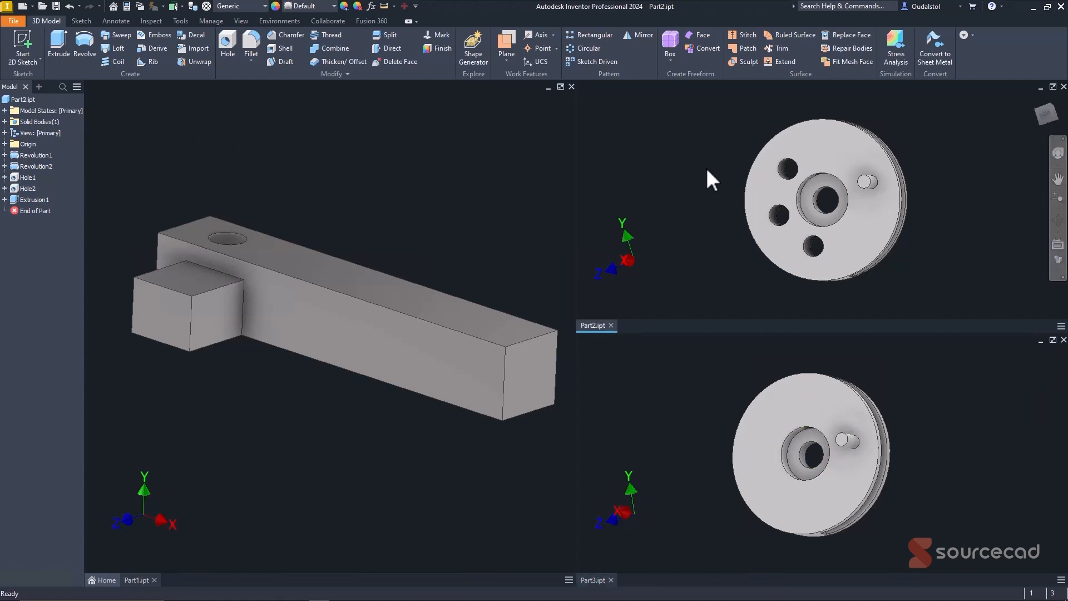
pyautogui.click(674, 413)
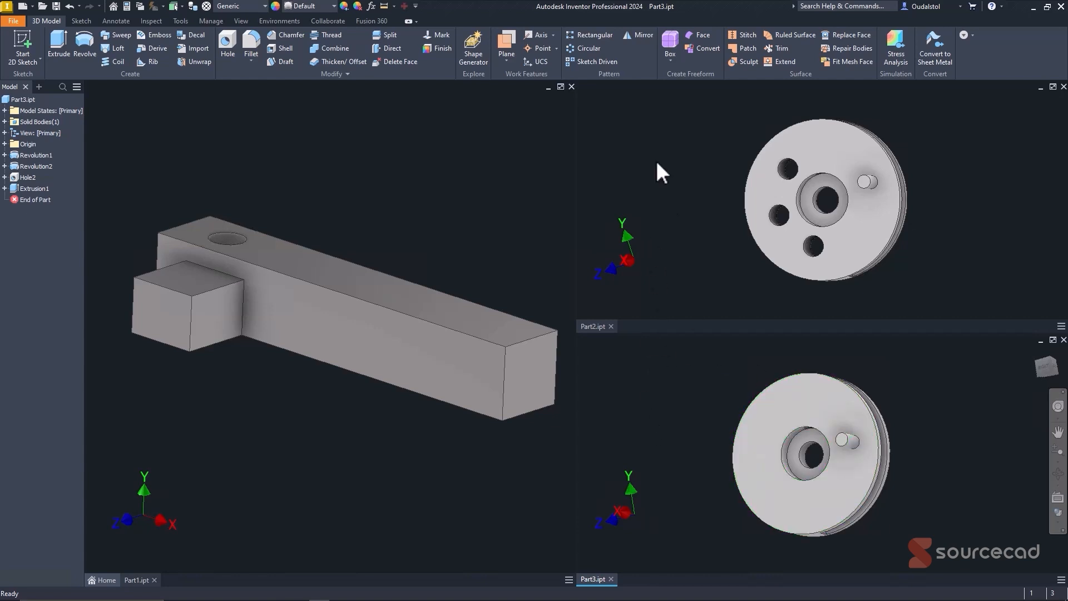
pyautogui.click(728, 139)
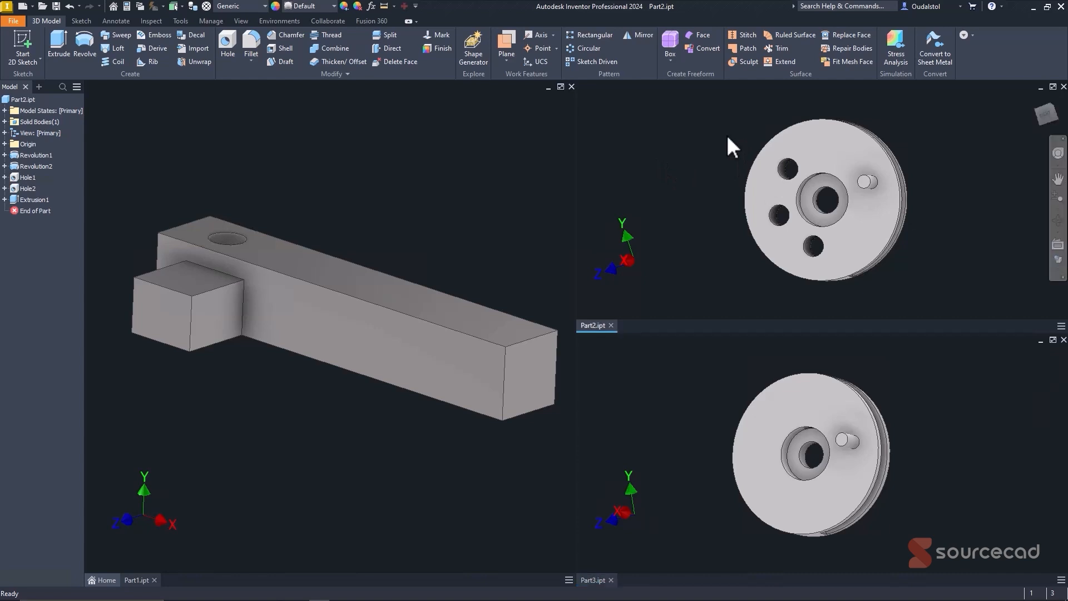